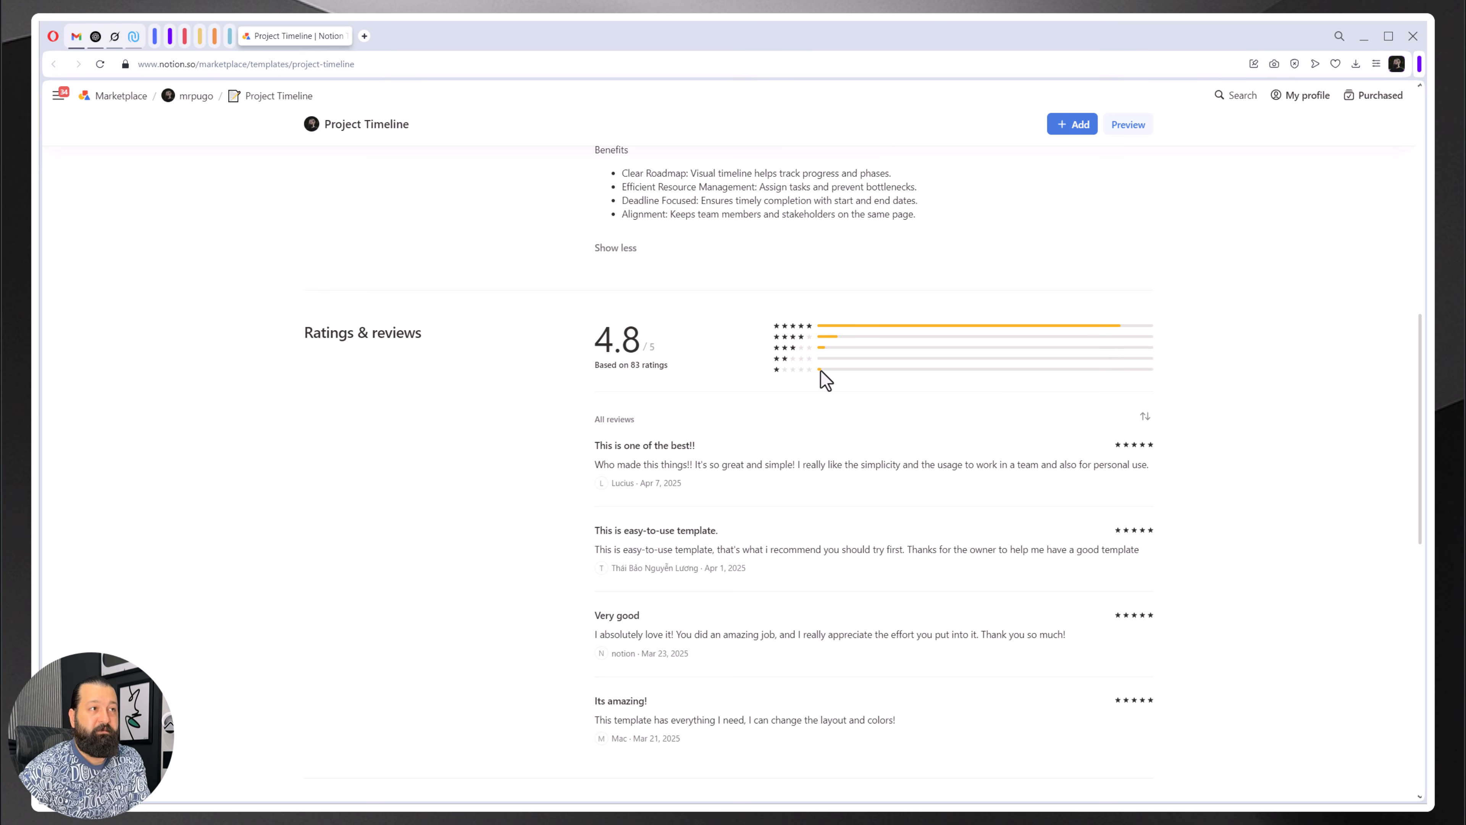
Step: Review the Project Timeline template's description, ratings and user reviews on its marketplace page
mouse_move(821, 372)
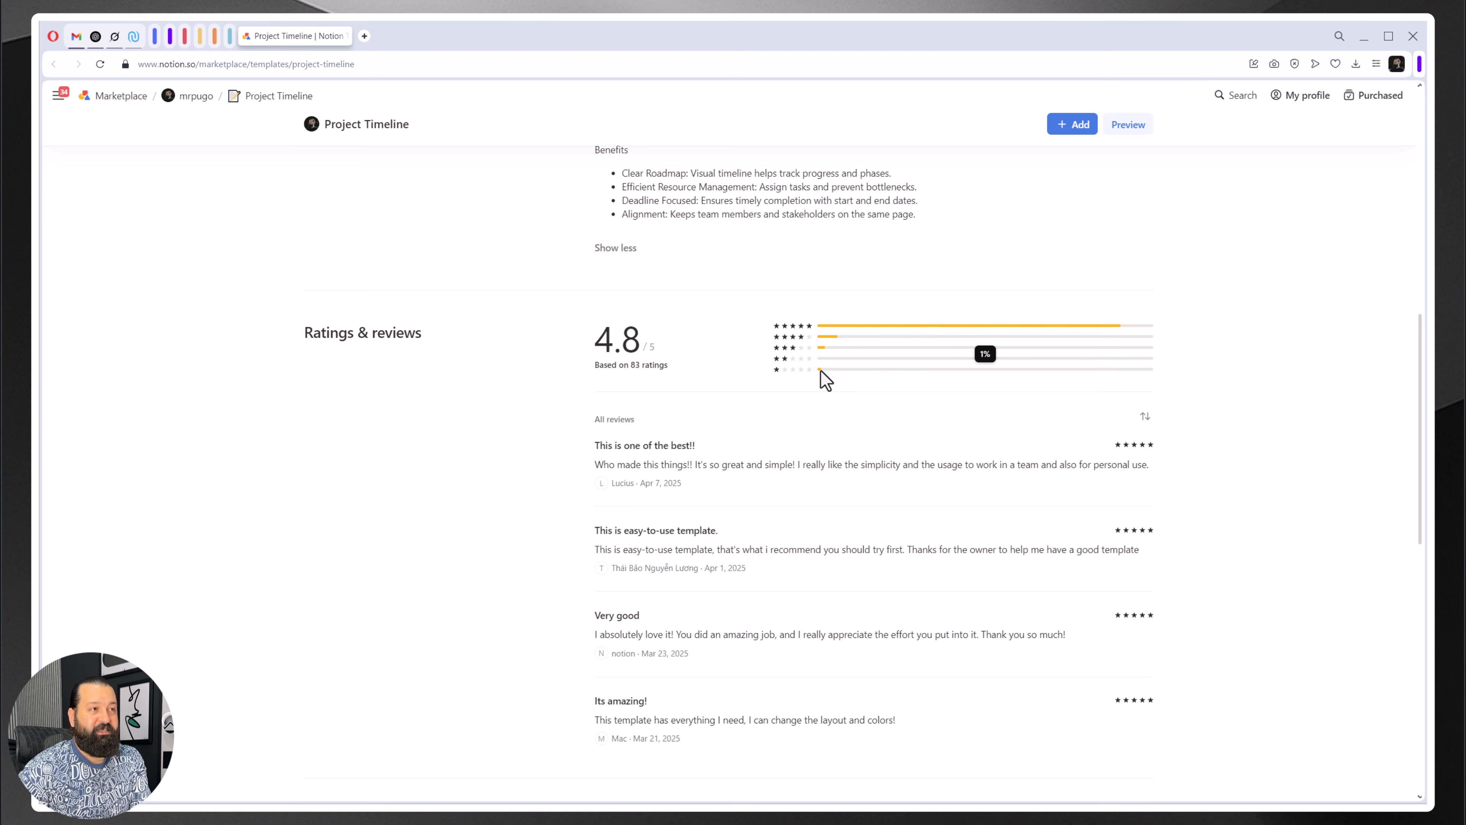
scroll(820, 370, "up", 3)
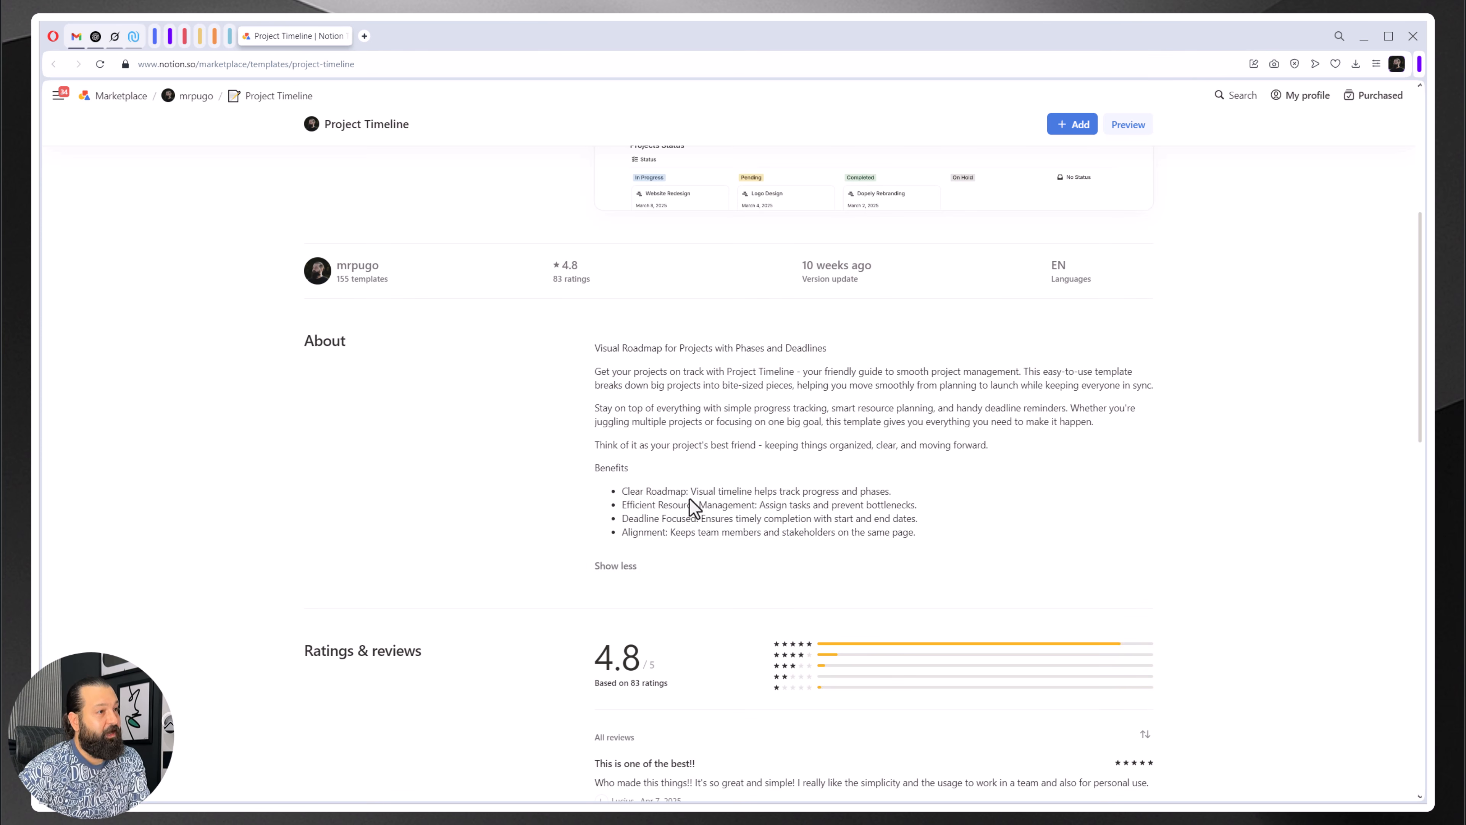
scroll(639, 547, "down", 5)
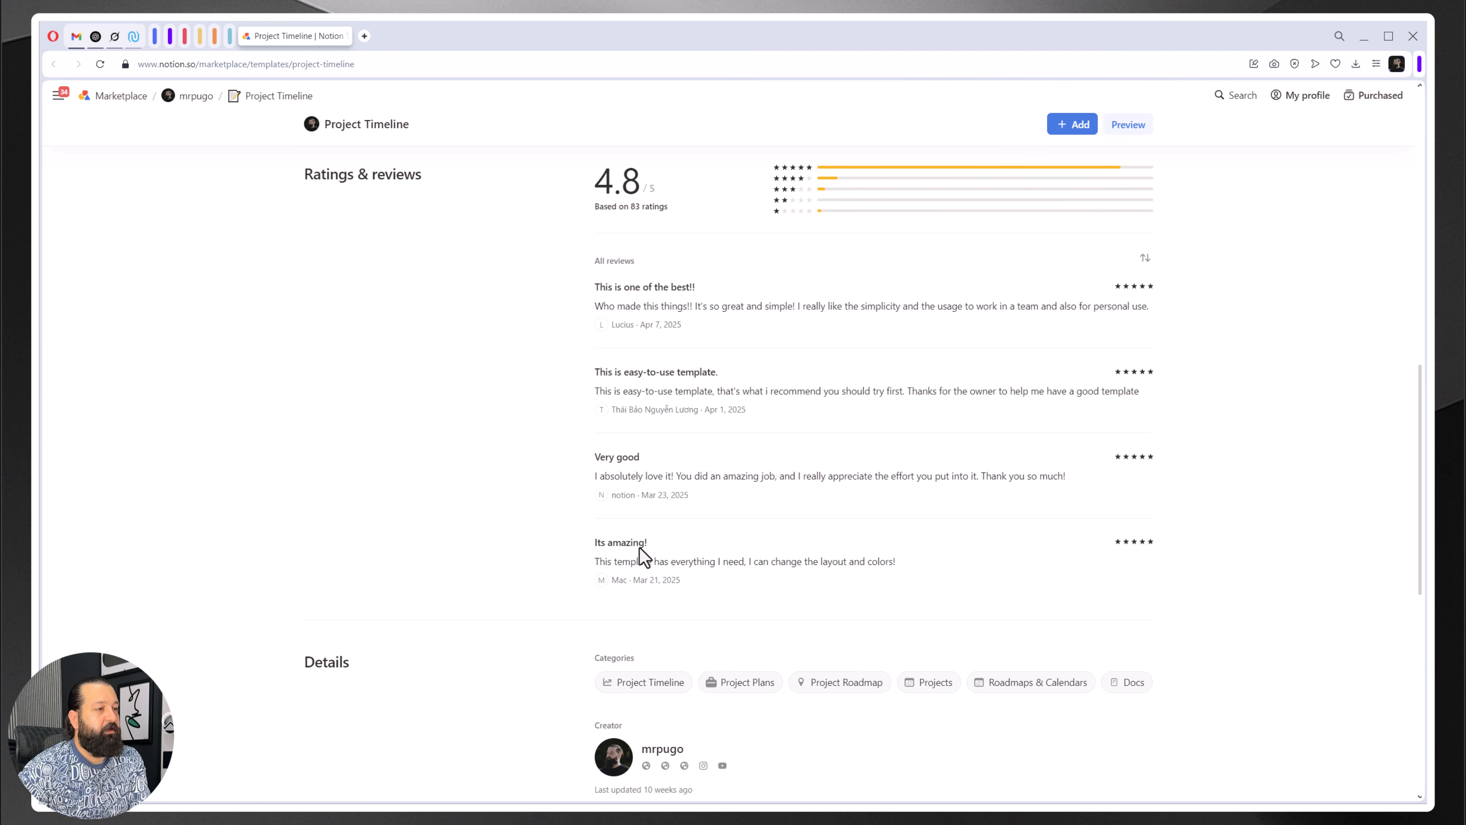
scroll(642, 552, "up", 15)
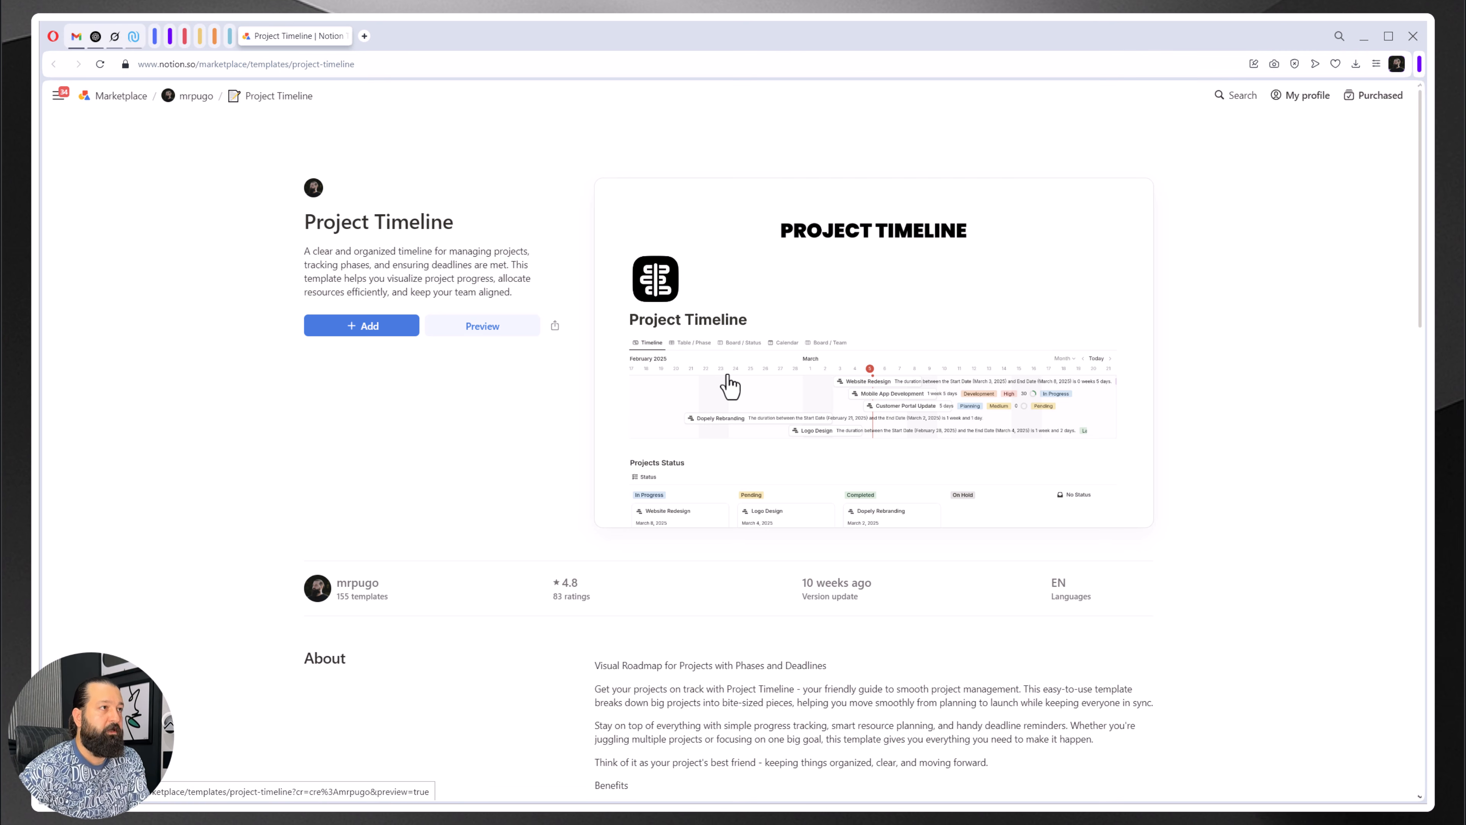
Step: Open the Project Timeline template preview and examine its timeline, Projects Status board and description sections
left_click(800, 373)
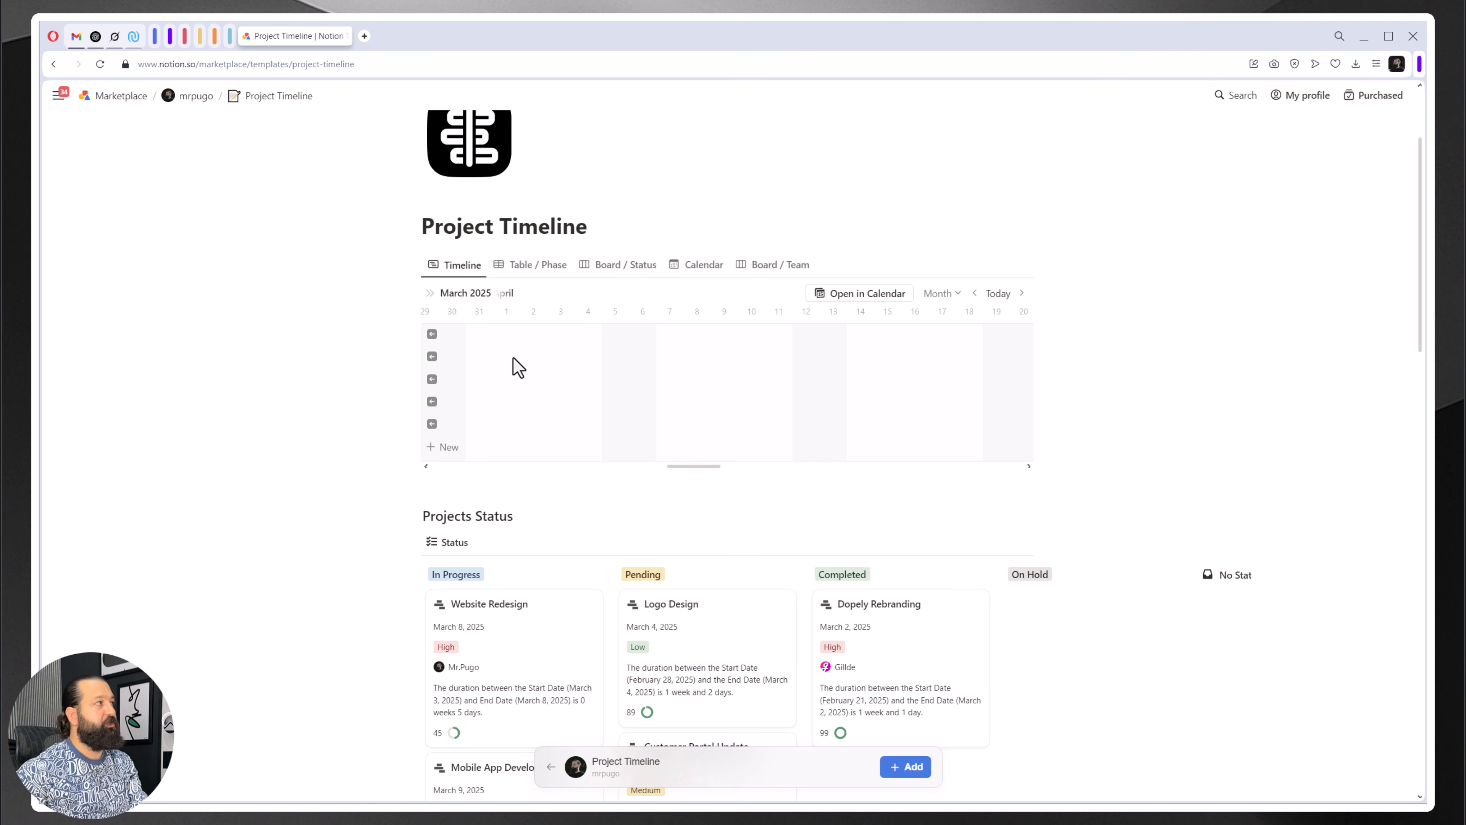
scroll(518, 367, "down", 3)
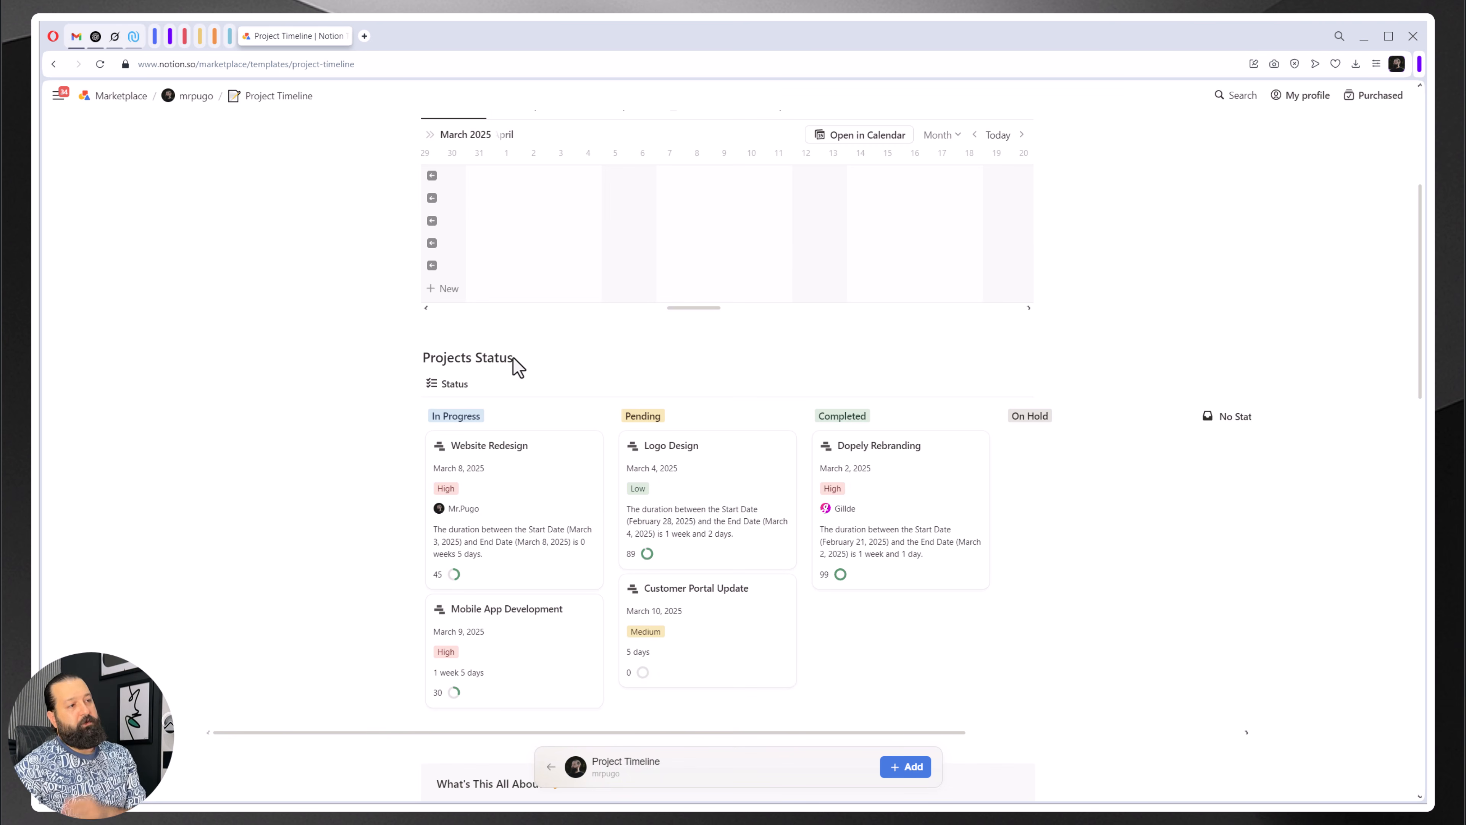
scroll(518, 367, "up", 3)
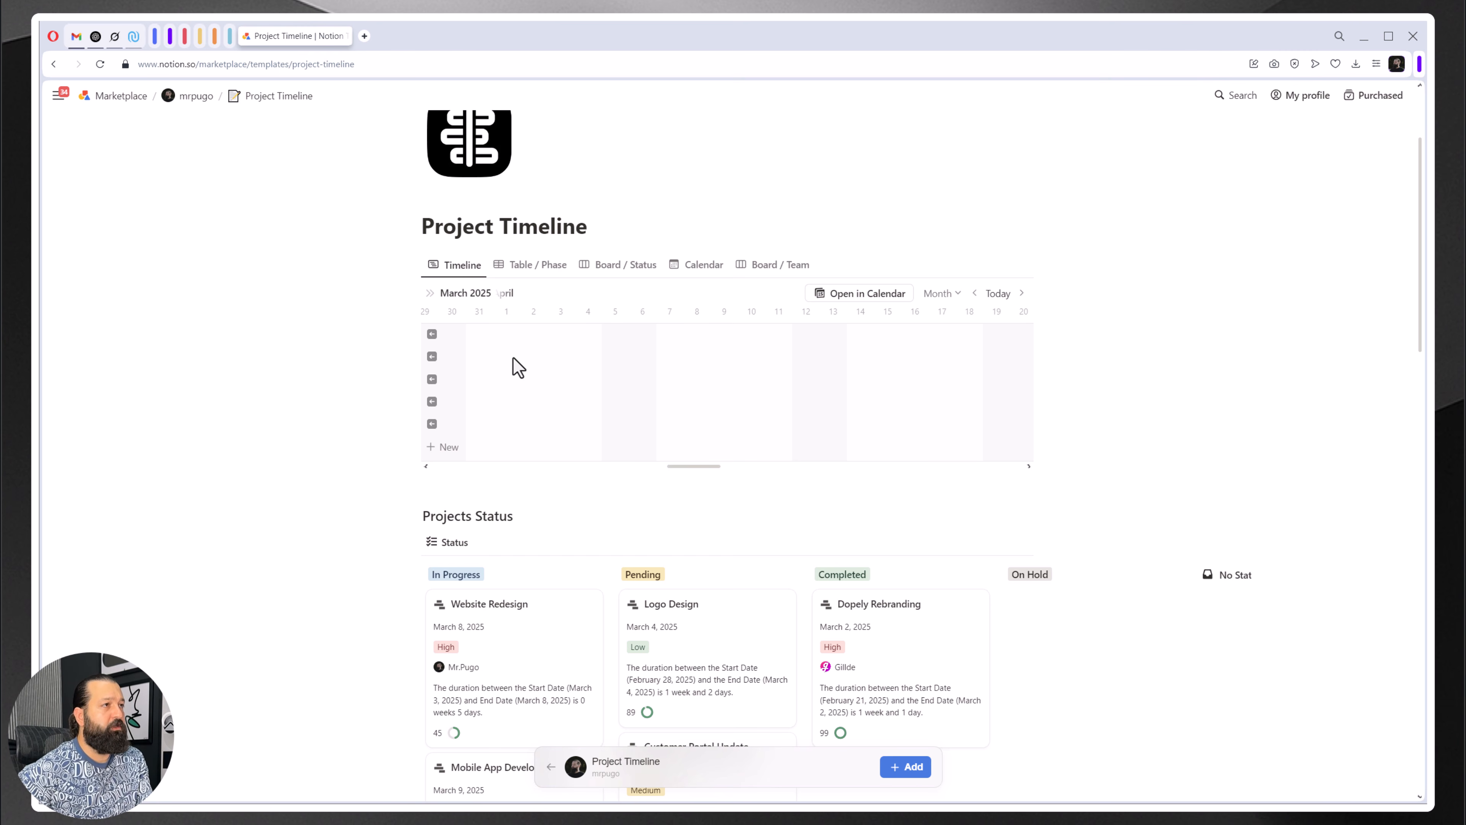
scroll(531, 429, "down", 3)
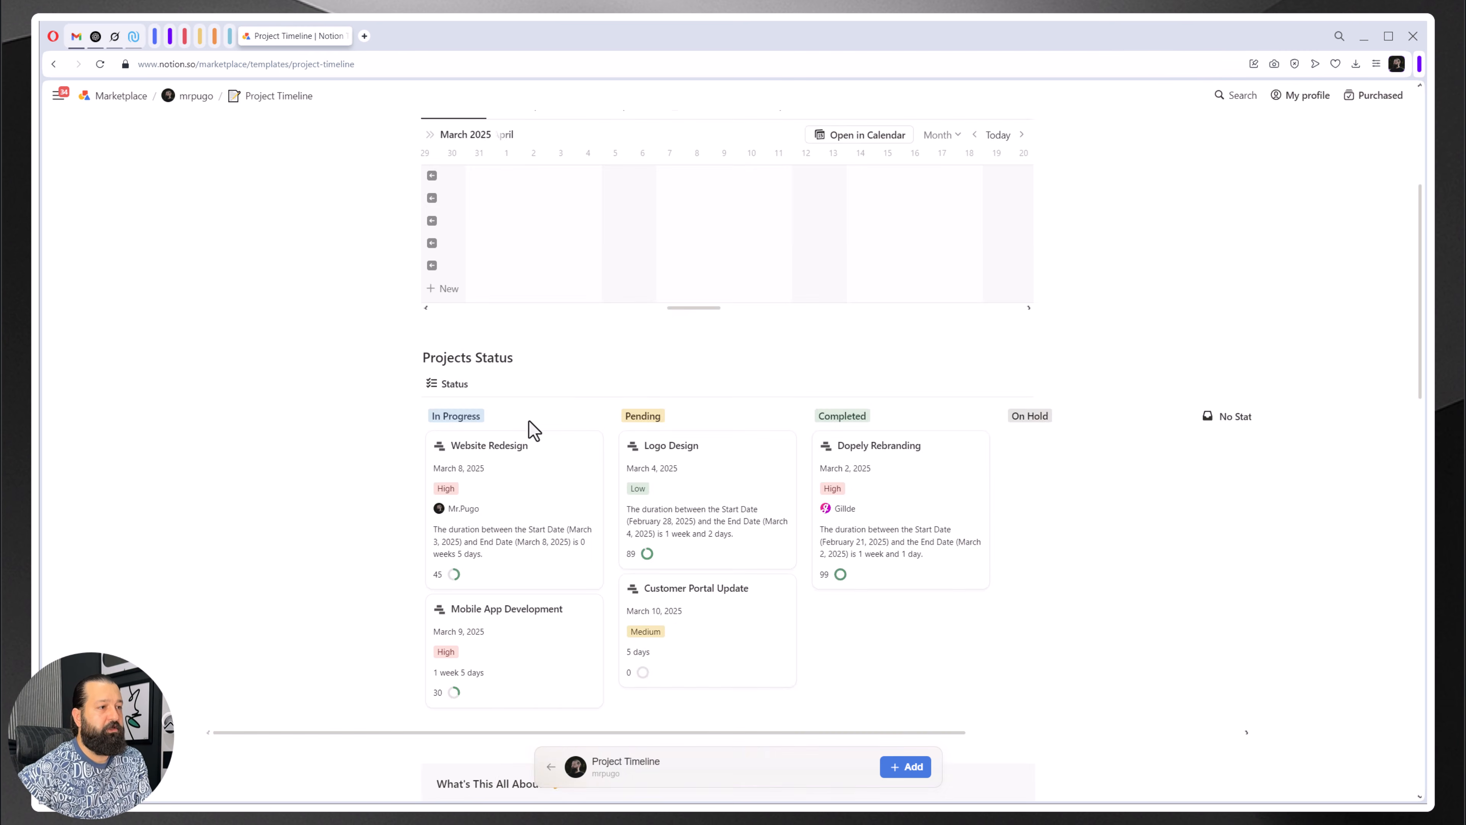
scroll(534, 429, "down", 6)
scroll(534, 430, "down", 3)
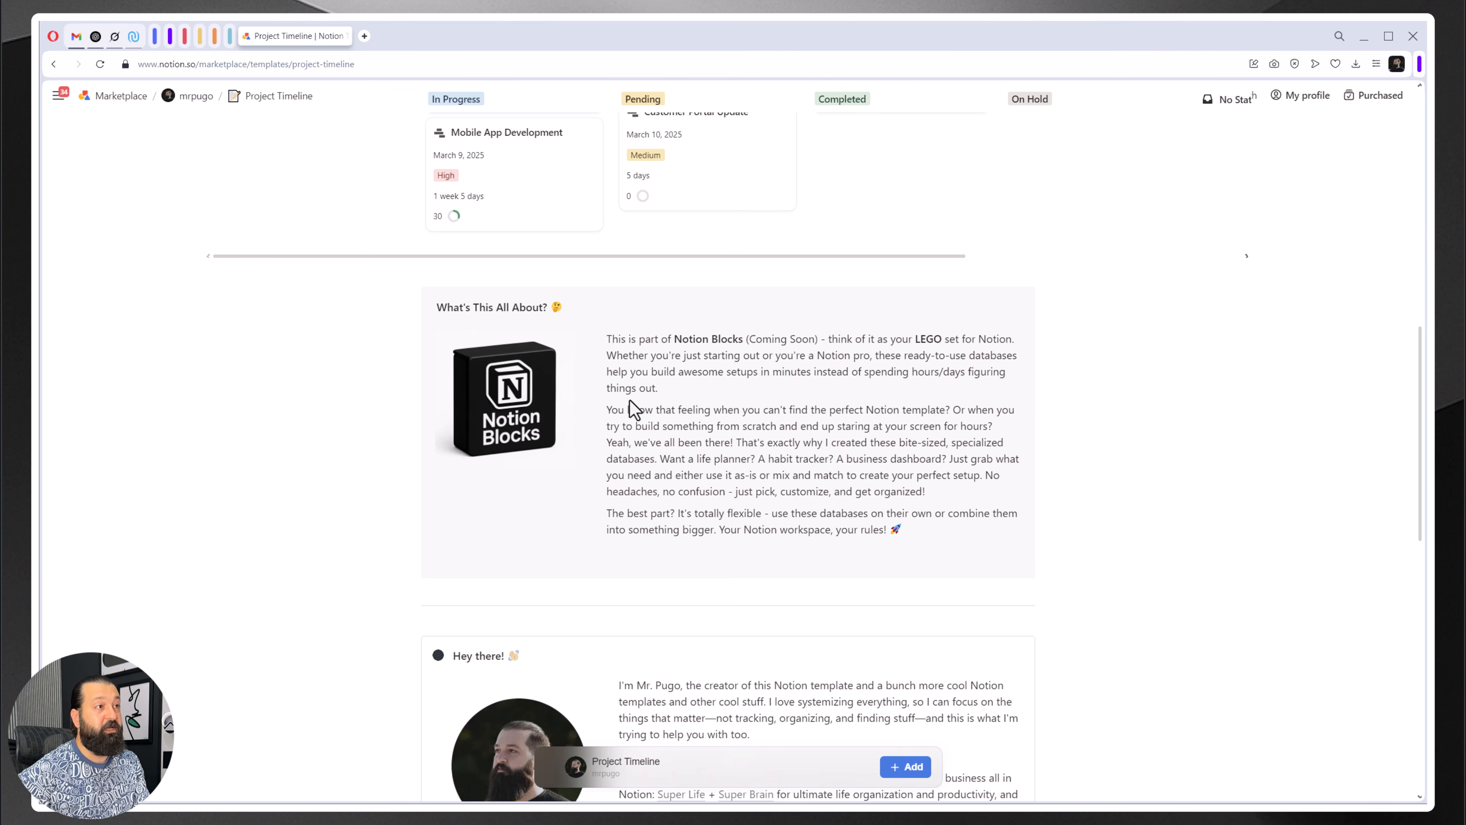
scroll(629, 400, "up", 8)
scroll(629, 400, "down", 5)
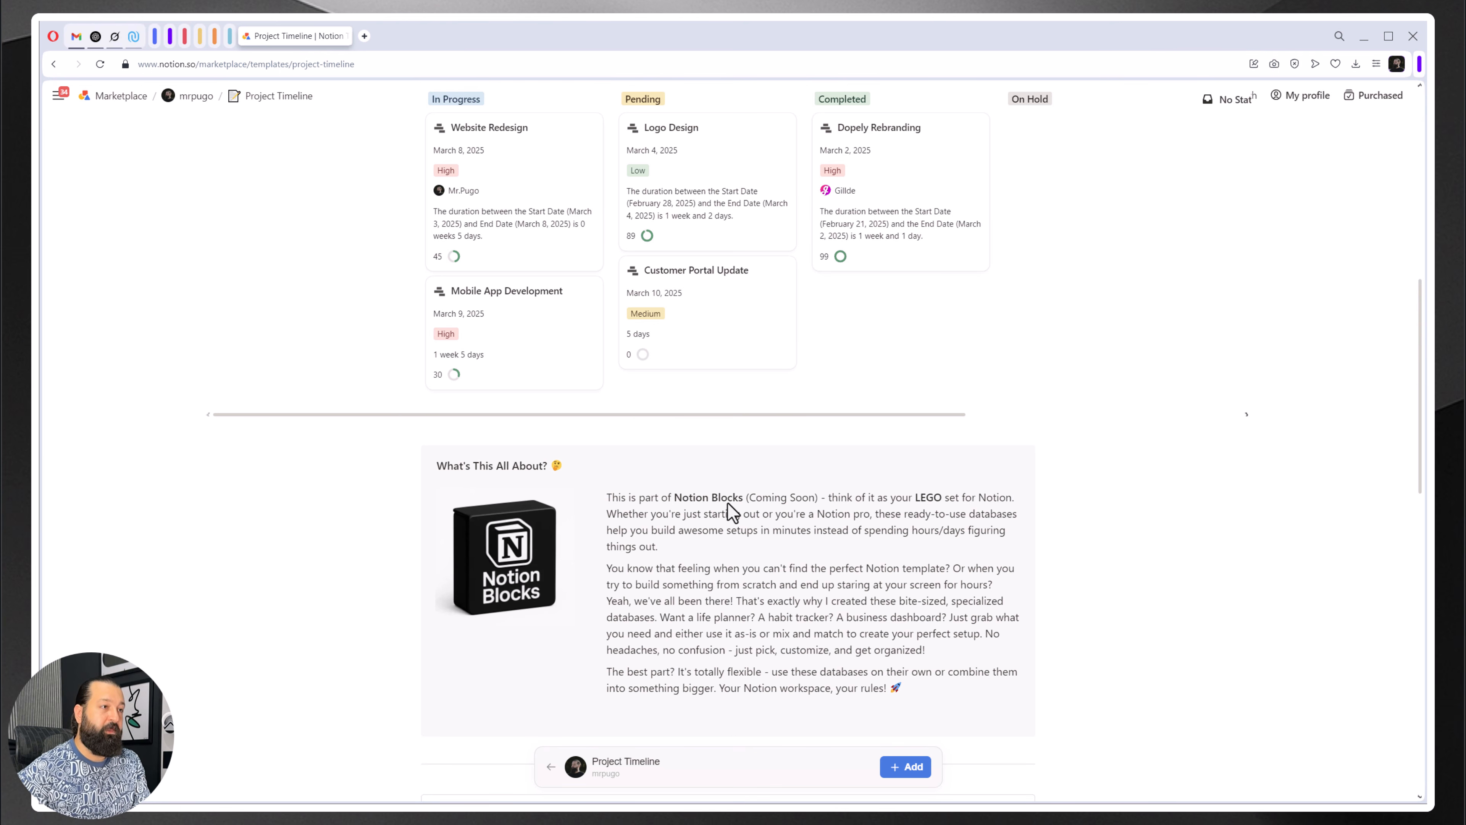
scroll(623, 509, "up", 10)
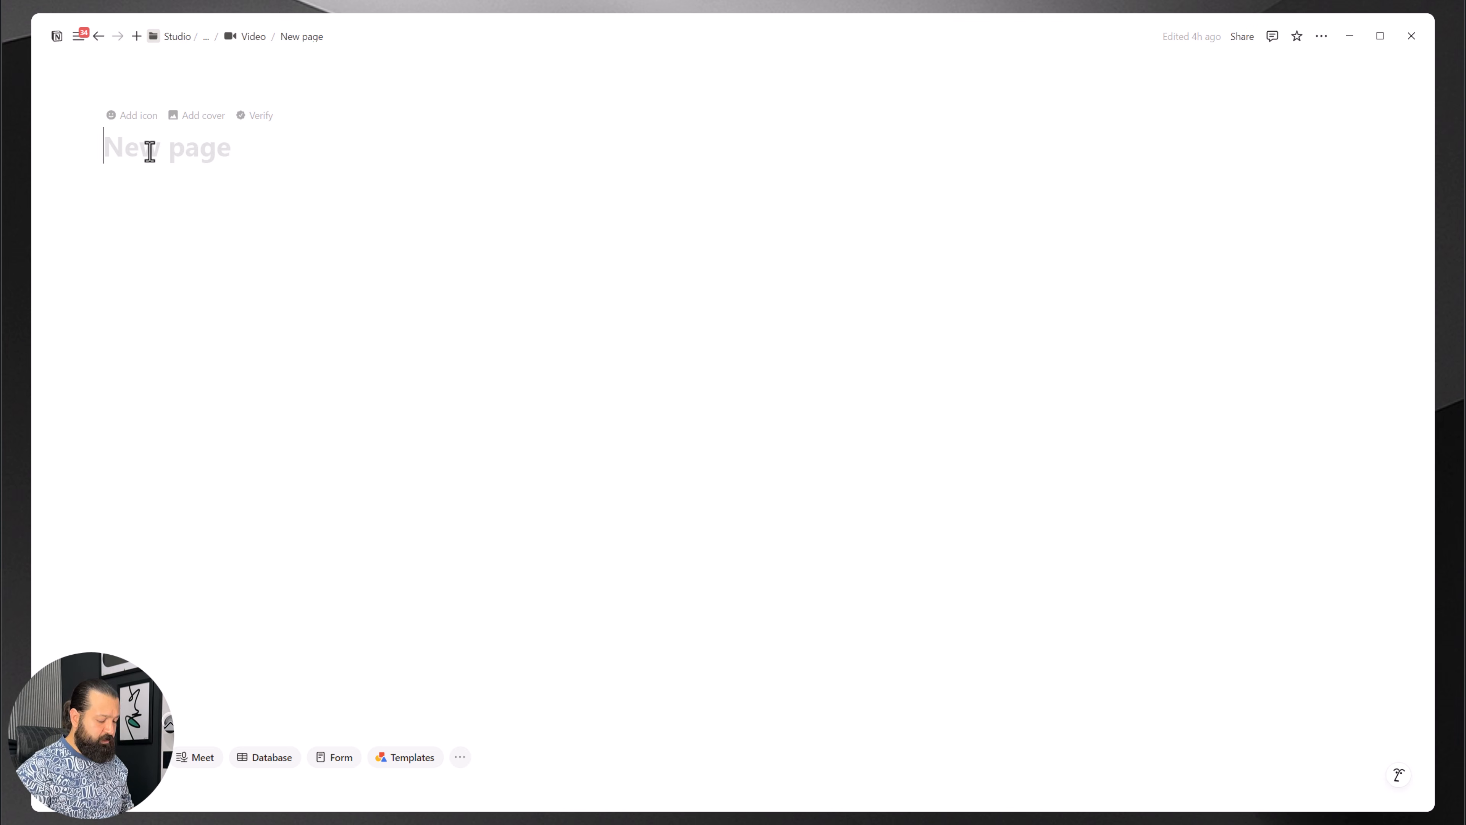
Step: Title the new blank page "Project Timeline" in the Notion workspace
type("Project Timelui")
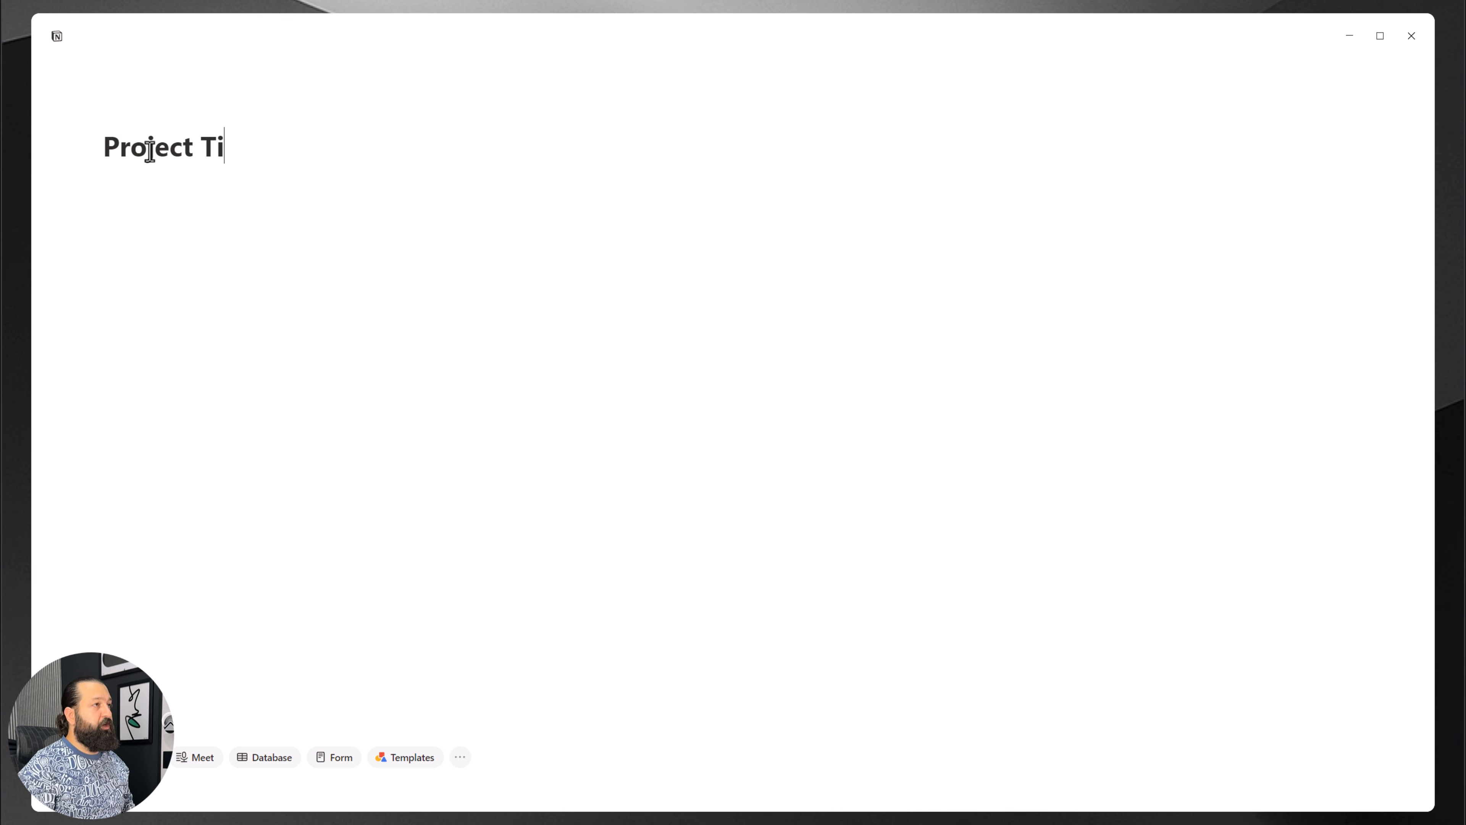
key("BackSpace")
key("BackSpace")
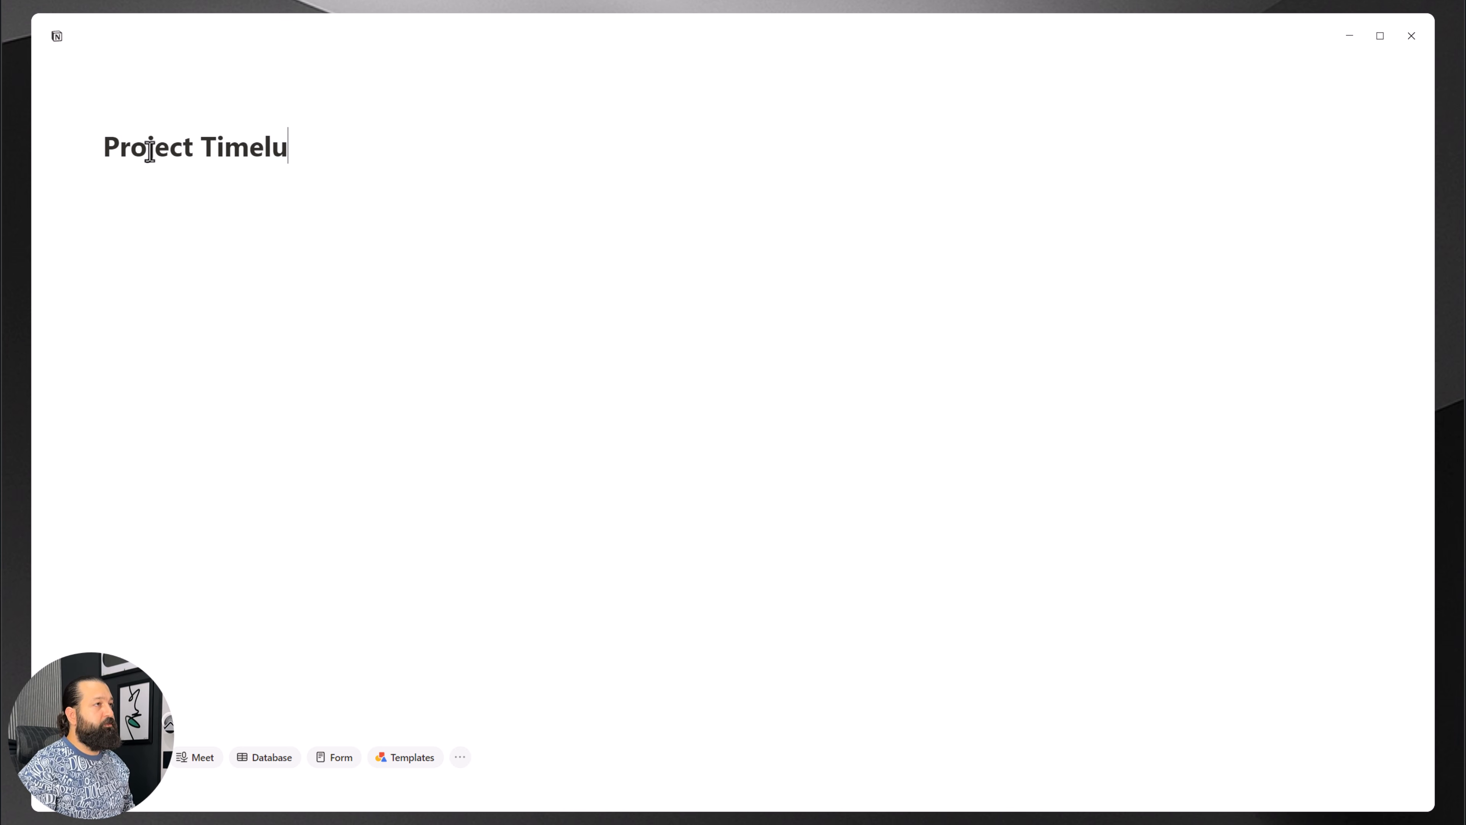
type("ie")
key("BackSpace")
type("ne")
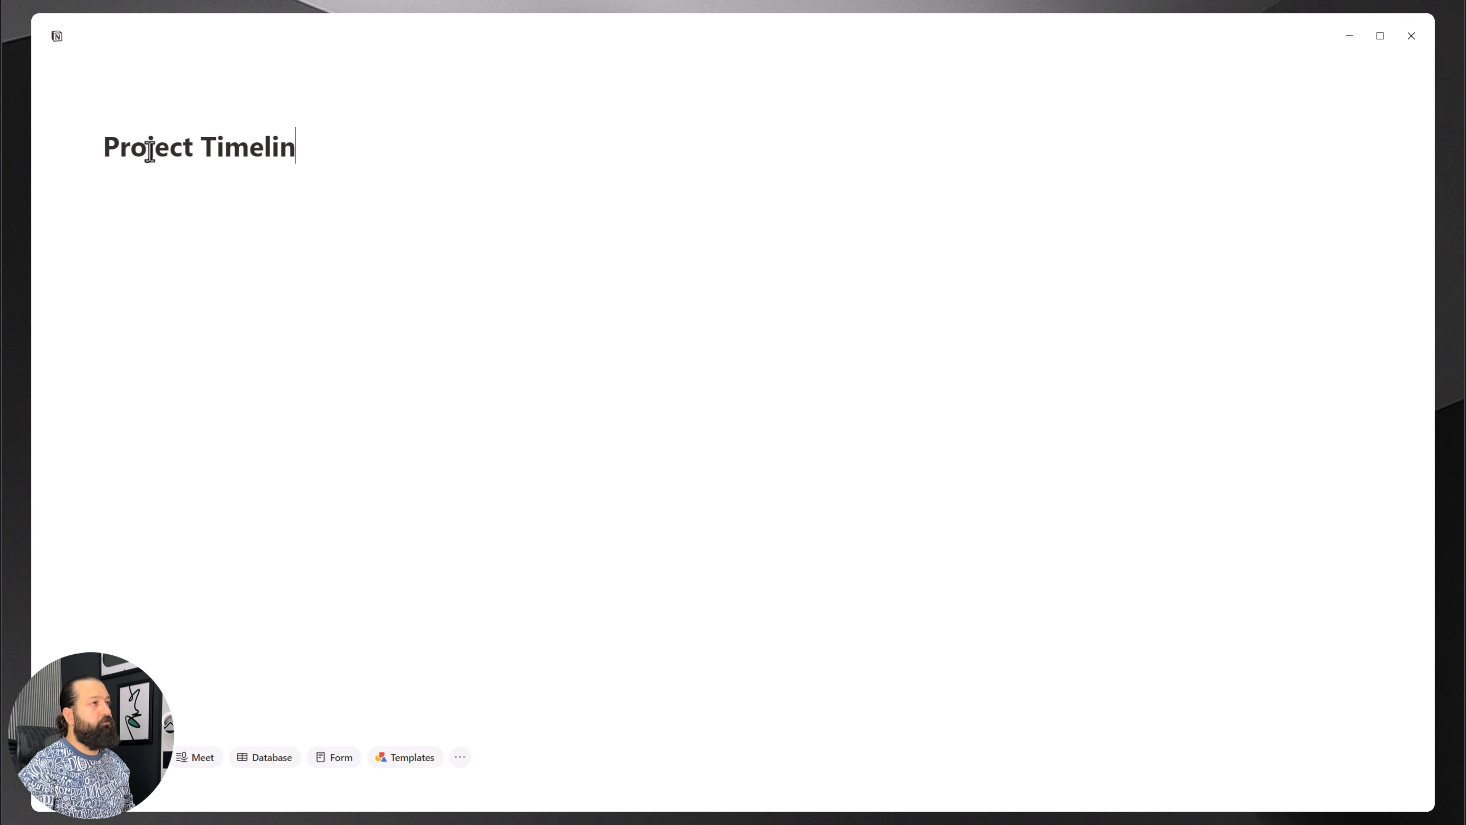
left_click(167, 190)
Step: Add a page icon and change it to the timeline icon found by searching for "timeline"
left_click(128, 115)
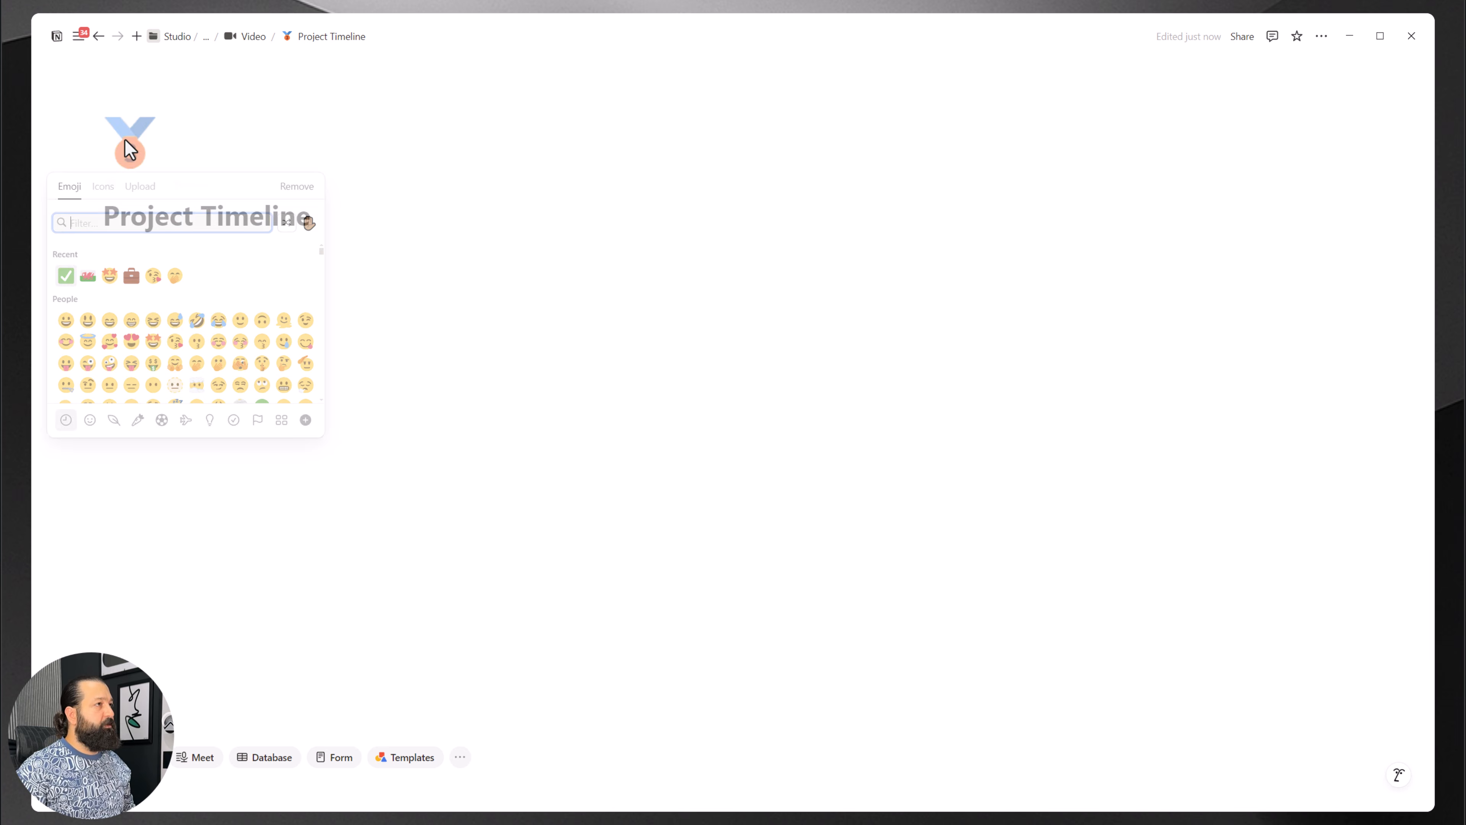
left_click(105, 187)
type("timeline")
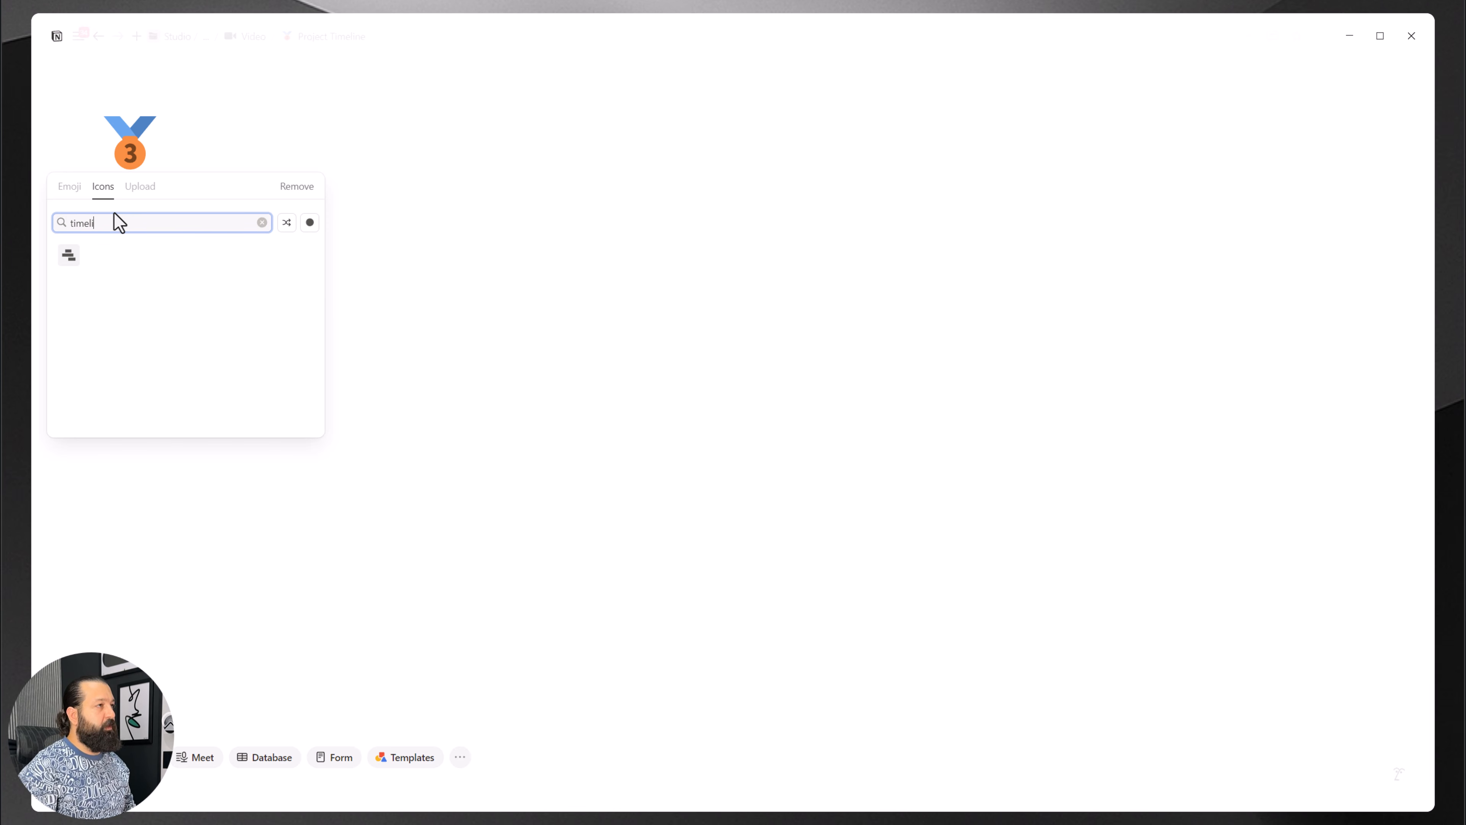
left_click(64, 258)
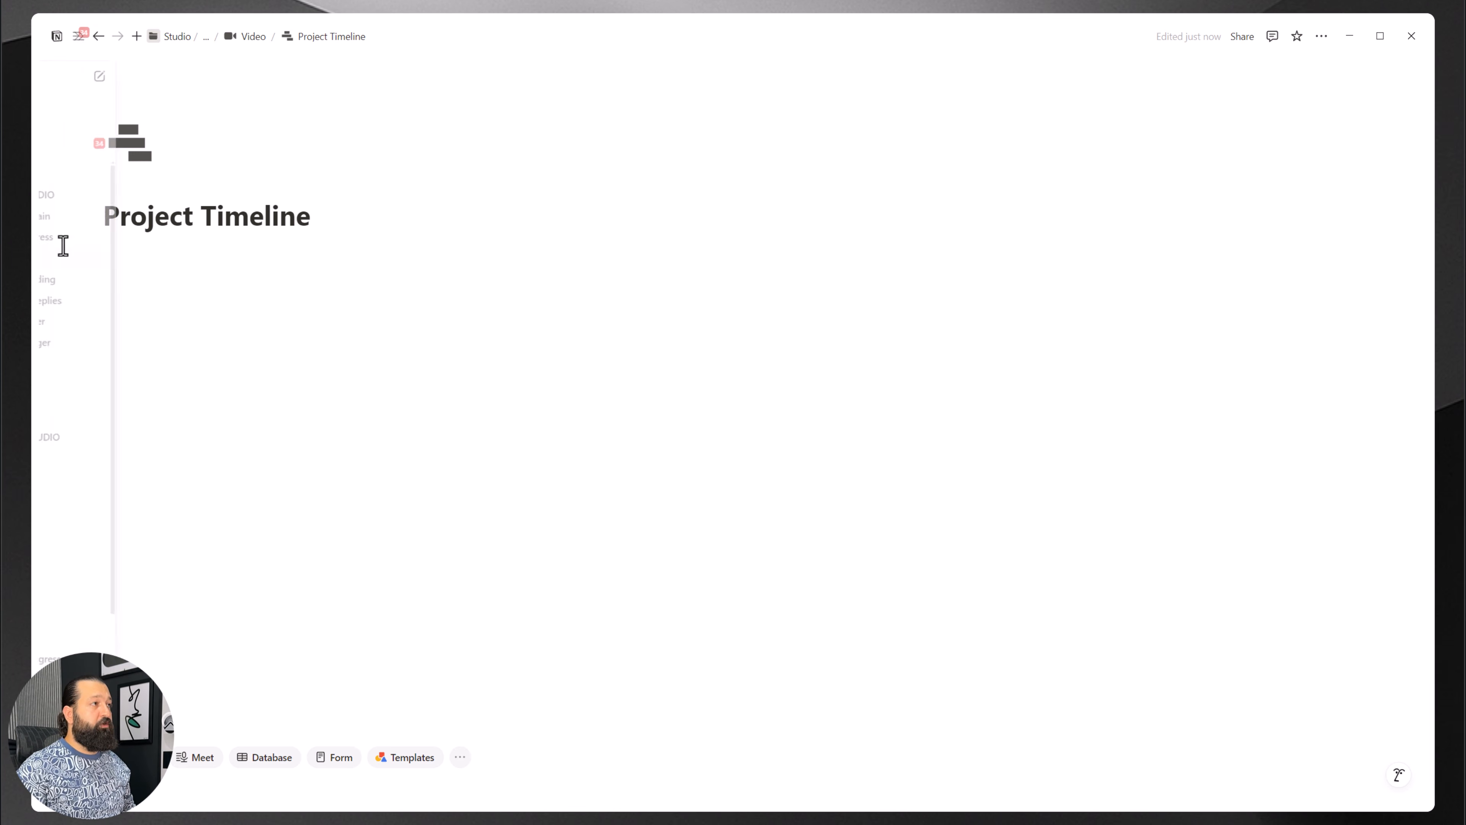
mouse_move(80, 42)
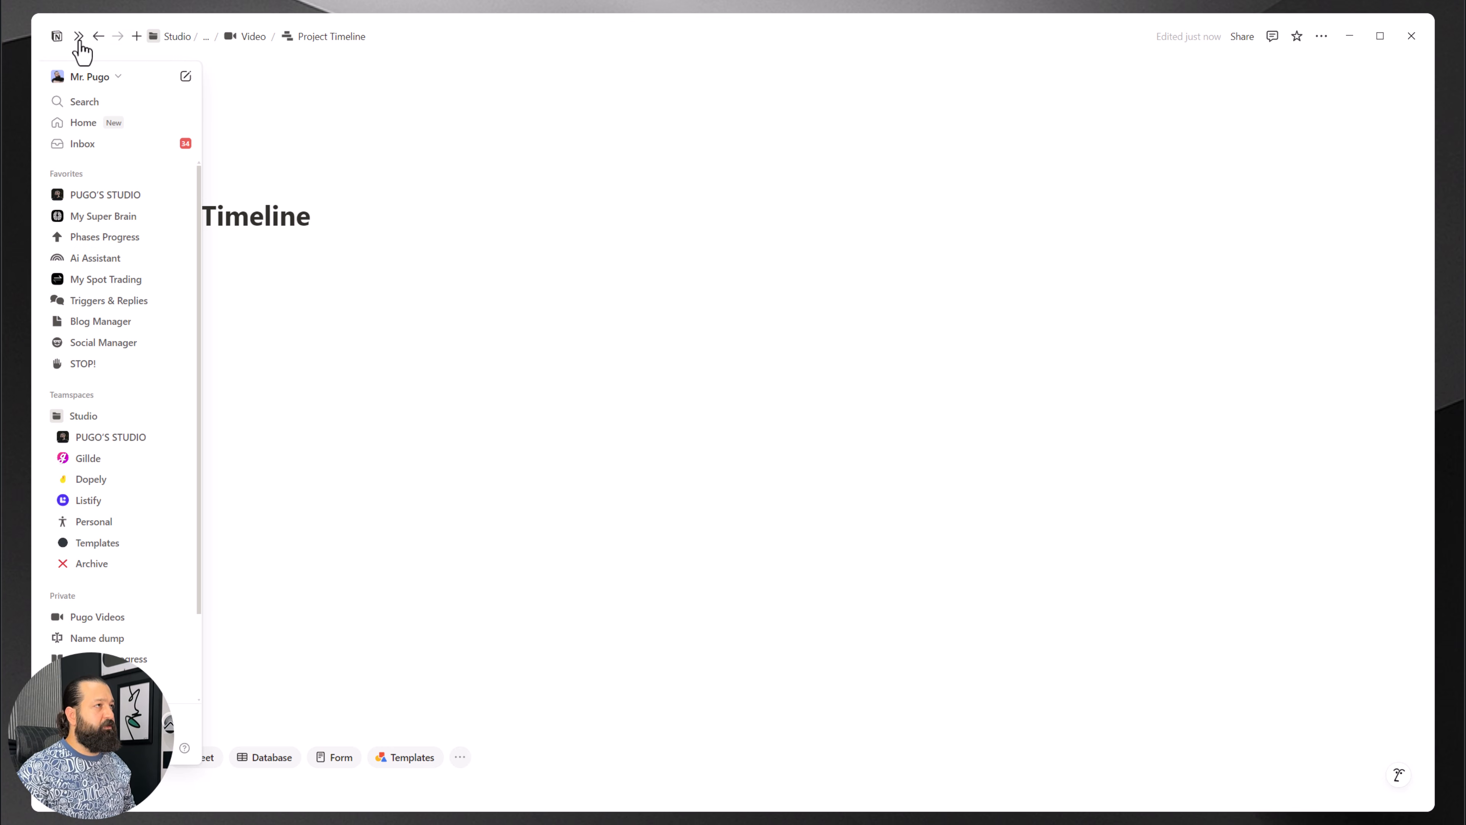
left_click(191, 220)
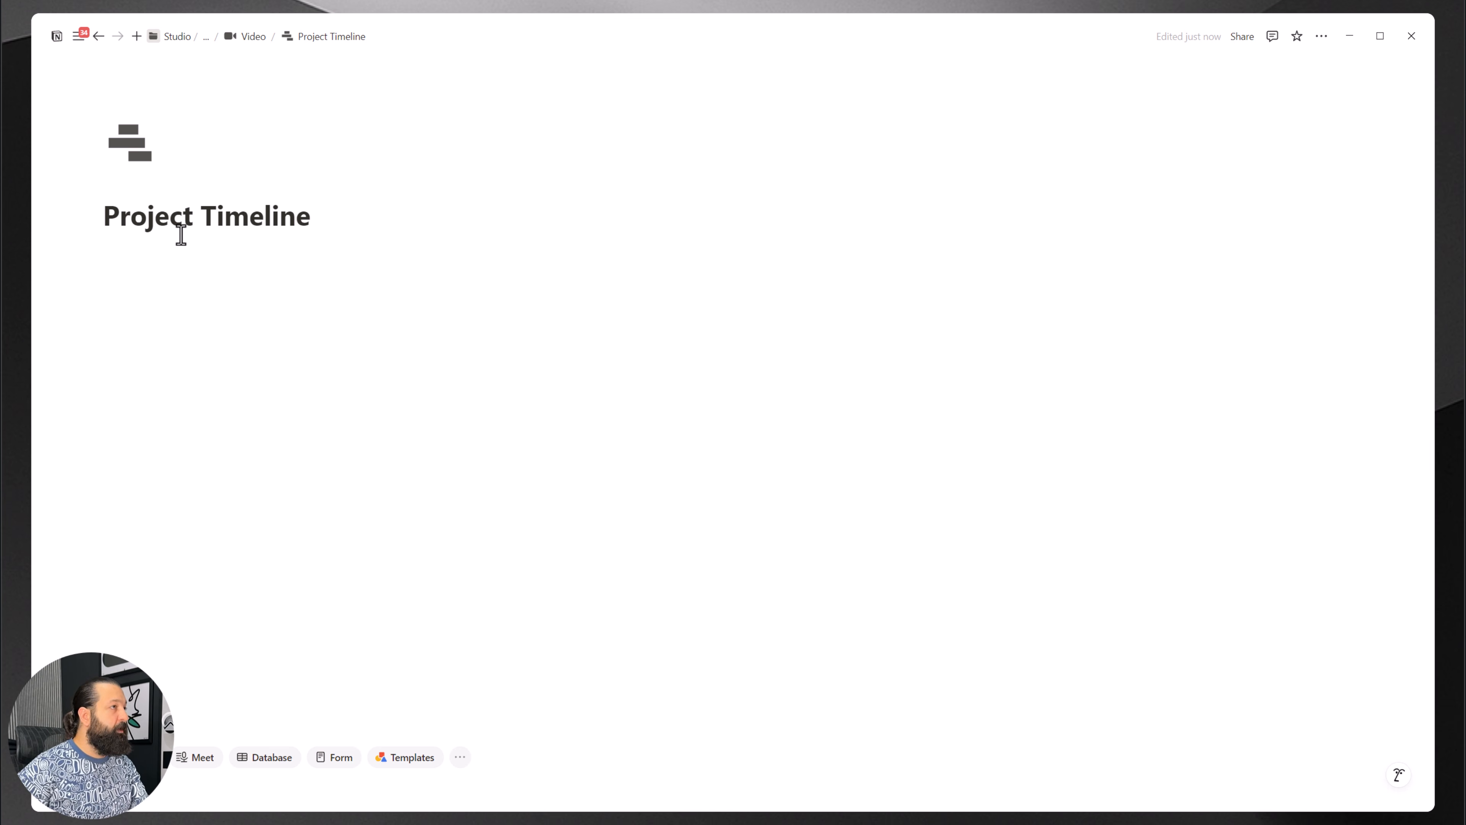
Step: Insert a new table view database in the page body below the Project Timeline title
left_click(173, 249)
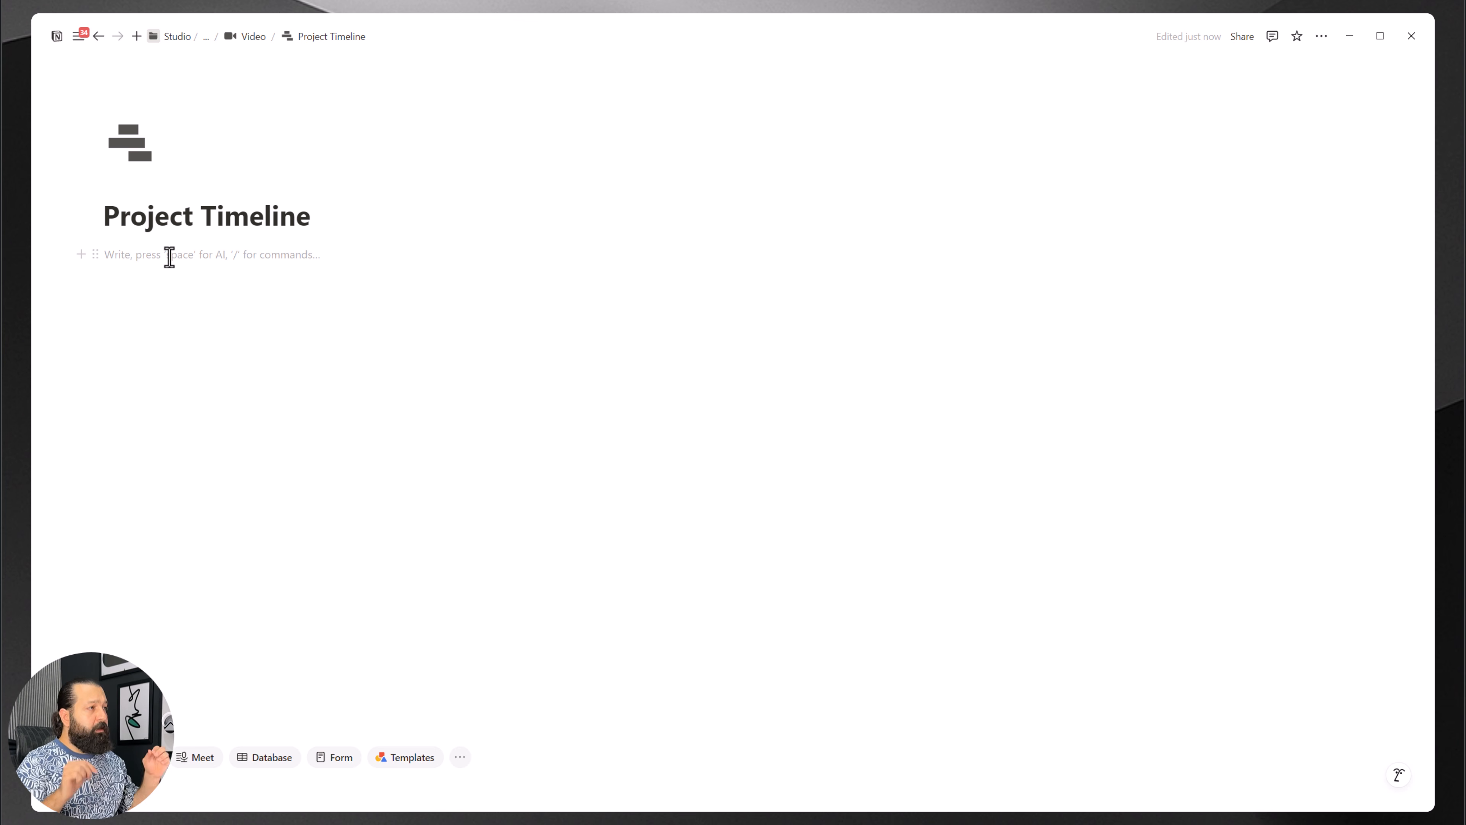
type("/")
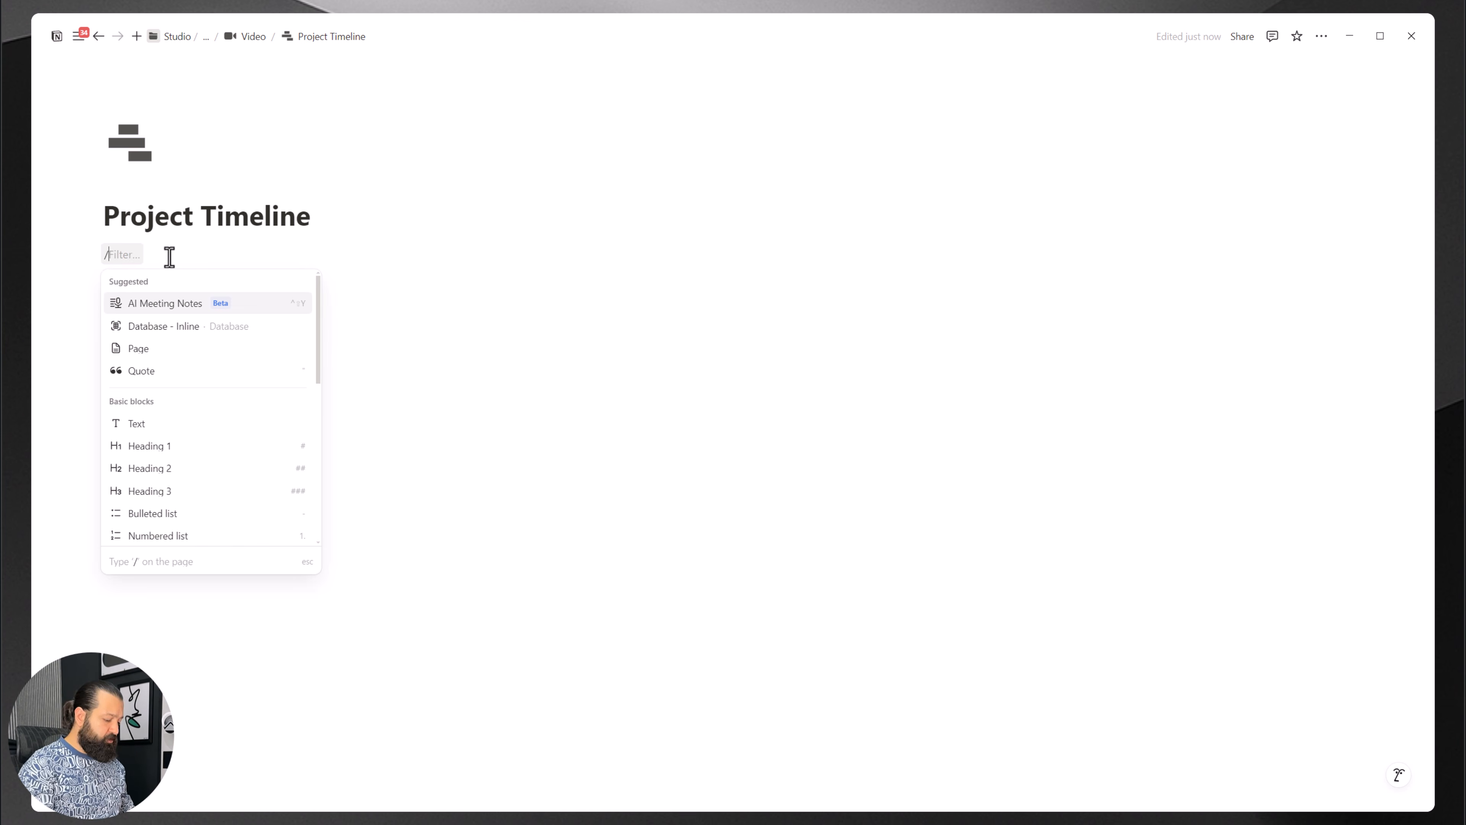
type("tab")
key("Down")
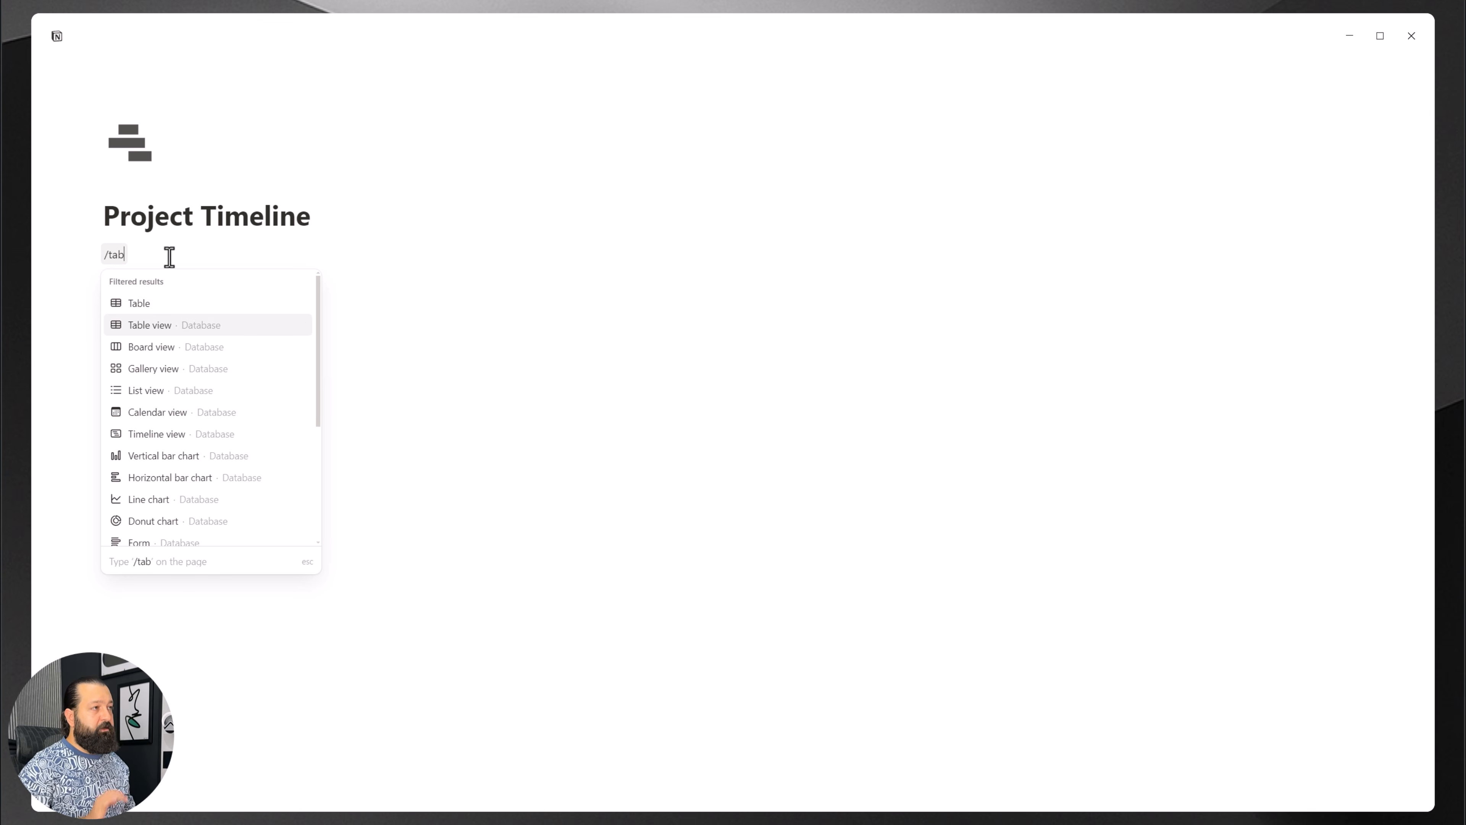
key("Return")
left_click(1331, 344)
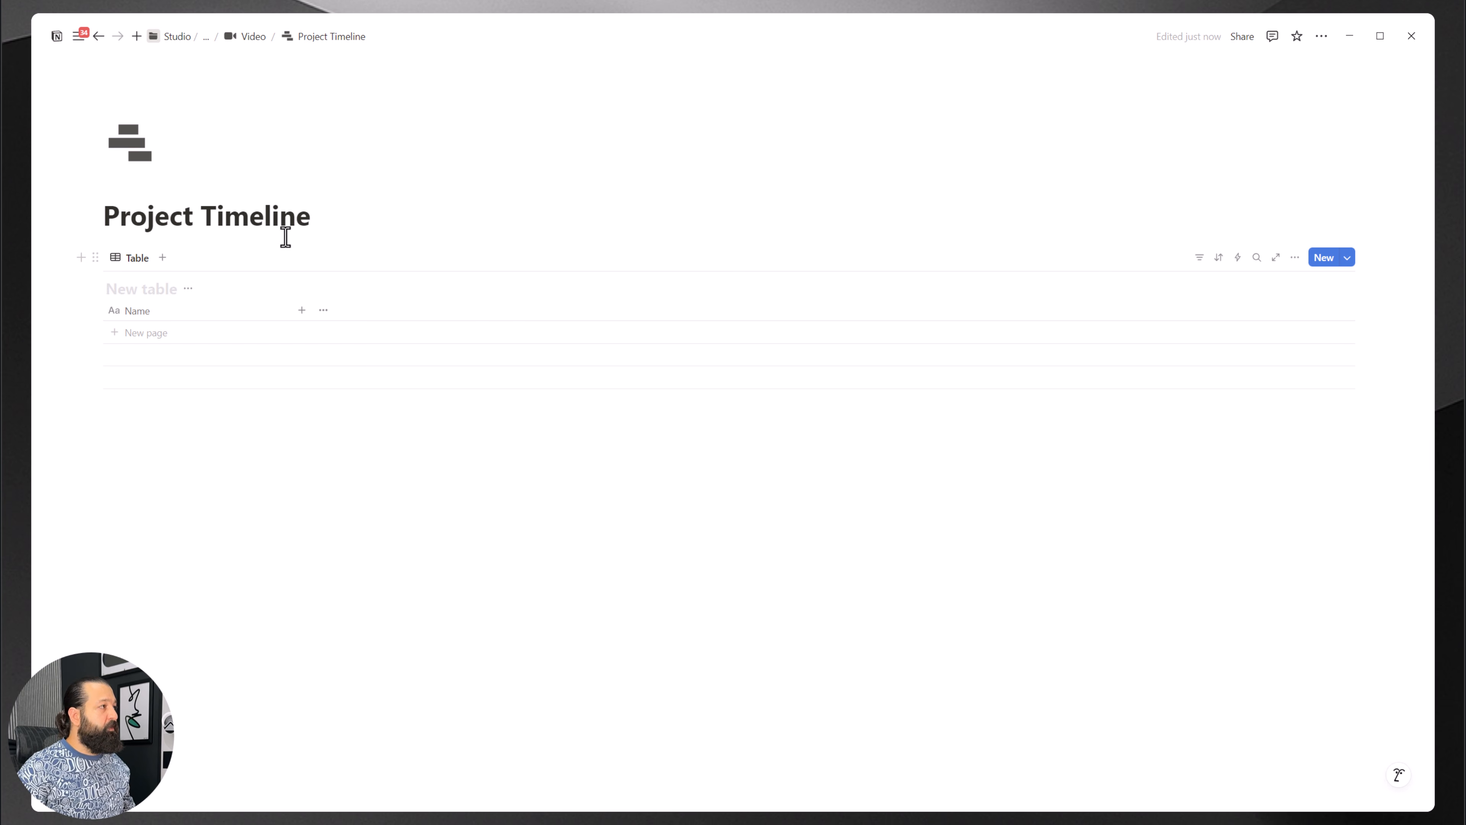
Step: Name the new database "Project Timeline", reusing the page title, and hide the database title
triple_click(172, 225)
key("ctrl+c")
left_click(137, 288)
key("ctrl+v")
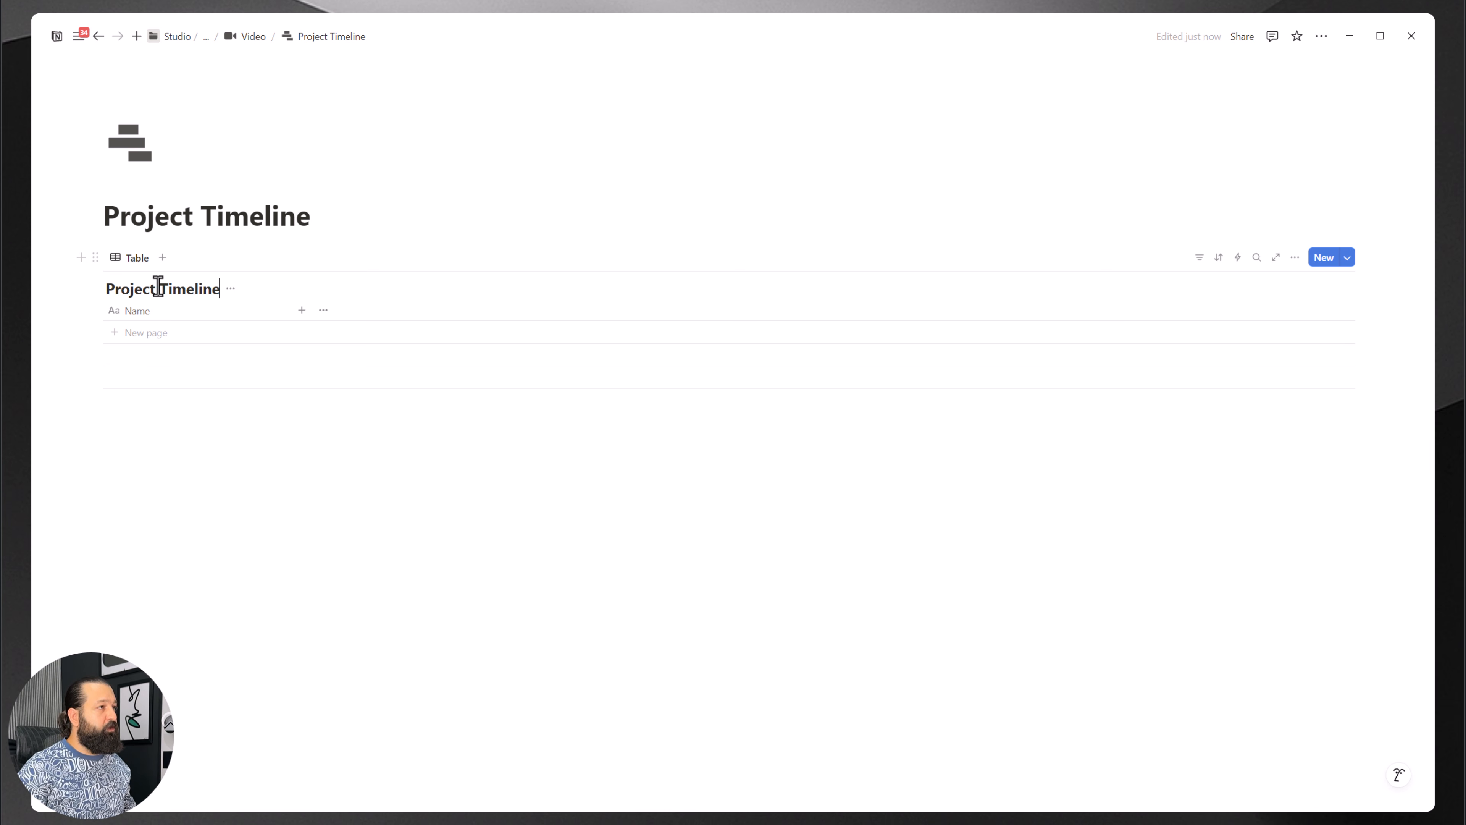
left_click(232, 290)
left_click(257, 355)
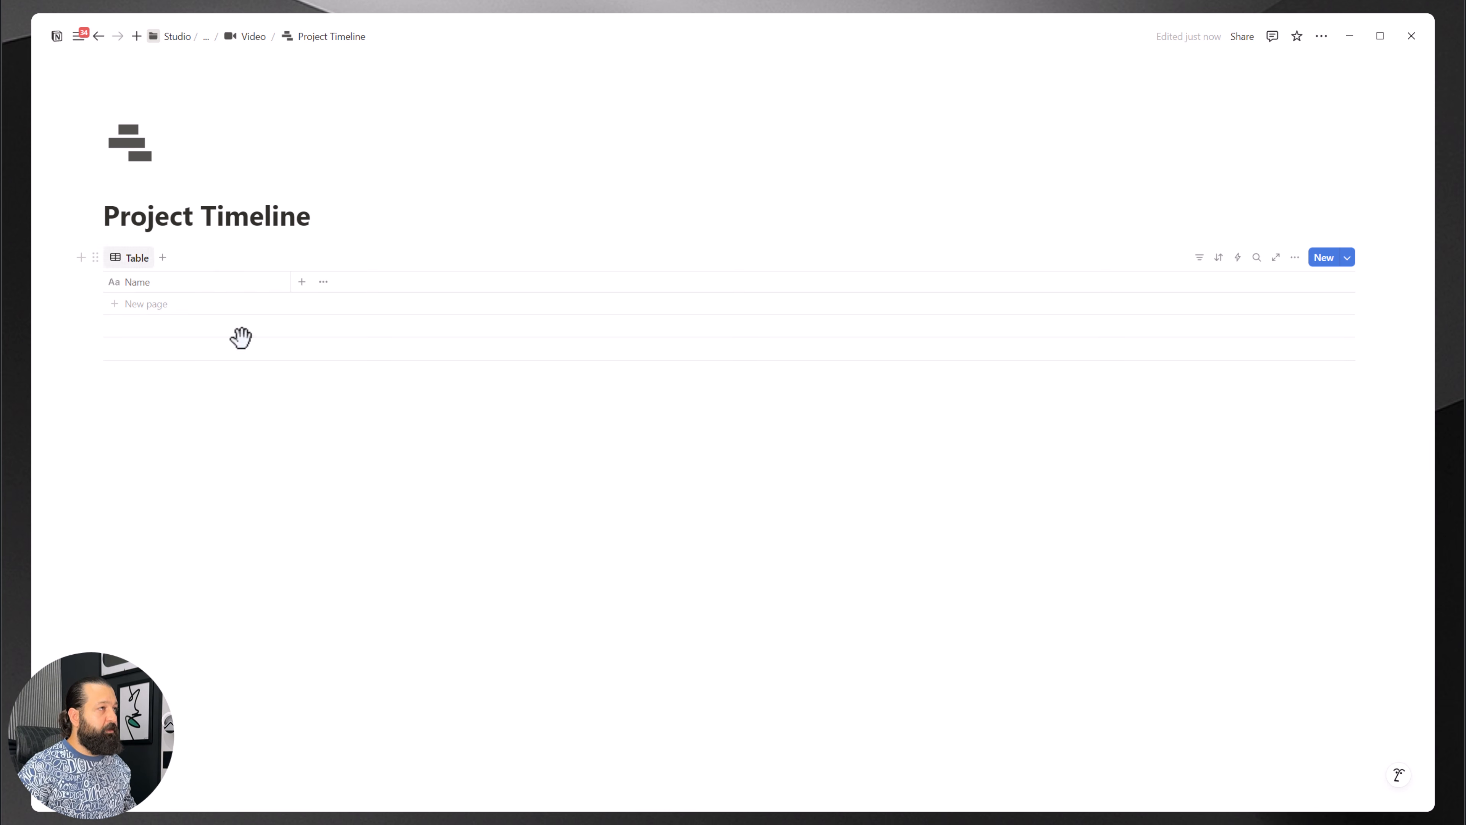
Step: Rename the database's table view to "Table / Phase"
left_click(141, 265)
left_click(152, 289)
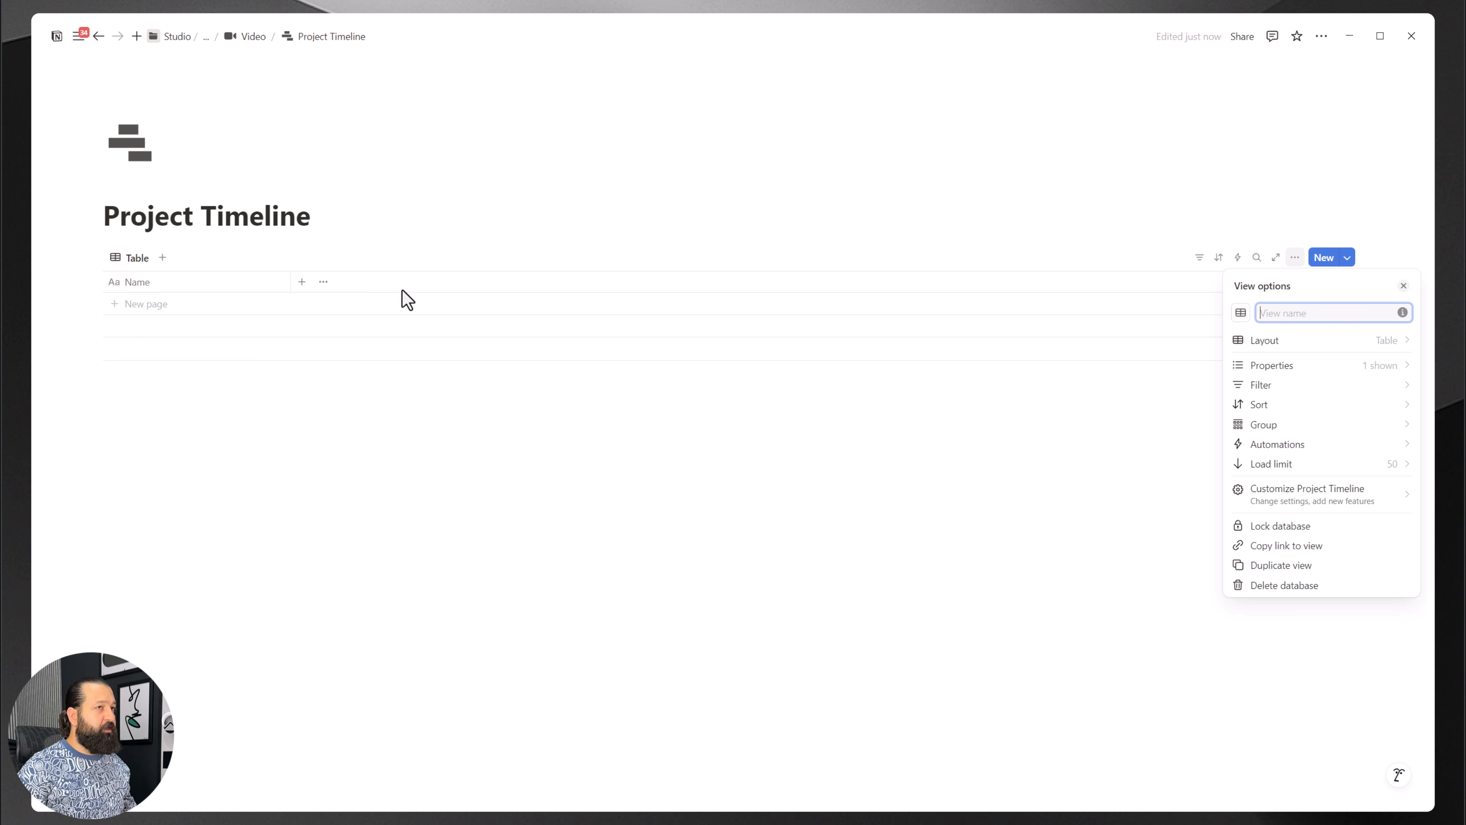
type("table")
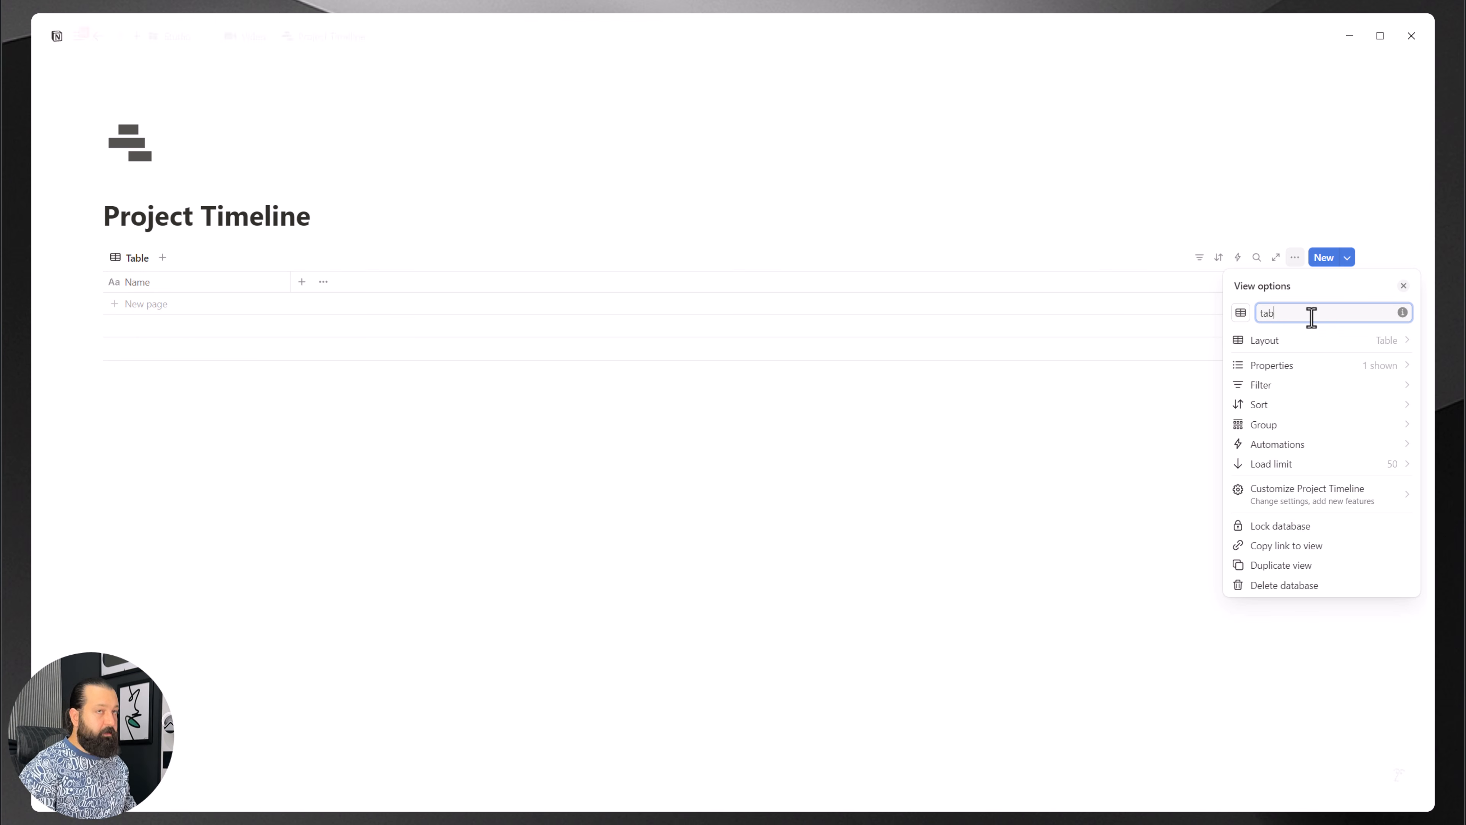
key("BackSpace")
key("BackSpace")
key("BackSpace")
key("BackSpace")
type("T")
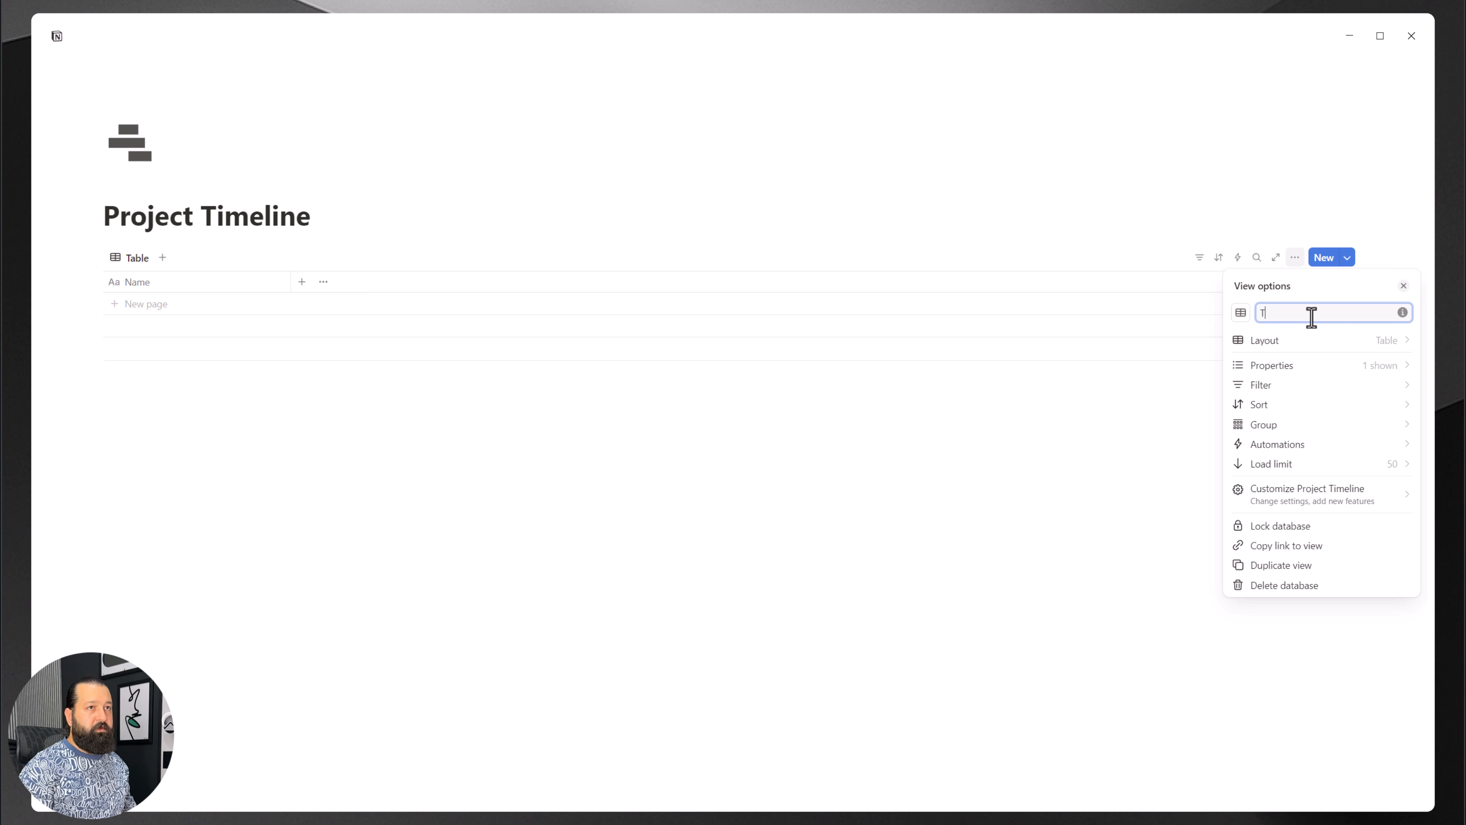
type("able /")
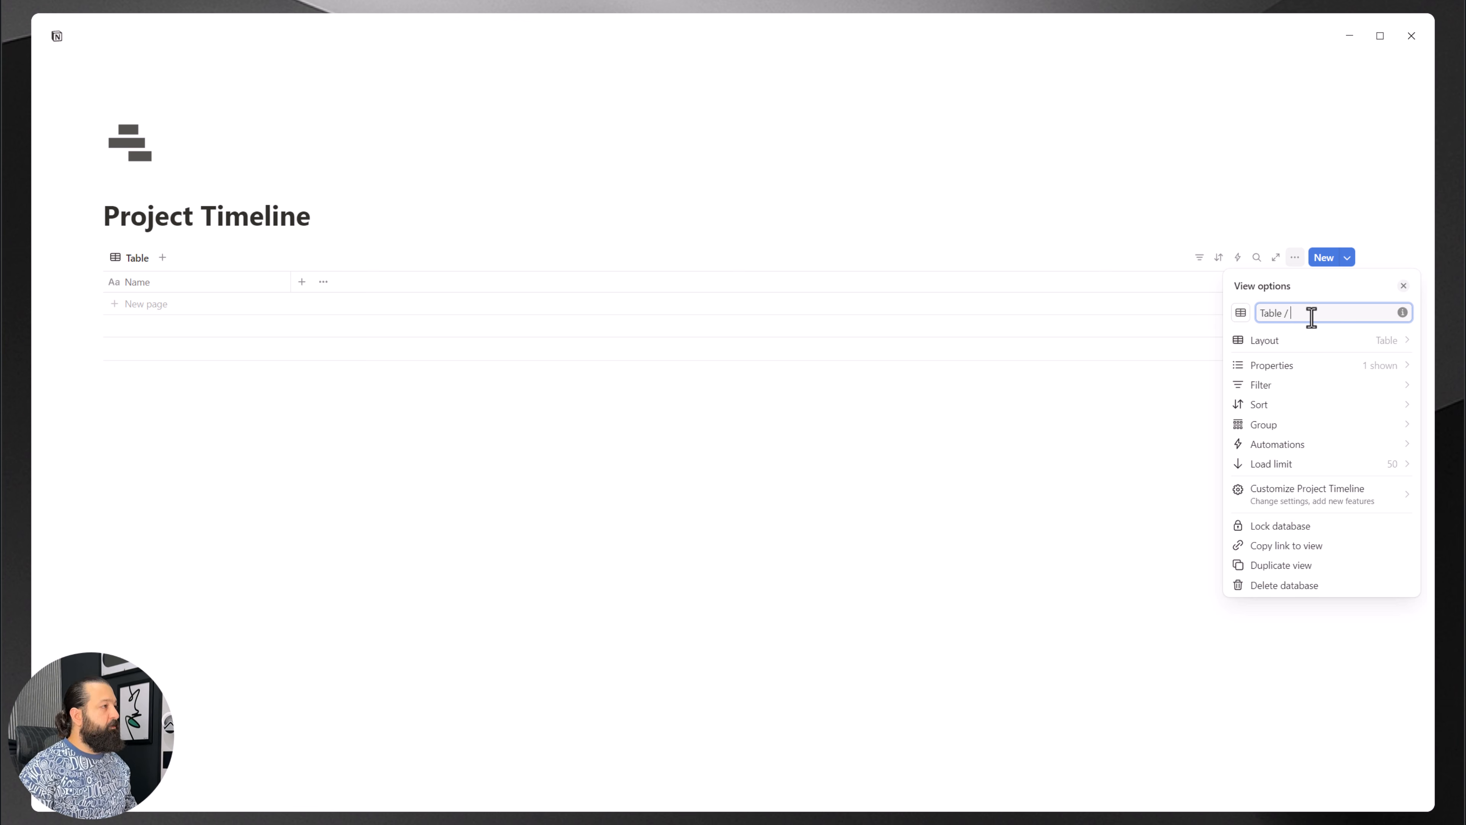
type(" Phase")
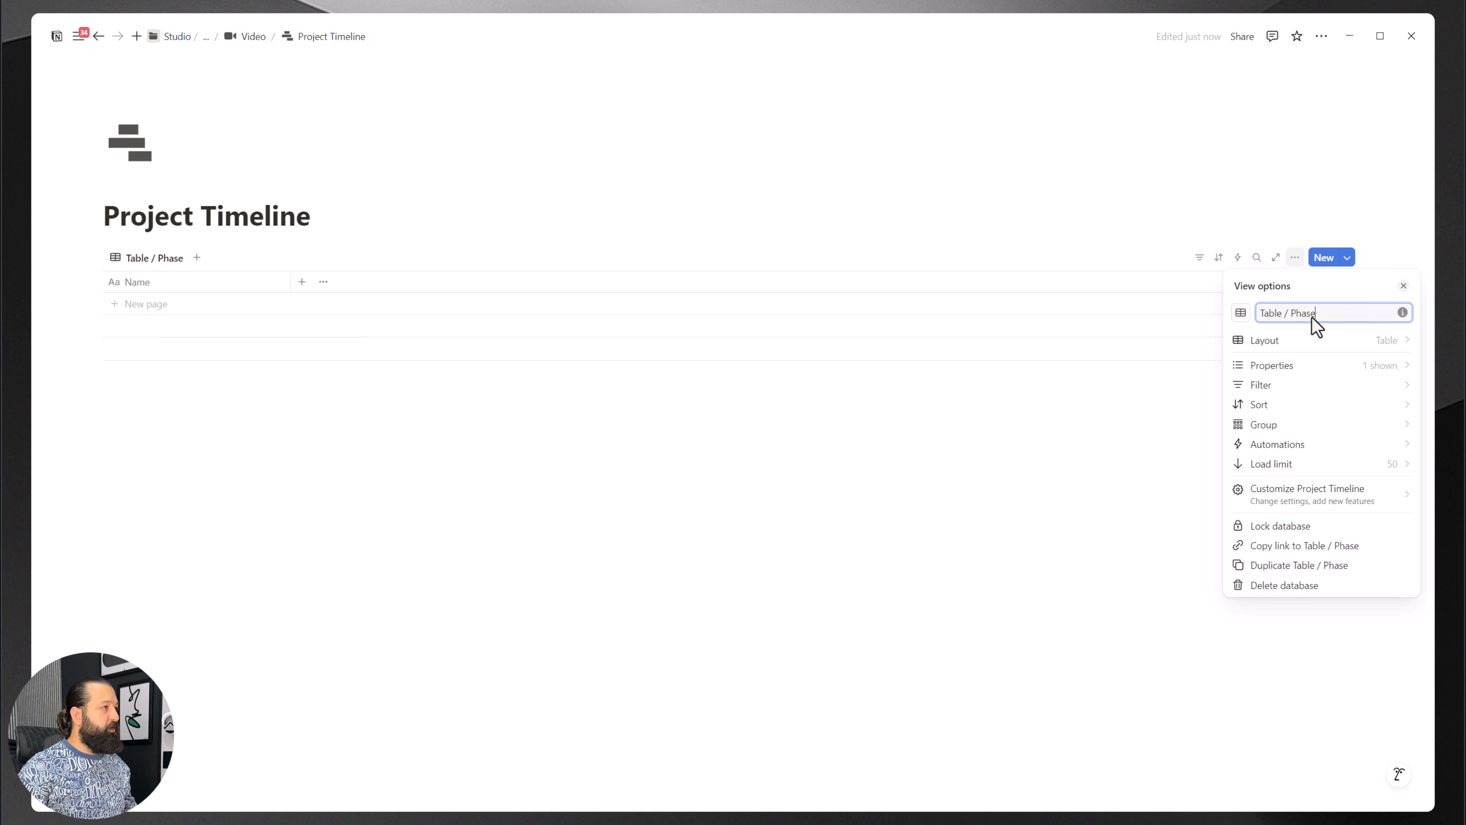
left_click(386, 235)
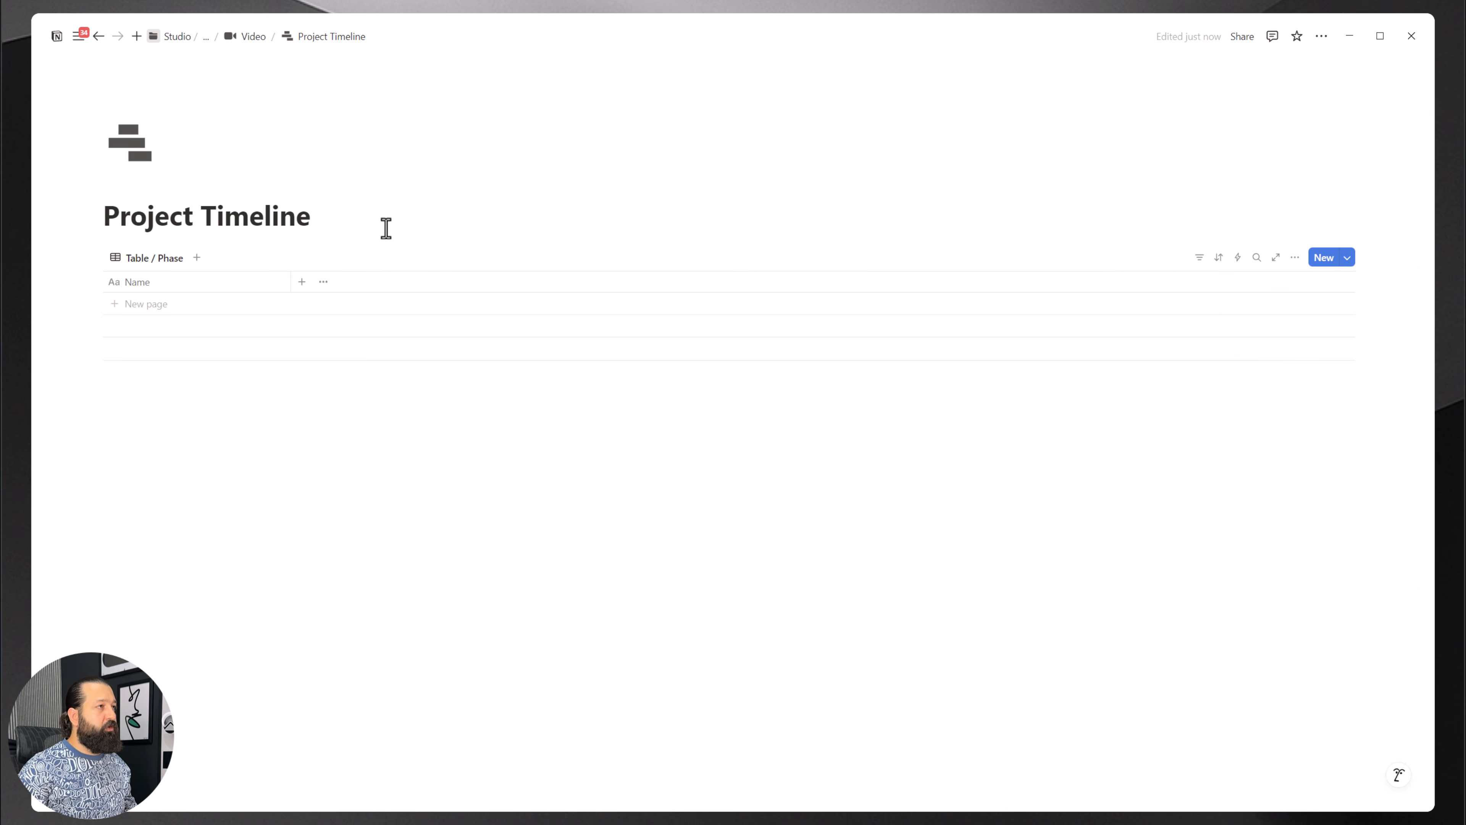
Step: Rename the table's Name property to "Project Name"
left_click(179, 282)
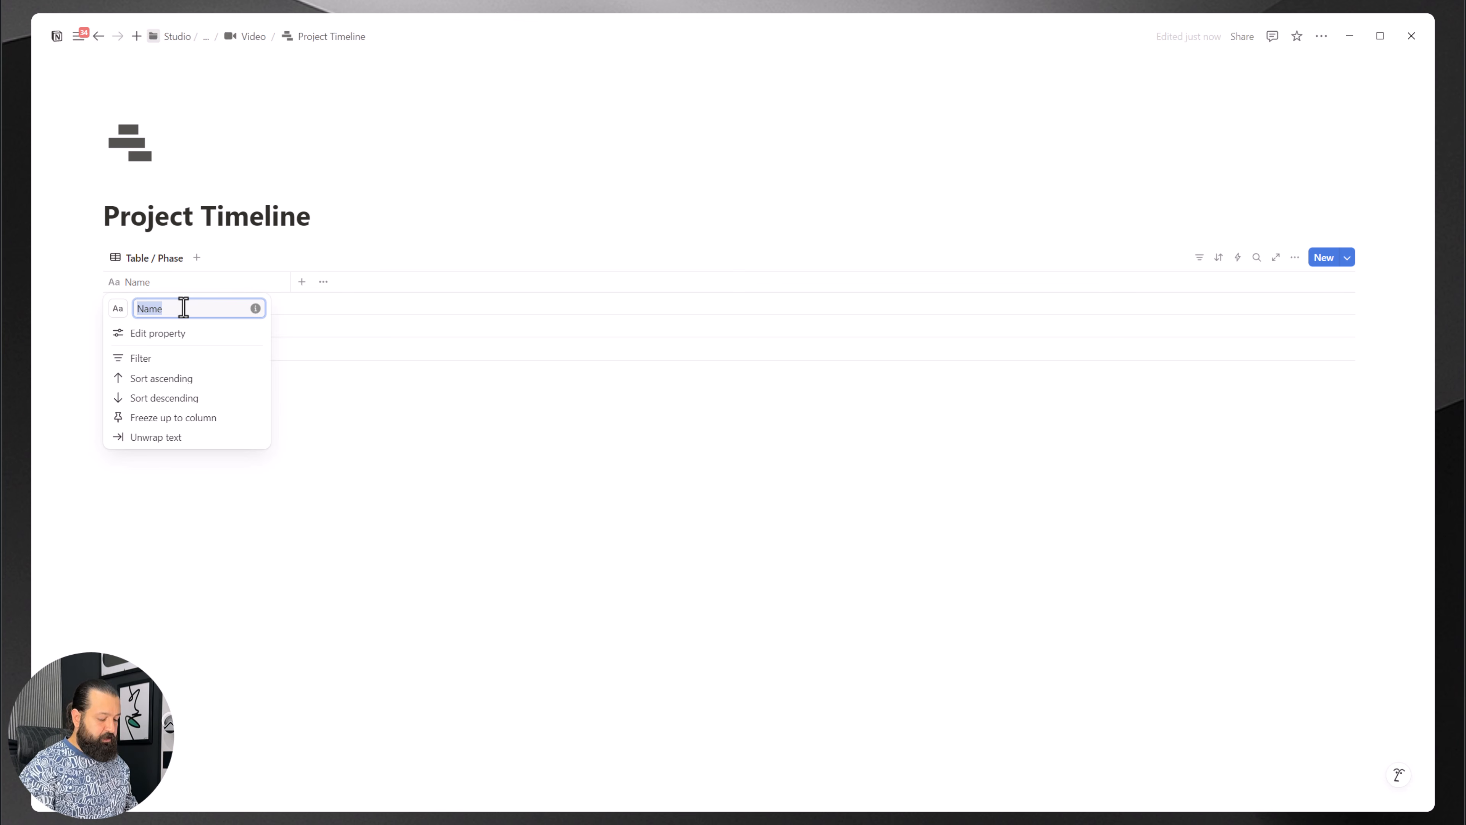
type("Project Name")
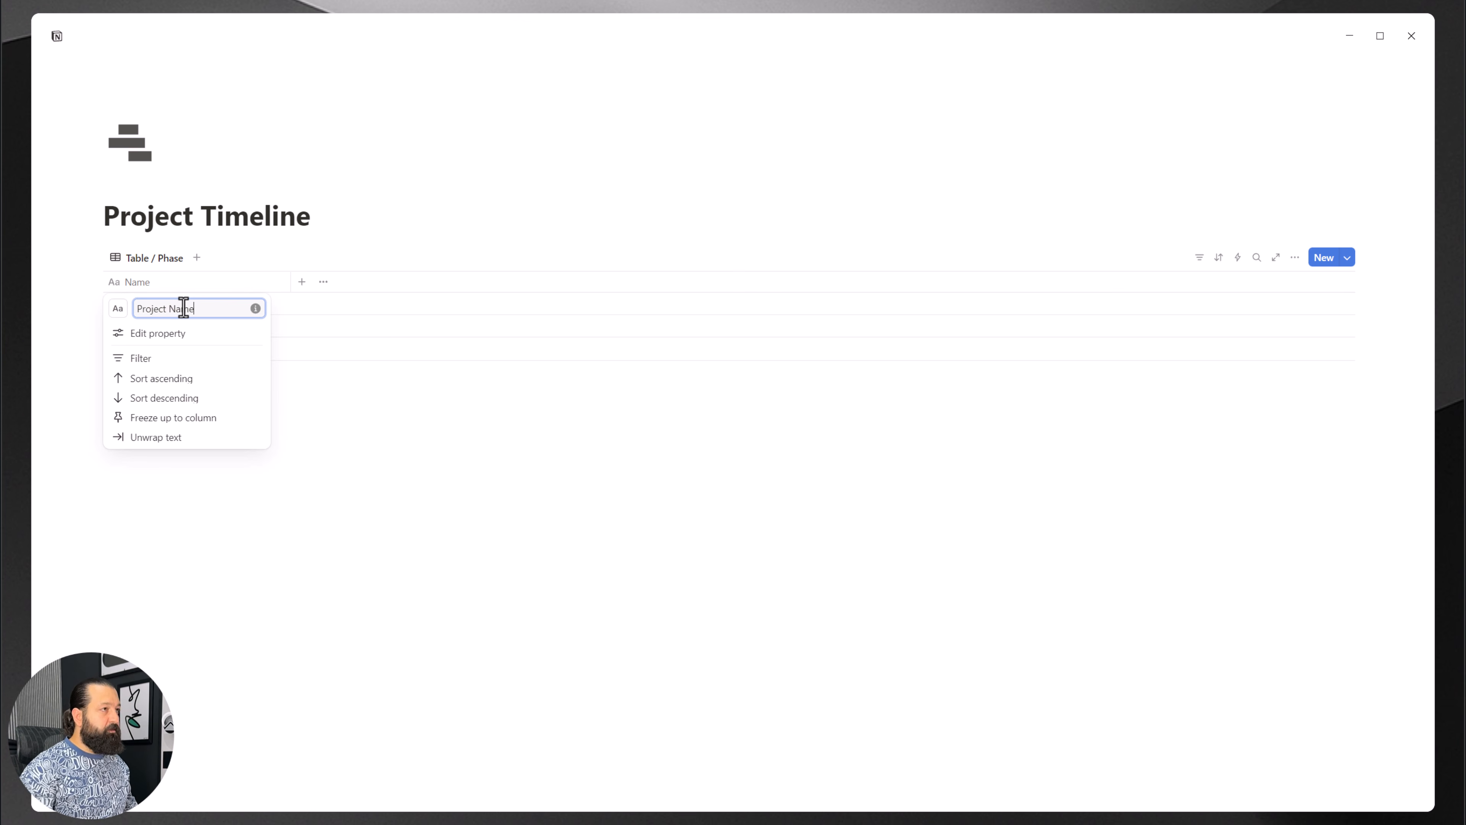
left_click(398, 397)
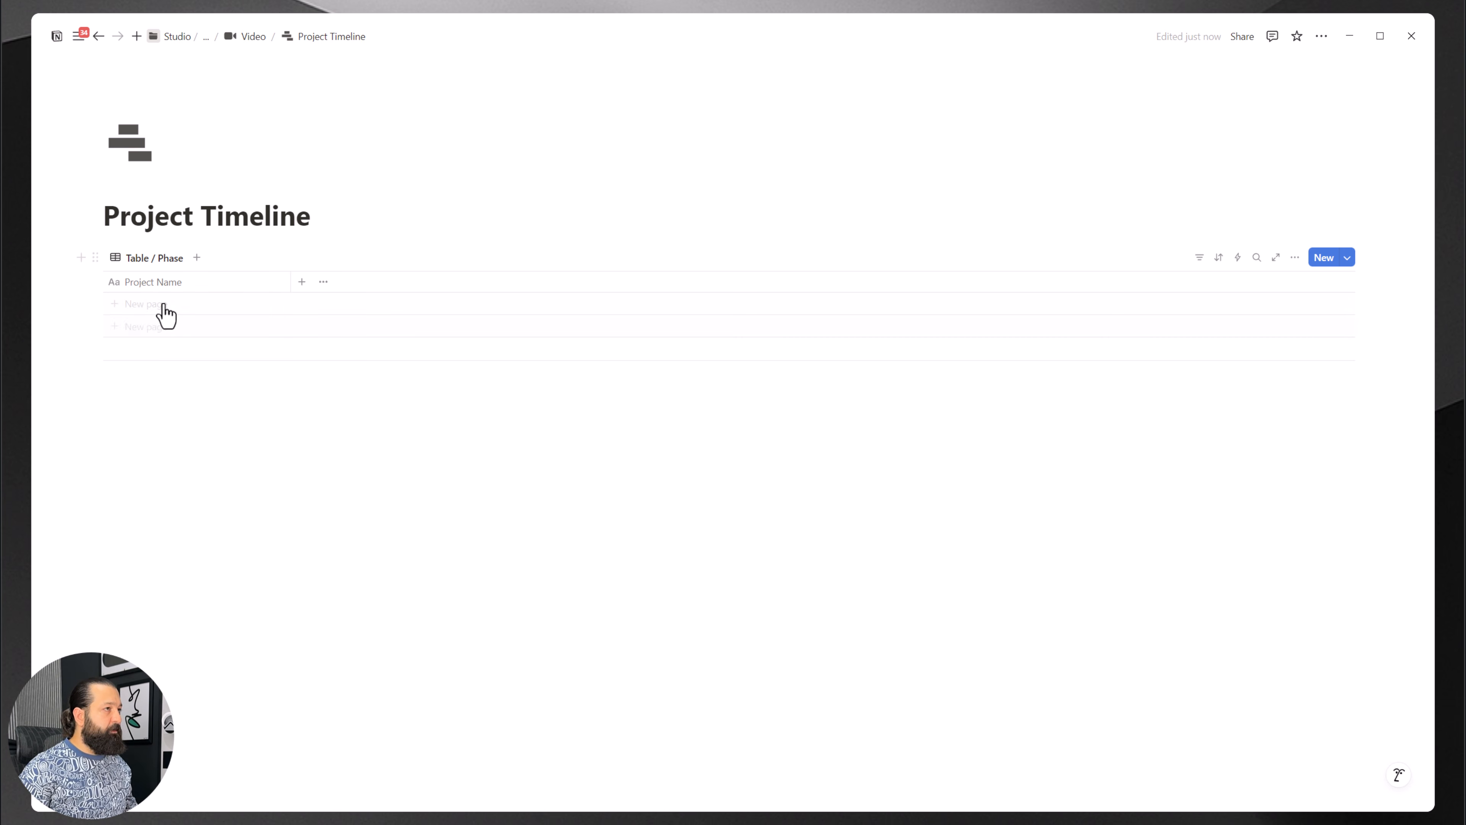
Step: Add a blank row to the table and create a database template titled "New Project"
left_click(166, 315)
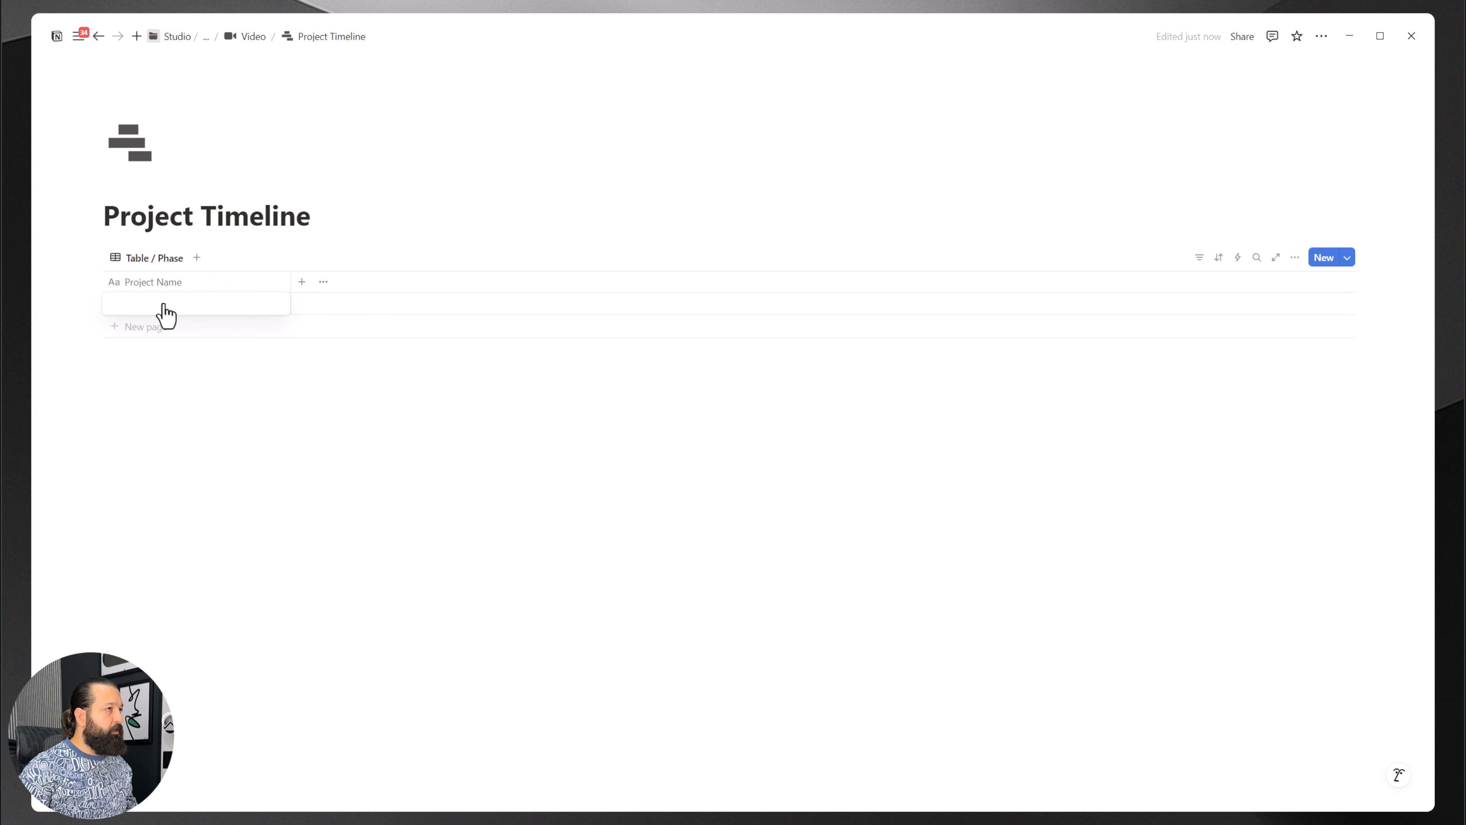
key("Escape")
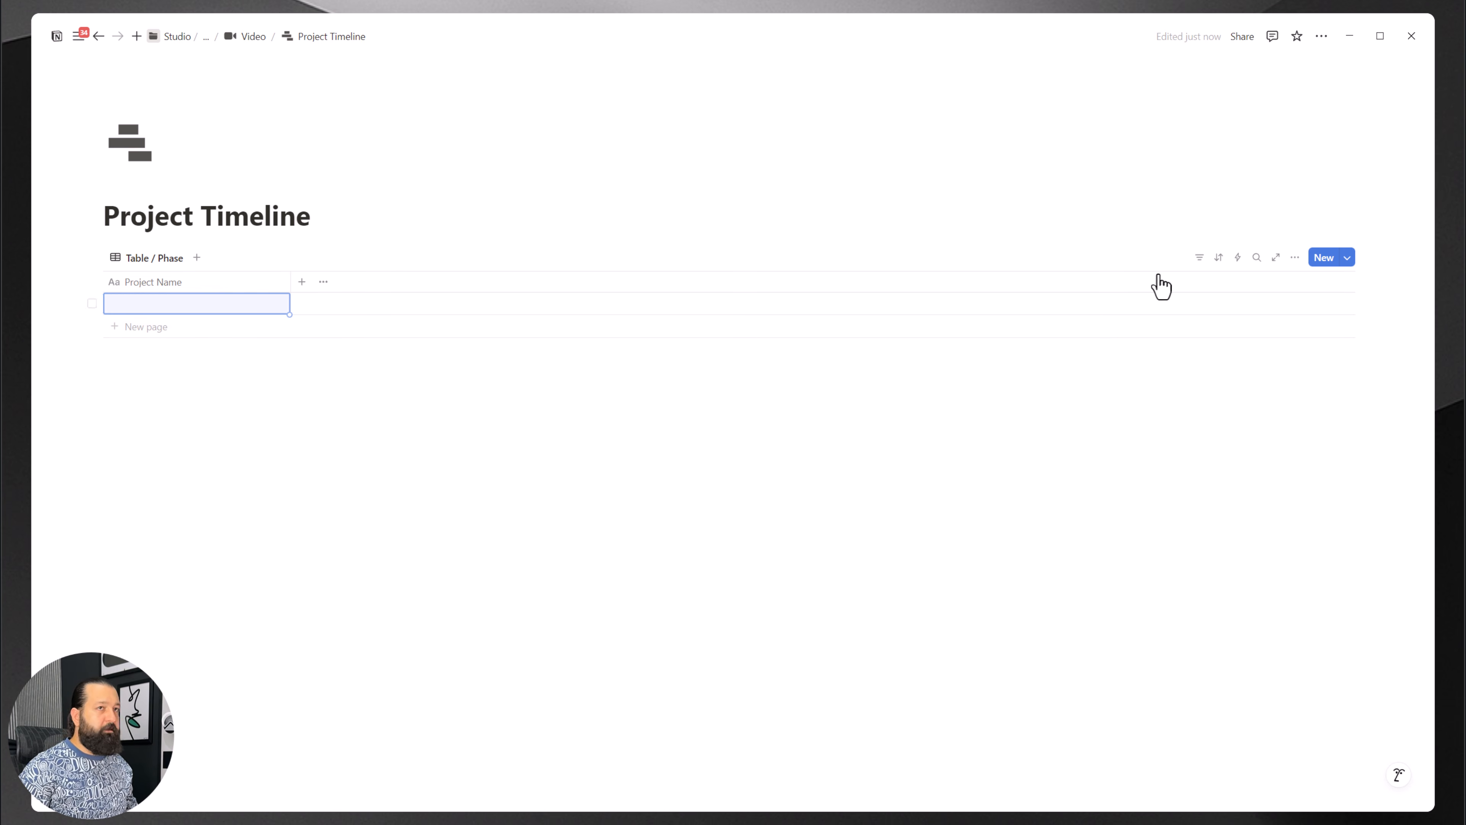
left_click(1348, 258)
left_click(1293, 355)
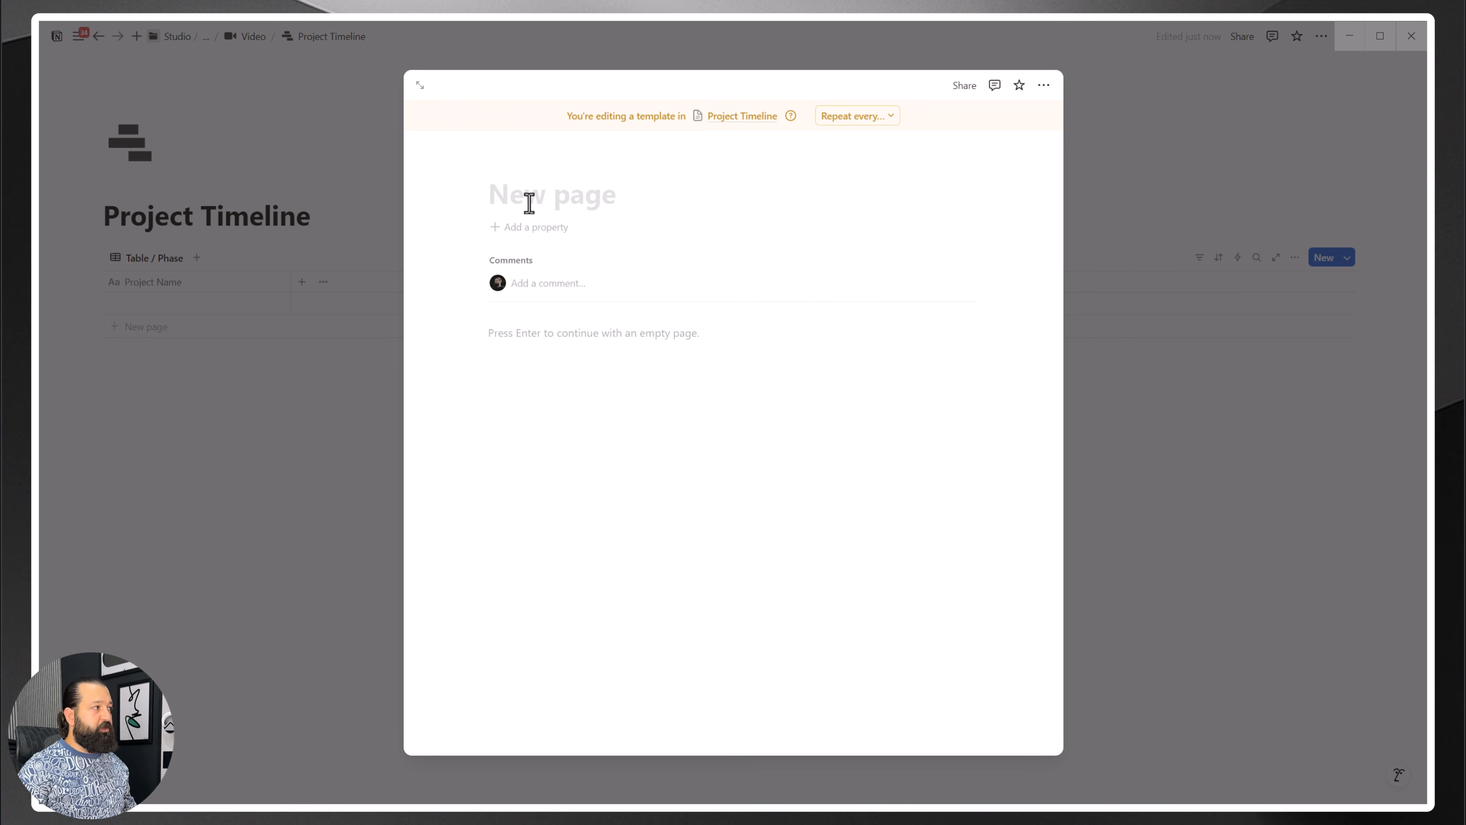
type("New ")
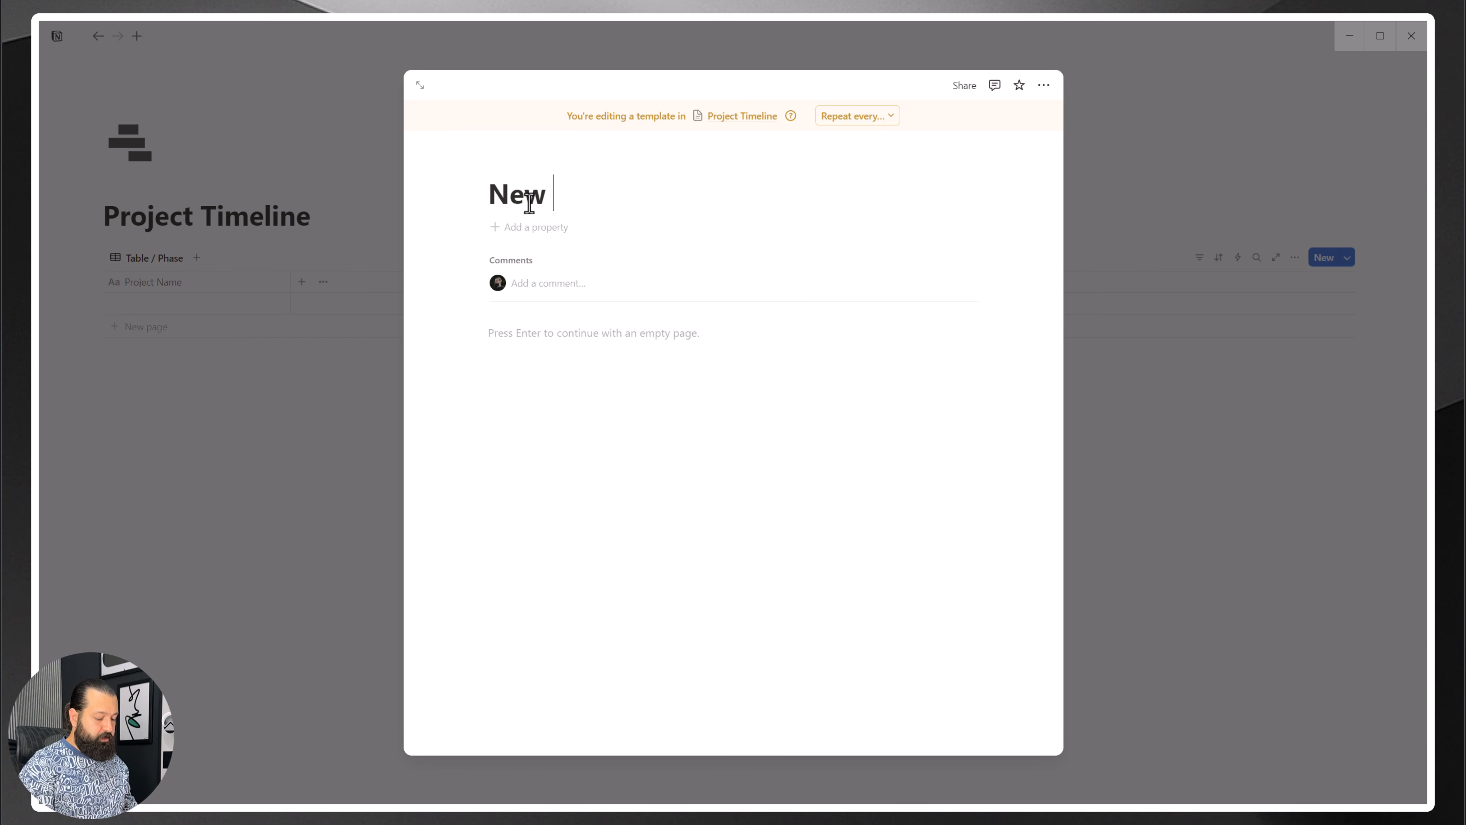
type("Project")
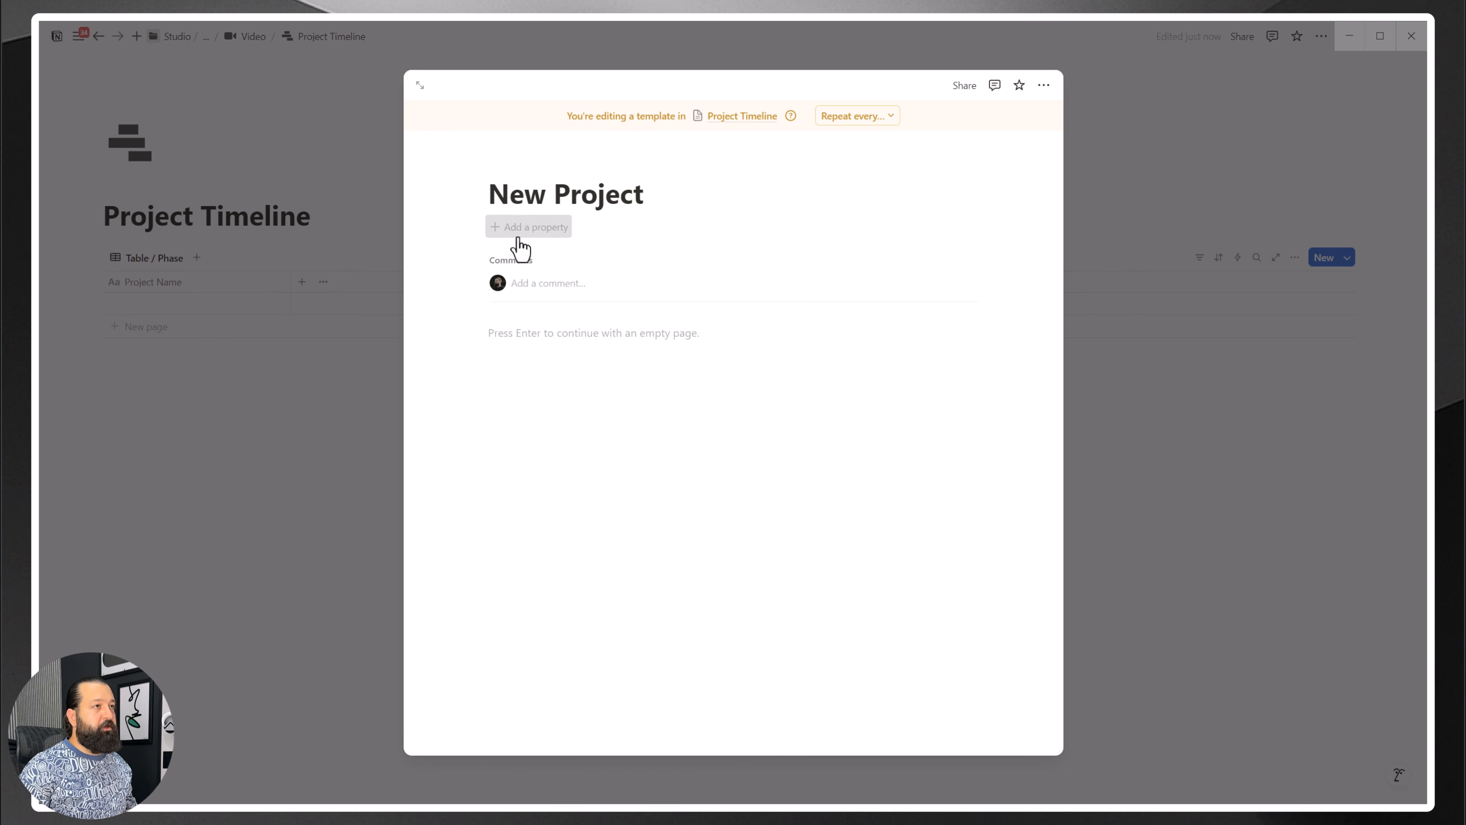
left_click(522, 226)
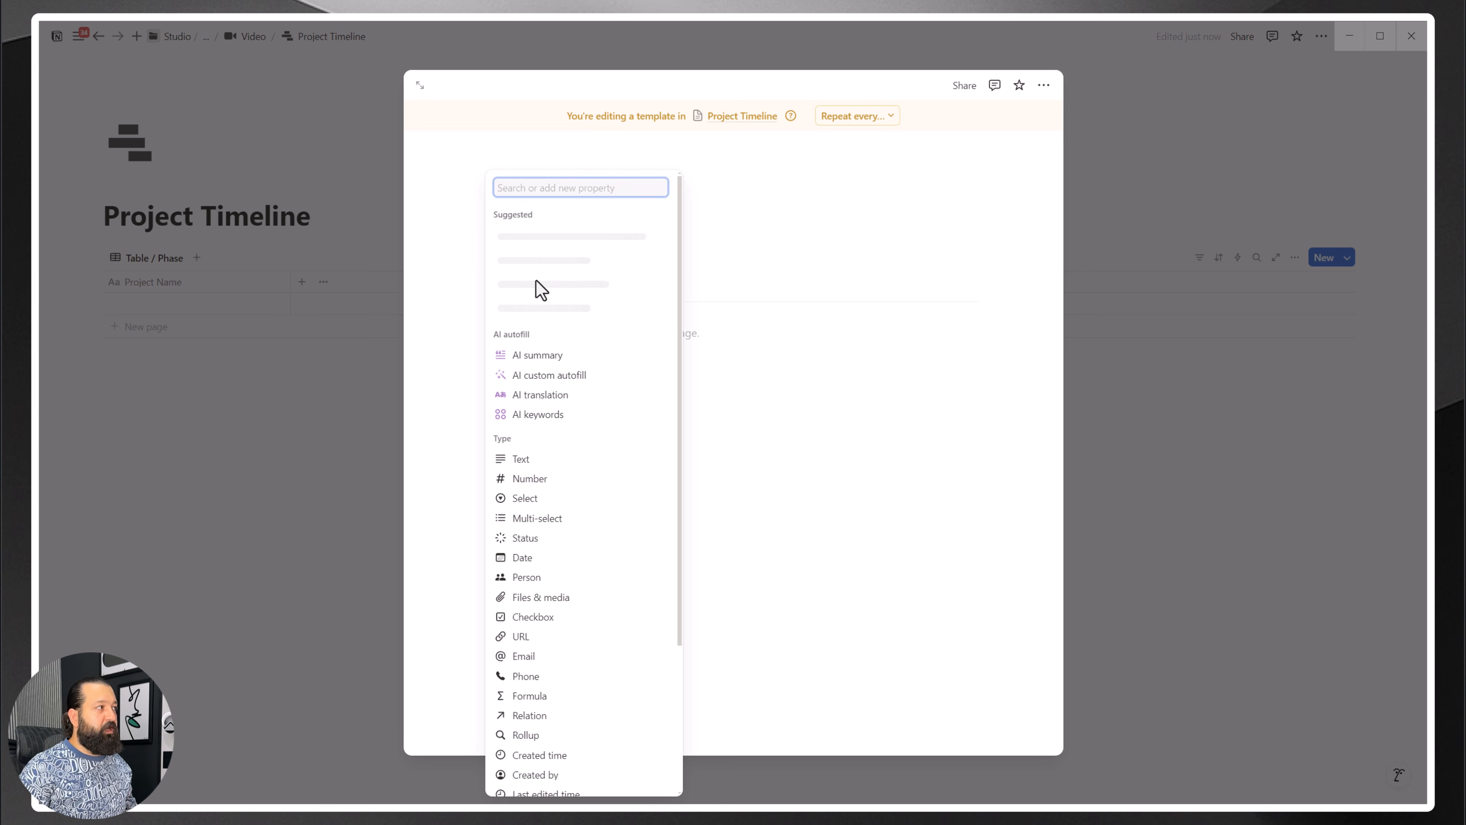
left_click(923, 250)
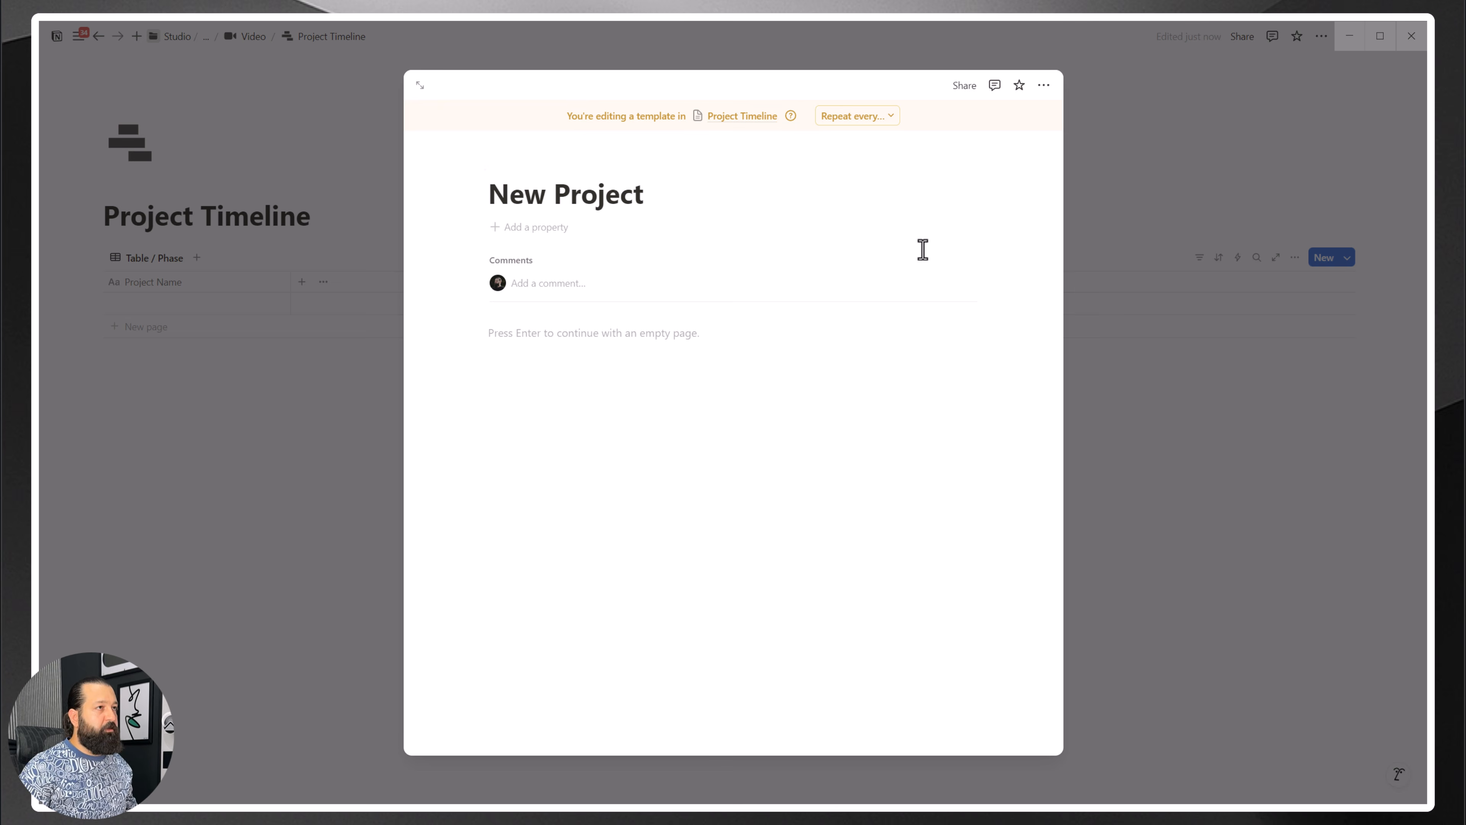
Step: Give the New Project template the same timeline bars icon as the page and close the template
left_click(516, 168)
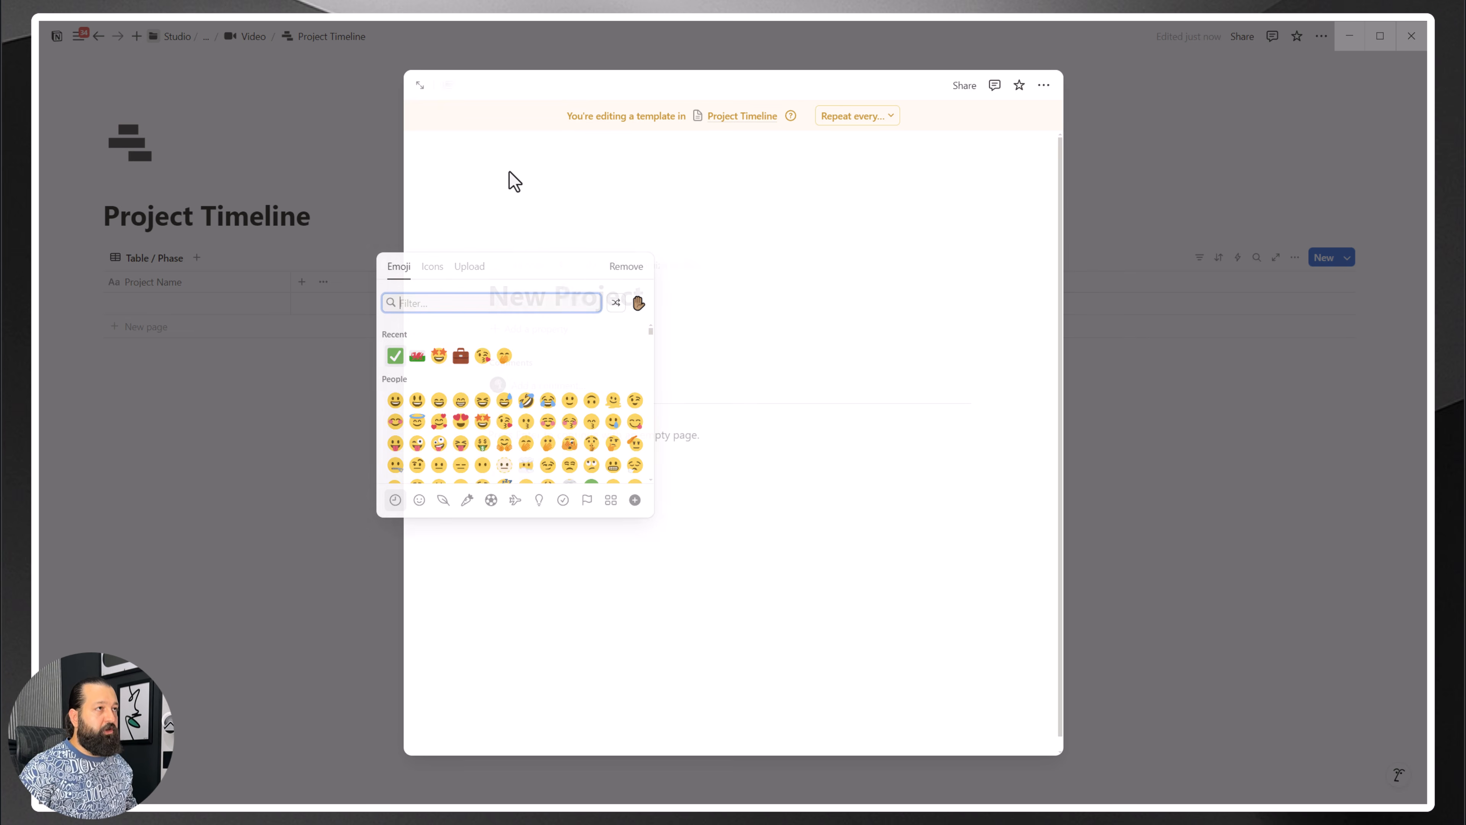
left_click(433, 267)
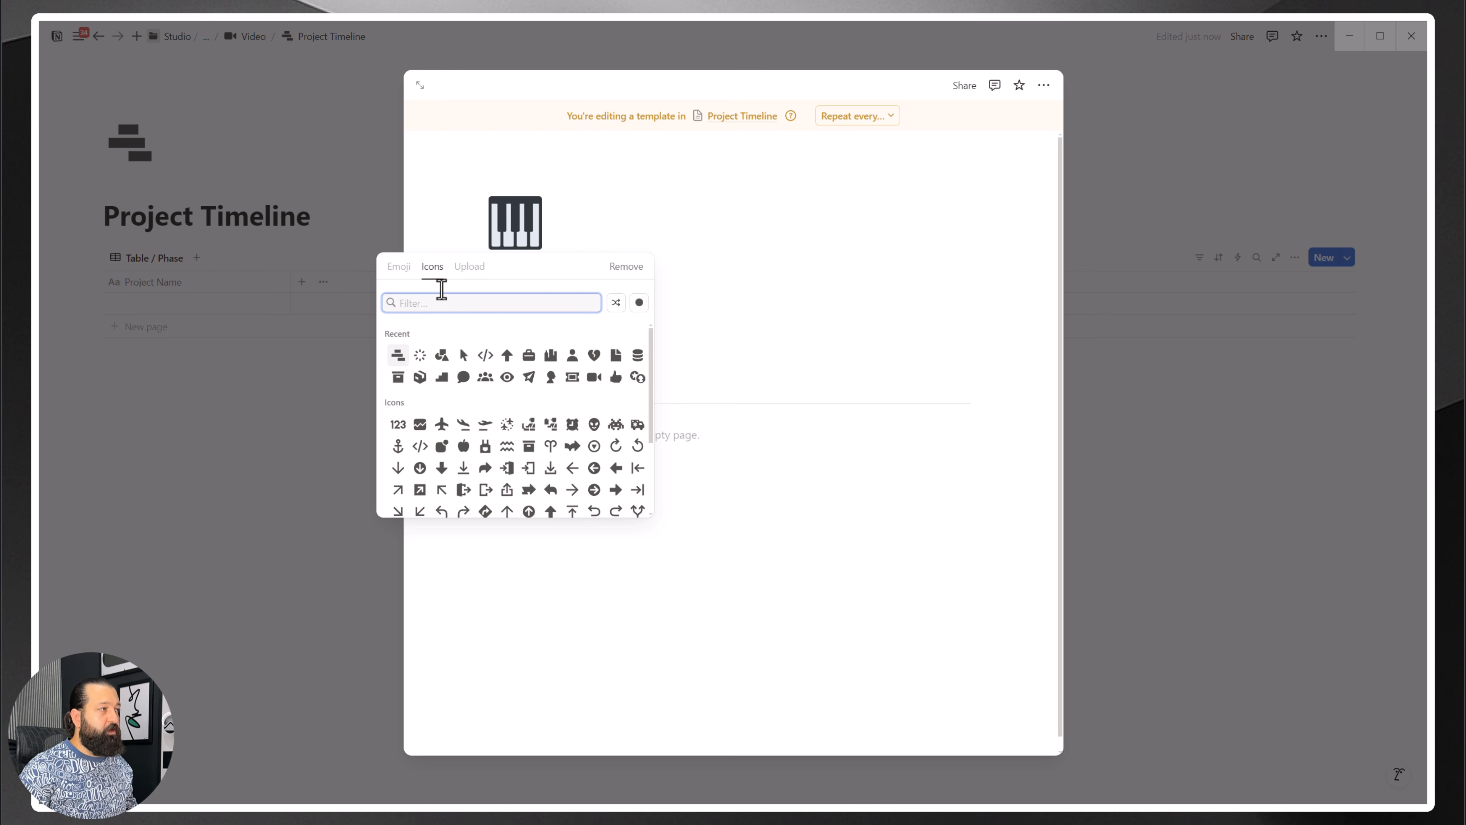
left_click(398, 355)
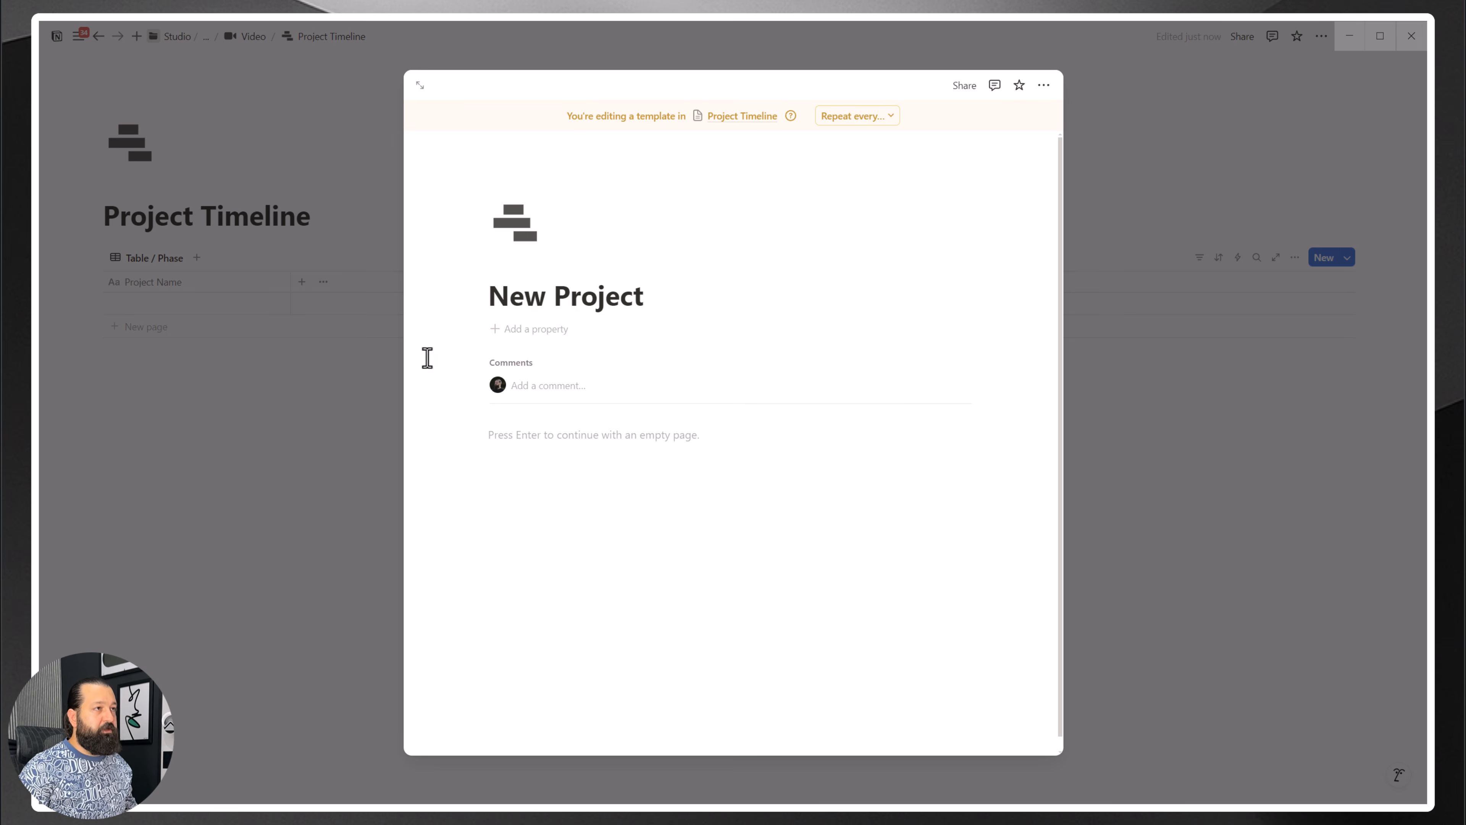
left_click(1311, 323)
Step: Set the New Project template as the default for the Project Timeline database
left_click(1347, 258)
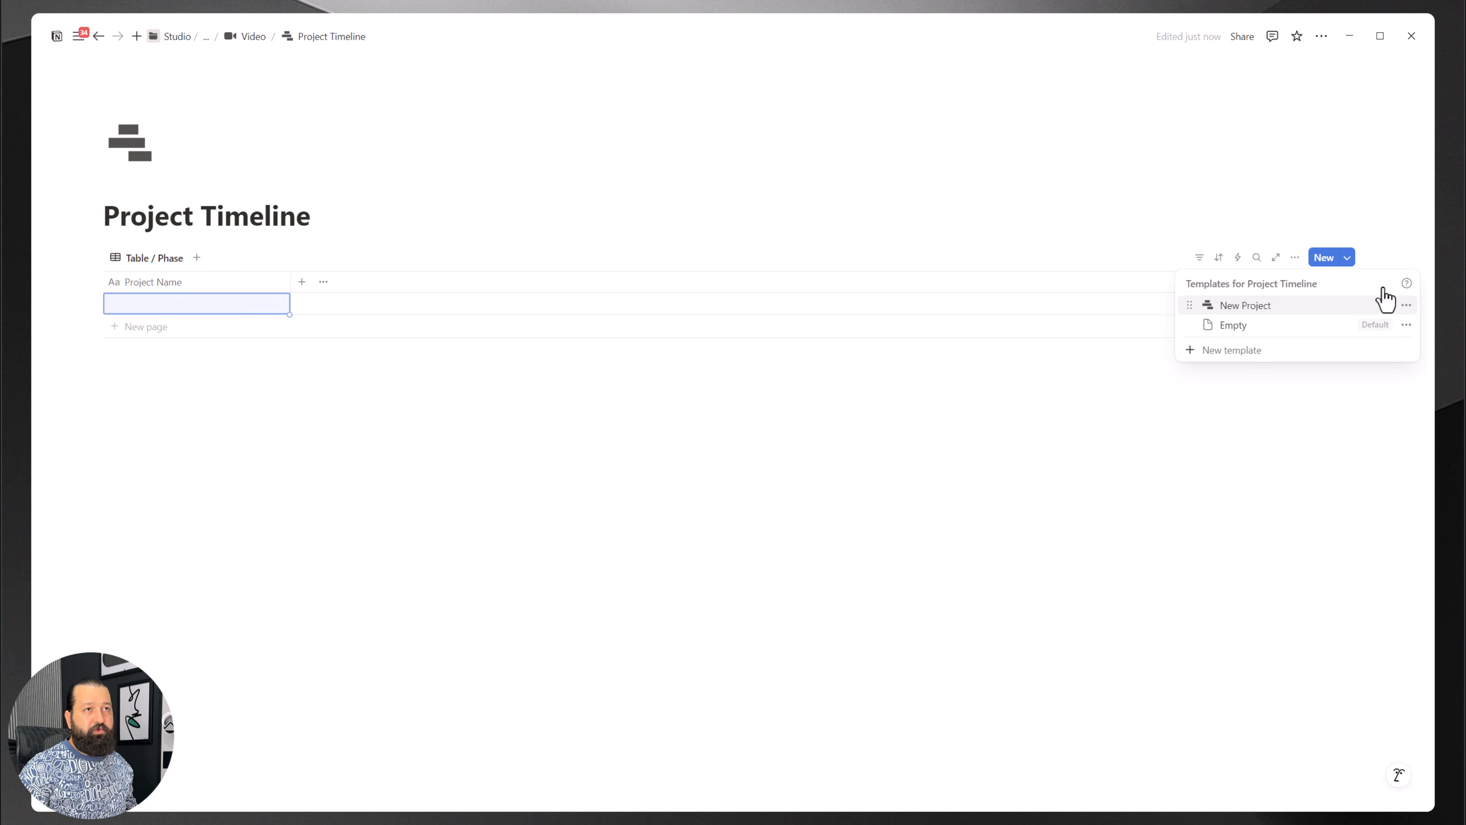
left_click(1404, 306)
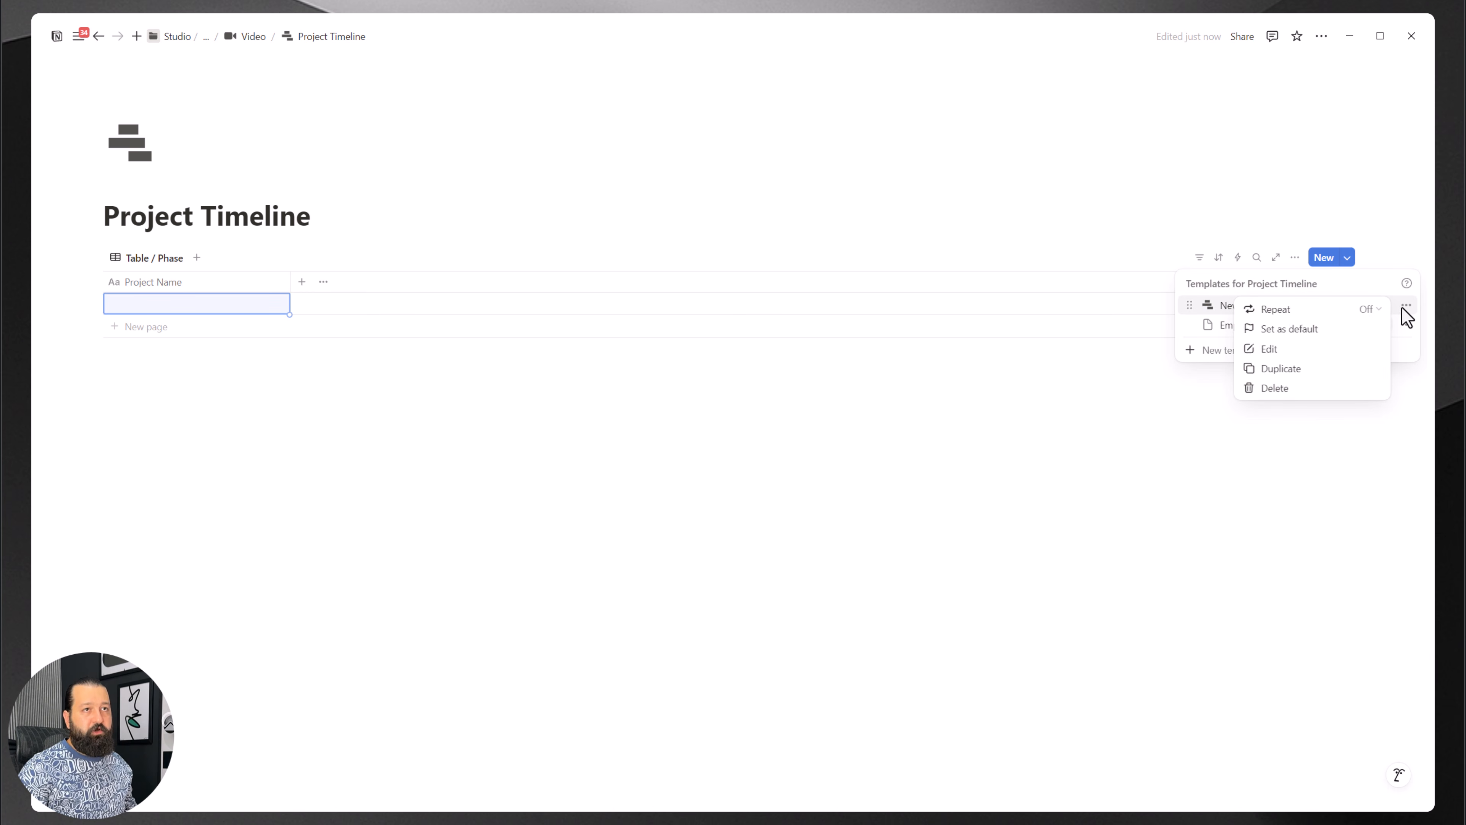
left_click(1293, 329)
left_click(763, 405)
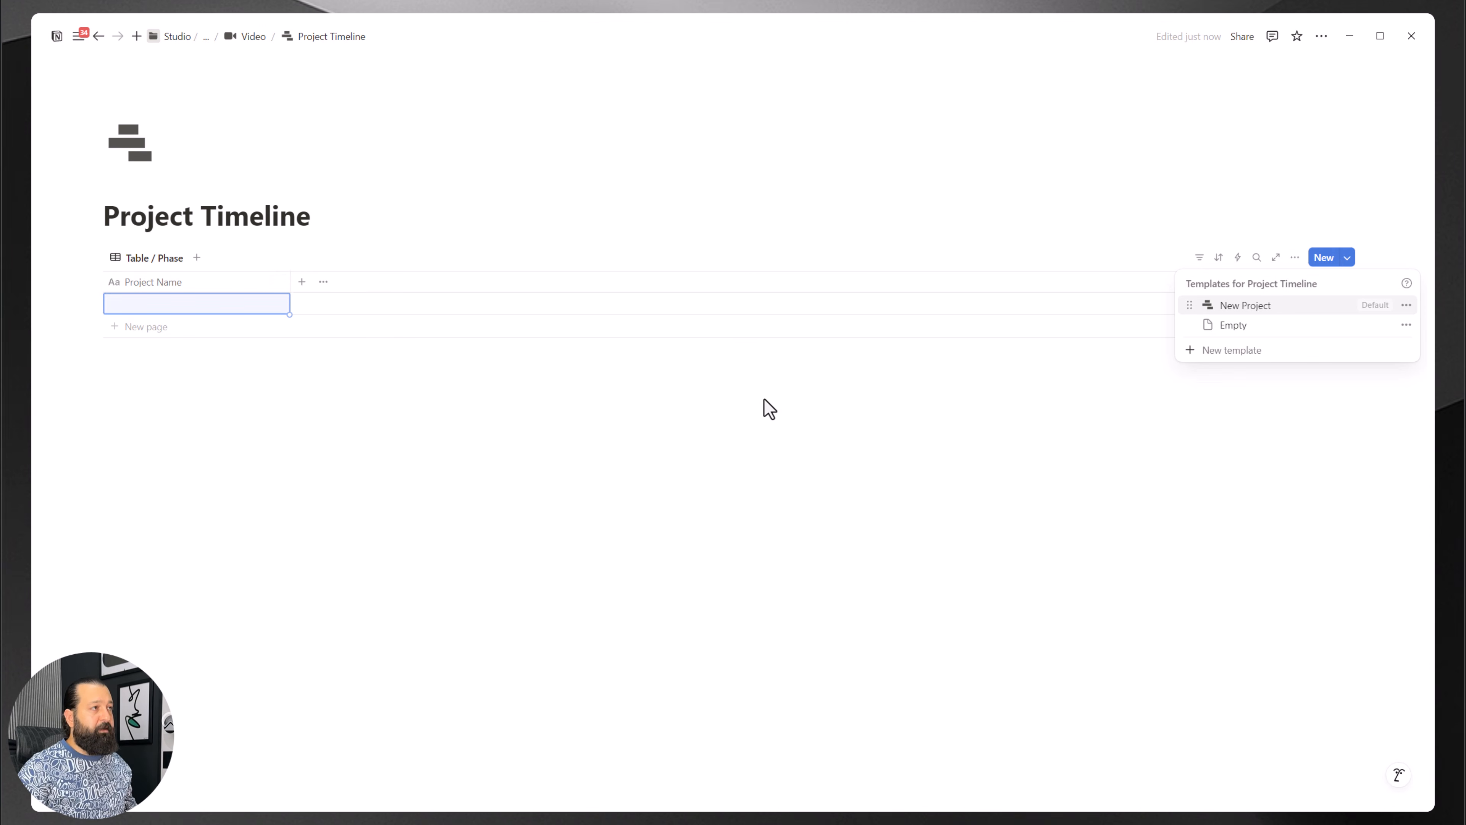
left_click(161, 318)
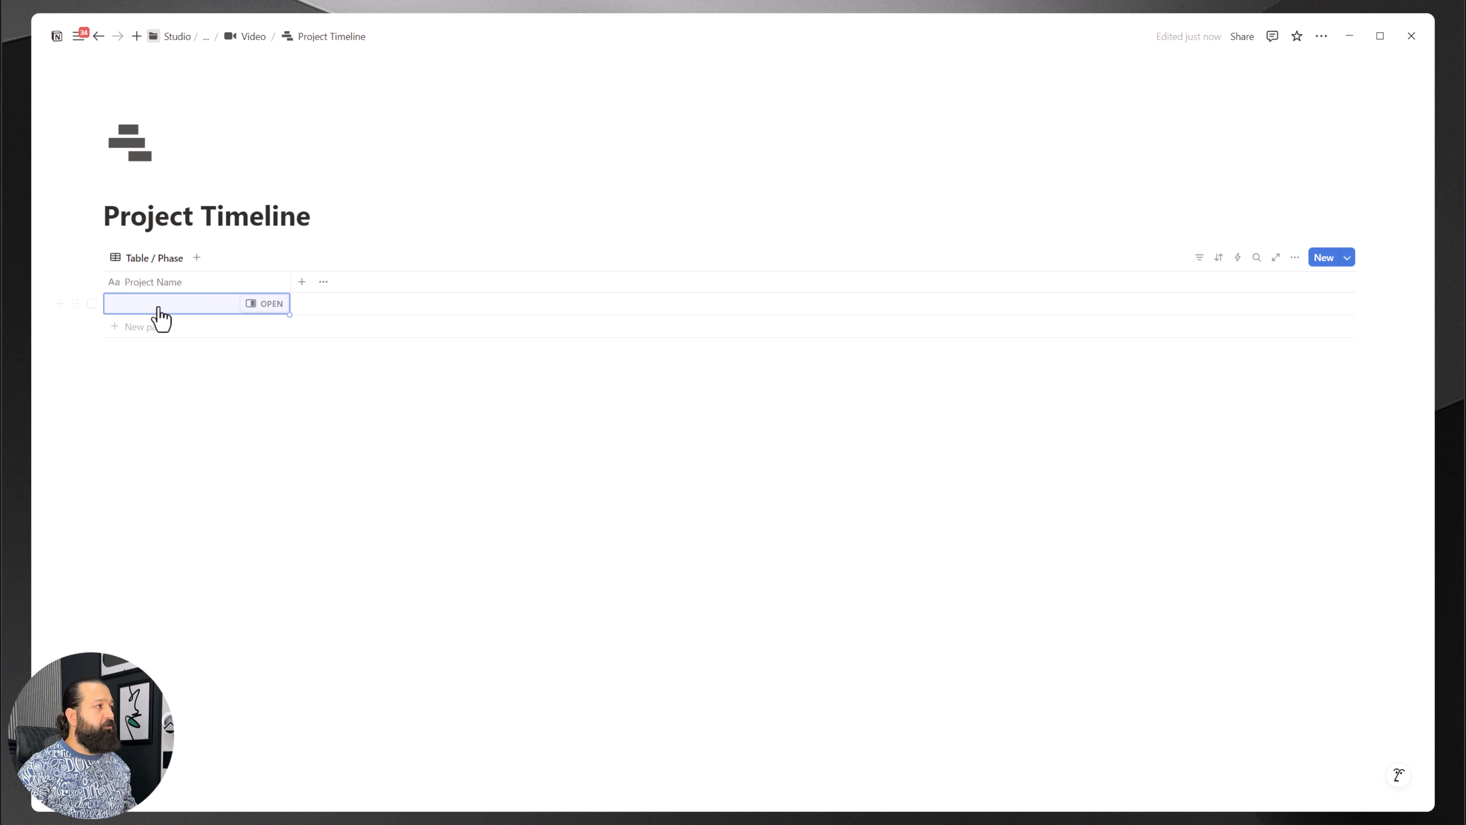
left_click(160, 318)
type("test")
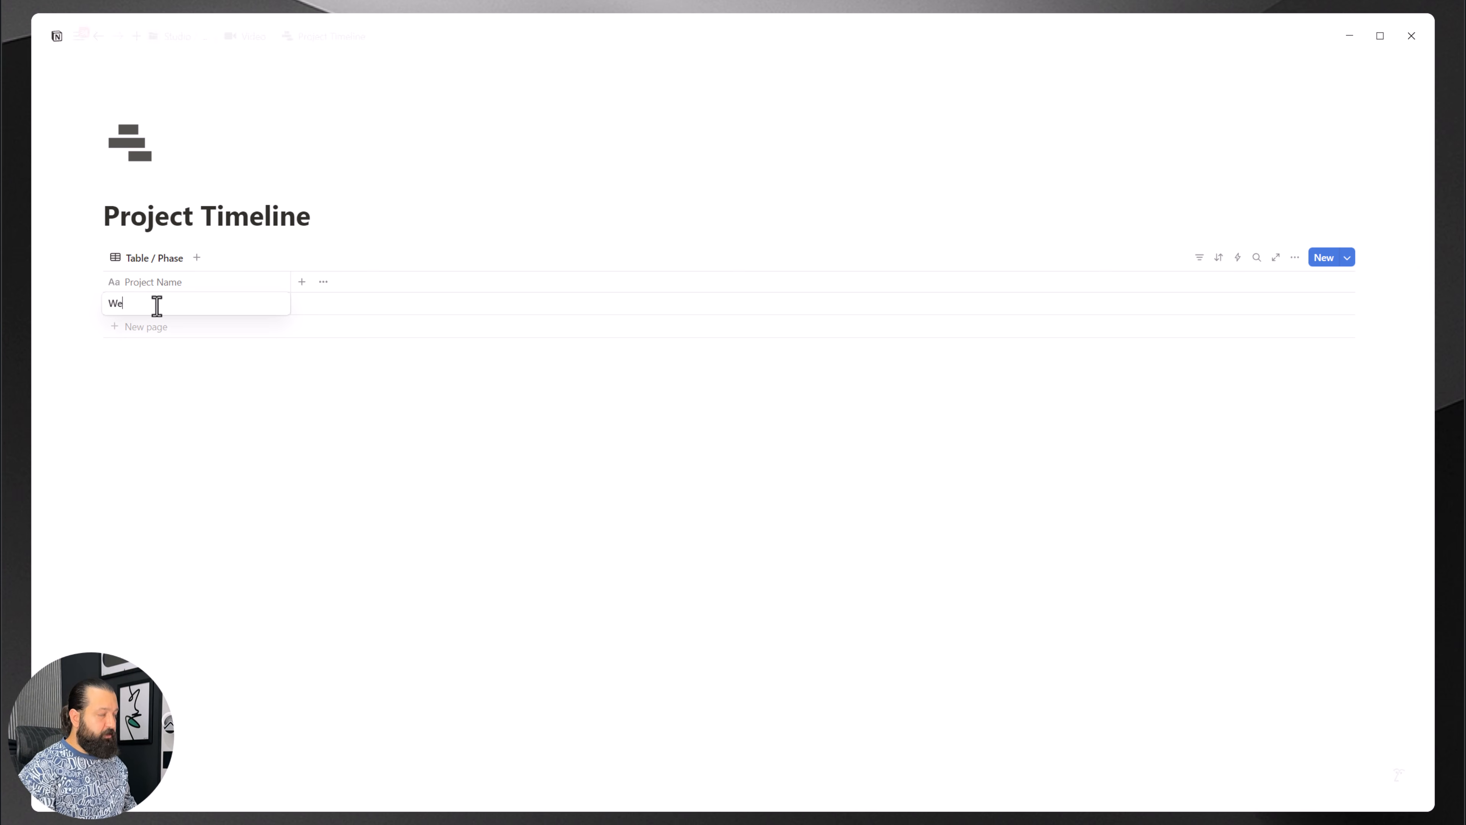
key("BackSpace")
key("BackSpace")
key("BackSpace")
key("BackSpace")
Step: Delete the blank row from the Project Timeline table
right_click(351, 301)
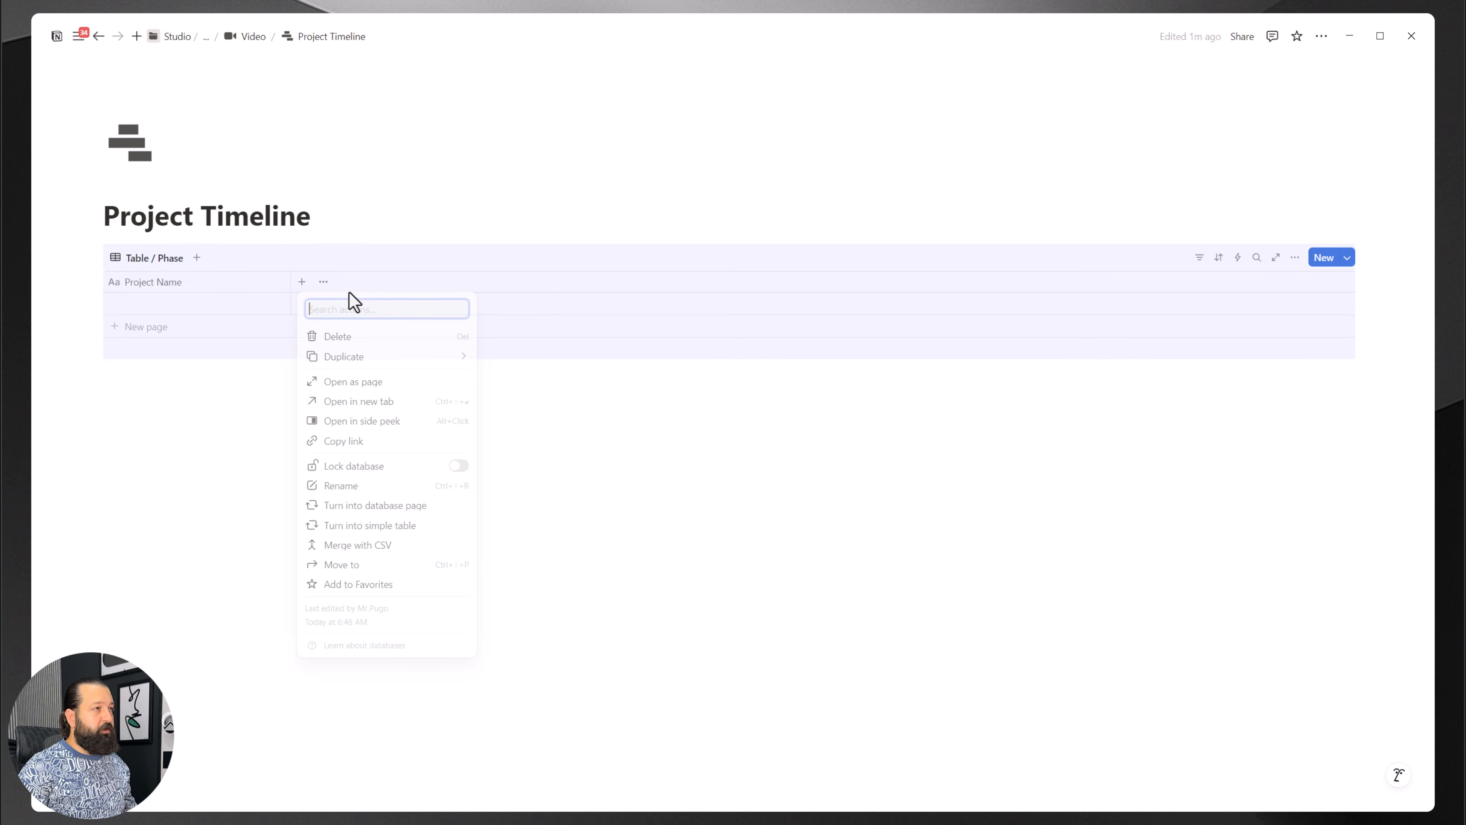
key("Escape")
right_click(503, 304)
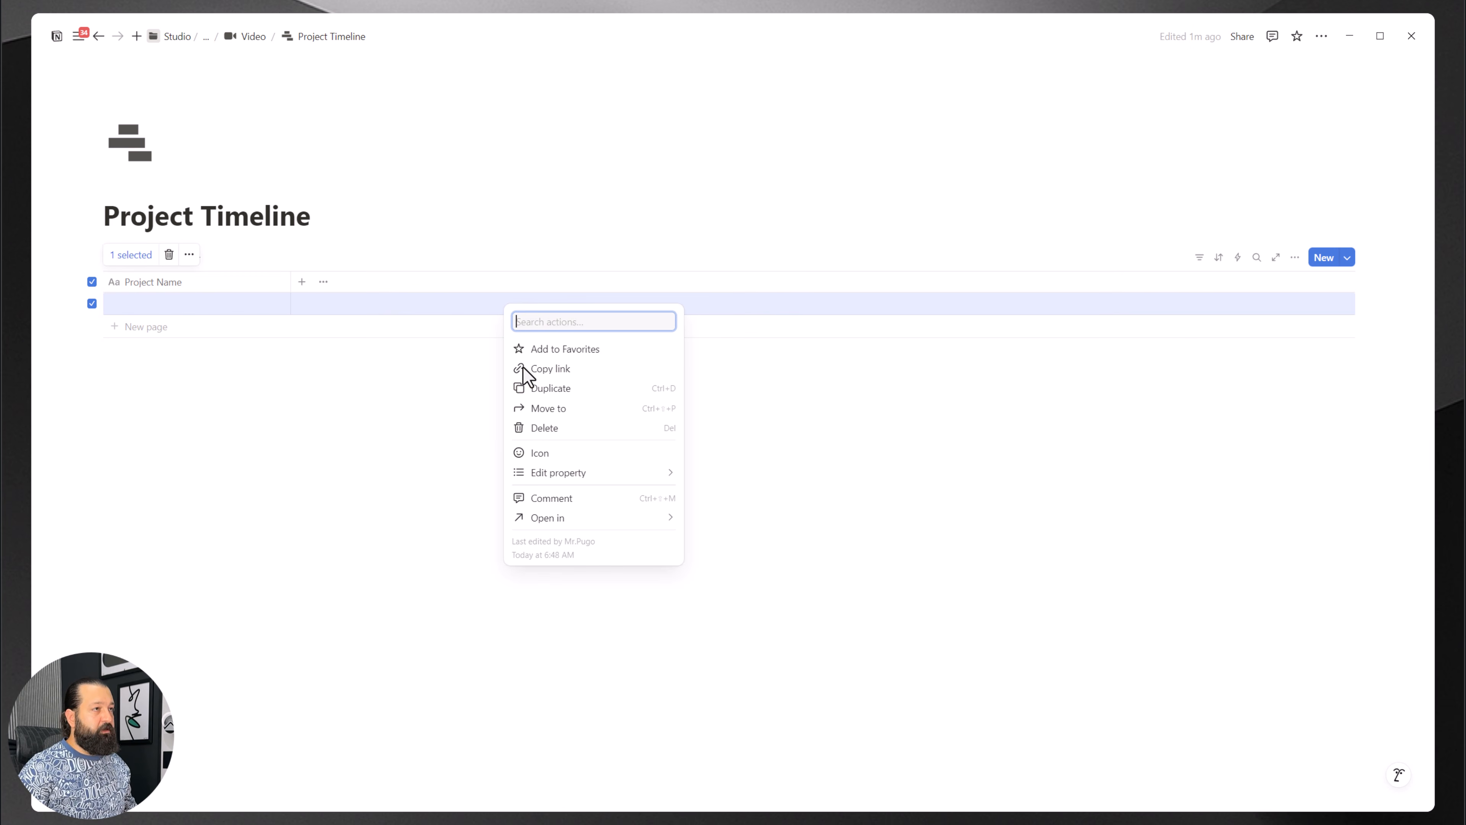
left_click(540, 428)
Step: Add five new rows to the table from the default New Project template, keeping their template names
left_click(162, 311)
key("Escape")
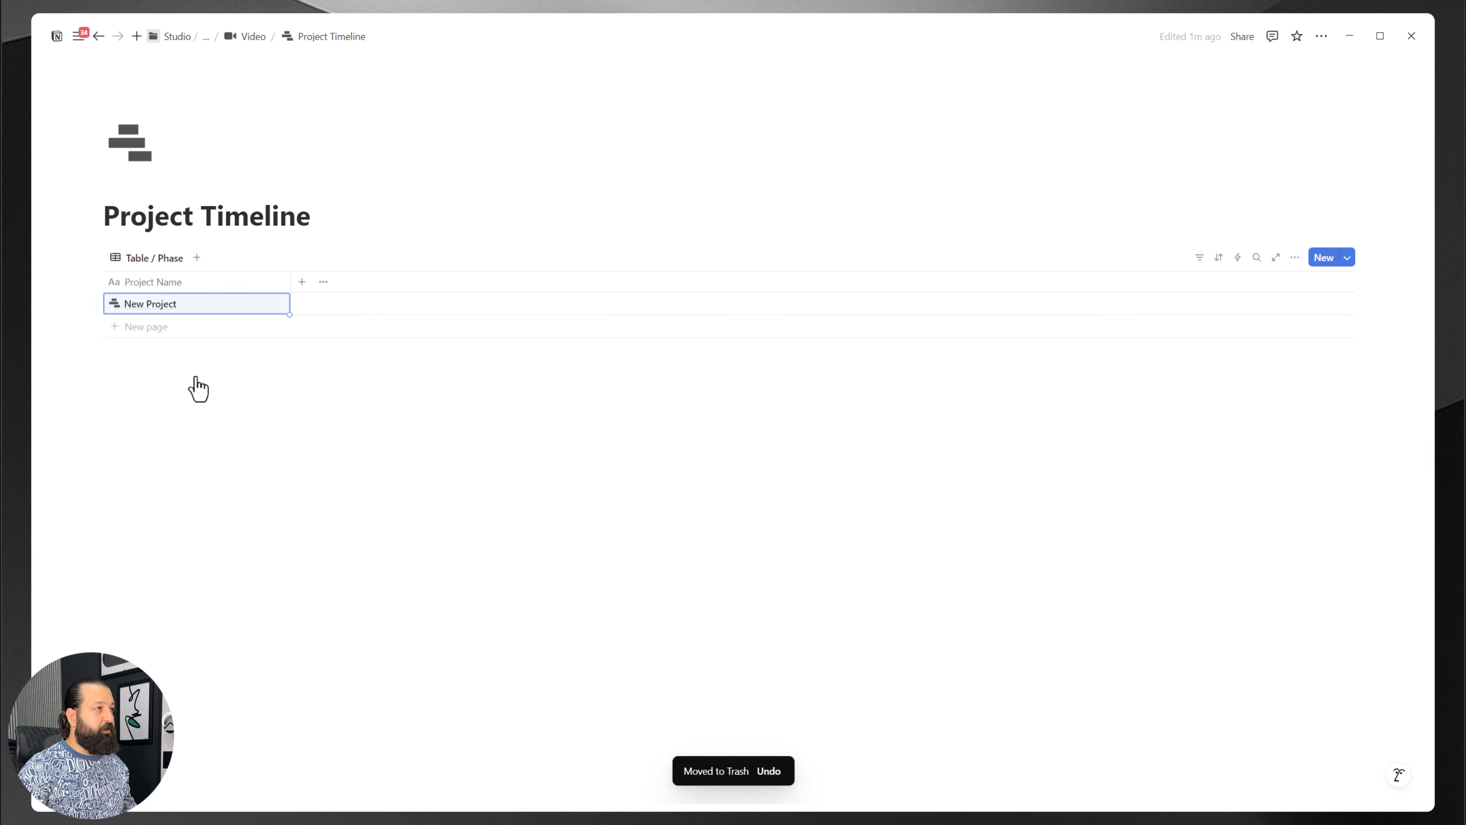
left_click(161, 327)
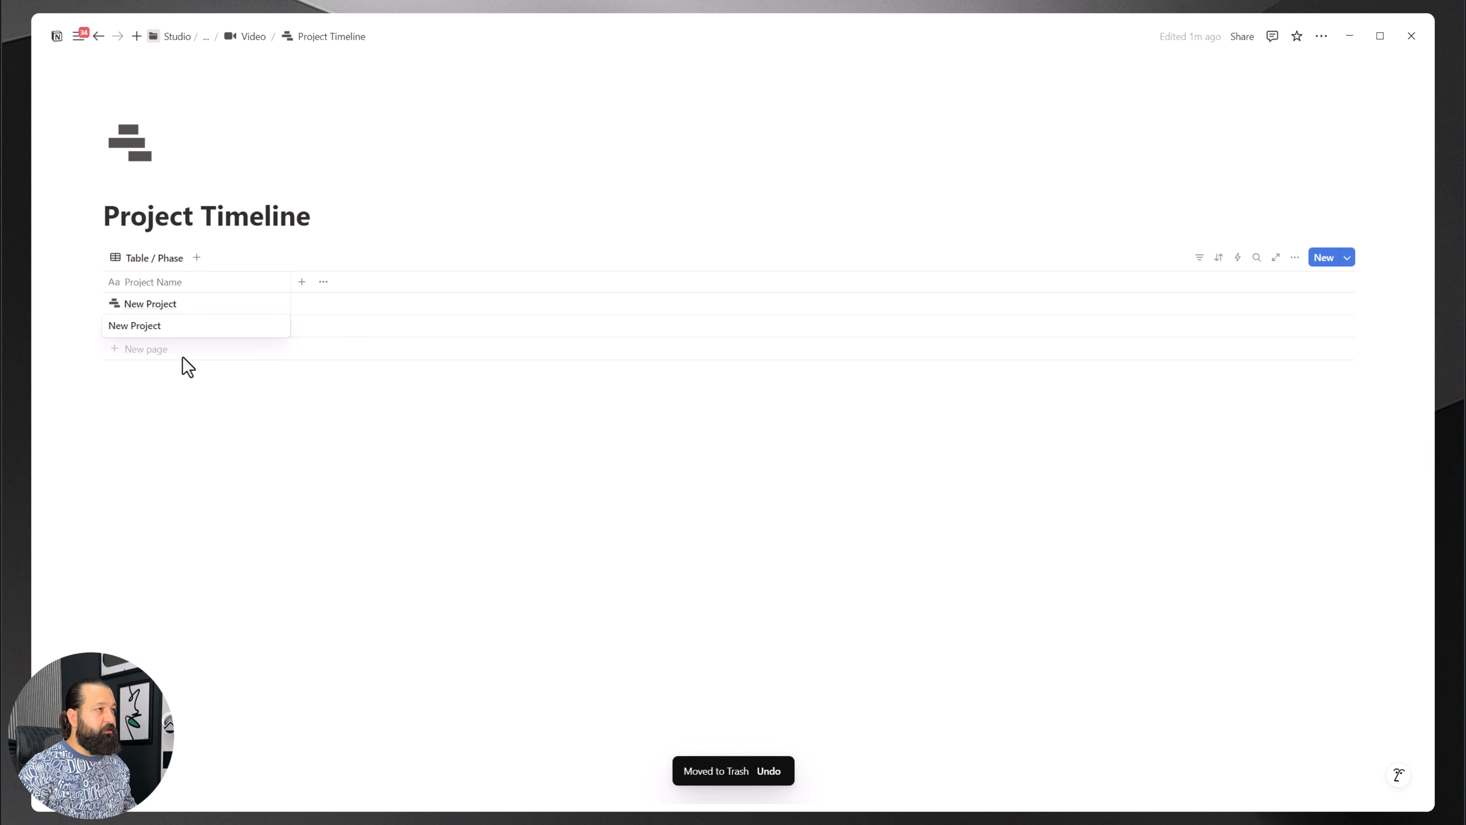
left_click(170, 350)
left_click(160, 373)
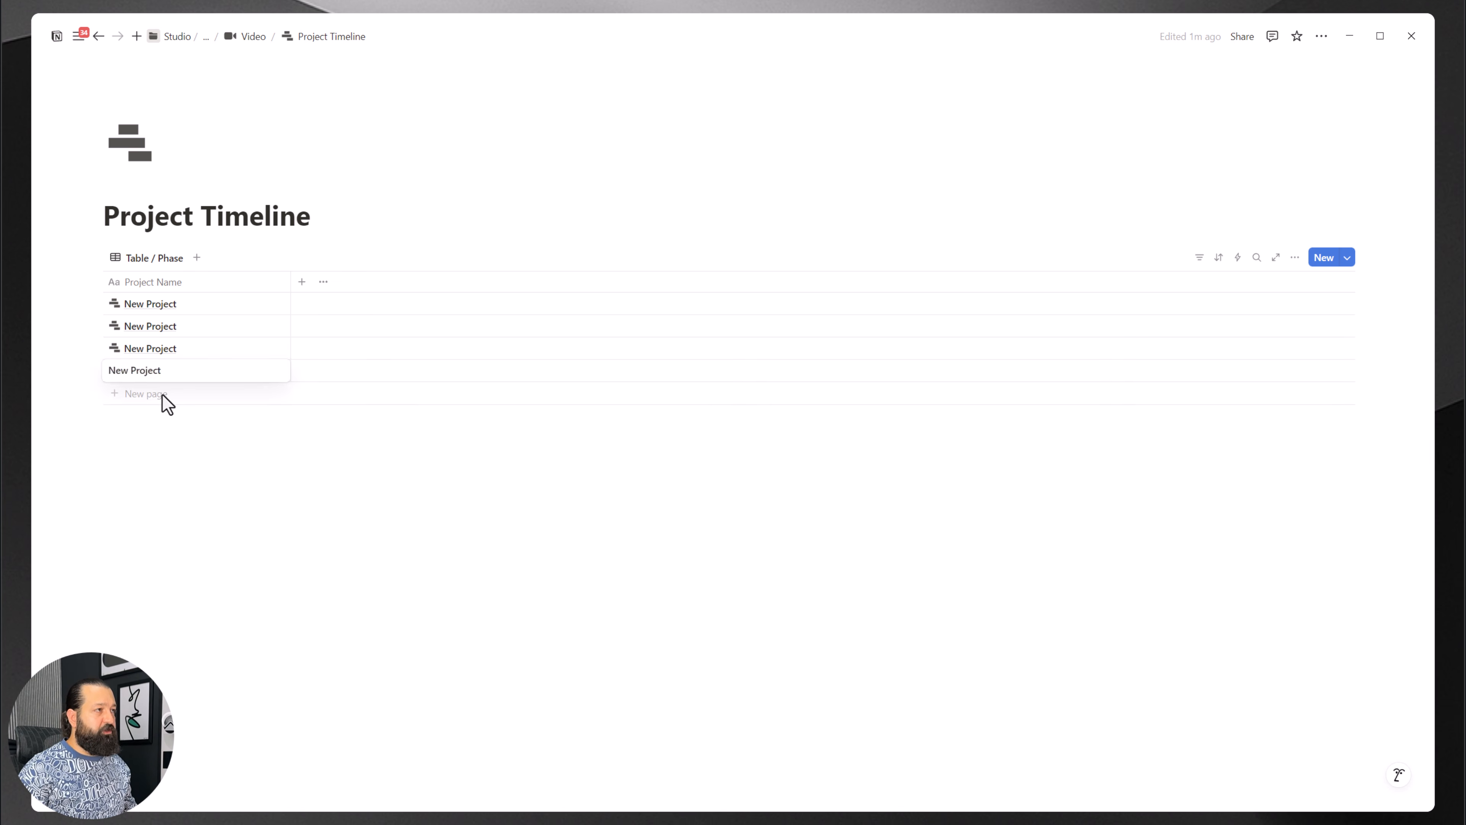
left_click(162, 398)
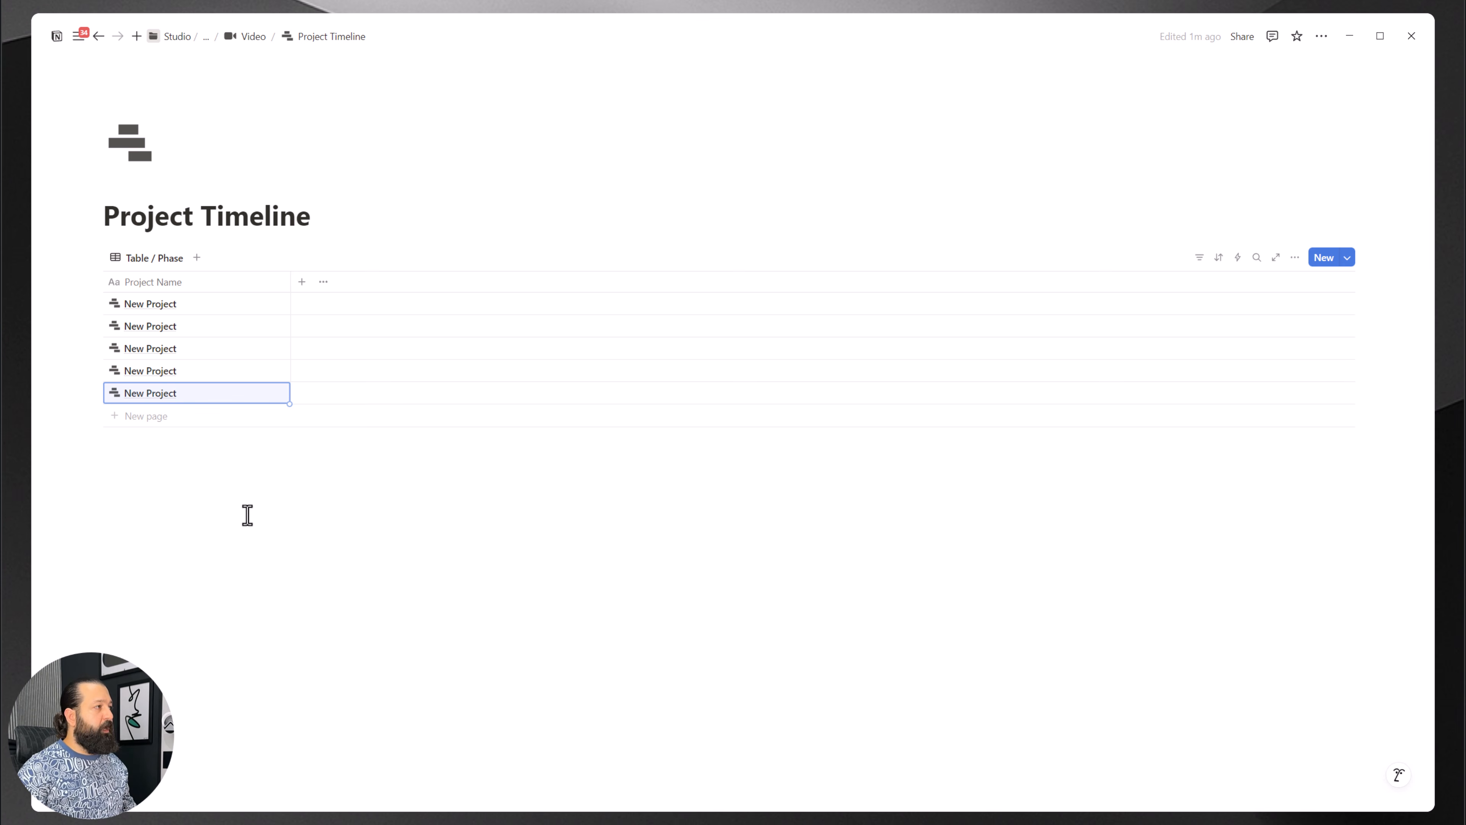
Step: Add a Select property named "Phase" to the table
left_click(302, 282)
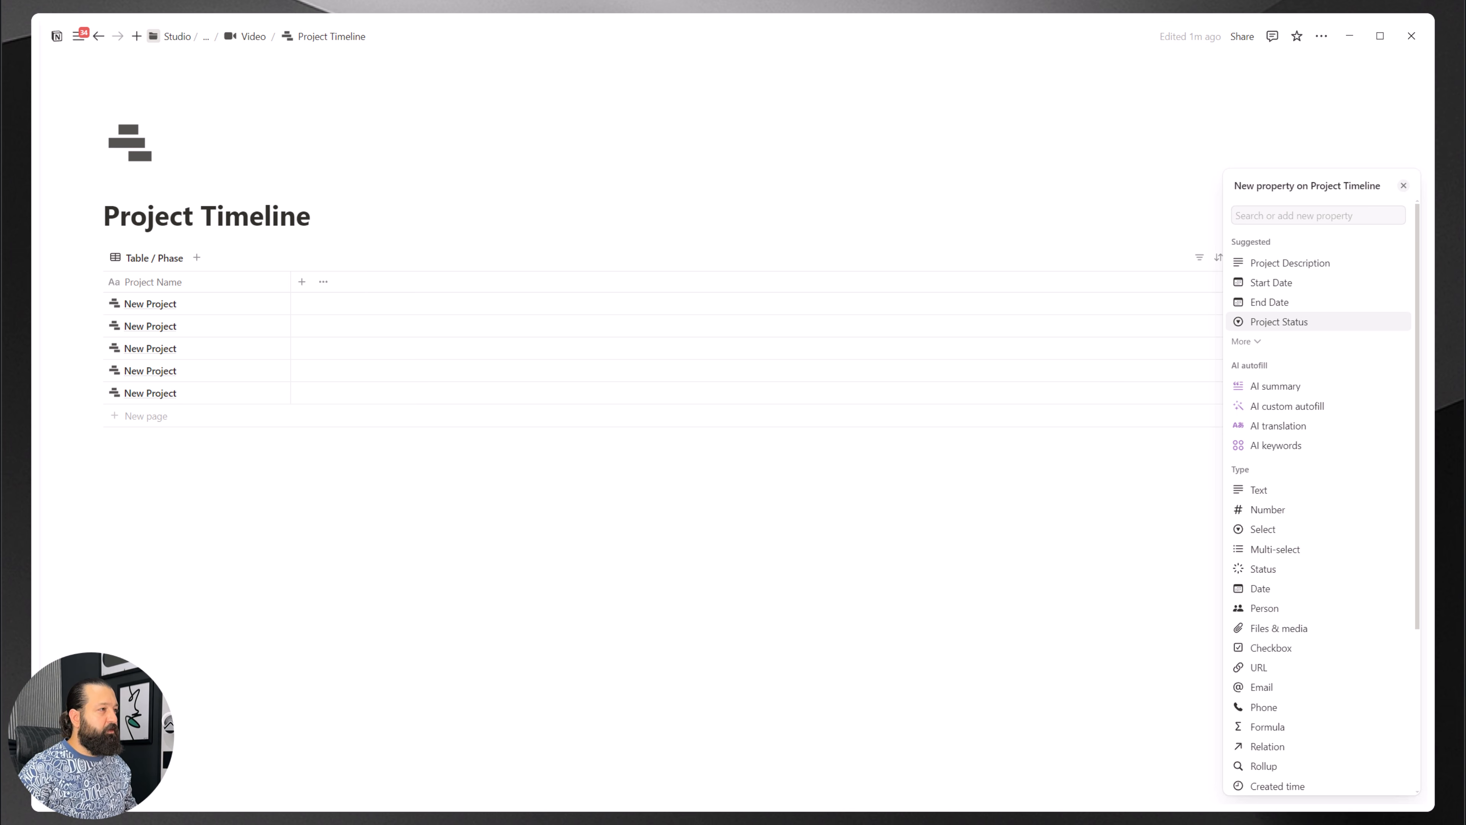
left_click(321, 285)
left_click(303, 283)
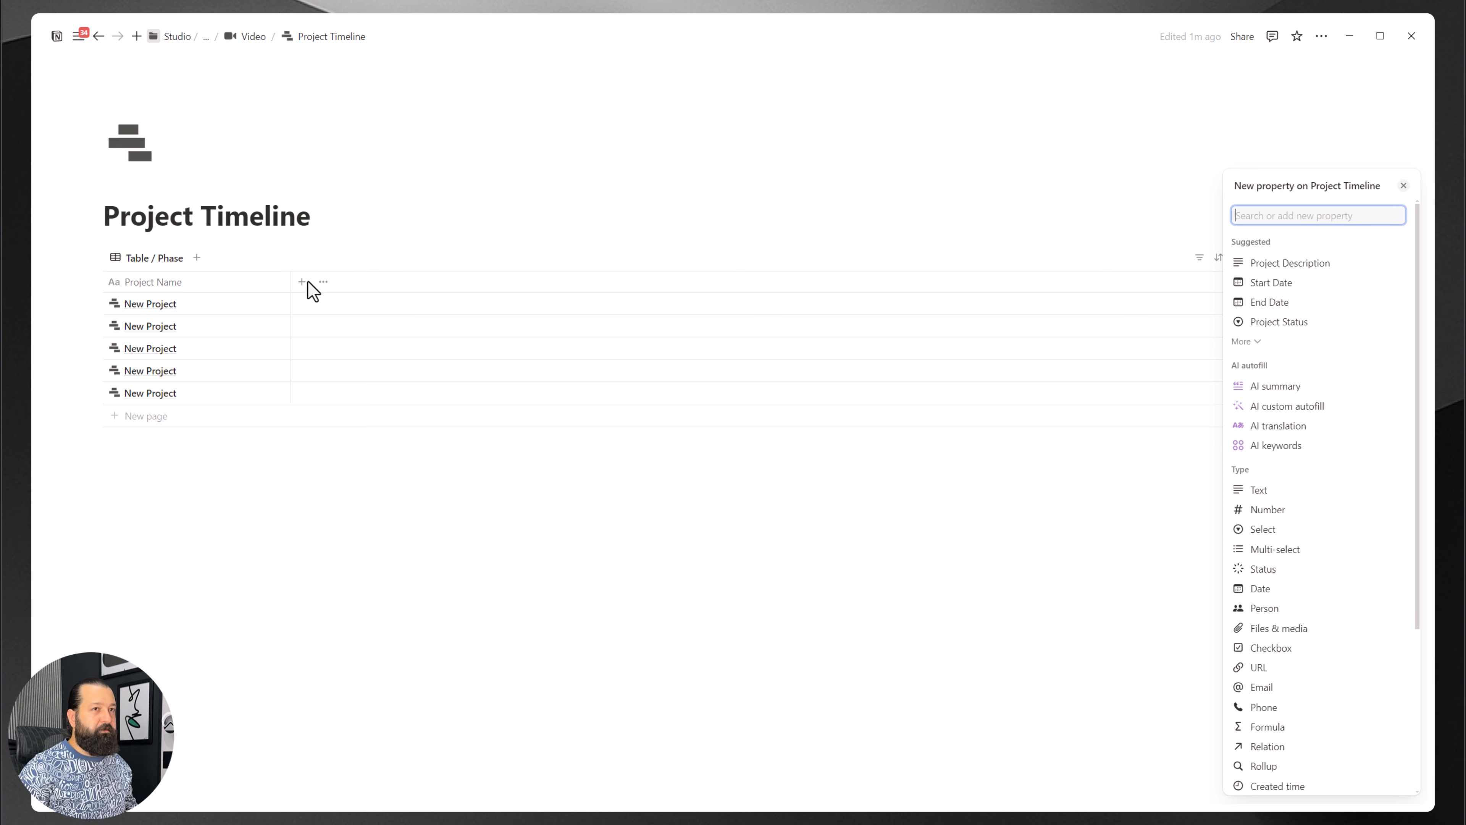
left_click(1264, 530)
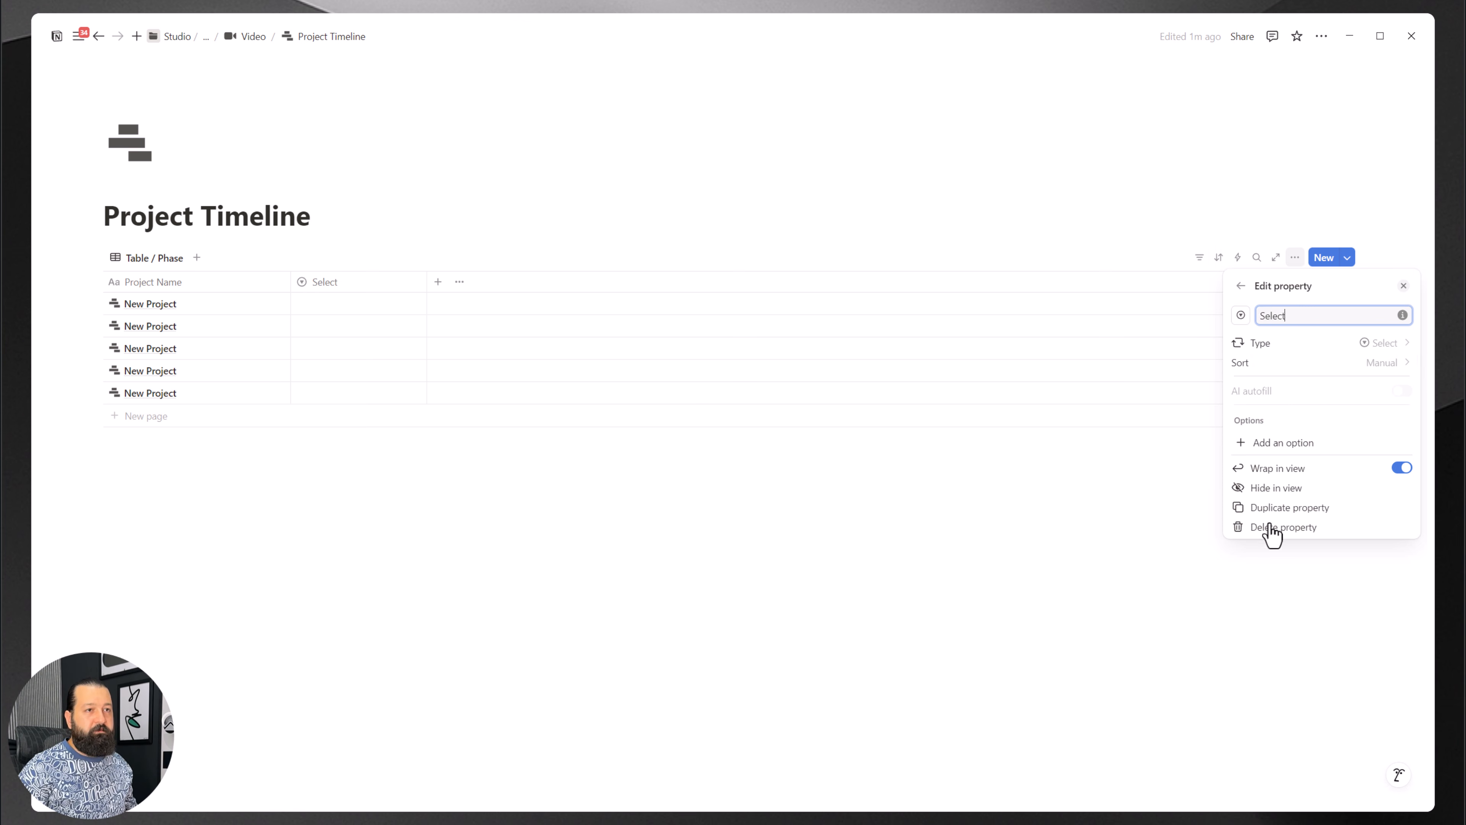
double_click(1310, 318)
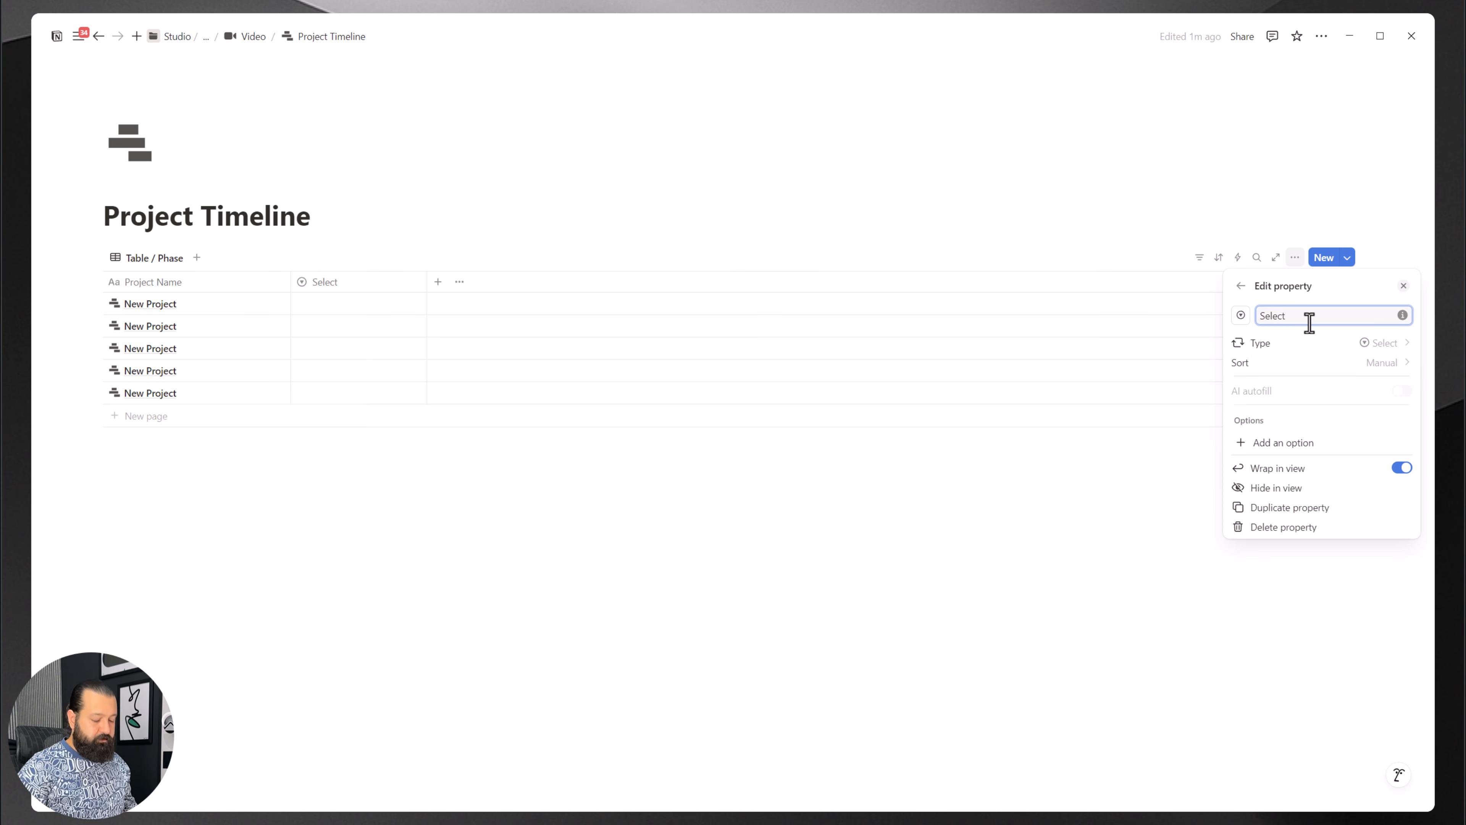
type("Phase")
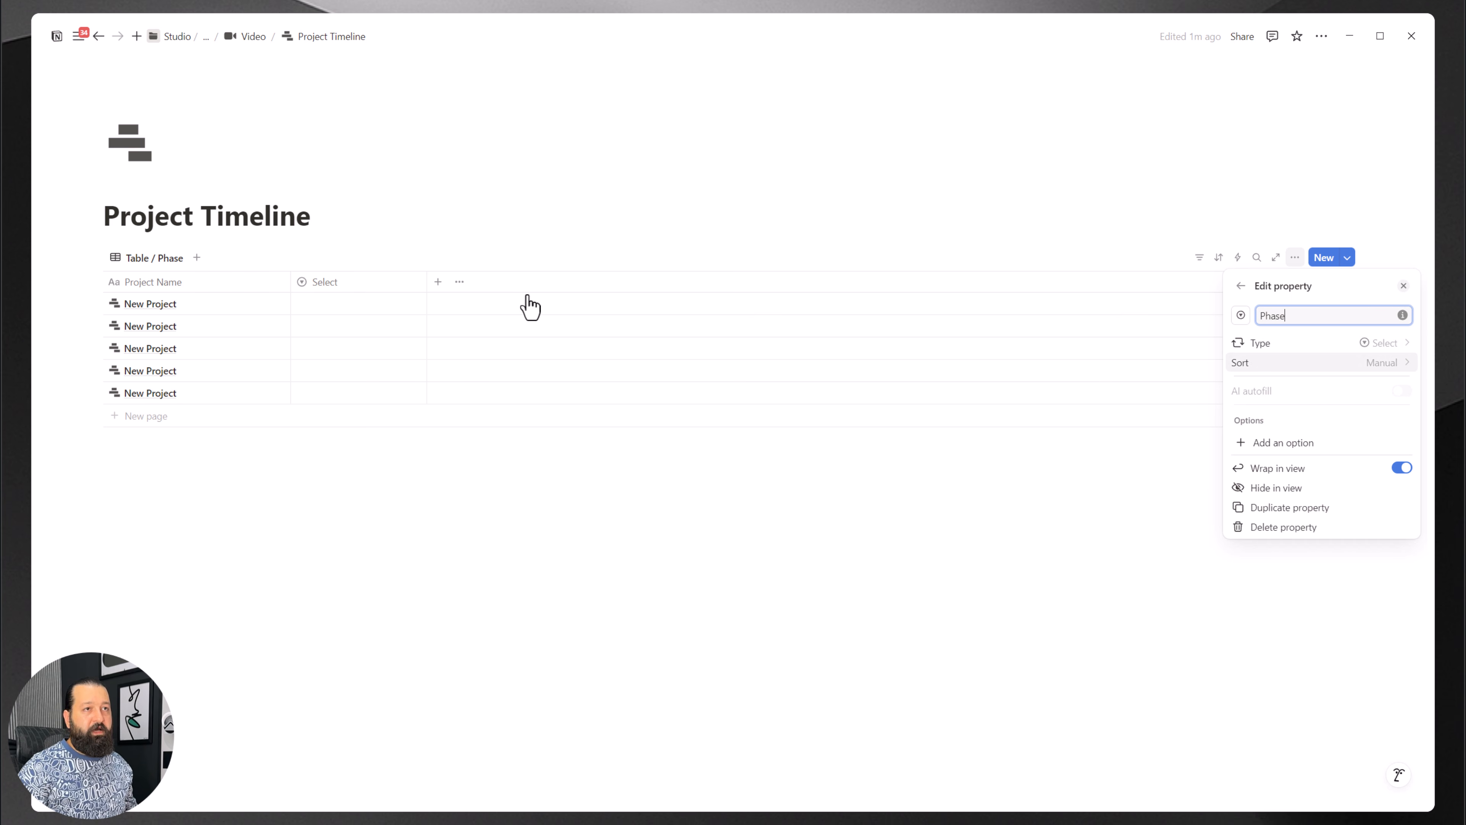
left_click(422, 301)
Step: Create the Phase options "Design" for the first project row and "Planning" for the second
left_click(349, 307)
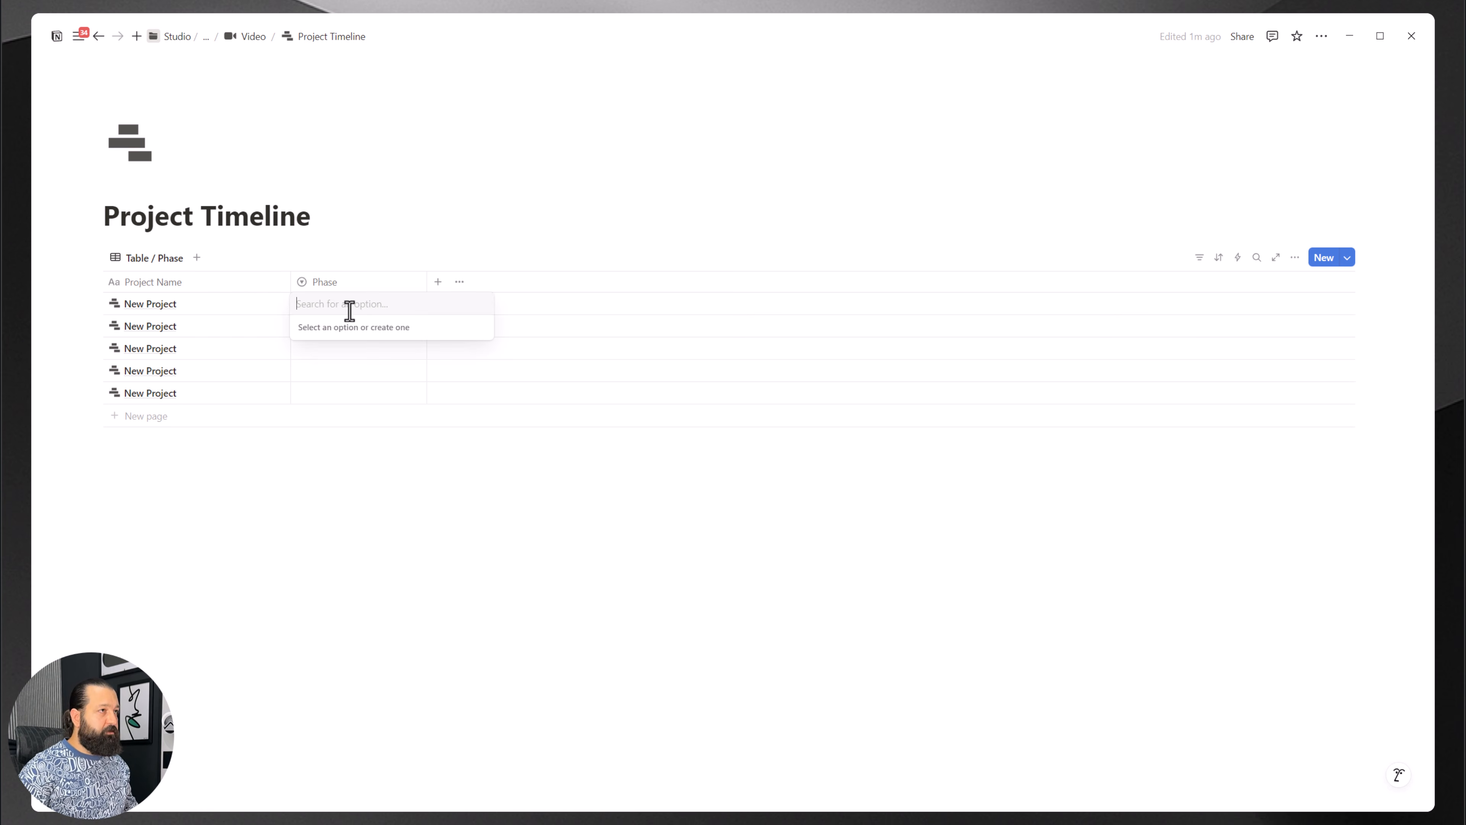
type("Design")
key("Return")
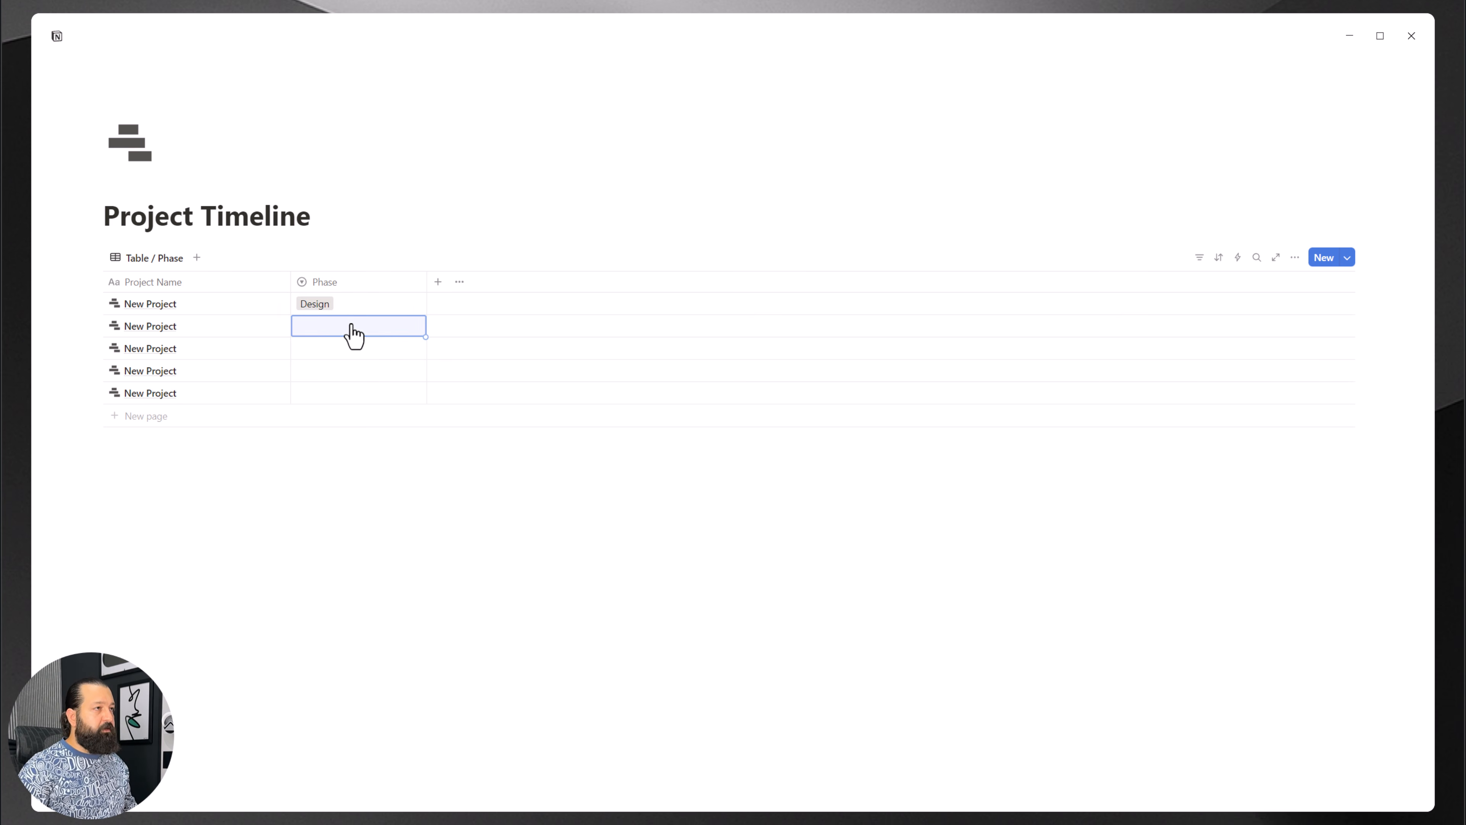
left_click(350, 329)
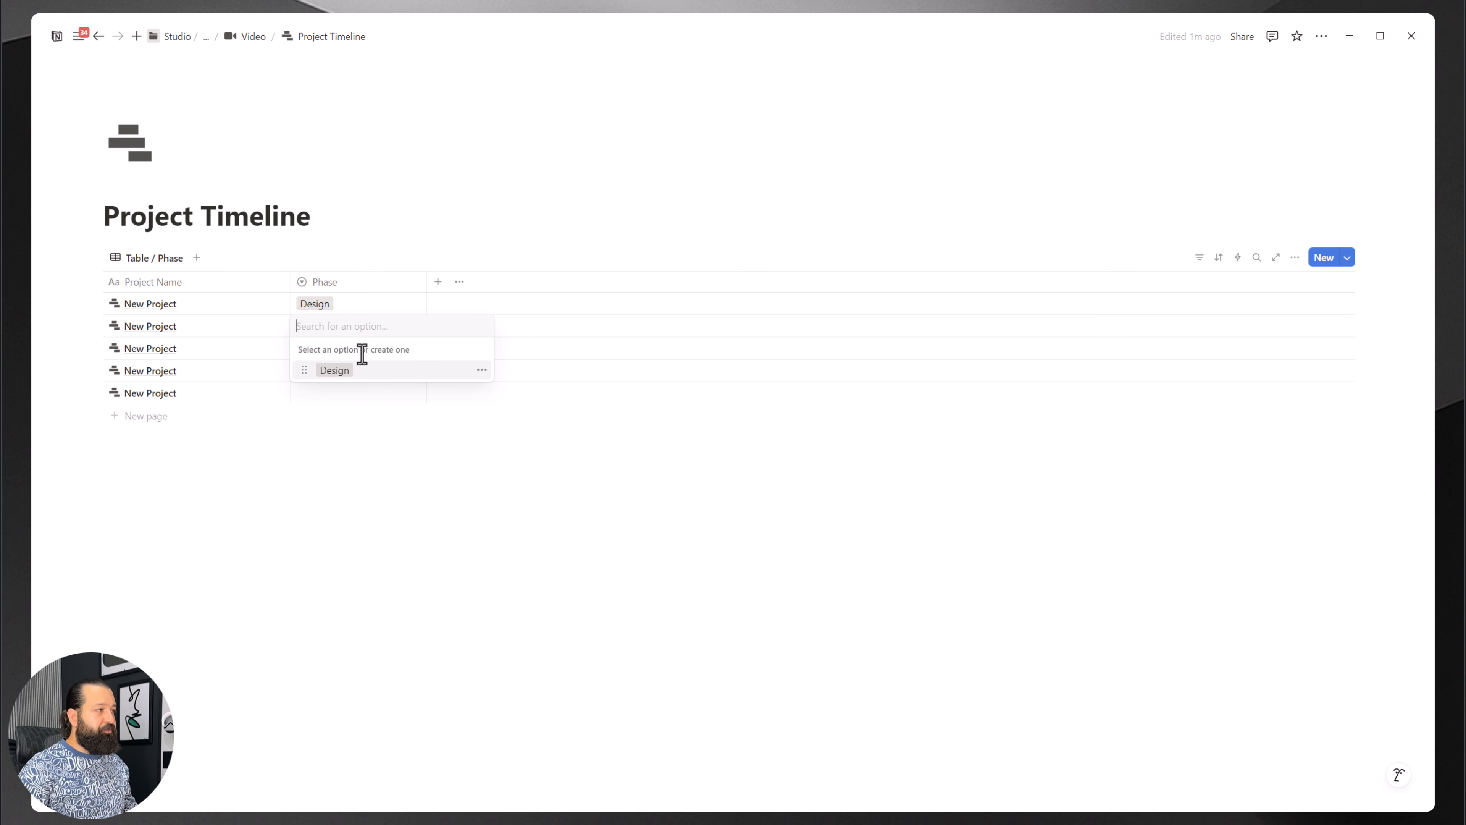
type("P")
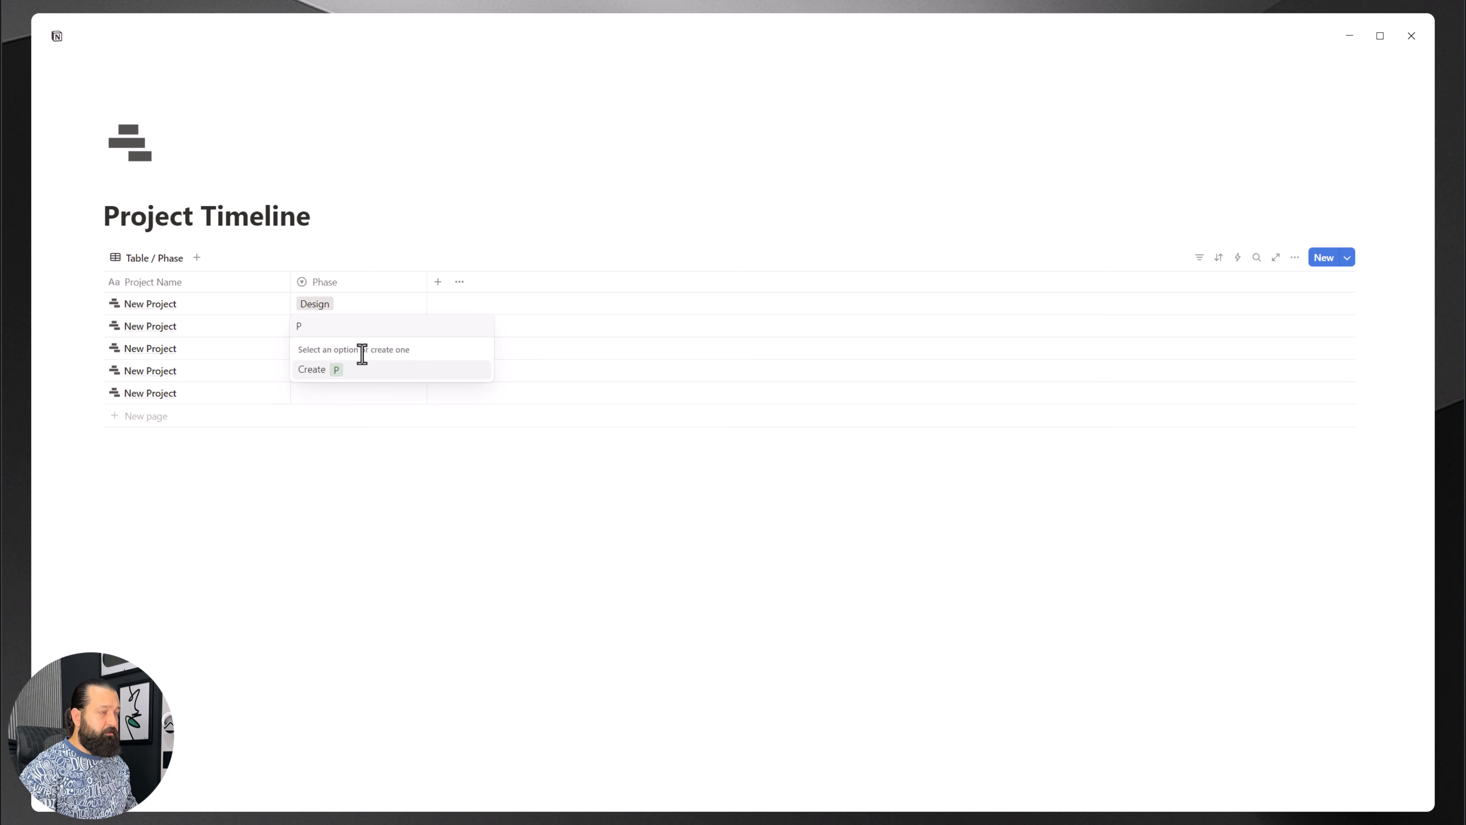
type("Oanning")
key("Return")
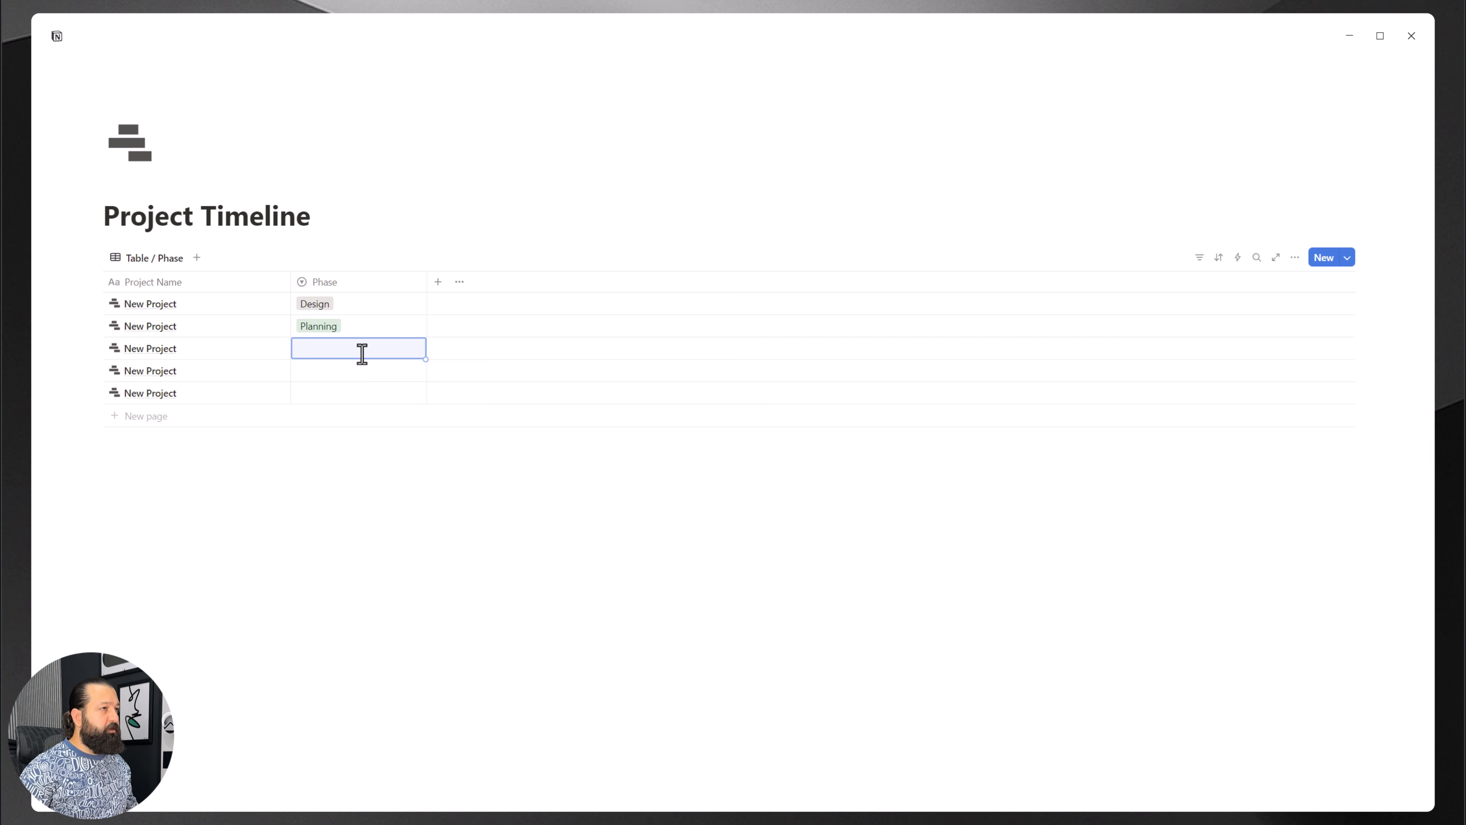
Step: Create the Phase options "Development" for the third project row and "Launch" for the fourth
left_click(362, 354)
type("De")
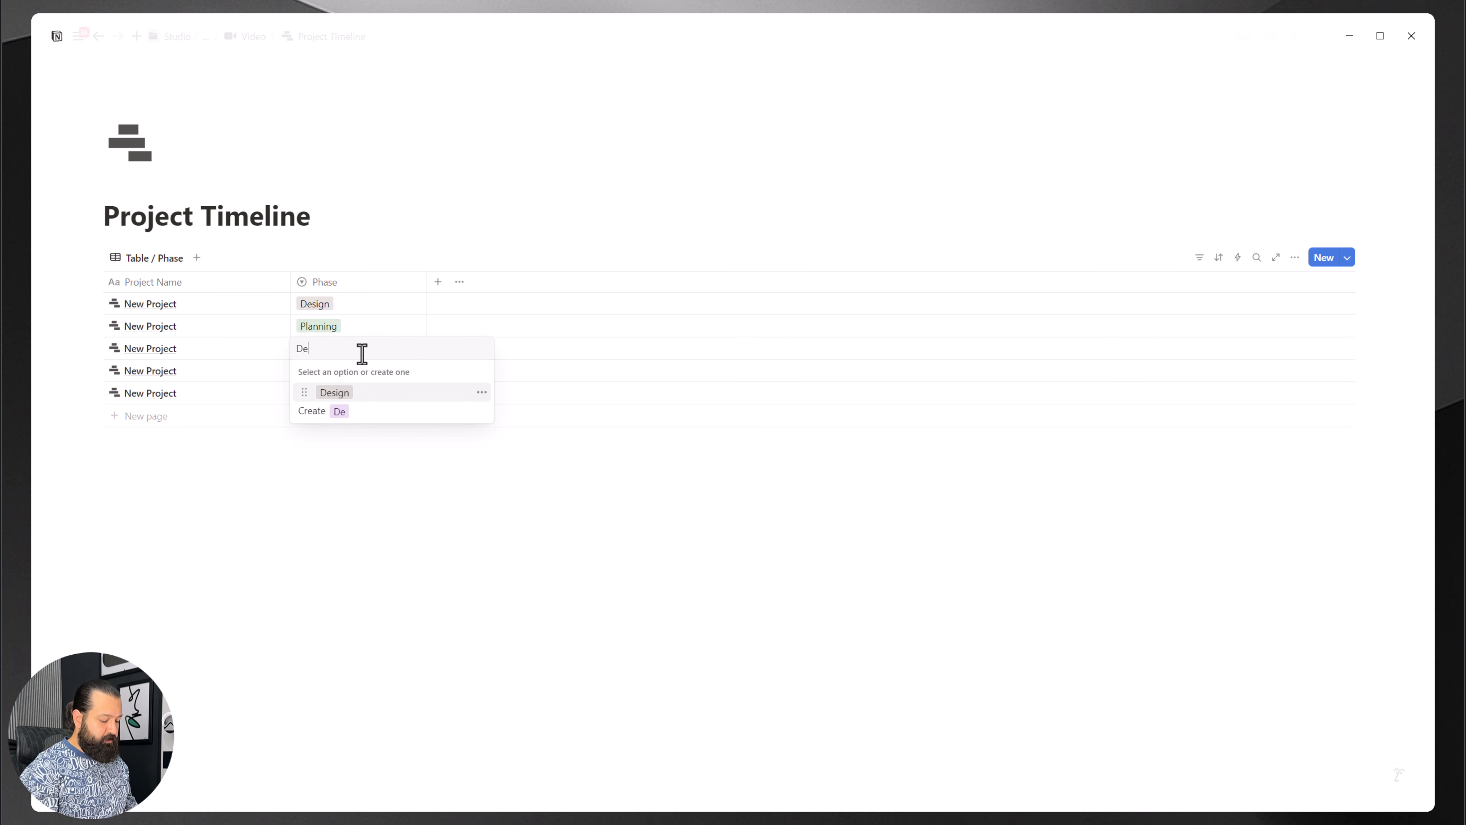
type("velopment")
key("Return")
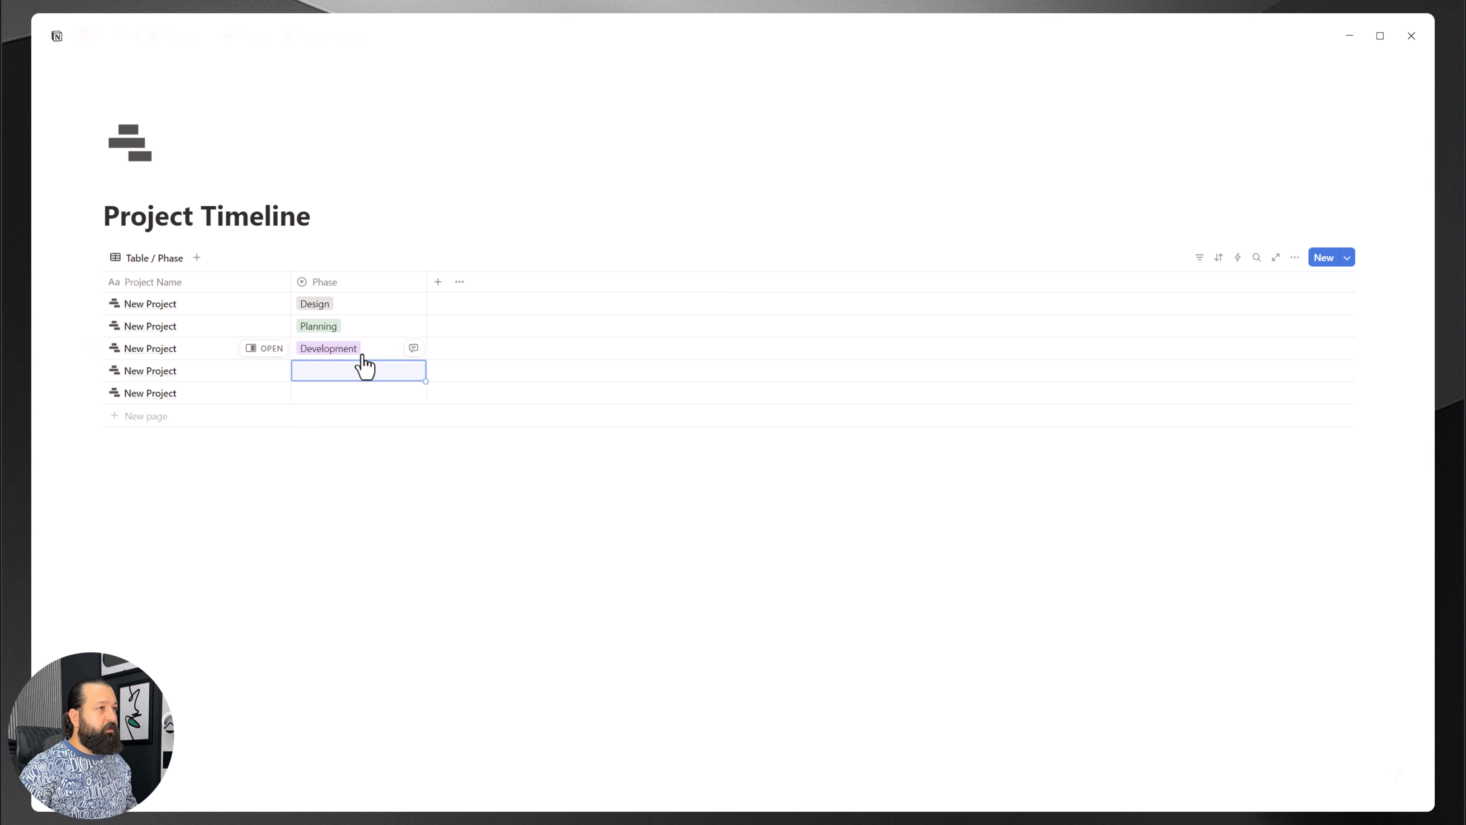
left_click(362, 374)
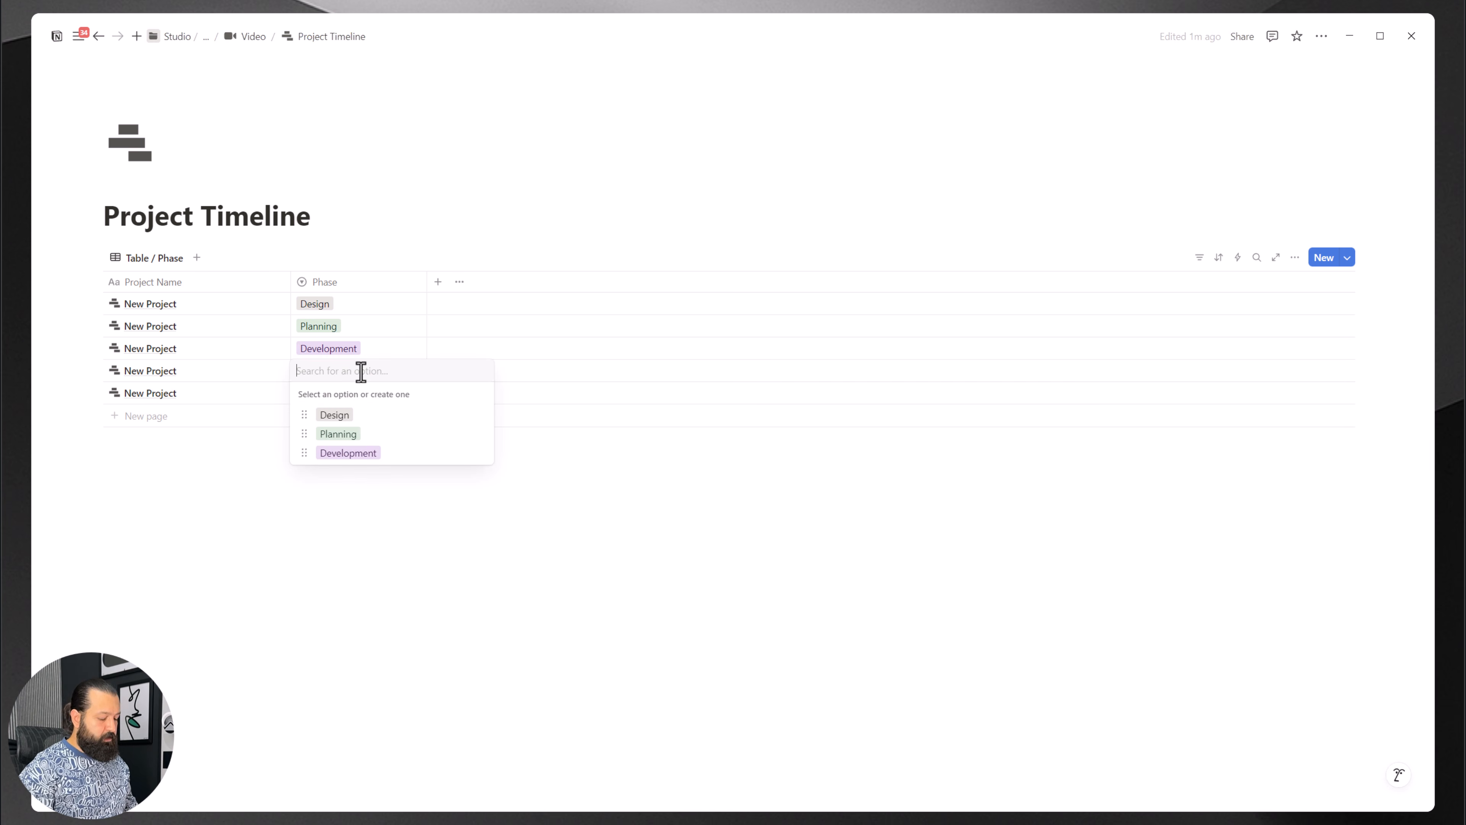
type("Launch")
key("Return")
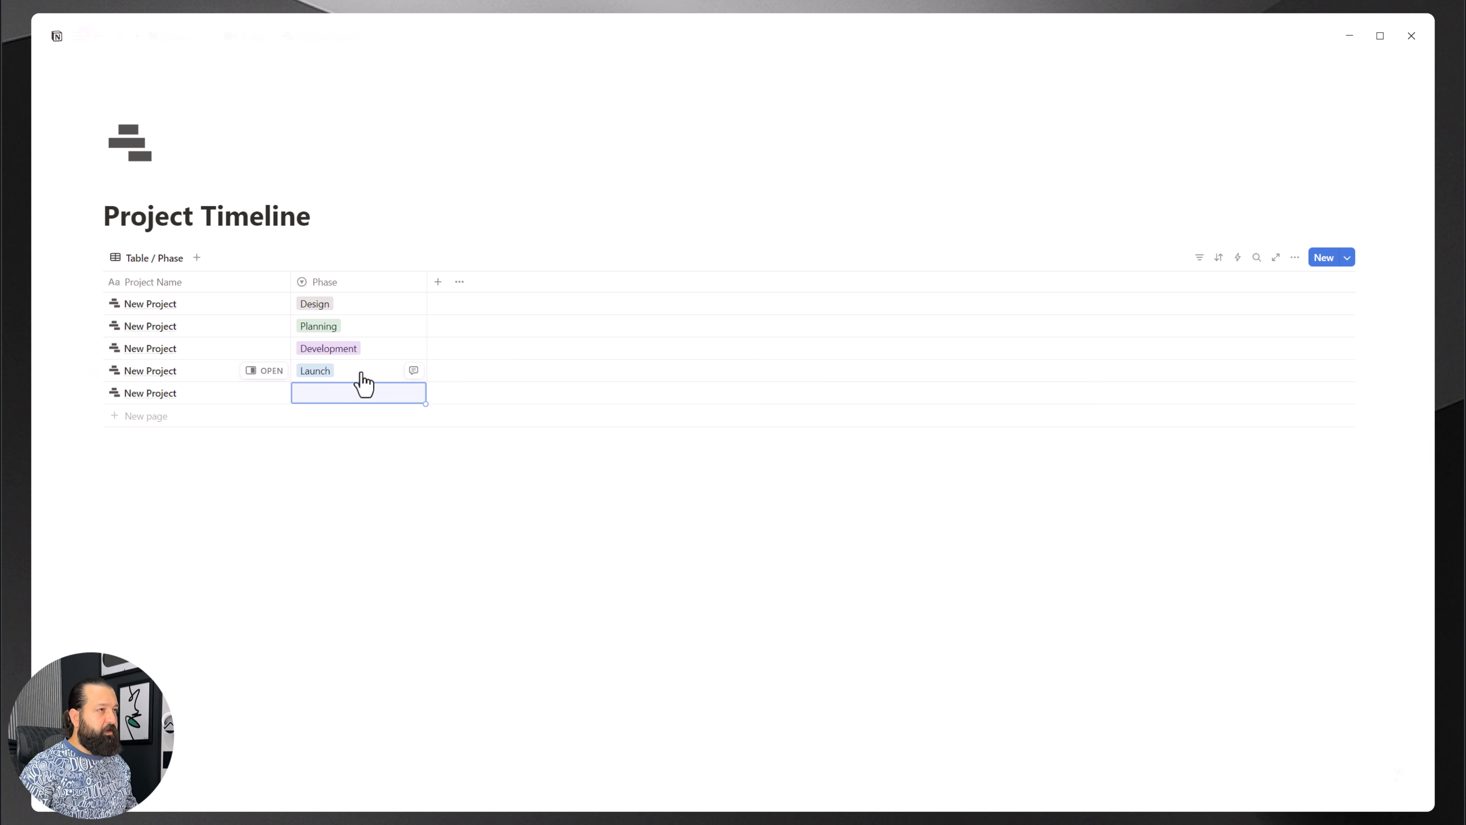
Step: Create the Phase option "Review" for the fifth project row and narrow the Phase and Project Name columns
left_click(354, 395)
type("Review")
key("Return")
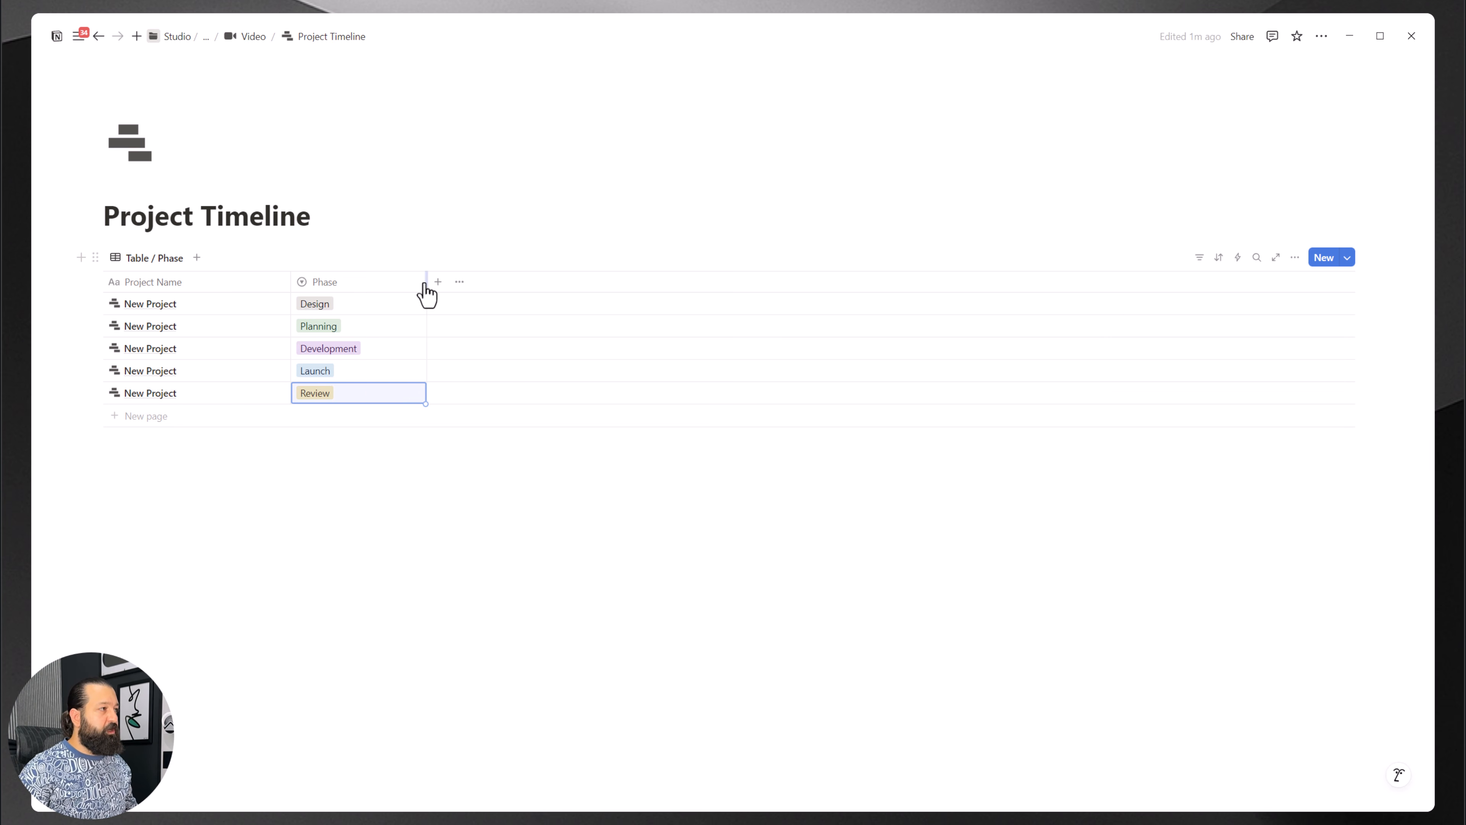
left_click_drag(426, 282, 386, 283)
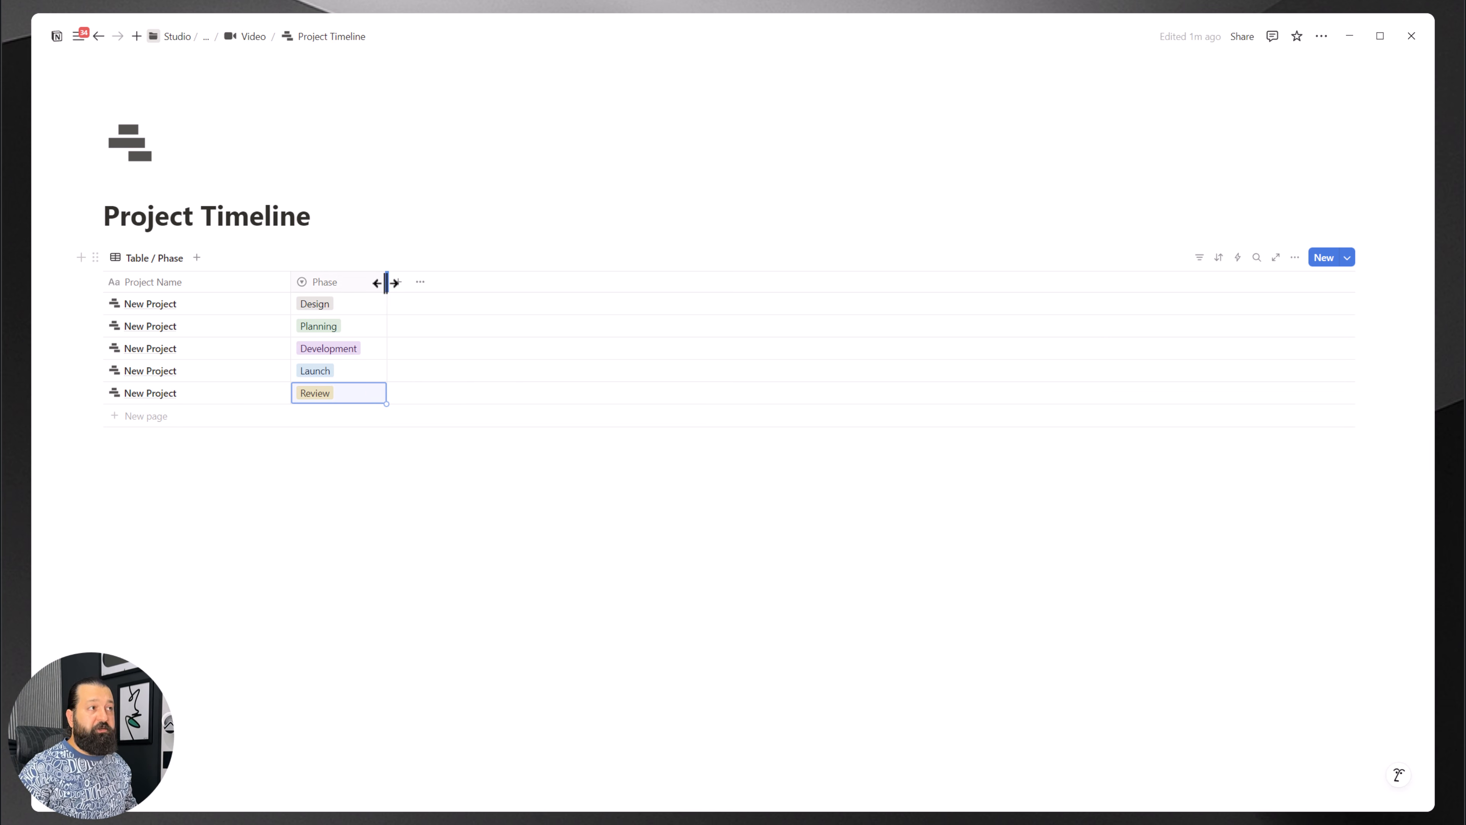
left_click_drag(290, 282, 244, 292)
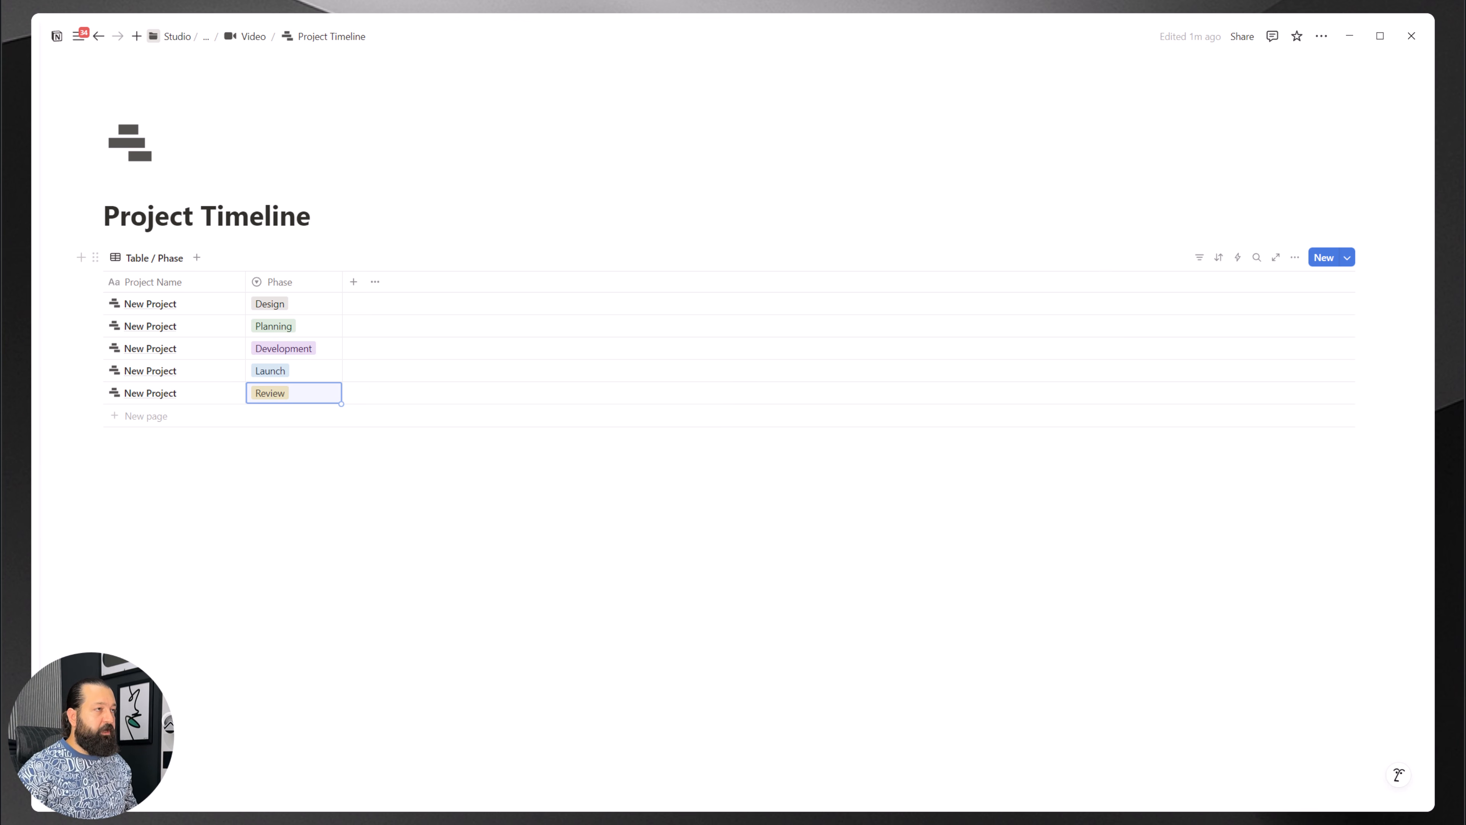
Step: Add a Select property named "Status" to the table and narrow its column
left_click(354, 282)
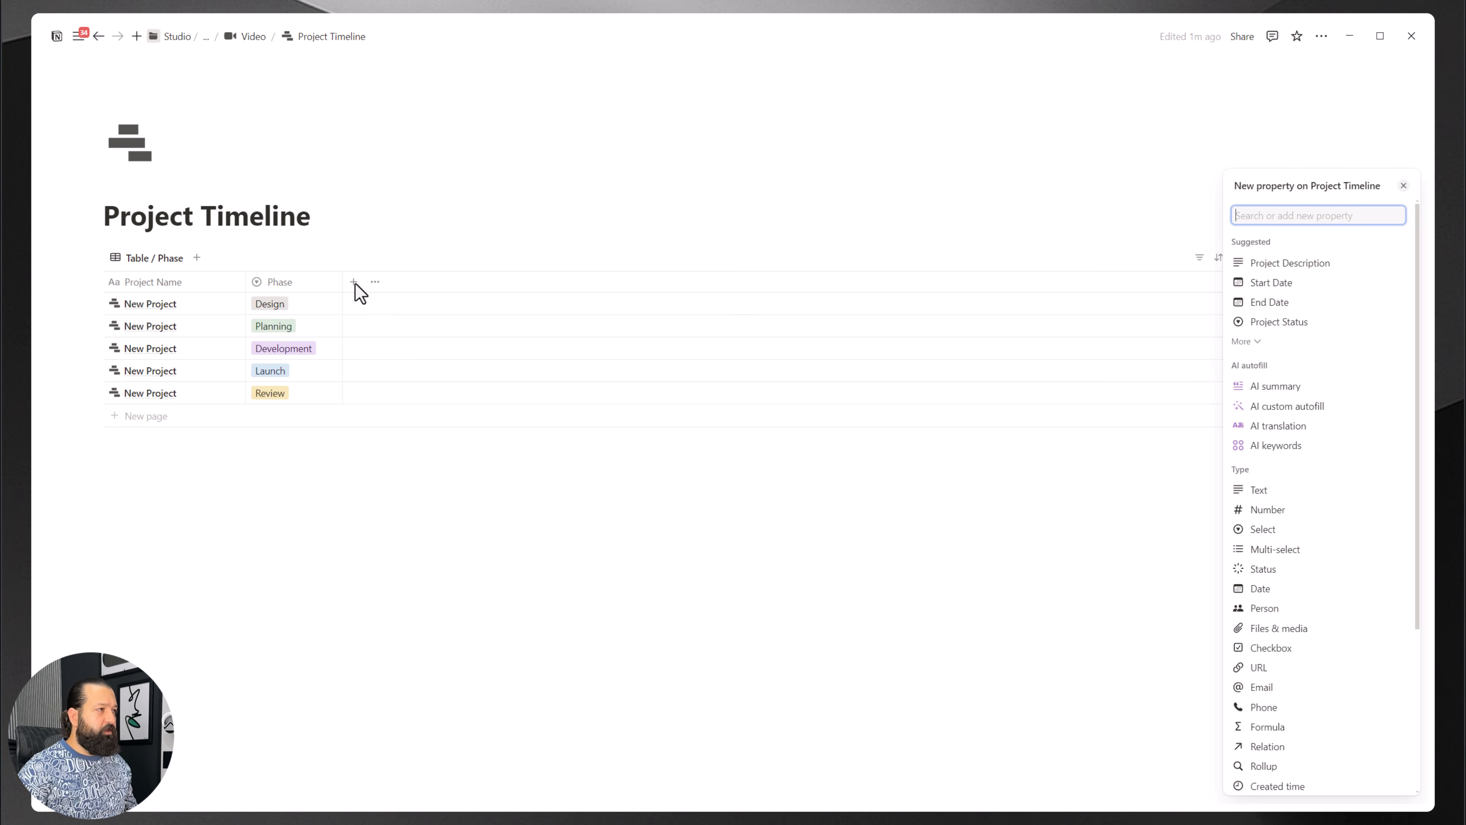
left_click(1263, 529)
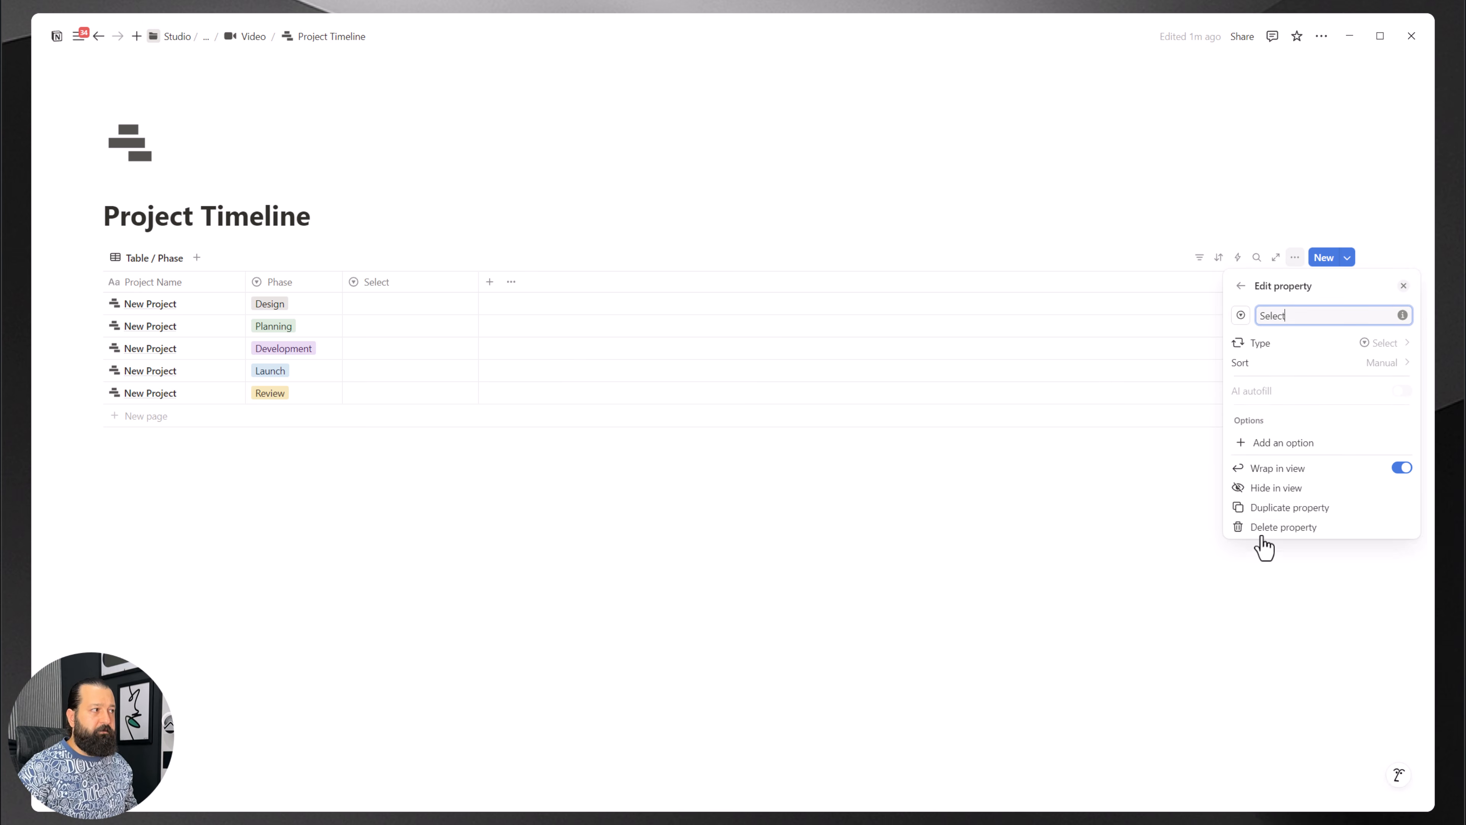
left_click(1276, 347)
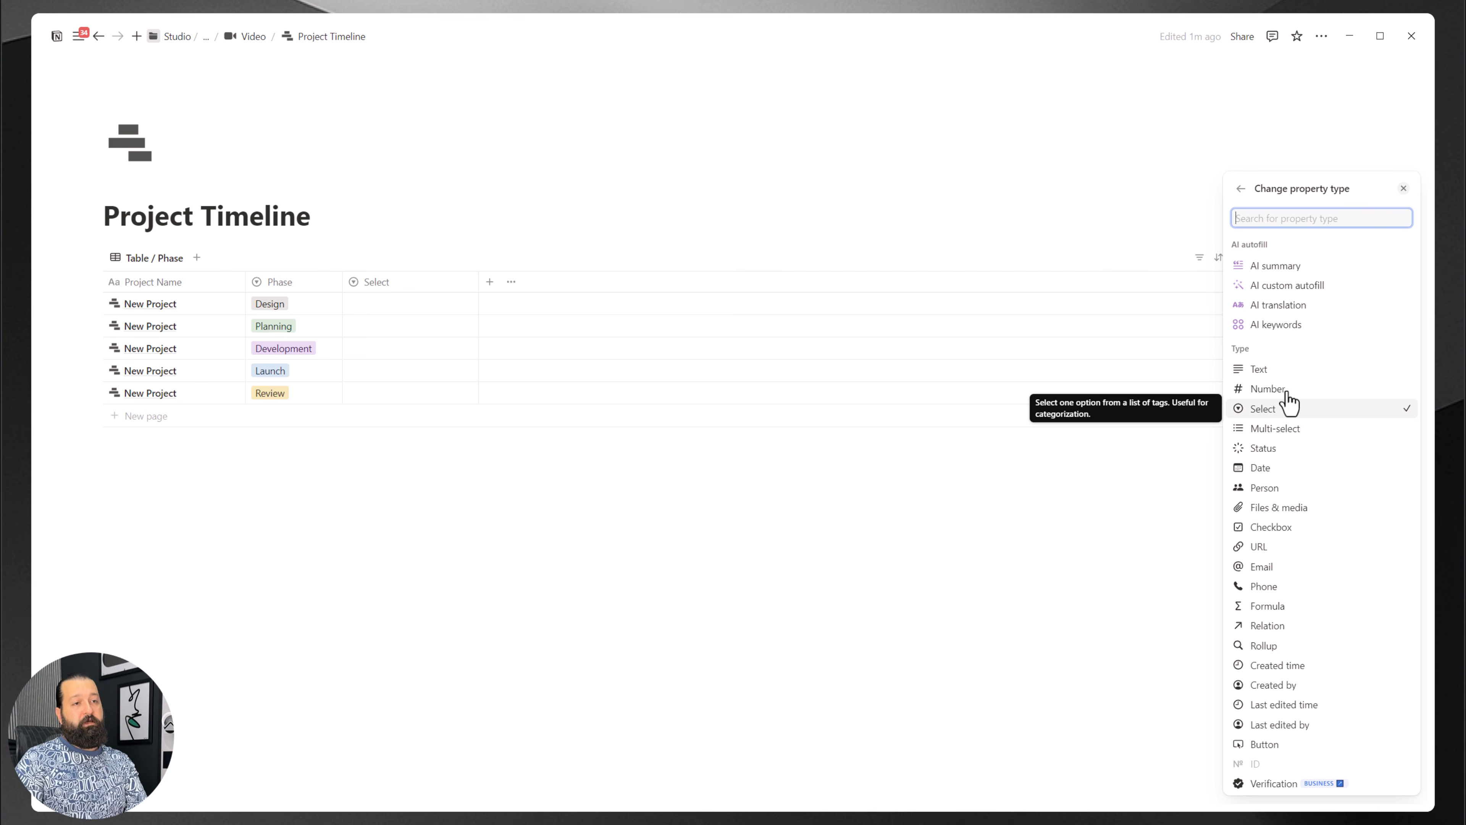
left_click(1268, 414)
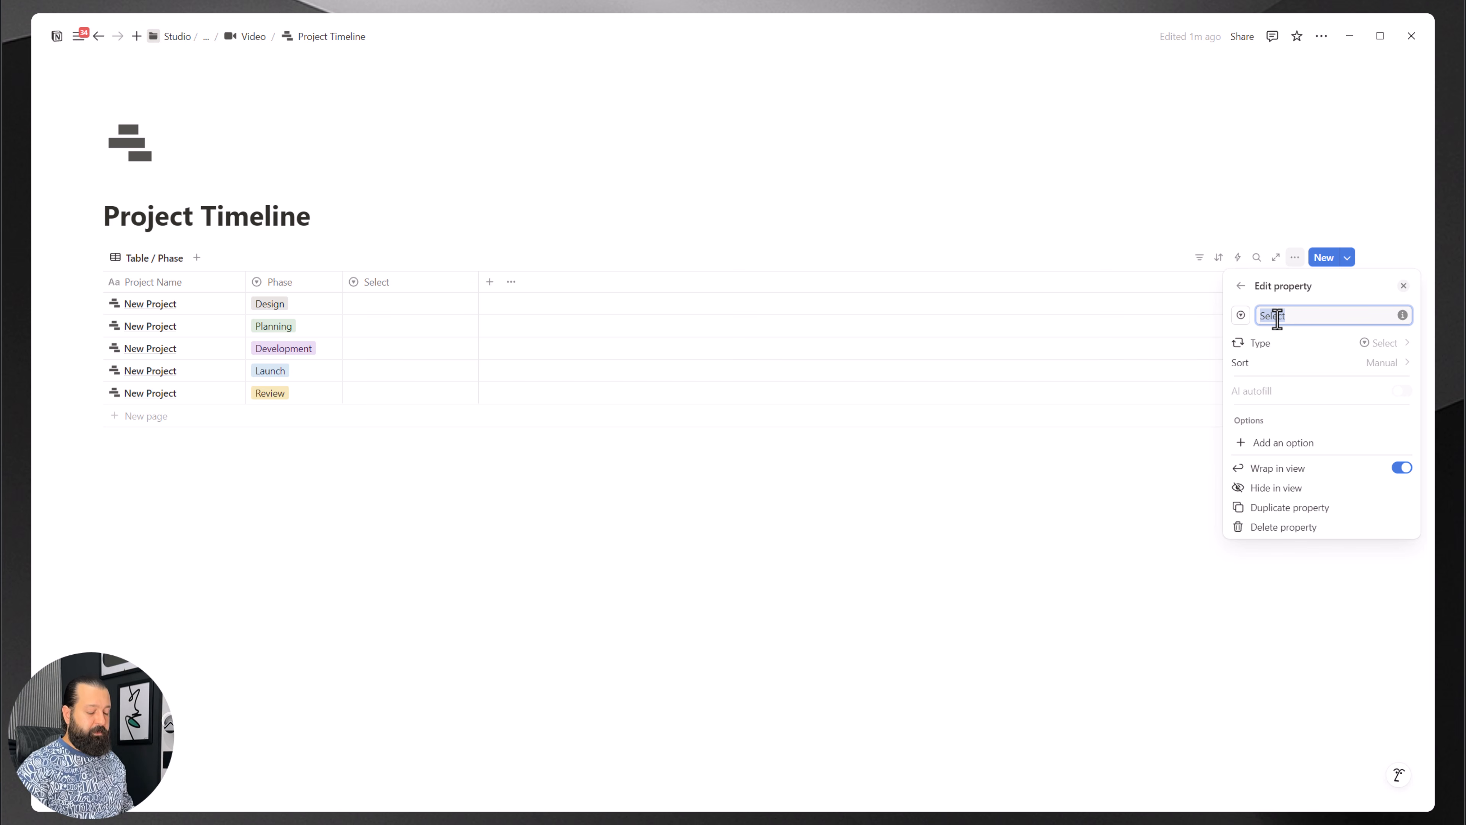
type("P")
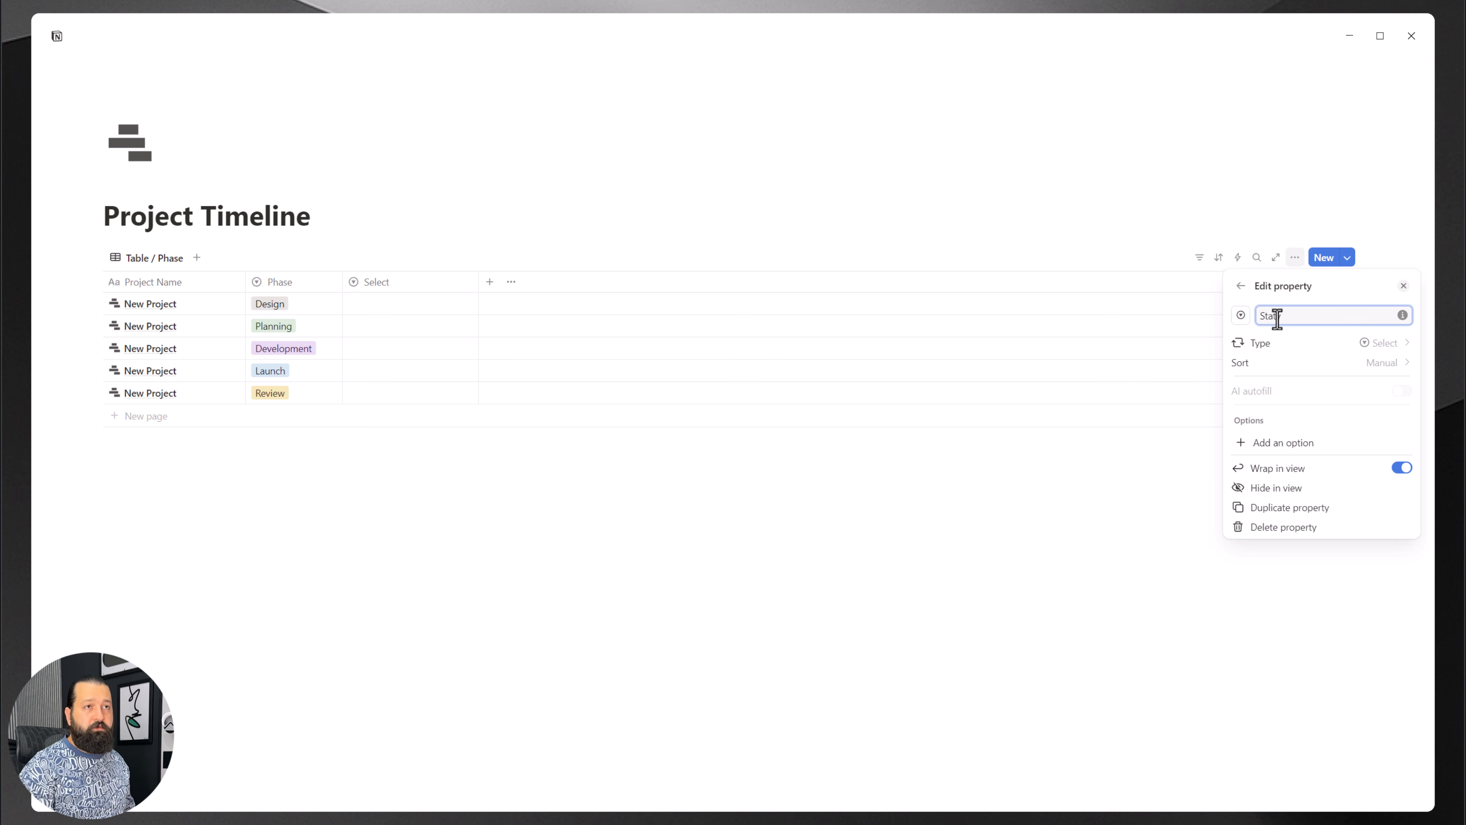
type("tatus")
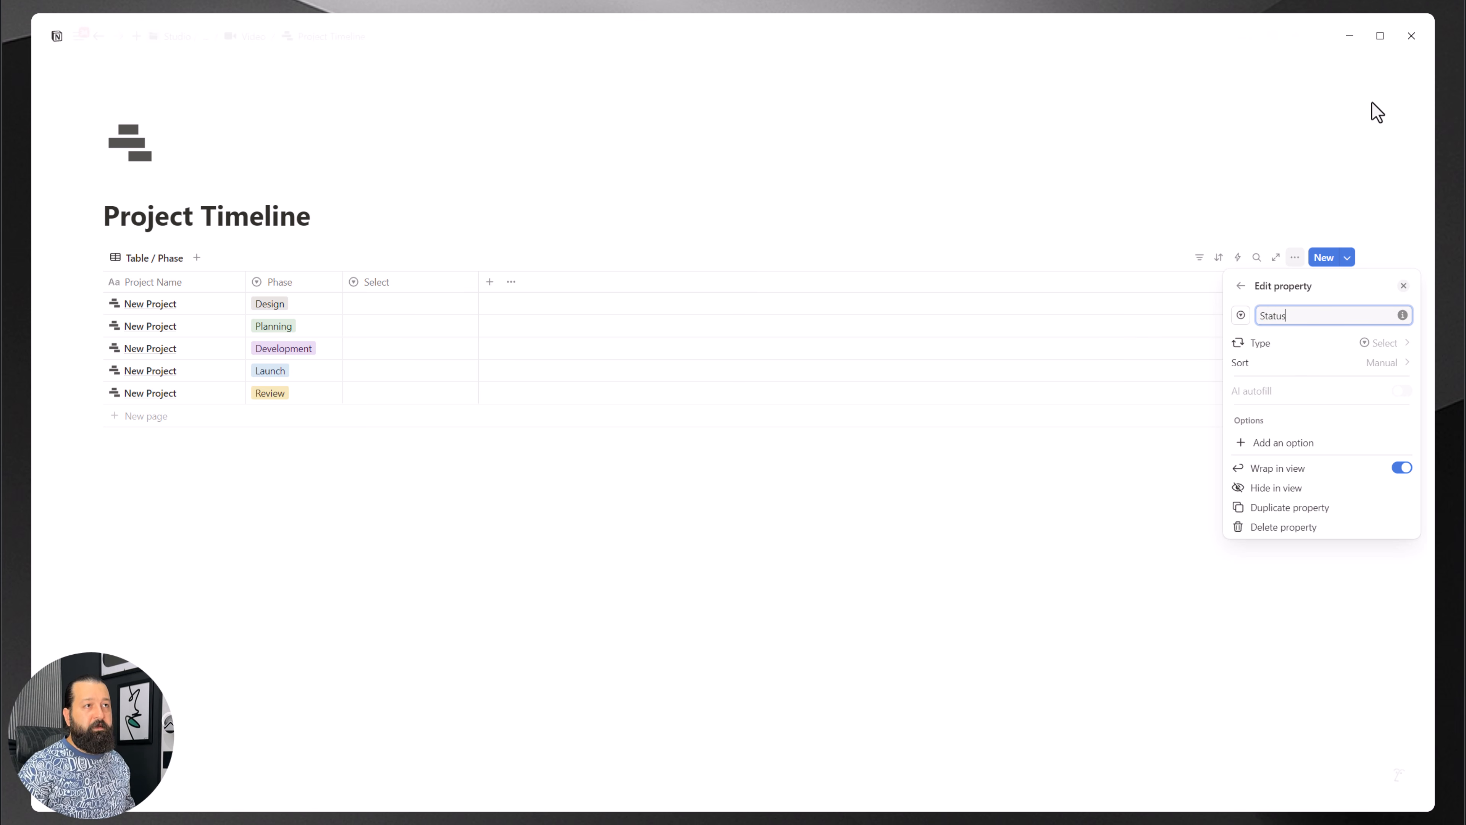
left_click(351, 269)
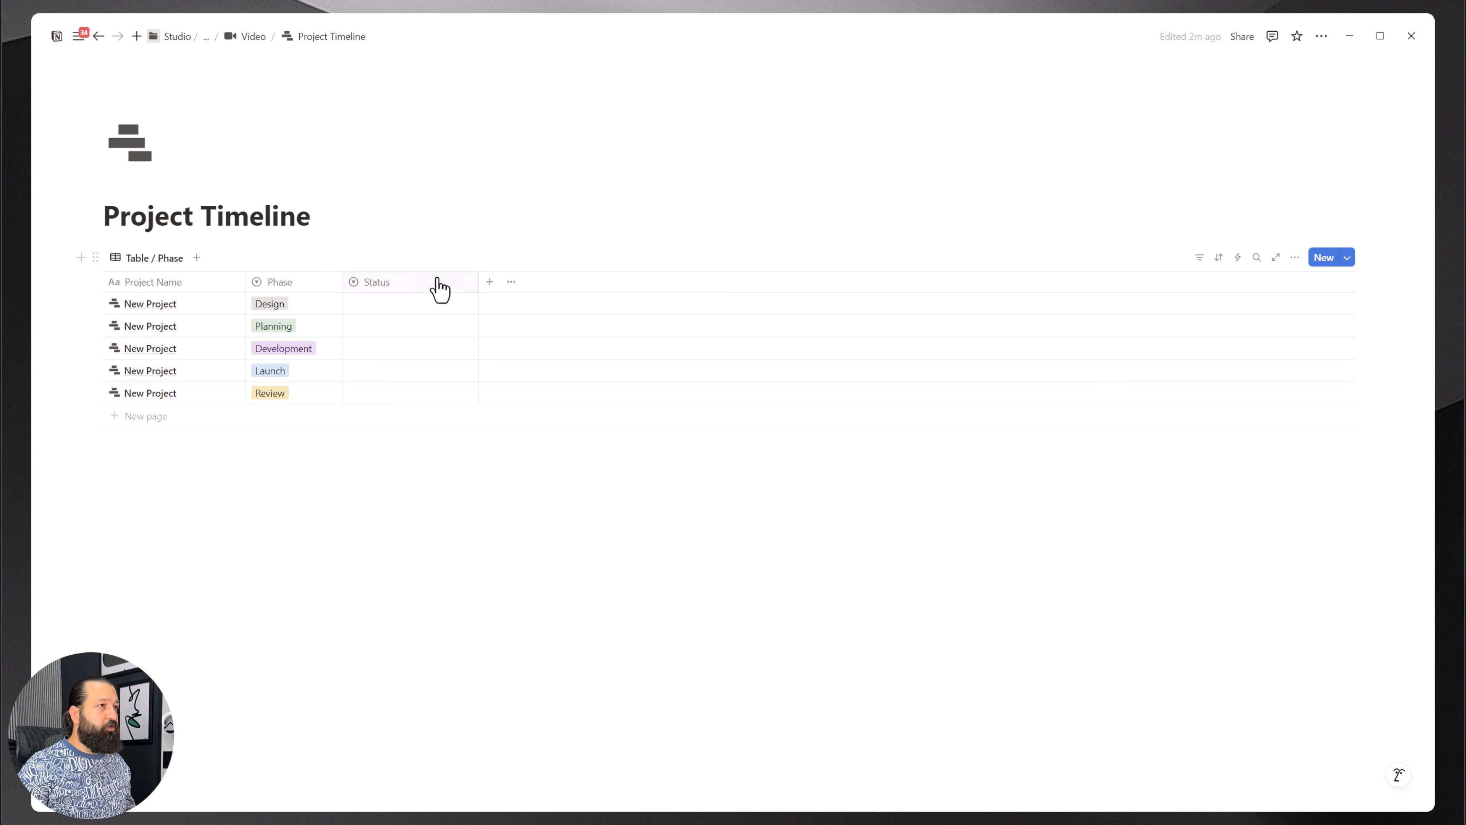
left_click_drag(478, 282, 439, 279)
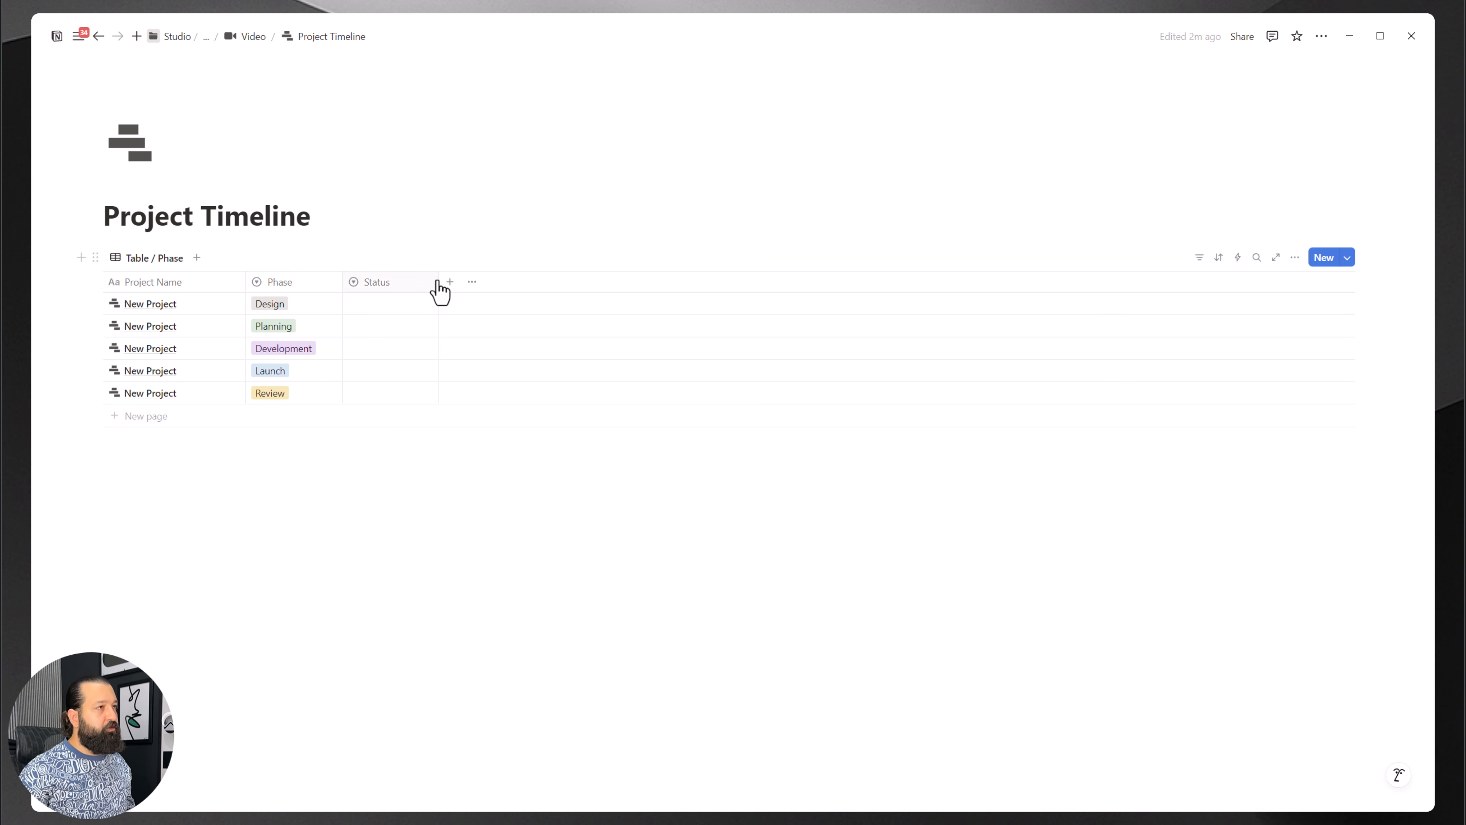
Step: Create the Status option "In Progress" for the first project row and colour it blue
left_click(370, 314)
type("I")
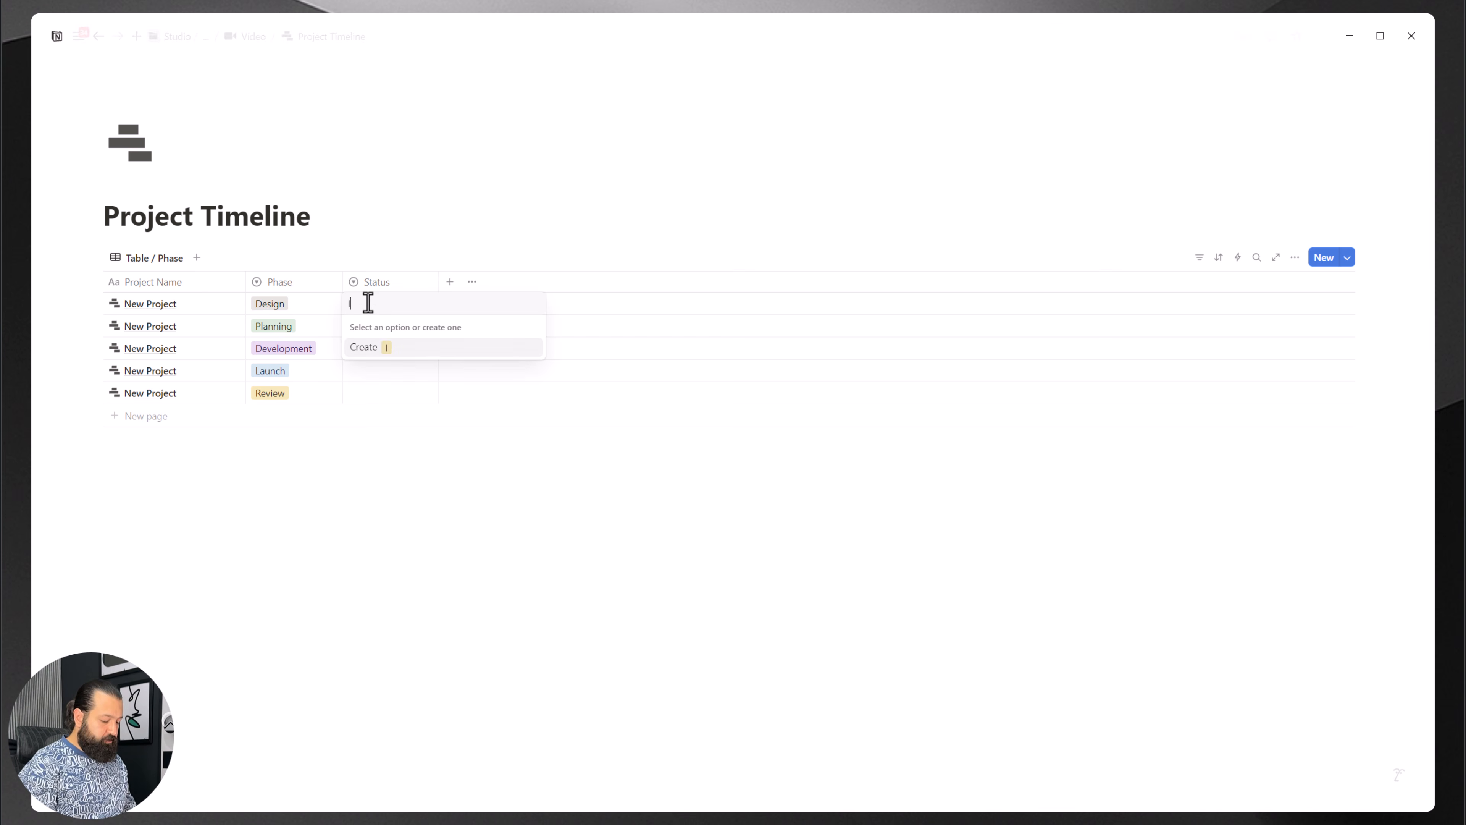
key("BackSpace")
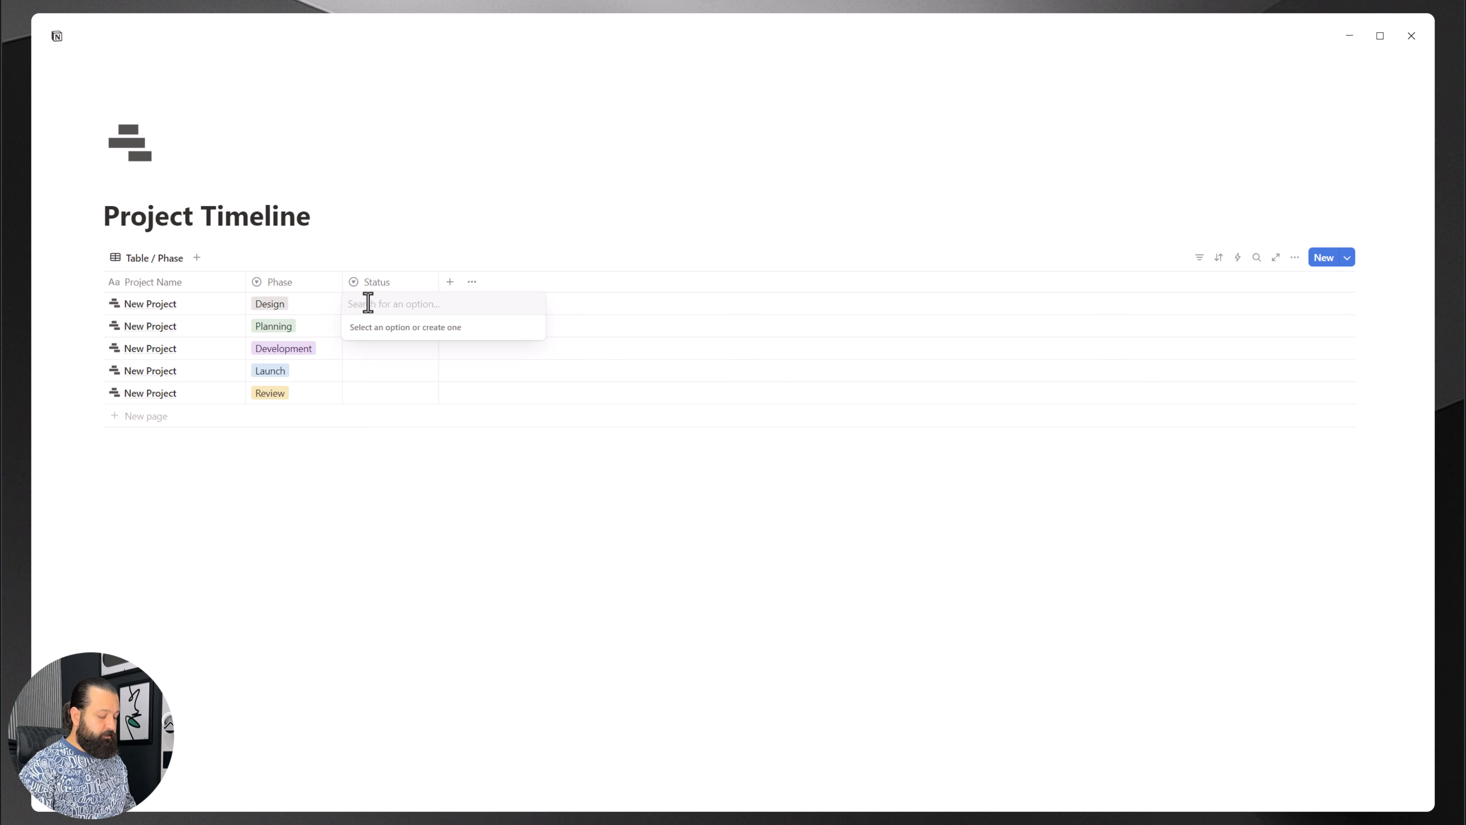
type("In Progress")
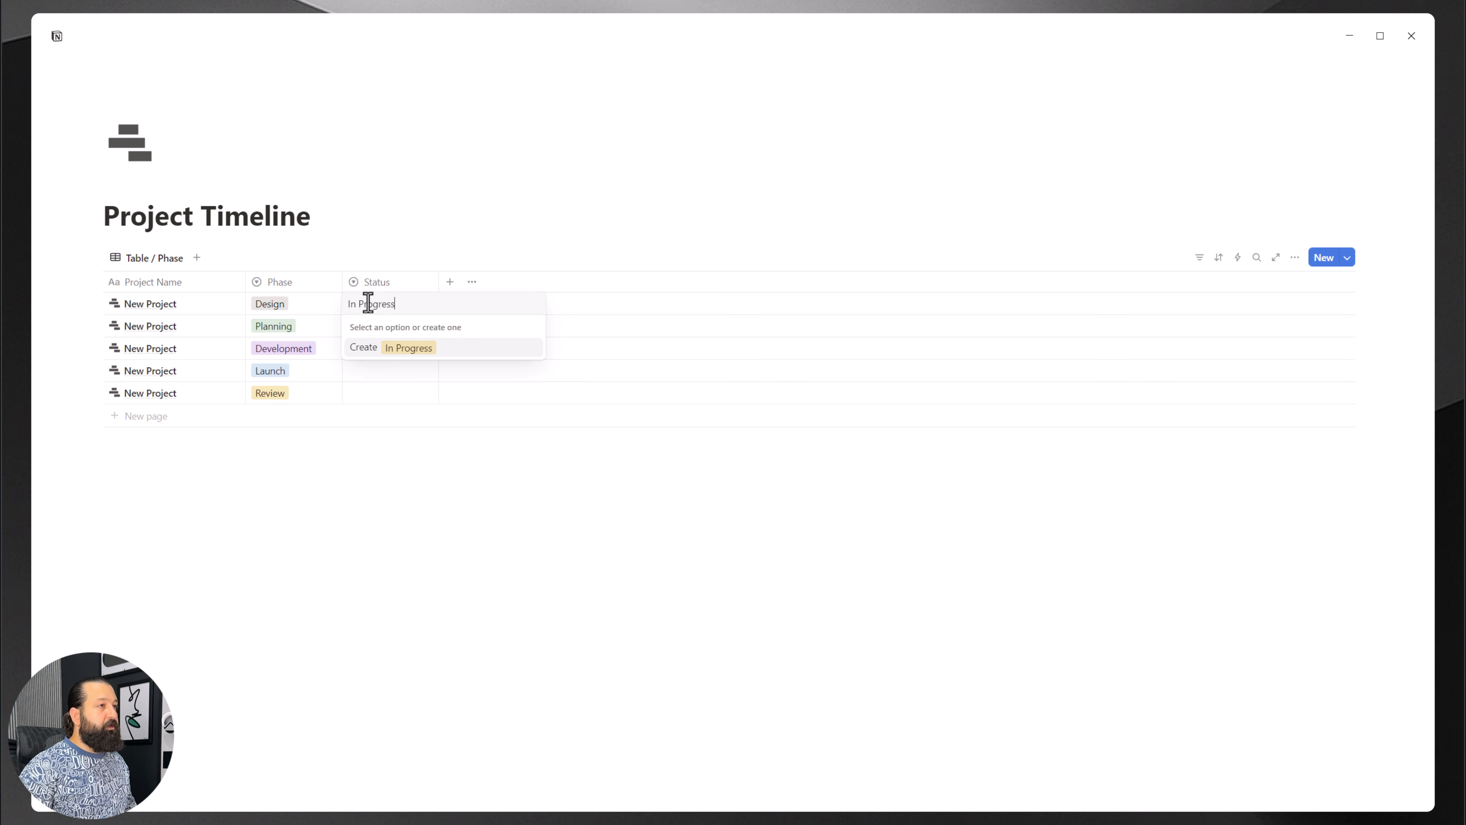
key("Return")
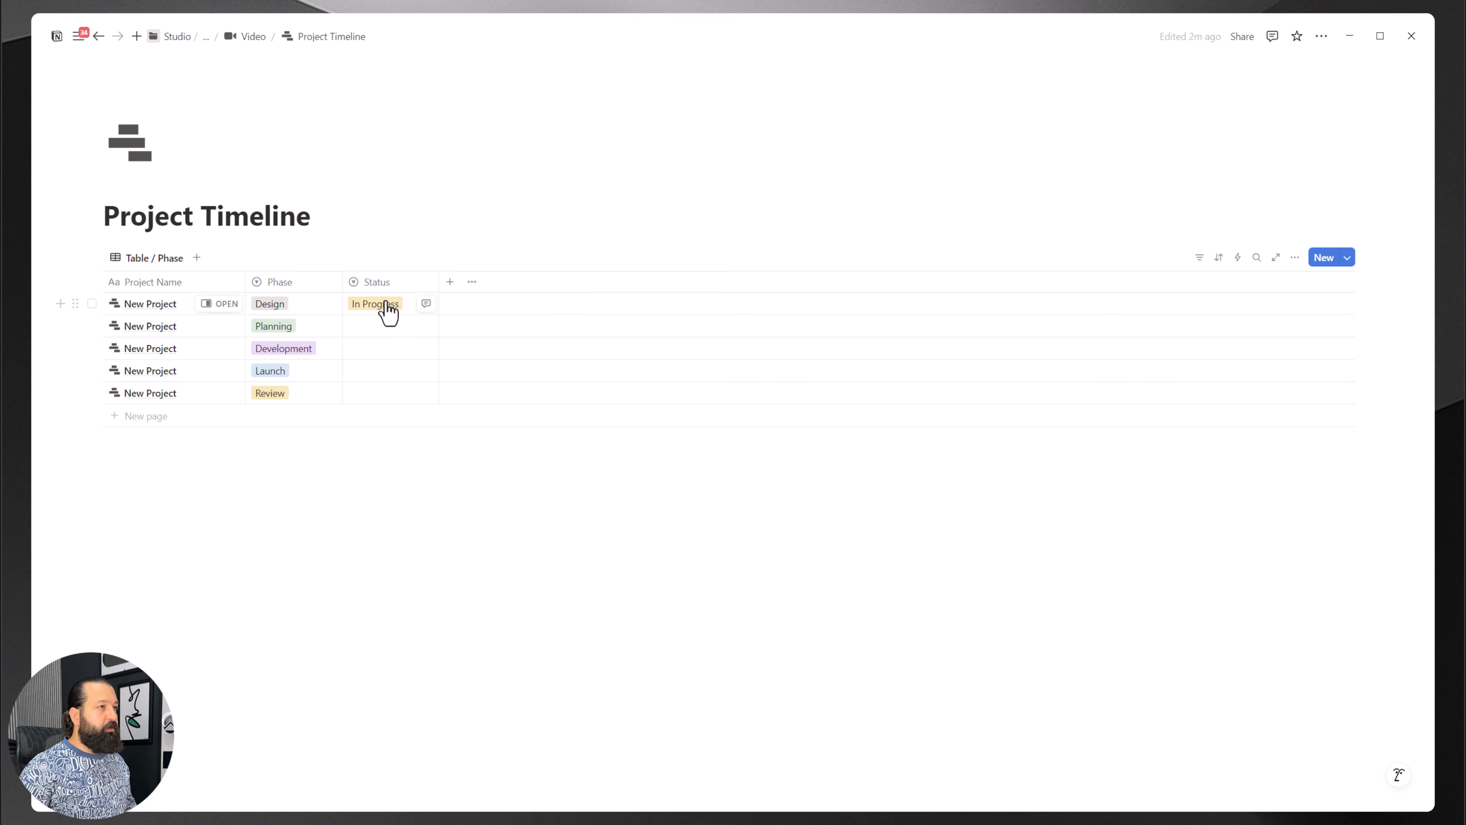
left_click(385, 307)
left_click(533, 347)
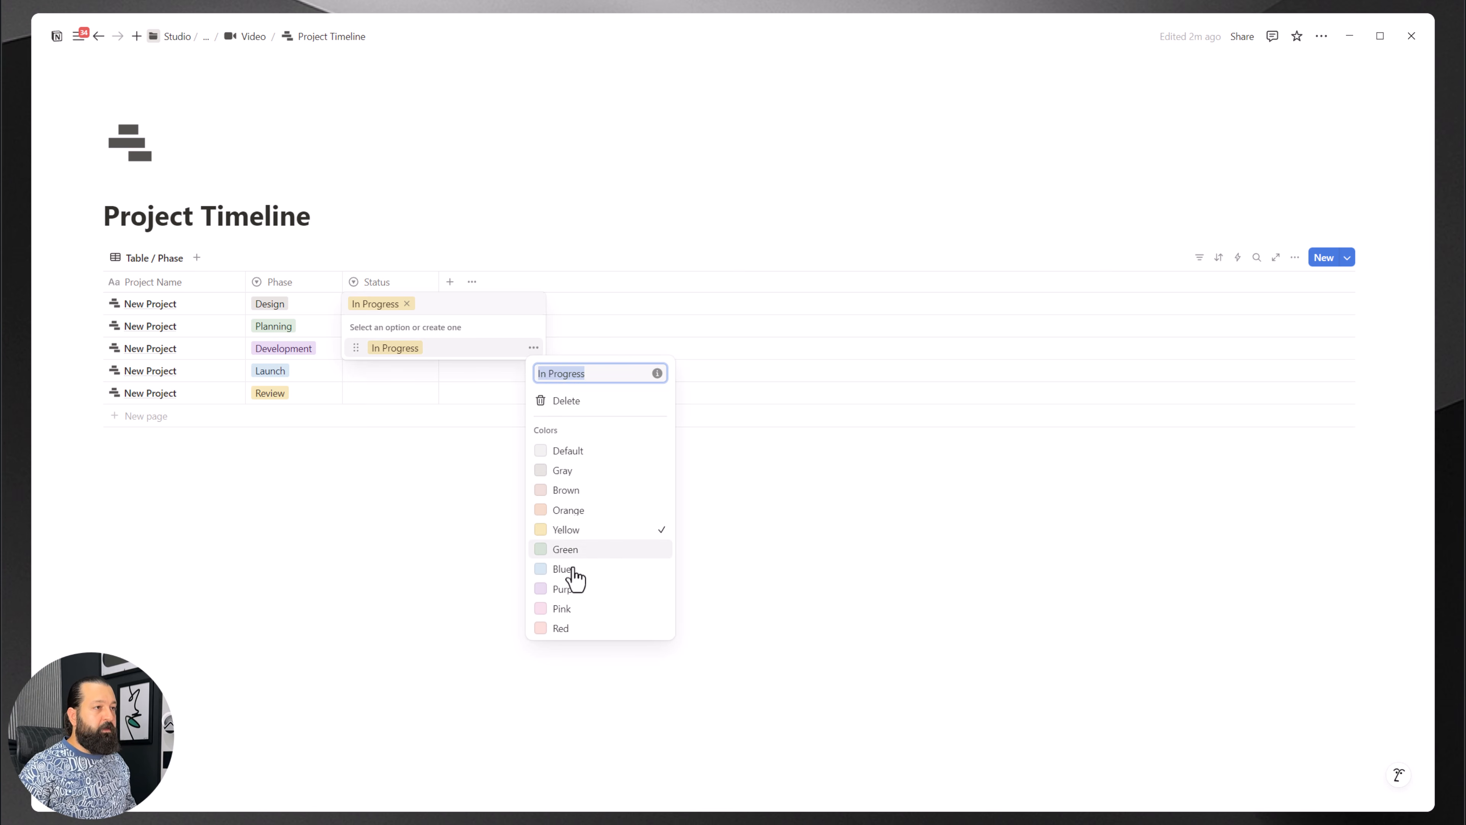
left_click(563, 569)
key("Escape")
key("Escape")
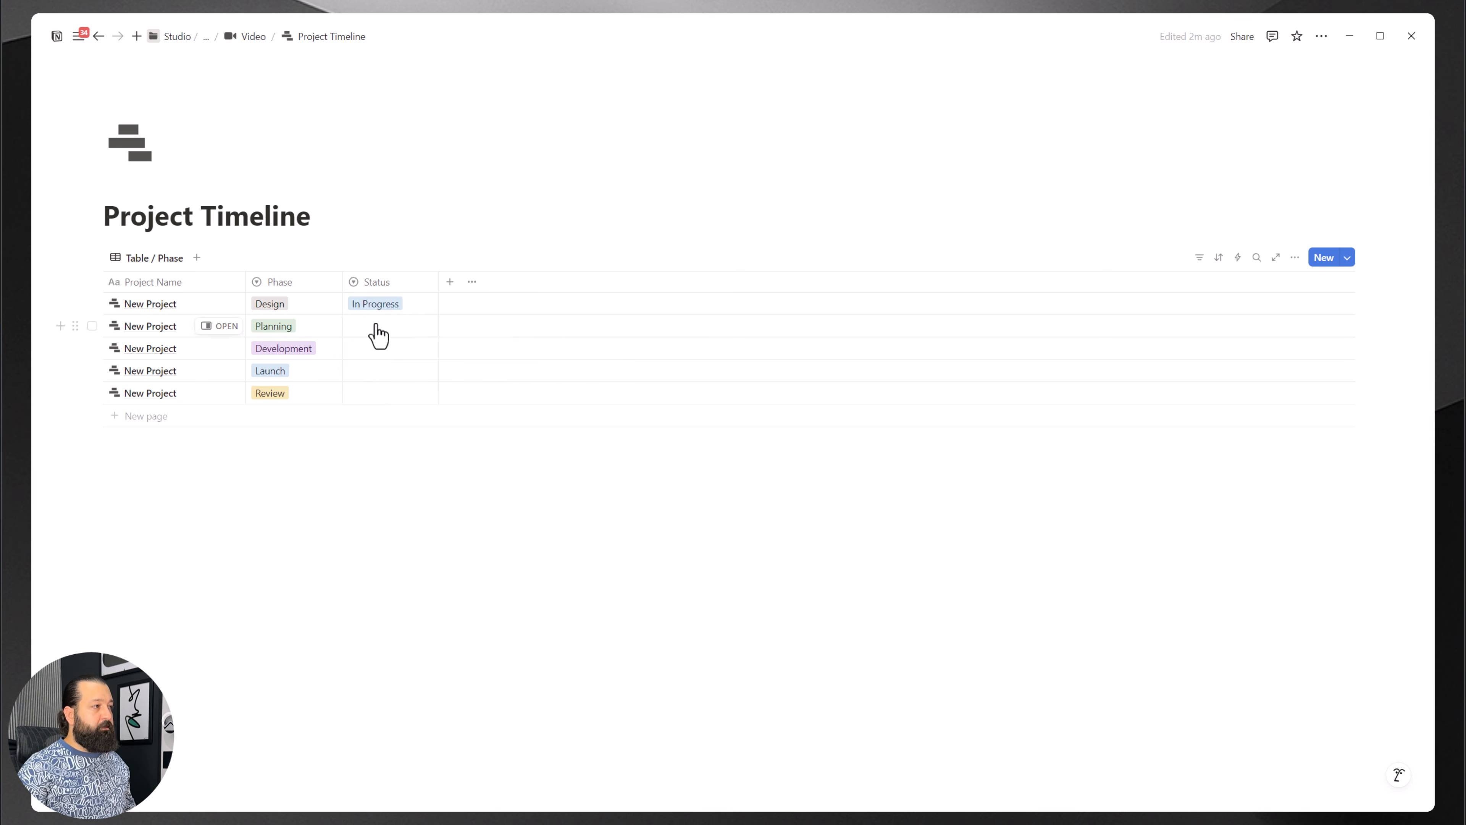
Step: Create the Status option "Pending" for the second project row and colour it yellow
left_click(376, 326)
type("Pending")
key("Return")
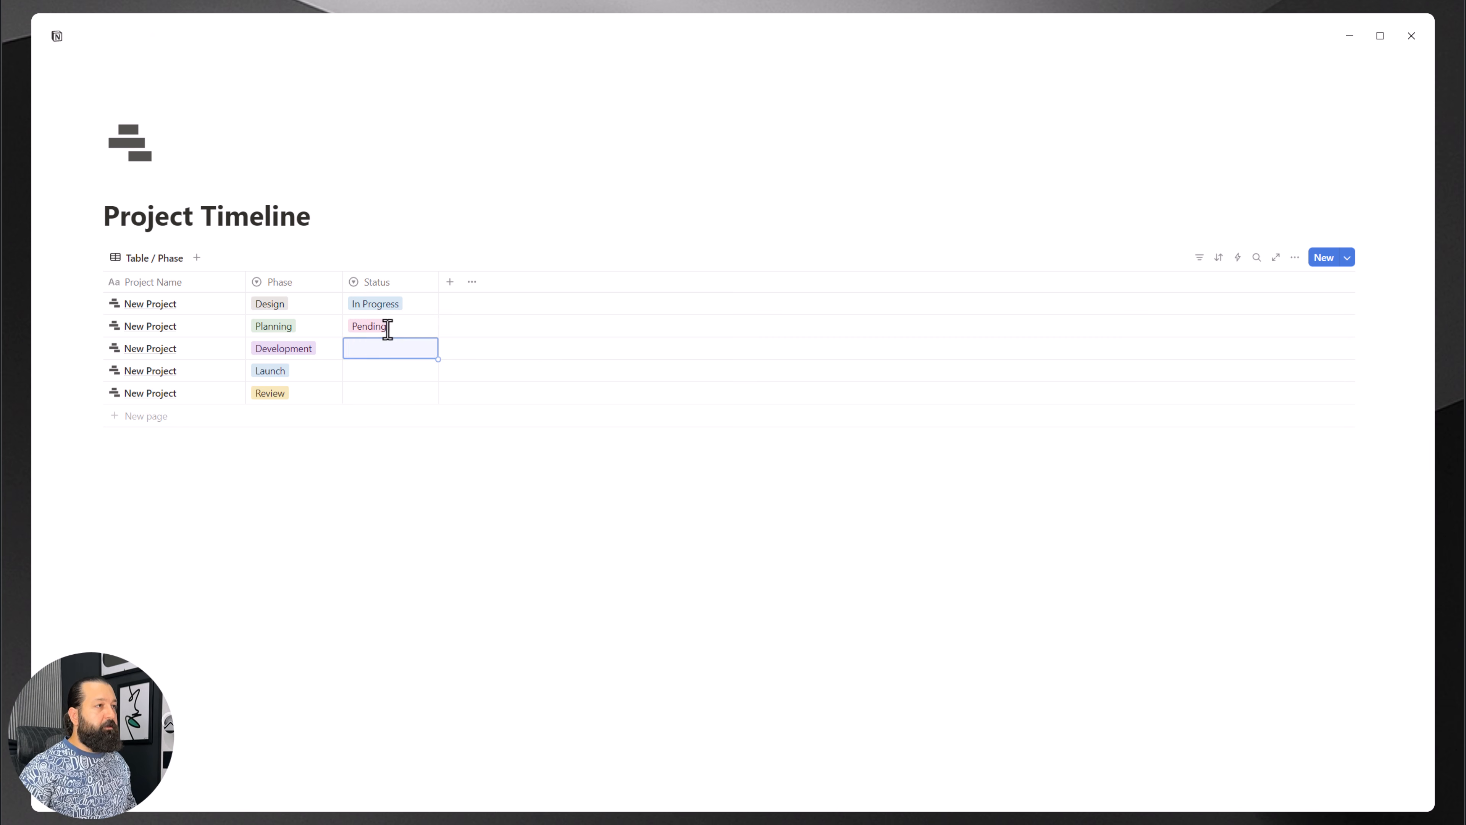
left_click(388, 335)
left_click(533, 389)
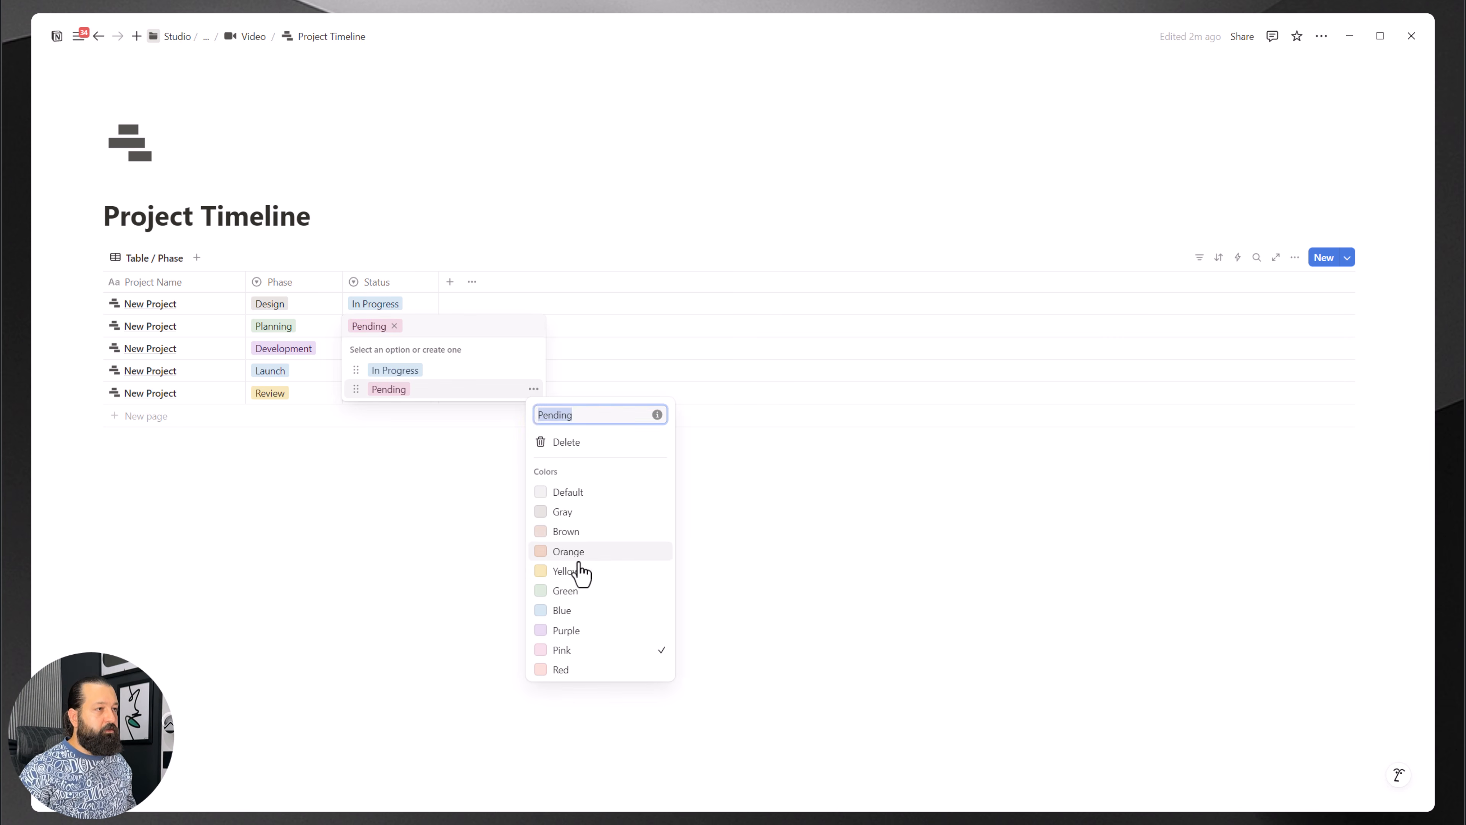
left_click(566, 570)
key("Escape")
key("Escape")
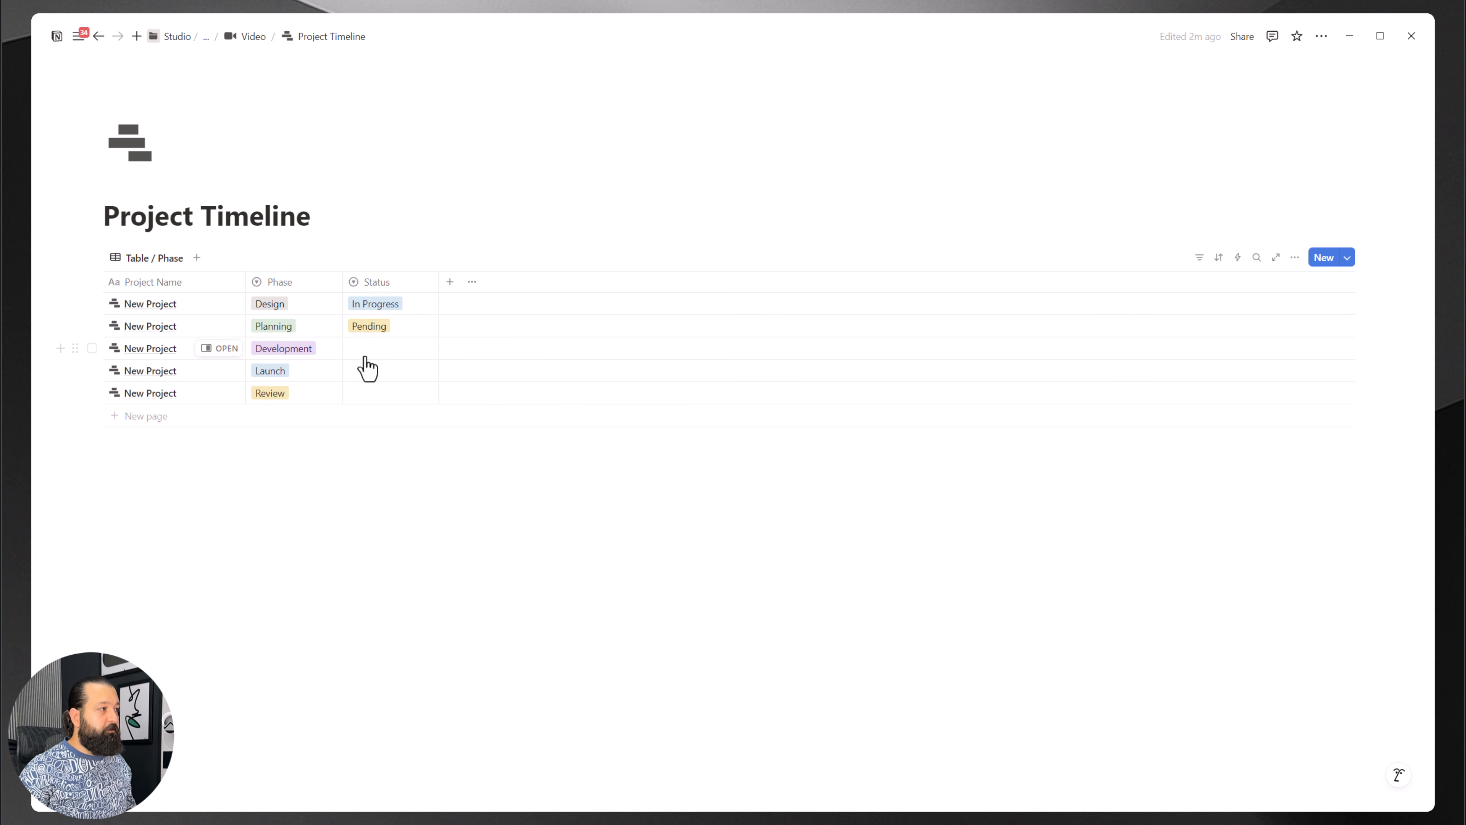
Step: Create the Status option "Completed" for the third project row and colour it green
left_click(365, 352)
type("Compl")
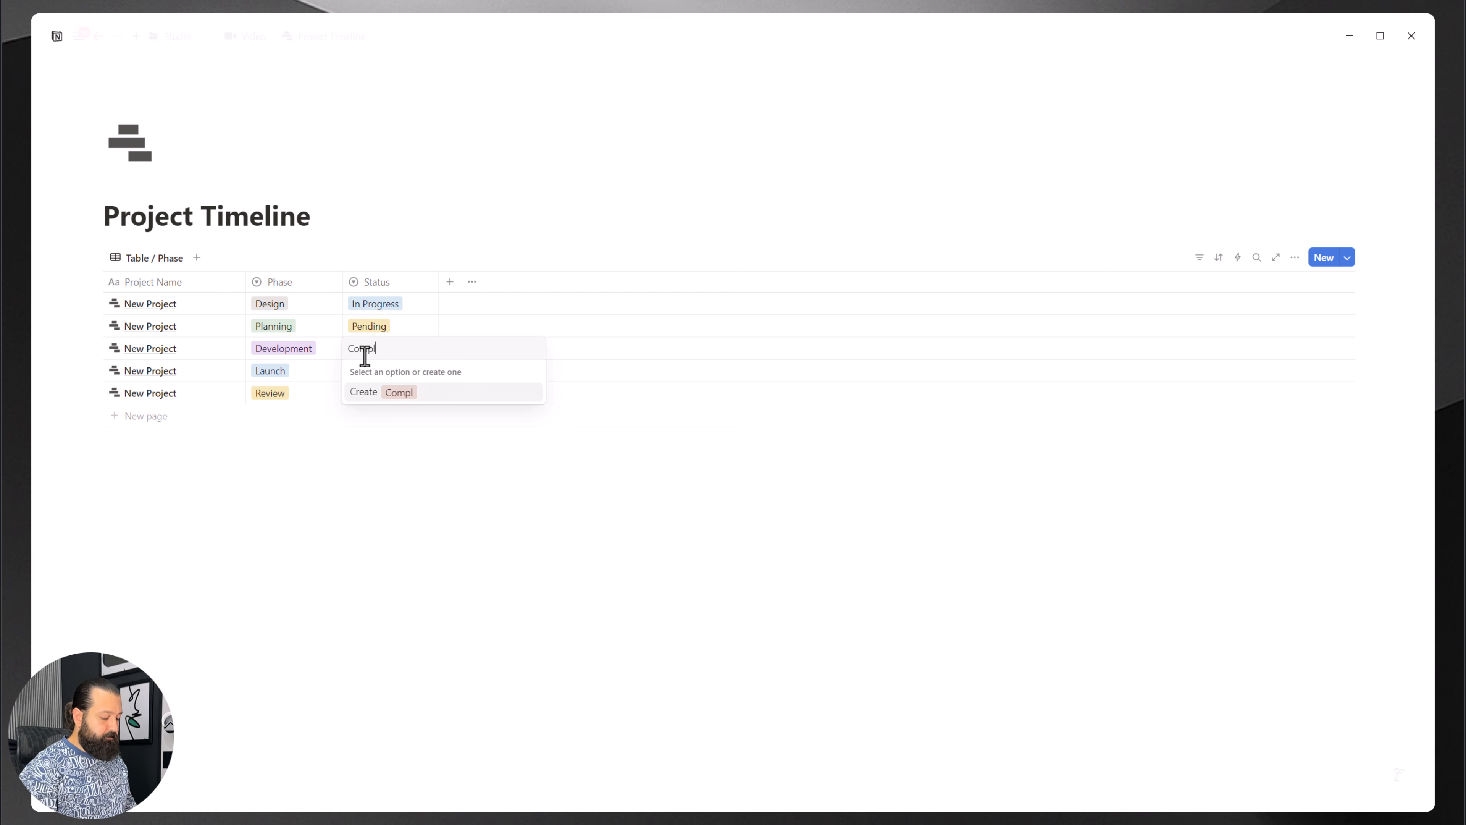
type("eted")
key("Return")
left_click(365, 353)
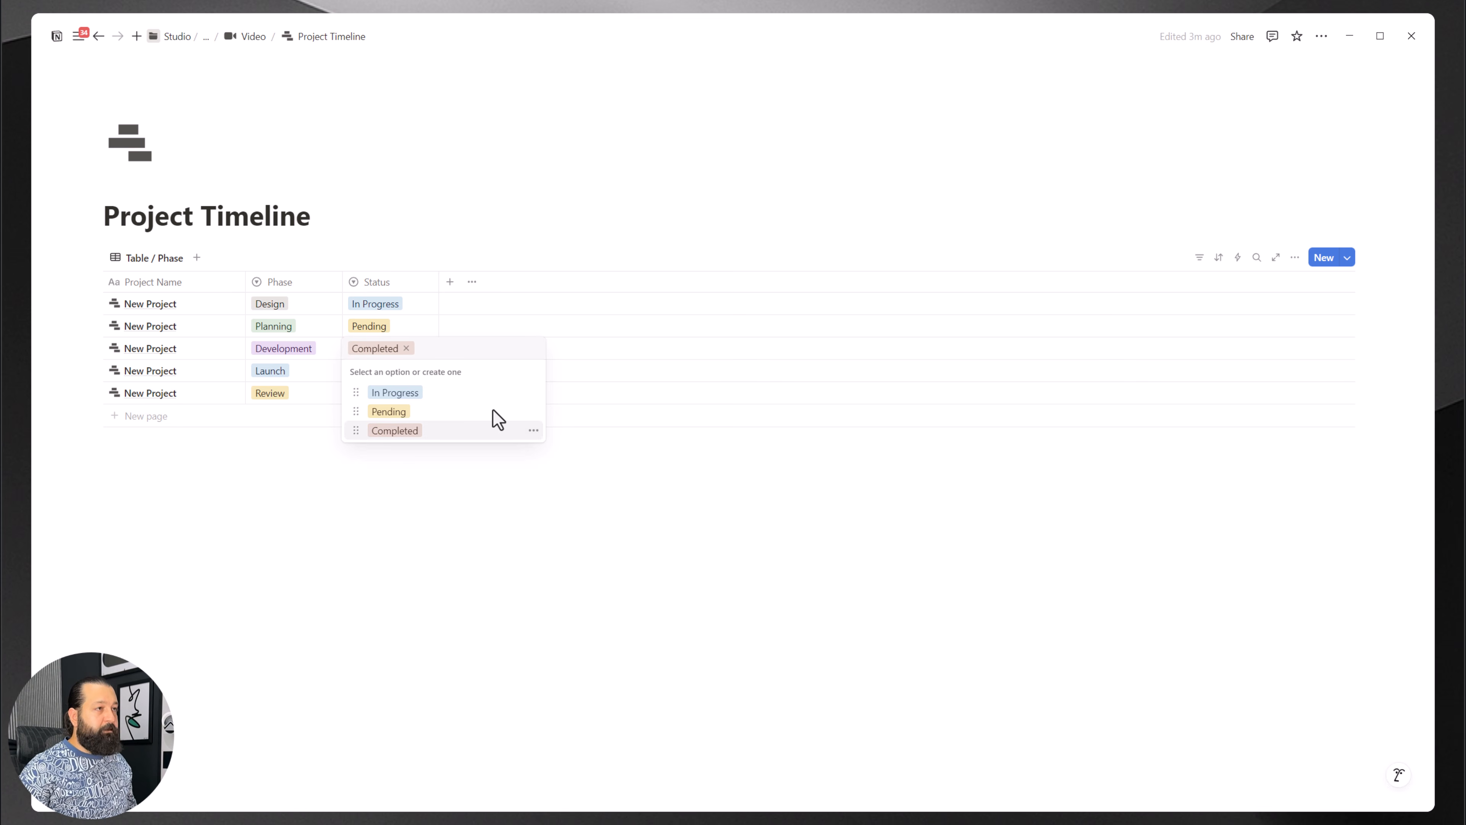
left_click(534, 430)
left_click(563, 636)
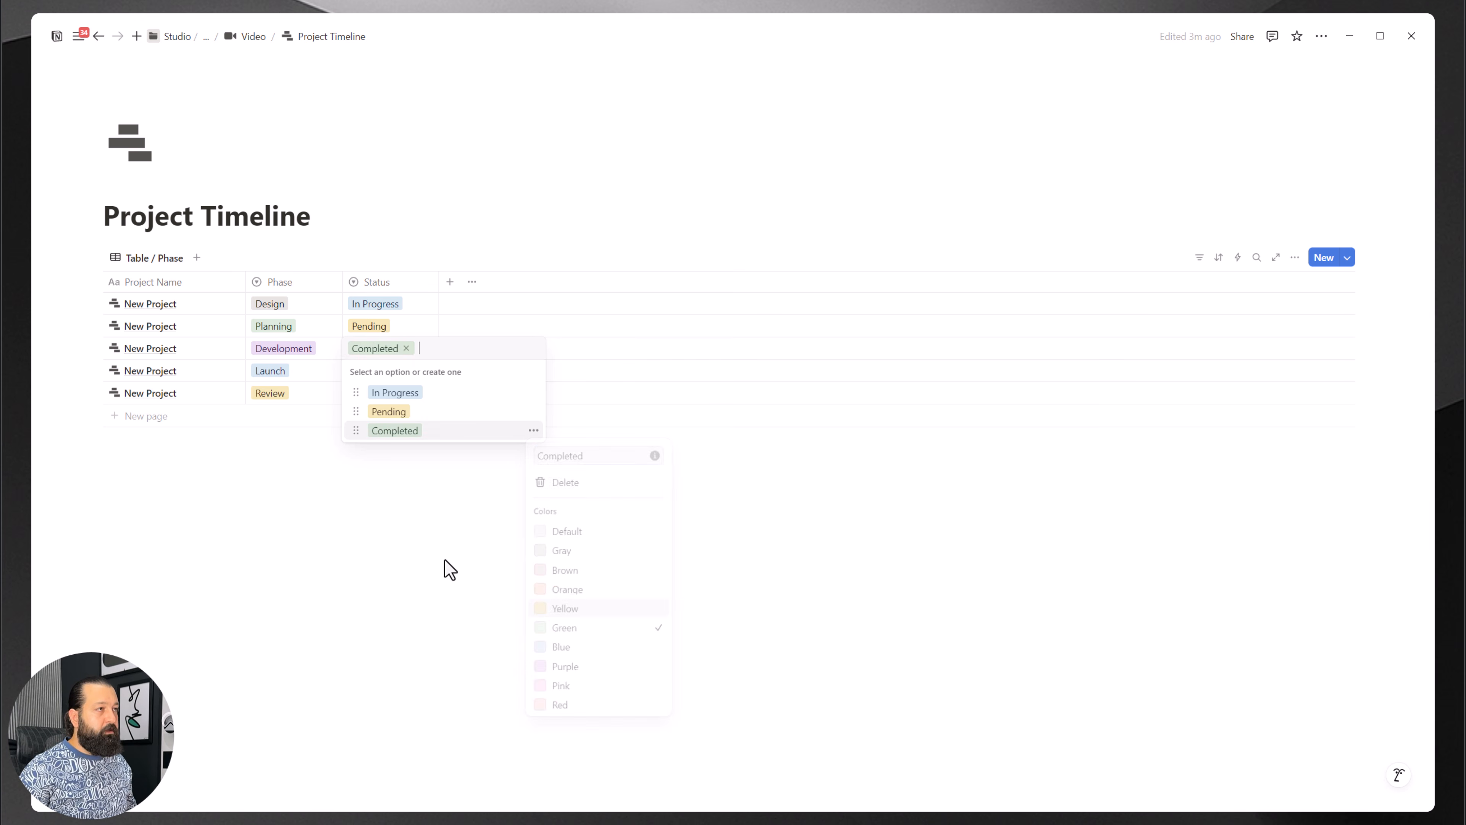
key("Escape")
Step: Create the Status option "On Hold" for the fourth project row and colour it gray
left_click(378, 372)
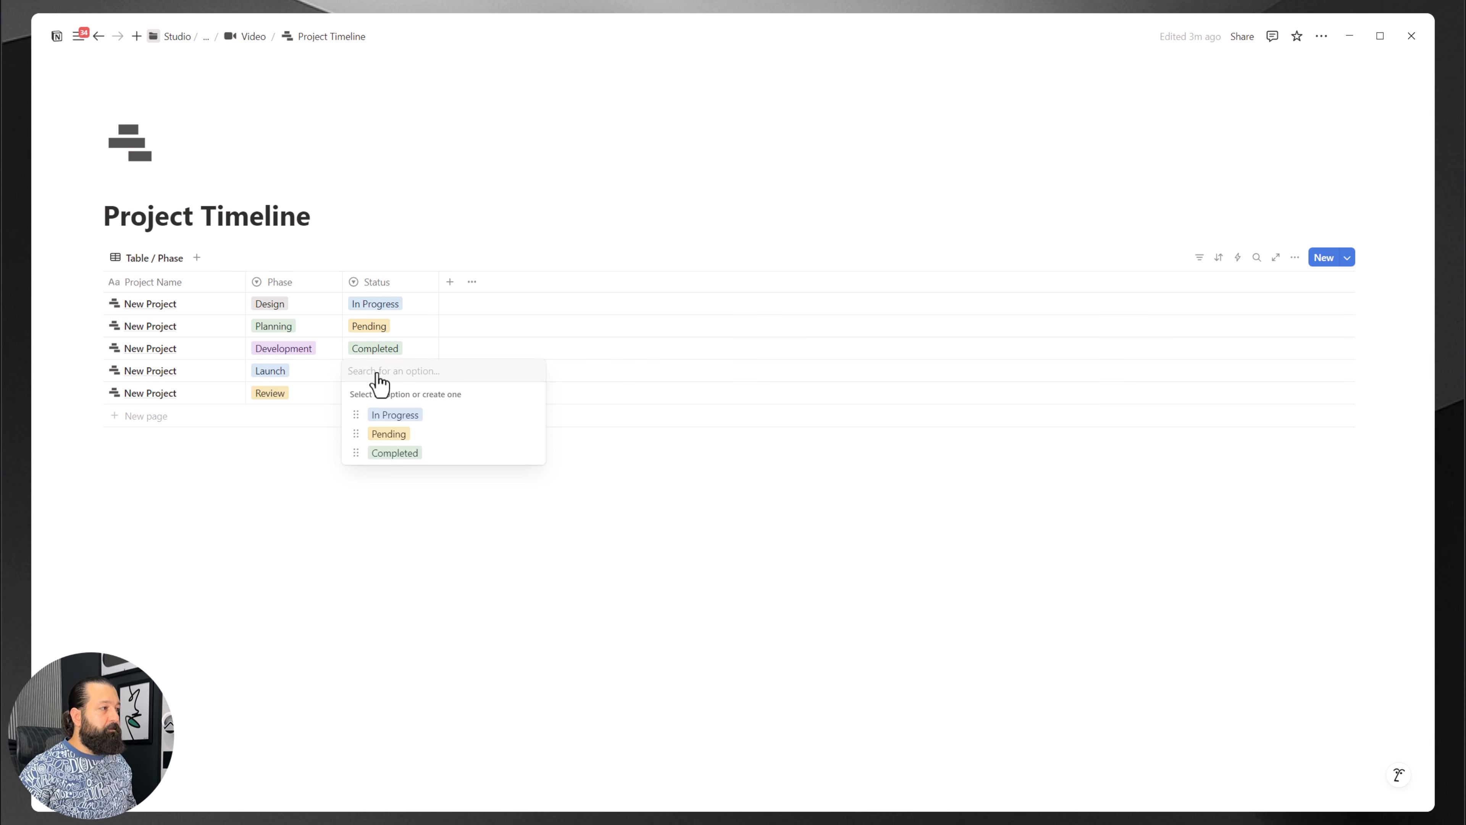
type("On Hold")
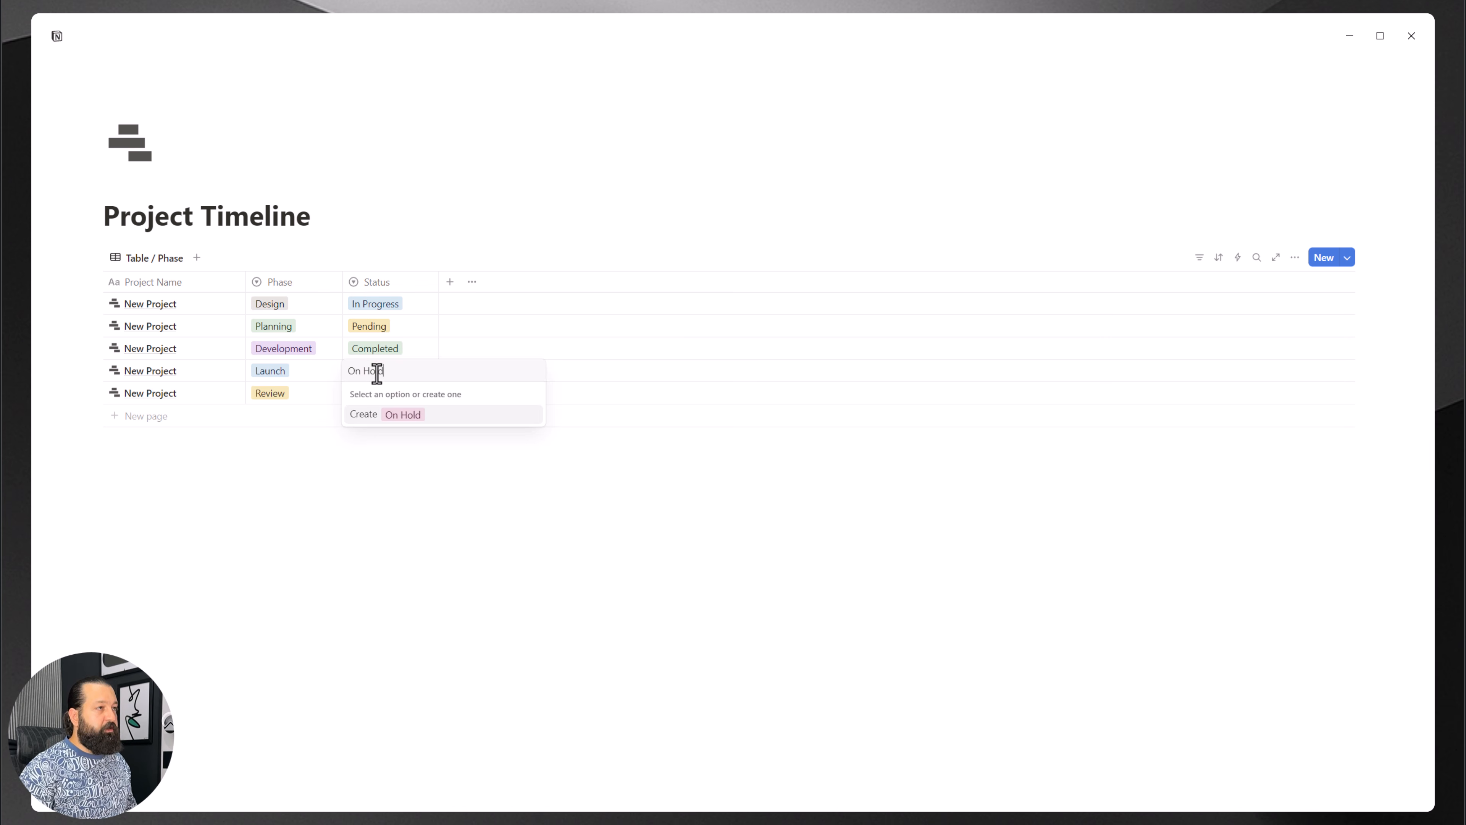
key("Return")
left_click(378, 376)
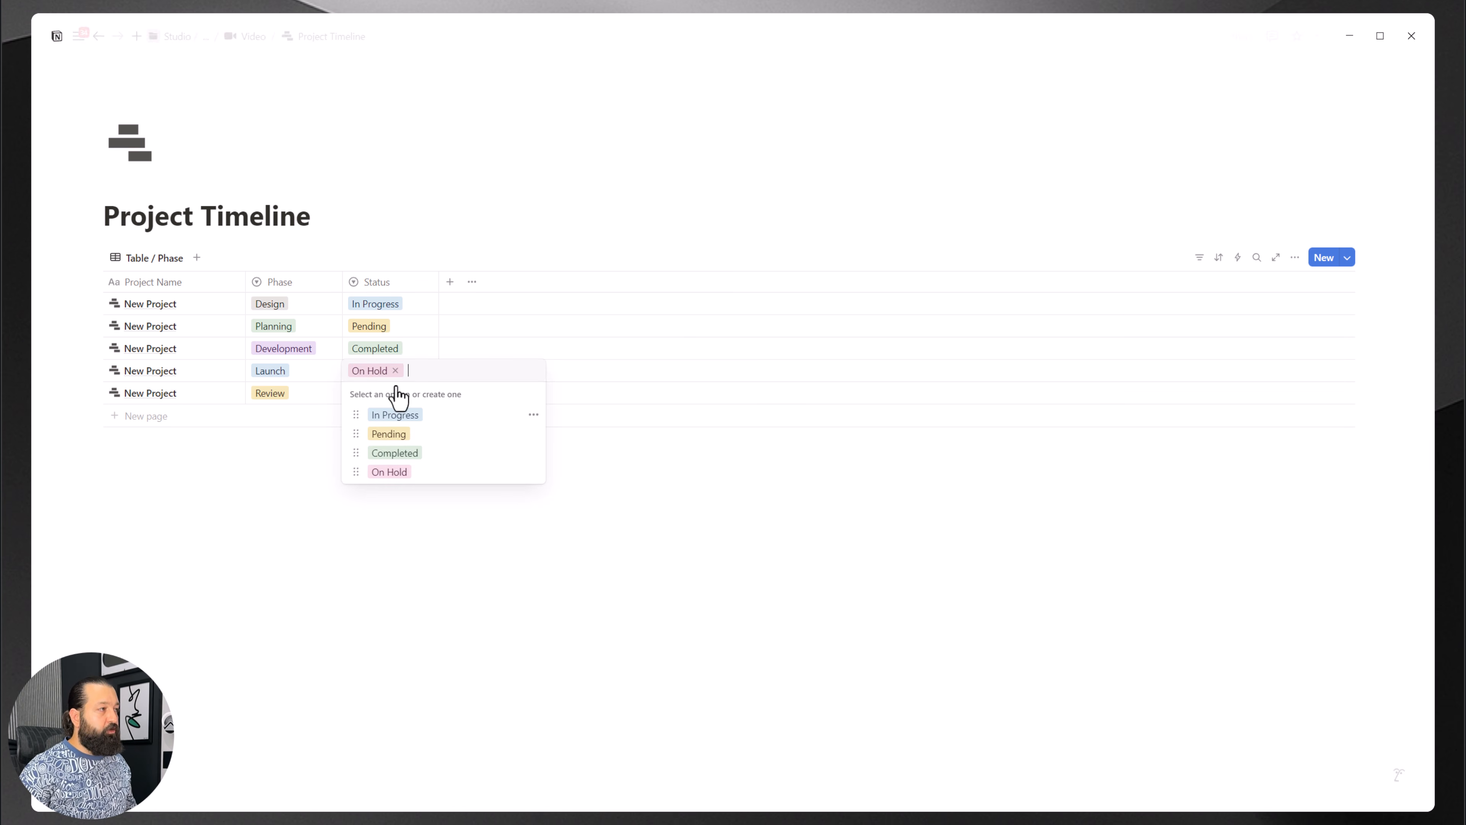
left_click(532, 473)
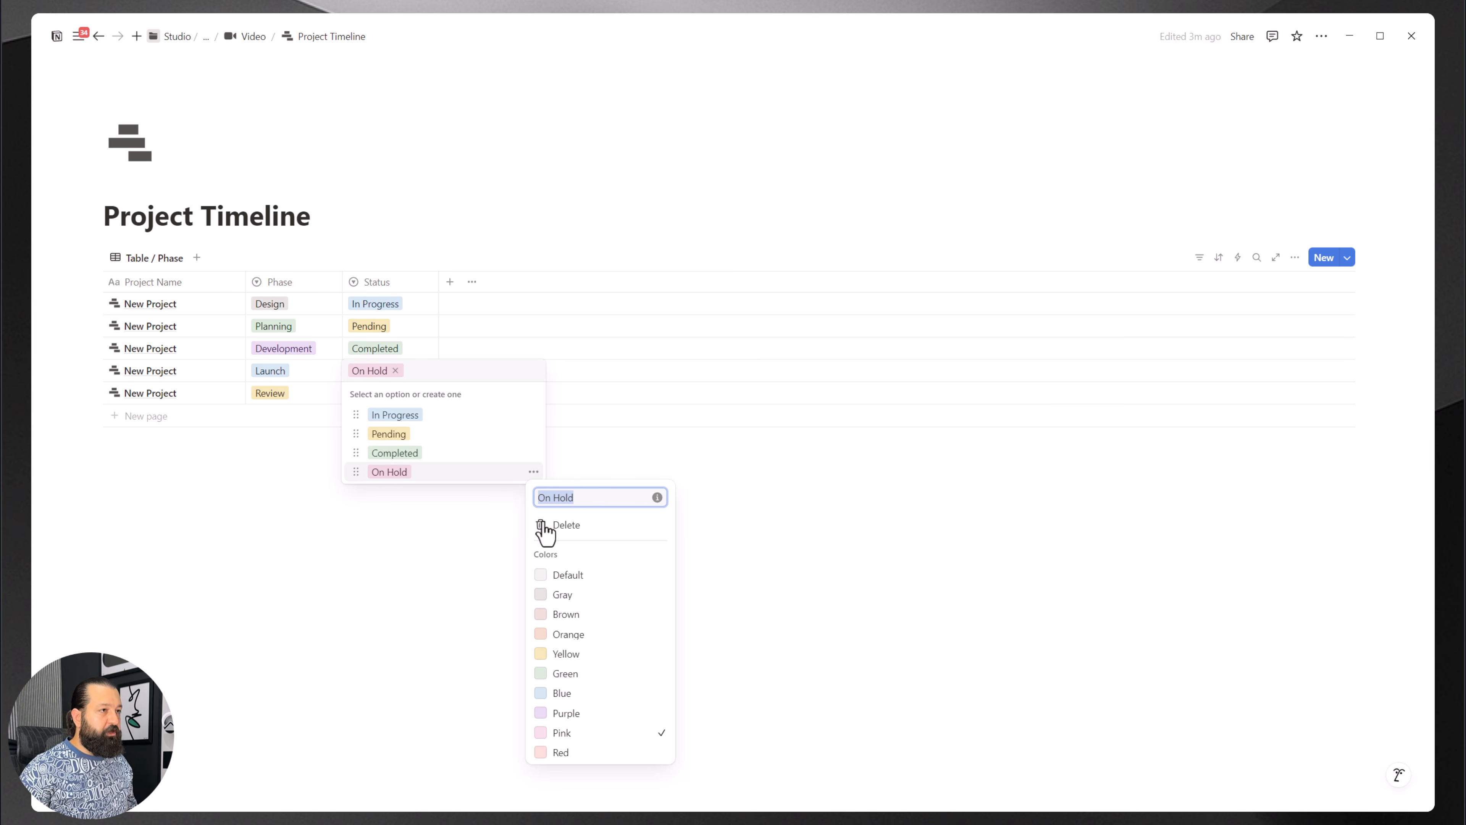
left_click(563, 595)
left_click(326, 534)
key("Escape")
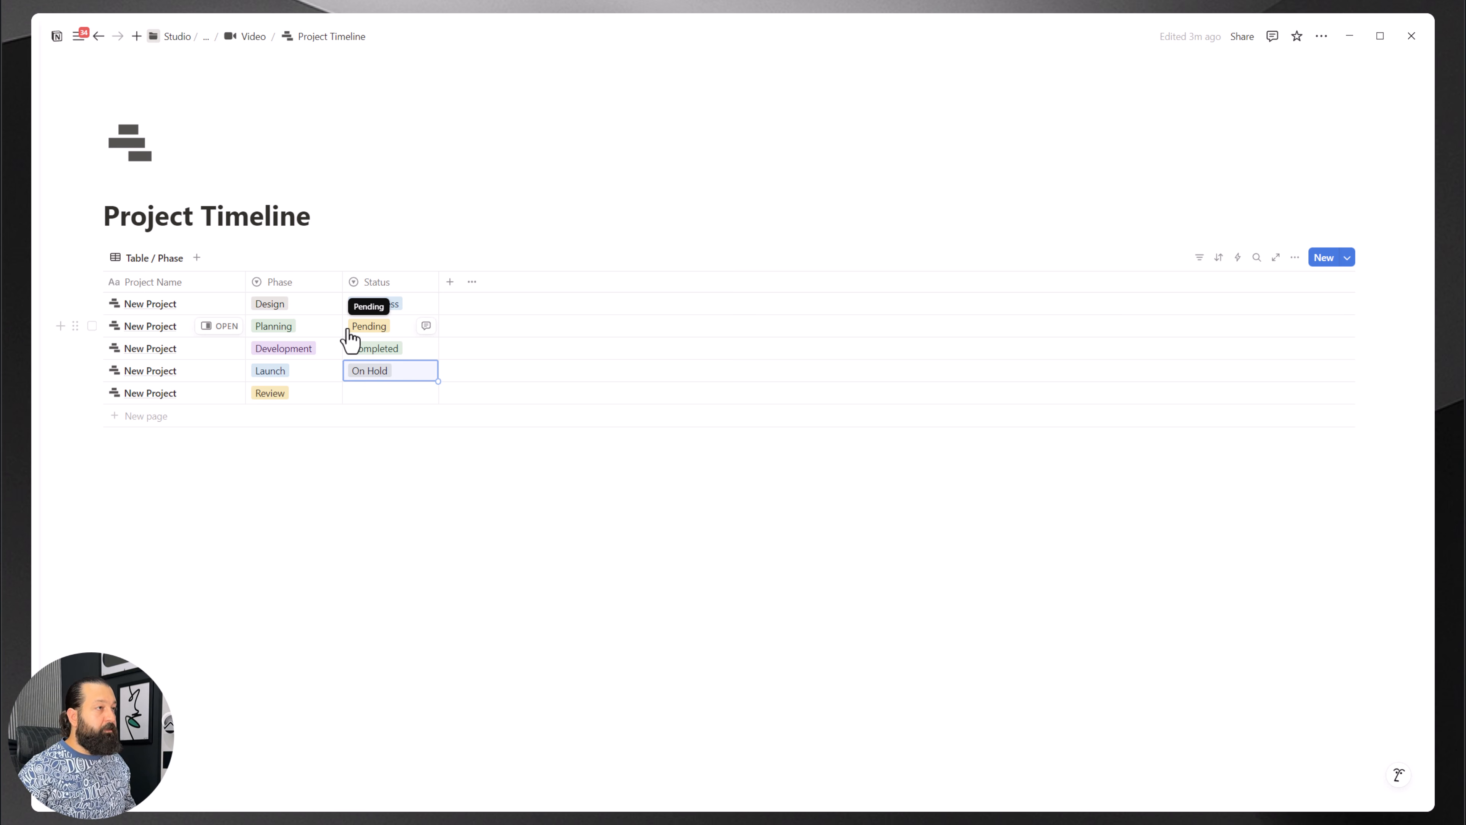
Step: Add a Select property named "Priority" to the table and open its options for the second project row
left_click(450, 282)
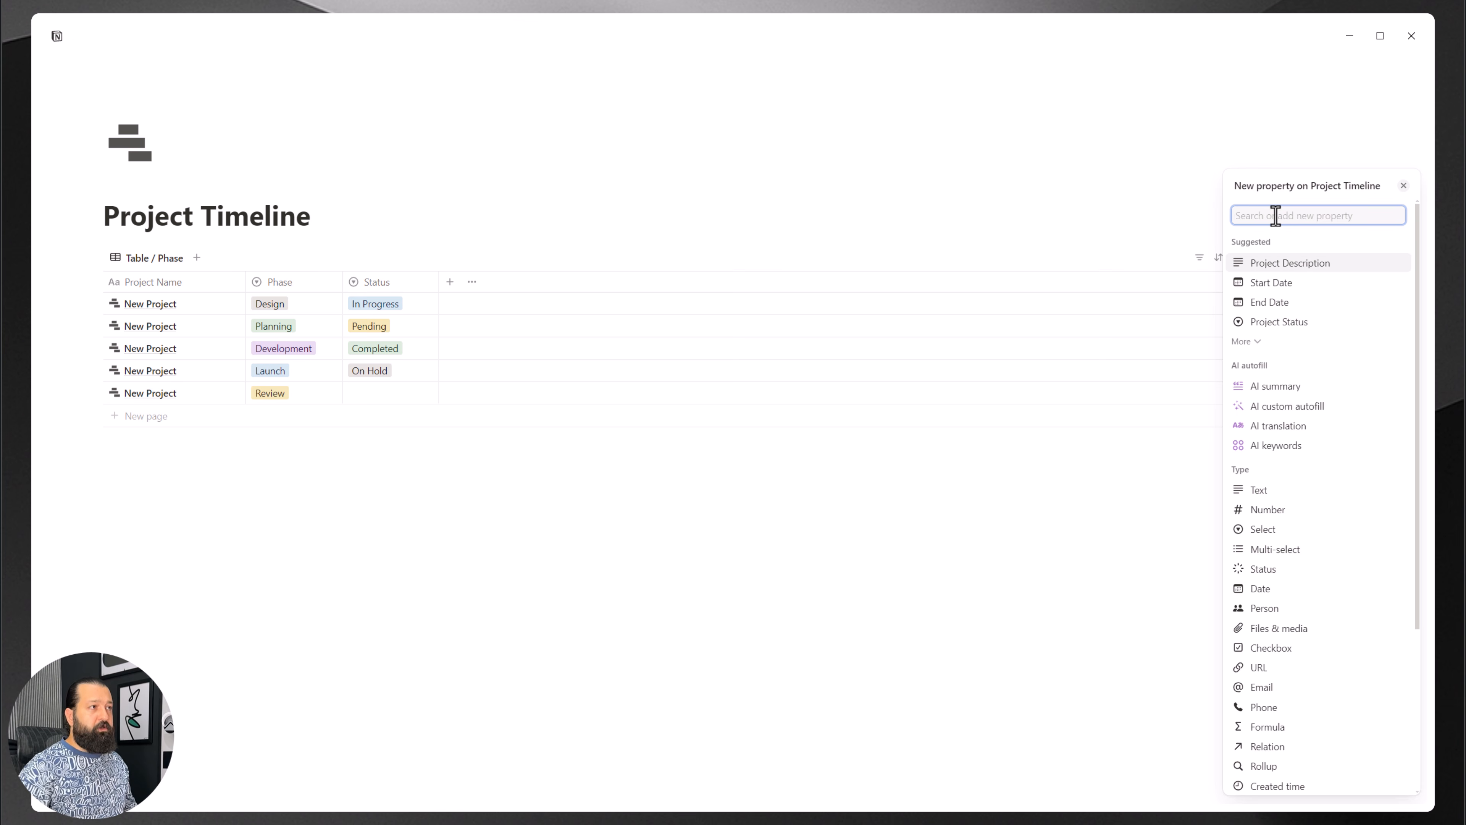
type("select")
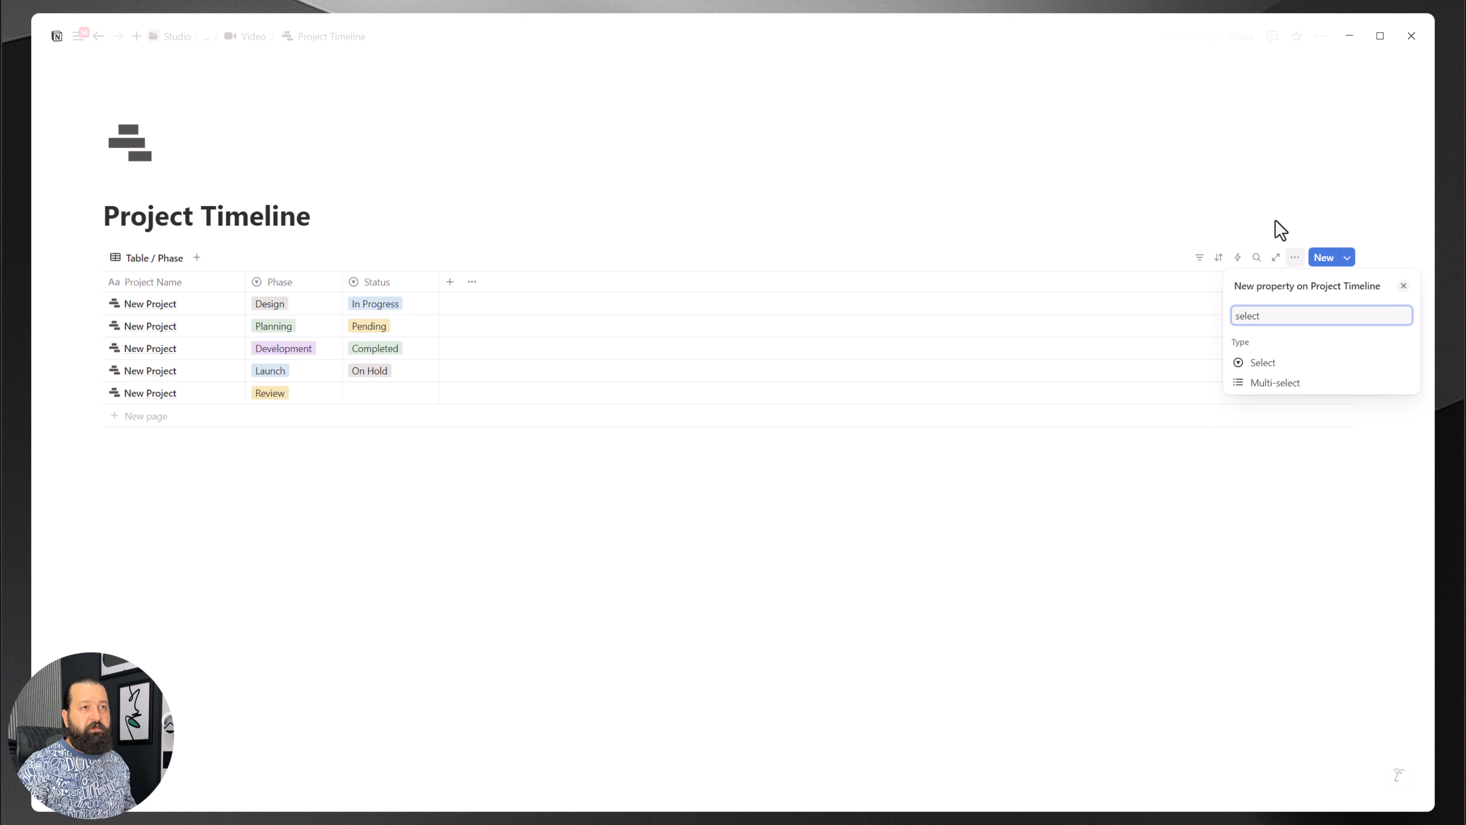
left_click(1264, 364)
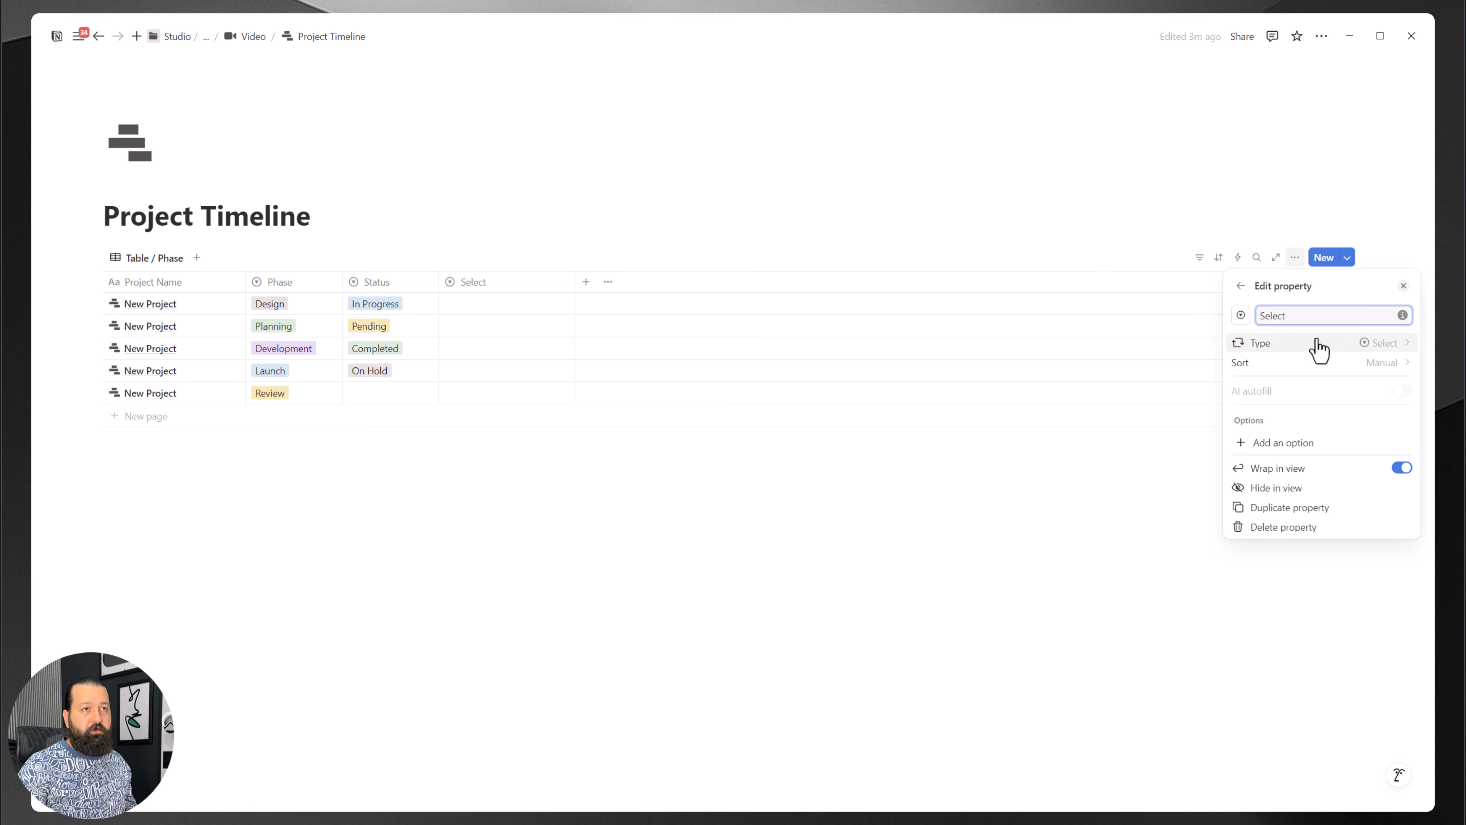
left_click(456, 307)
left_click(485, 303)
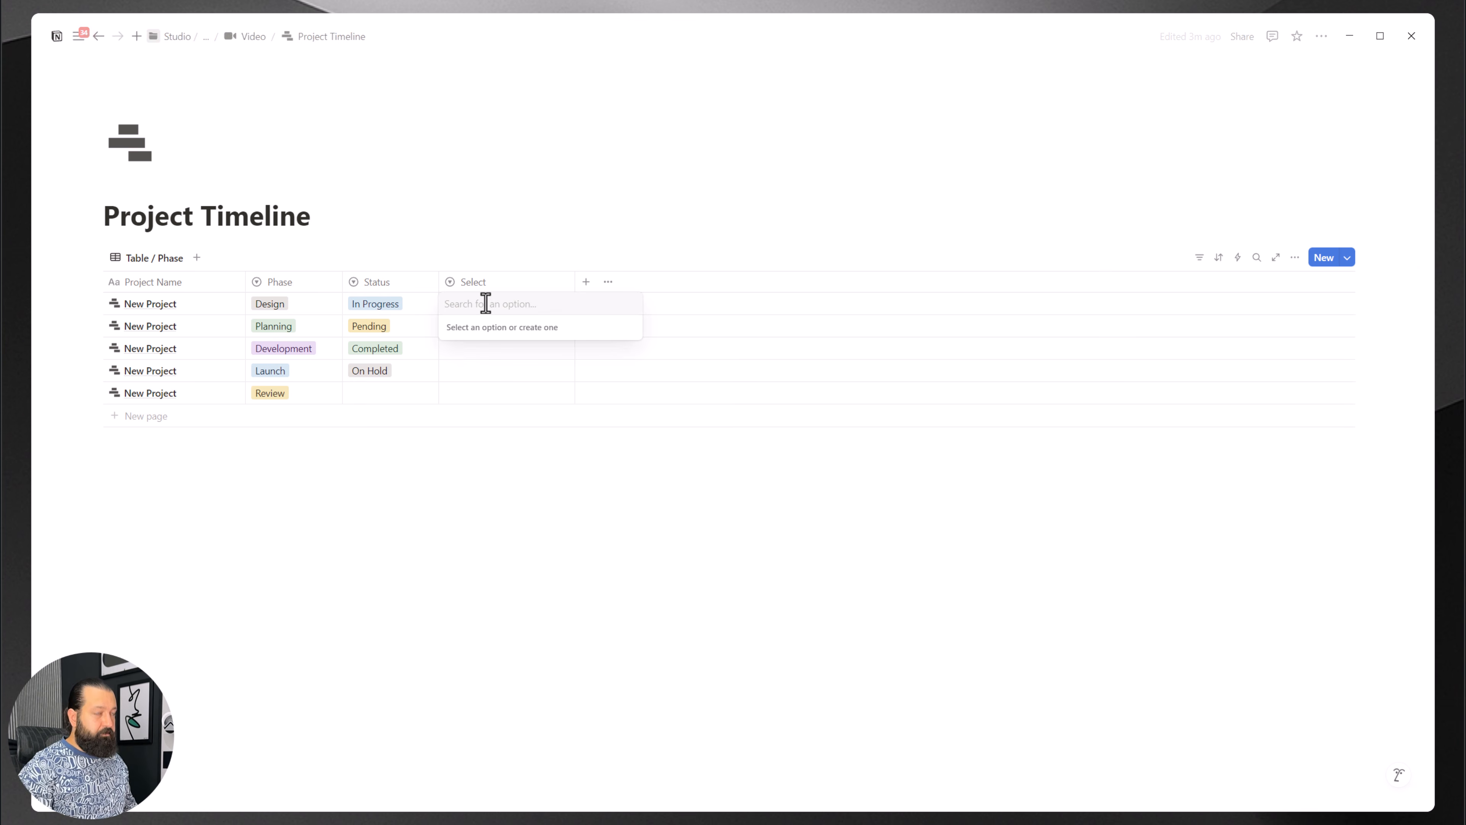
left_click(466, 274)
left_click(473, 282)
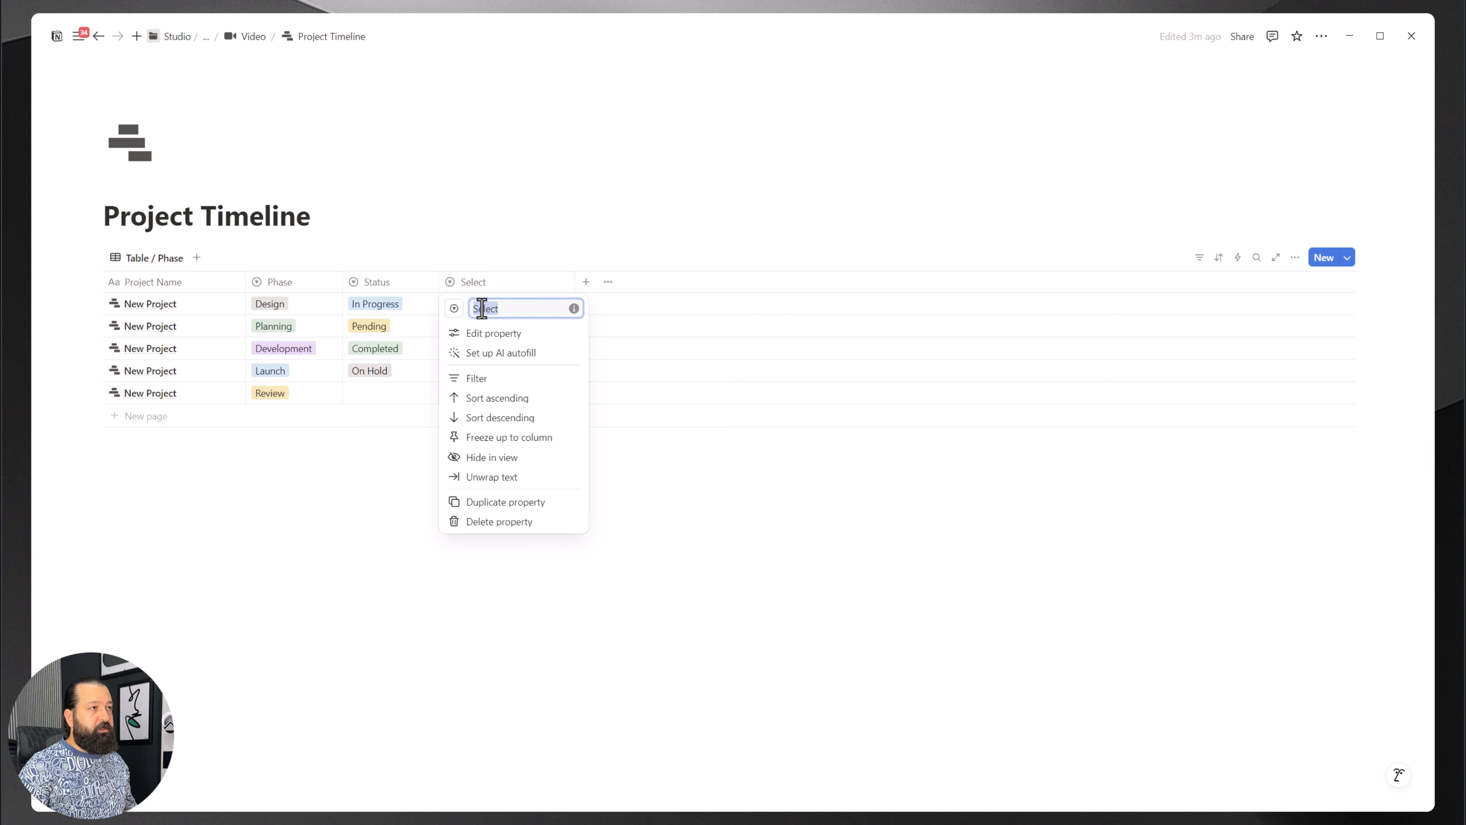
type("Priority")
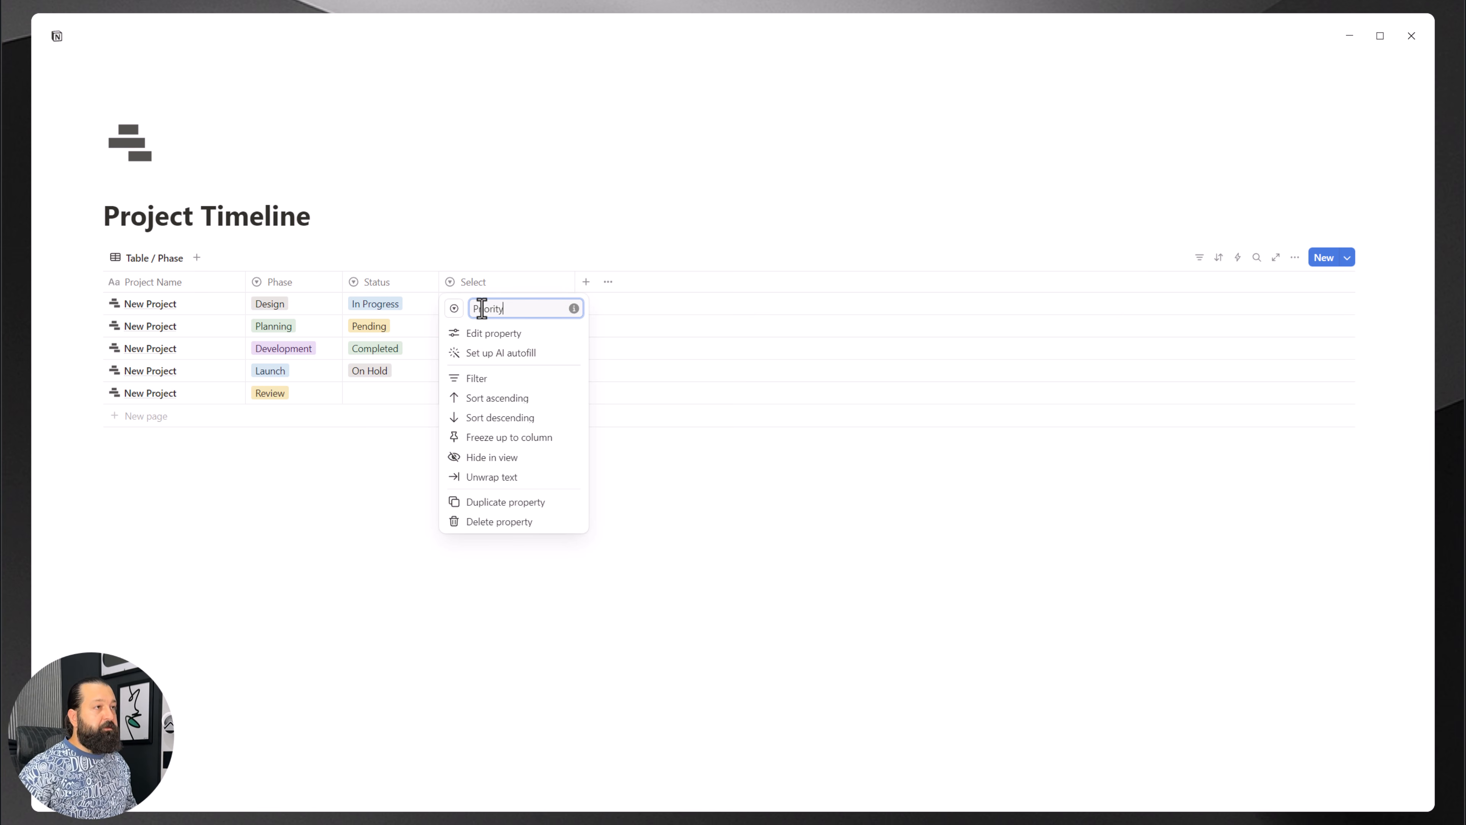
left_click(490, 210)
left_click(493, 321)
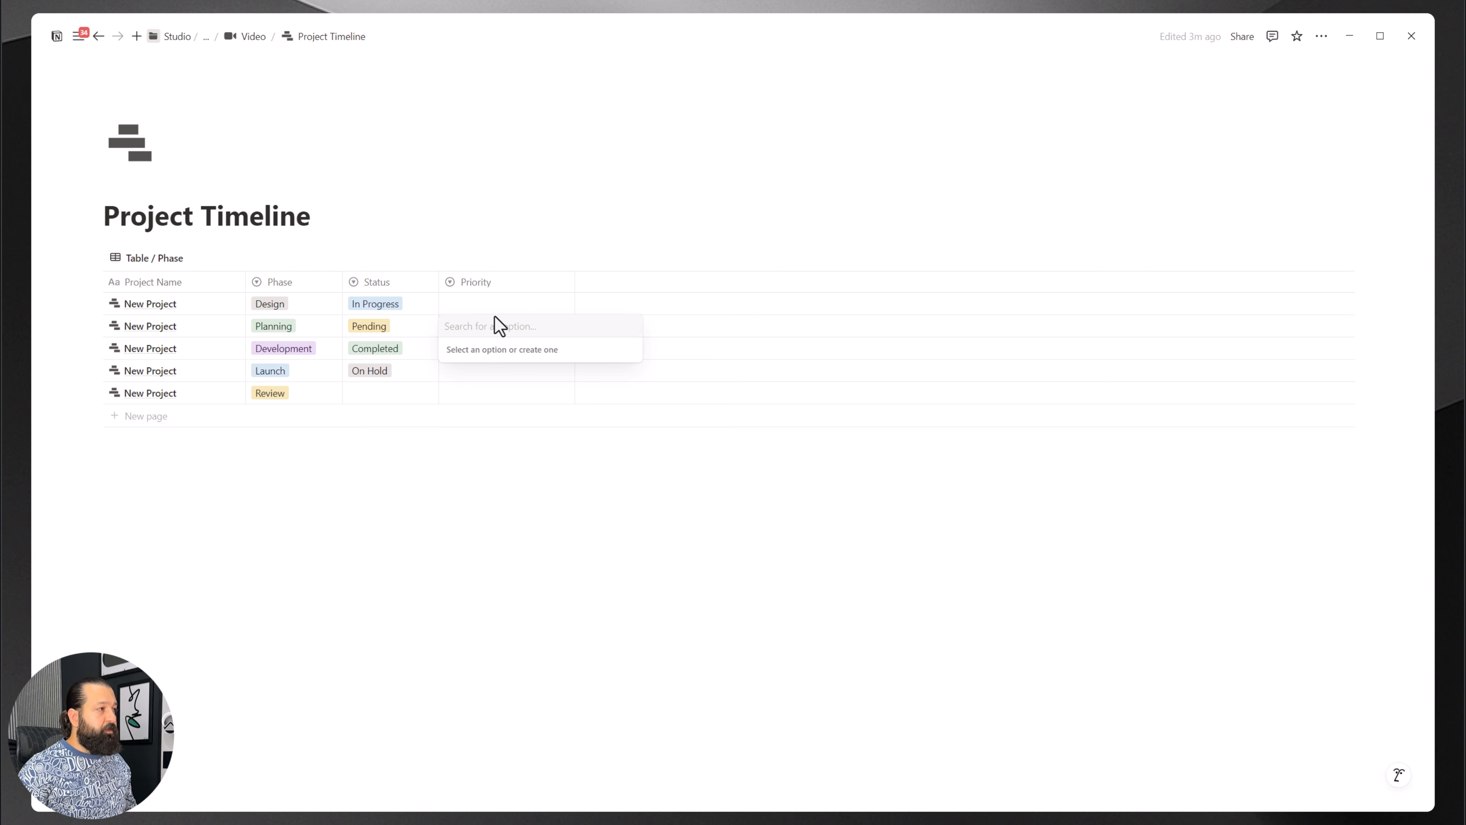
Step: Create the Priority options "High" for the second project row, "Medium" for the first and "Low" for the third
type("High")
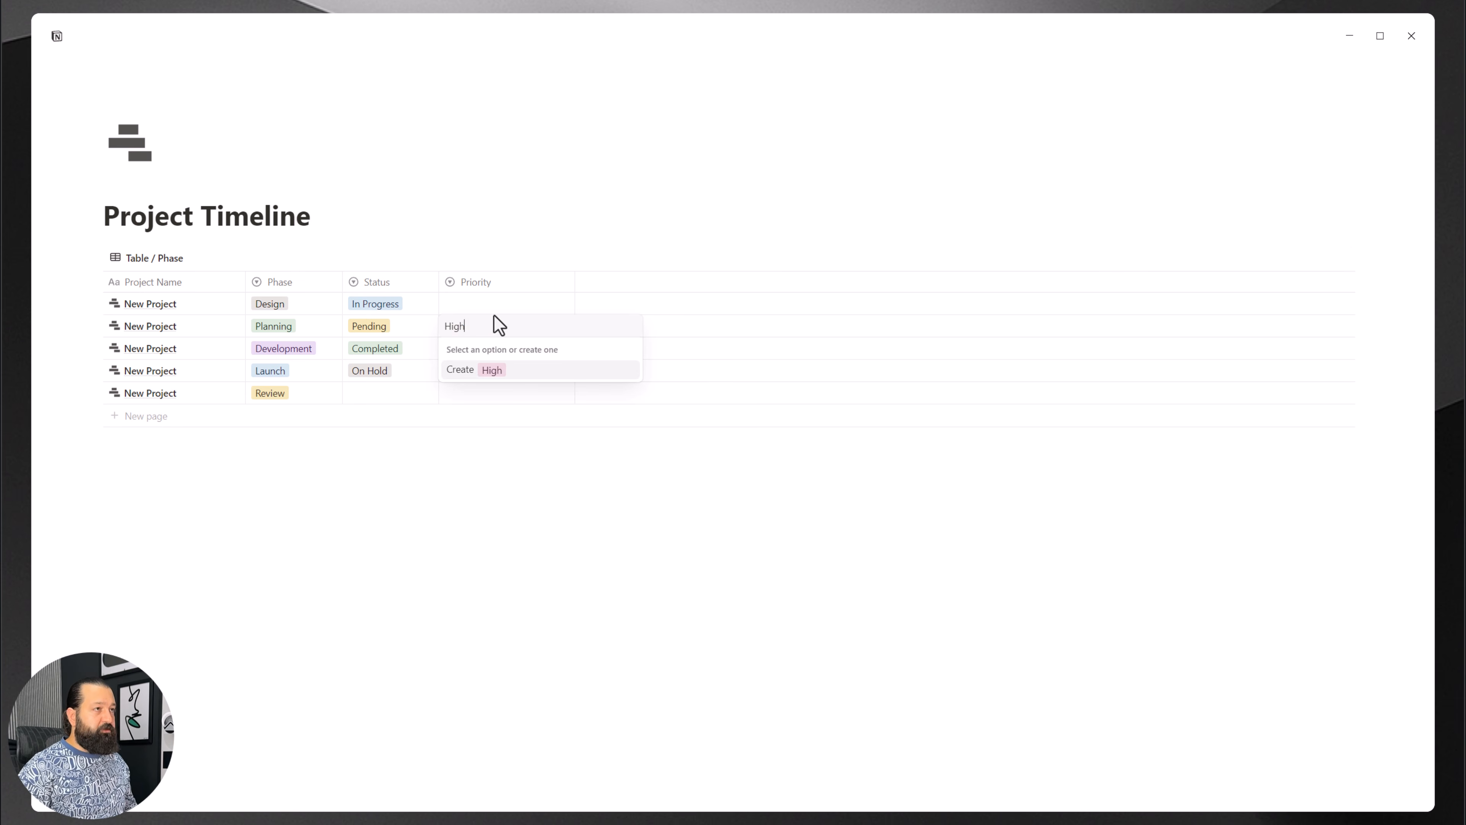
key("Return")
left_click(489, 306)
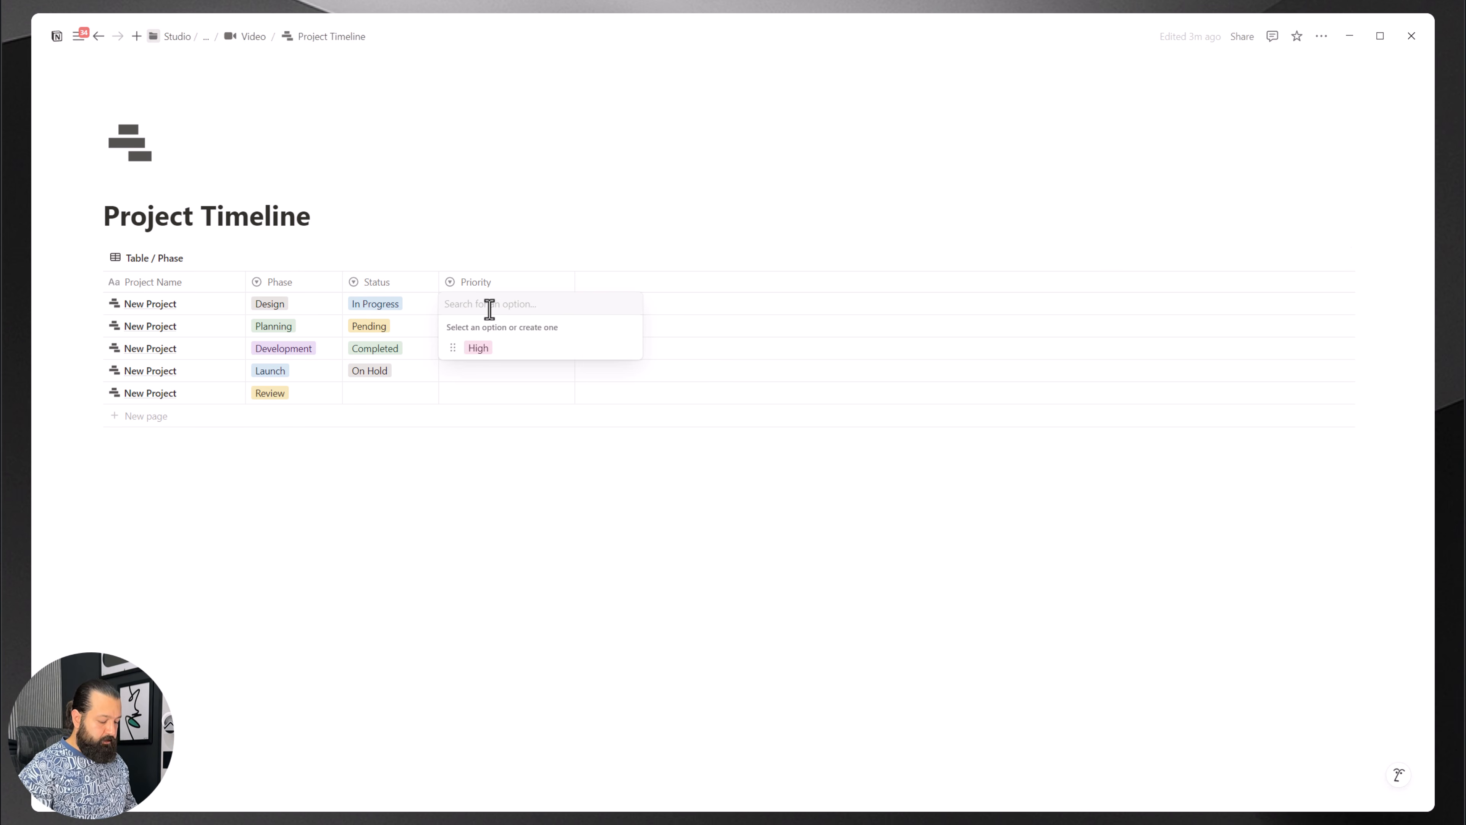
type("Medium")
key("Return")
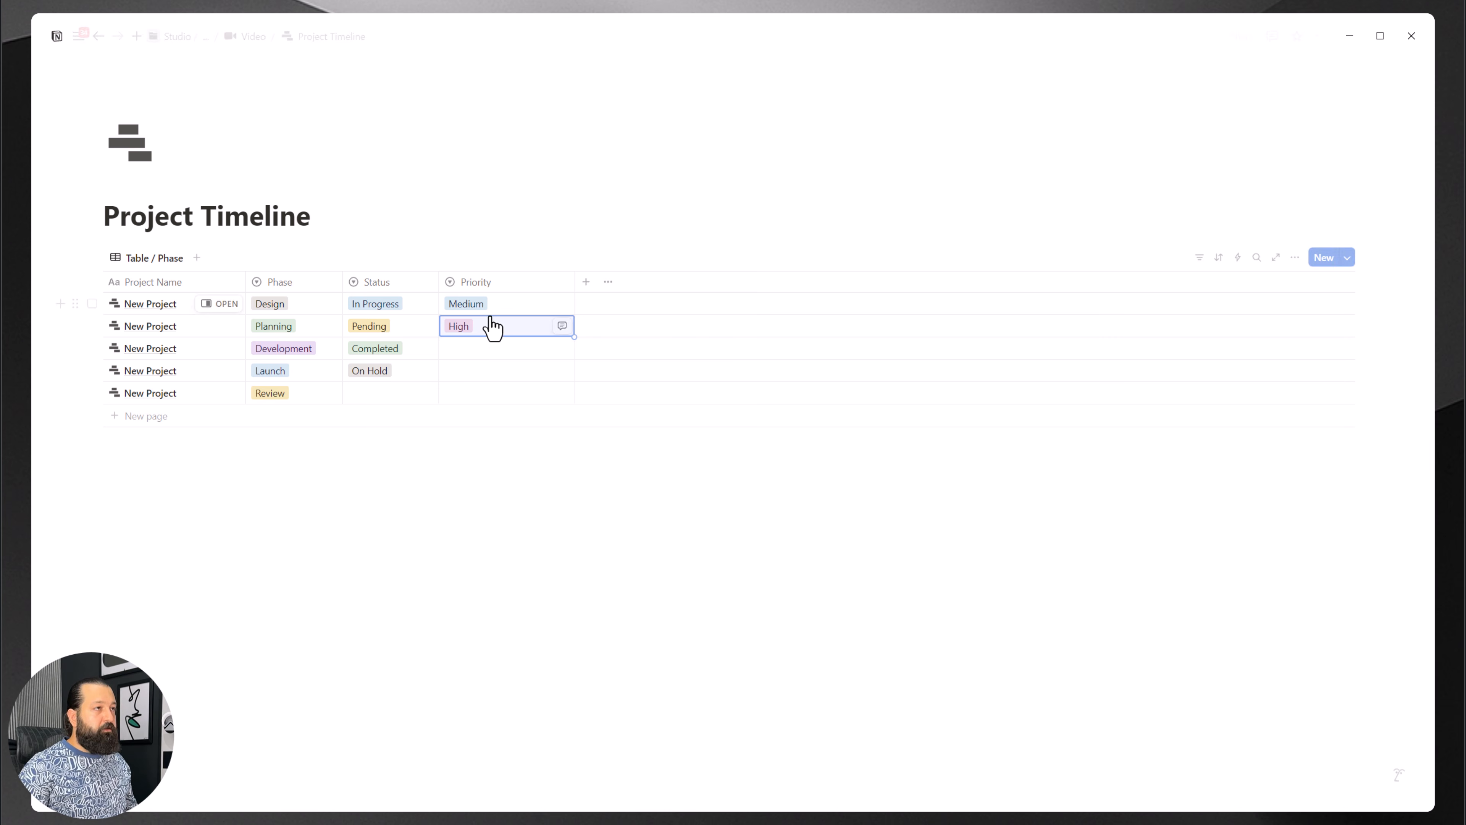
left_click(492, 348)
type("Low")
key("Return")
Step: Recolour the Priority options: Low green, Medium yellow and High red
left_click(491, 353)
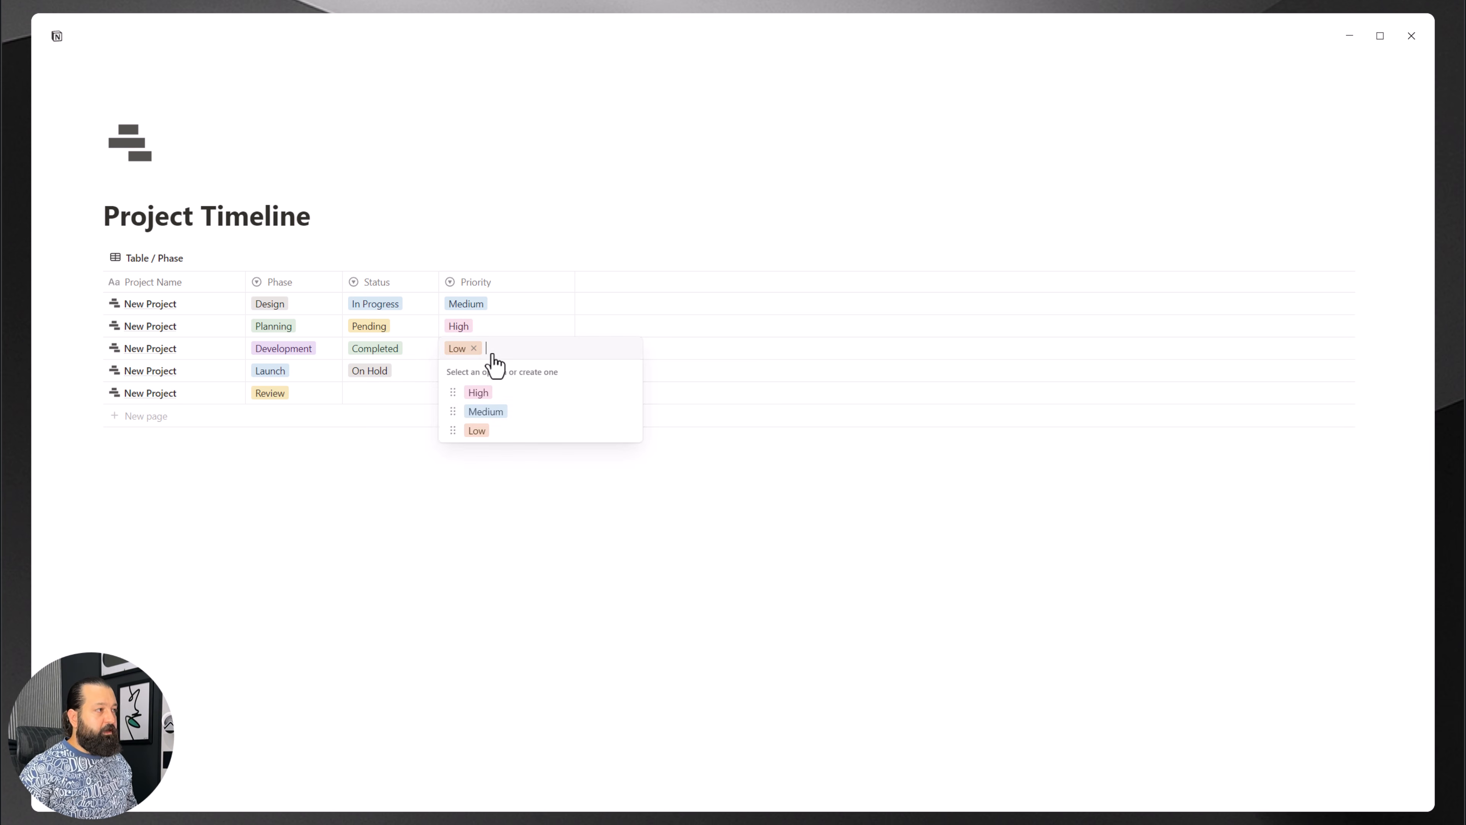
left_click(631, 430)
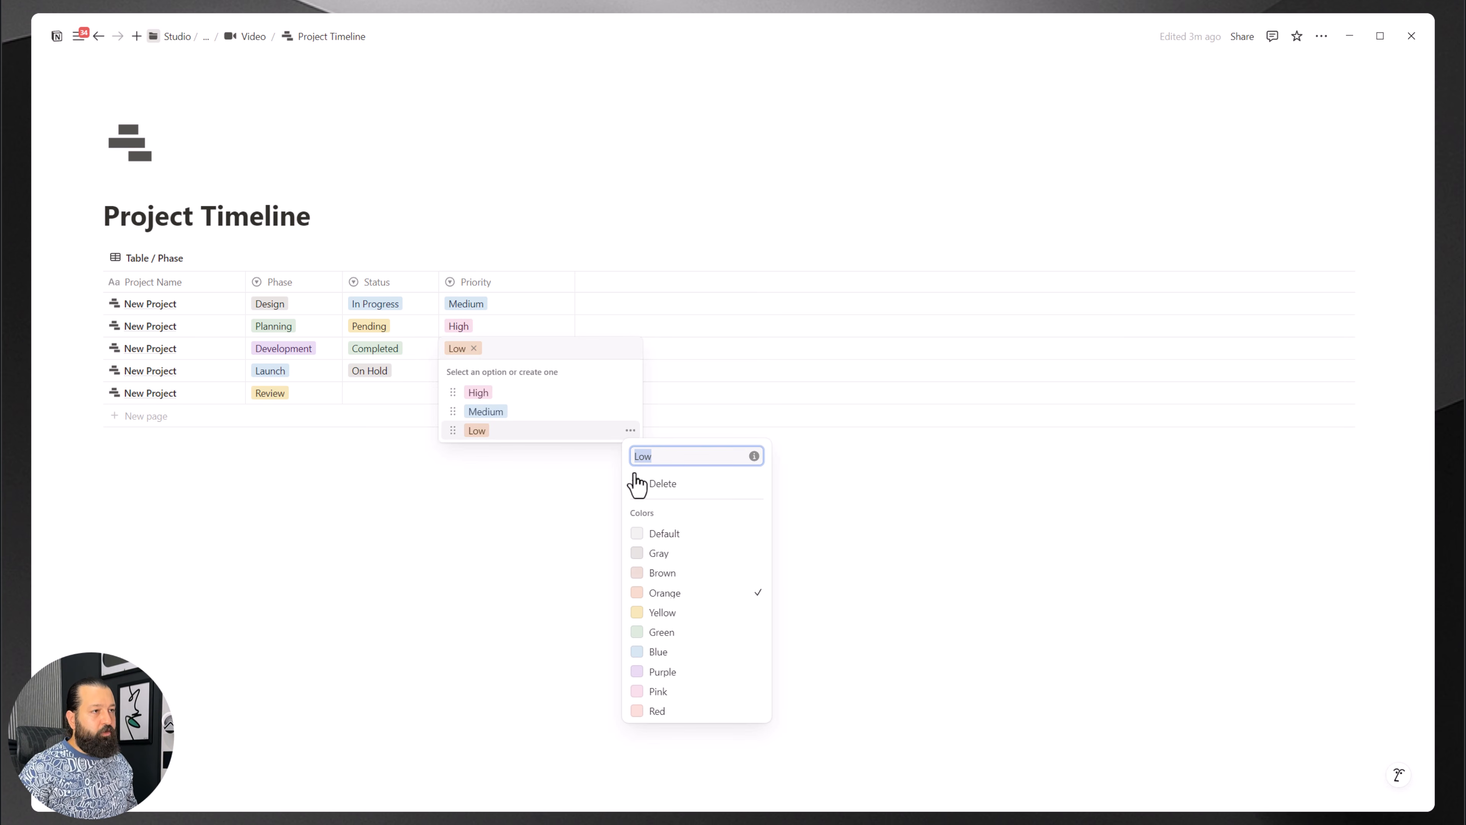
left_click(656, 628)
left_click(600, 421)
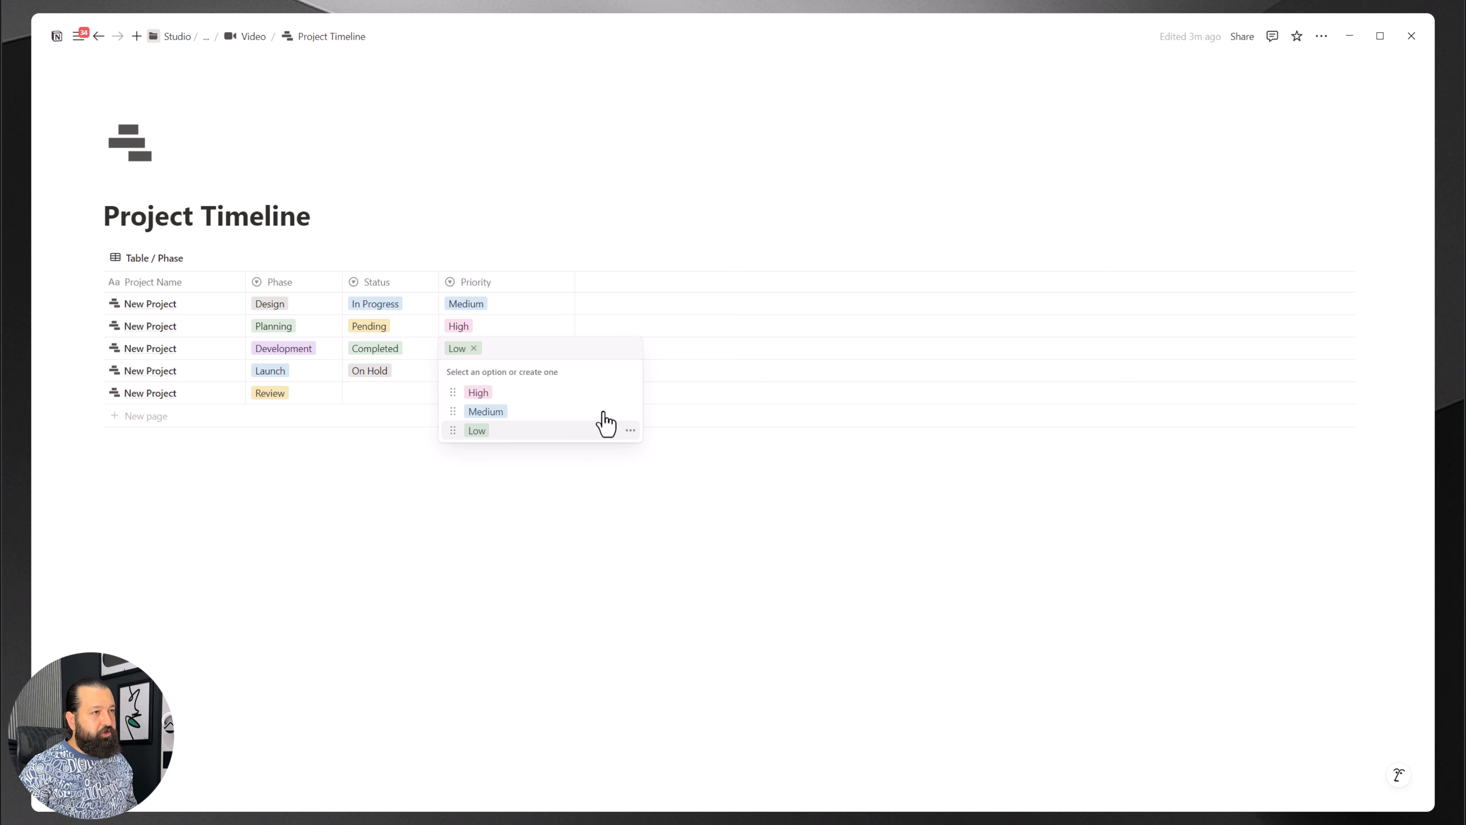
left_click(630, 411)
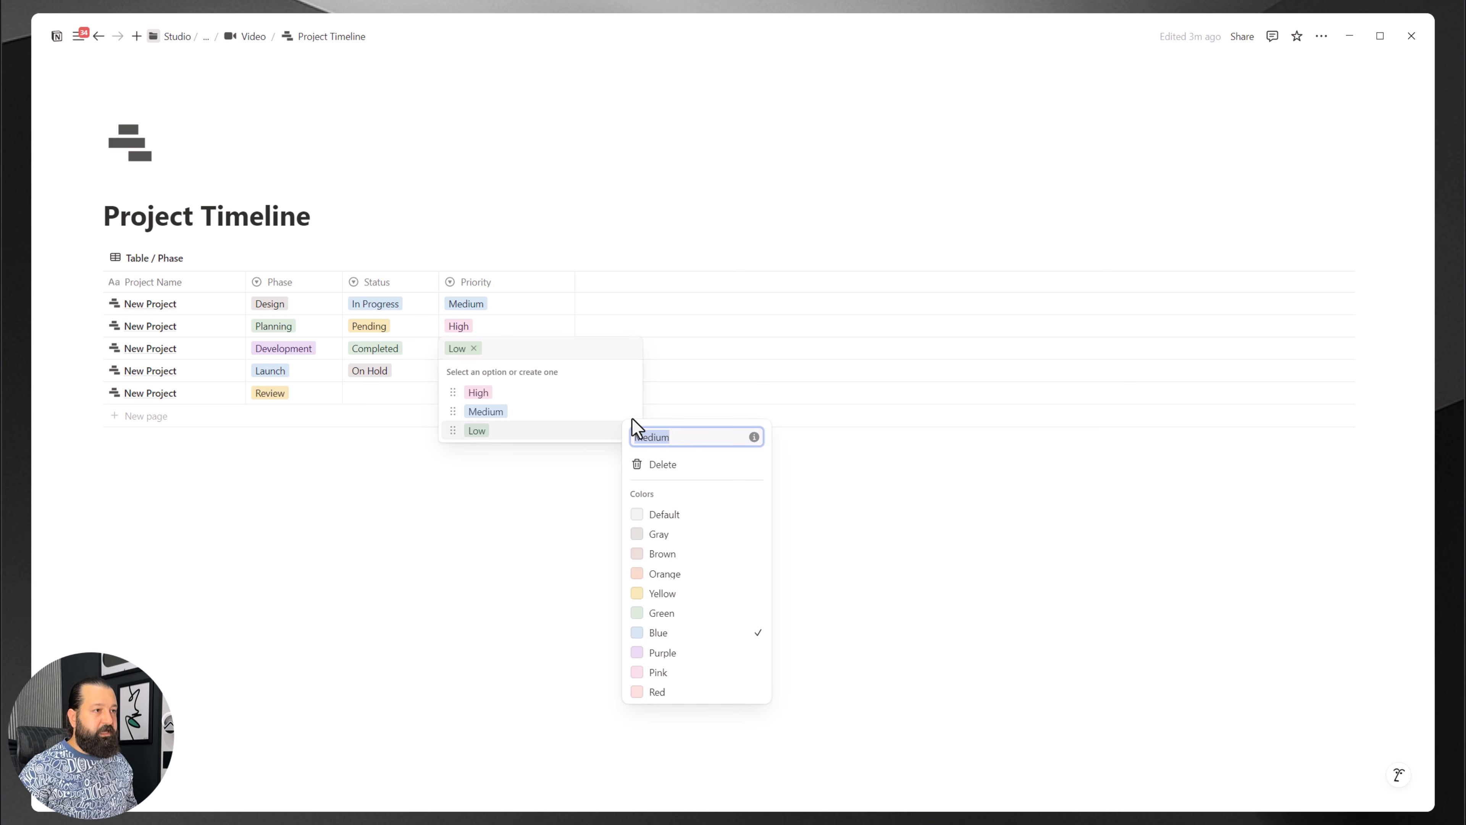
left_click(663, 593)
left_click(577, 429)
left_click(630, 393)
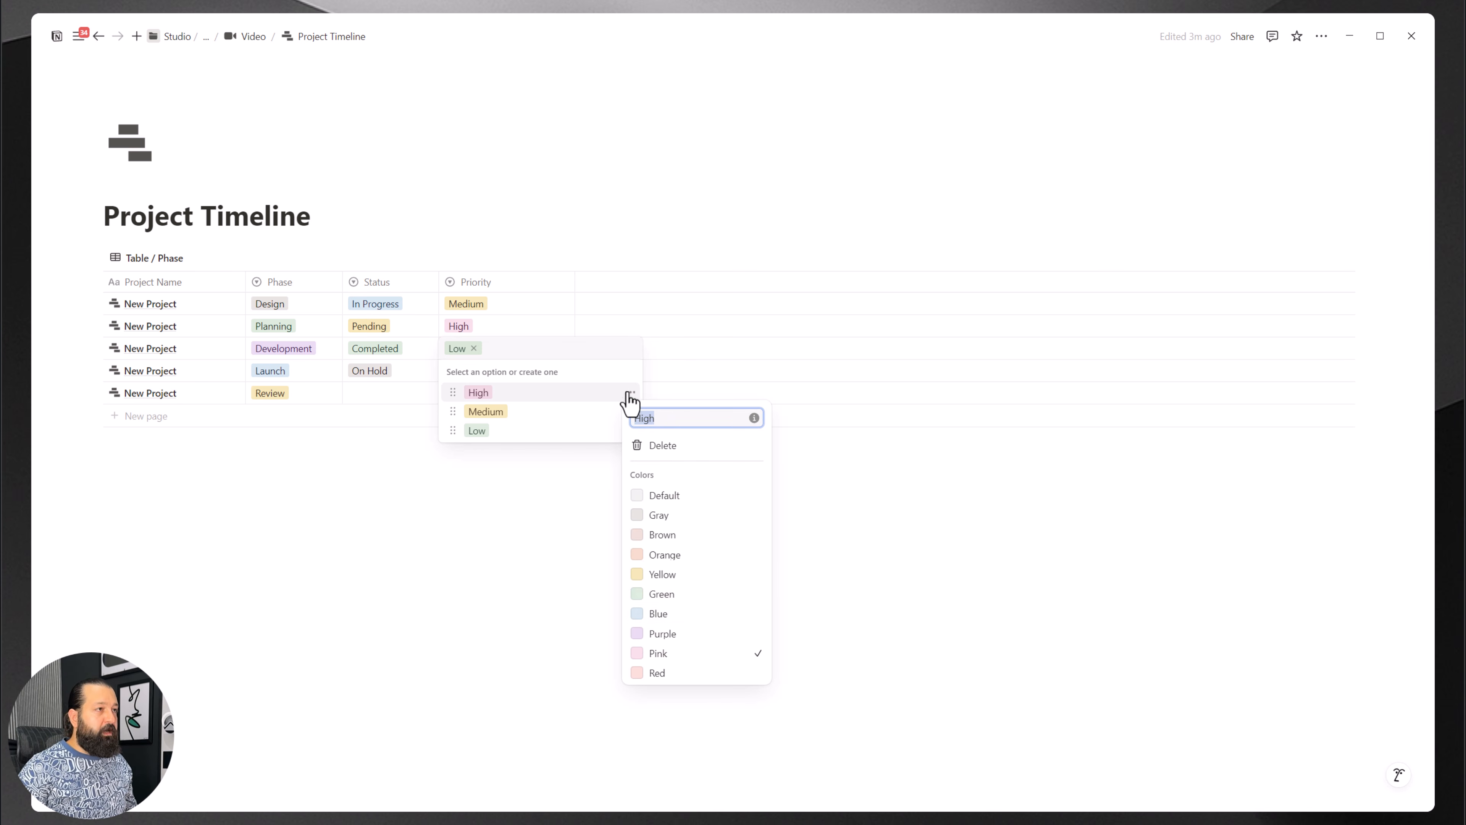
left_click(664, 673)
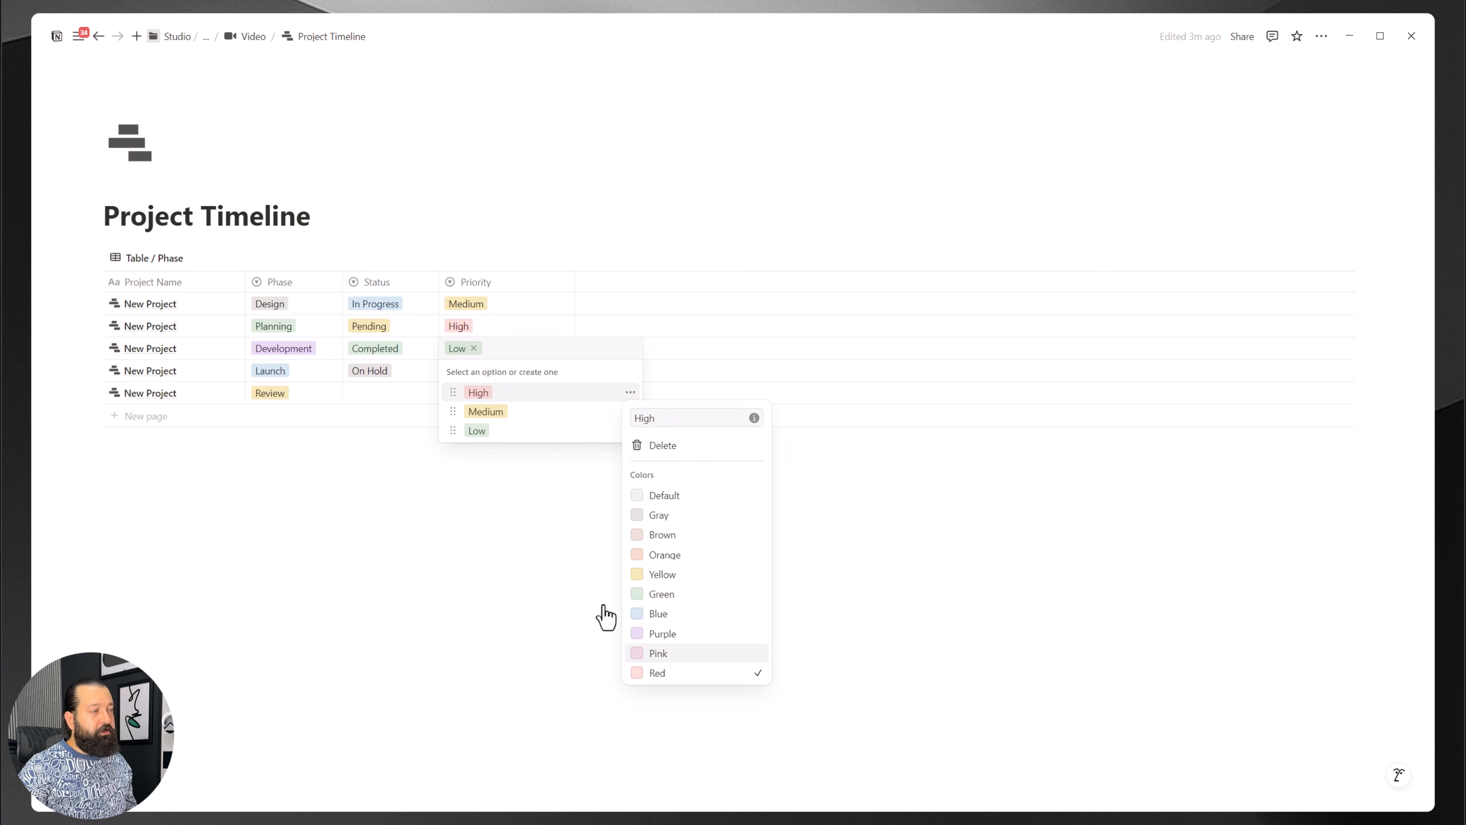
left_click(508, 560)
key("Escape")
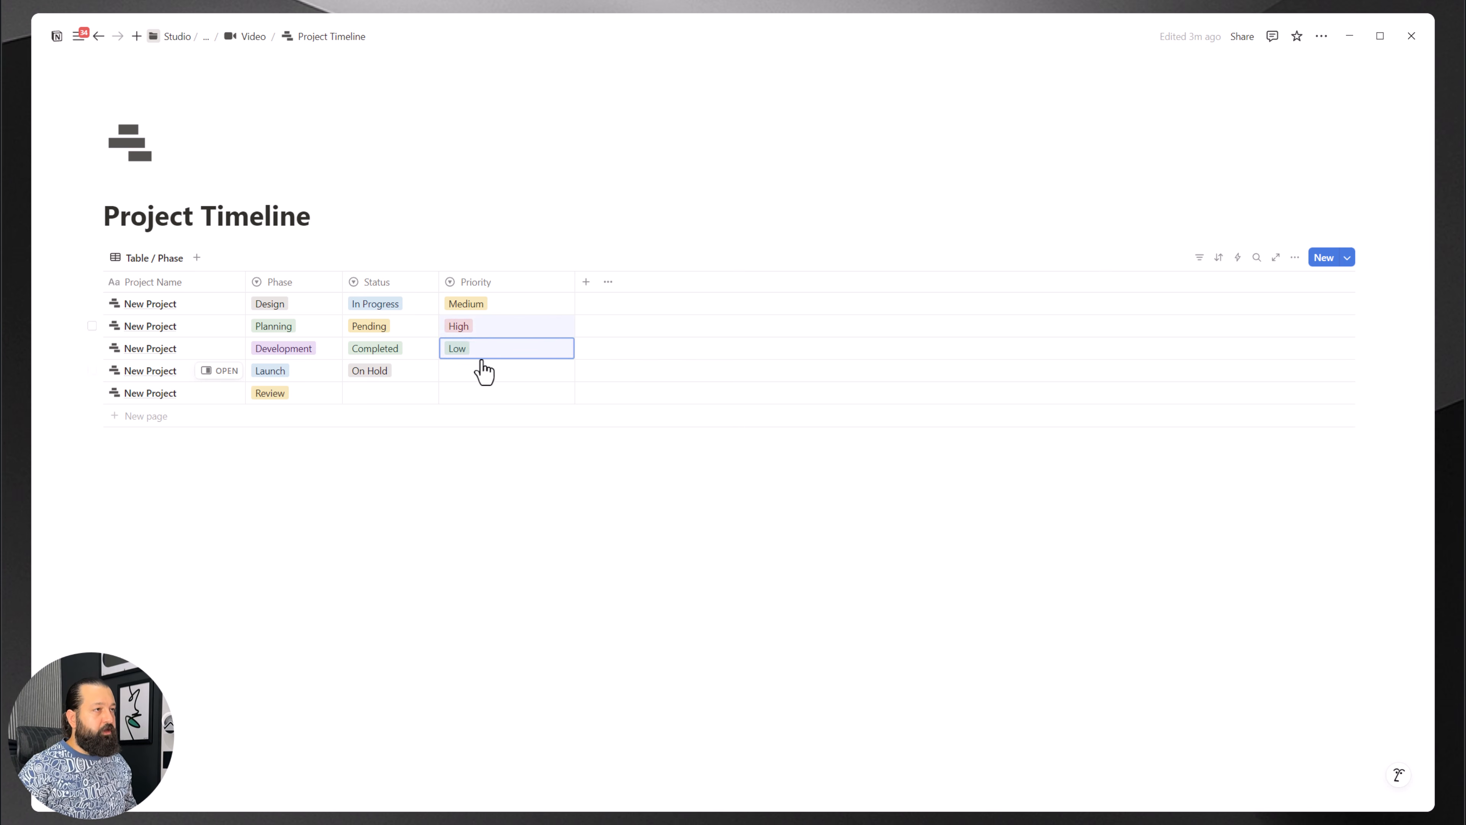
Step: Copy the High and Low priorities of the second and third project rows into the fourth and fifth rows
key("Down")
key("Down")
key("Up")
key("Up")
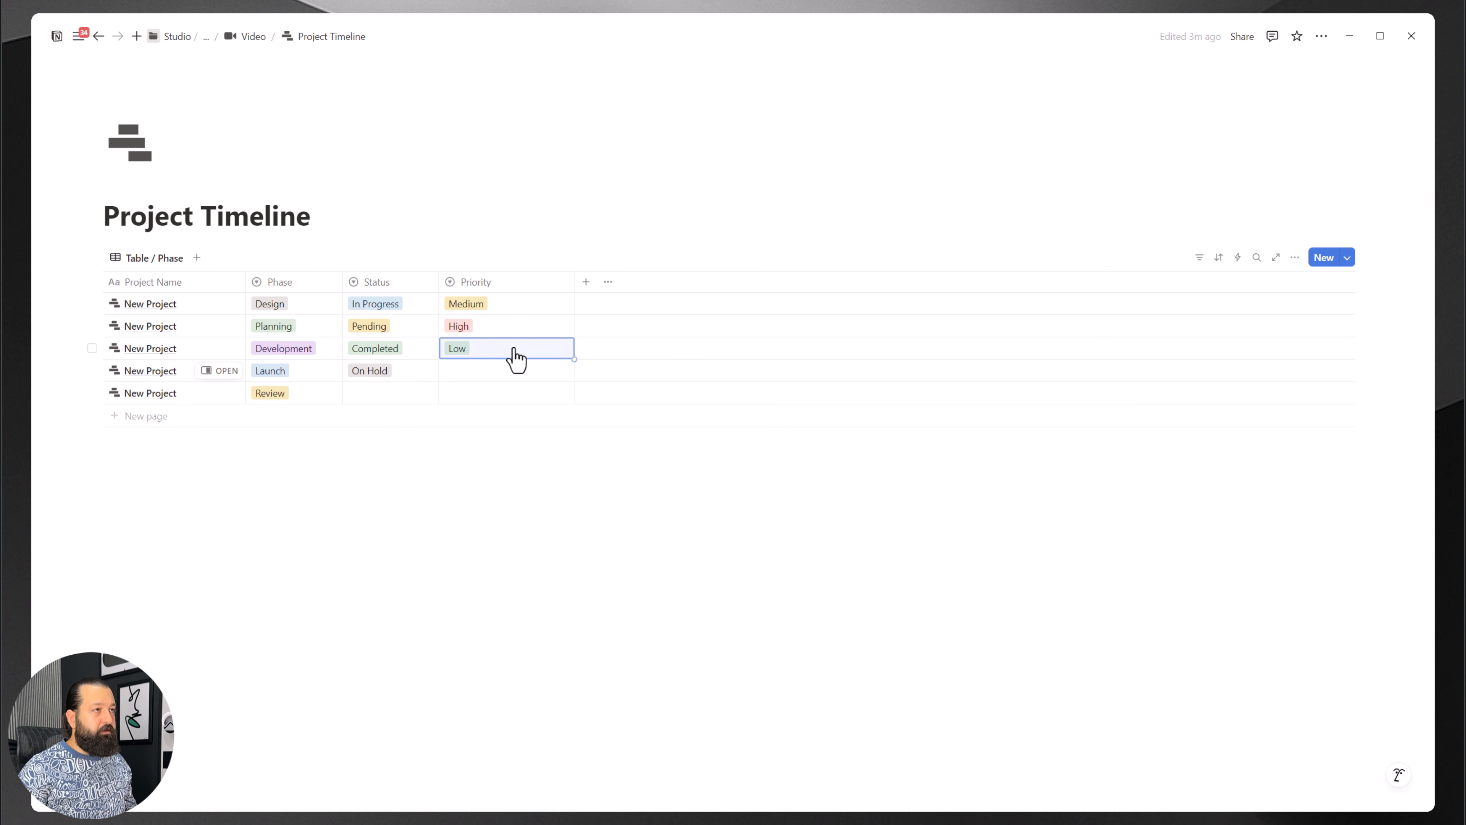
key("ctrl+c")
left_click_drag(482, 368, 483, 392)
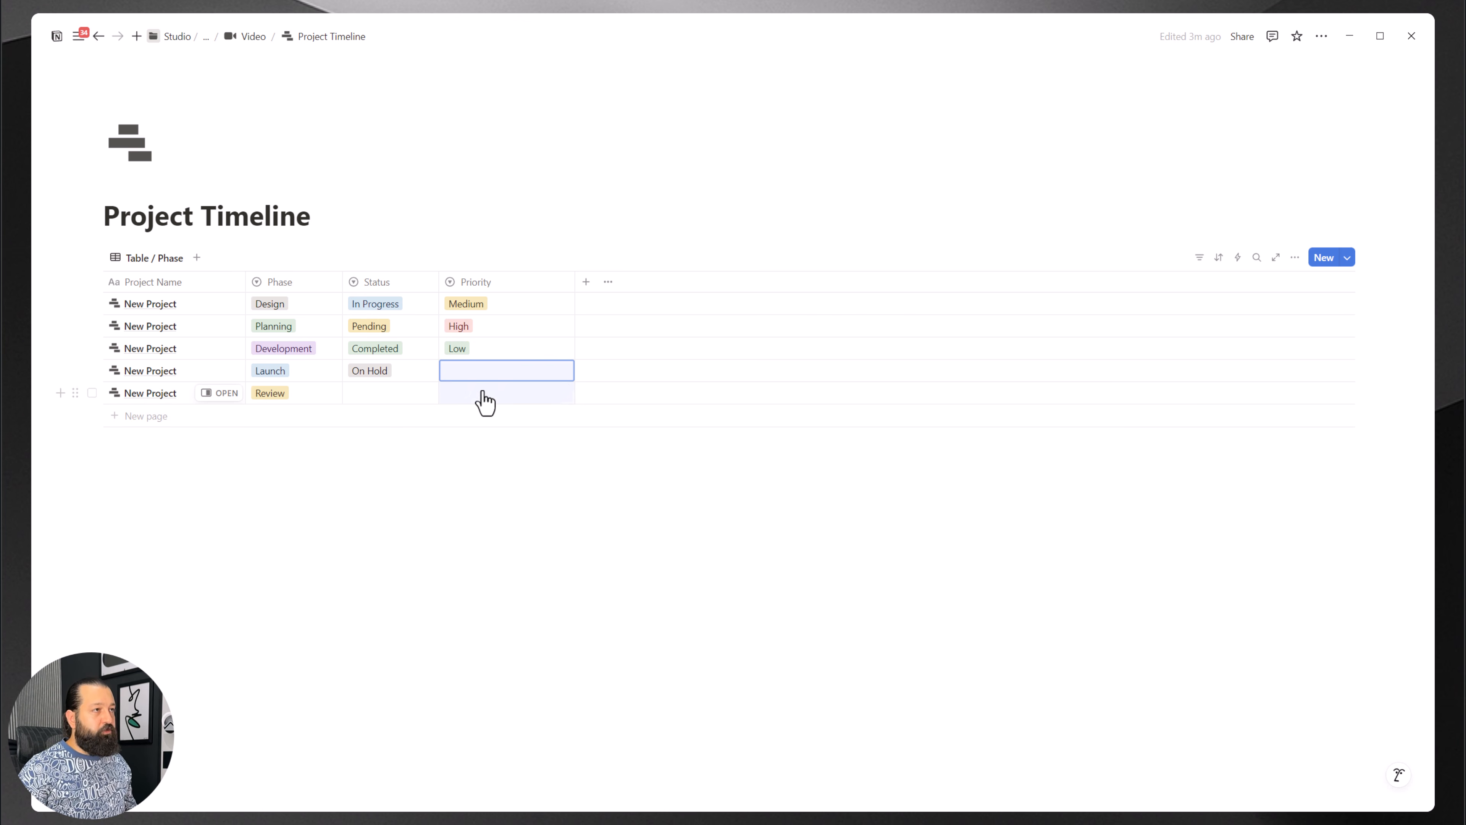
key("ctrl+v")
Step: Set the fifth project row's Status to Pending
left_click(389, 399)
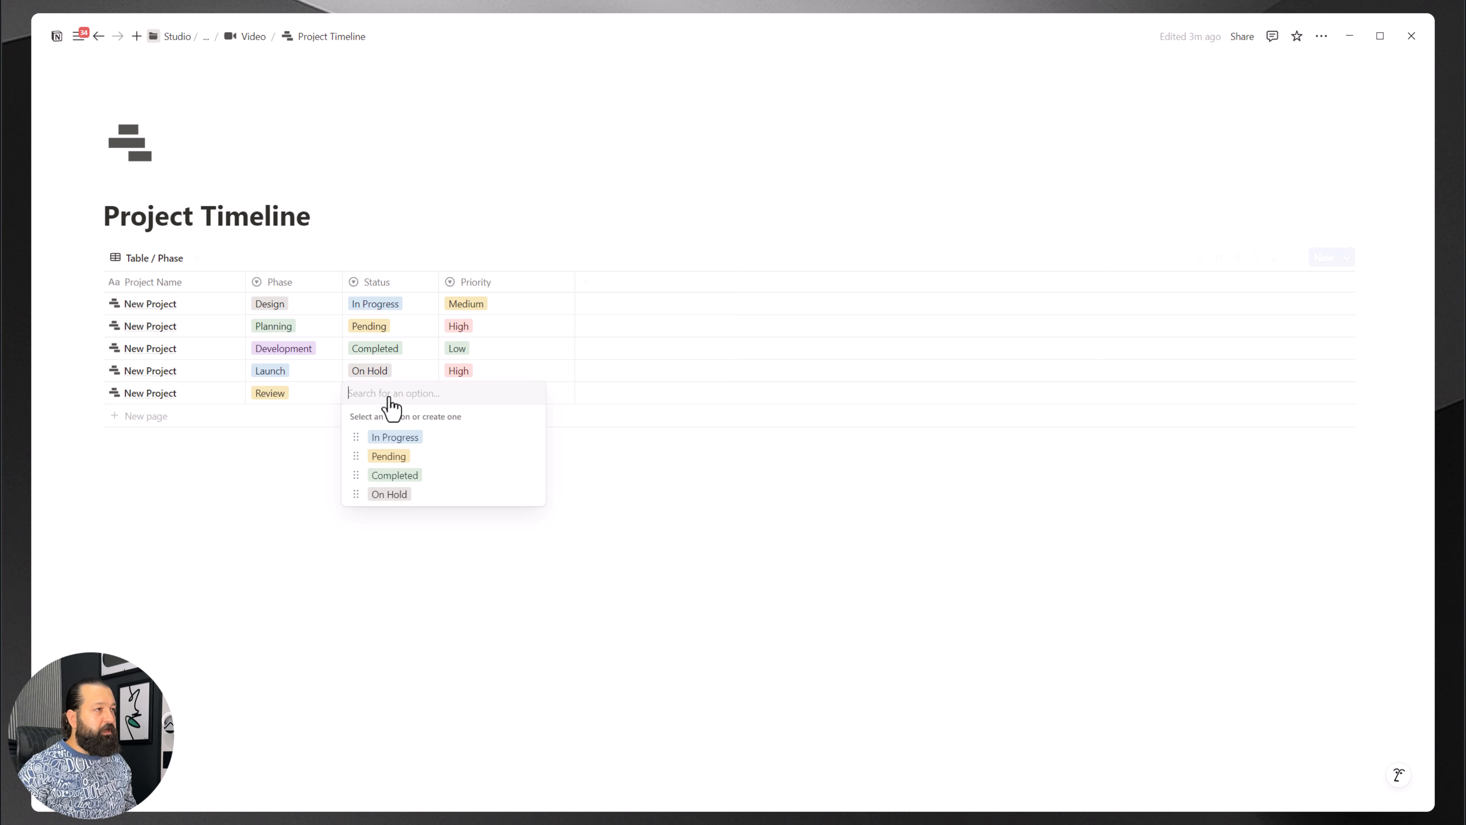
left_click(410, 465)
left_click(409, 561)
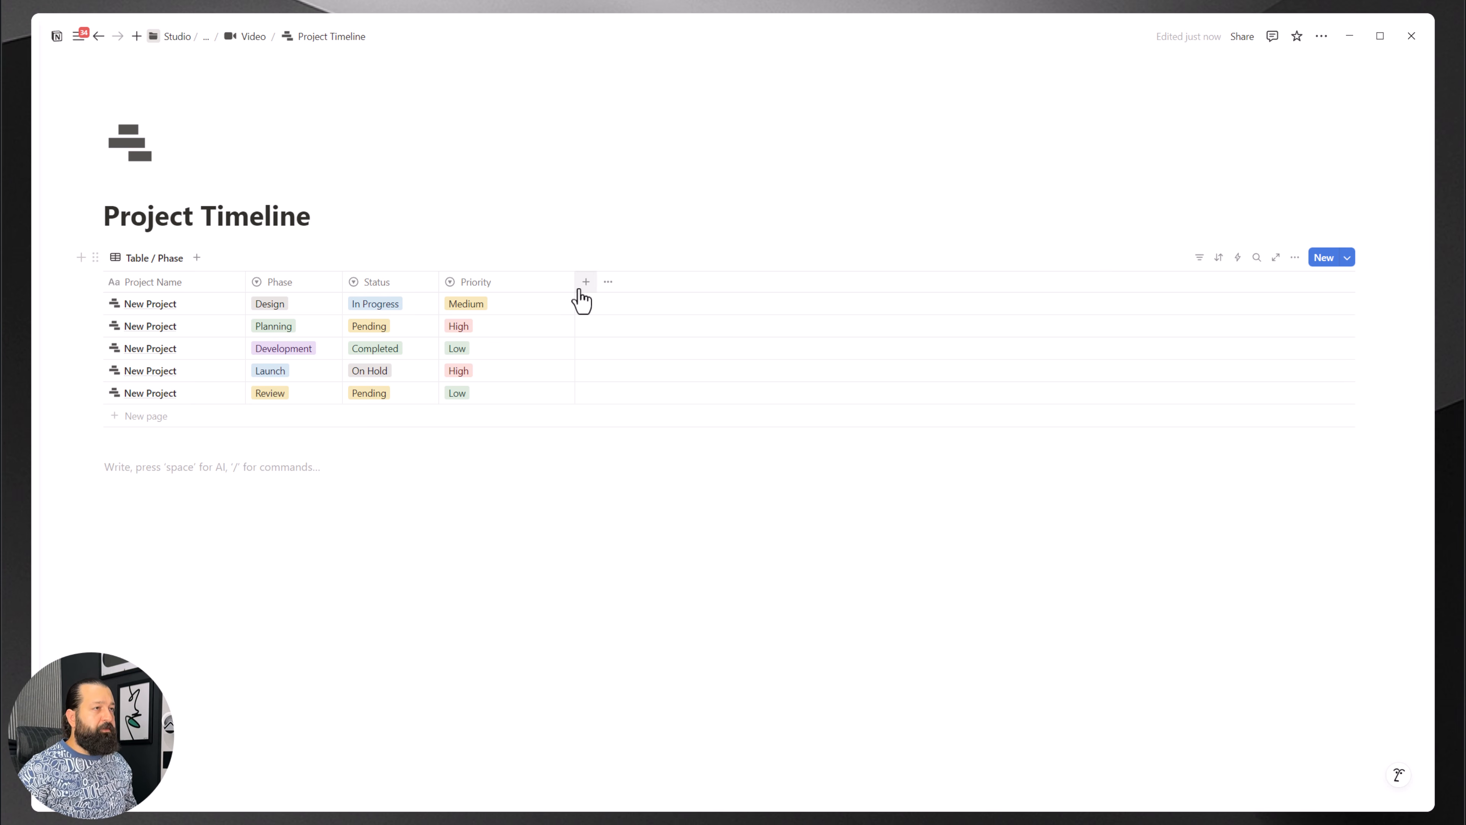
Step: Narrow the Priority column to fit its option labels
left_click(586, 282)
key("Escape")
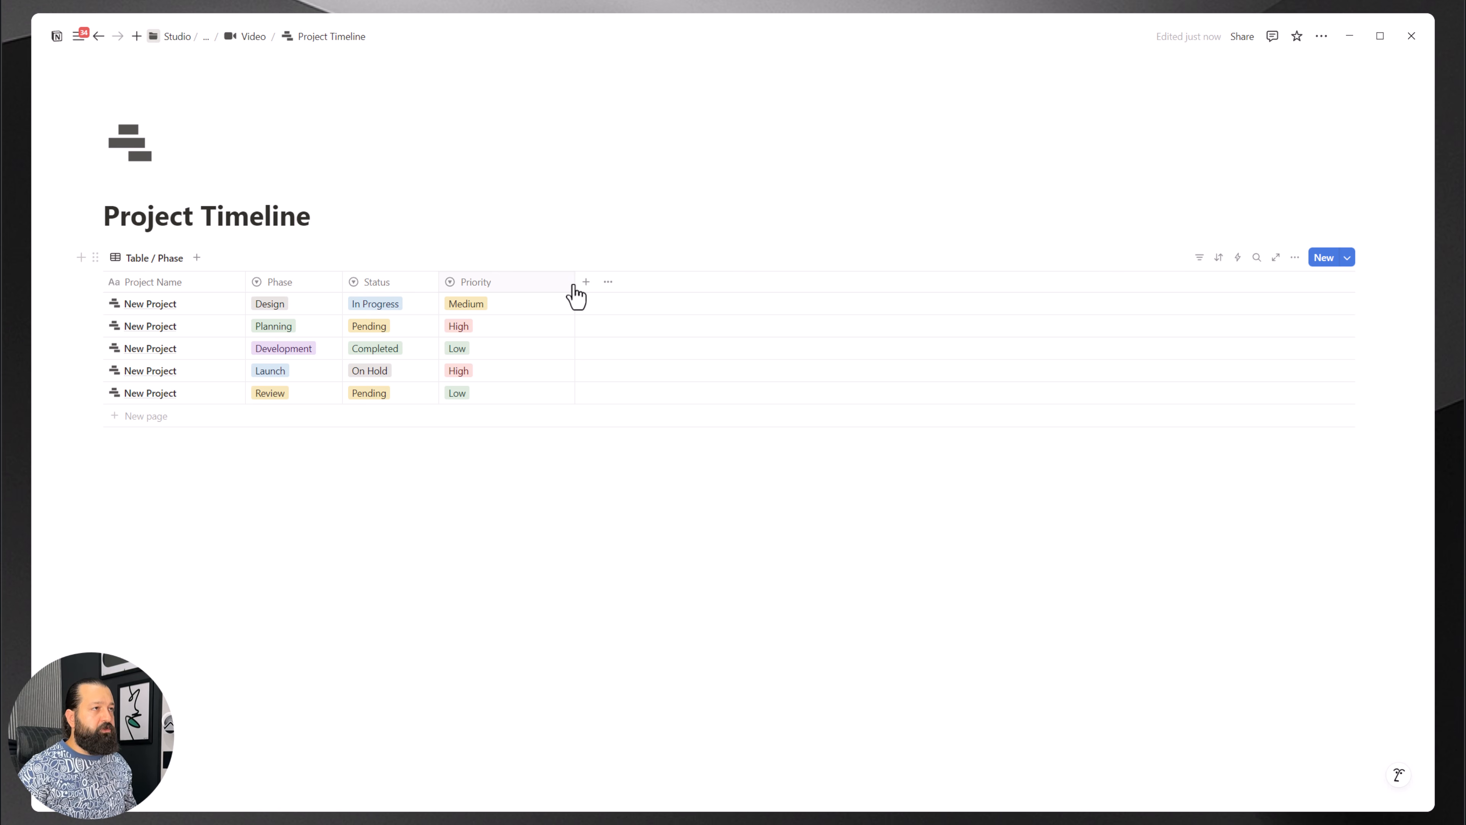
left_click_drag(574, 281, 537, 281)
Step: Add a Number property named "Progress" to the table and show it as a ring
left_click(549, 283)
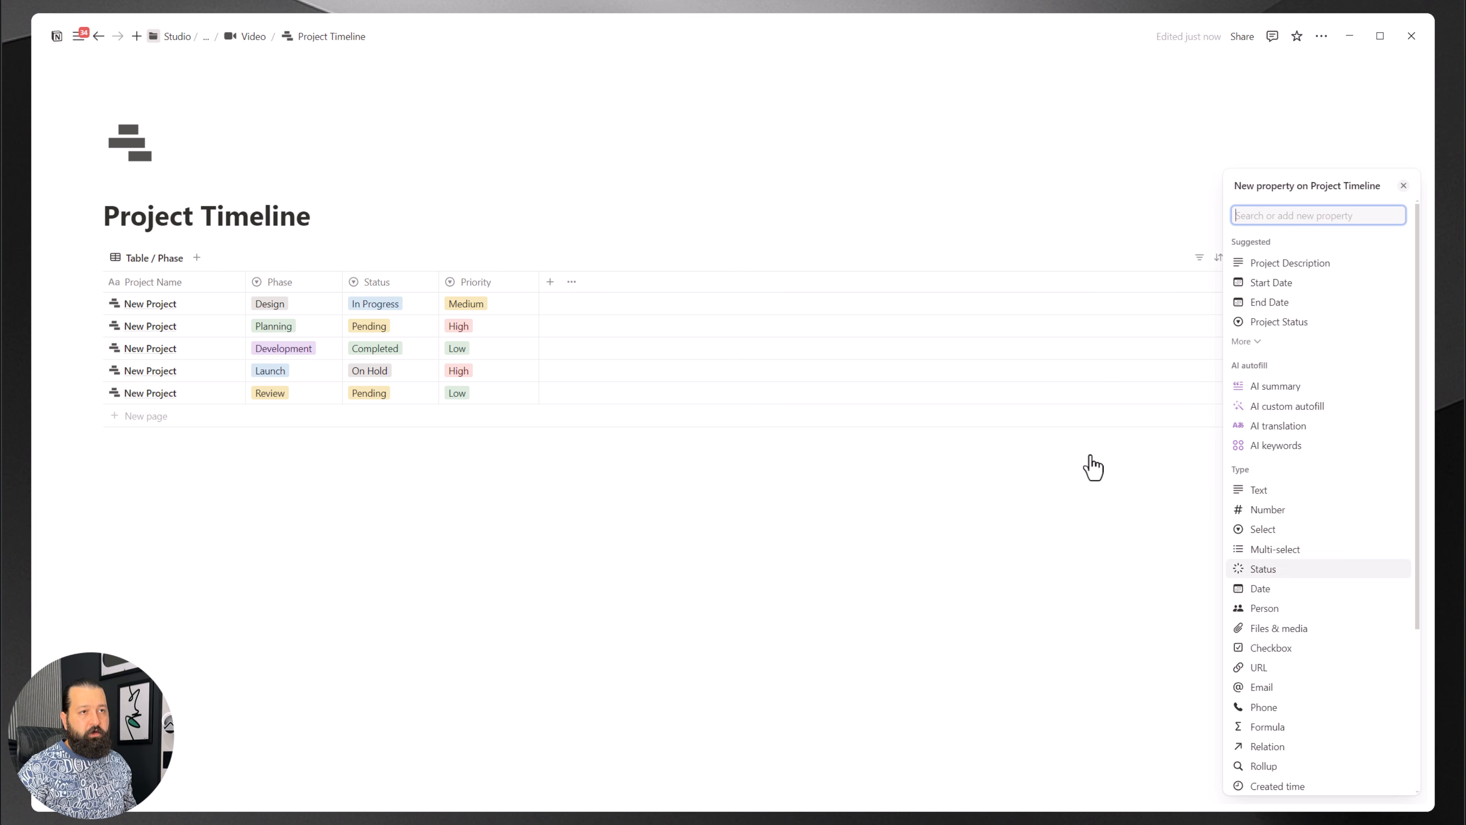
left_click(1274, 514)
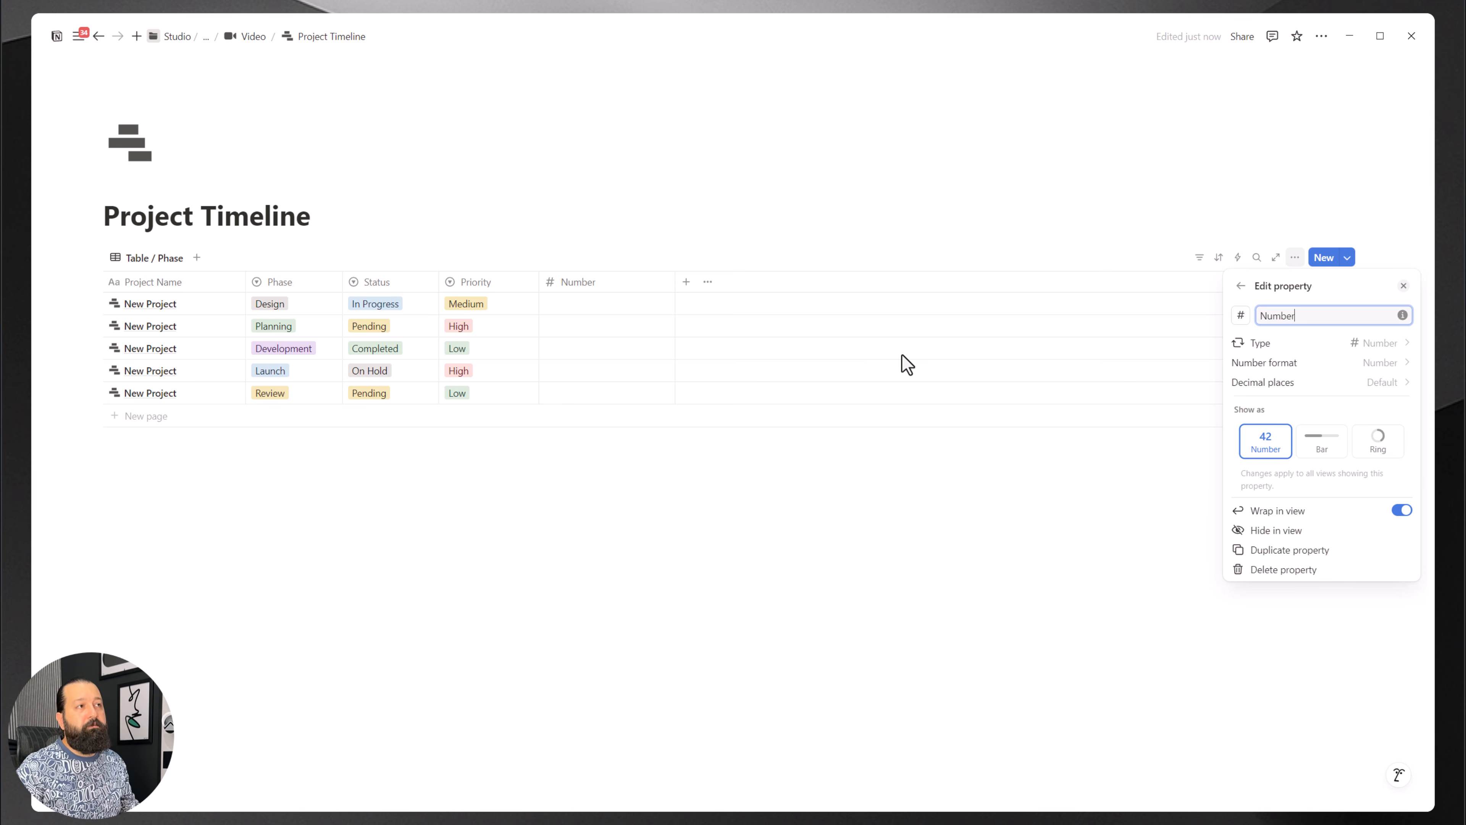
left_click(1381, 446)
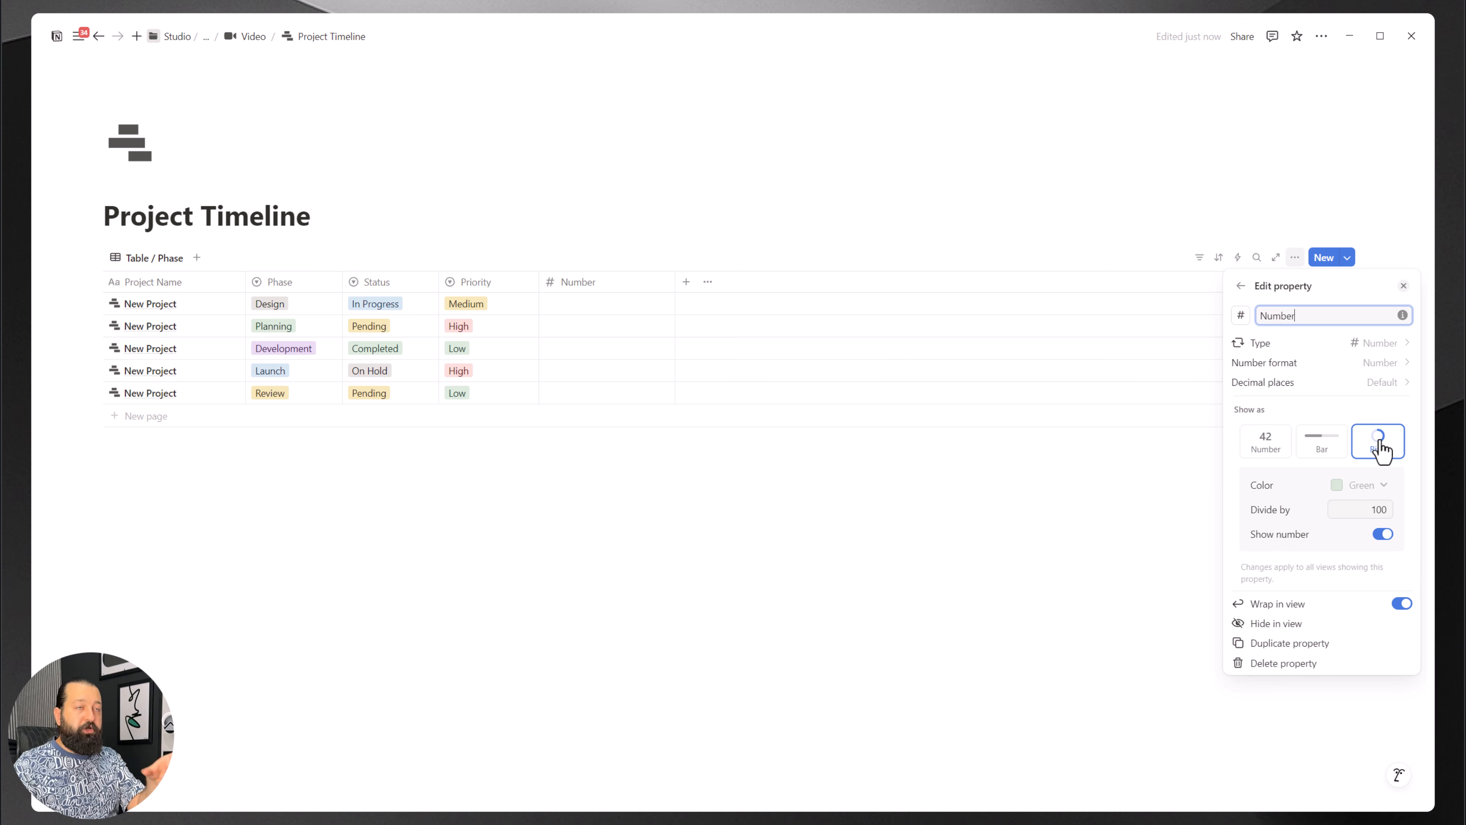
left_click(1351, 504)
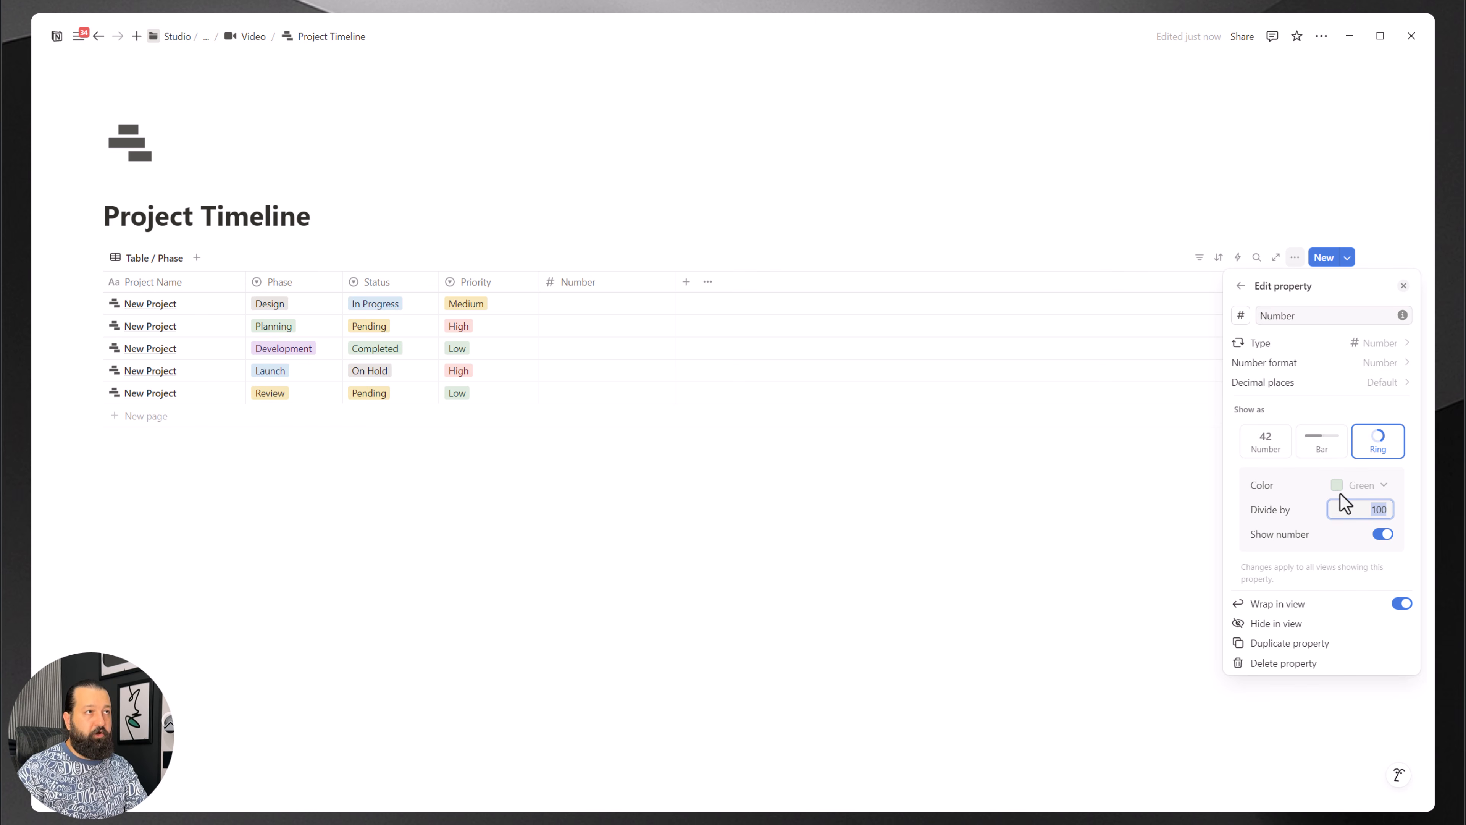
left_click(1287, 315)
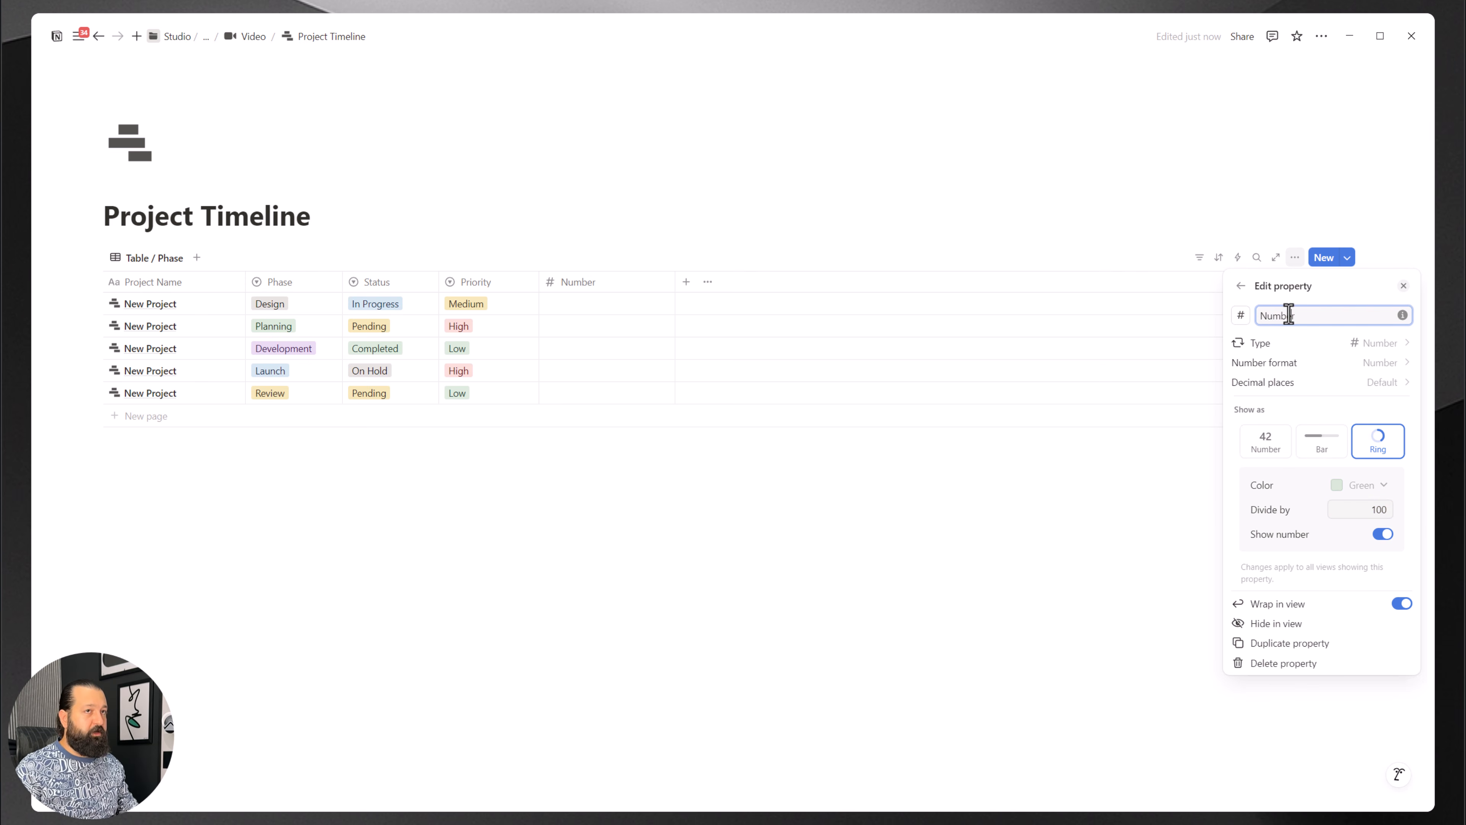
type("Progress")
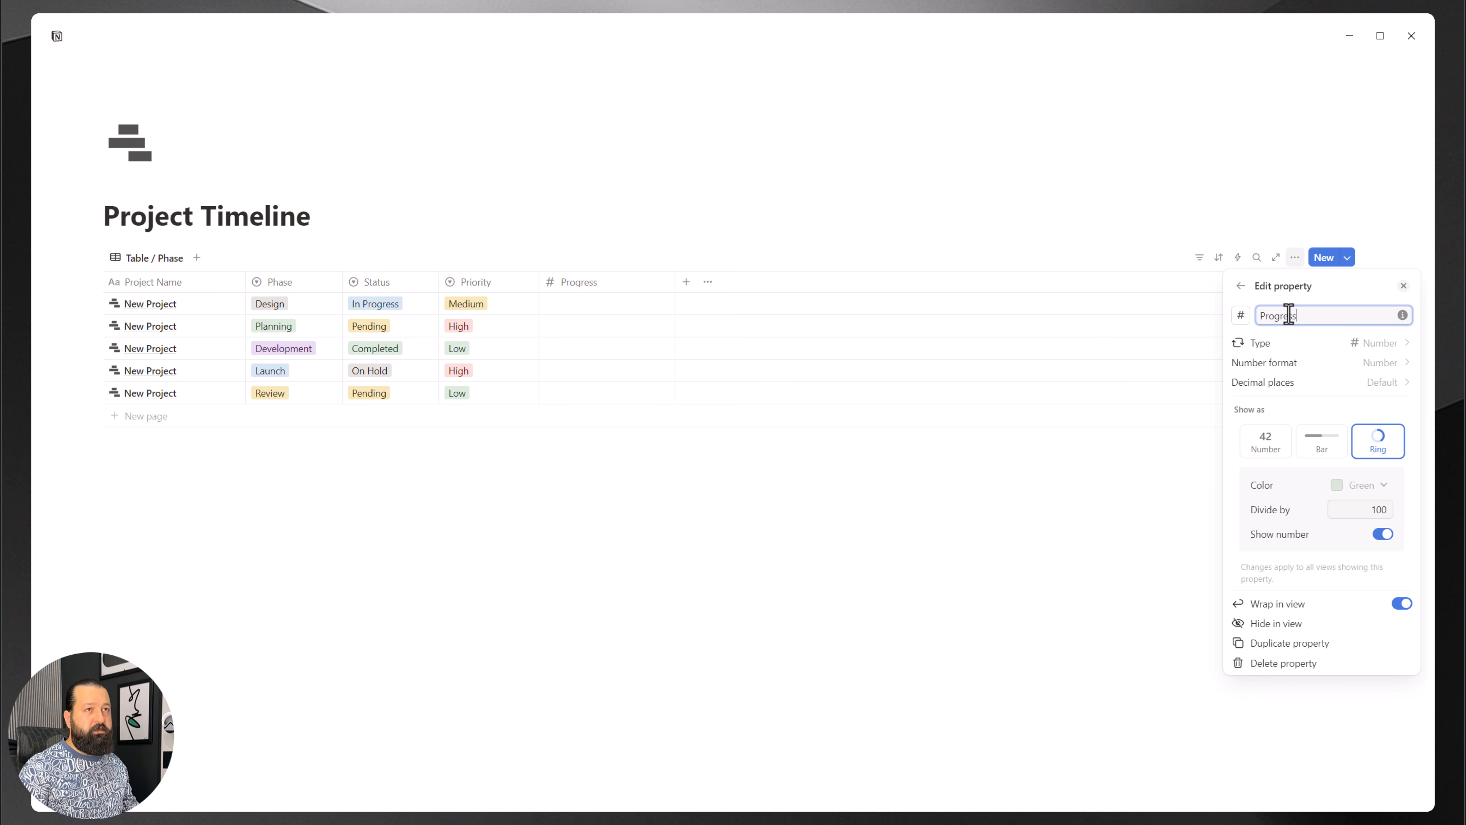
left_click(815, 319)
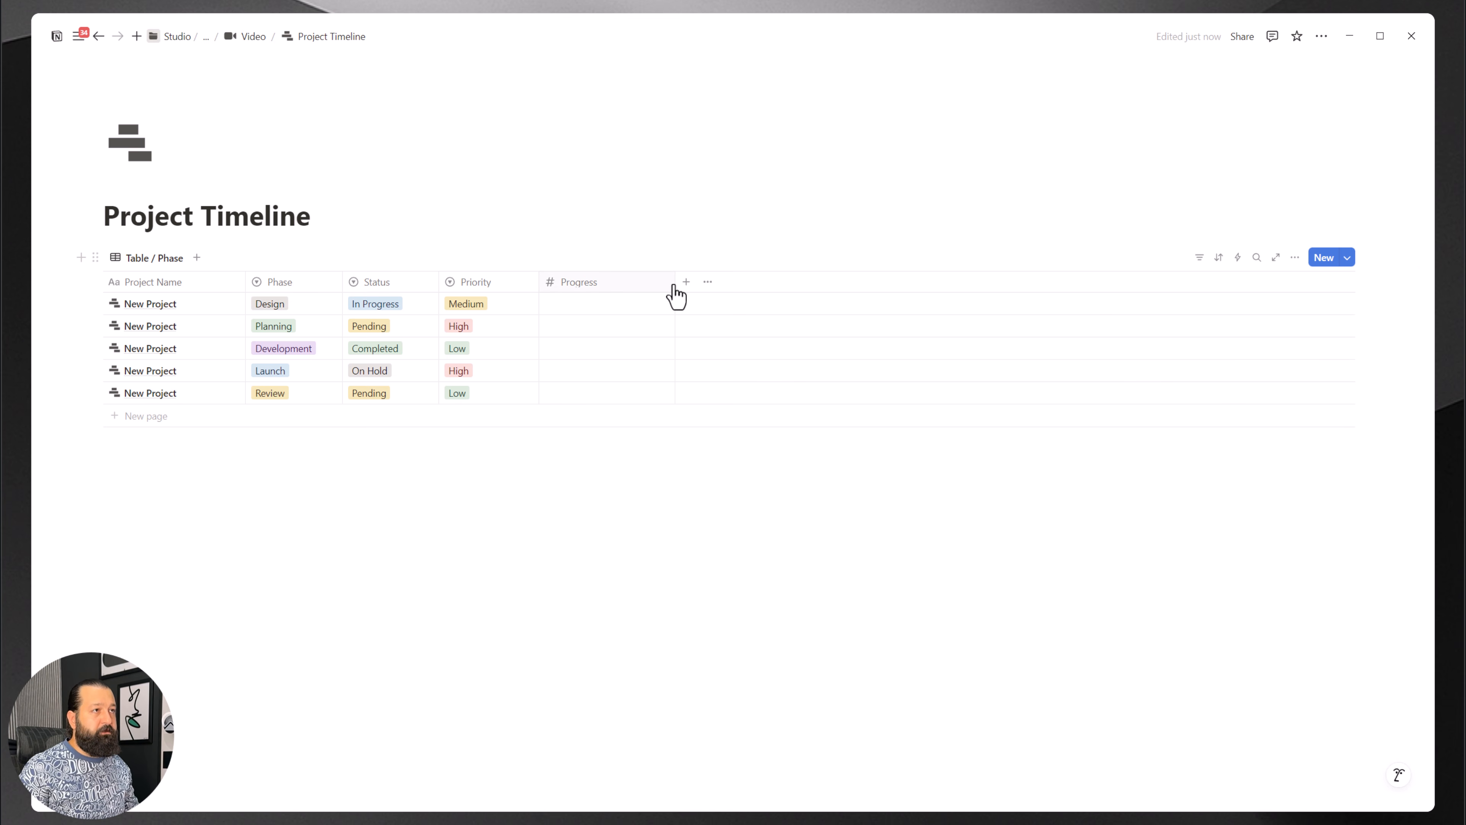
Step: Narrow the Progress column and enter 10 as the first project row's Progress
left_click_drag(676, 296, 607, 288)
left_click(584, 306)
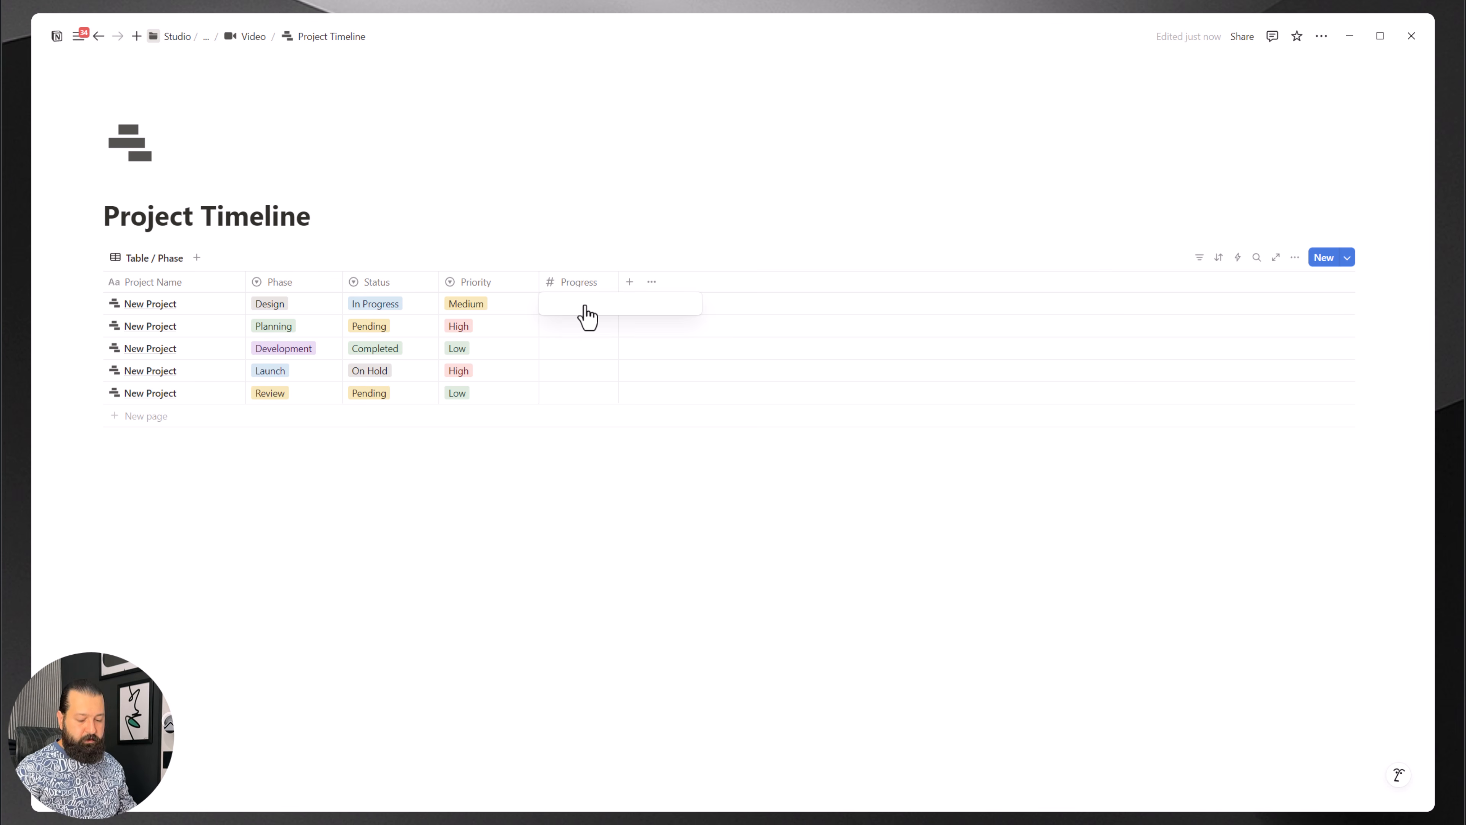
key("Escape")
left_click(589, 285)
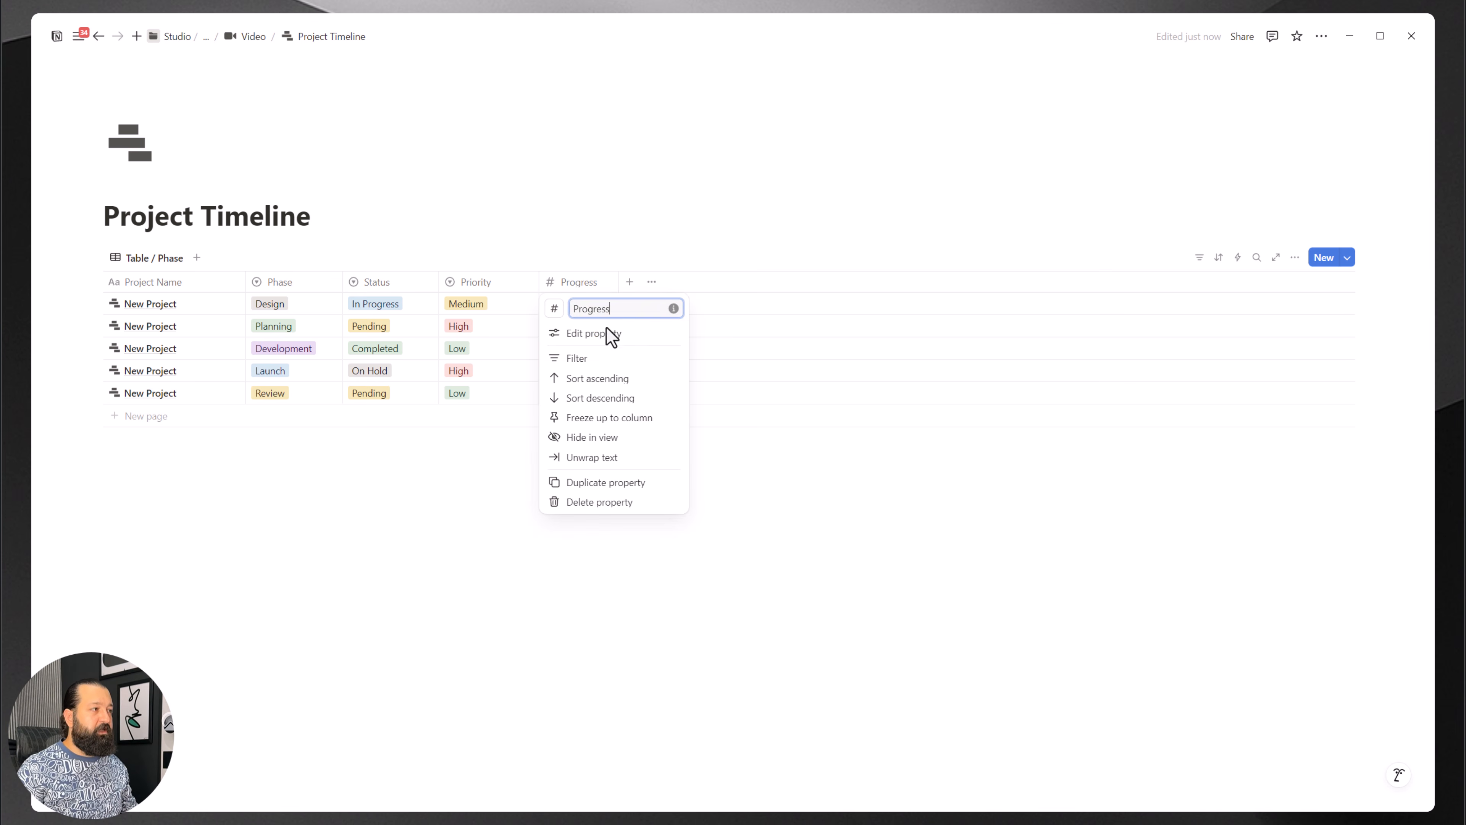
left_click(598, 358)
left_click(589, 317)
key("Escape")
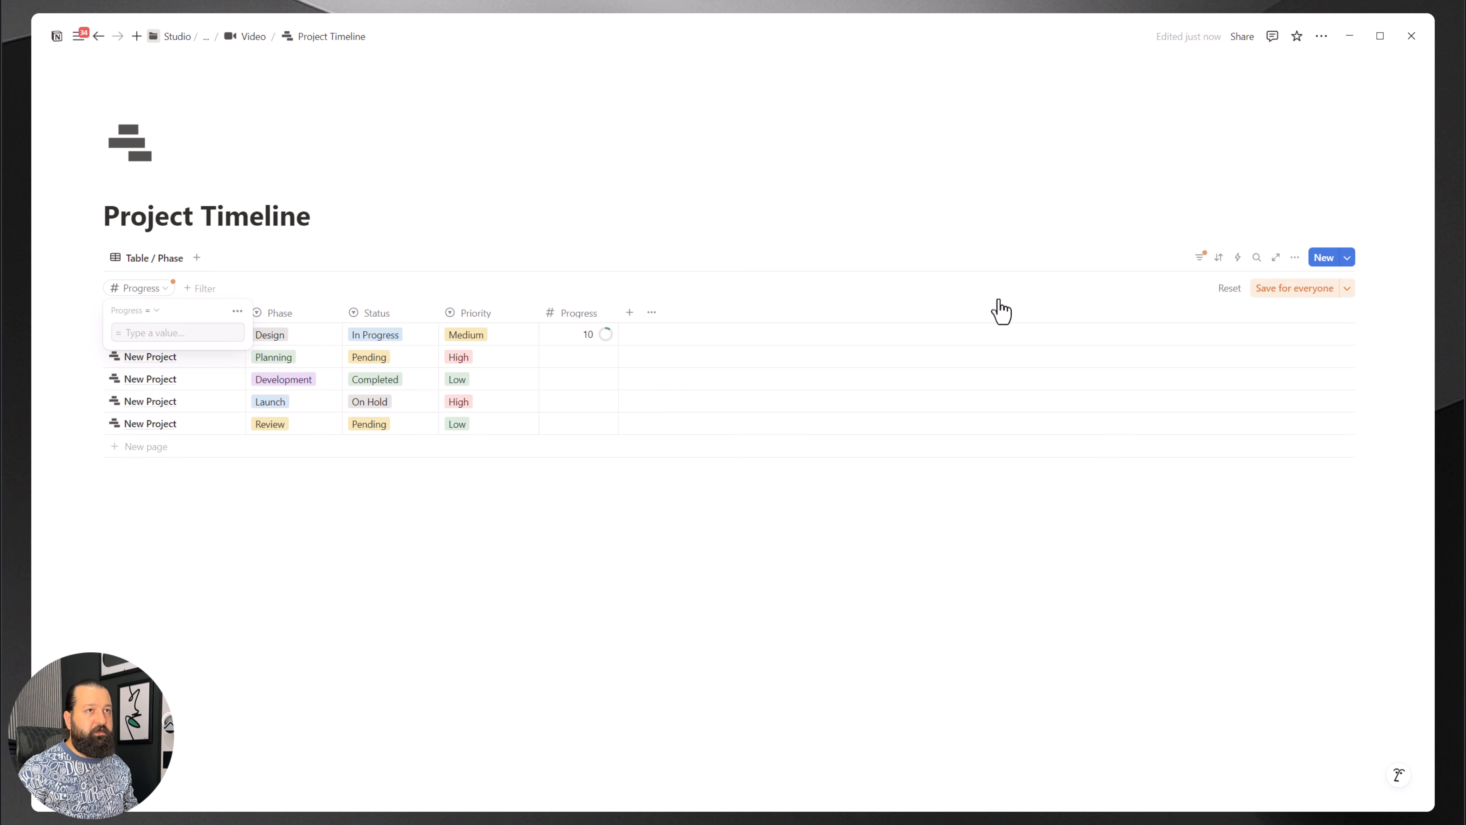
left_click(1296, 288)
left_click(1200, 257)
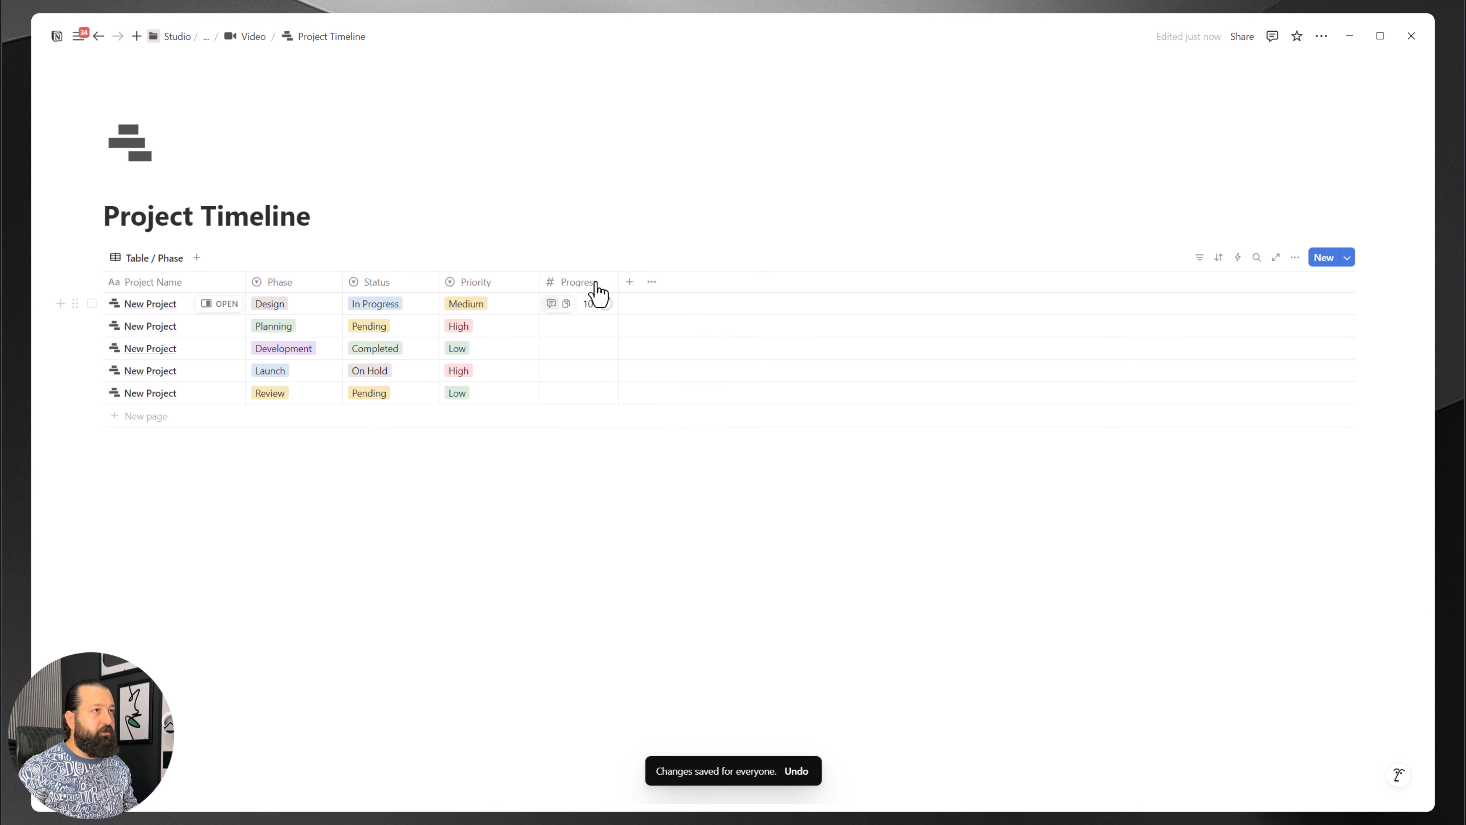
Step: Change the Progress property's number format to Percent
left_click(568, 283)
left_click(583, 340)
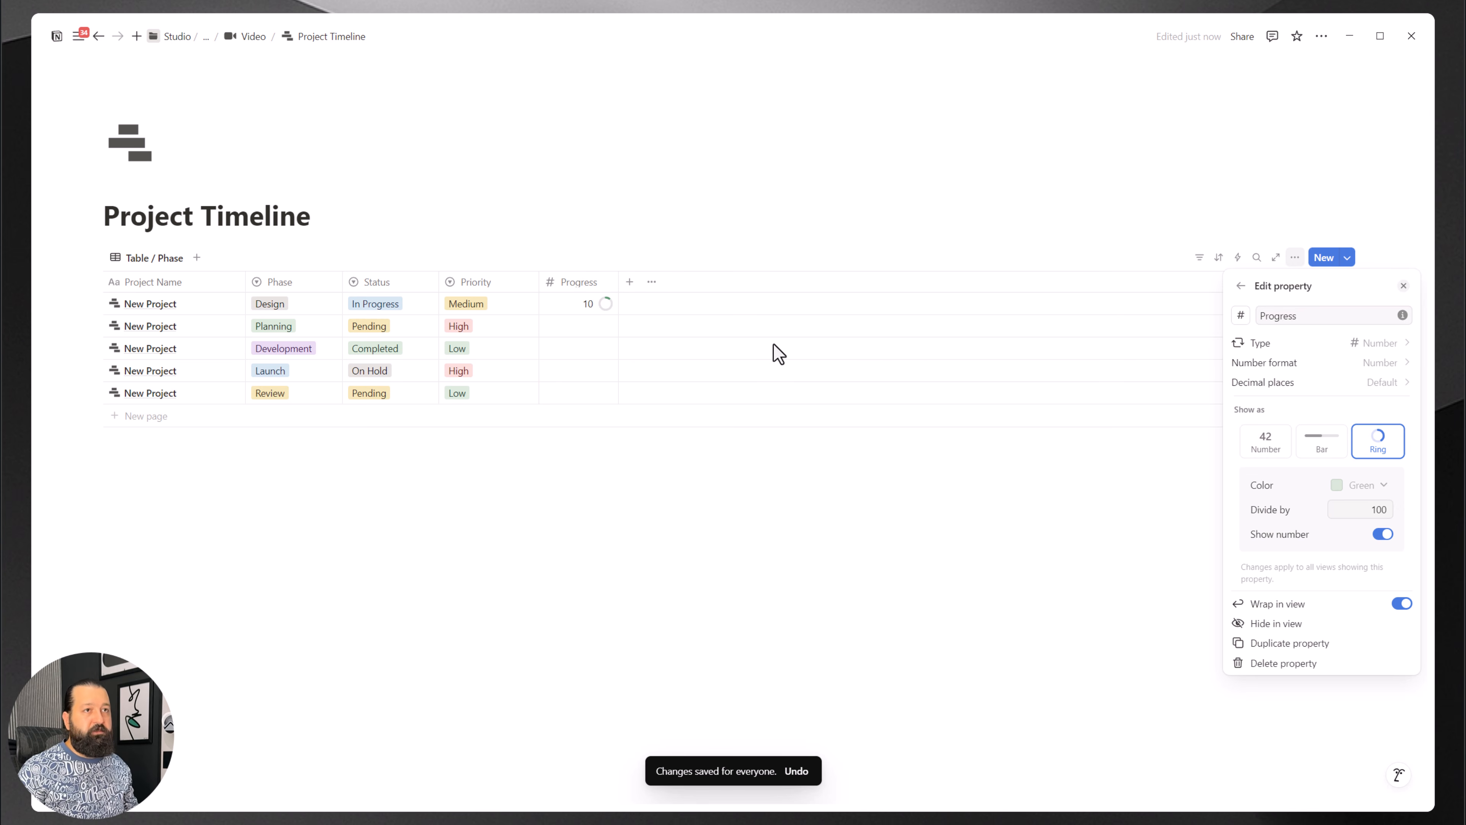
left_click(1391, 368)
left_click(1322, 334)
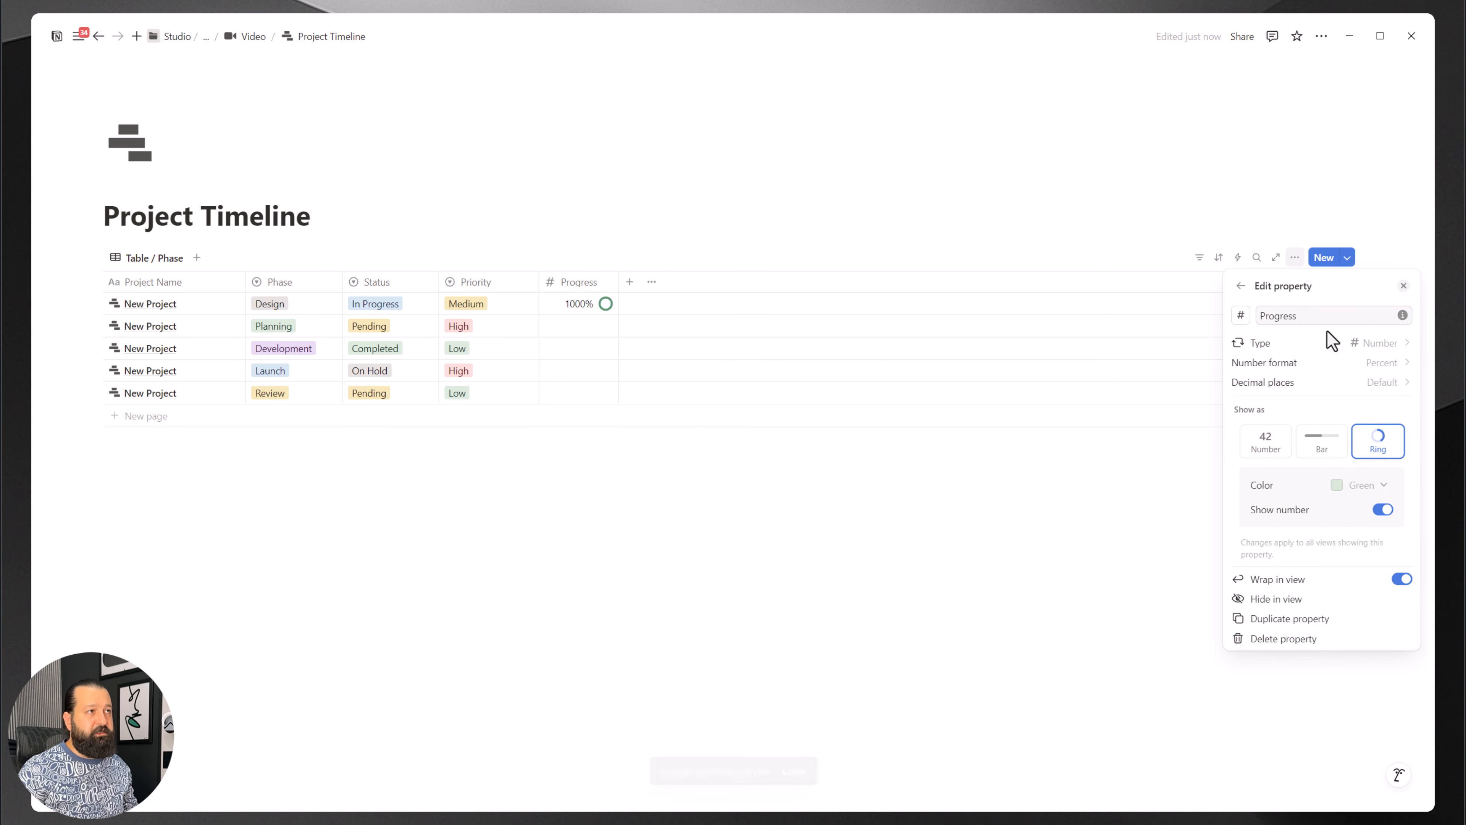
Step: Set the Progress of the five project rows, from first to last, to 10%, 20%, 30%, 40% and 50%
left_click(576, 303)
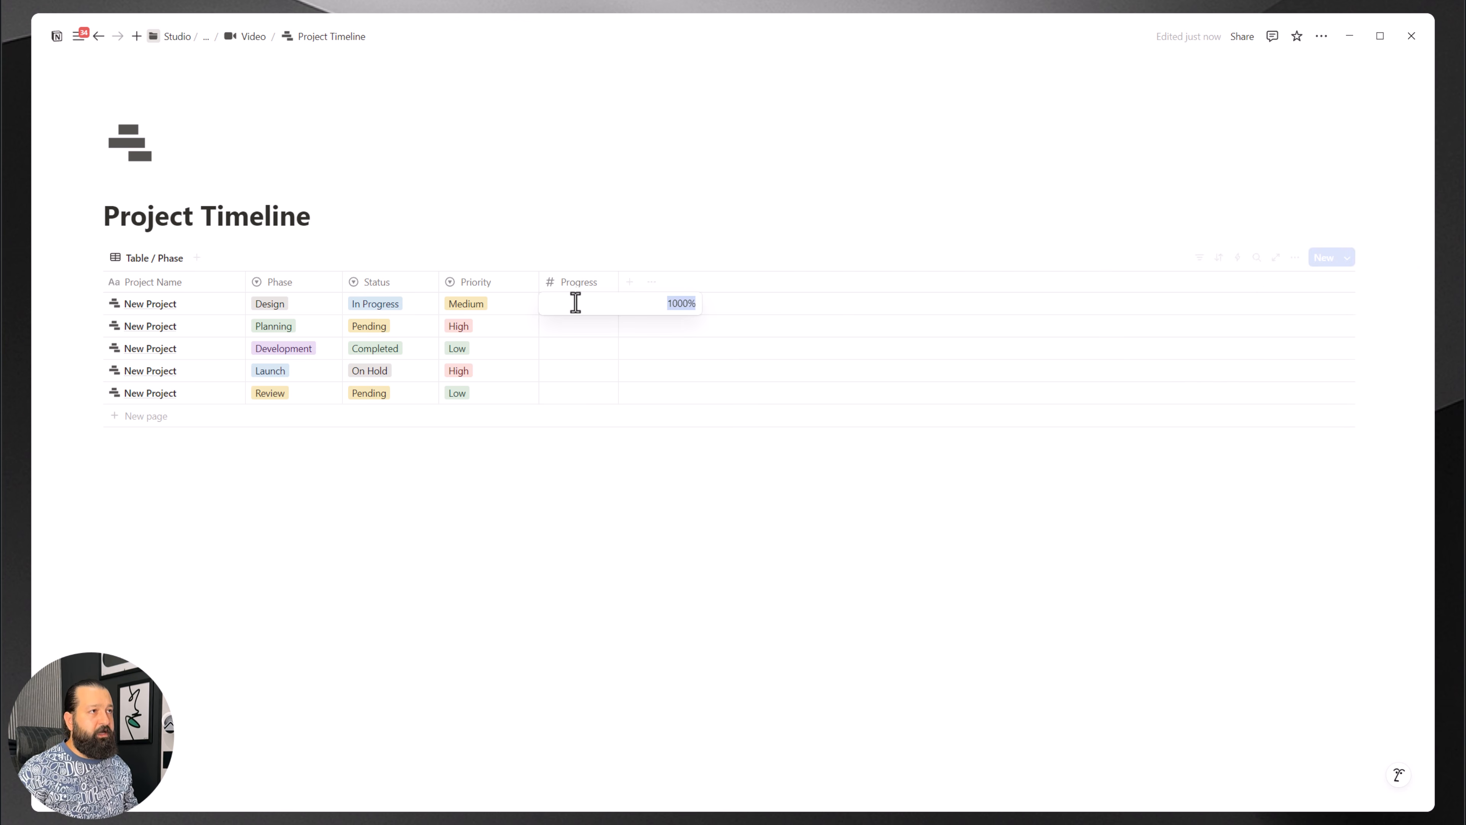
type("10")
key("Return")
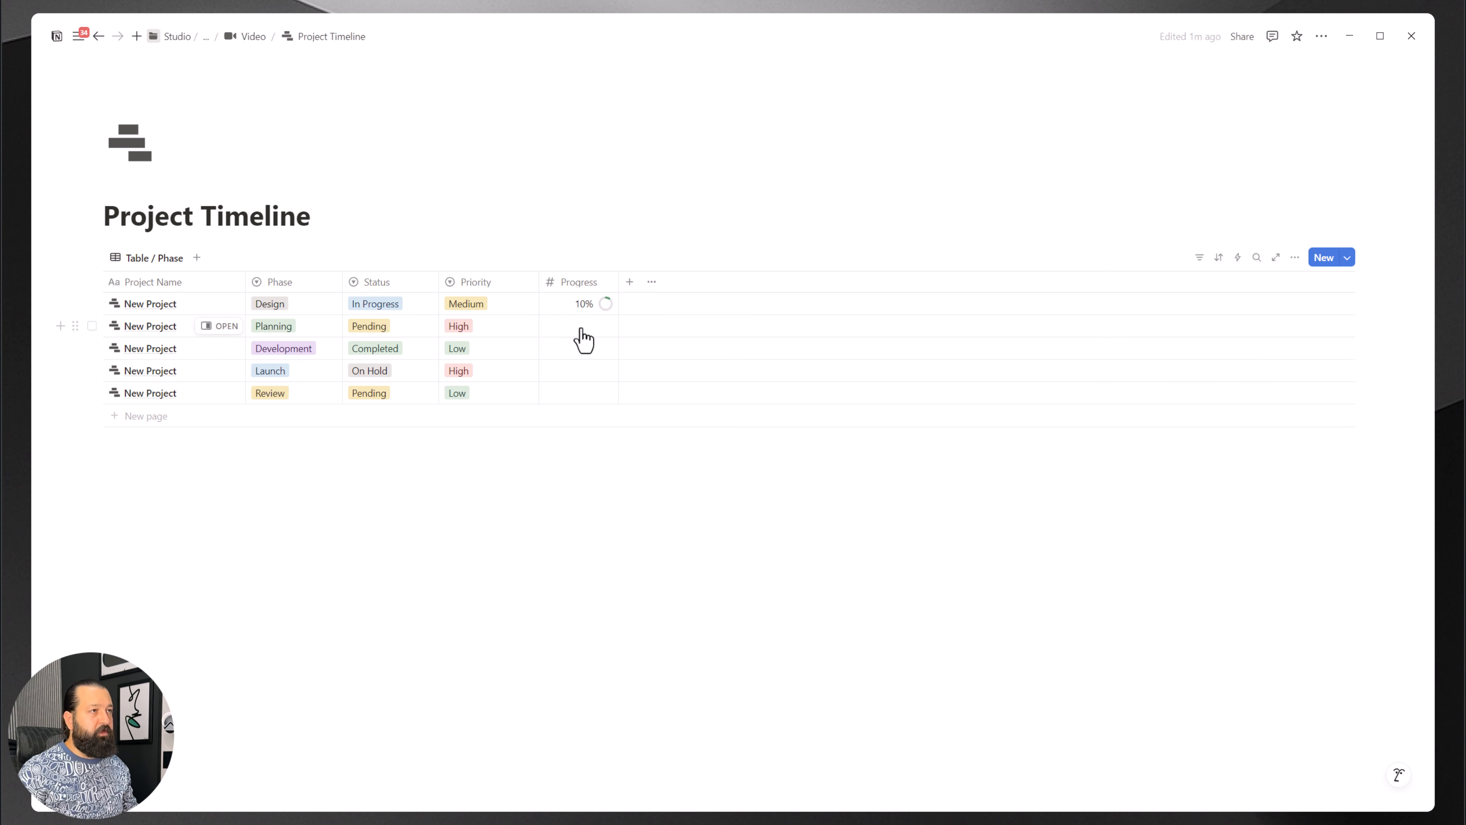
left_click(581, 328)
type("0")
key("Return")
left_click(581, 328)
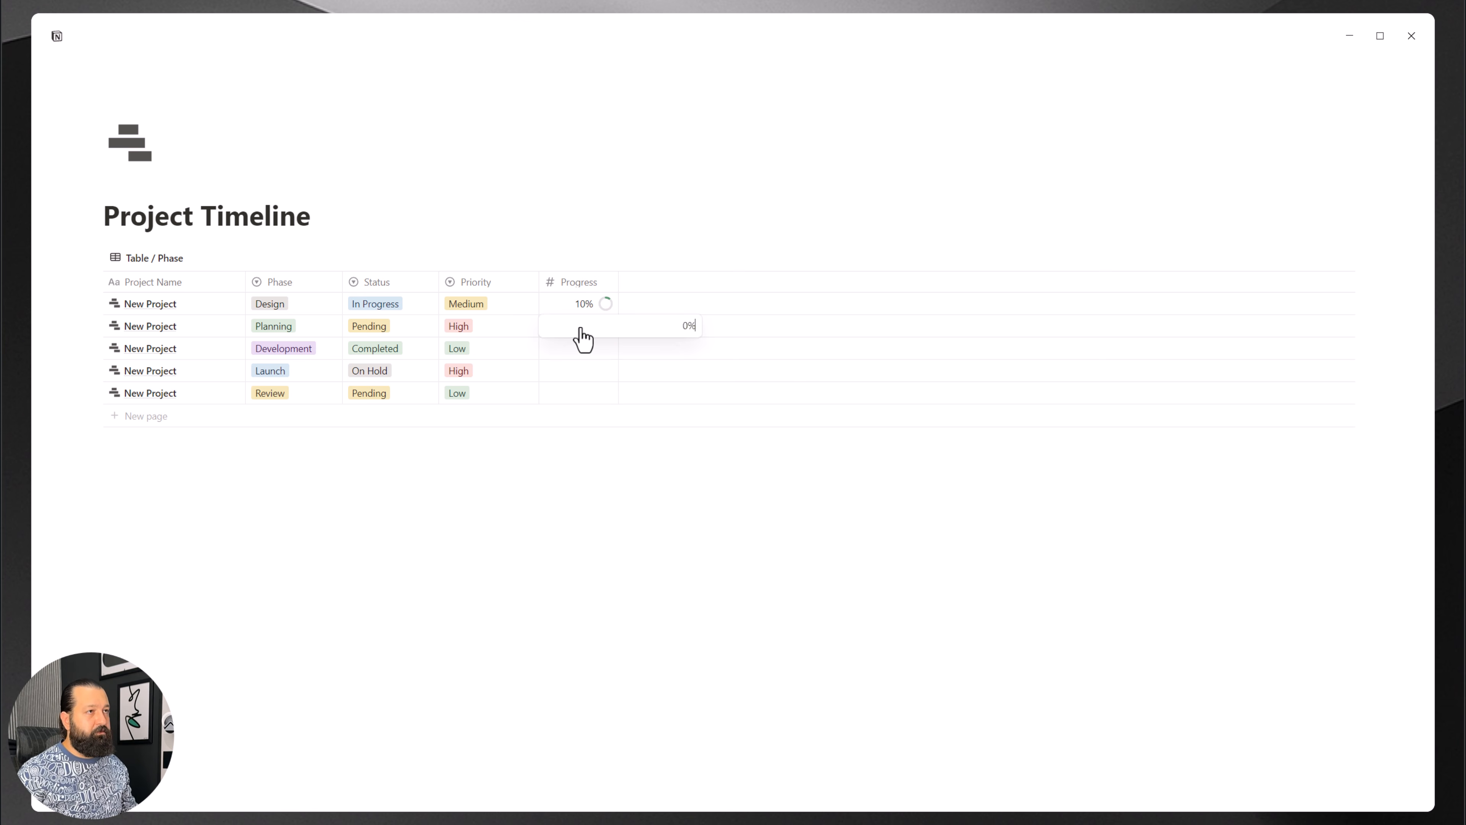
key("Return")
type("3")
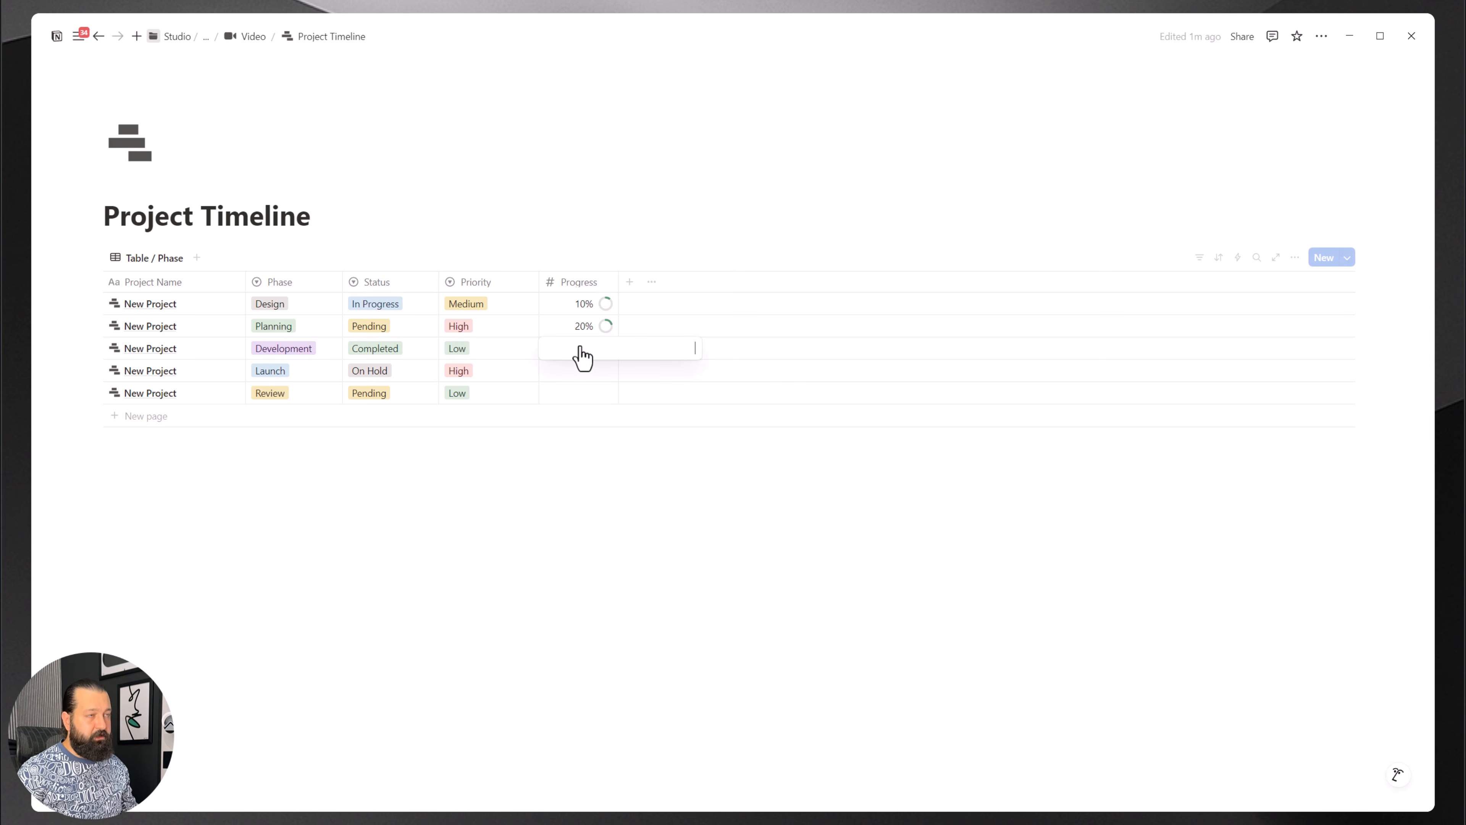
type("0")
key("Return")
type("4")
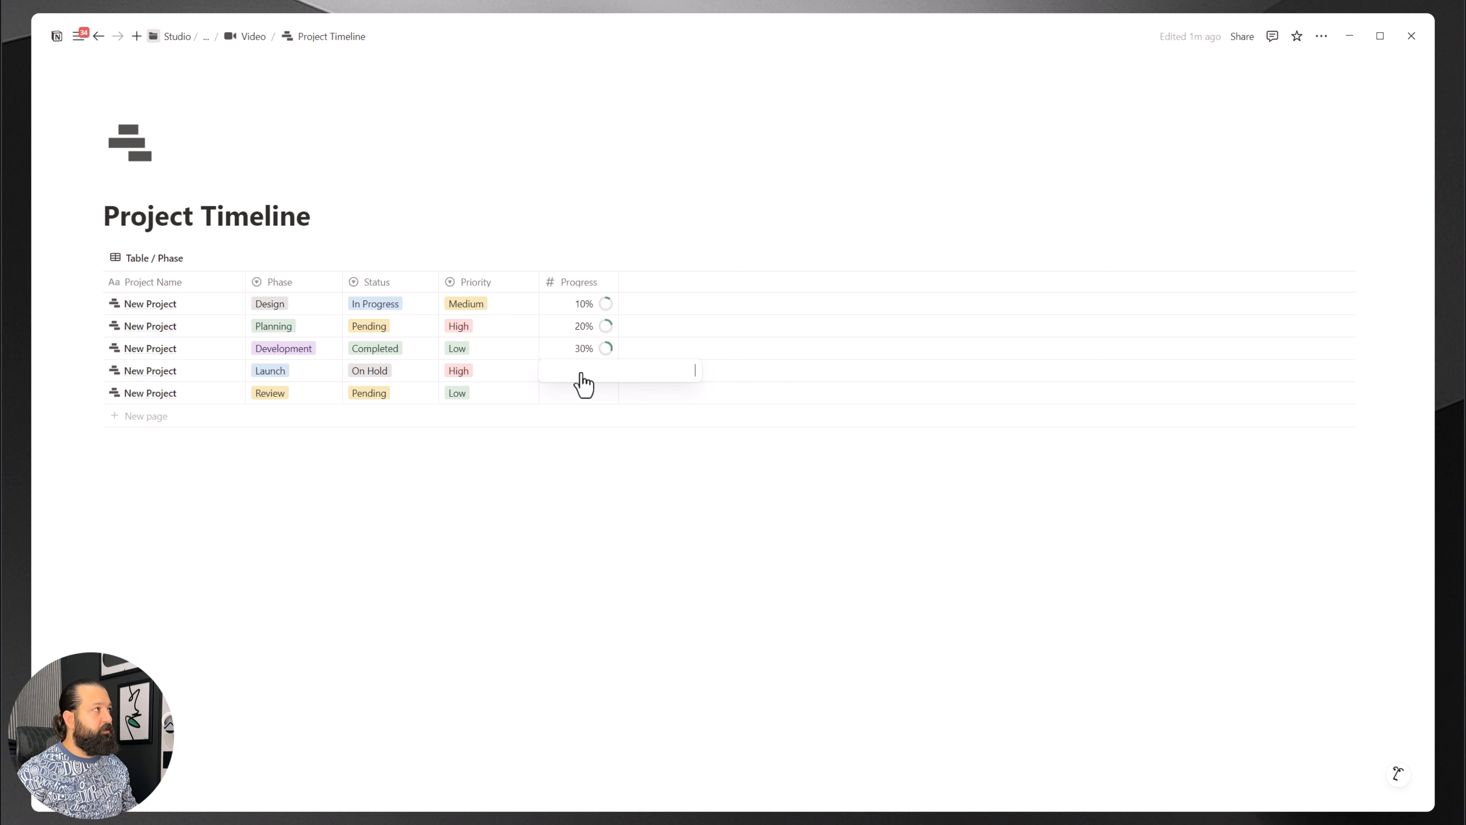
type("0")
key("Return")
type("50")
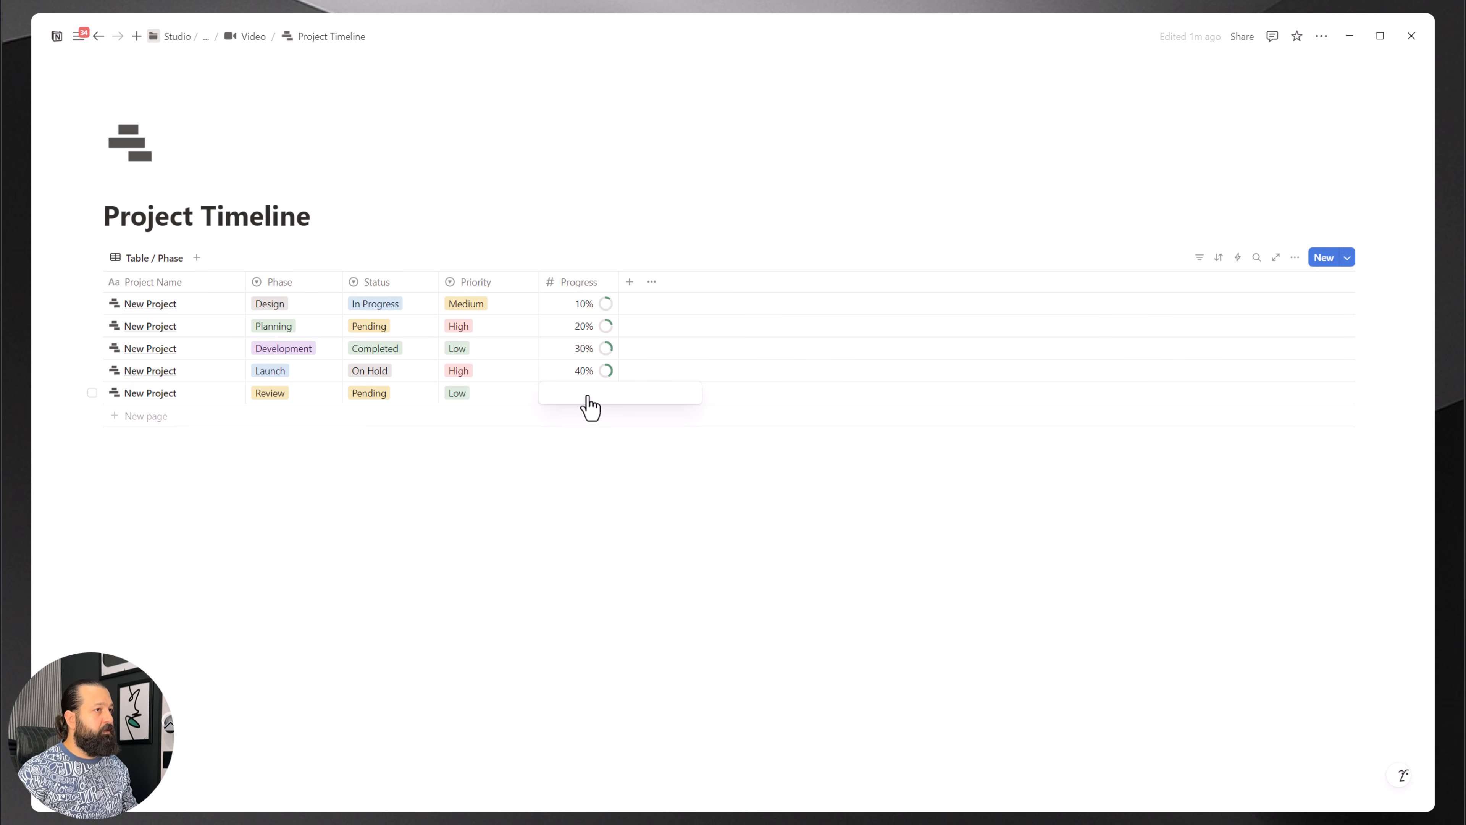
key("Return")
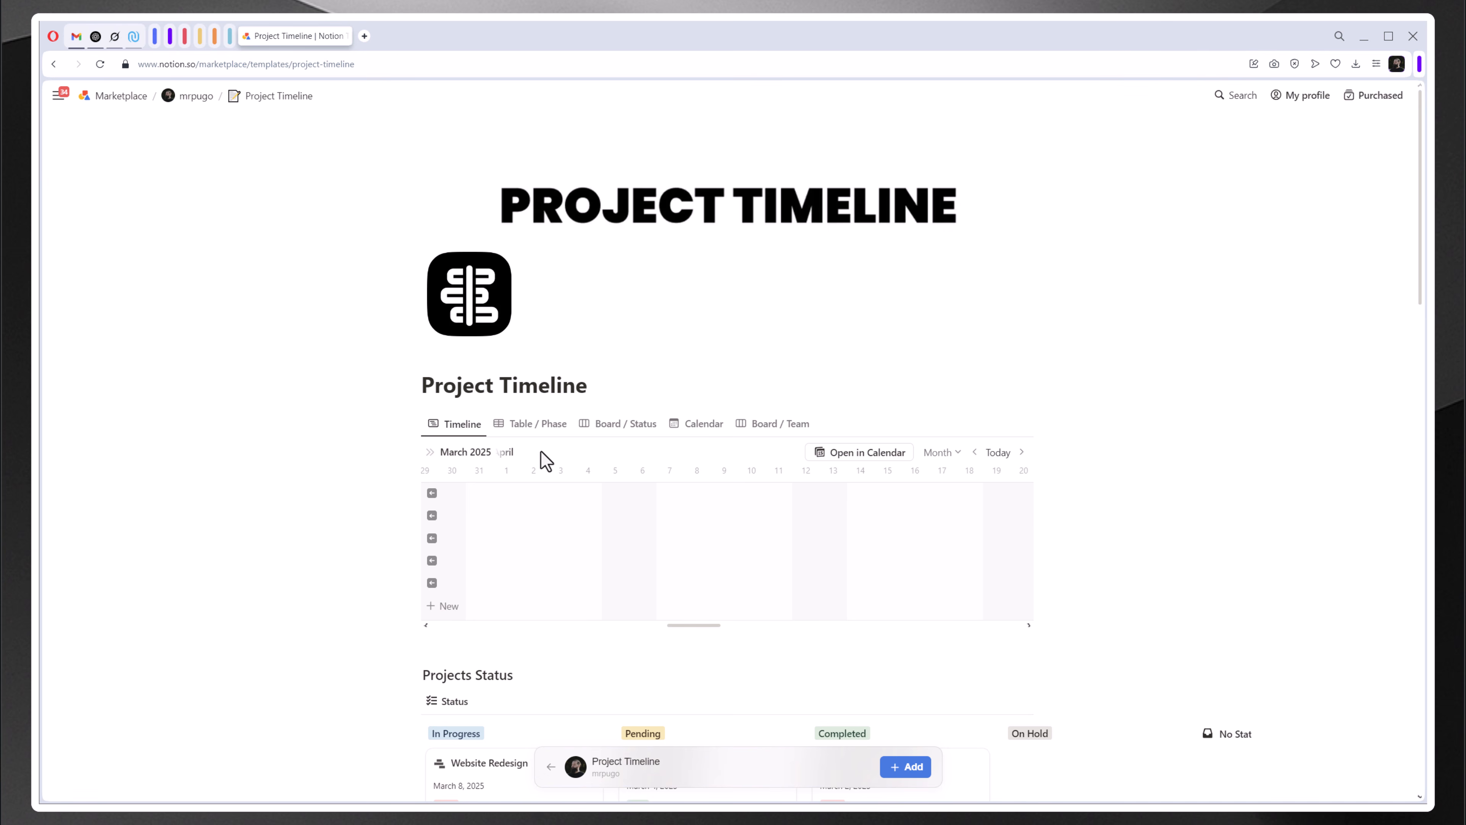
Step: Return from the reference template to the project table and add a Date property named "Start Date" with a narrower column
scroll(546, 461, "down", 5)
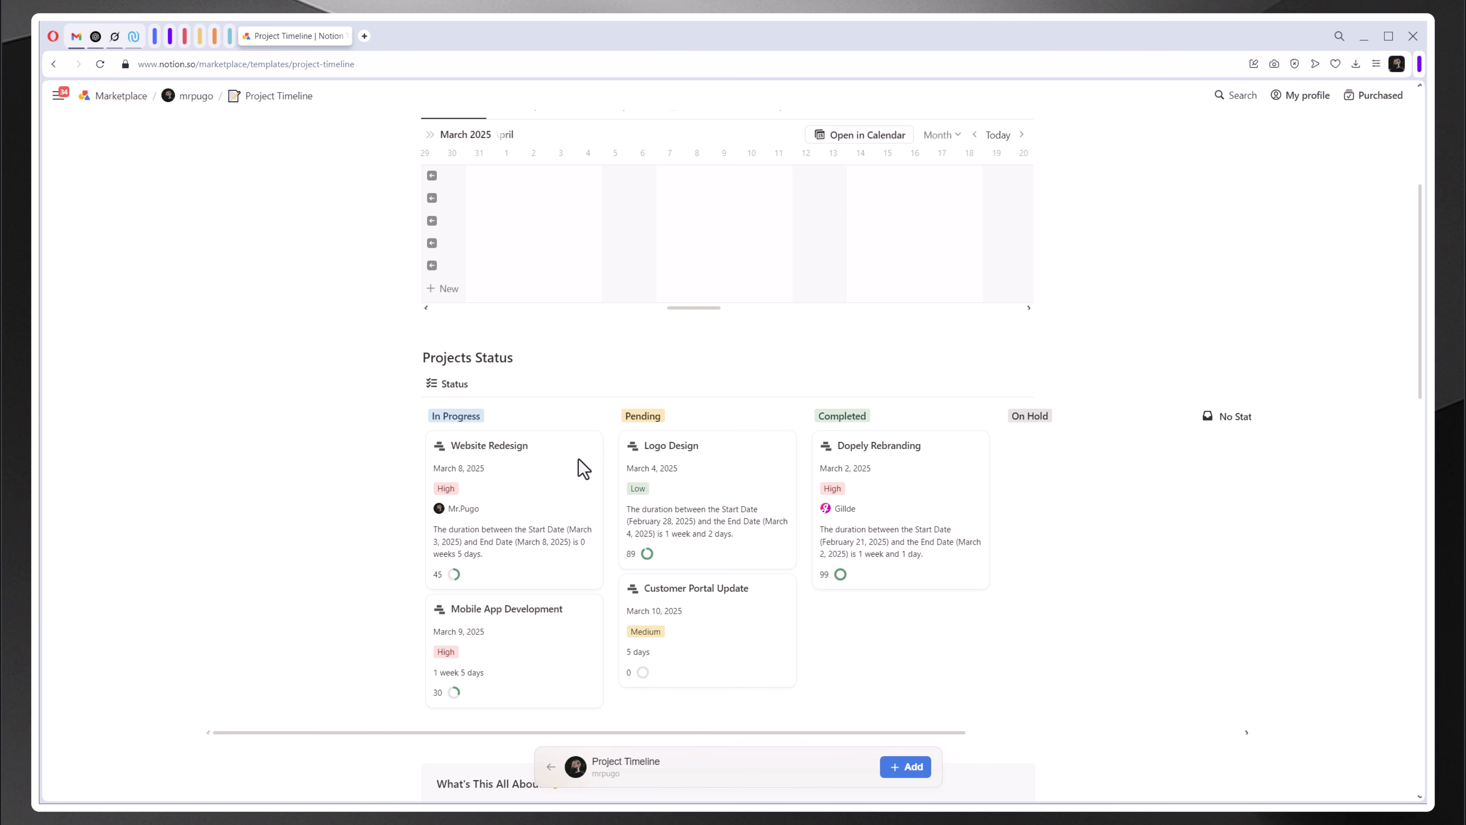
left_click(1363, 38)
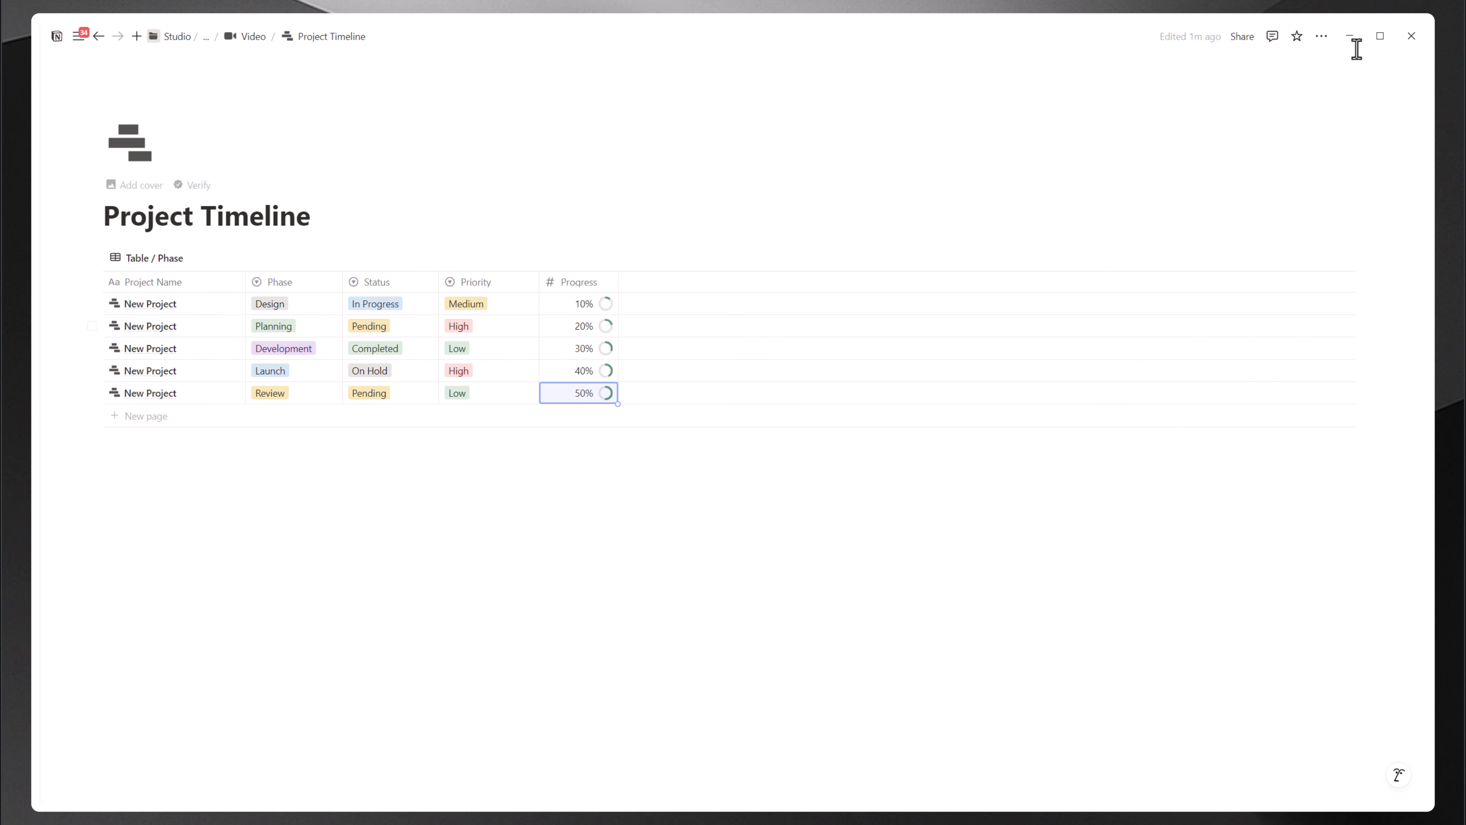
left_click(629, 283)
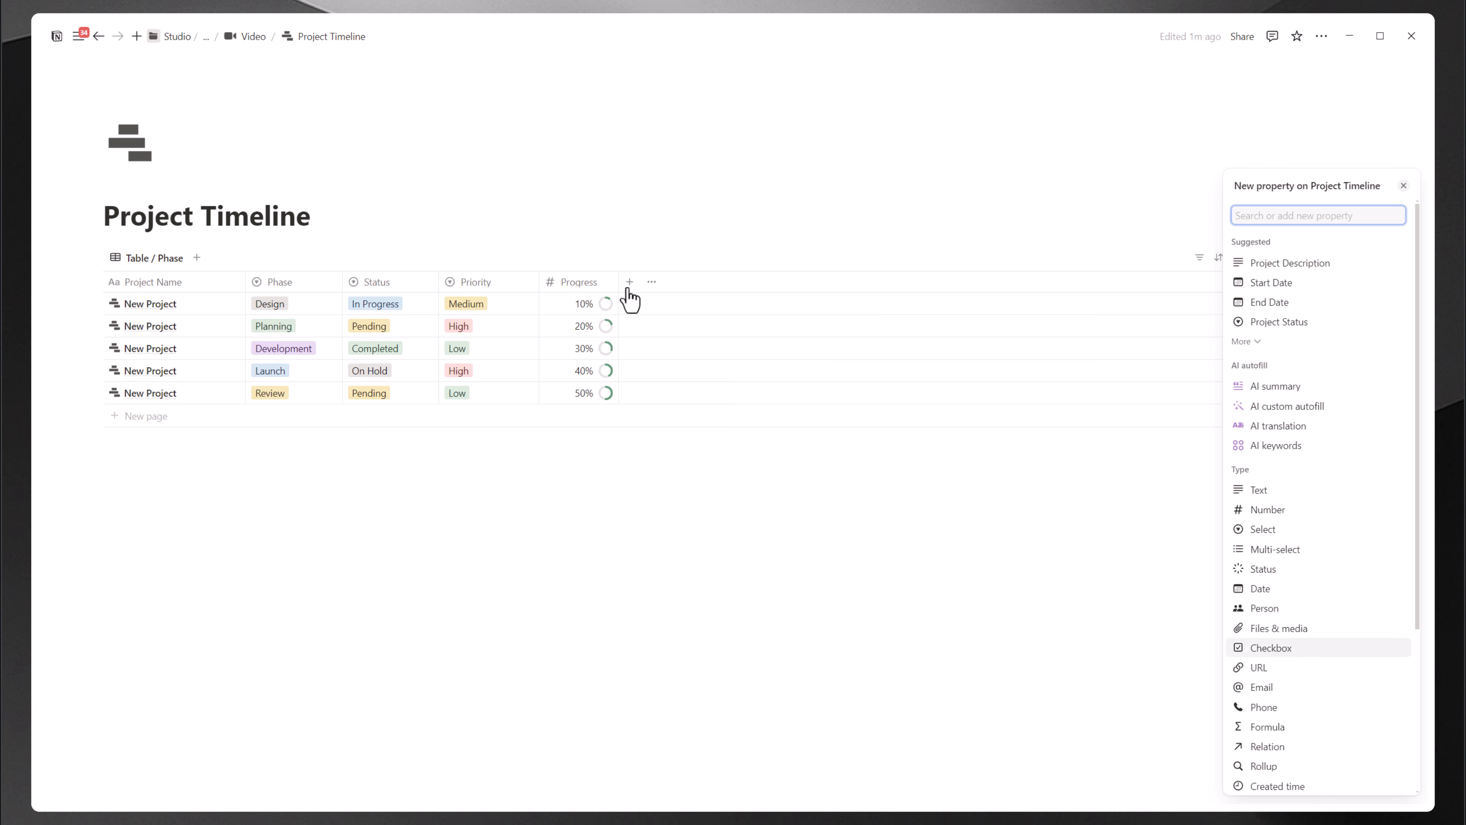
left_click(1260, 590)
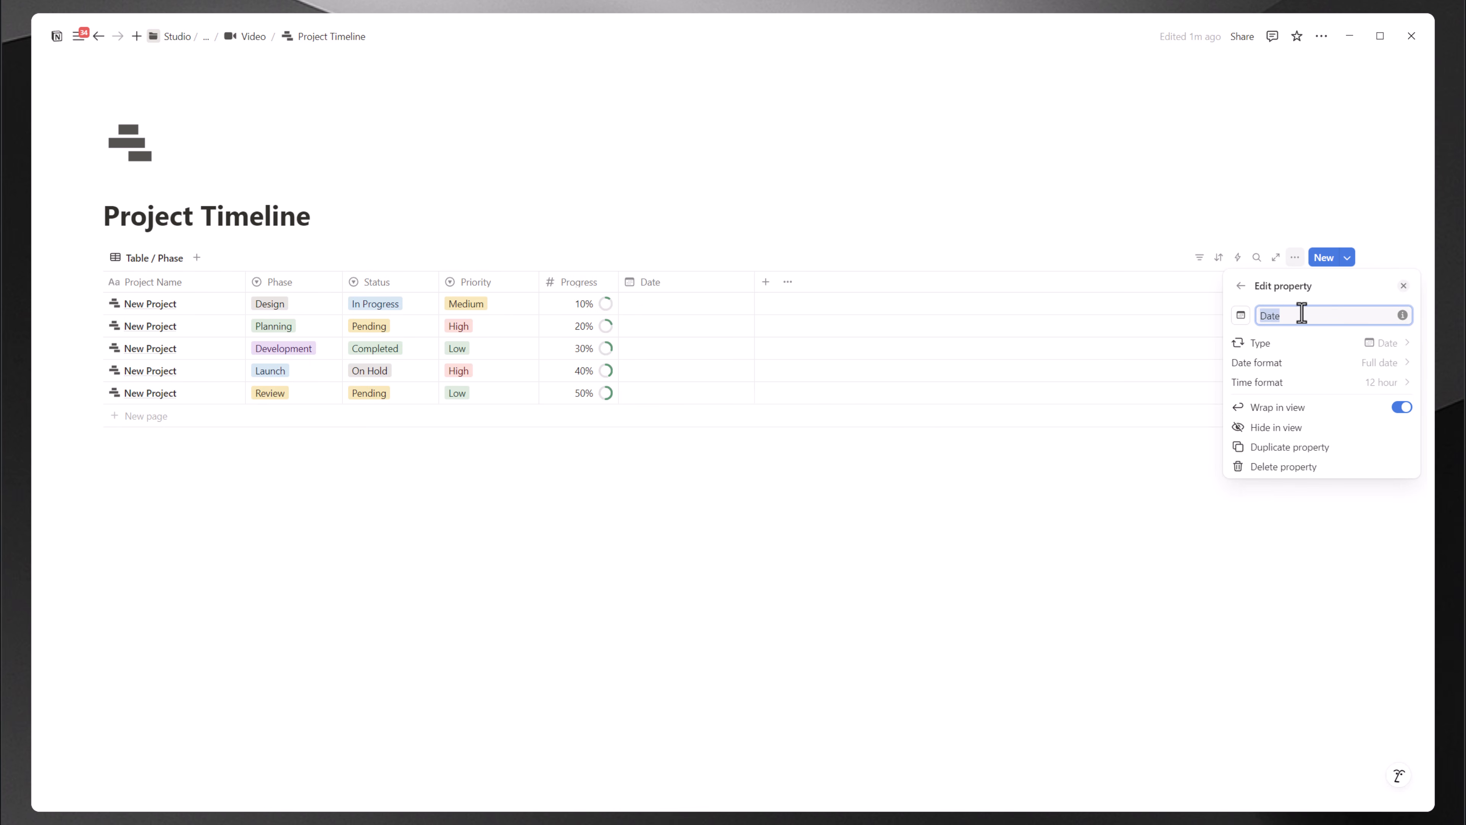
type("Start")
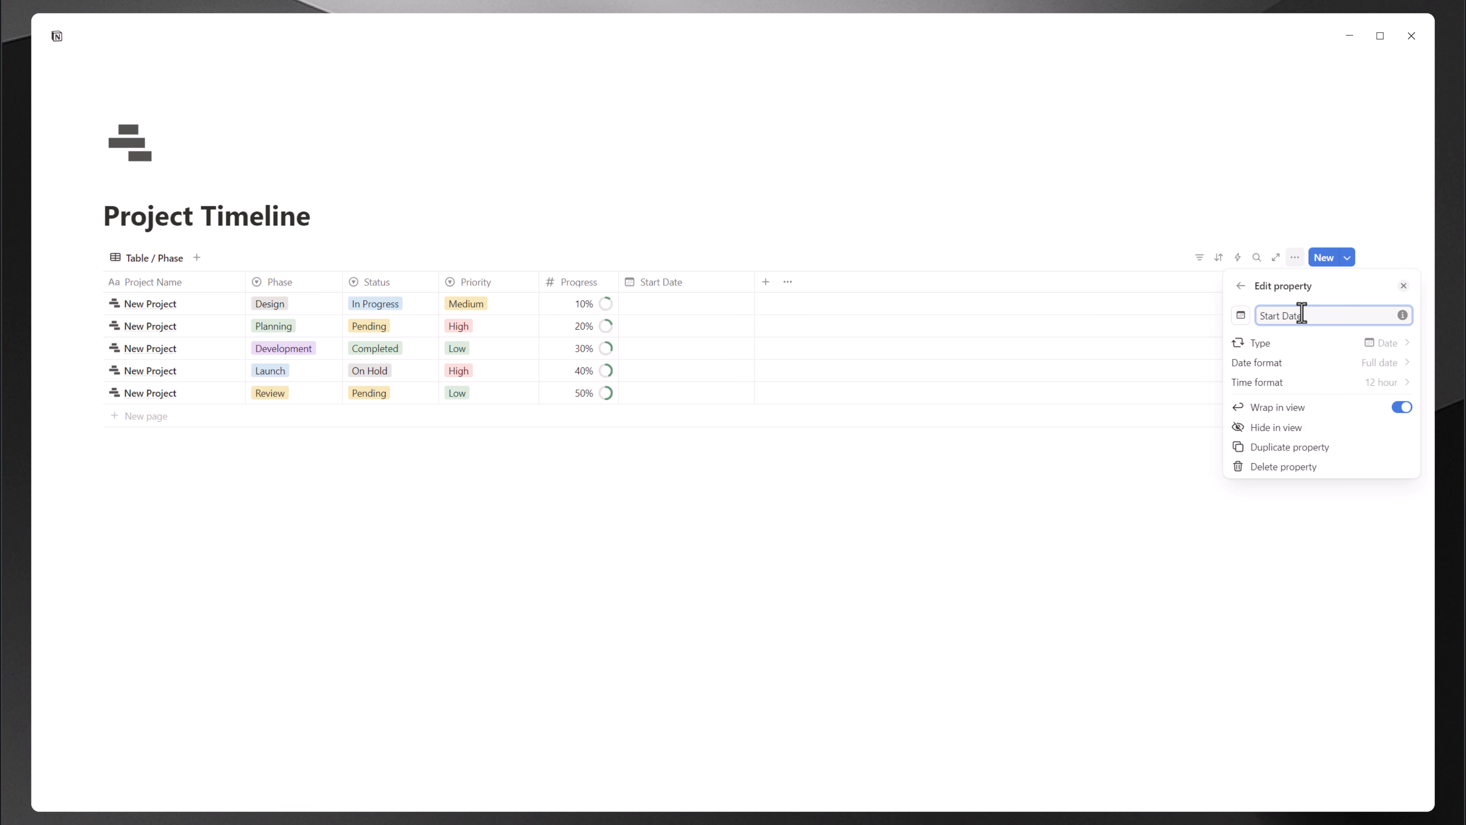
left_click(739, 286)
left_click_drag(754, 281, 725, 282)
Step: Duplicate the Start Date property and rename the copy "End Date"
left_click(704, 289)
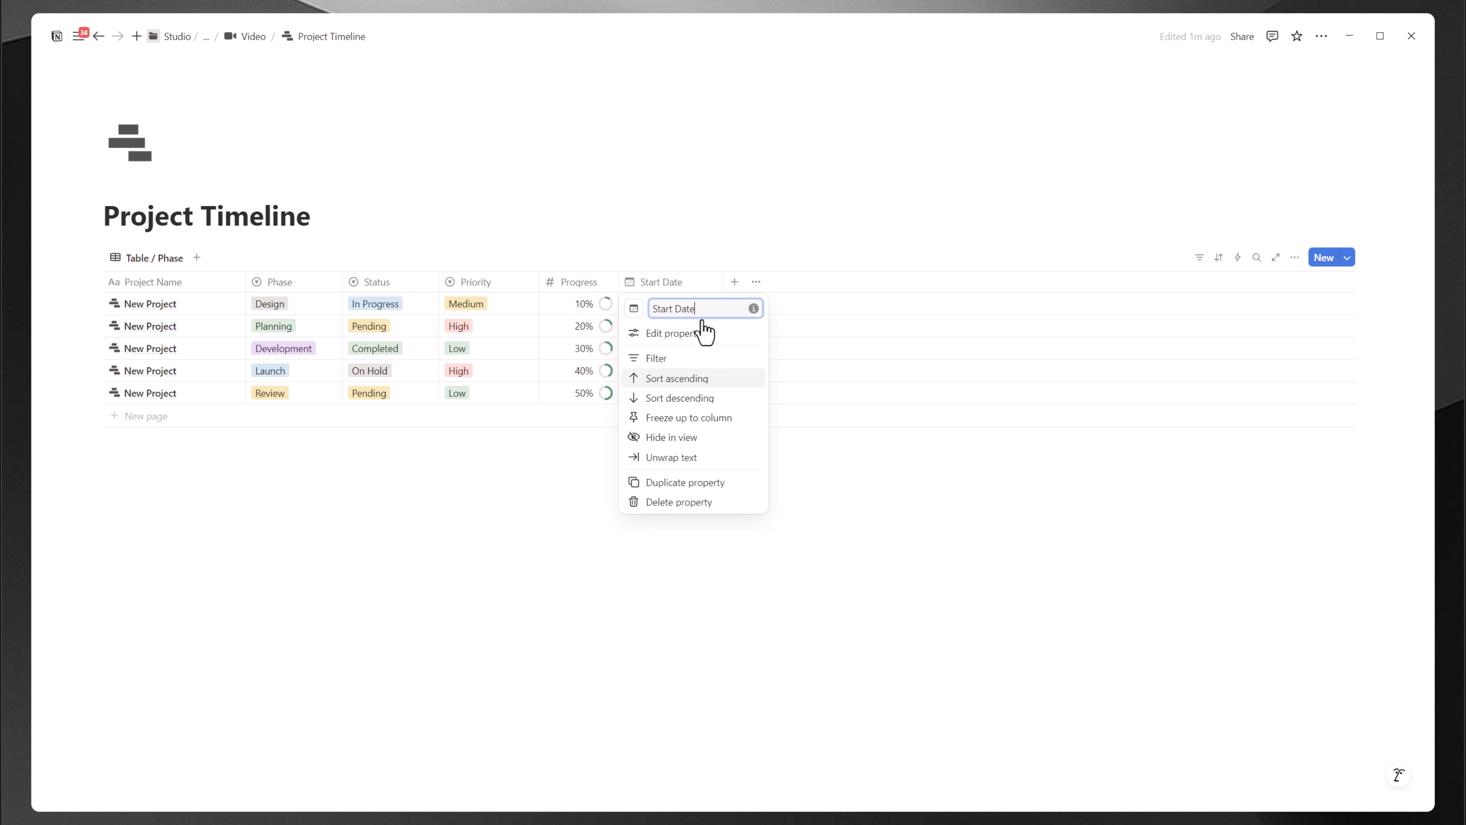
left_click(692, 484)
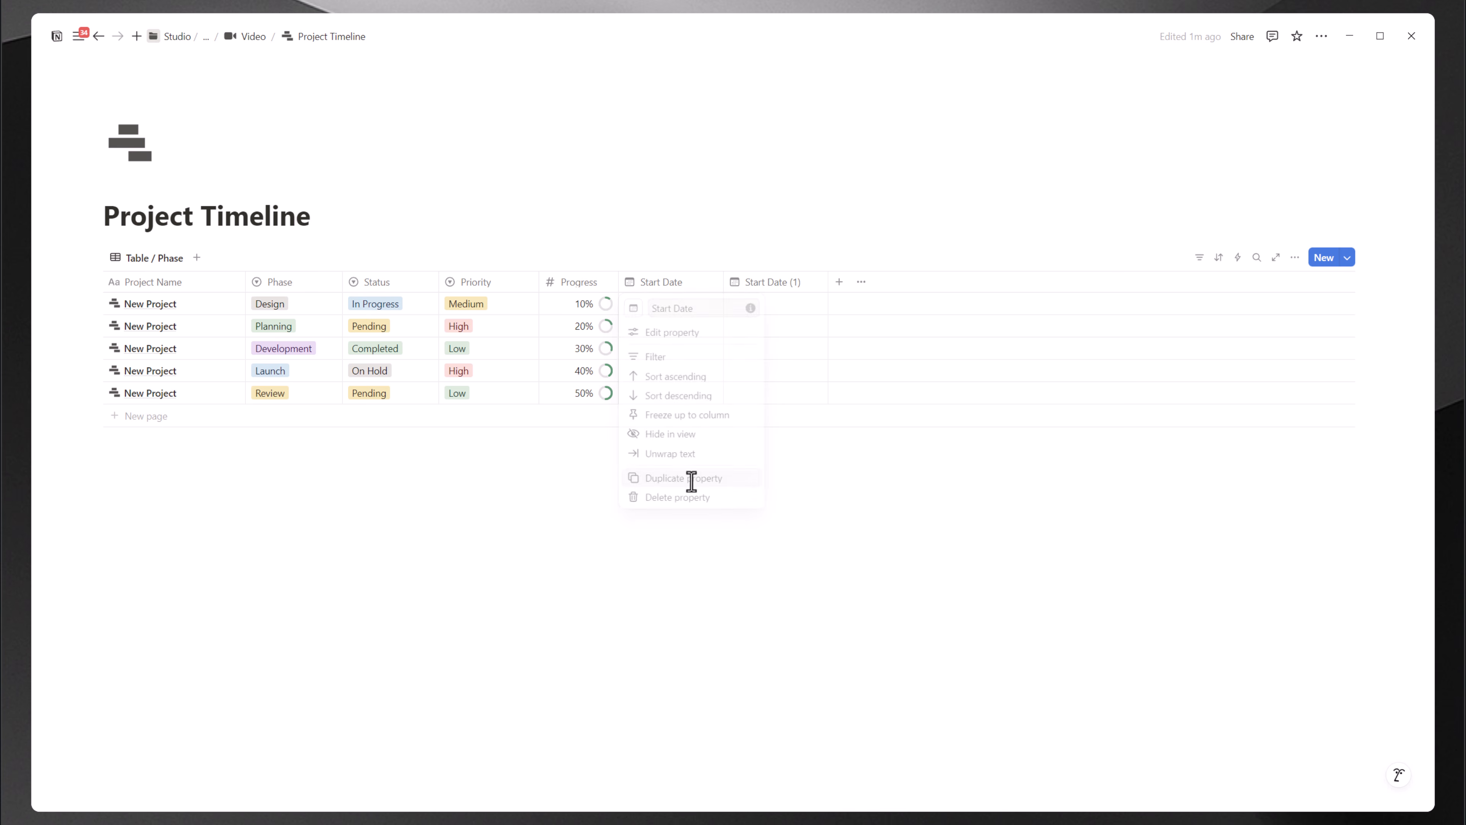
left_click(758, 289)
double_click(765, 308)
type("En")
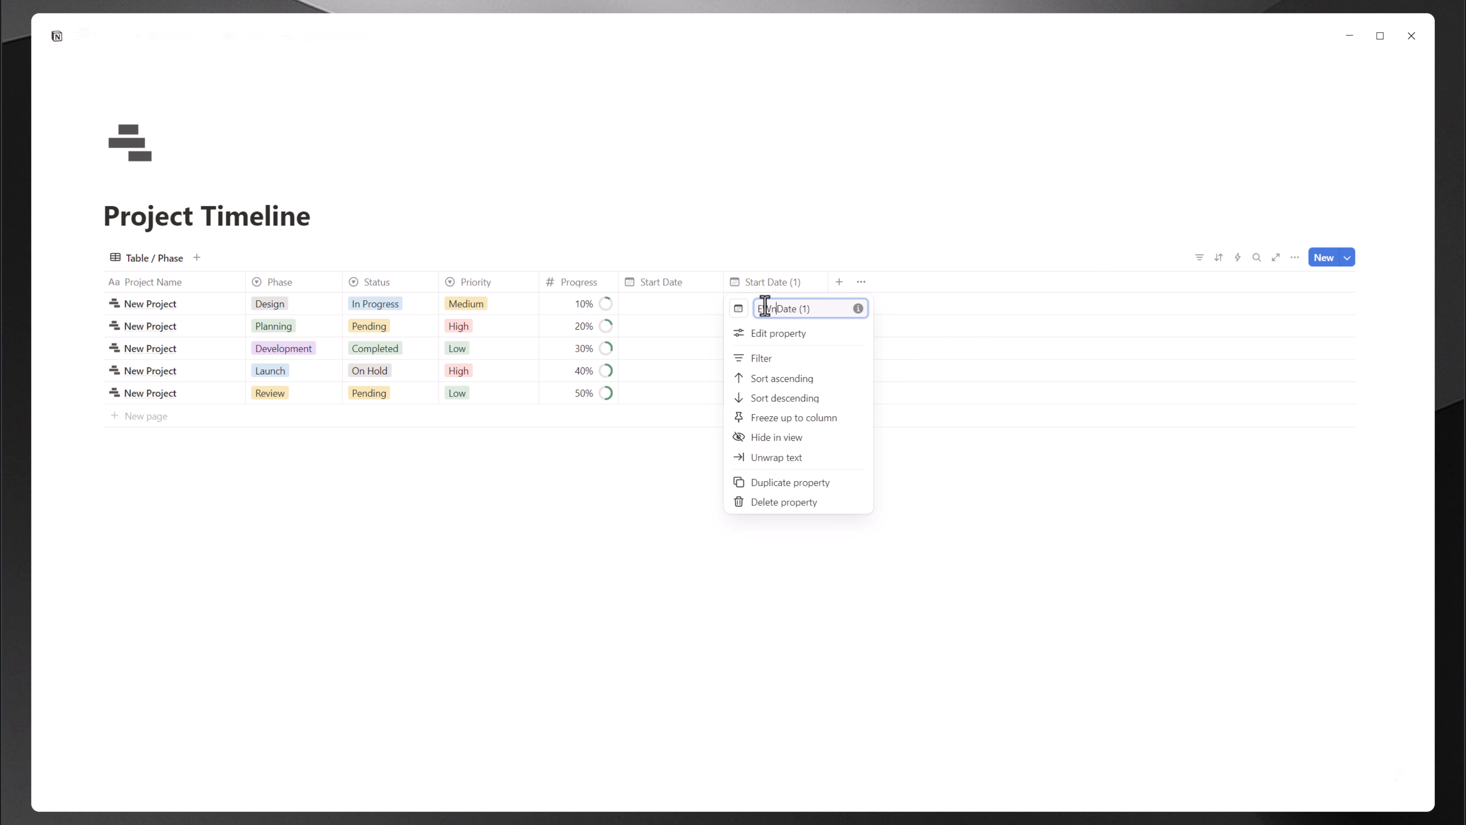
type("d")
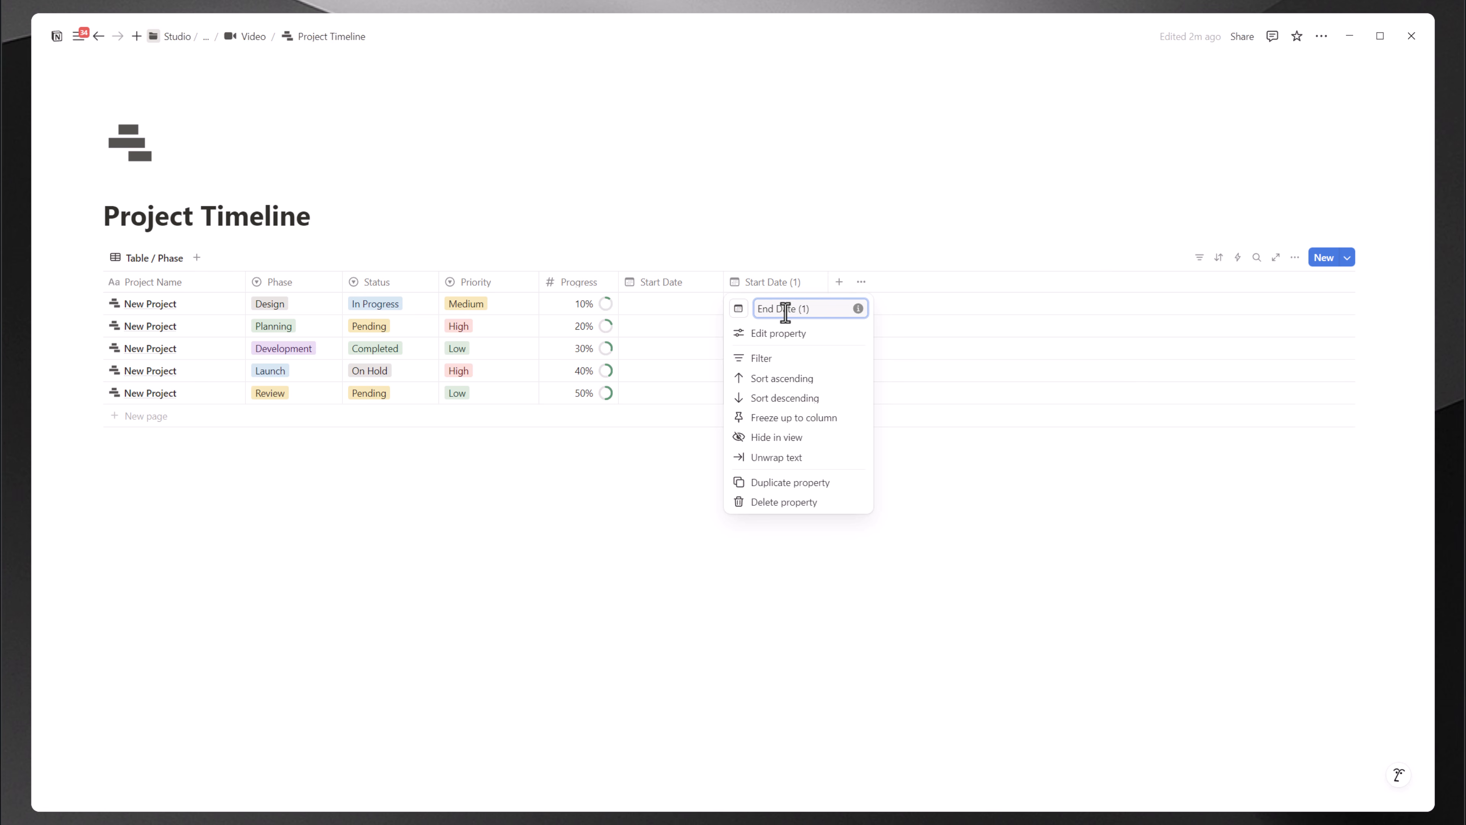
left_click_drag(798, 311, 813, 312)
key("BackSpace")
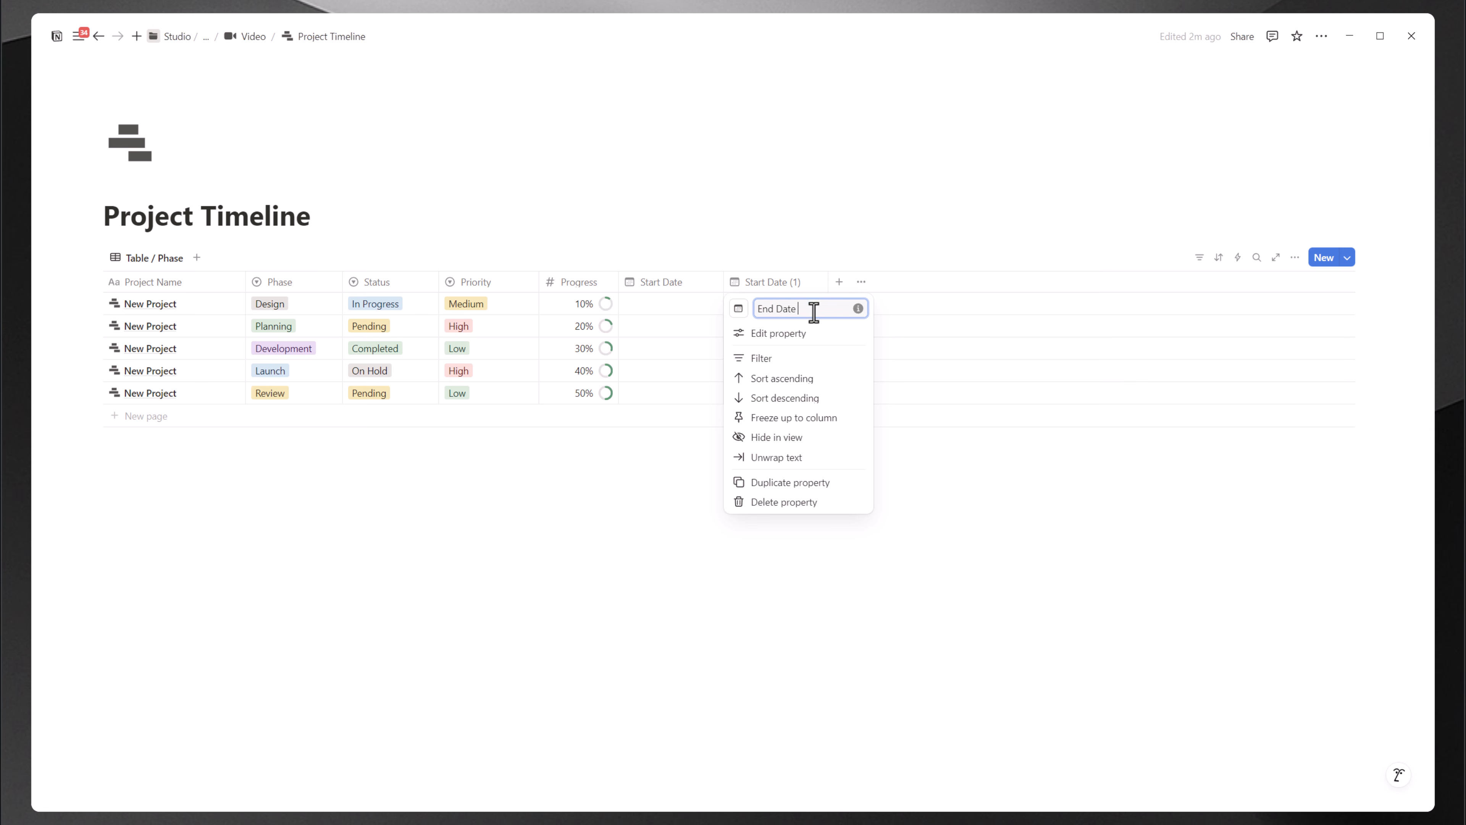
left_click(748, 219)
Step: Set both Start Date and End Date to May 15, 2025 for all five project rows
left_click(697, 306)
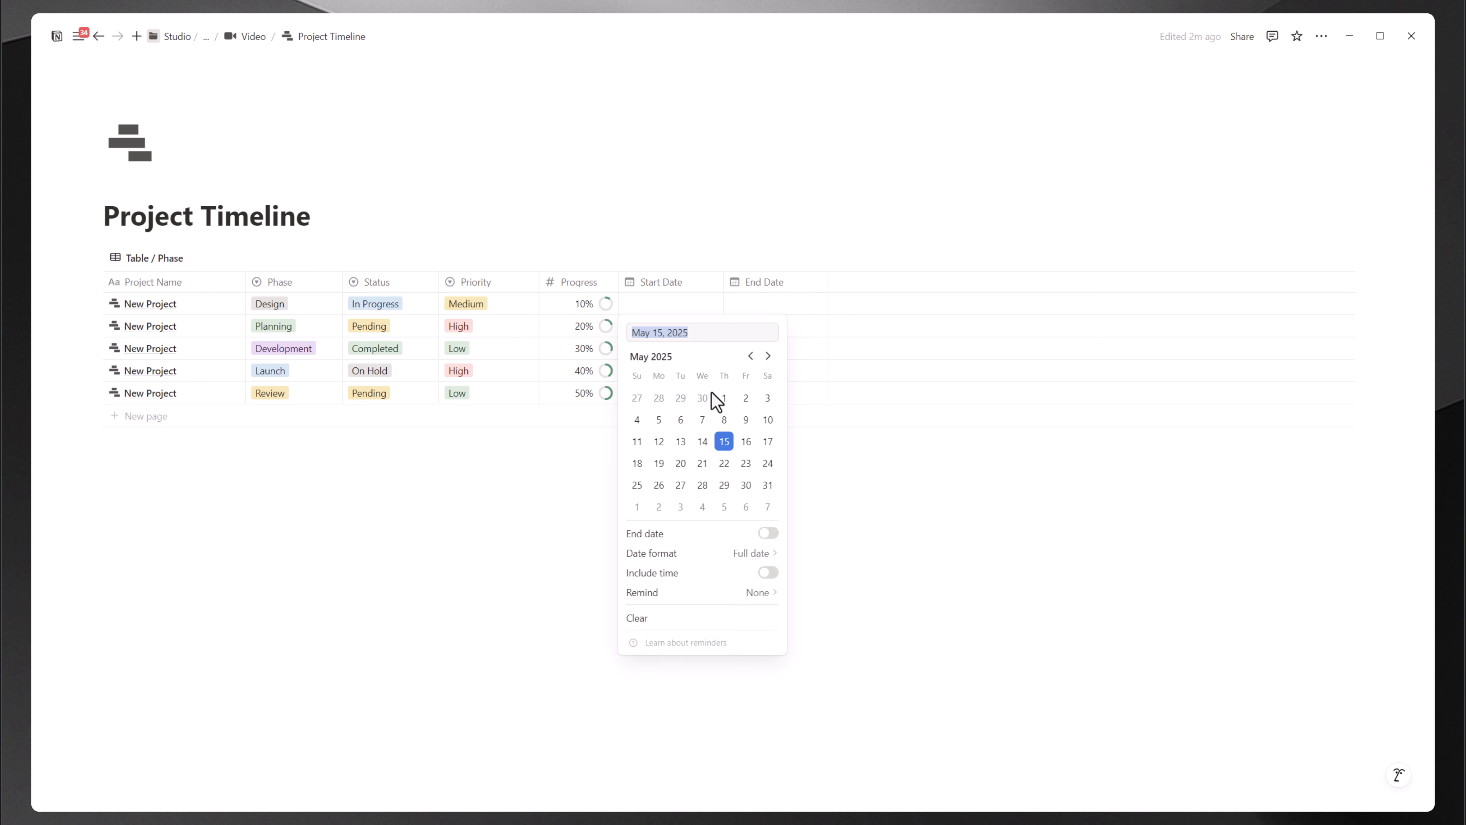
left_click(704, 305)
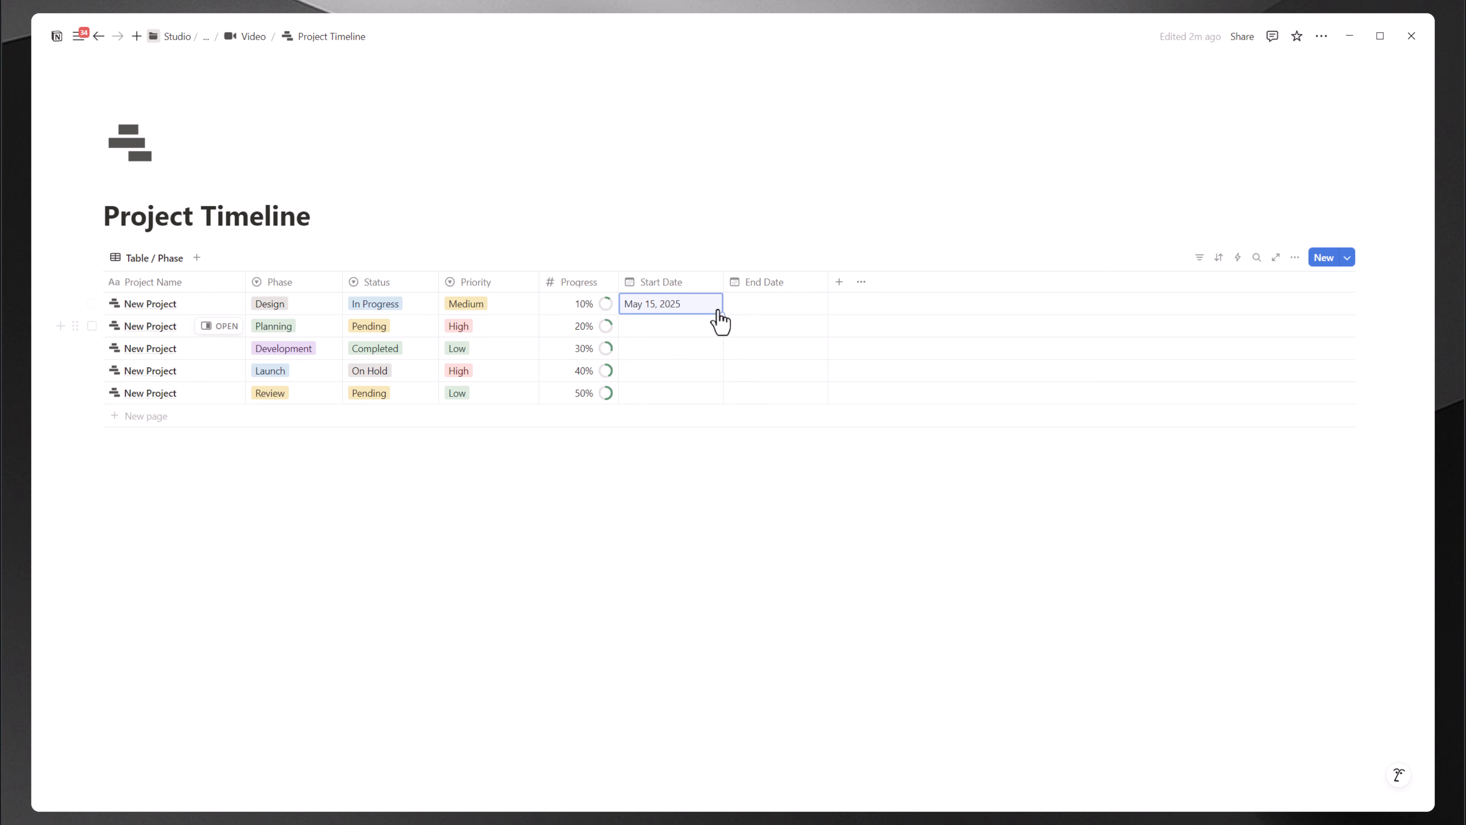
mouse_move(723, 314)
left_mouse_down()
mouse_move(715, 396)
mouse_move(747, 304)
left_mouse_up()
key("ctrl+c")
key("ctrl+v")
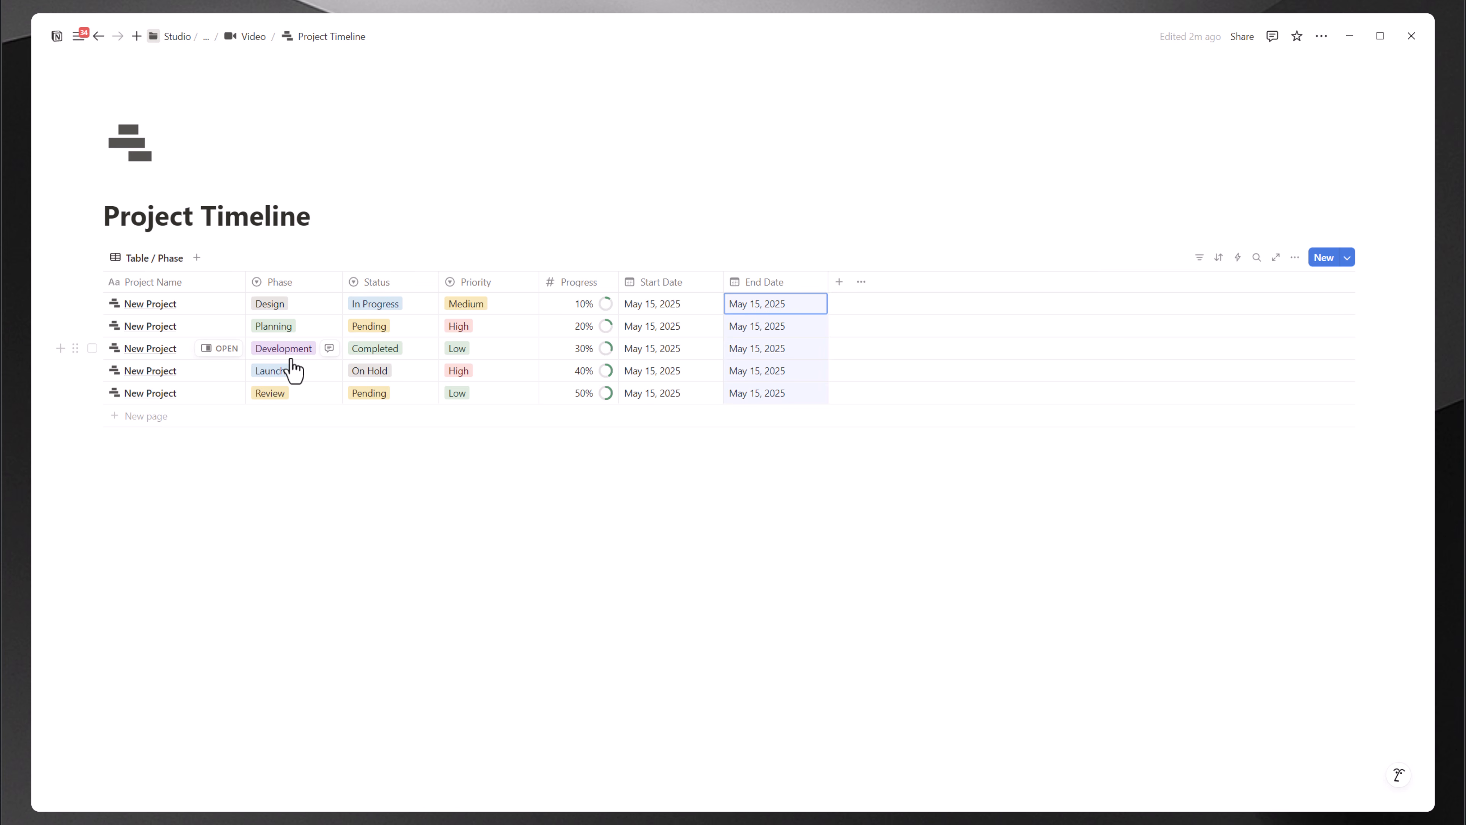
Step: Add a Person property named "Assigned Team Members" to the project table
left_click(841, 283)
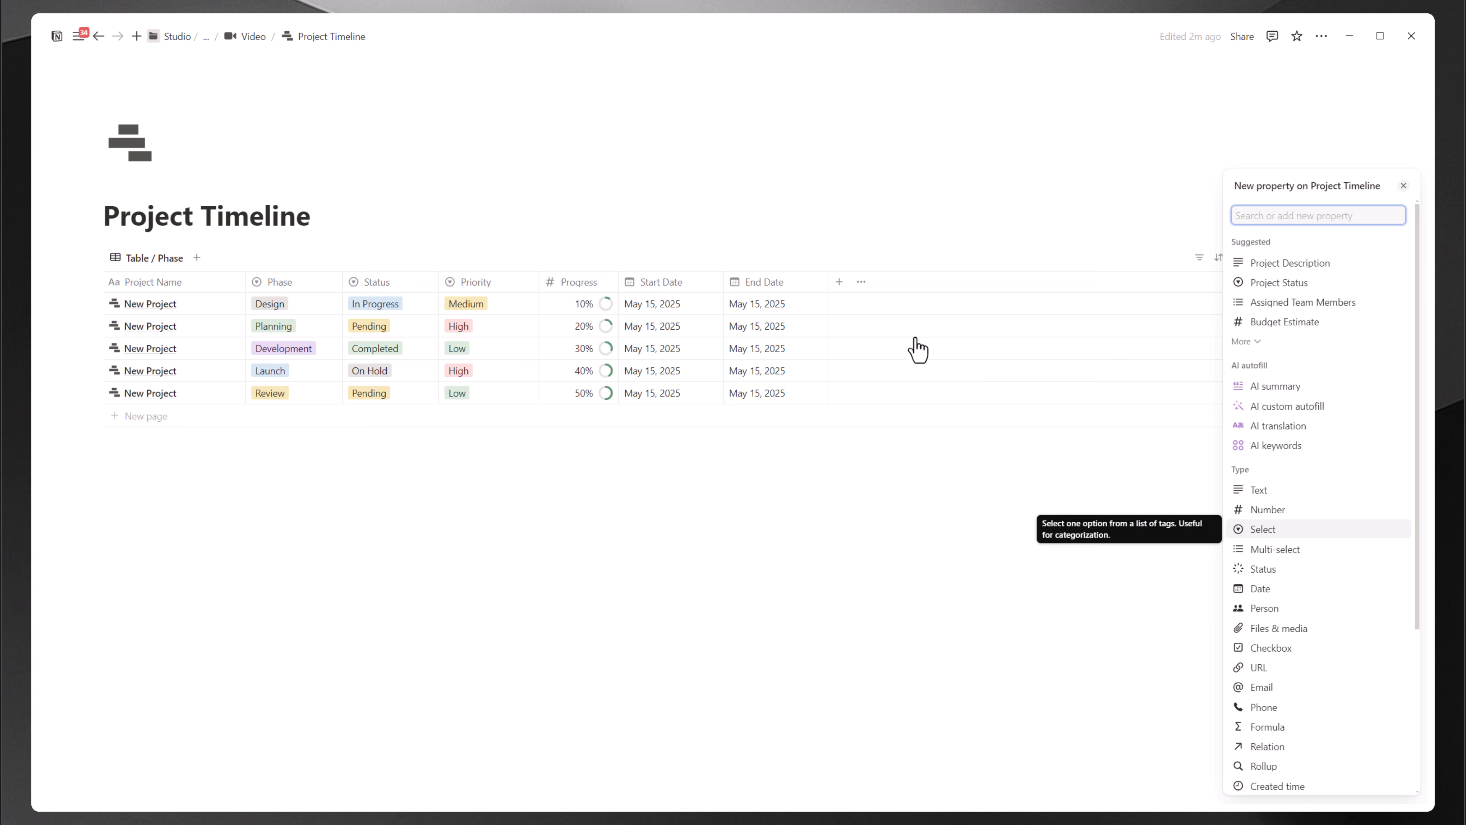
left_click(1241, 609)
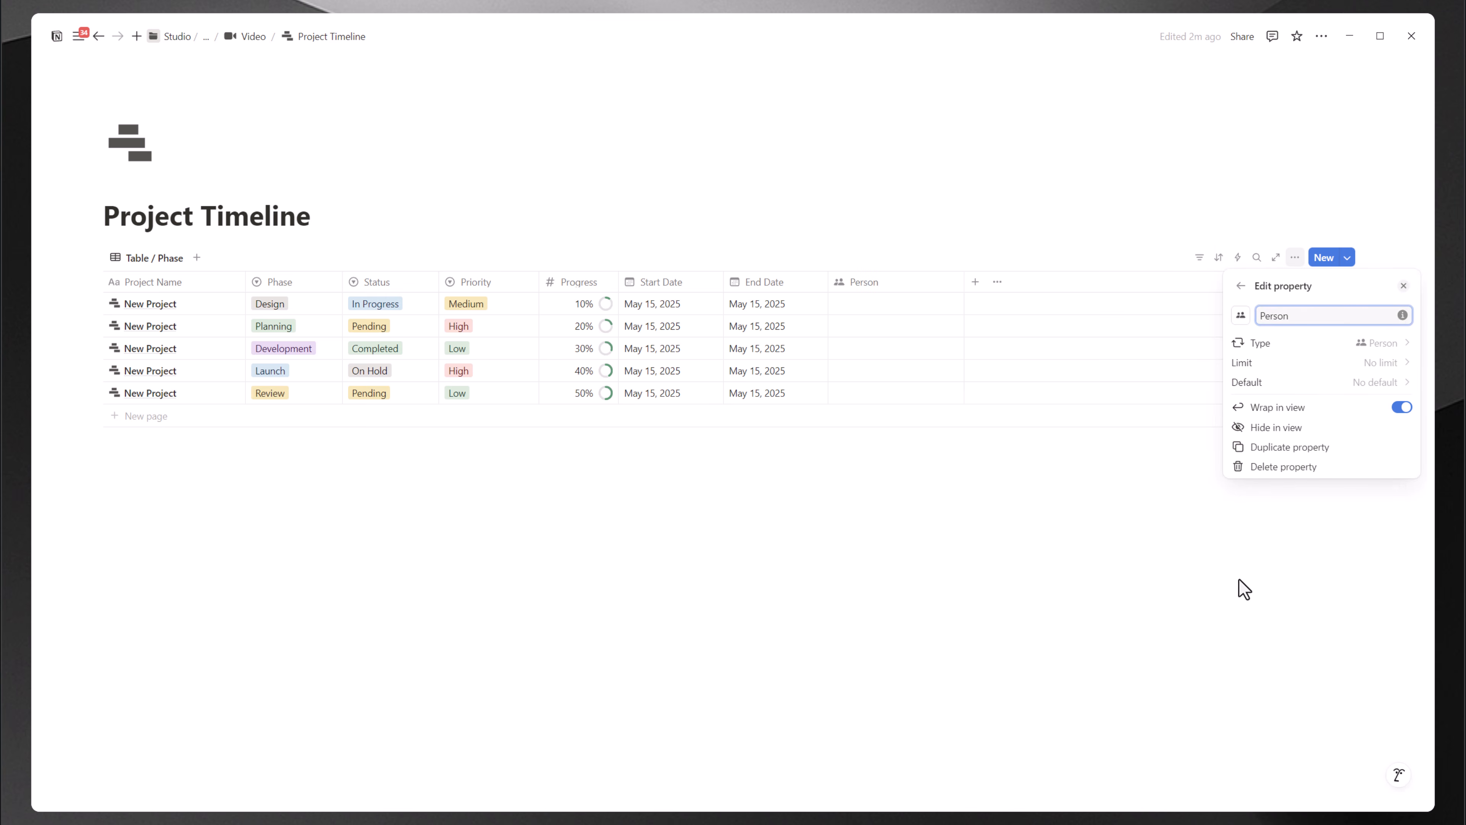
left_click(934, 317)
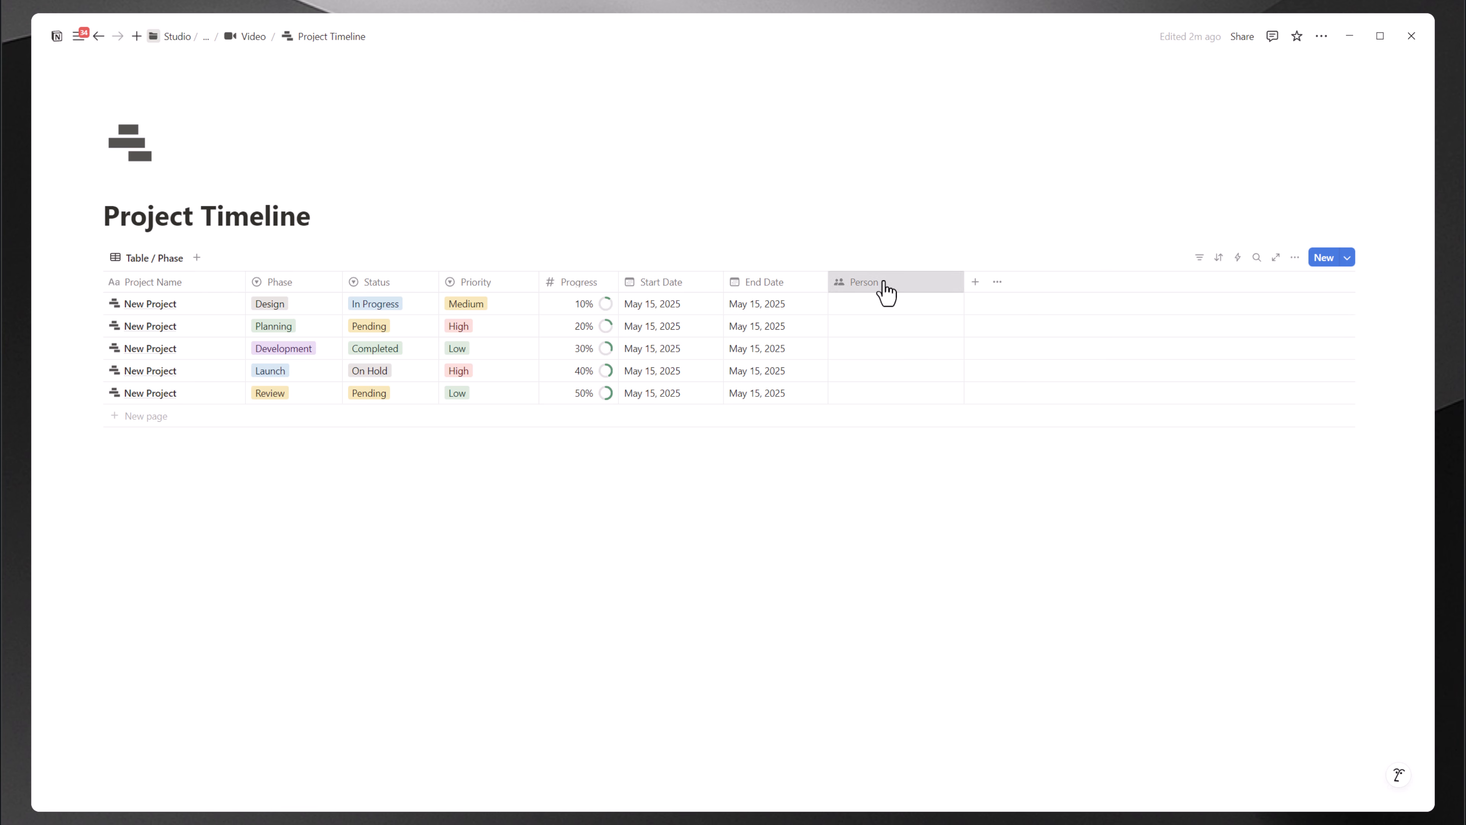
left_click(885, 287)
double_click(896, 309)
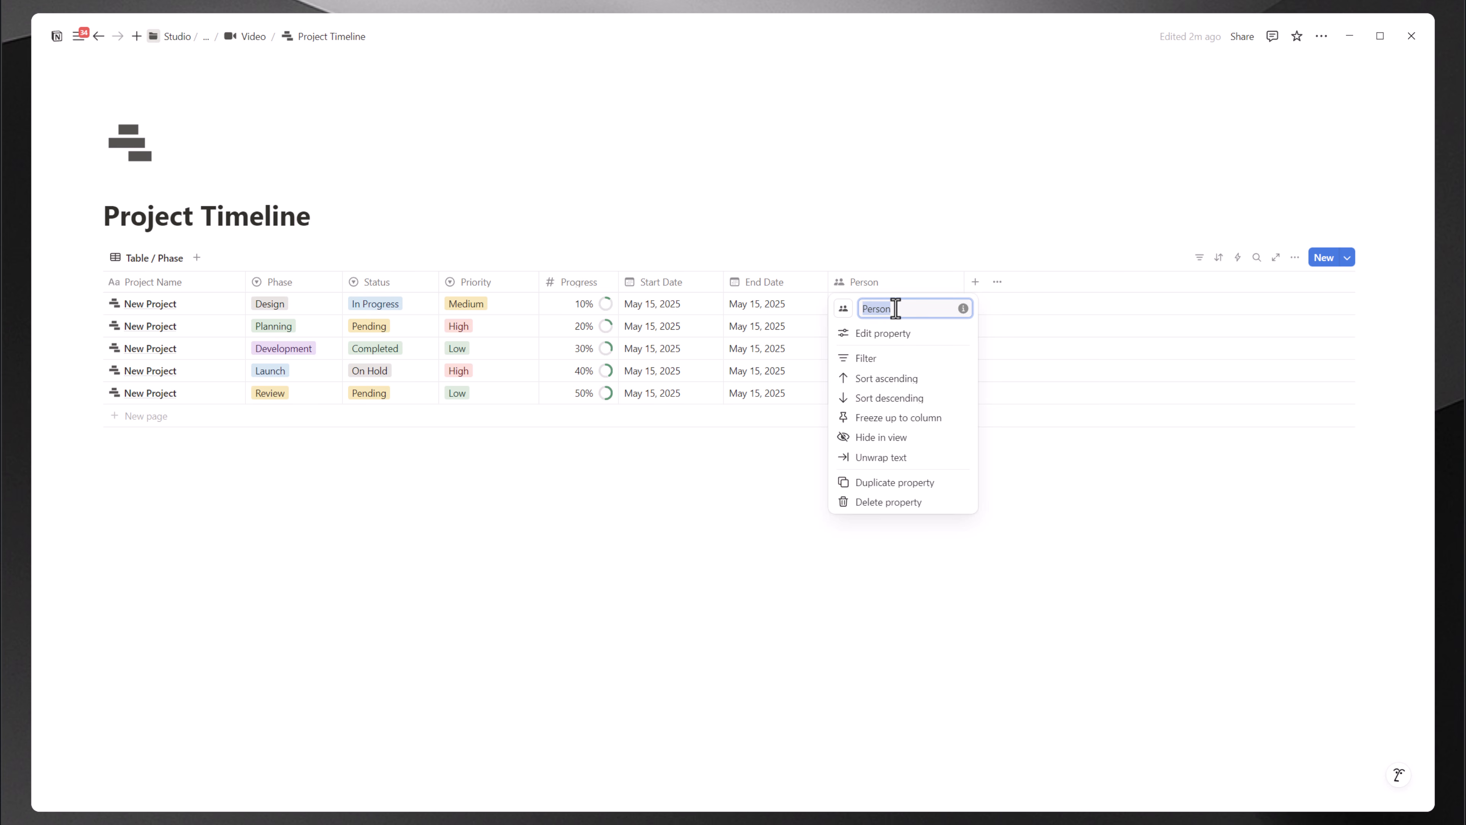
type("Ass")
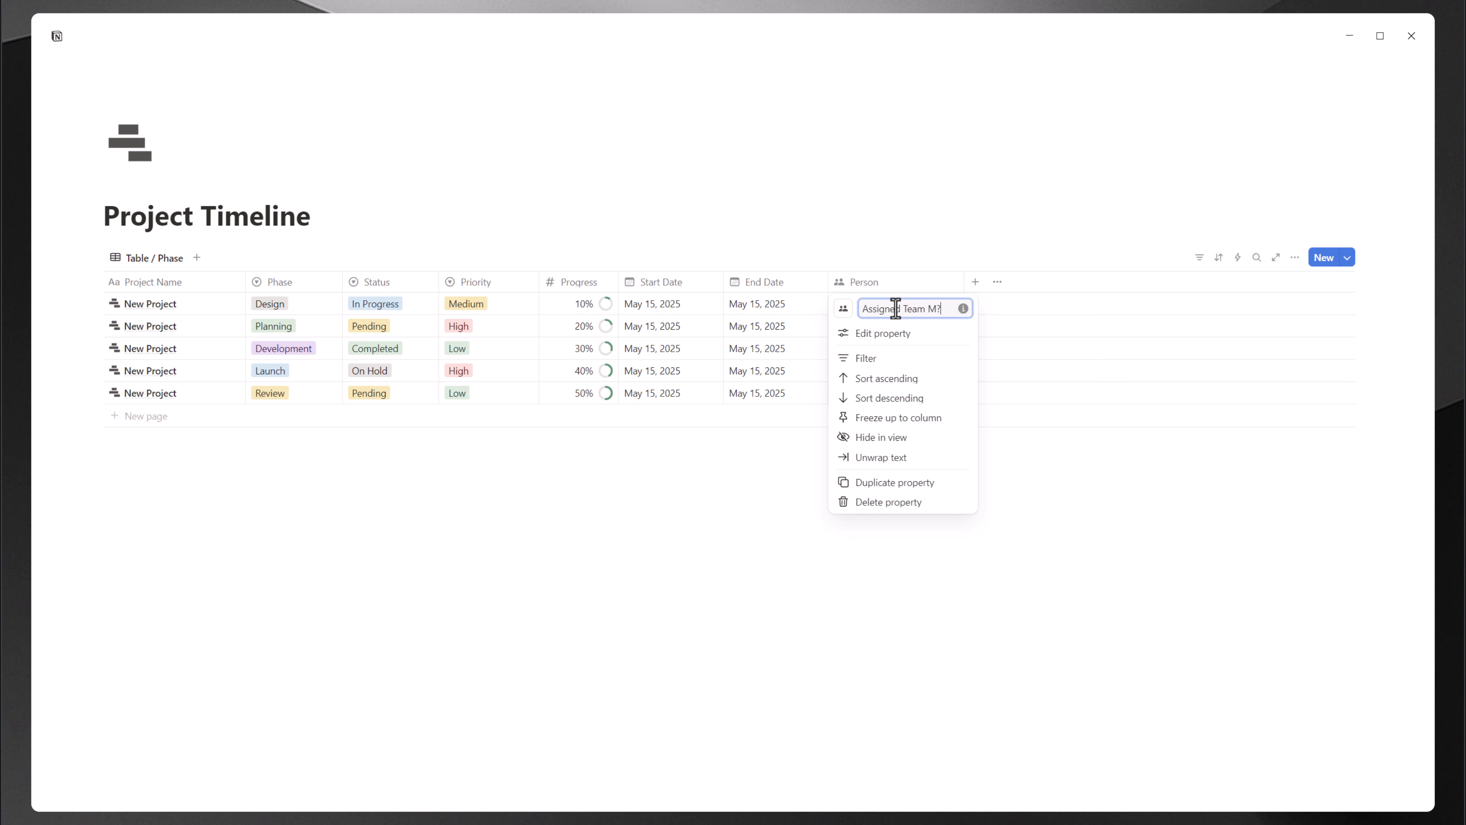
type("igned Team Members")
key("Return")
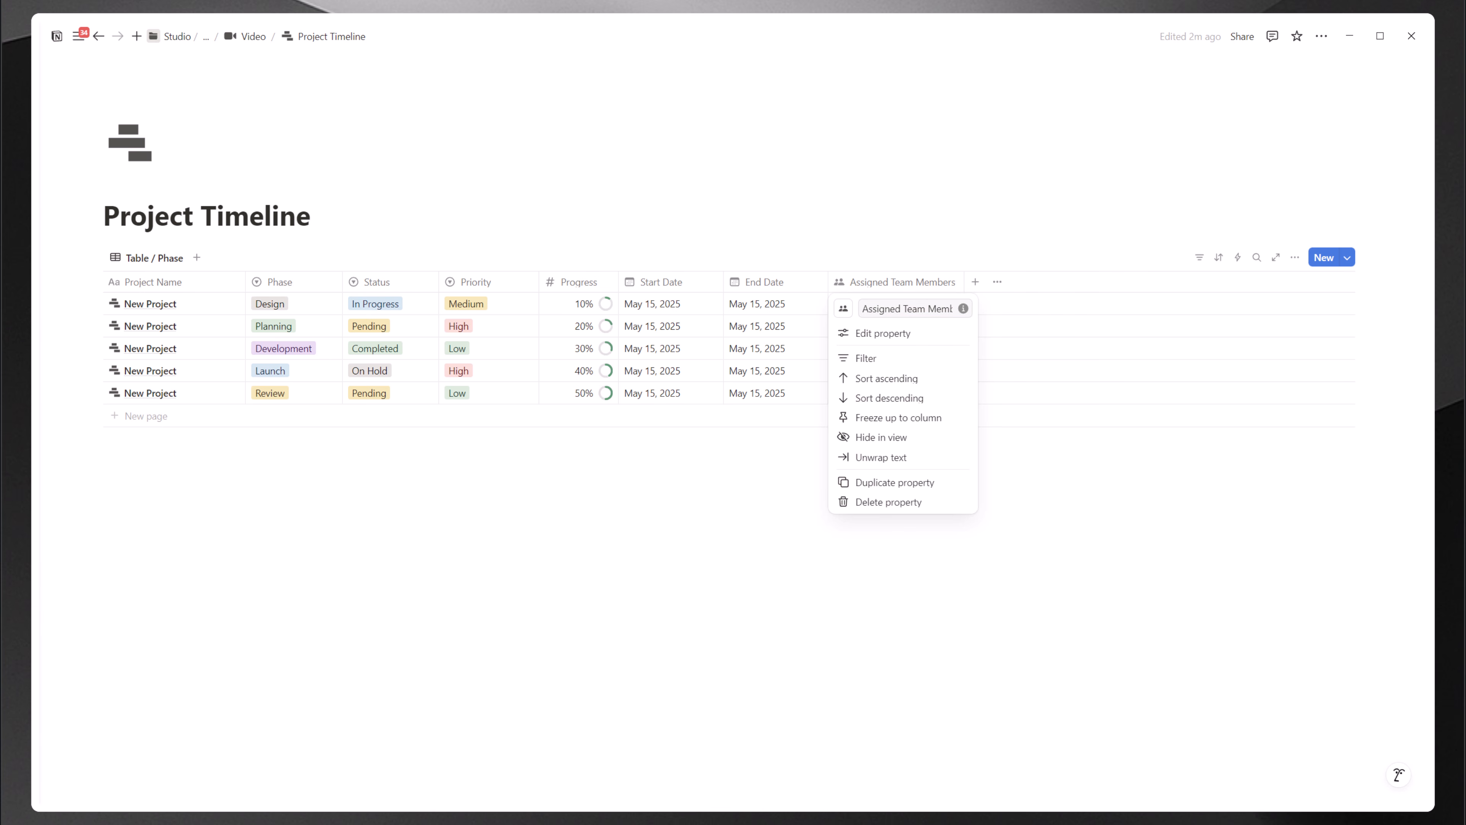
left_click(907, 203)
Step: Assign the workspace member to all five project rows and narrow the Assigned Team Members column
left_click(878, 307)
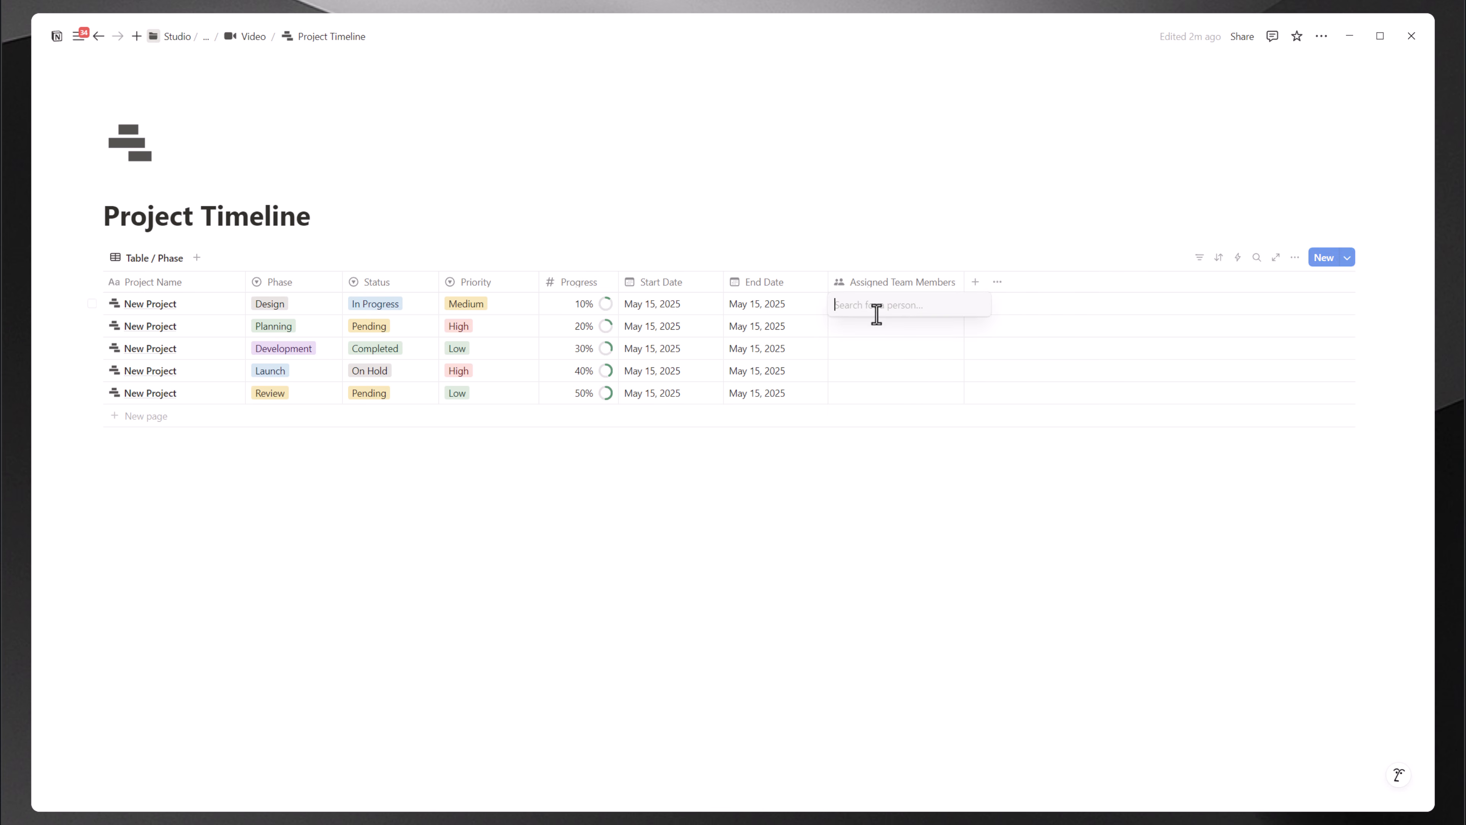
left_click(888, 352)
left_click(870, 389)
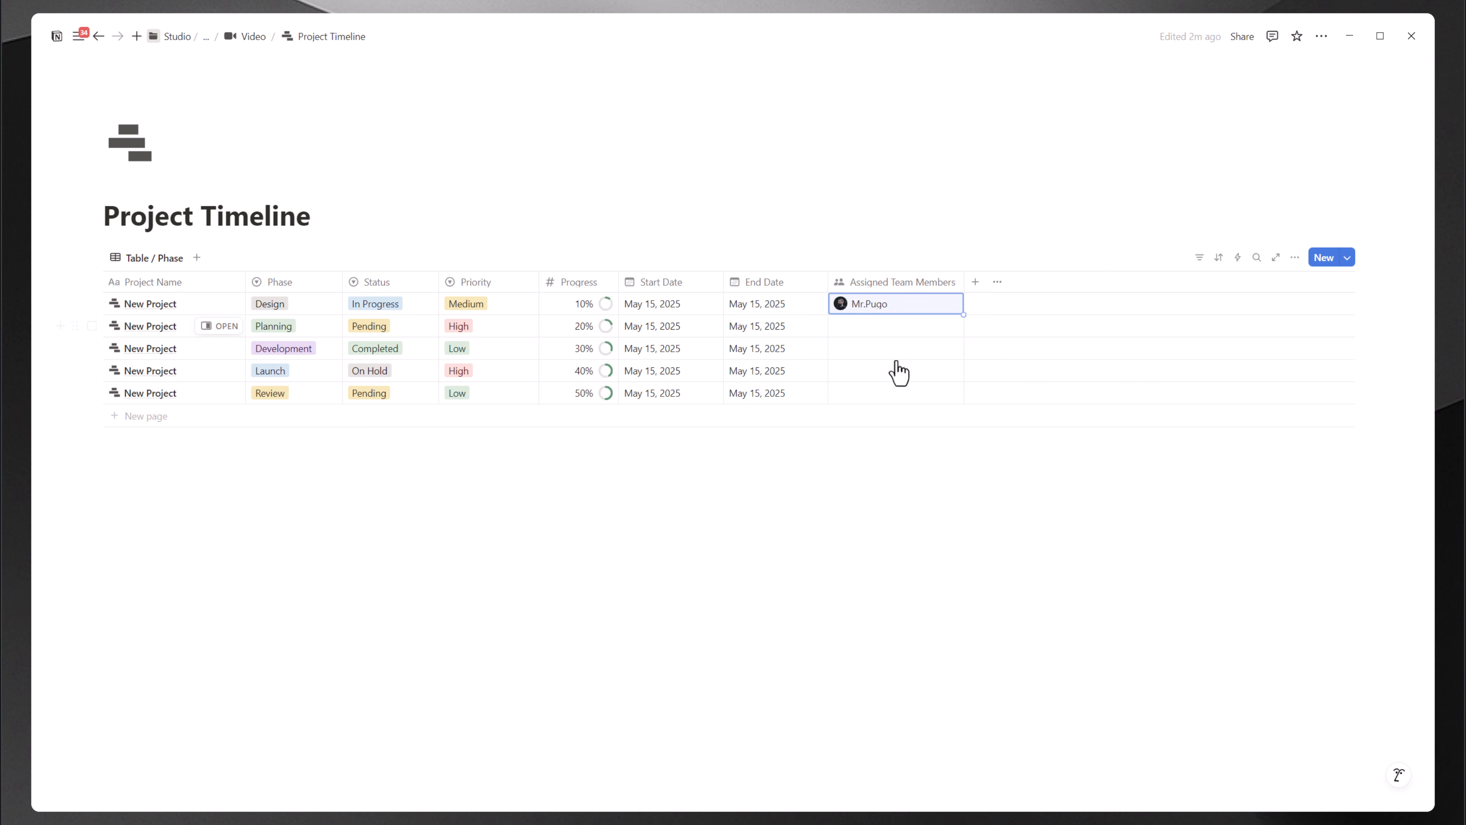
left_click_drag(962, 312, 960, 398)
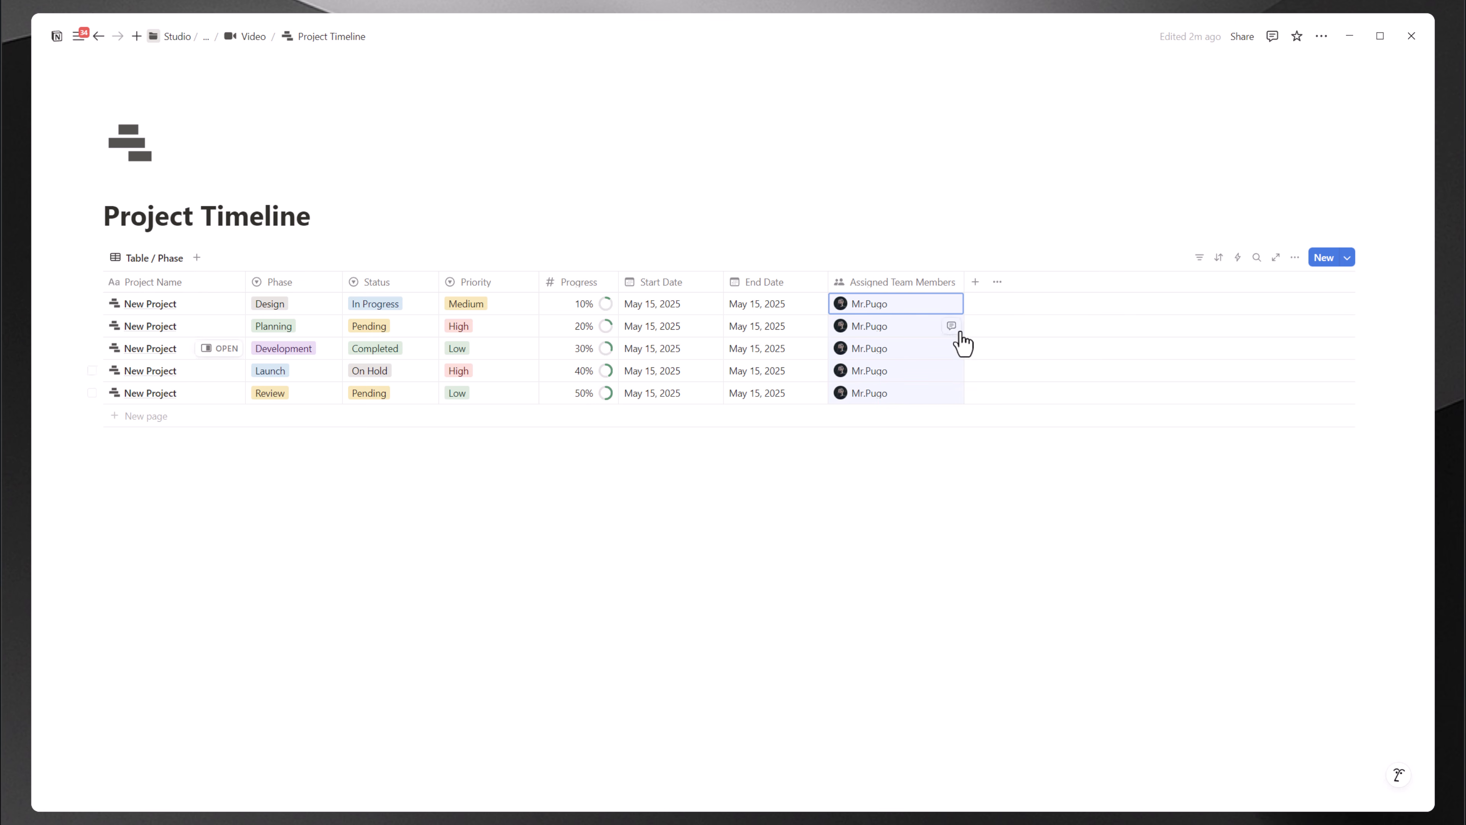
left_click_drag(964, 285, 933, 287)
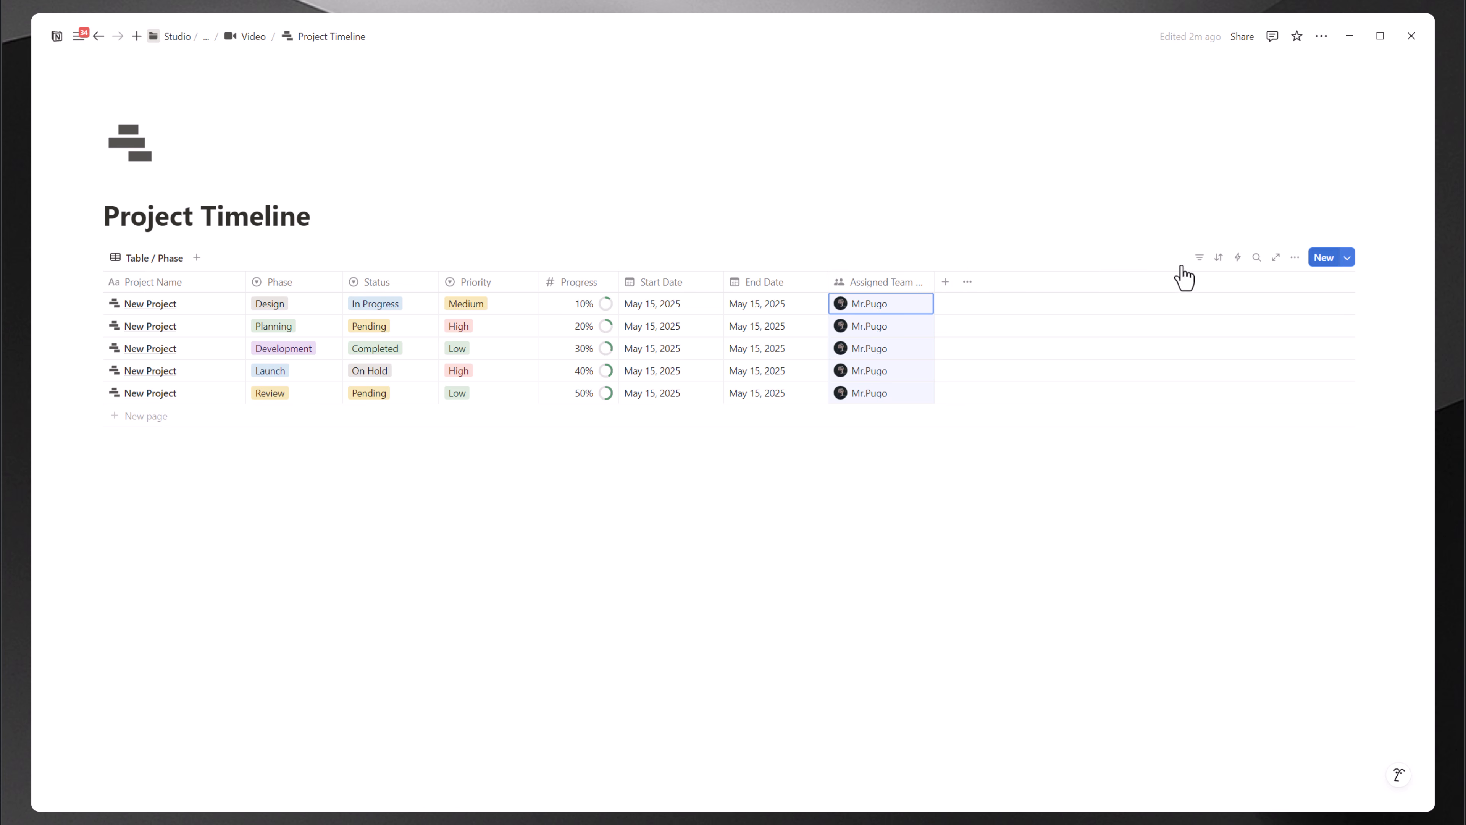
Step: Turn Wrap all columns off and back on in the table view's layout settings
left_click(1295, 257)
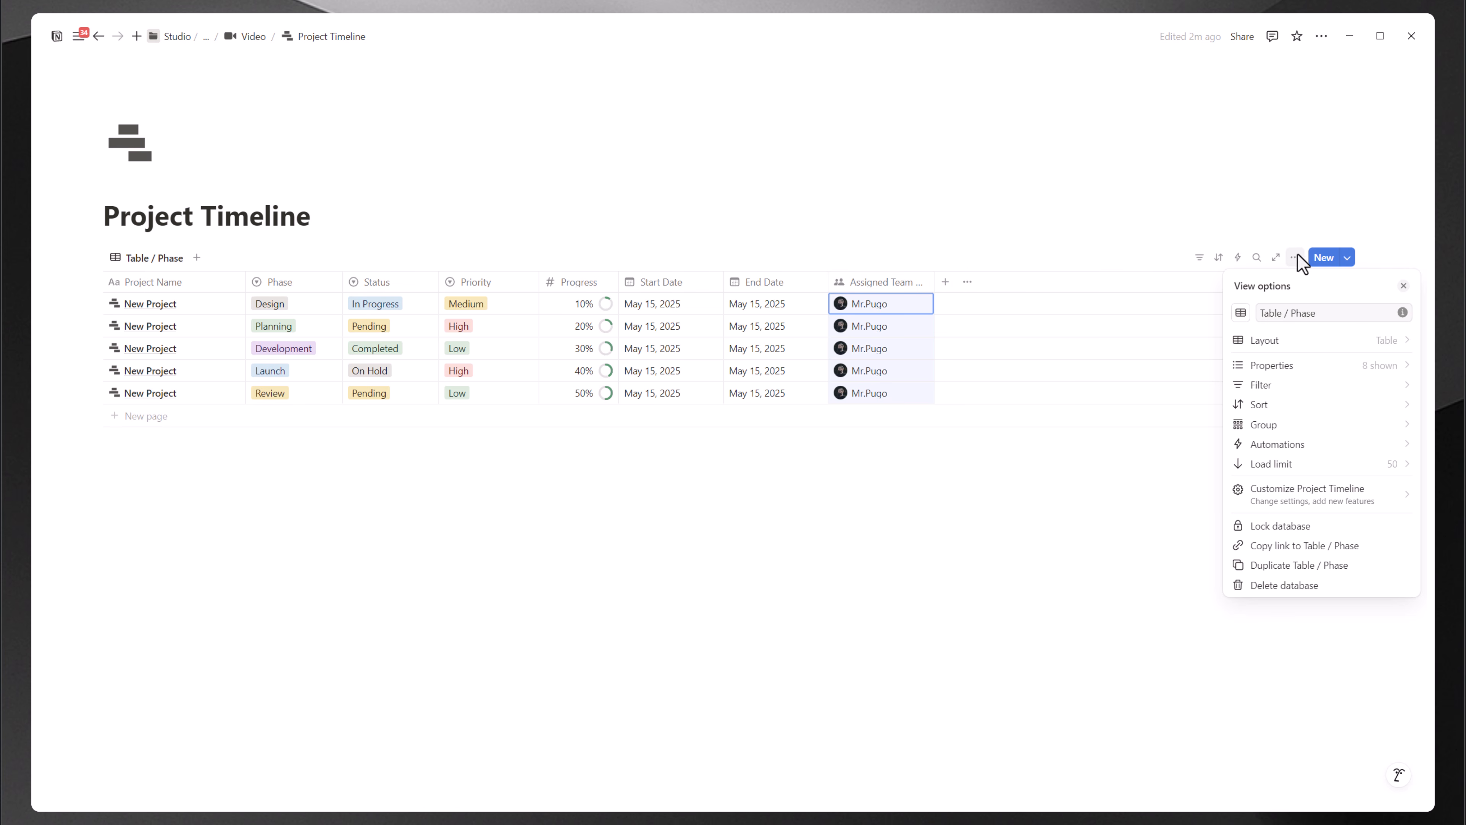
left_click(1286, 342)
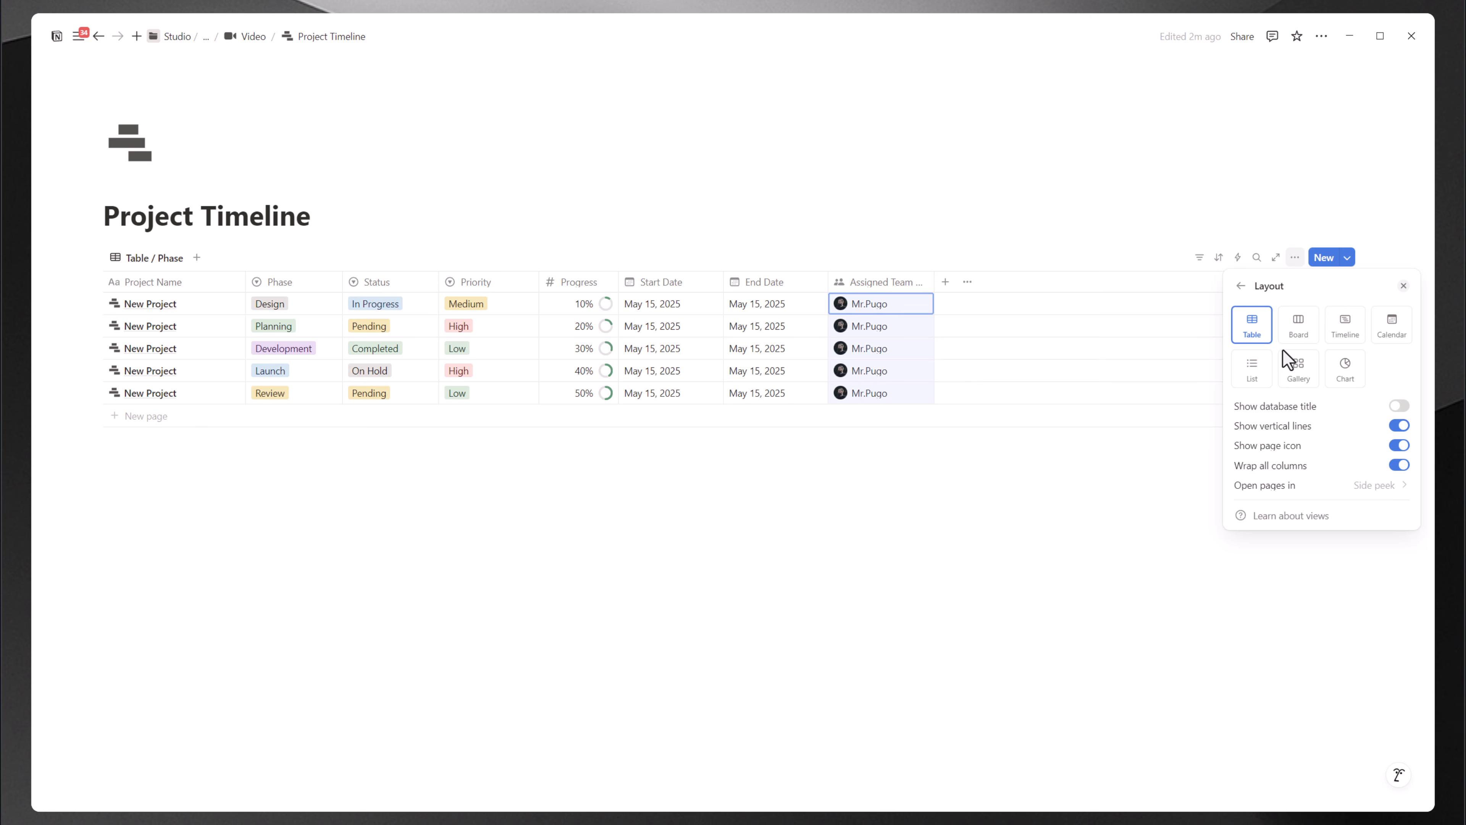
left_click(1265, 468)
left_click(1264, 468)
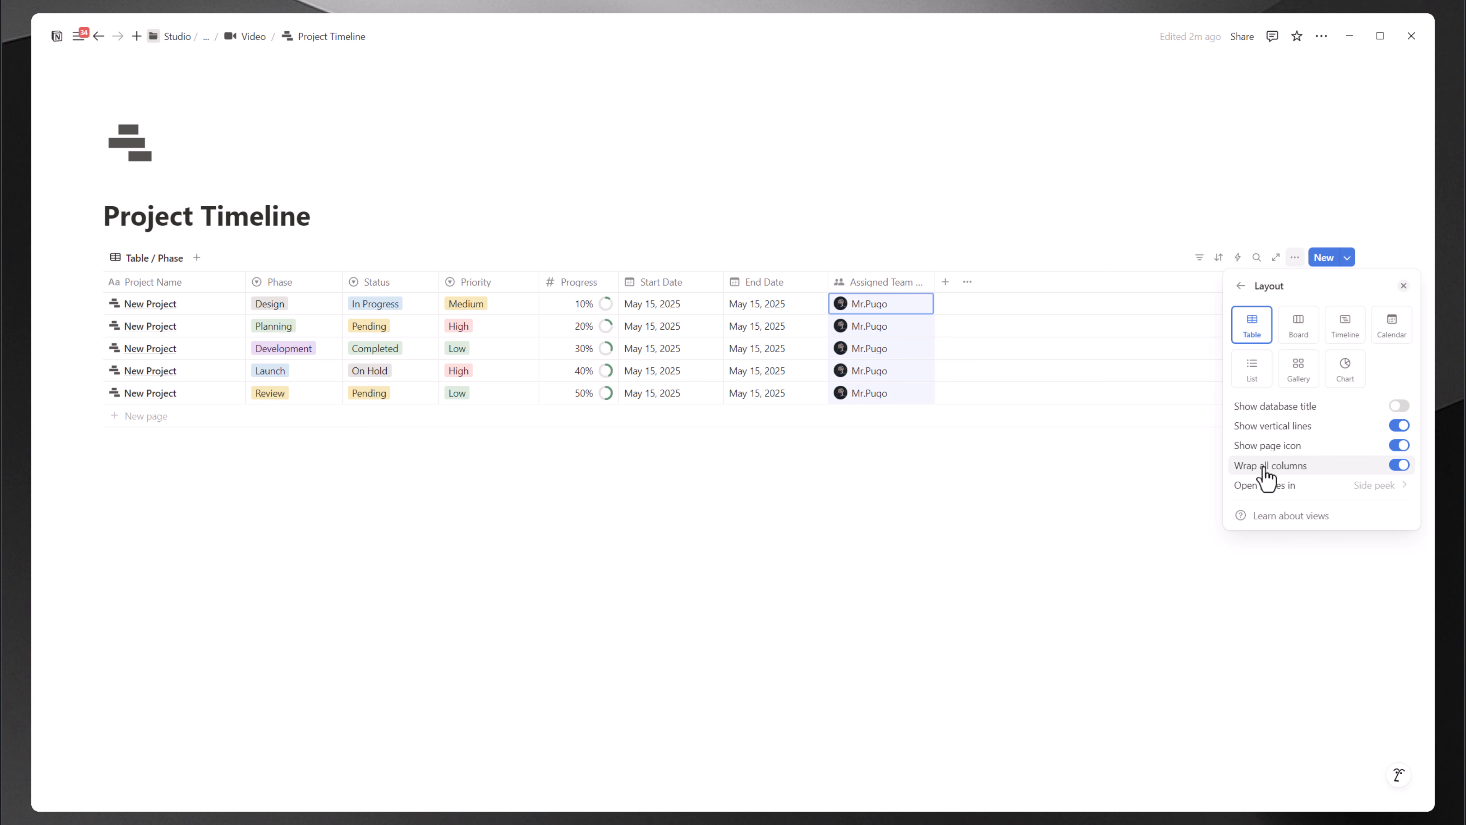
left_click(987, 516)
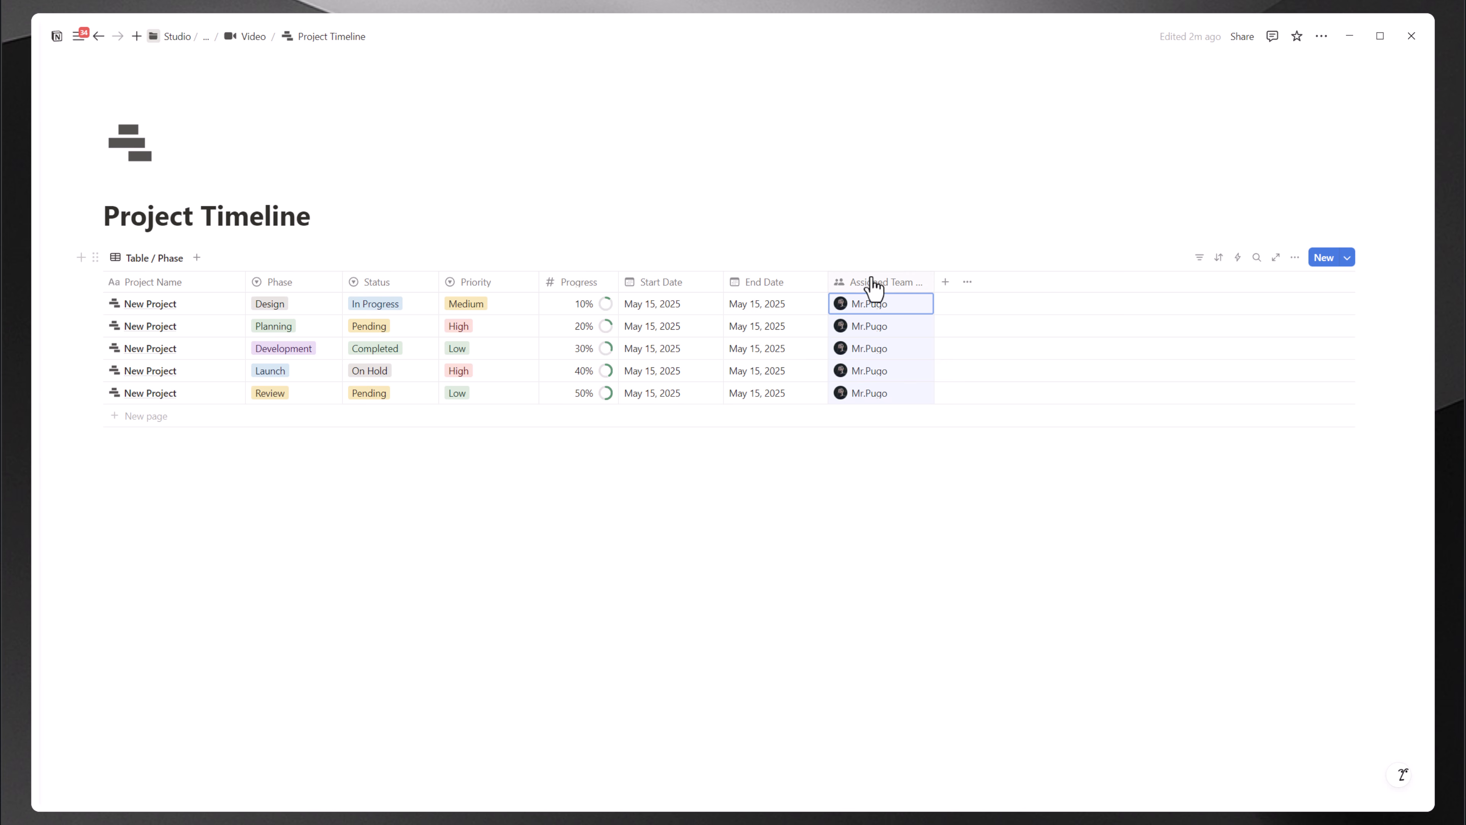
Step: Switch to the browser and examine the reference Project Timeline template's views, status board and description, and return to the project table
left_click(945, 282)
left_click(407, 259)
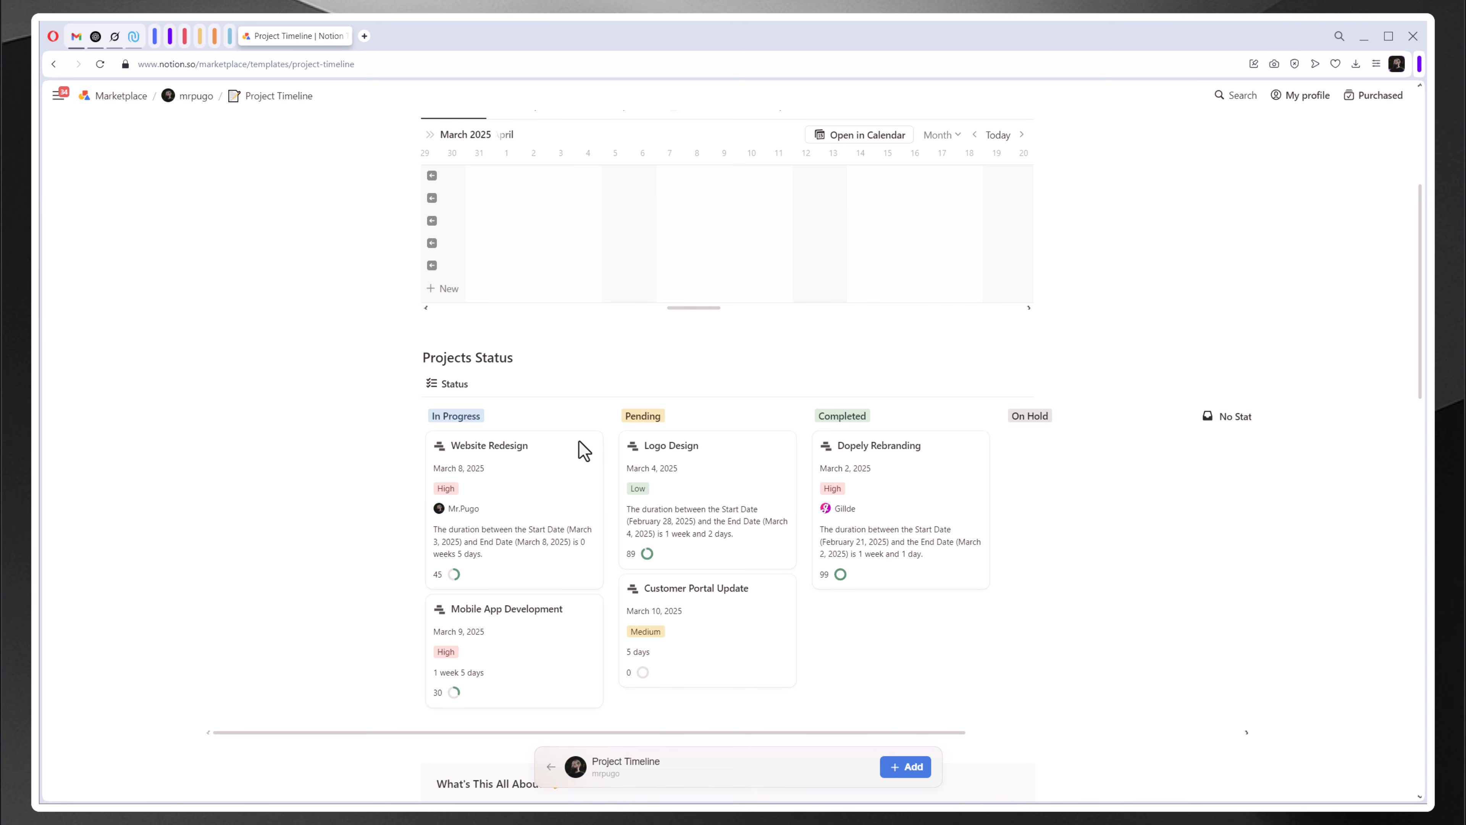
scroll(577, 441, "up", 5)
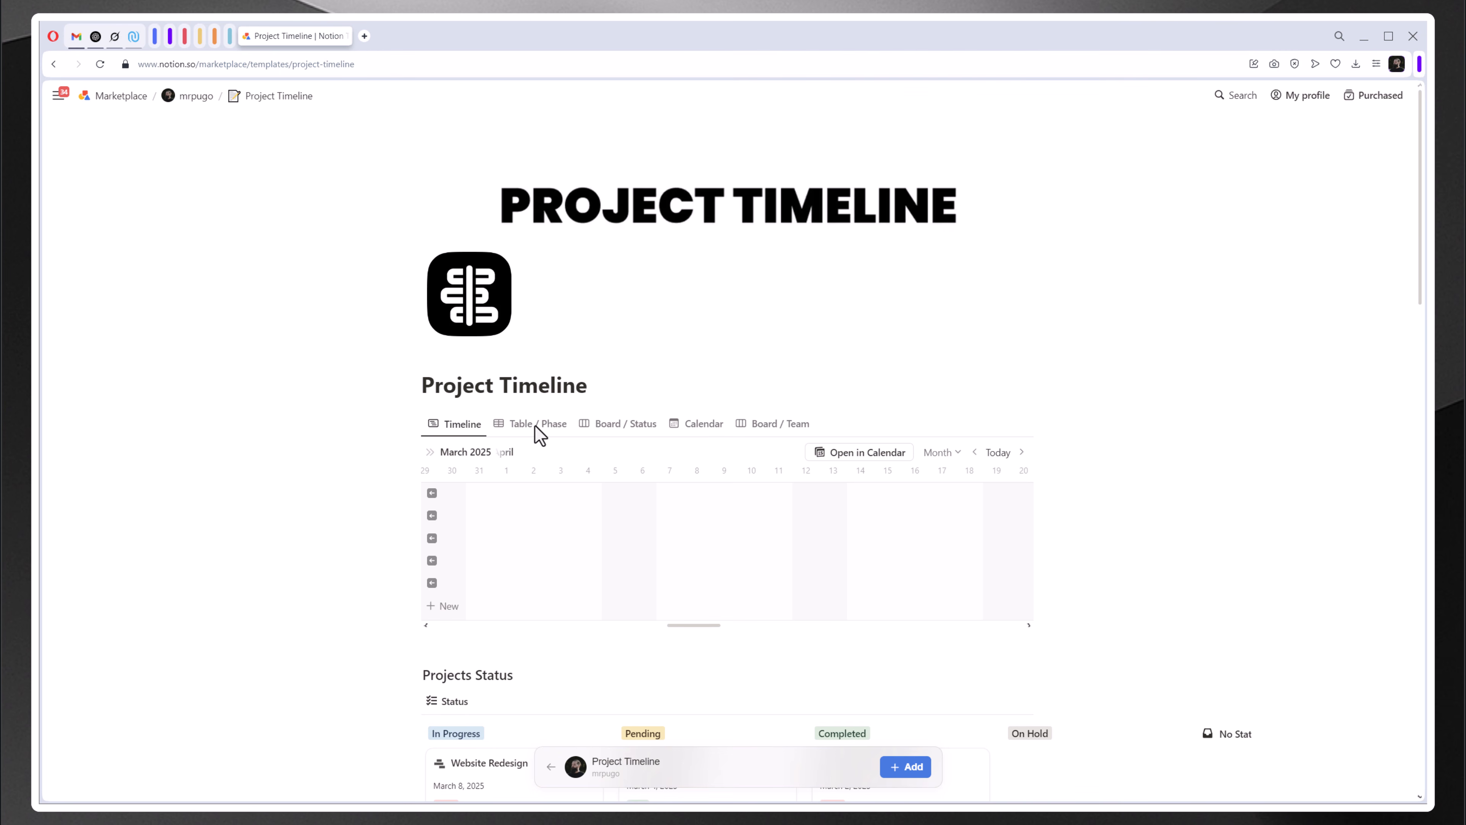
scroll(488, 445, "down", 10)
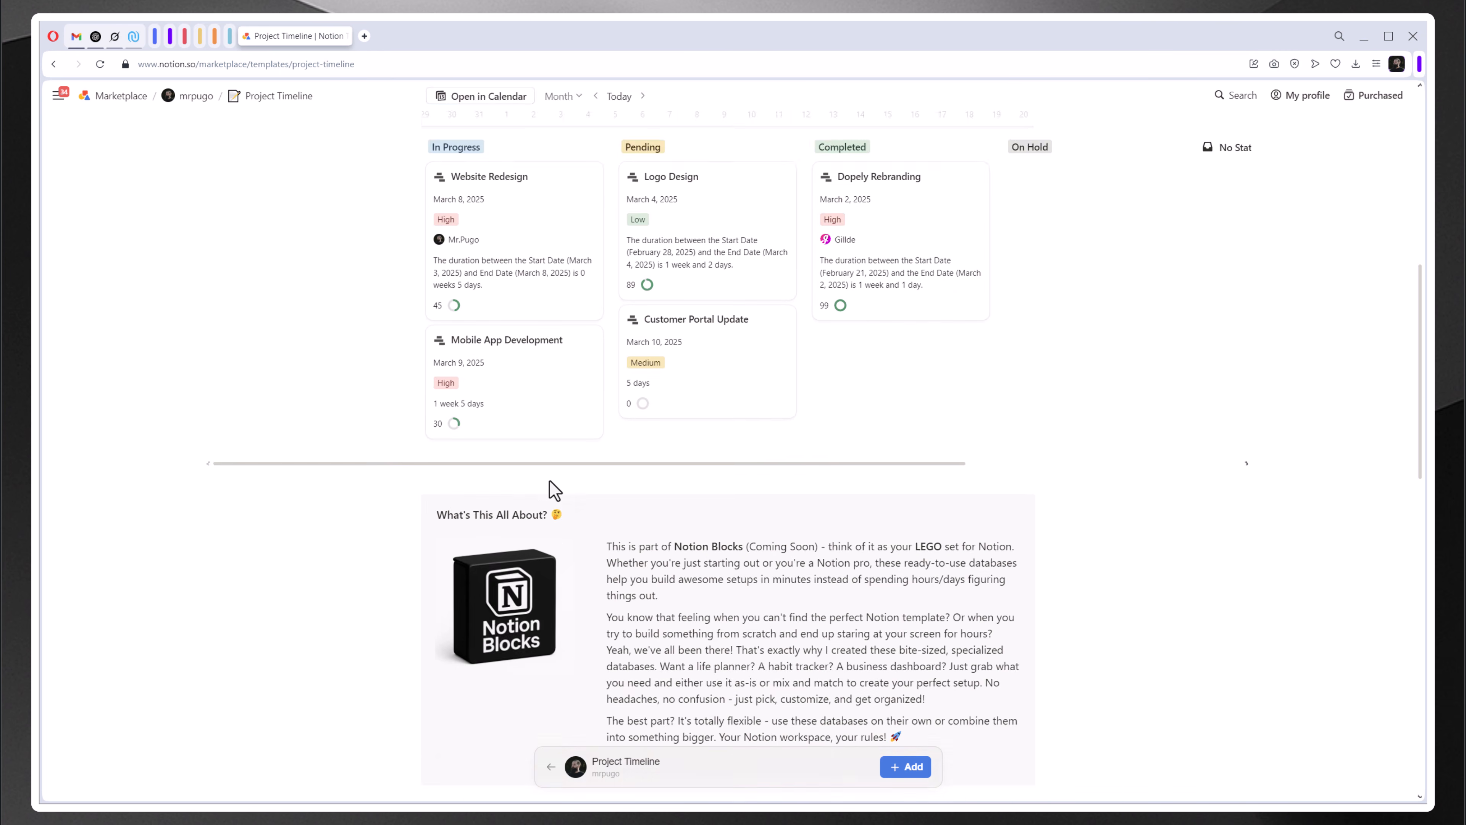
scroll(550, 485, "up", 10)
scroll(451, 474, "down", 10)
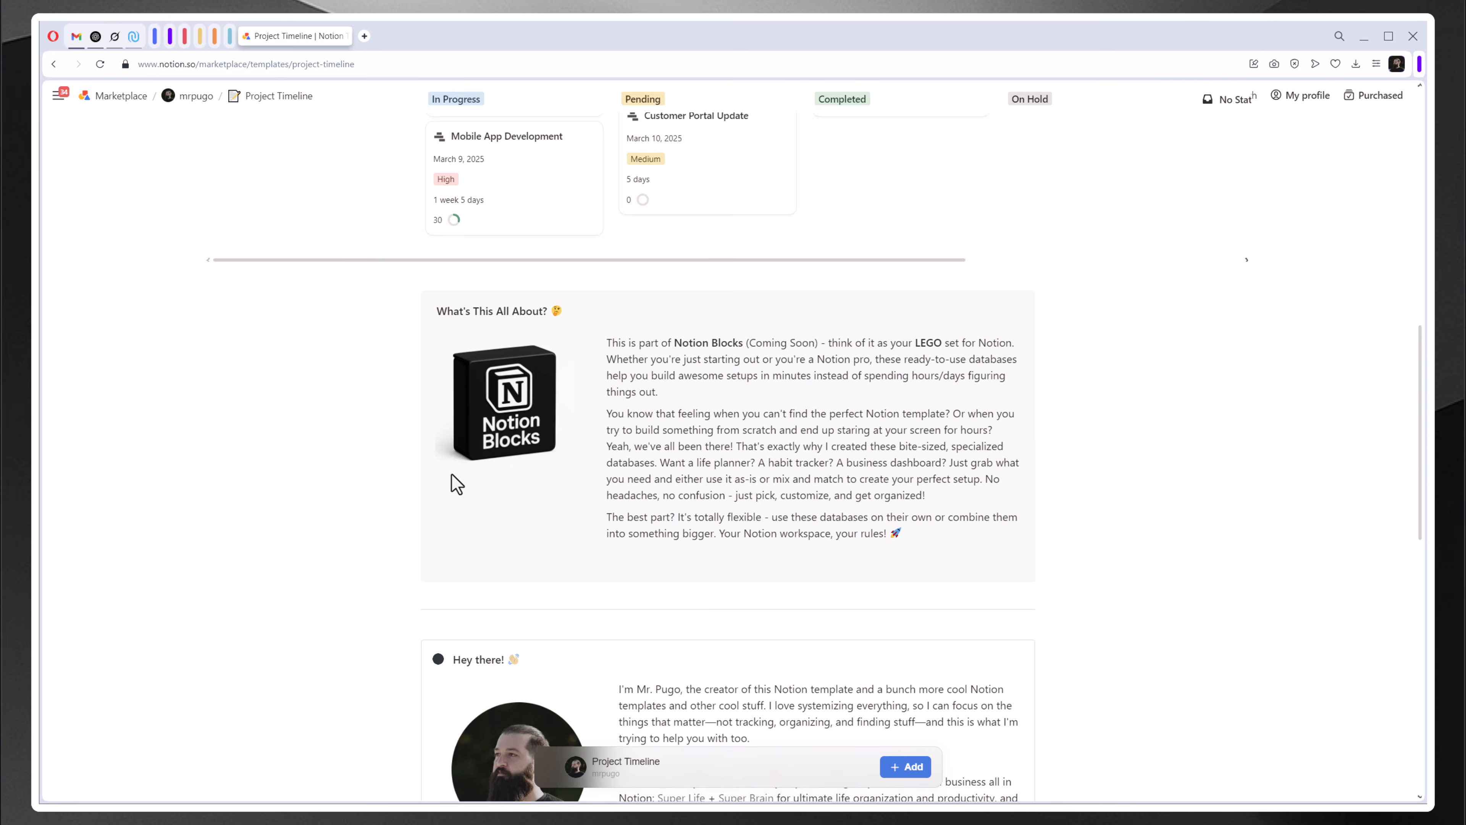
scroll(495, 491, "up", 10)
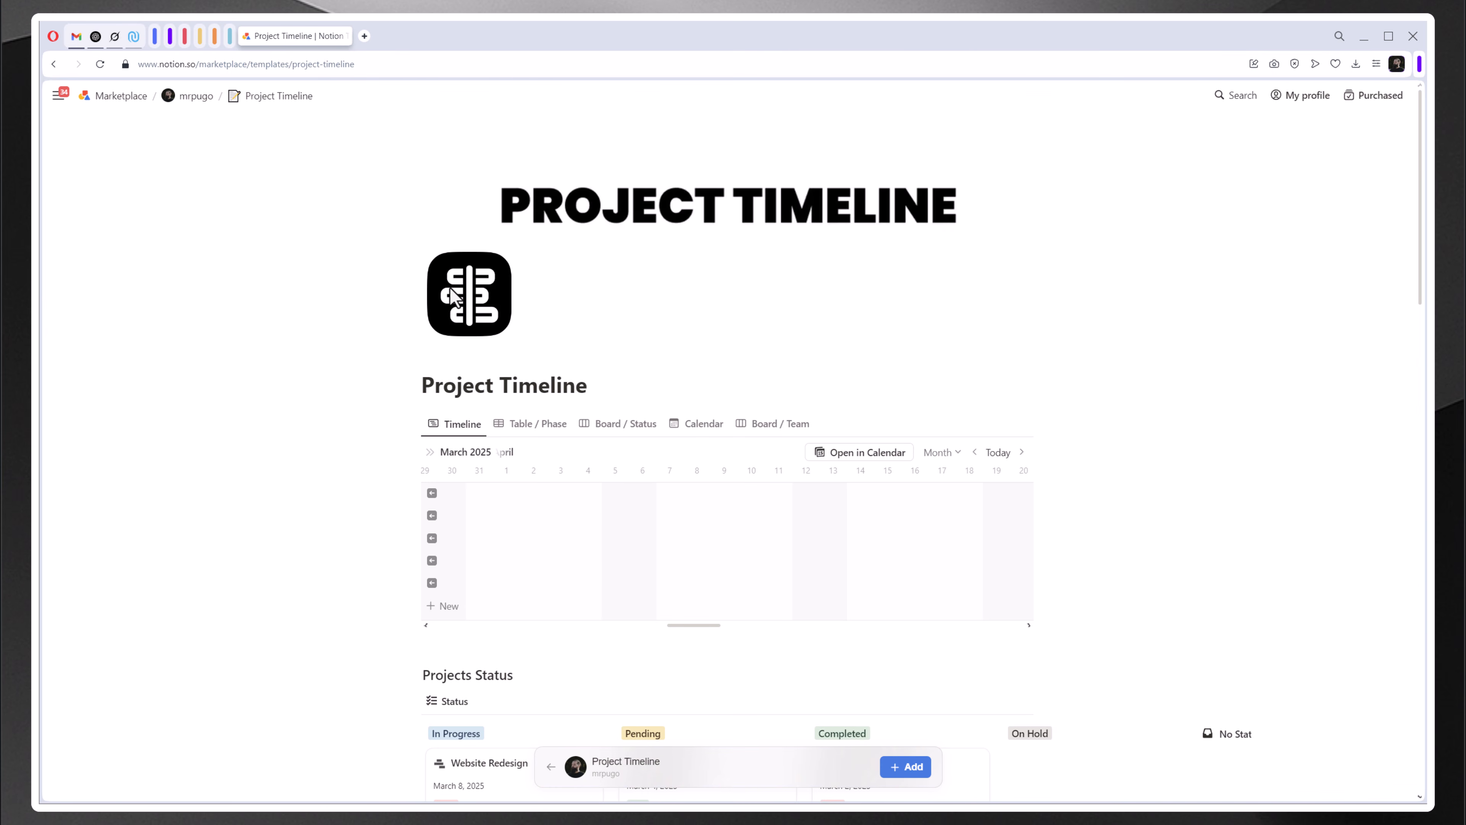
left_click(1364, 36)
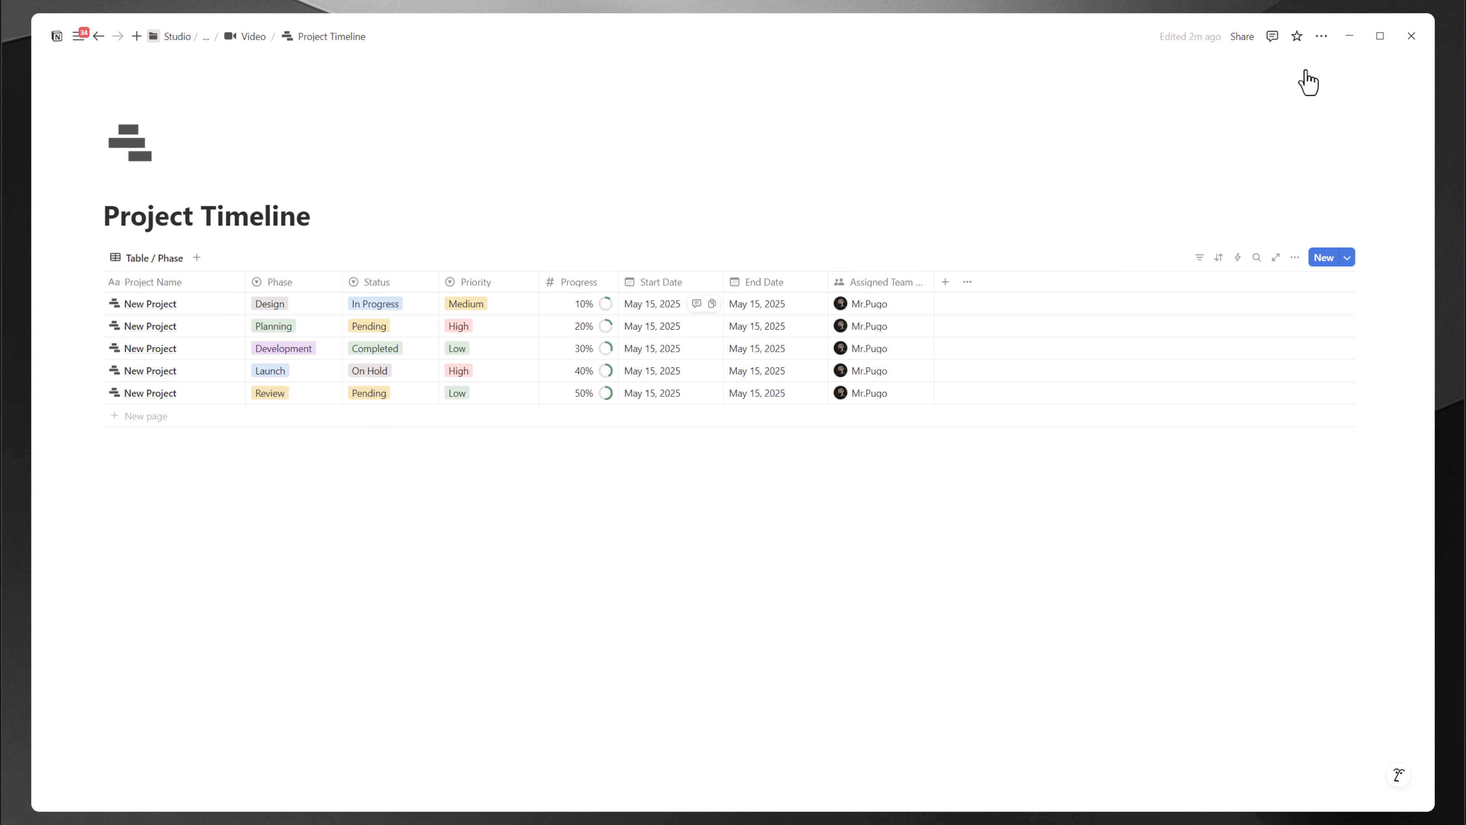
Step: Add a Multi-select property named "Key Tasks" to the project table
left_click(946, 282)
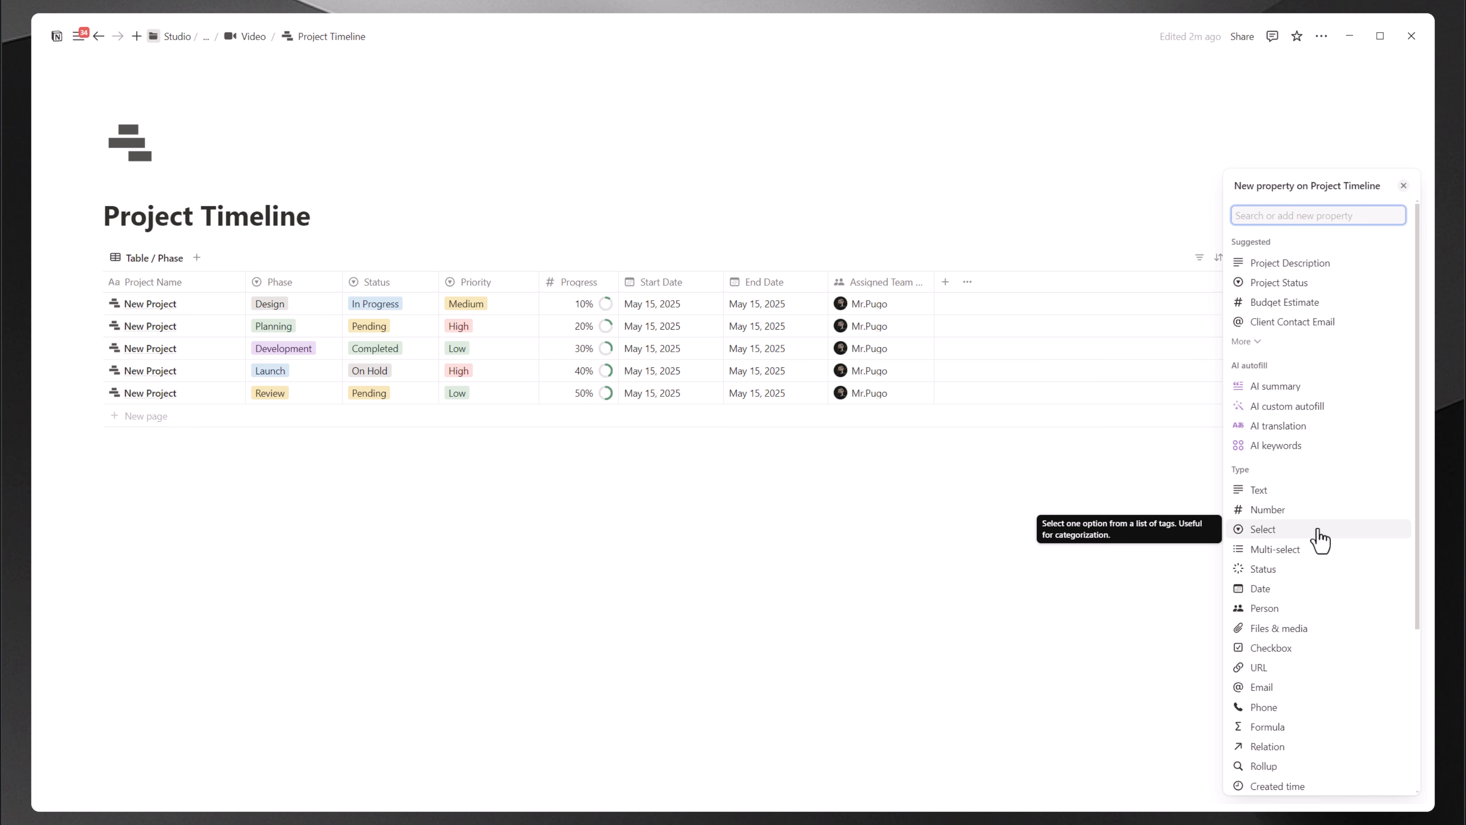
left_click(1317, 551)
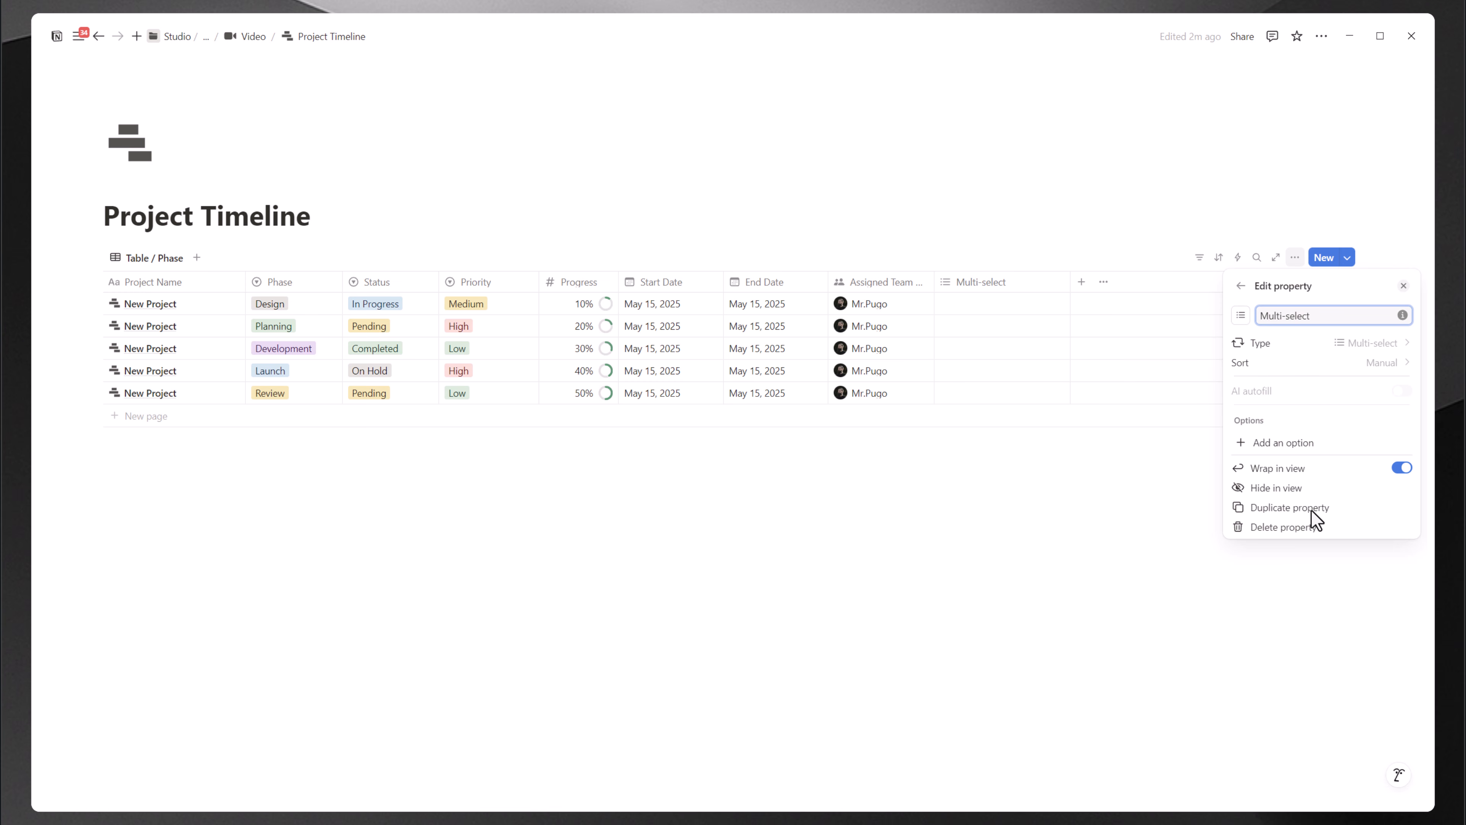
triple_click(1281, 315)
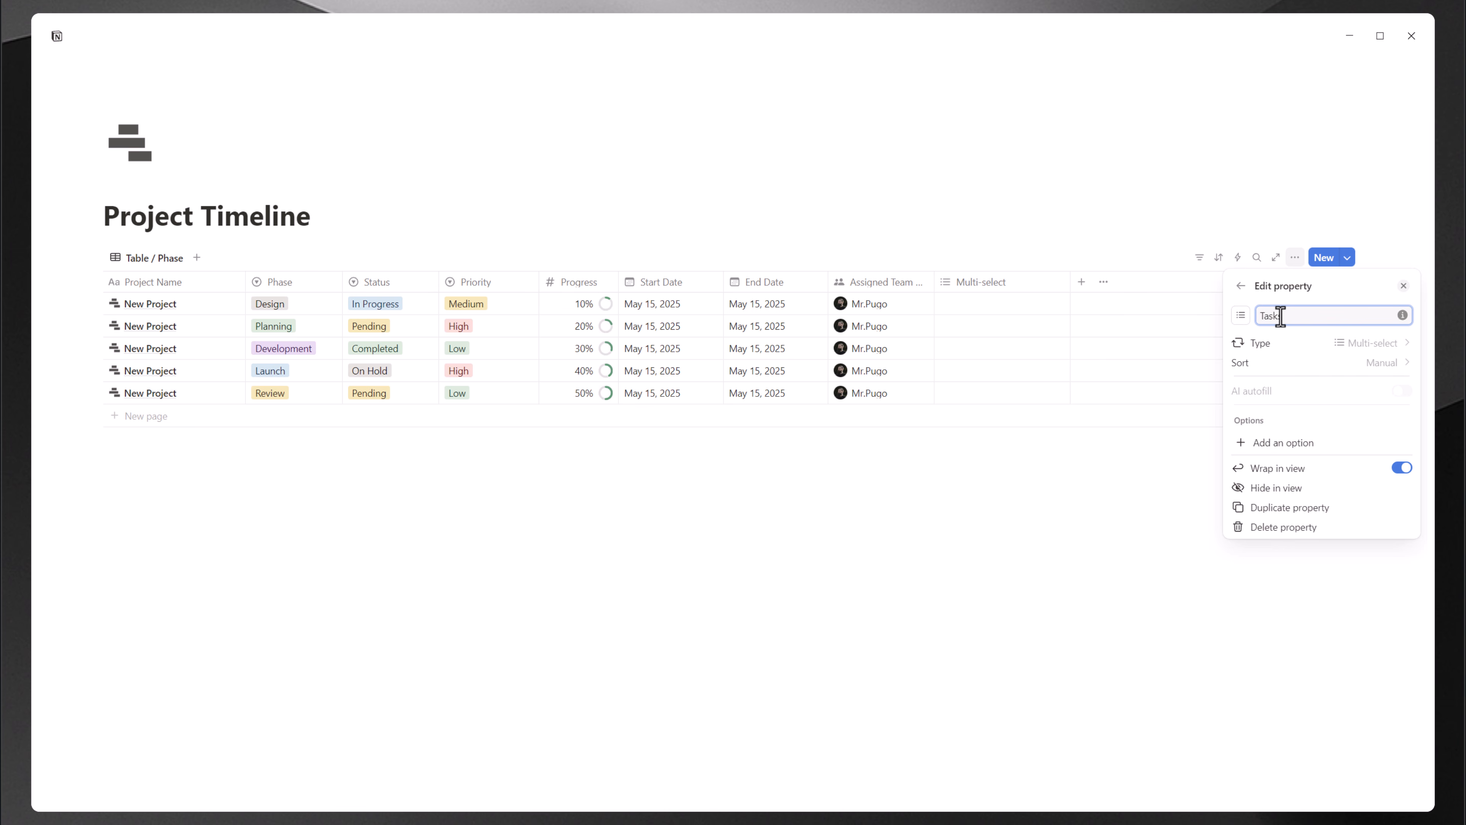
key("BackSpace")
type("Key Tasks")
left_click(1137, 210)
Step: Create the Key Tasks option Planning on the first project row and Research on the second
left_click(965, 321)
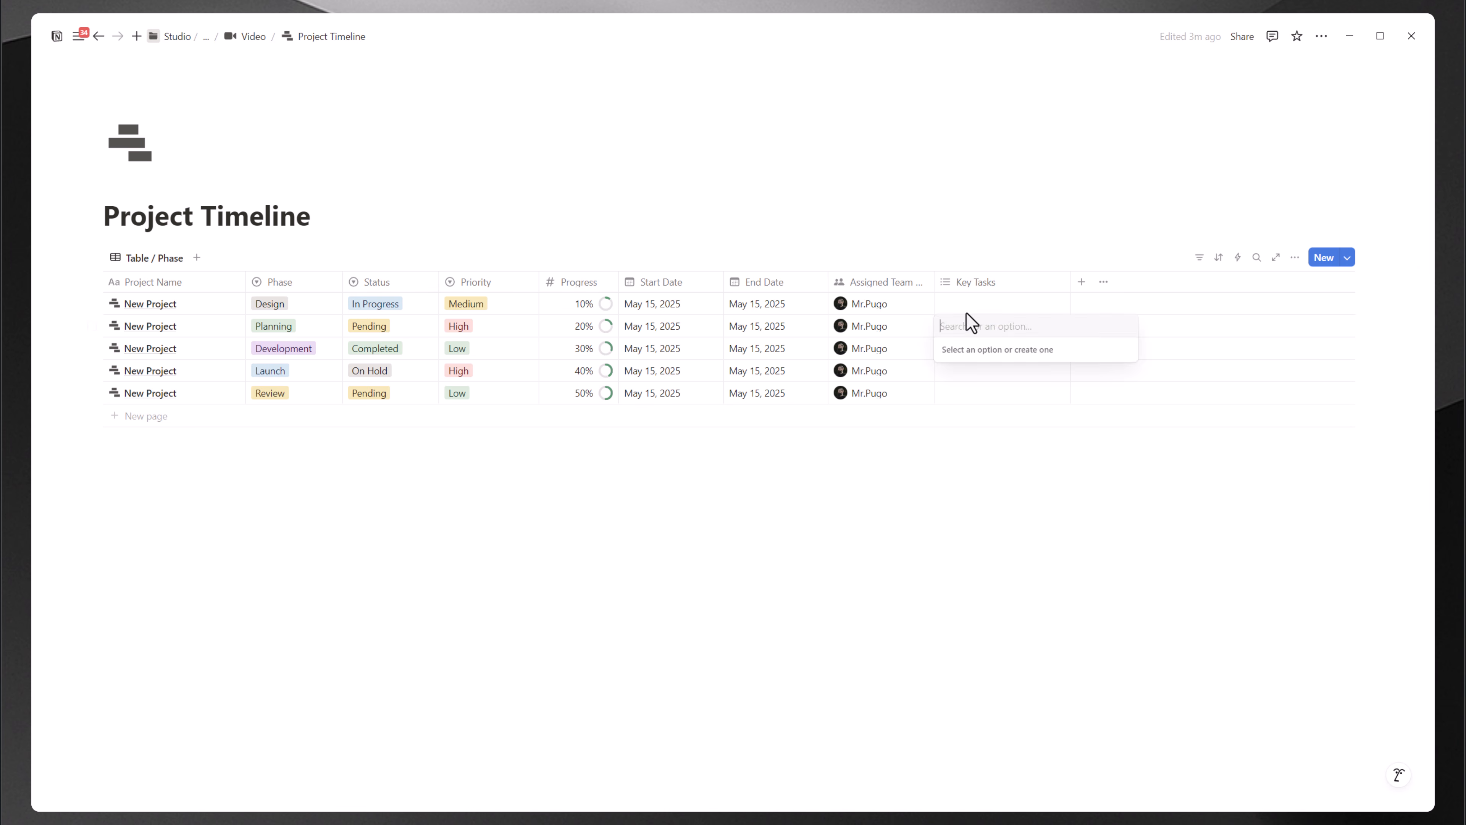
left_click(956, 299)
left_click(954, 298)
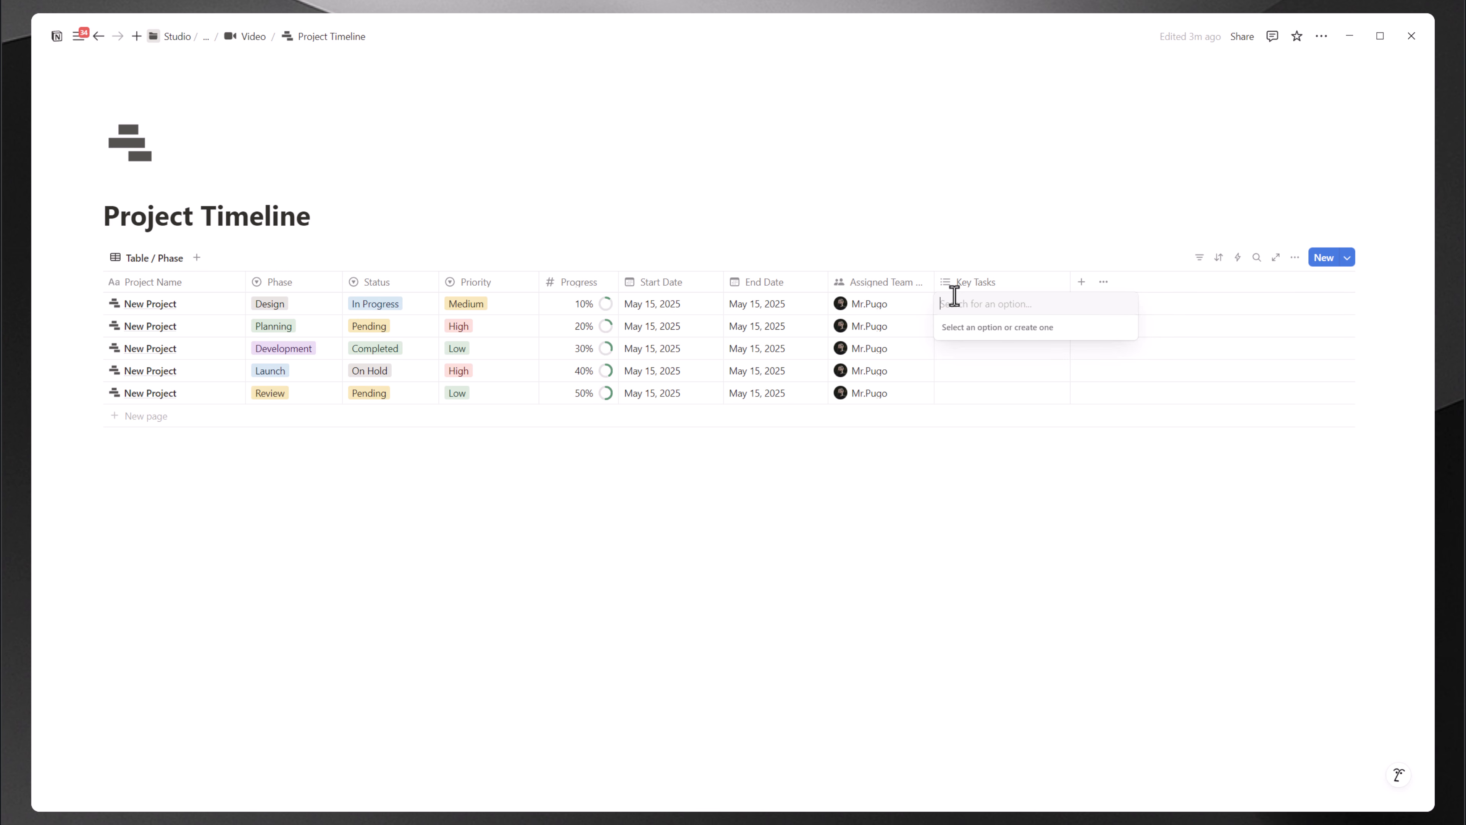
type("Planning")
key("Return")
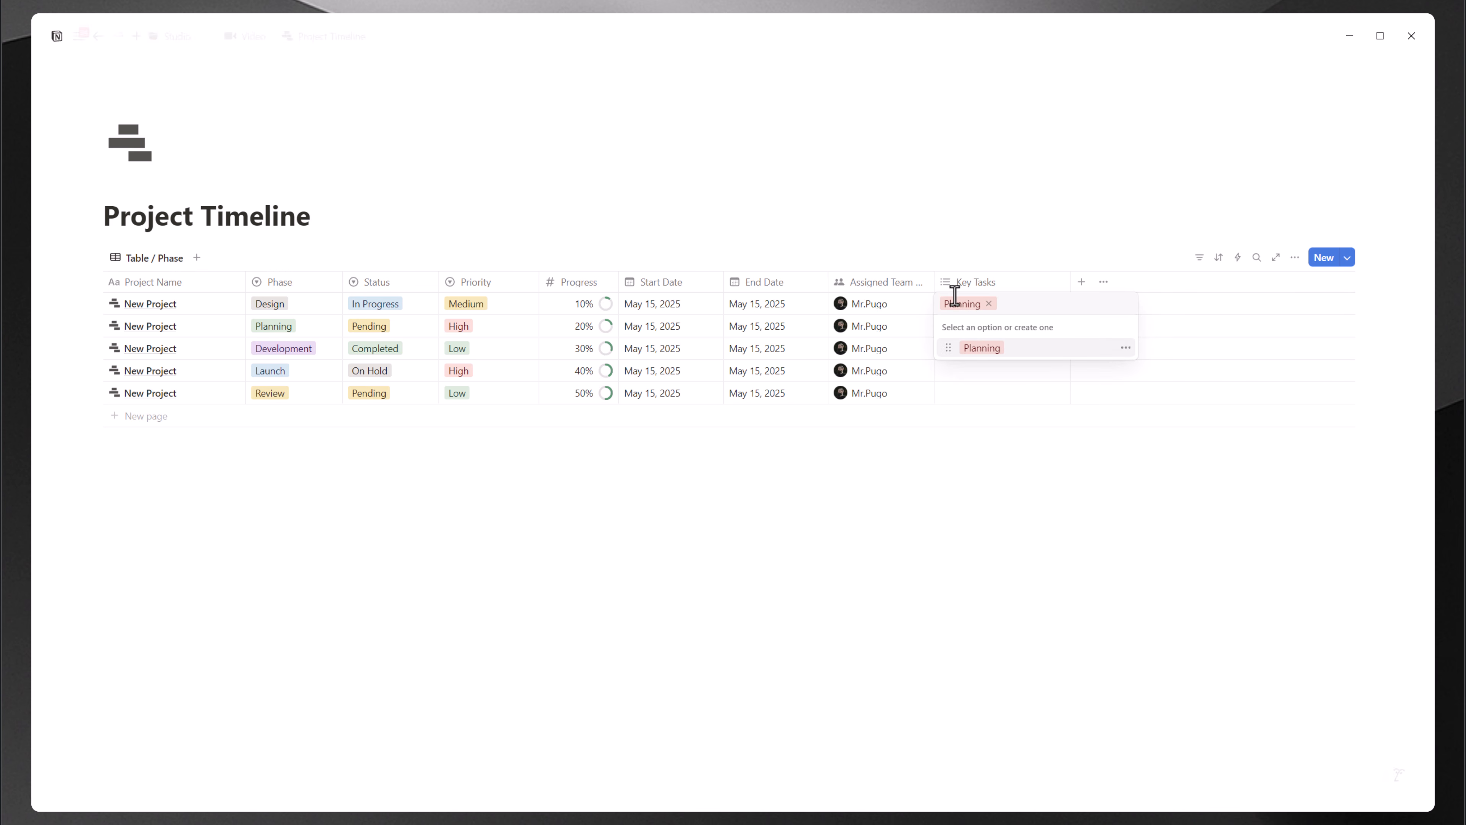
left_click(992, 242)
left_click(968, 329)
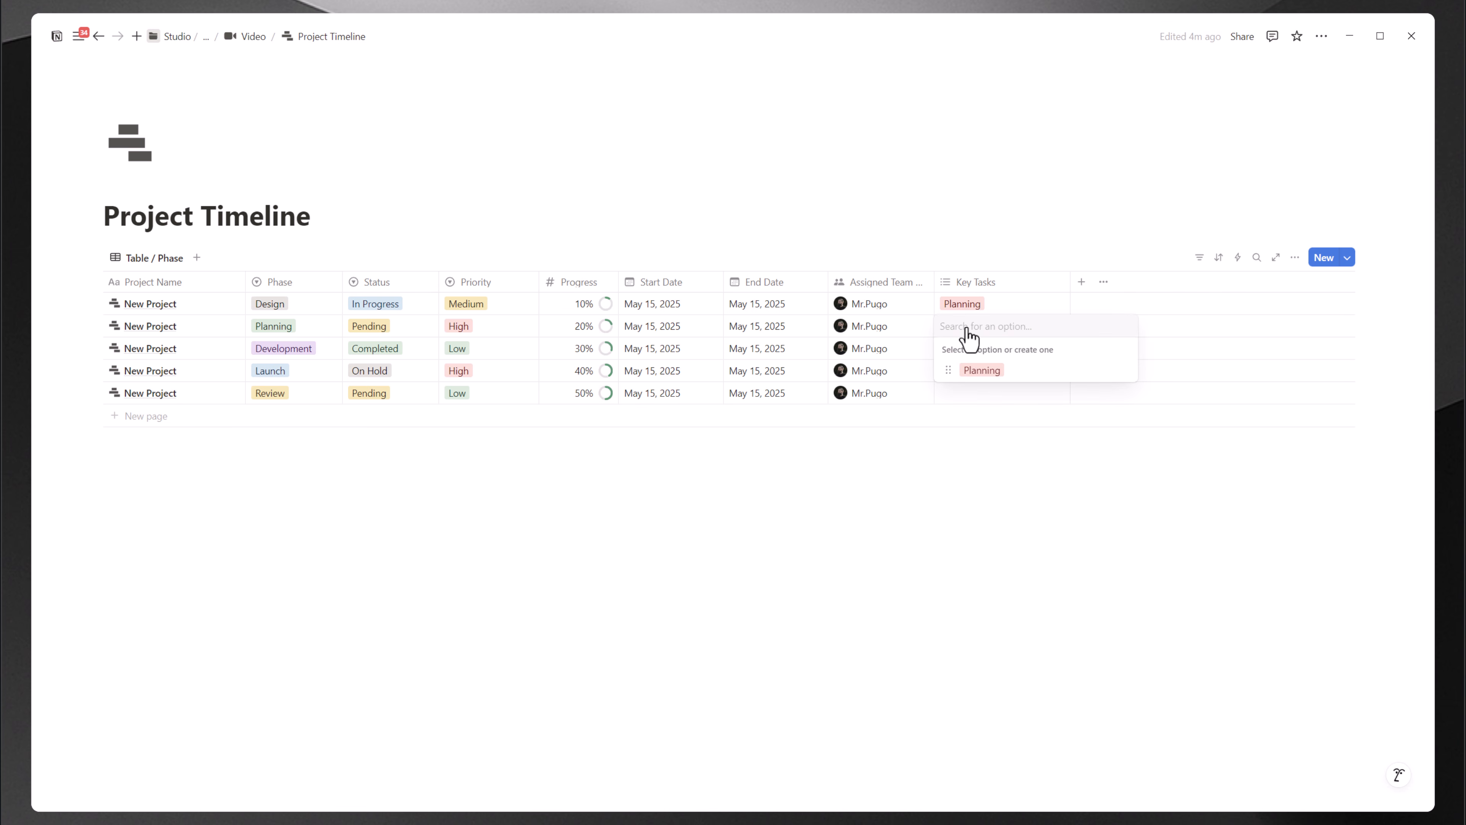
type("Re")
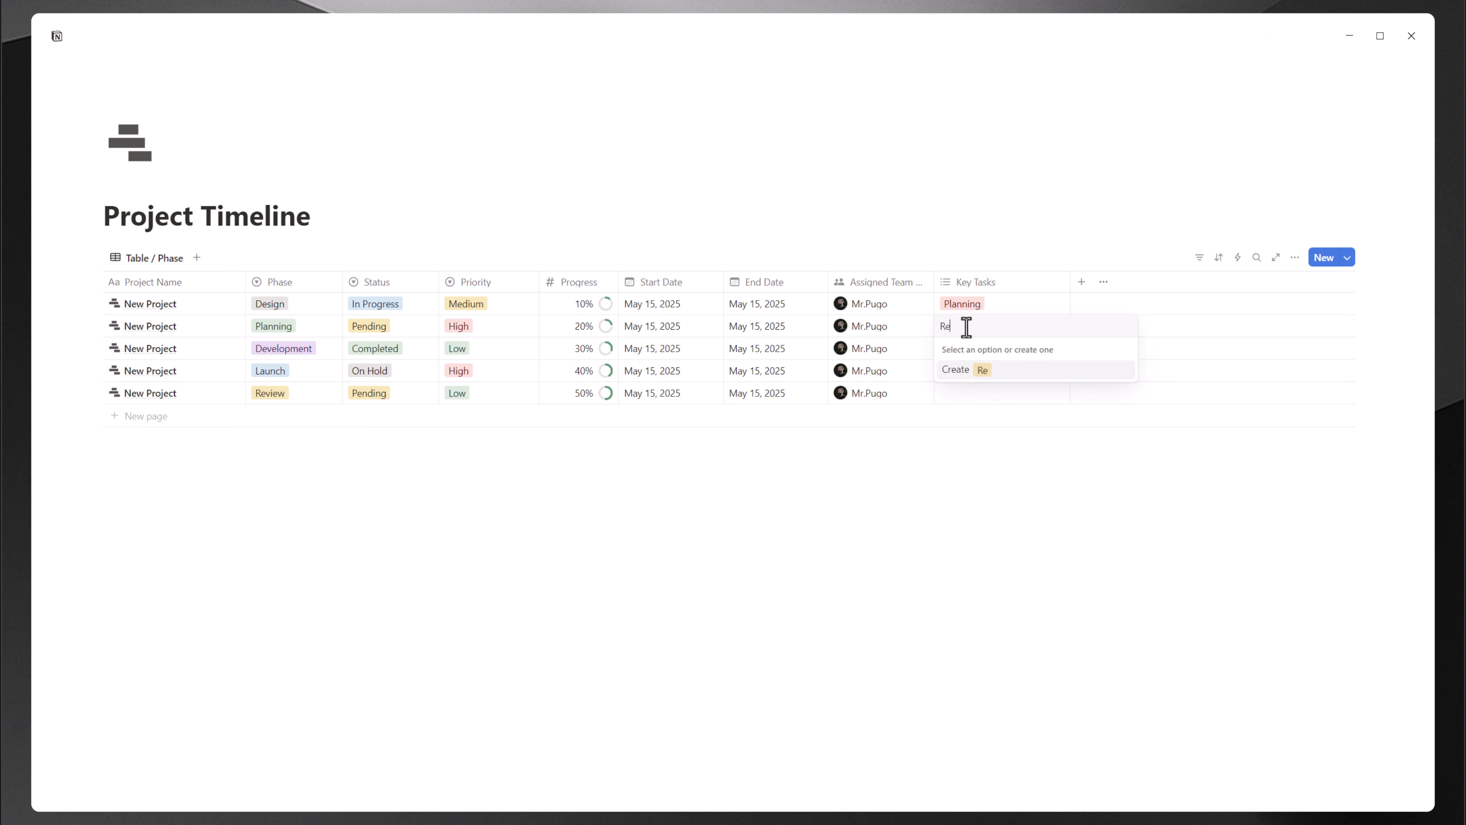
type("search")
key("Return")
Step: Create the Key Tasks option Design on the third project row and Development on the fourth
left_click(988, 345)
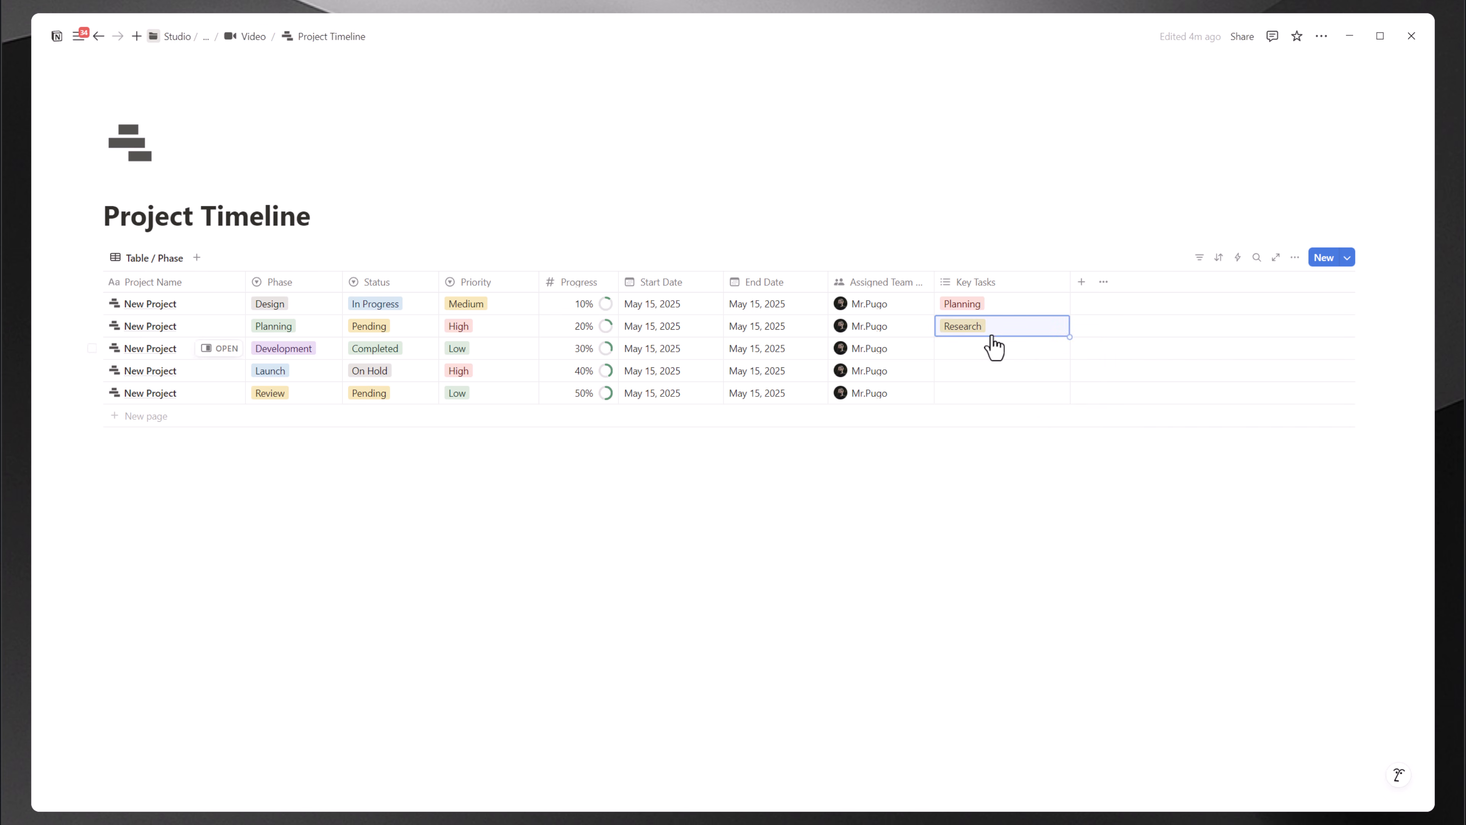
left_click(988, 349)
type("Design")
key("Return")
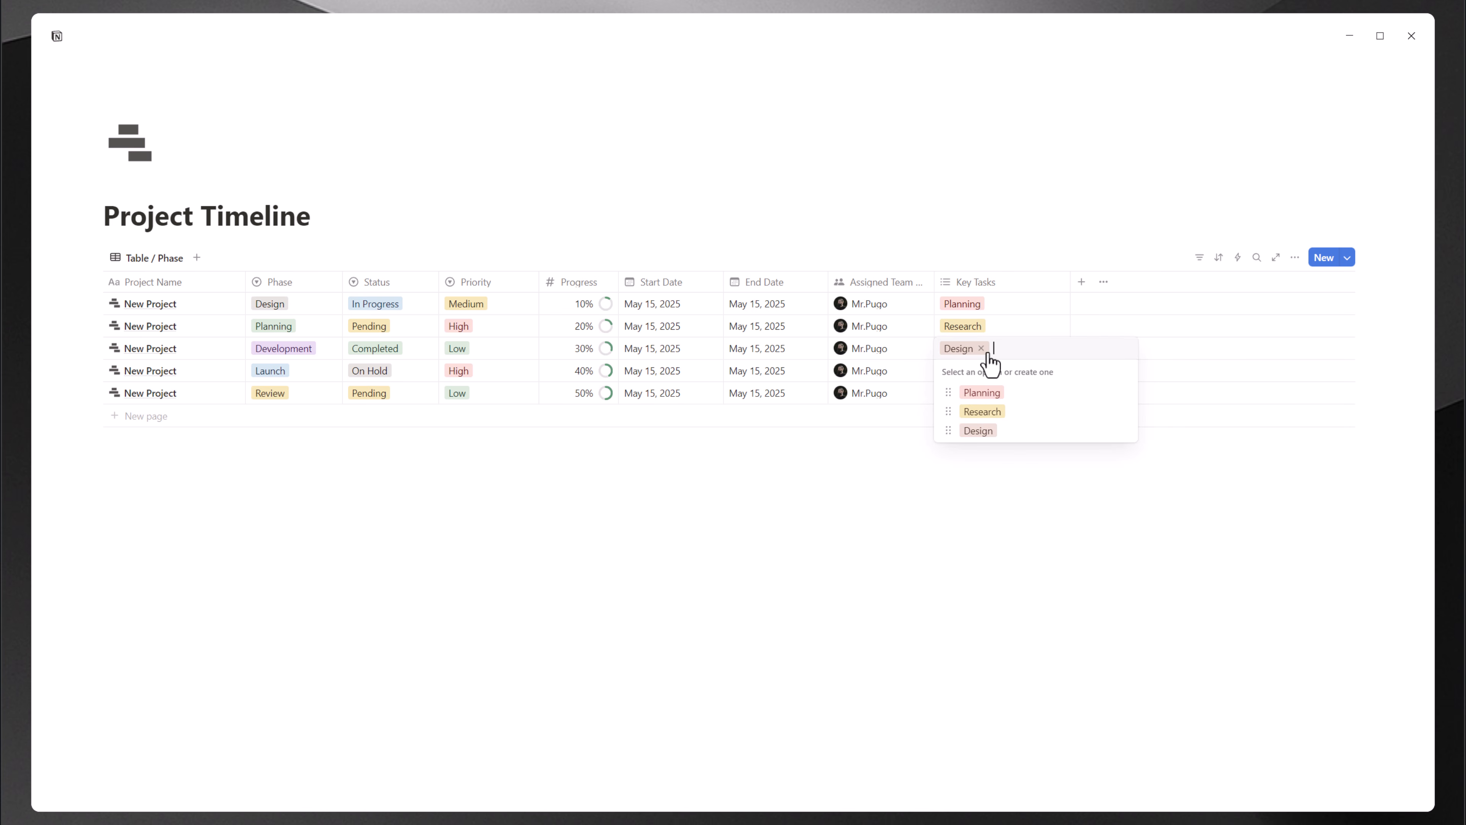
key("Escape")
left_click(1005, 372)
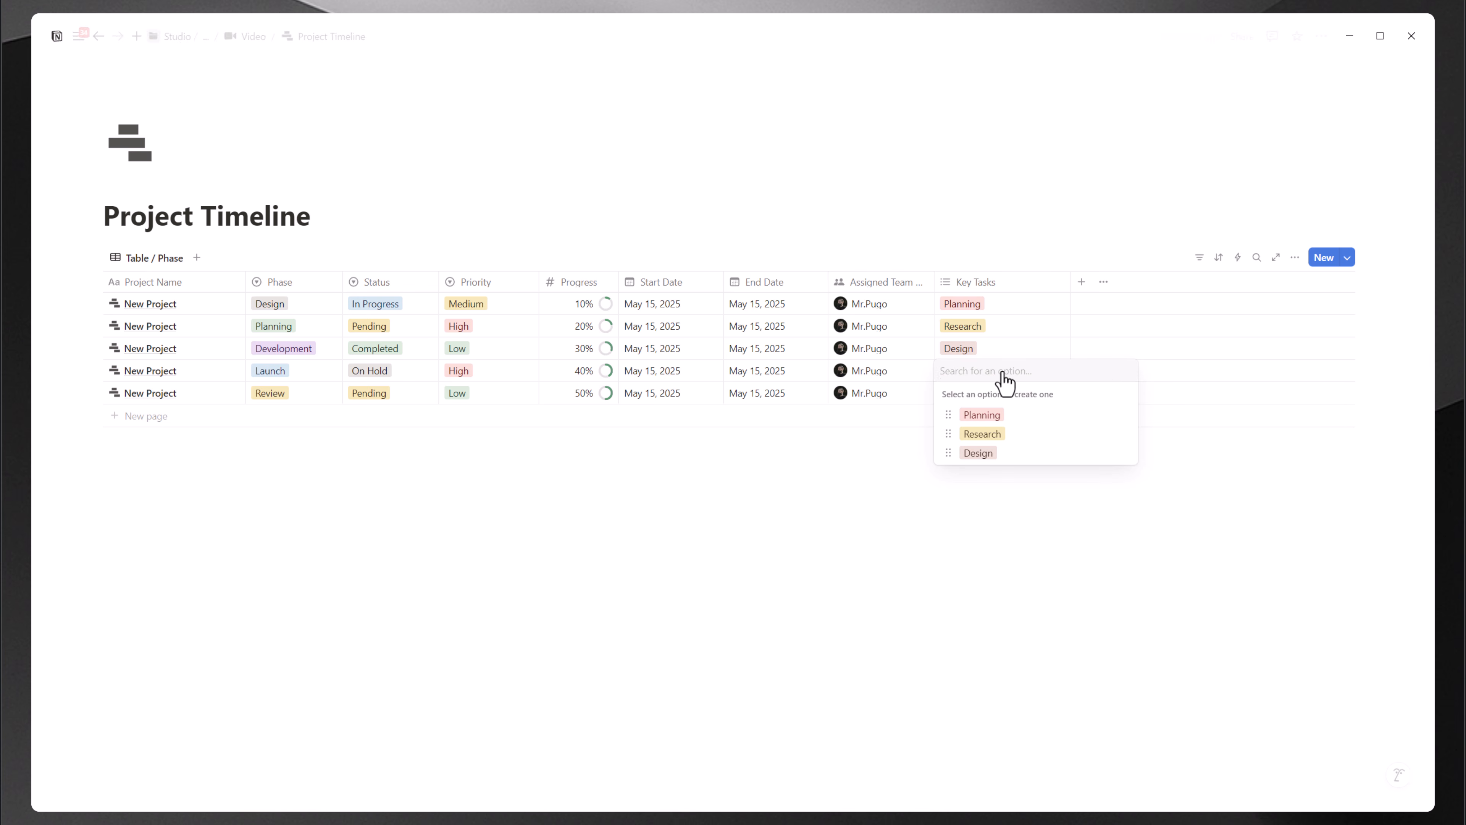
type("Development")
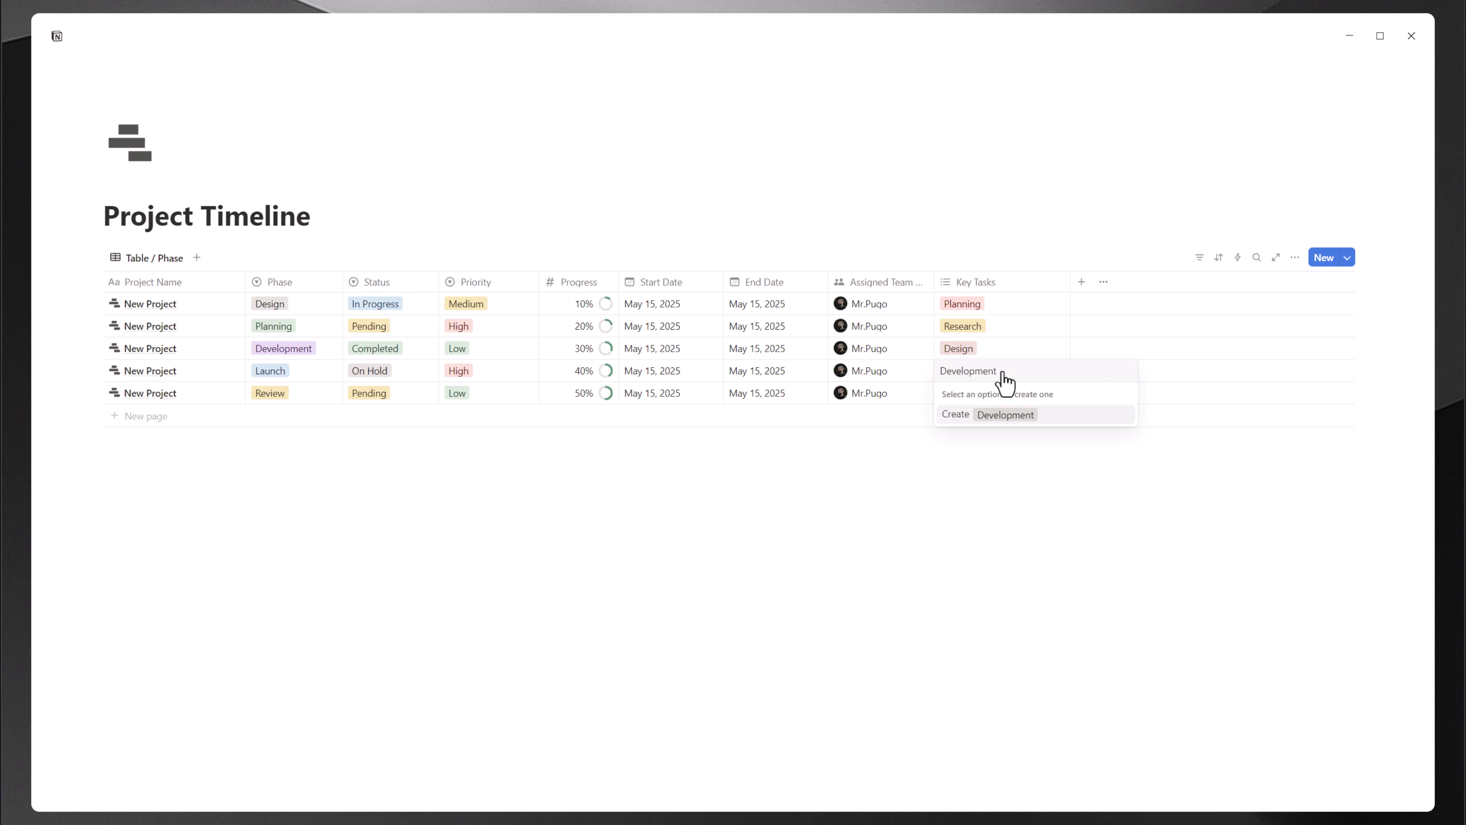
key("Return")
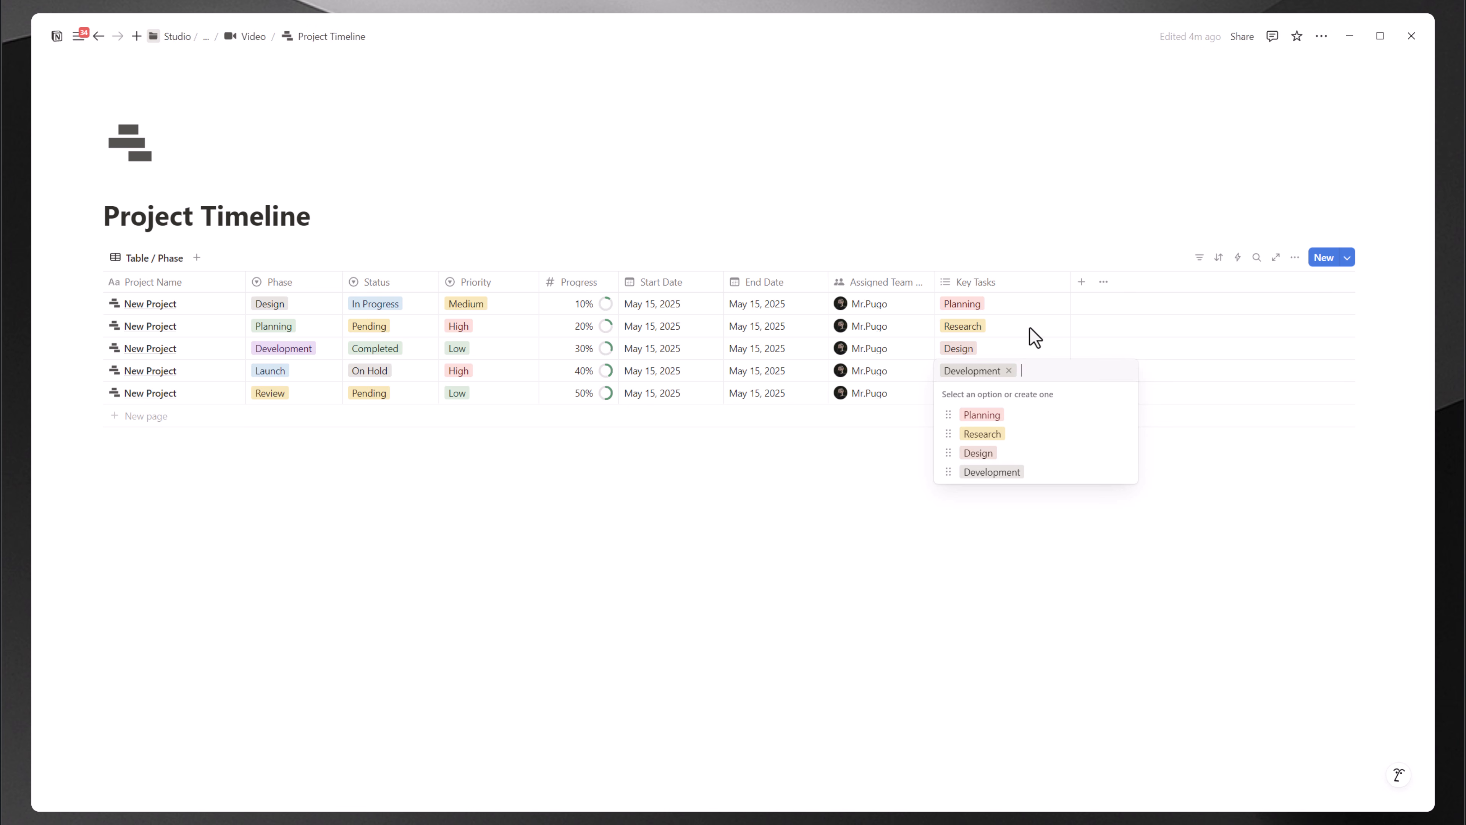
key("Escape")
Step: Create the Key Tasks option Testing on the fifth project row and narrow the Key Tasks column
left_click(997, 394)
type("Testing")
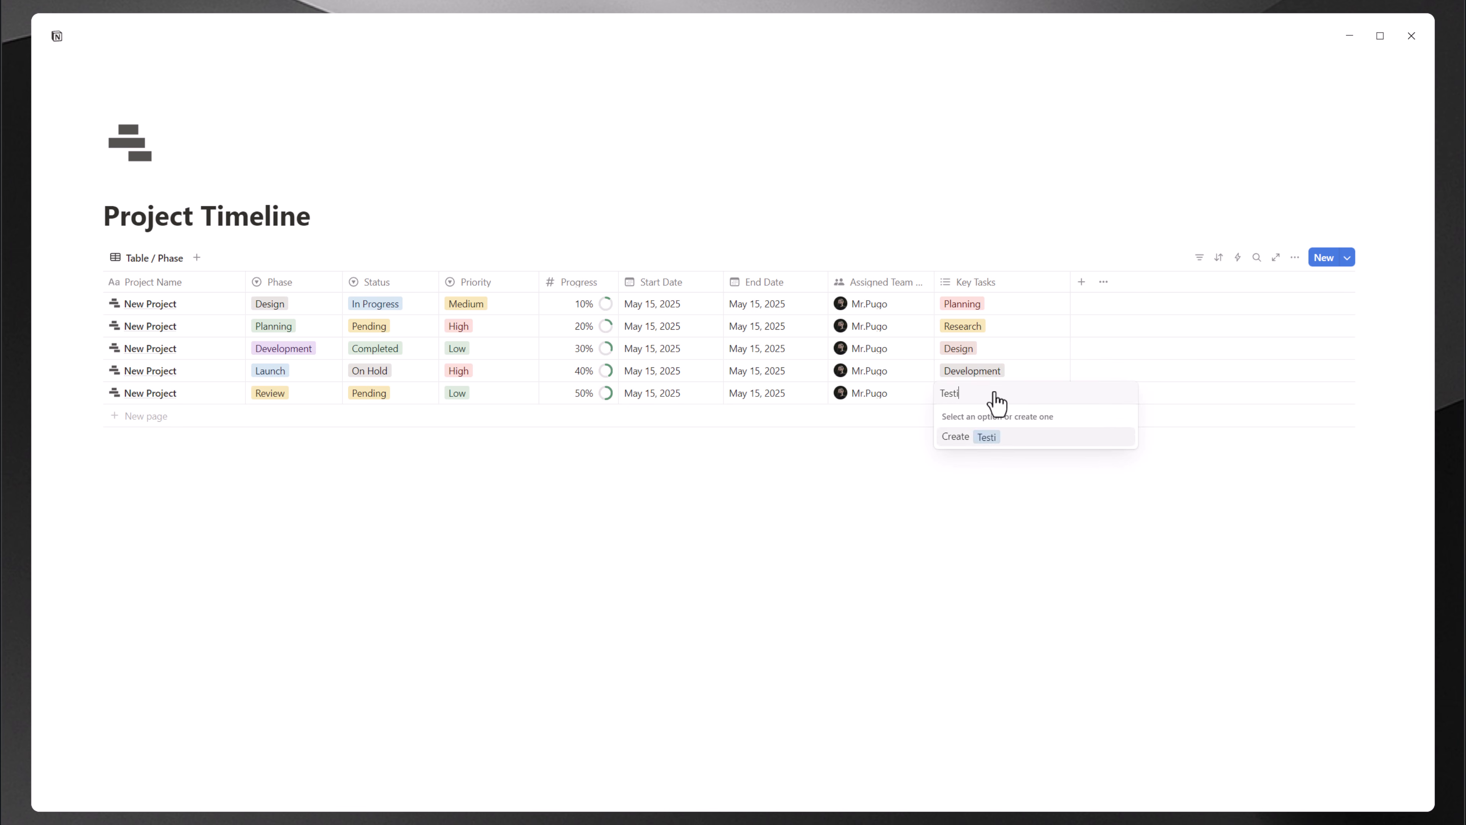
key("Return")
key("Escape")
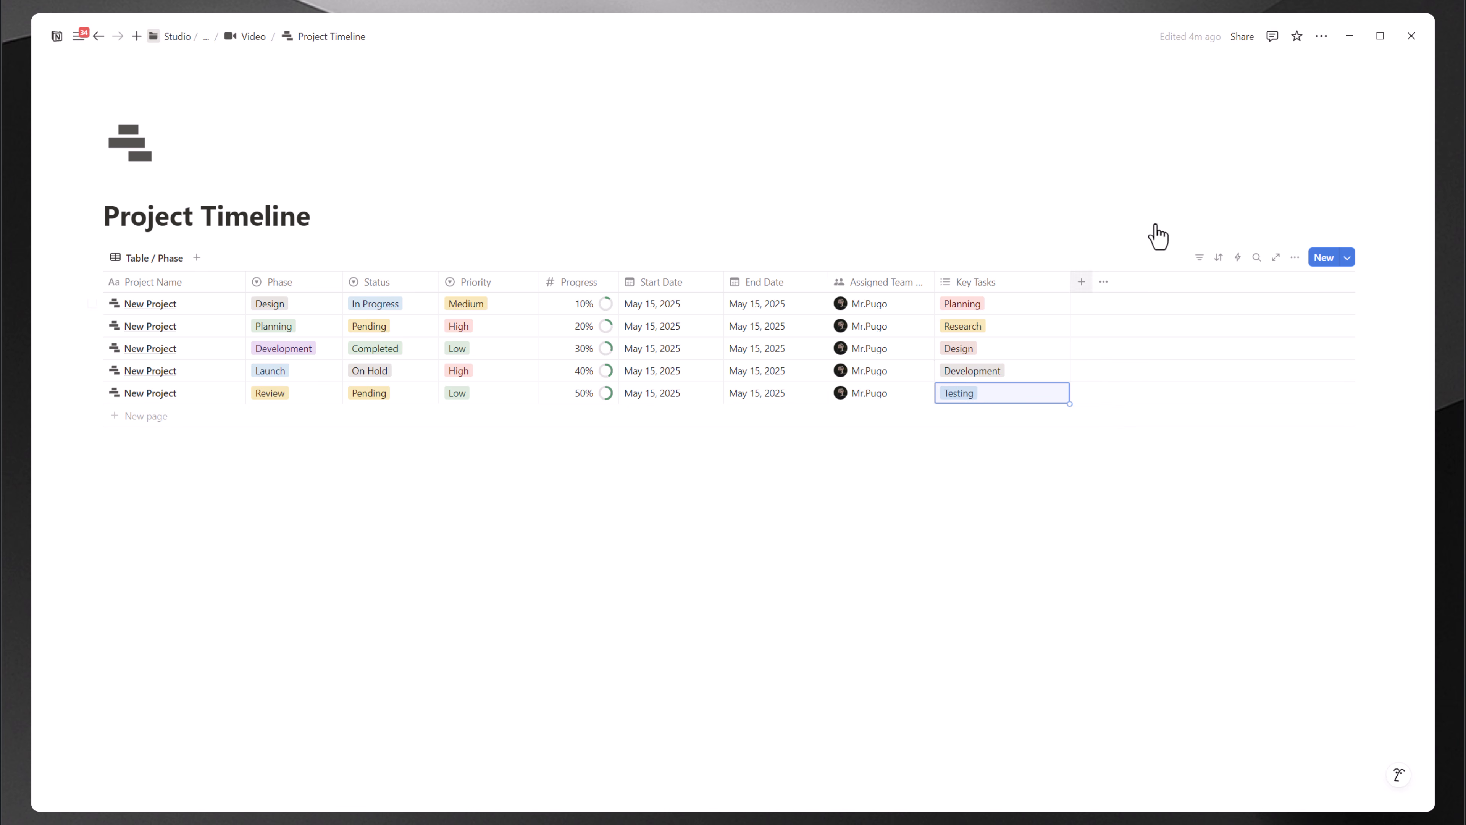
left_click_drag(1070, 284, 1019, 284)
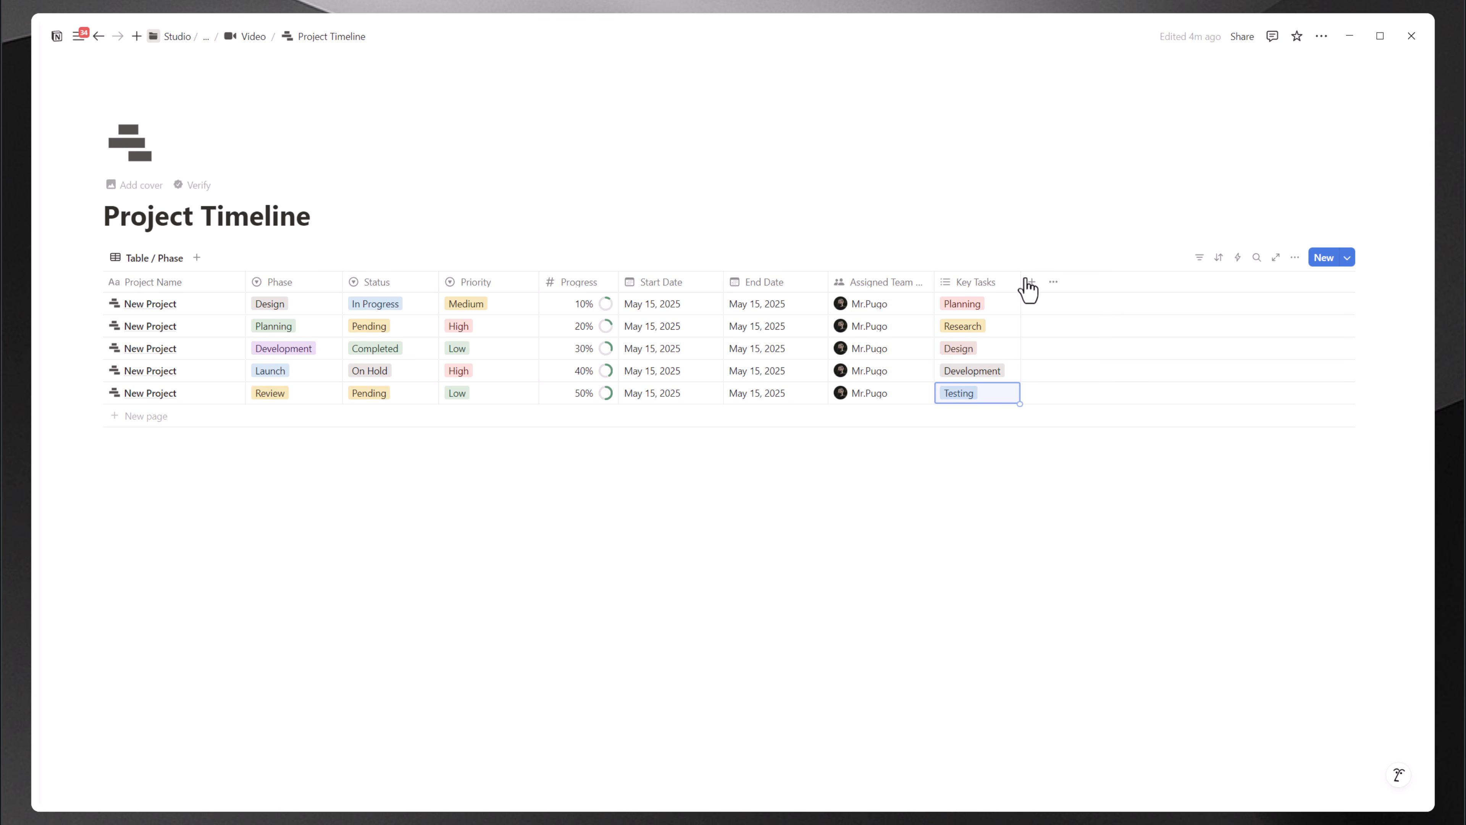
Step: Search the workspace for "project timeline" and open the Project Timeline template from Blocks Database in a new tab
left_click(374, 93)
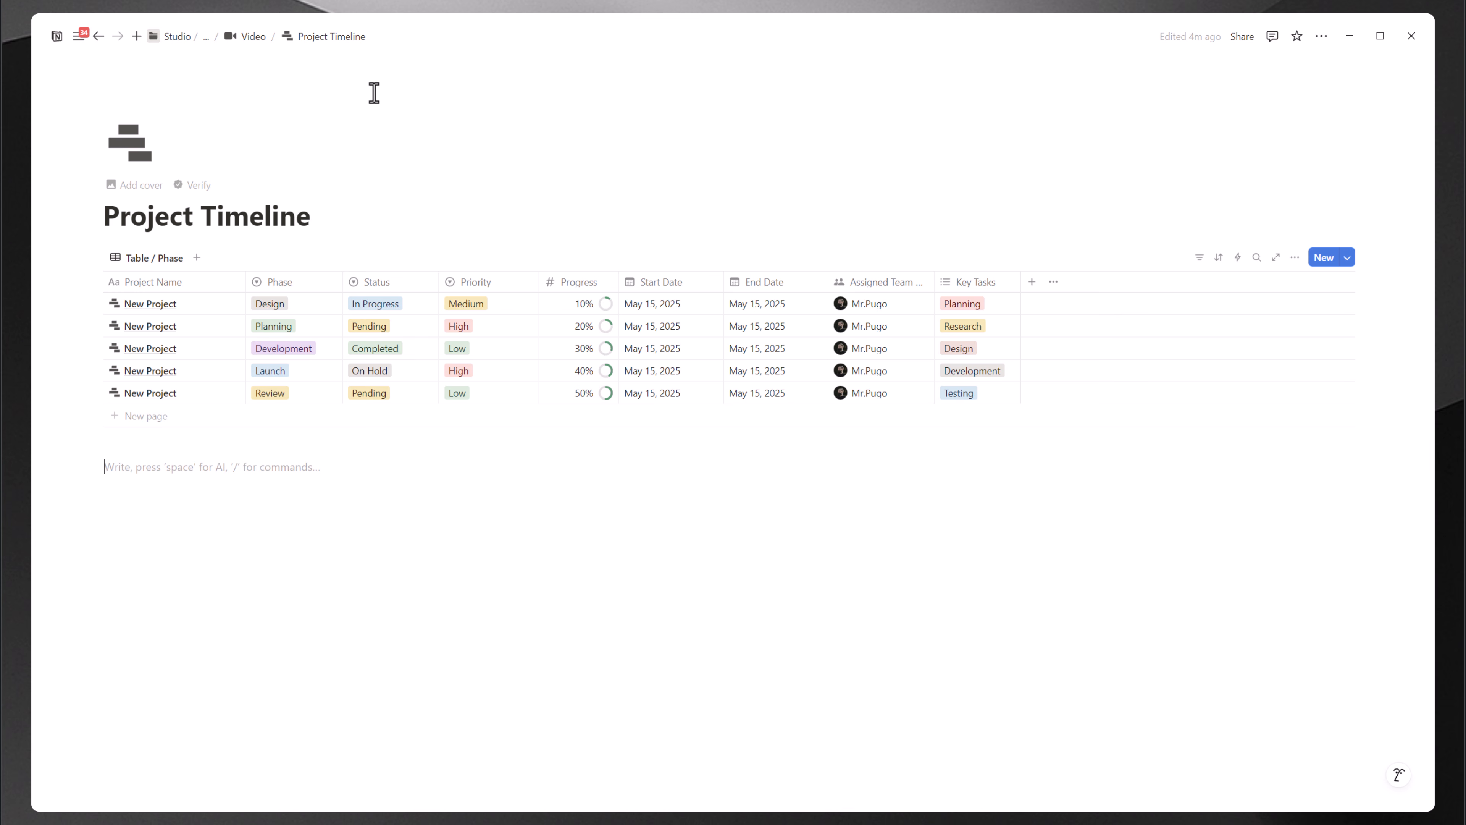
key("ctrl+k")
type("project tim")
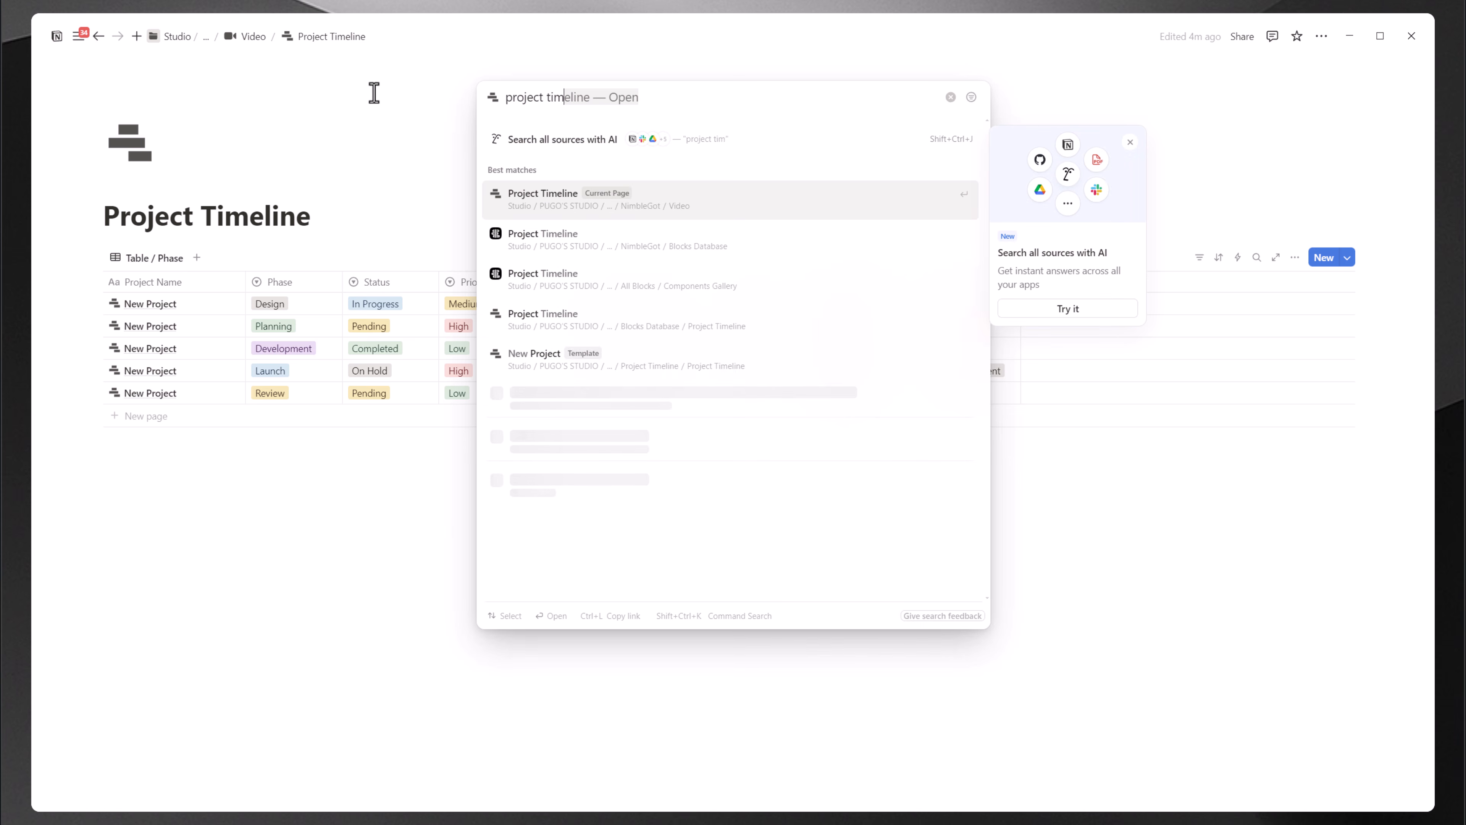
type("eline")
key("Down")
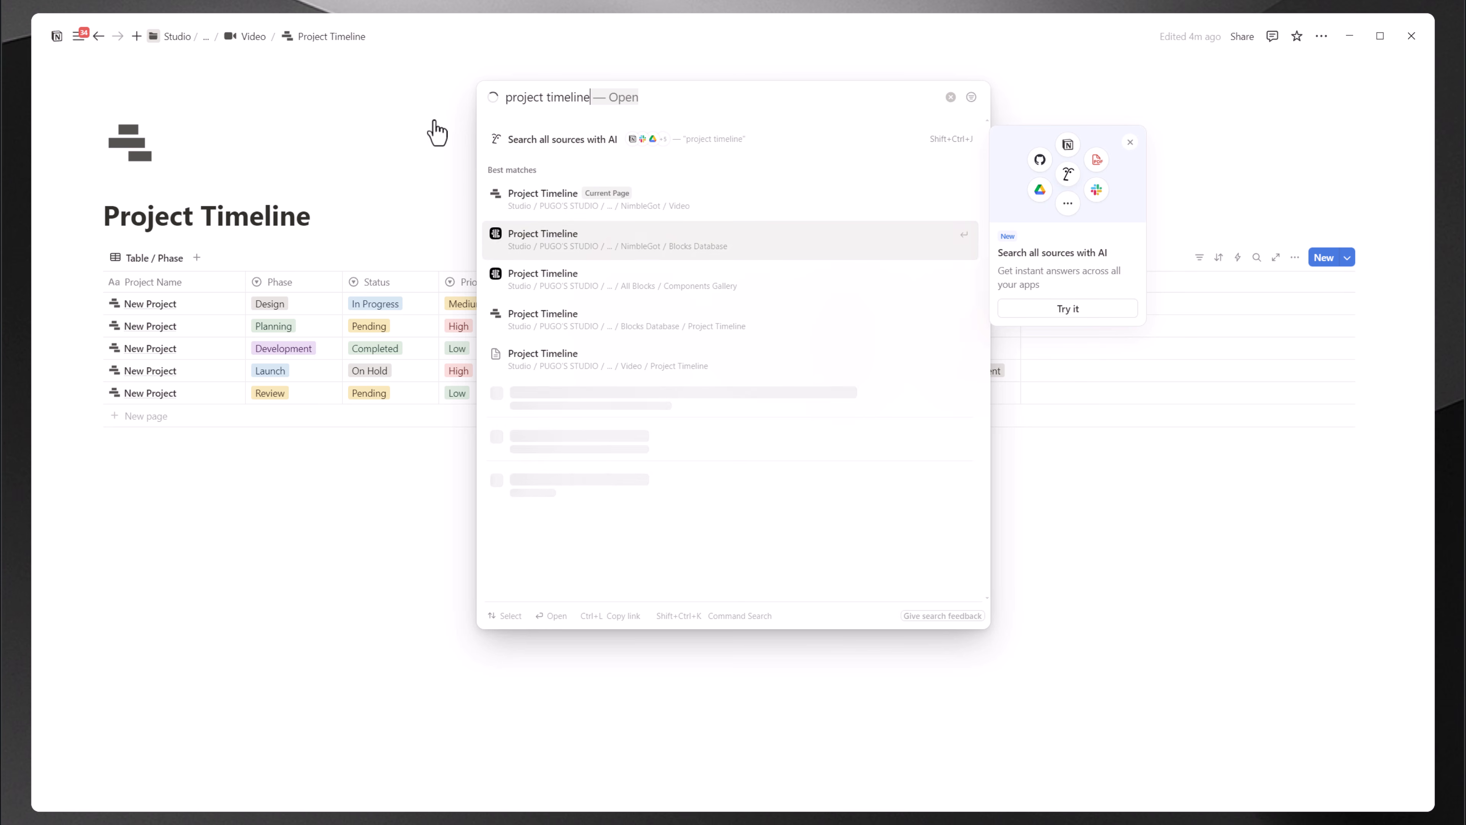
key("Down")
key("ctrl+Return")
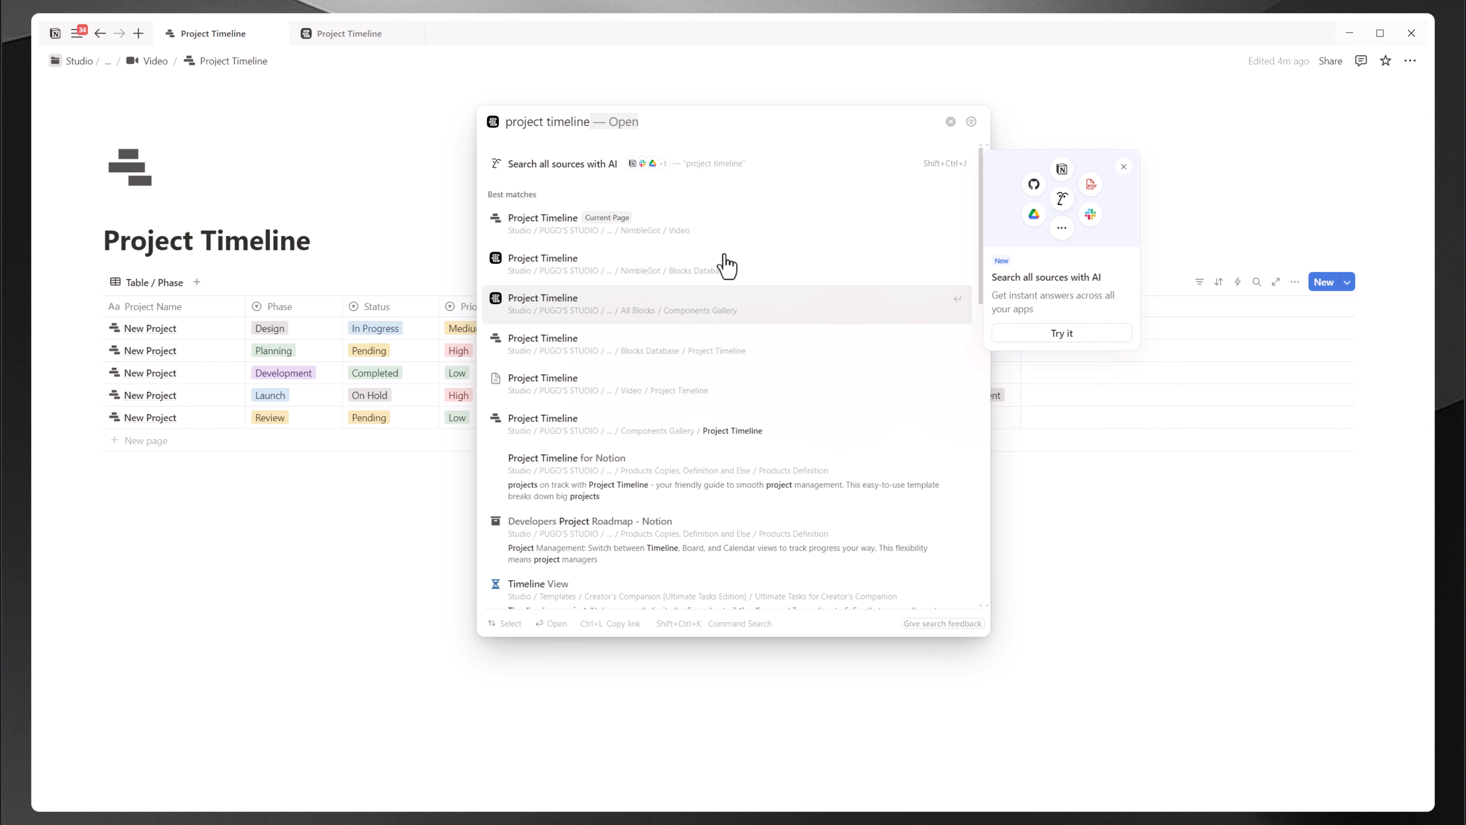
left_click(376, 36)
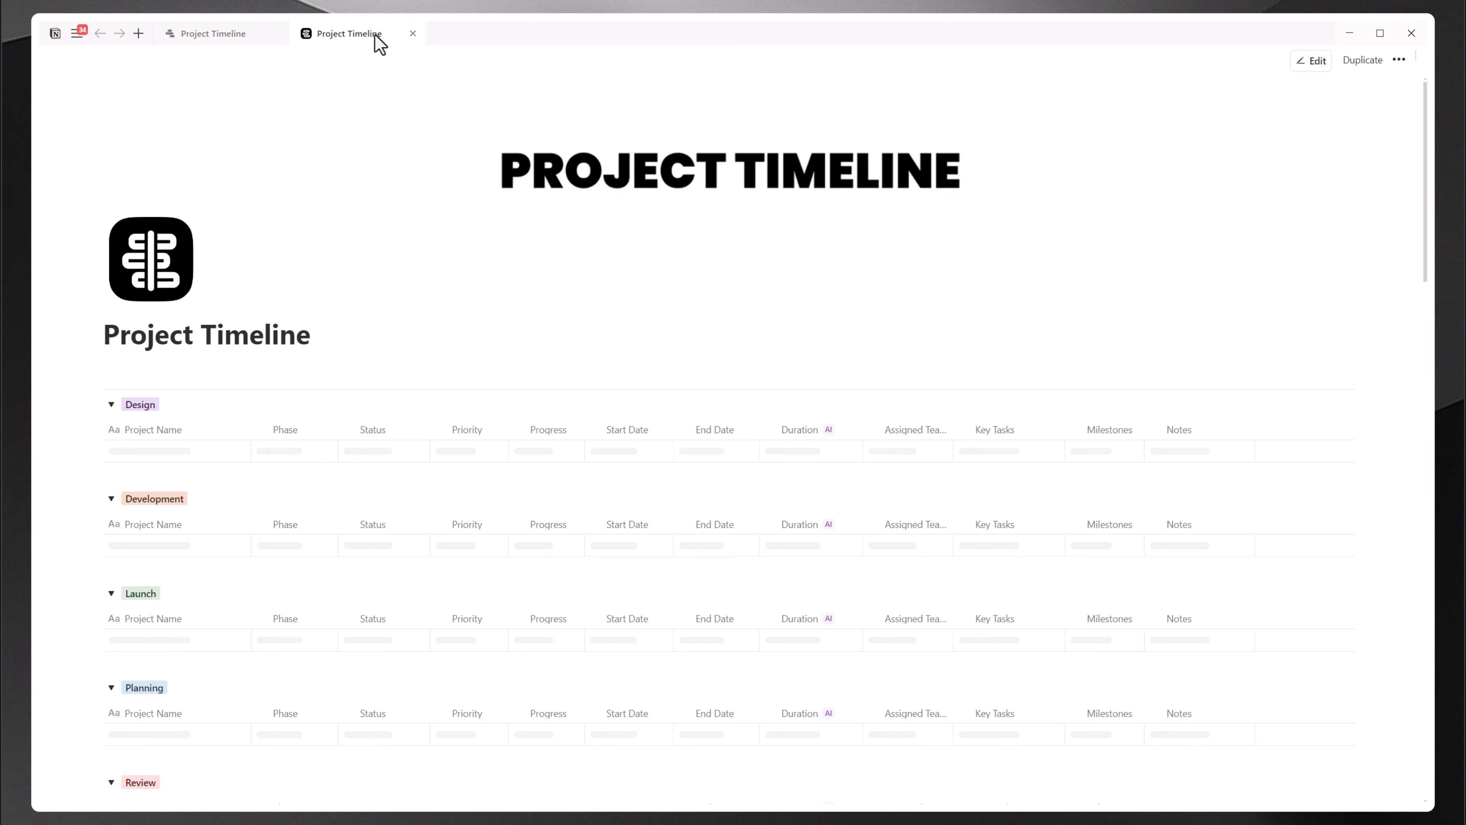
Step: Examine the reference template's property columns and Projects Status board, and return to the project table being built
scroll(437, 220, "down", 15)
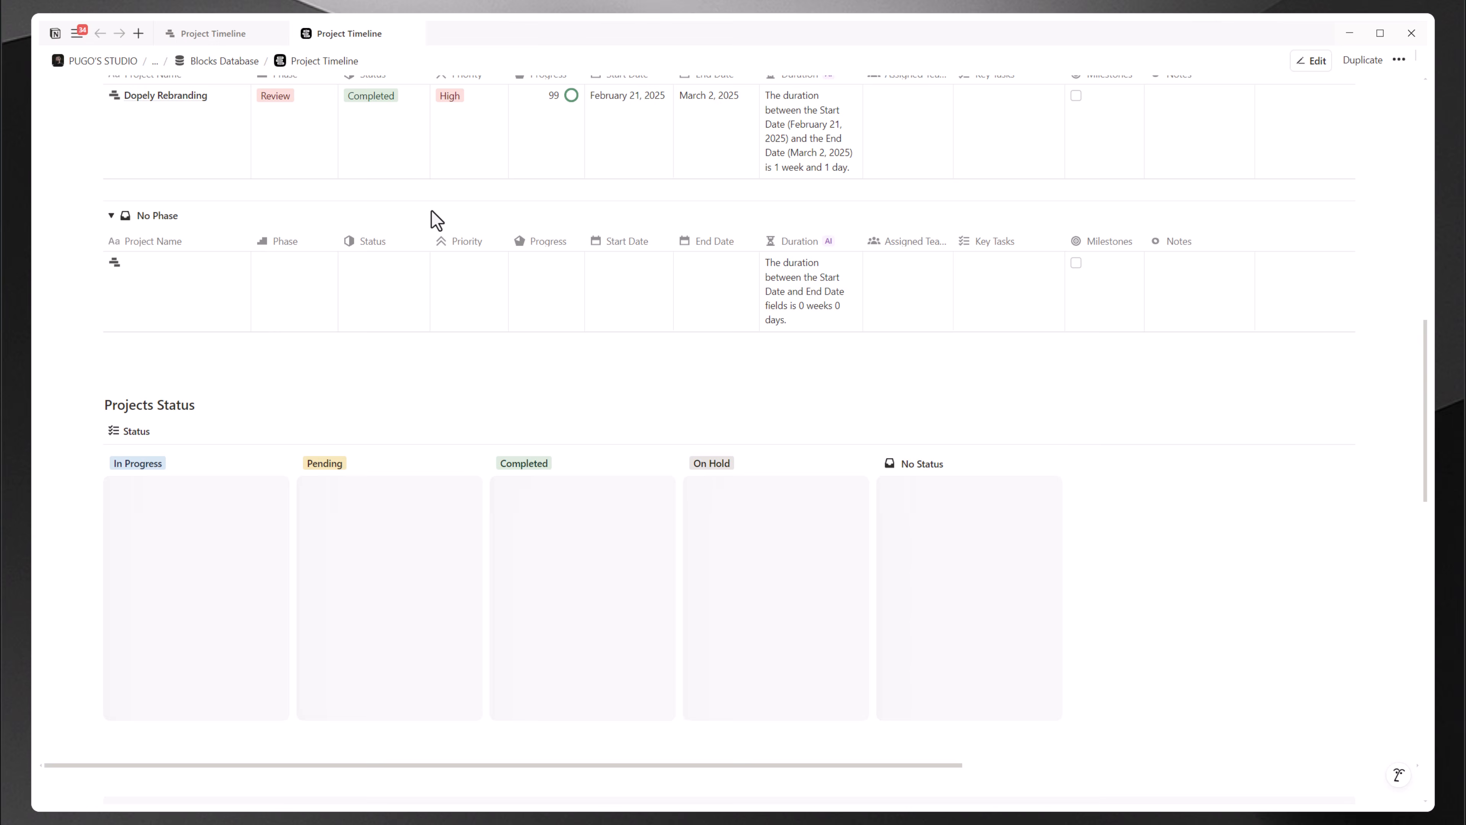
scroll(432, 211, "up", 15)
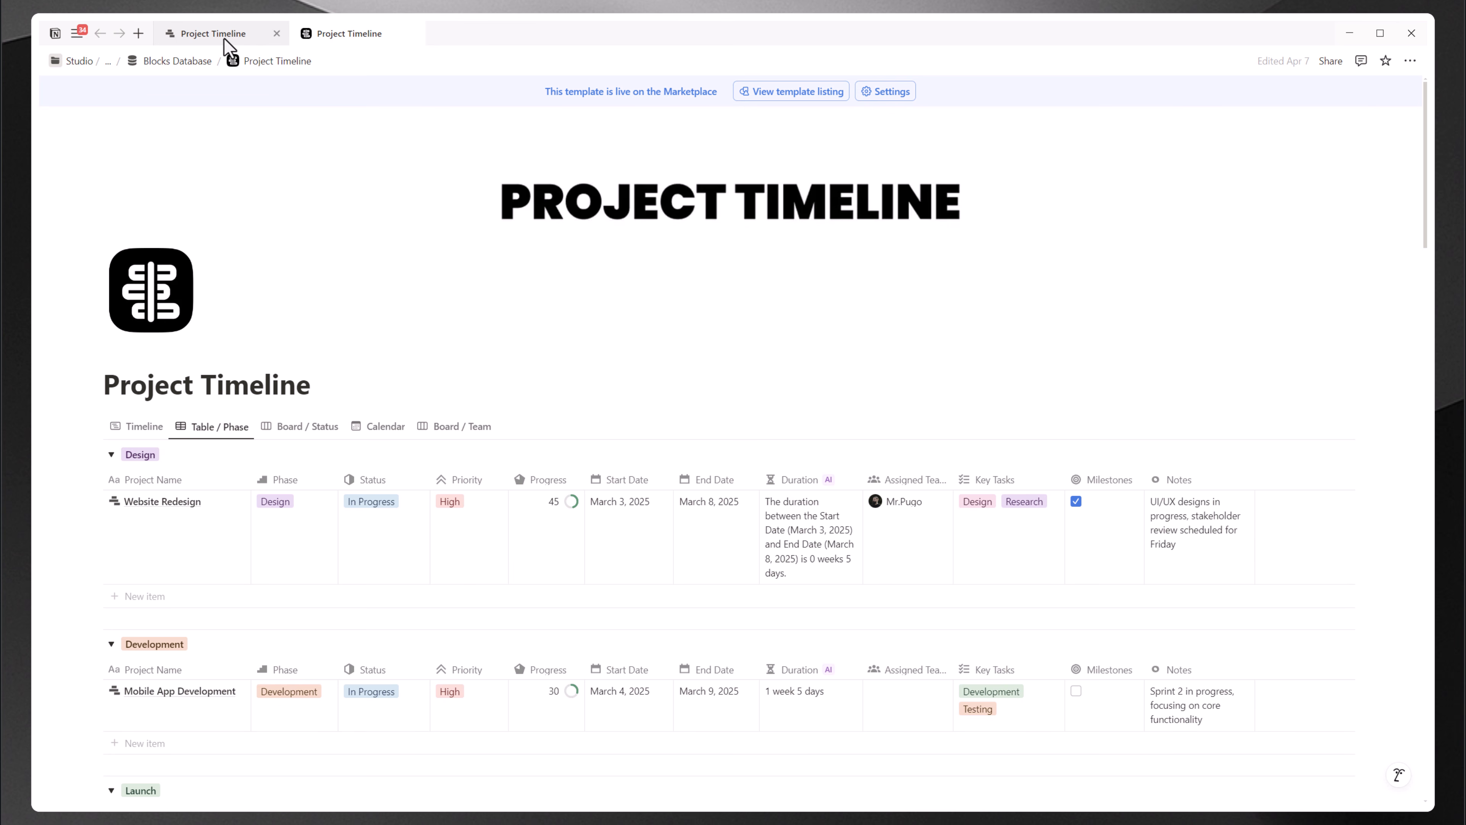
left_click(214, 34)
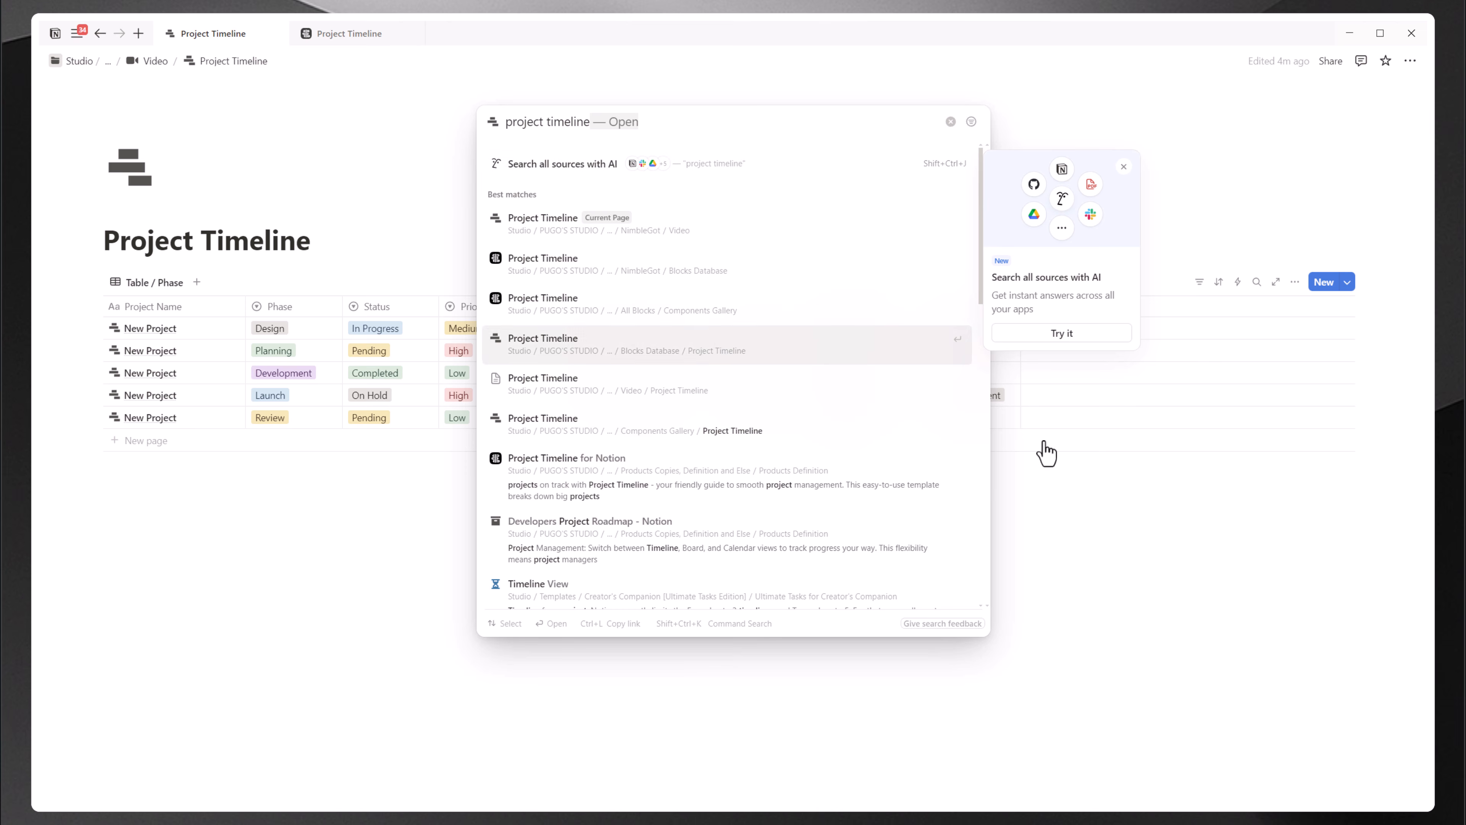
left_click(1170, 512)
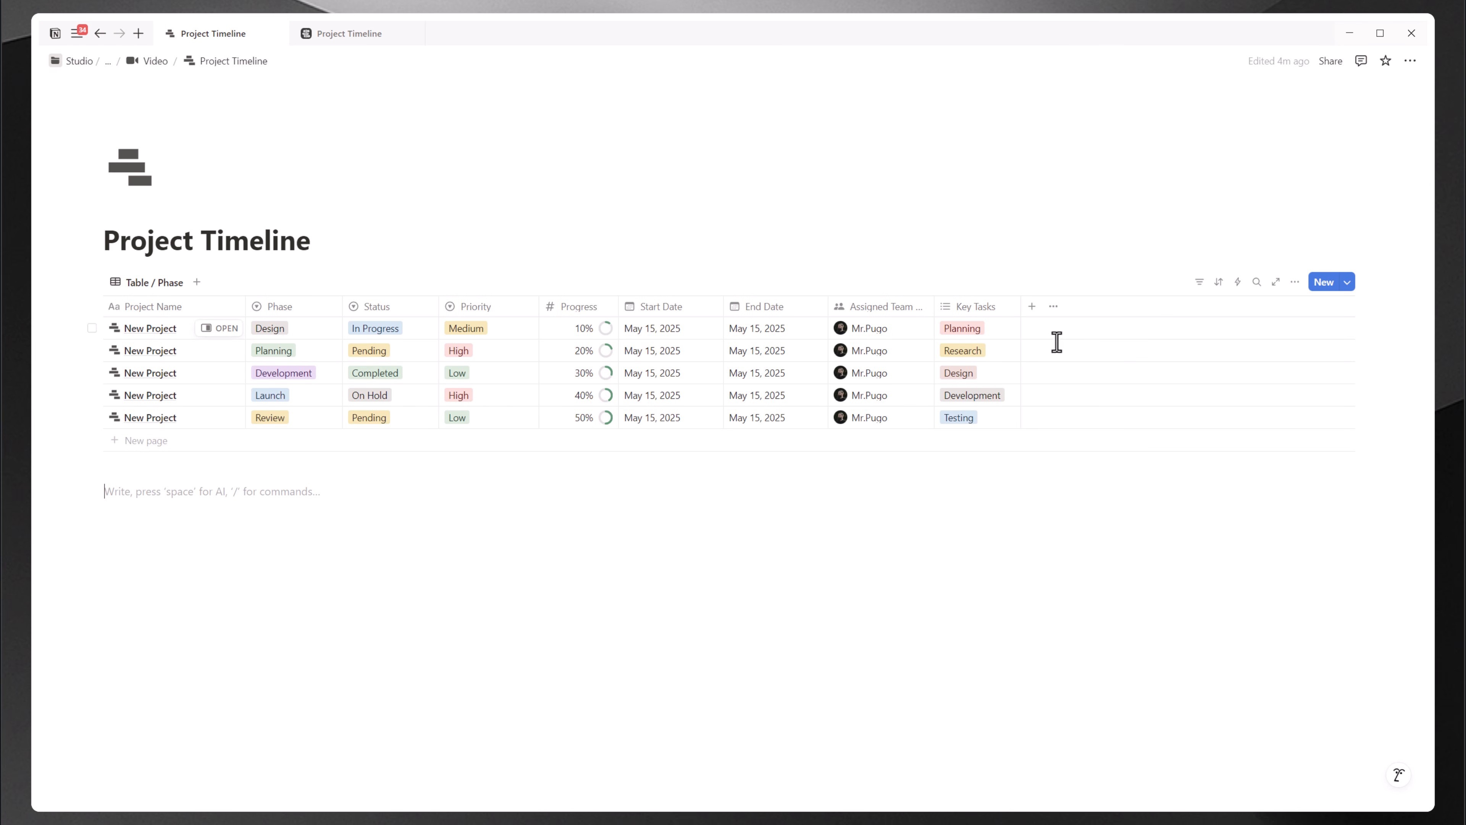
Step: Add a Checkbox property named "Milestone" to the project table
left_click(1033, 308)
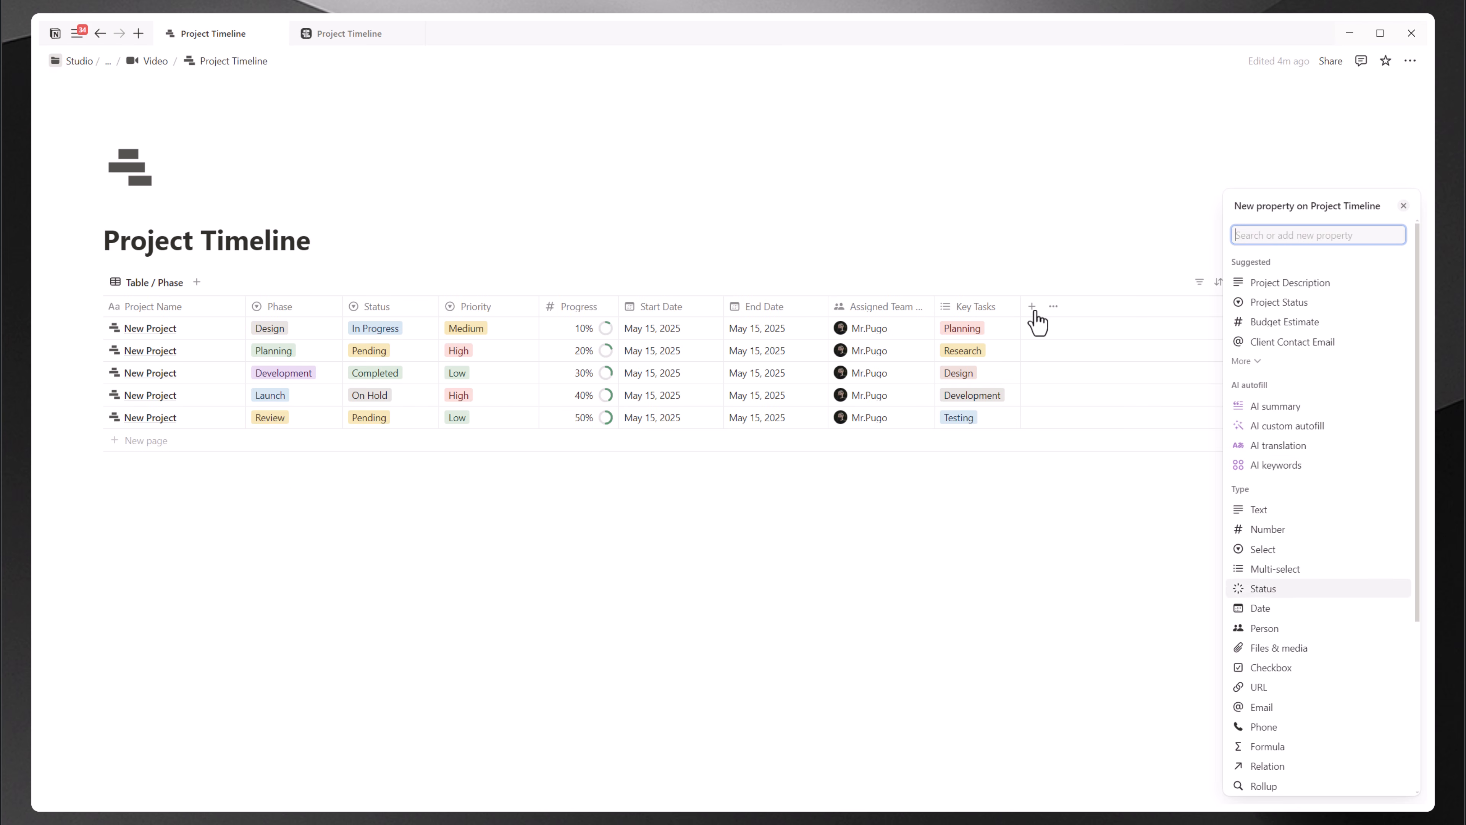
left_click(1270, 668)
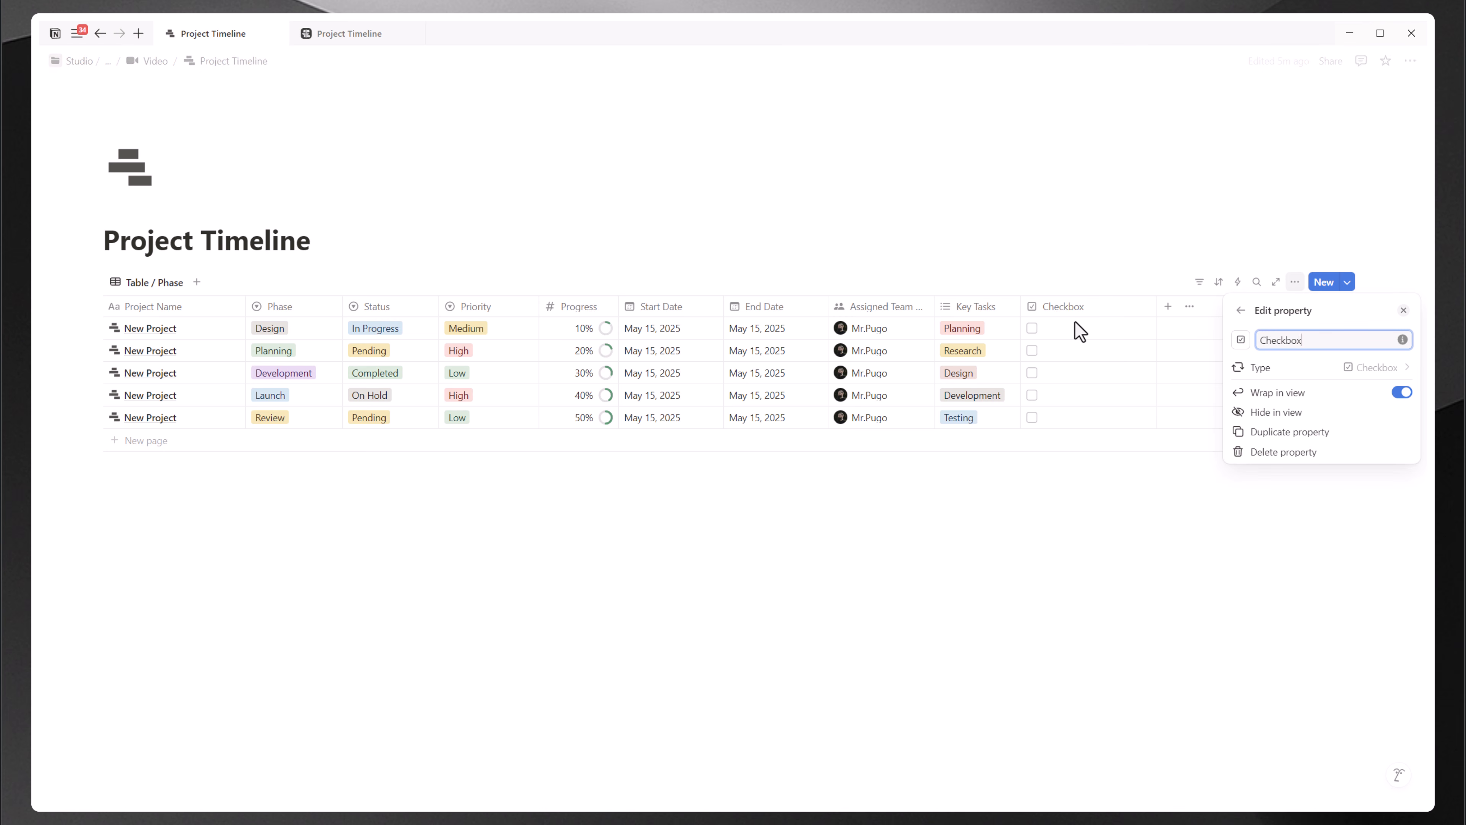
key("ctrl+a")
type("Milestone")
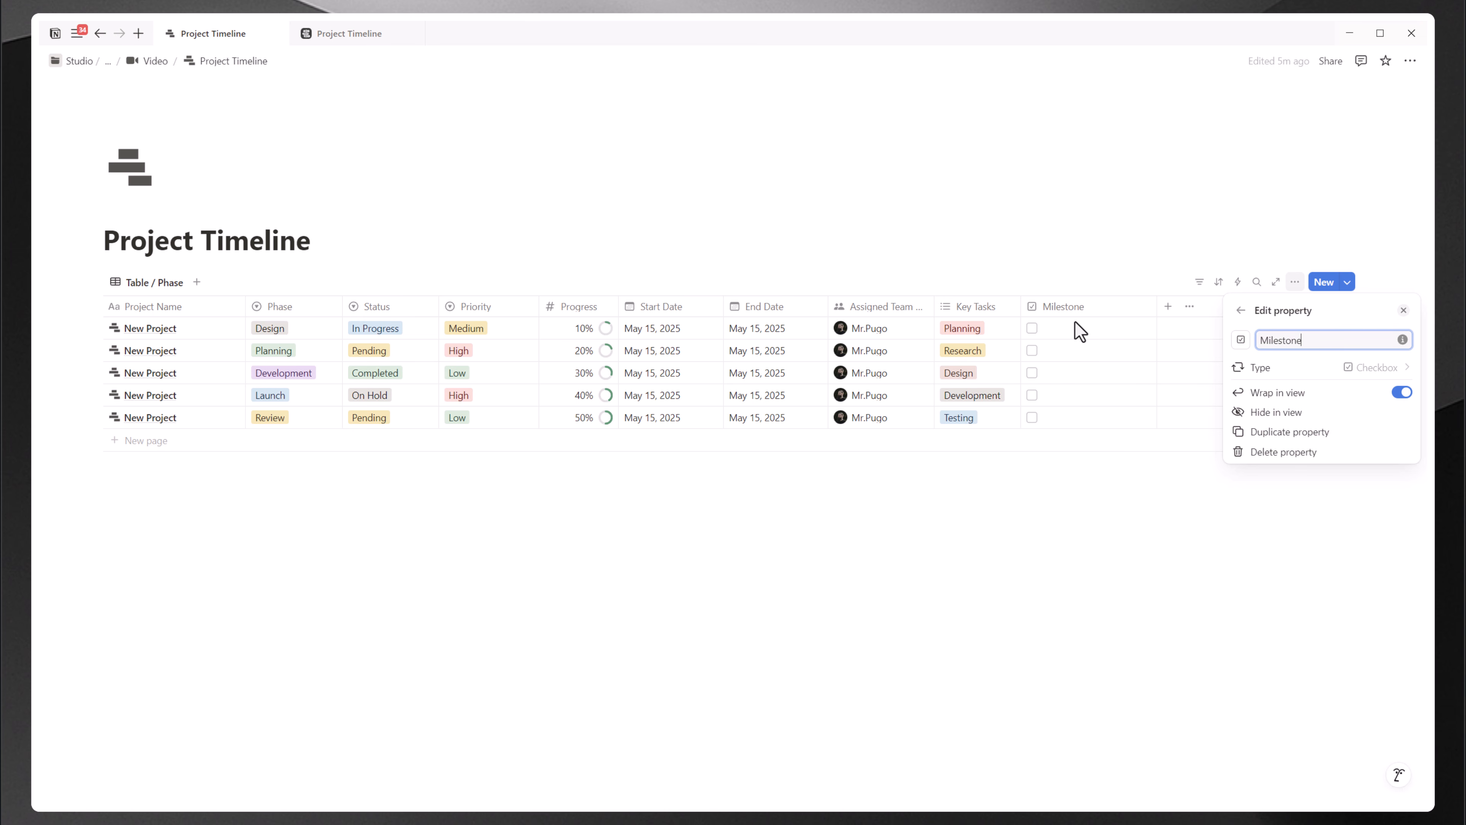
left_click(1074, 321)
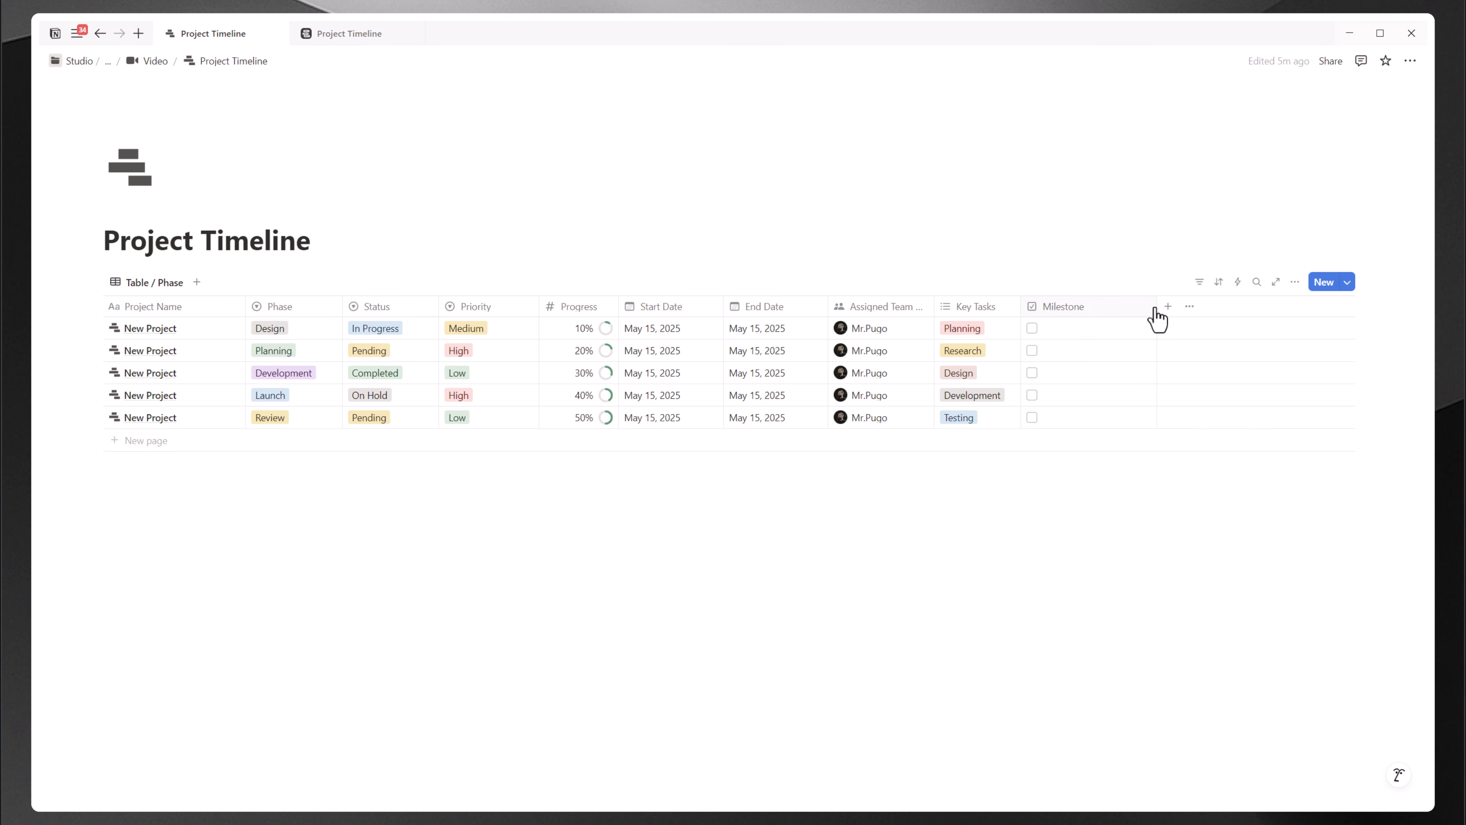
Step: Narrow the Milestone column and mark the first, second and fifth projects as milestones
left_click_drag(1136, 305, 1113, 304)
left_click(1090, 328)
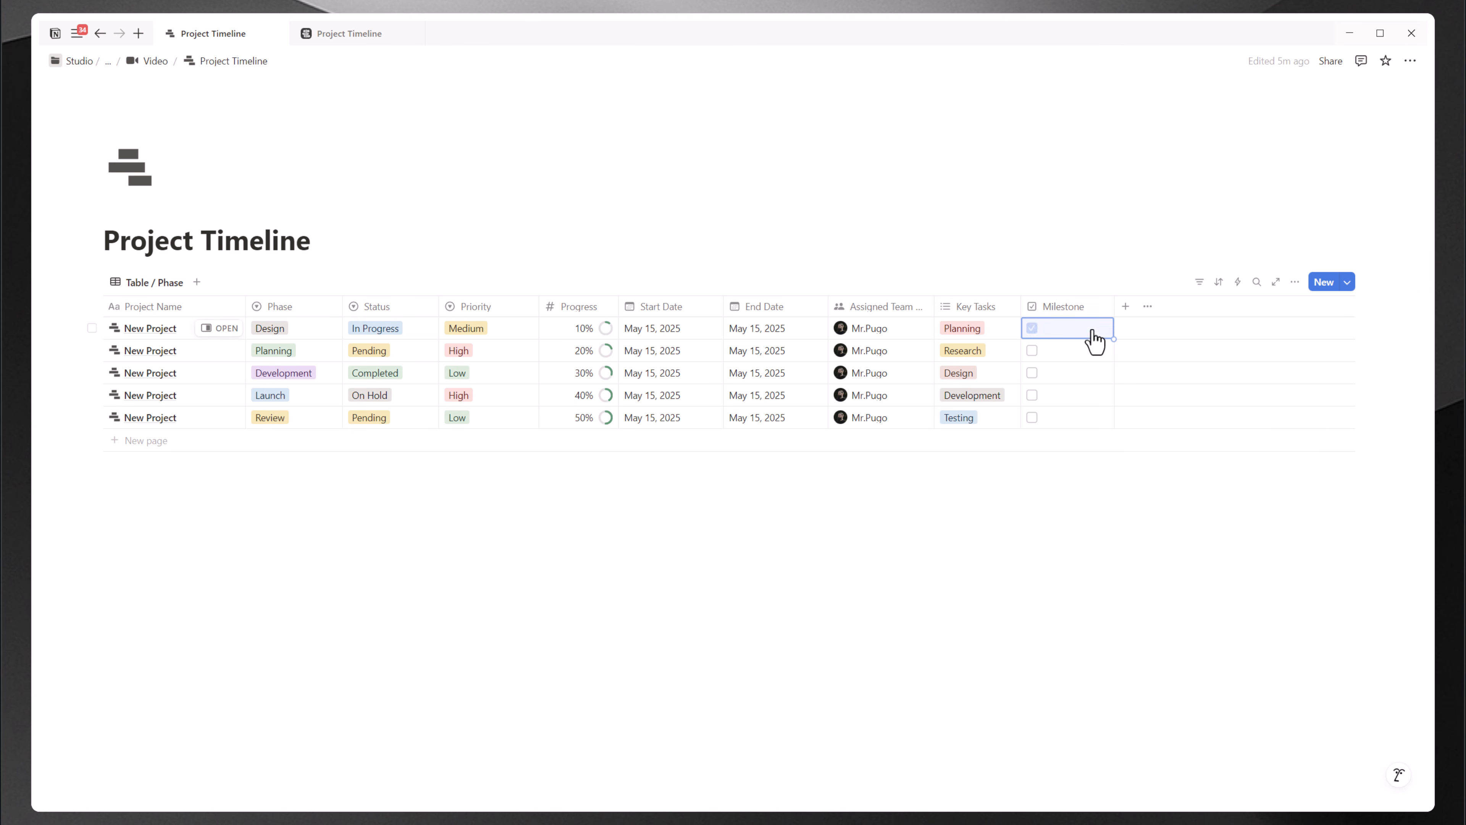
left_click(1070, 357)
left_click(1064, 418)
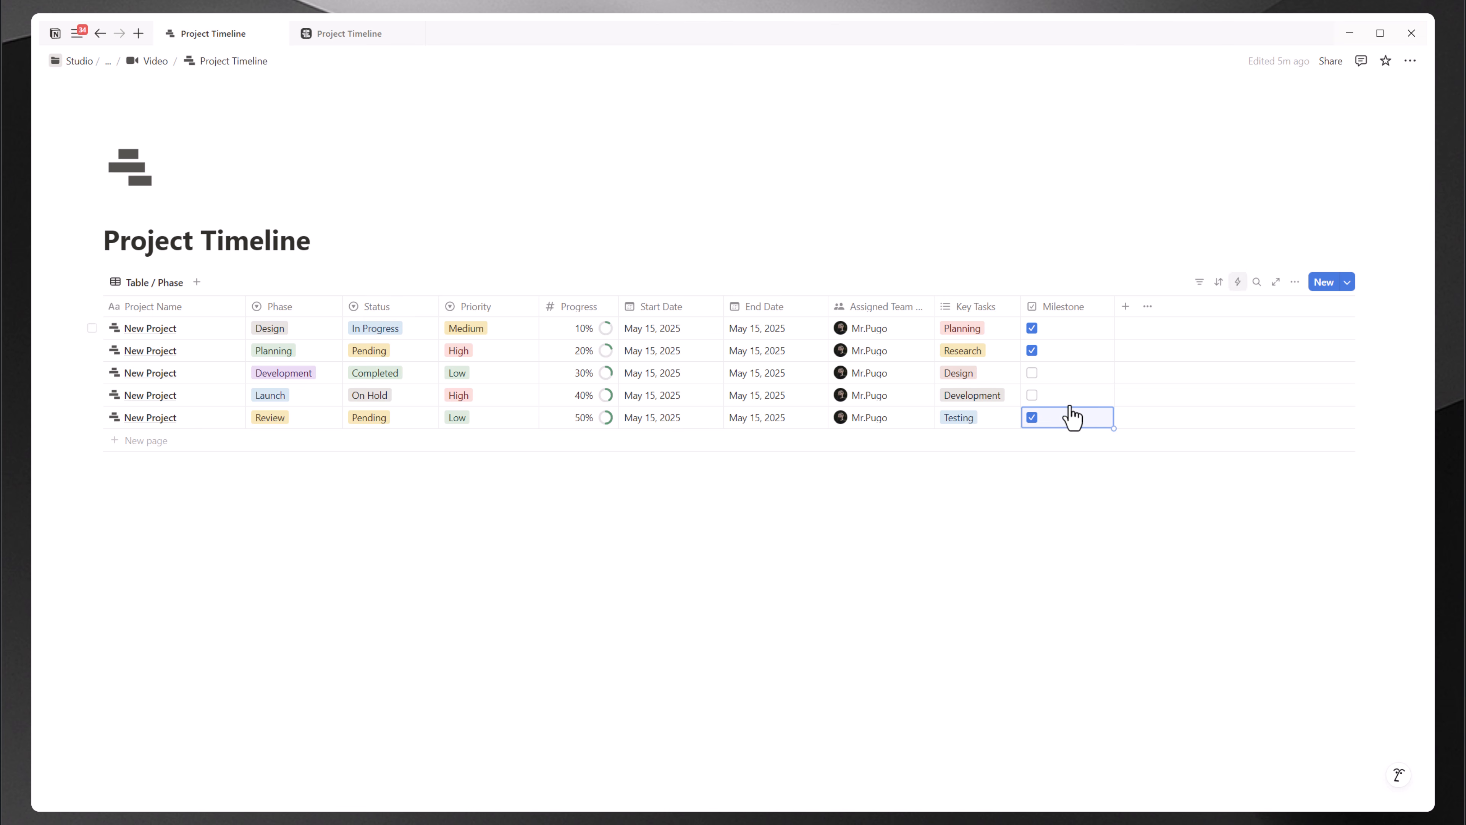
Step: Add a Text property named "Duration" to the project table
left_click(1126, 307)
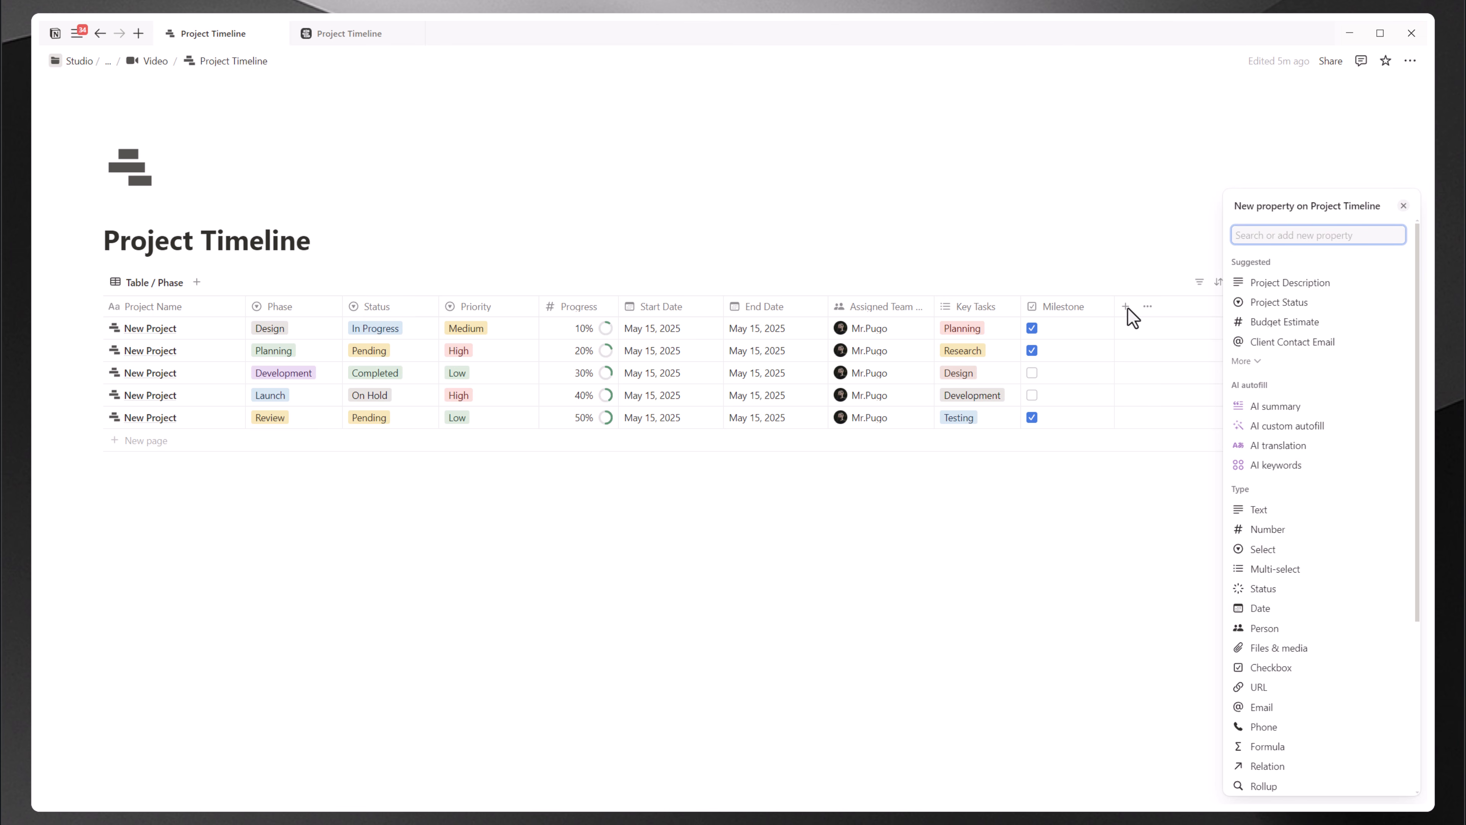
left_click(1125, 306)
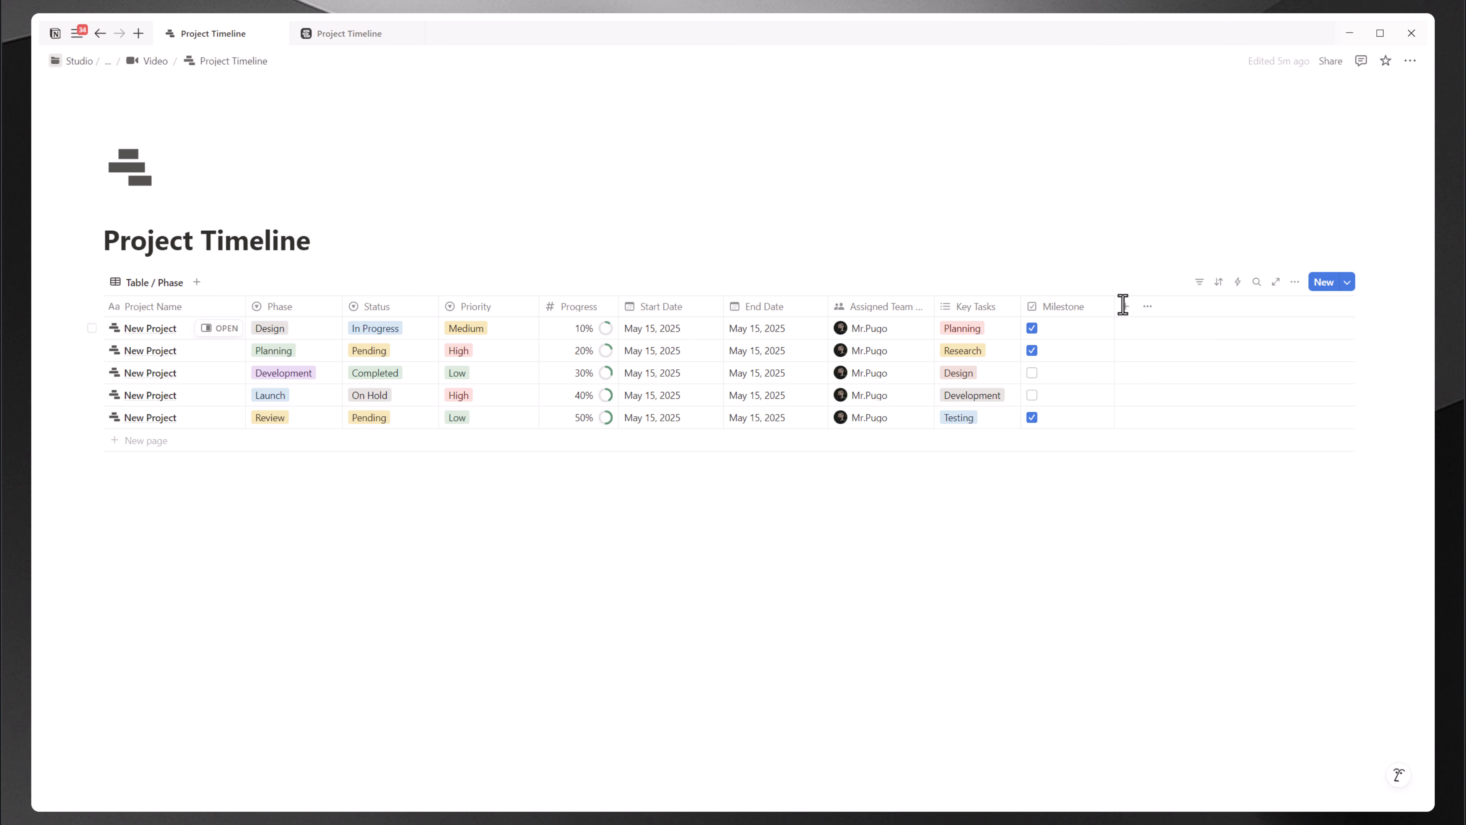
left_click(1125, 307)
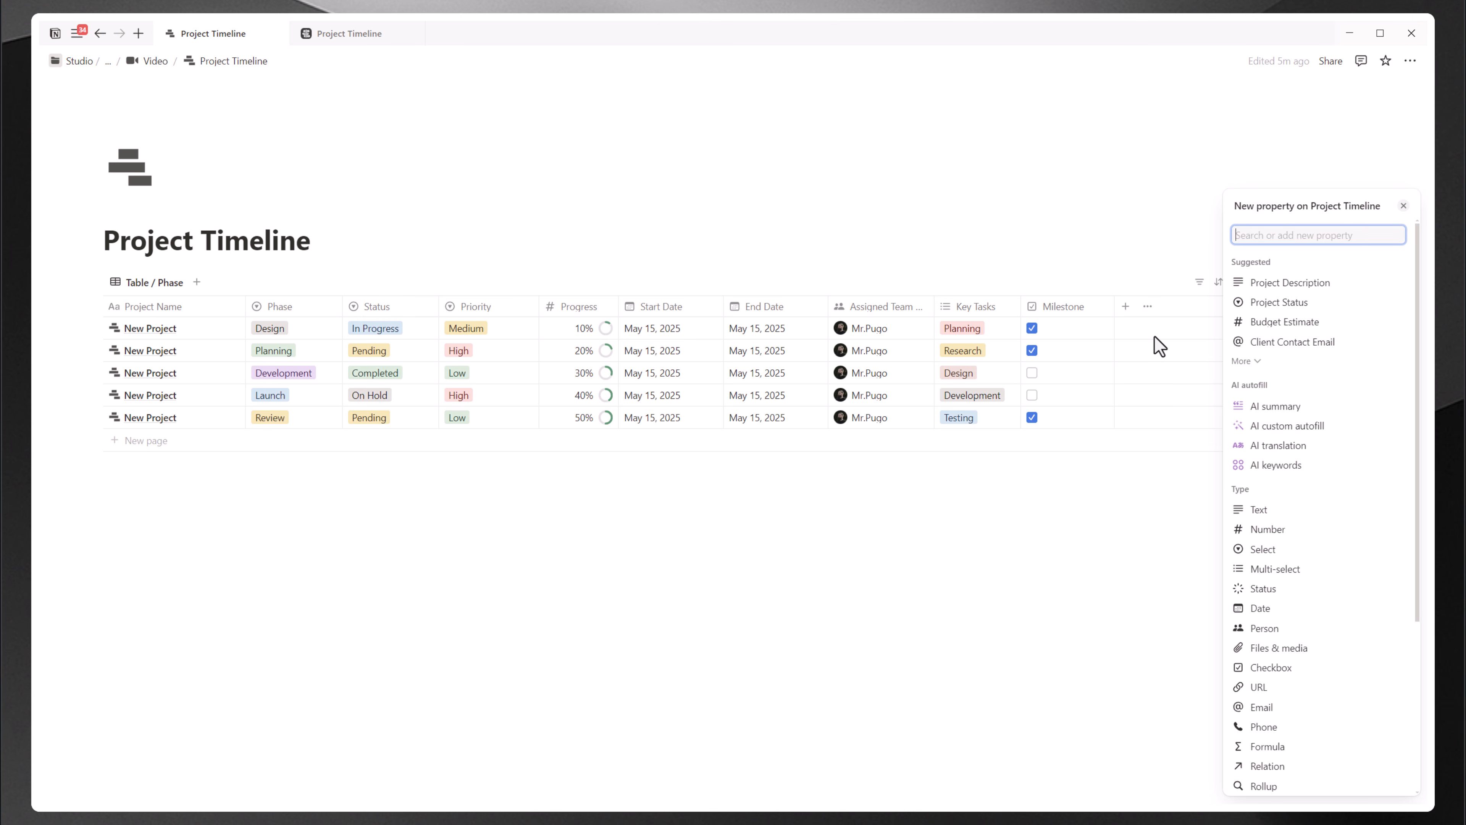
left_click(1282, 513)
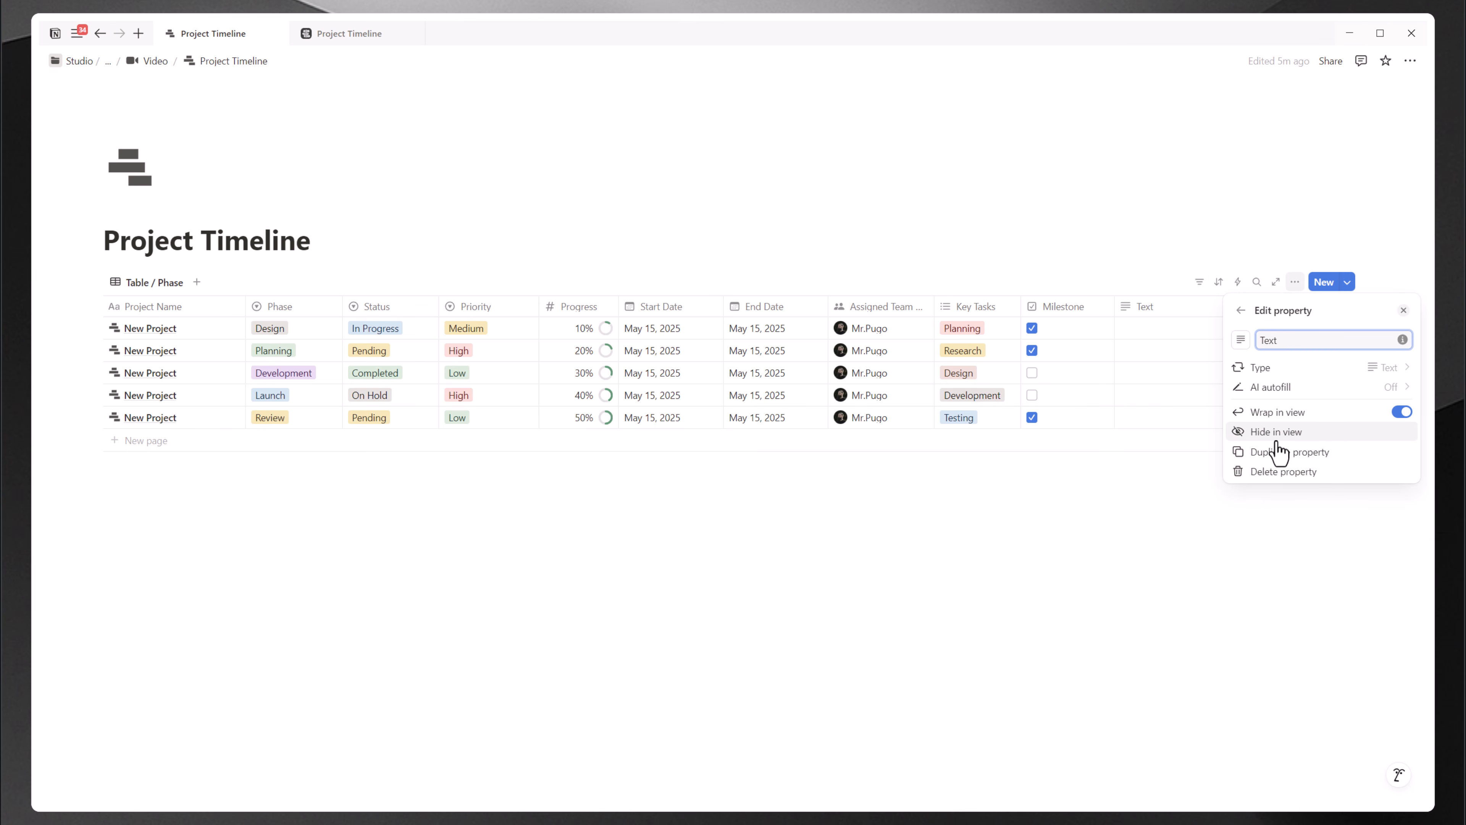
double_click(1268, 341)
type("Duration")
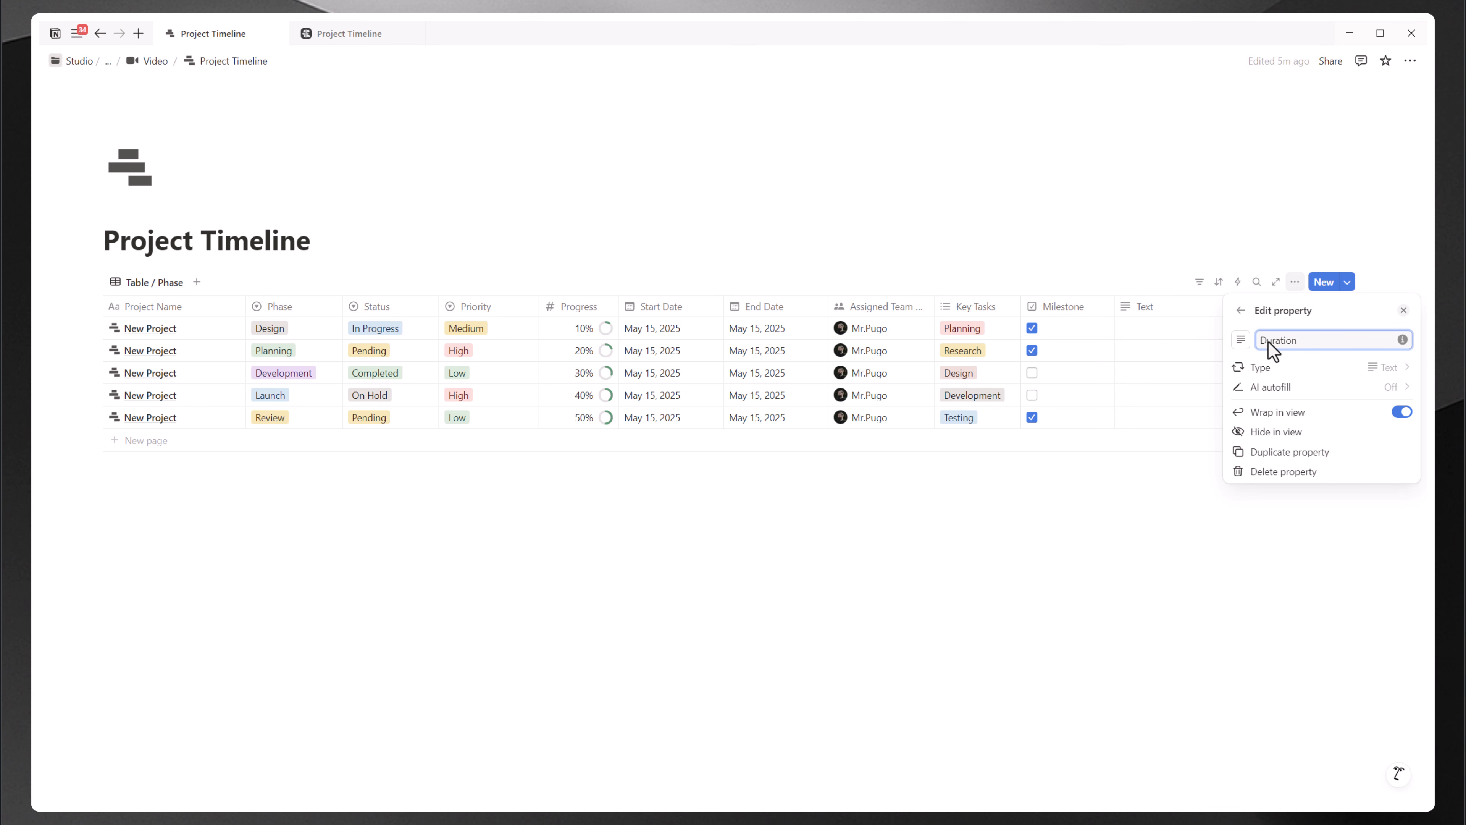
left_click(1249, 254)
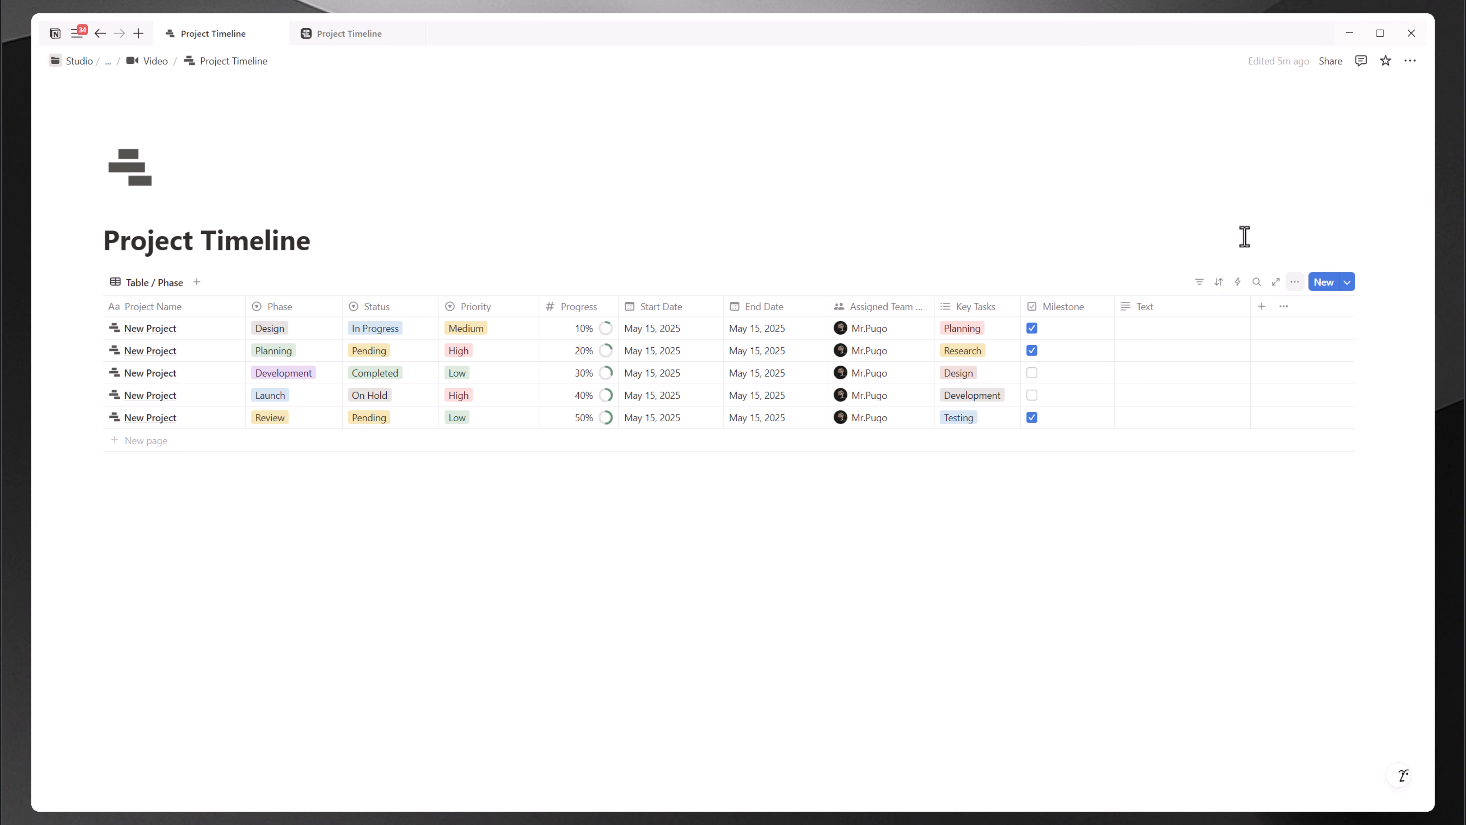
Step: Set the End Date of the first project to May 31, 2025 and of the second to May 30, 2025
left_click(765, 329)
left_click(872, 509)
left_click(772, 316)
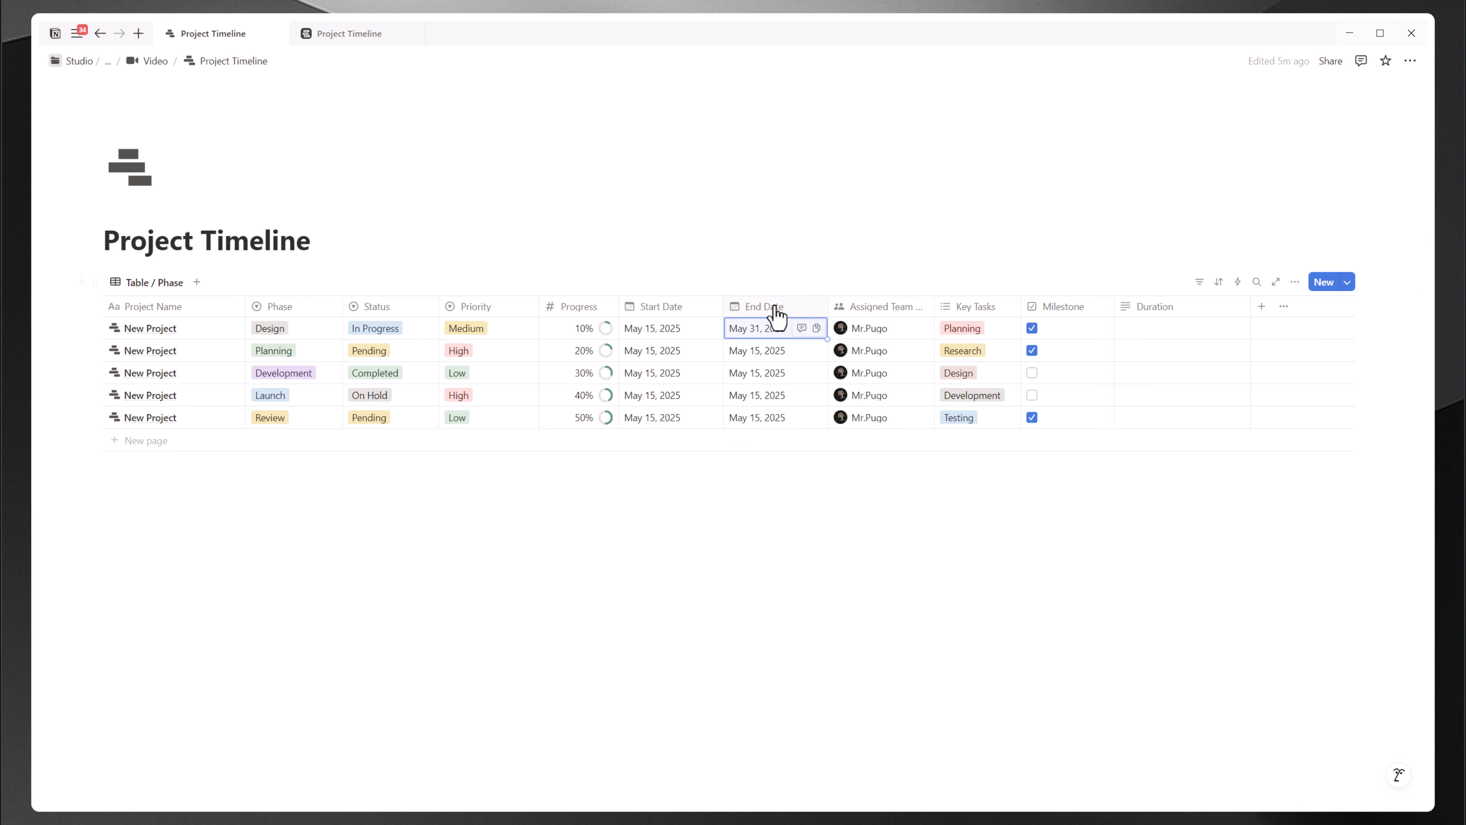
left_click(768, 351)
left_click(850, 531)
left_click(712, 333)
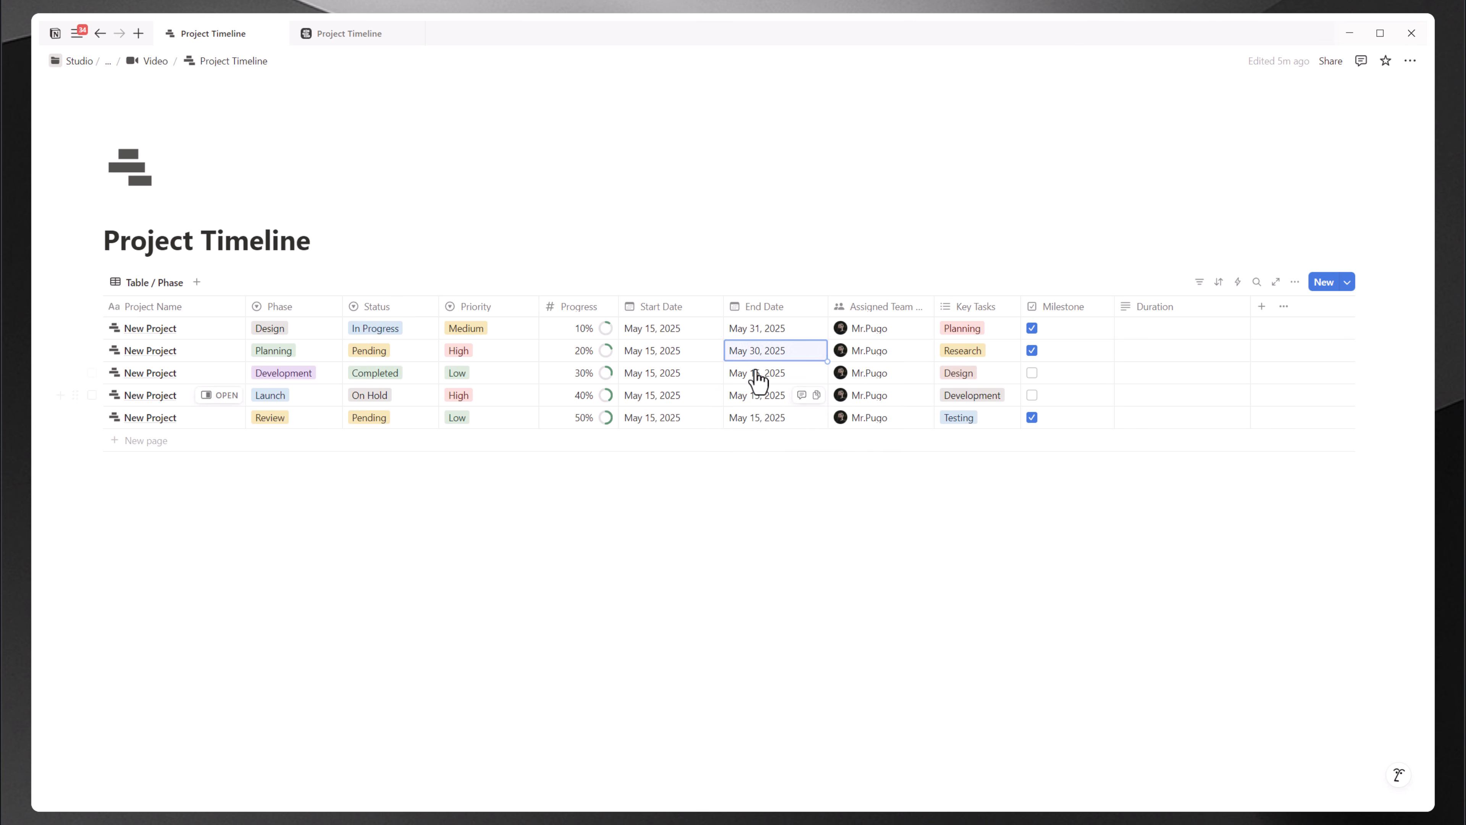
Step: Set the End Dates of the third, fourth and fifth projects to May 21, May 26 and May 25, 2025
left_click(753, 374)
left_click(807, 532)
left_click(746, 396)
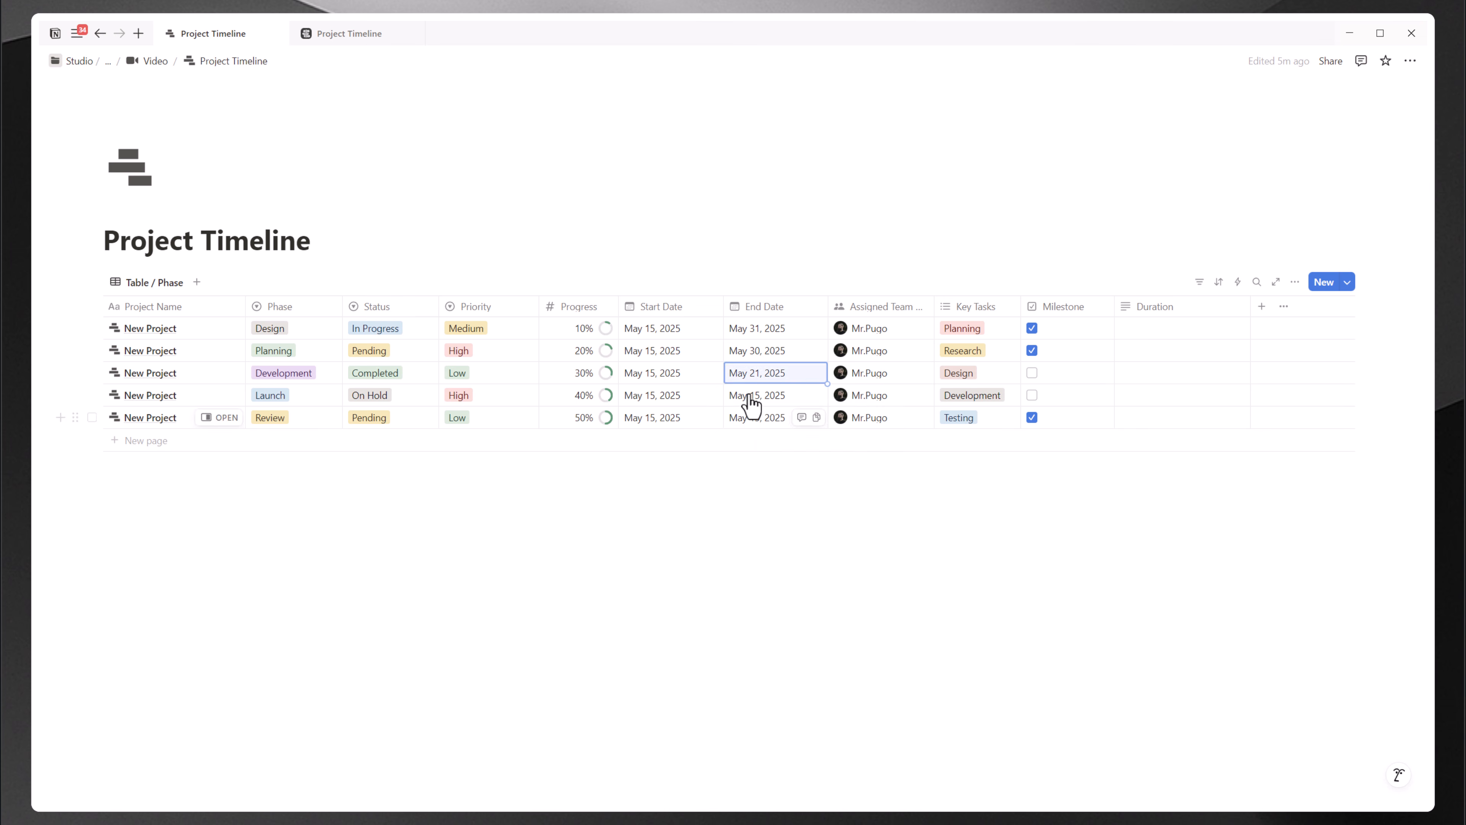
left_click(748, 397)
left_click(764, 577)
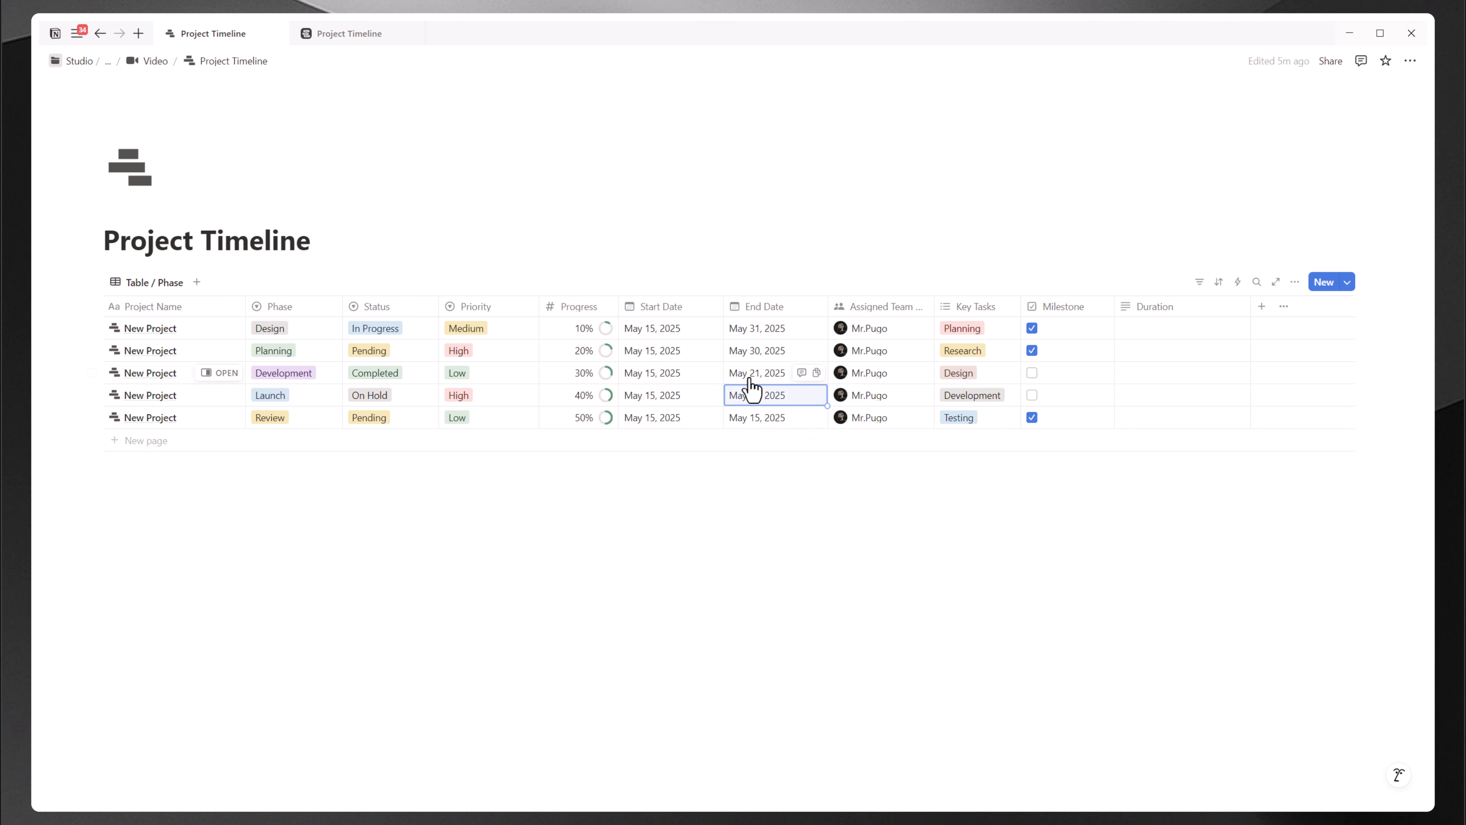
left_click(759, 417)
left_click(742, 599)
left_click(1180, 414)
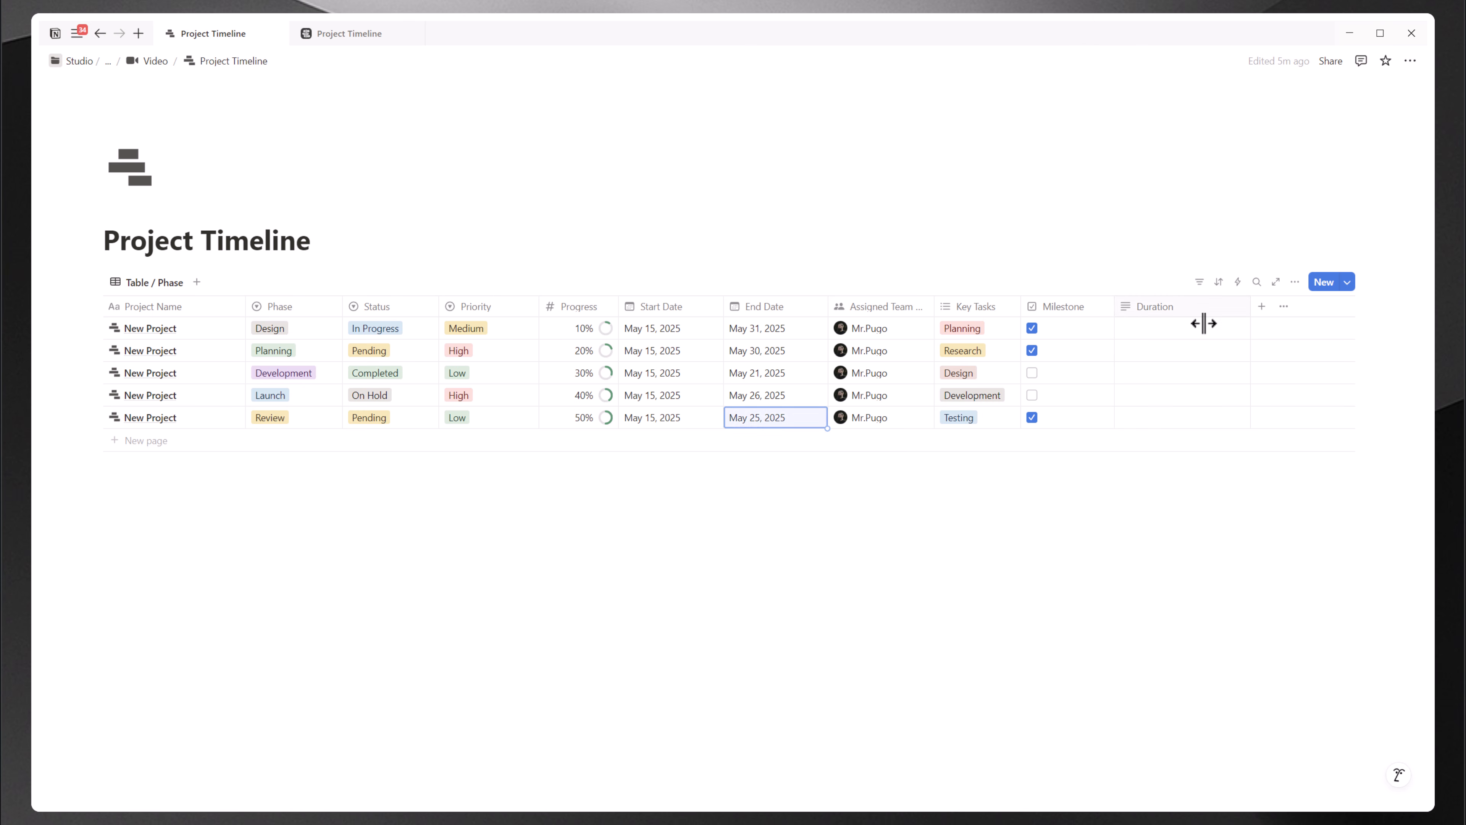
Step: Set up AI autofill for the Duration property using the Custom autofill option
left_click(1200, 307)
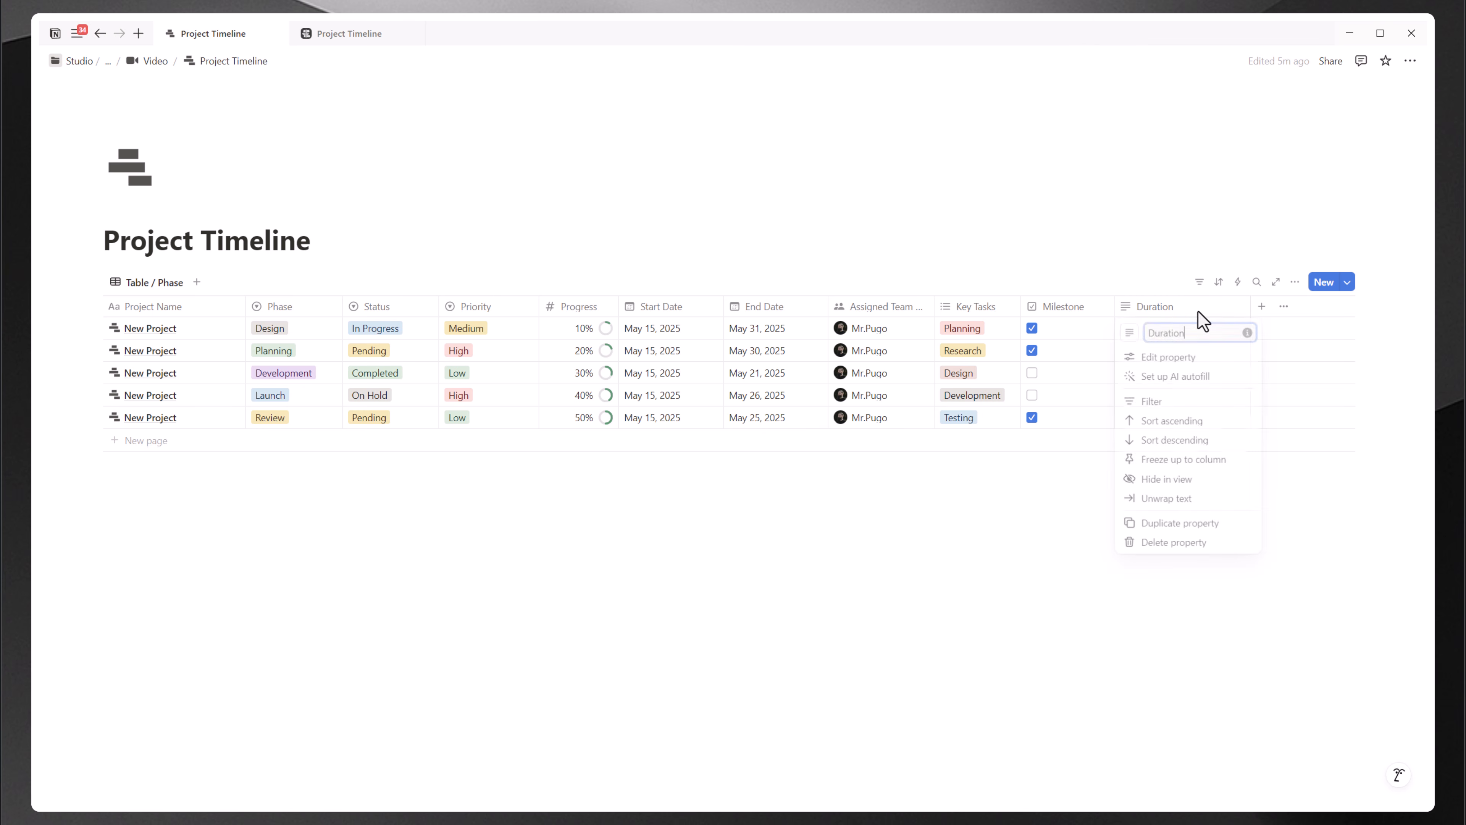
left_click(1168, 381)
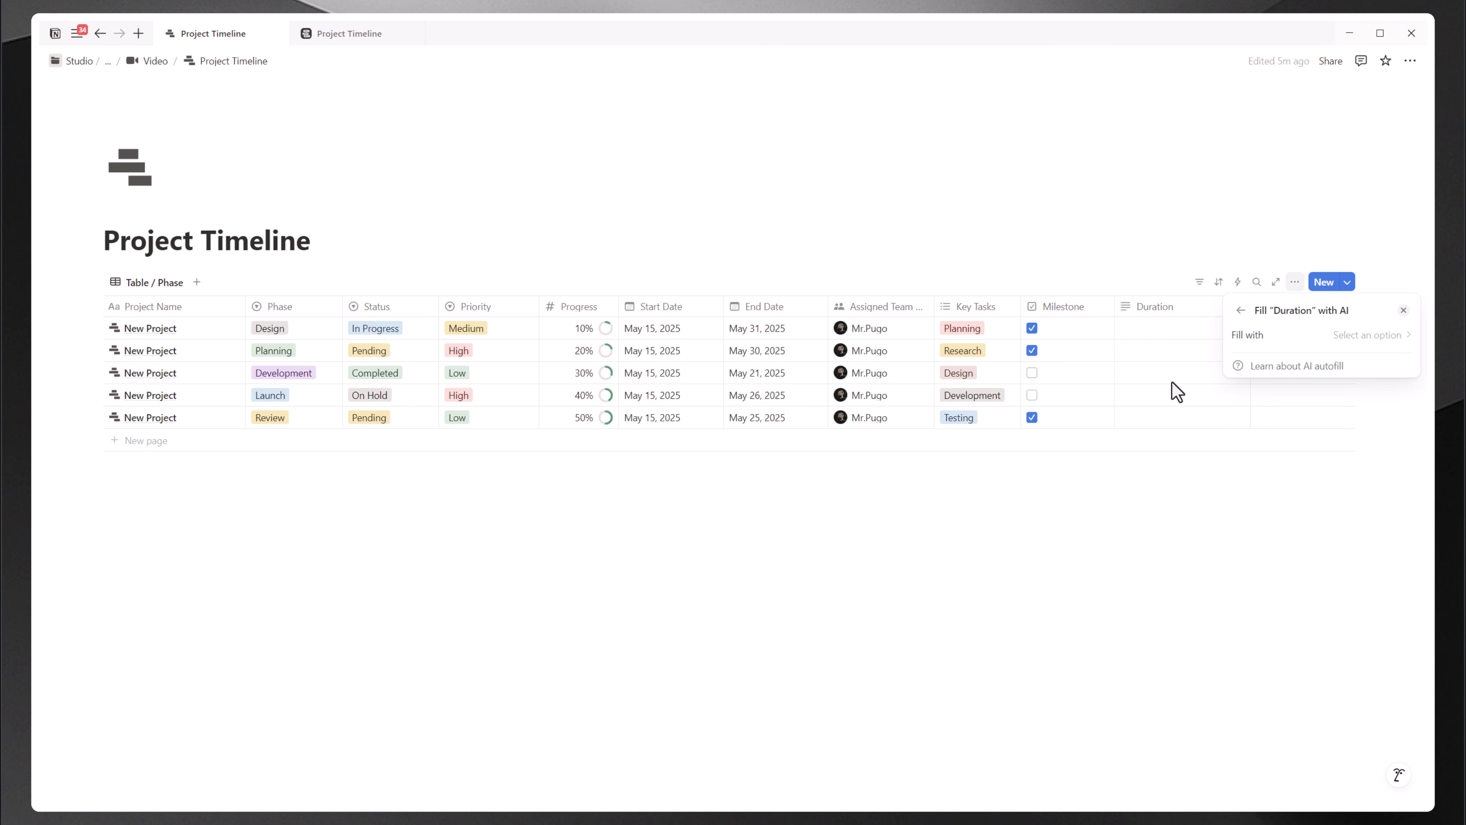
left_click(1374, 341)
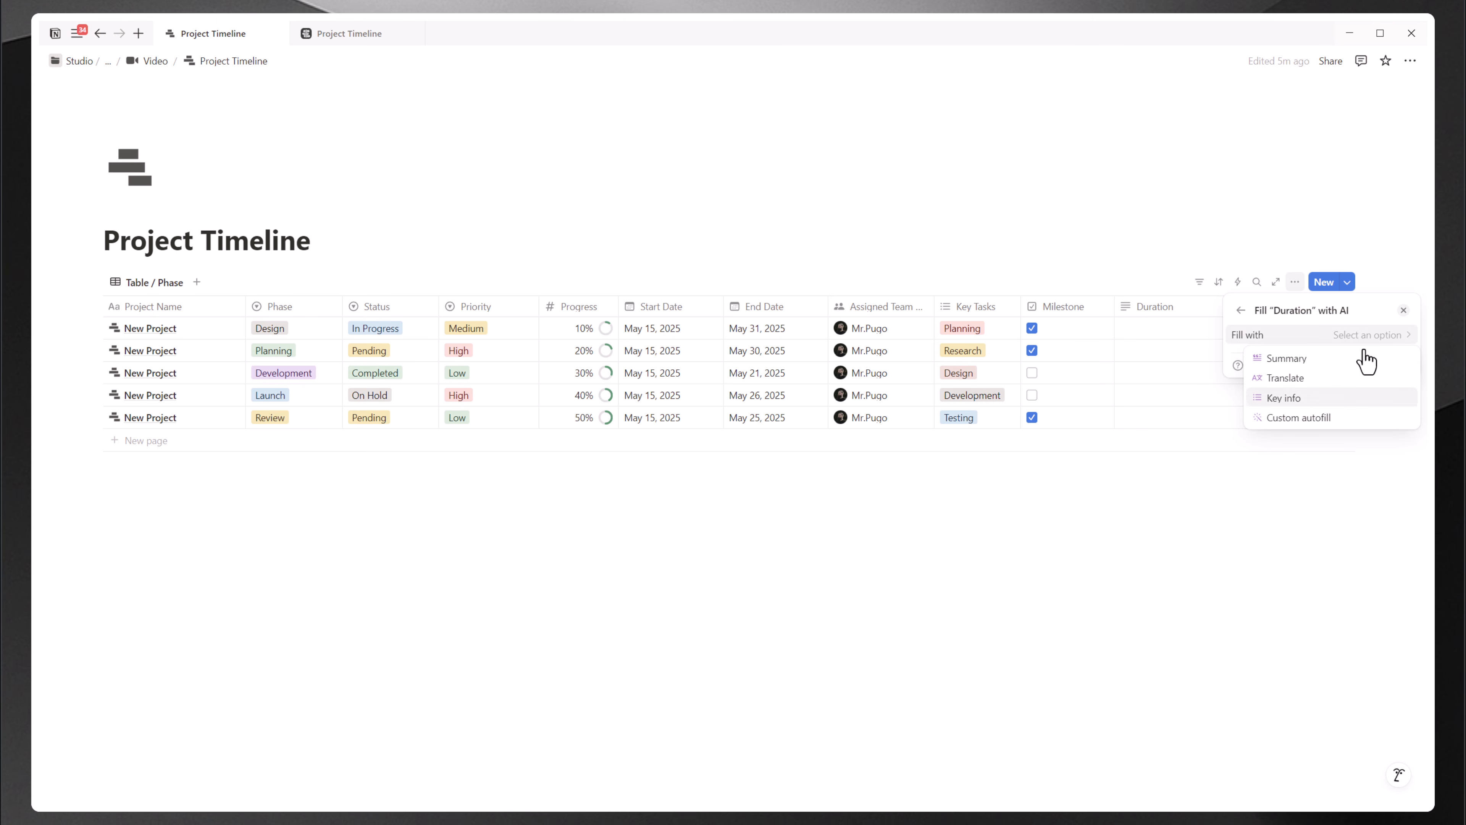
left_click(1306, 418)
left_click(1296, 426)
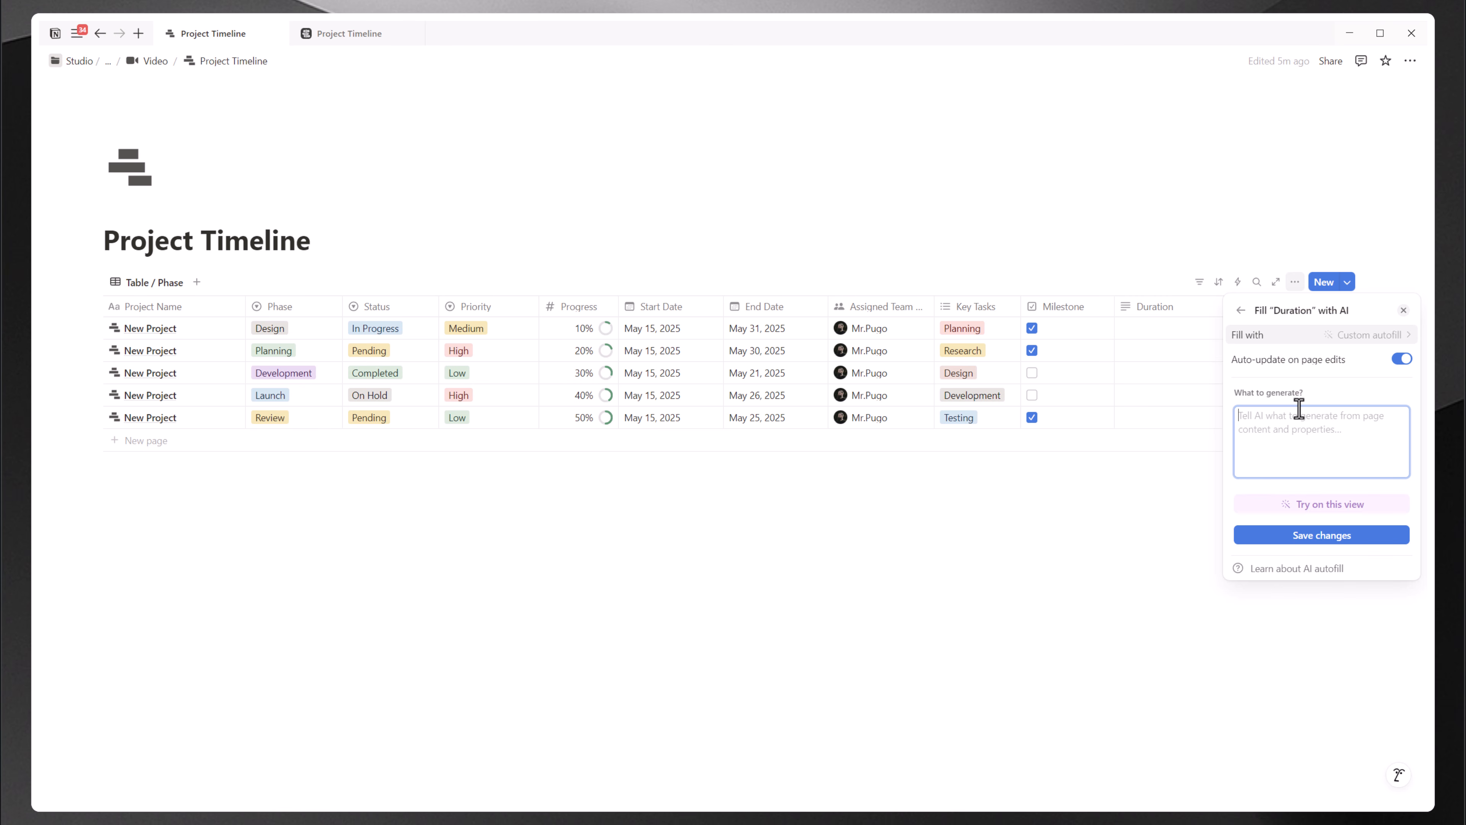
Step: Set the autofill prompt to "Check the start and end dates and calculate the durations or total days dedicated for this task" and save with auto-update
type("Check the ")
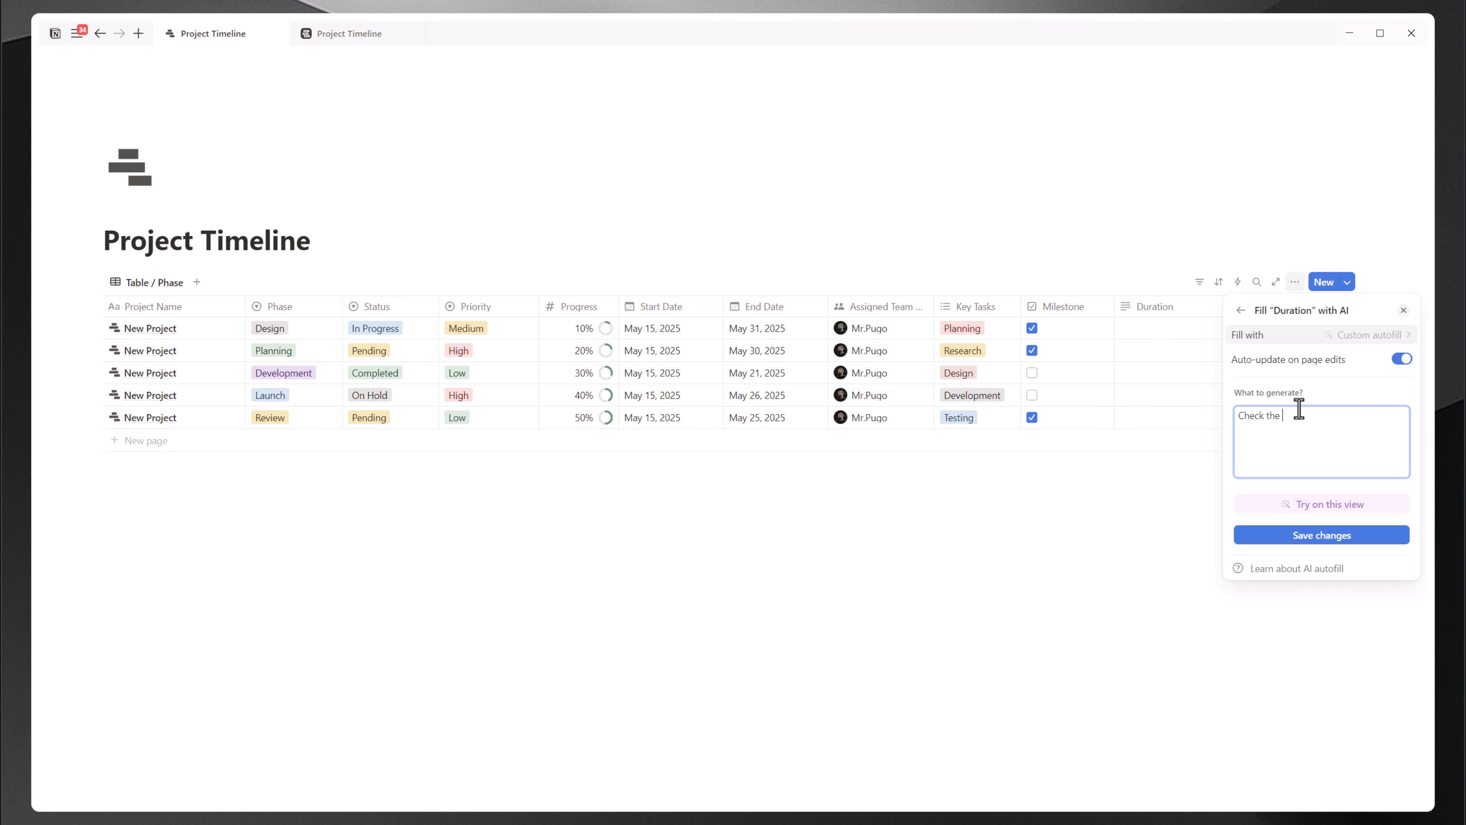
type("start an")
type("d ednb")
key("BackSpace")
key("BackSpace")
key("BackSpace")
type("ates and calculate the durations or total")
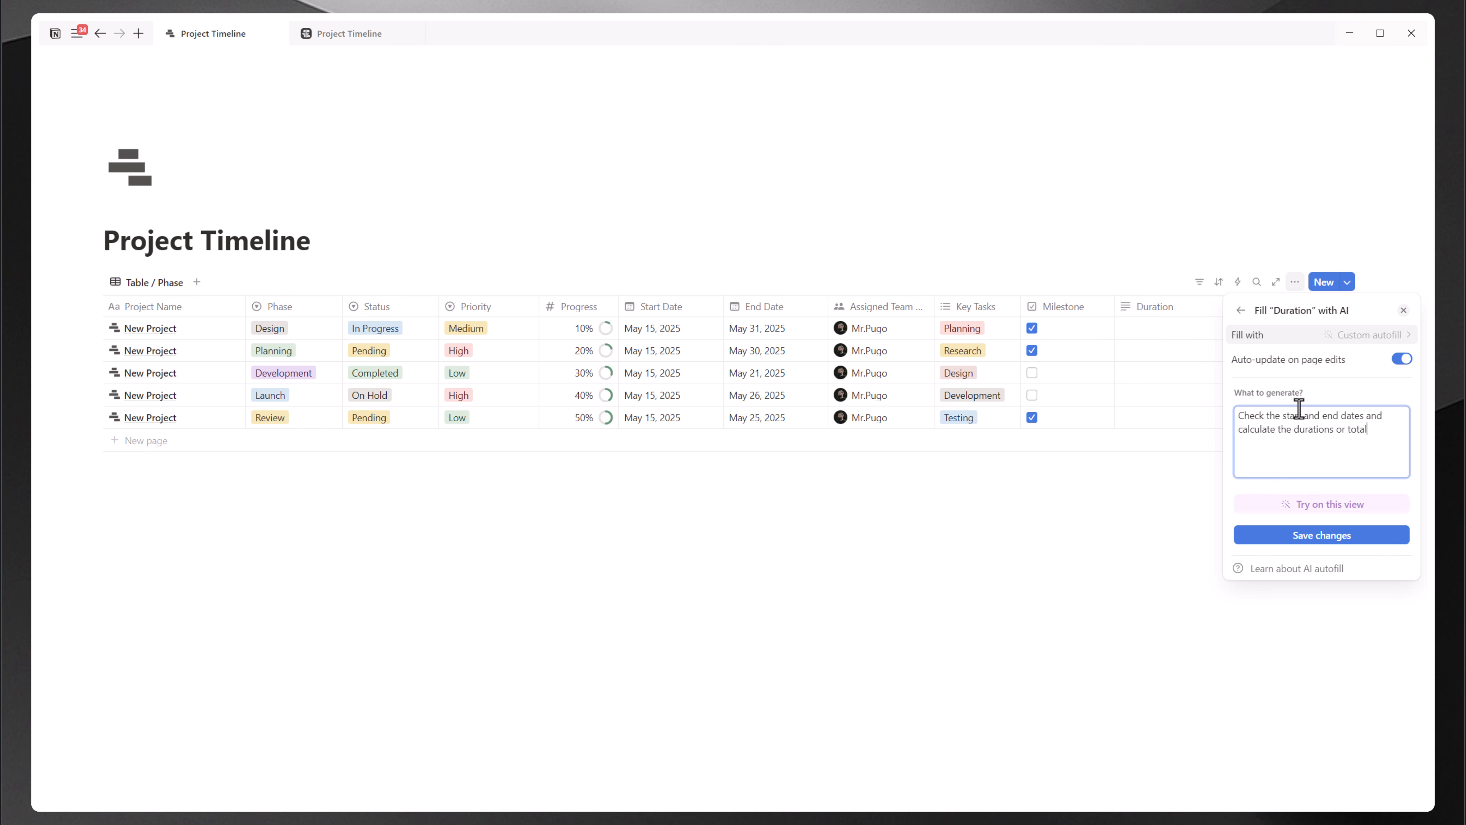
type(" df")
type("ayse e")
key("BackSpace")
key("BackSpace")
type("dedicated for this task")
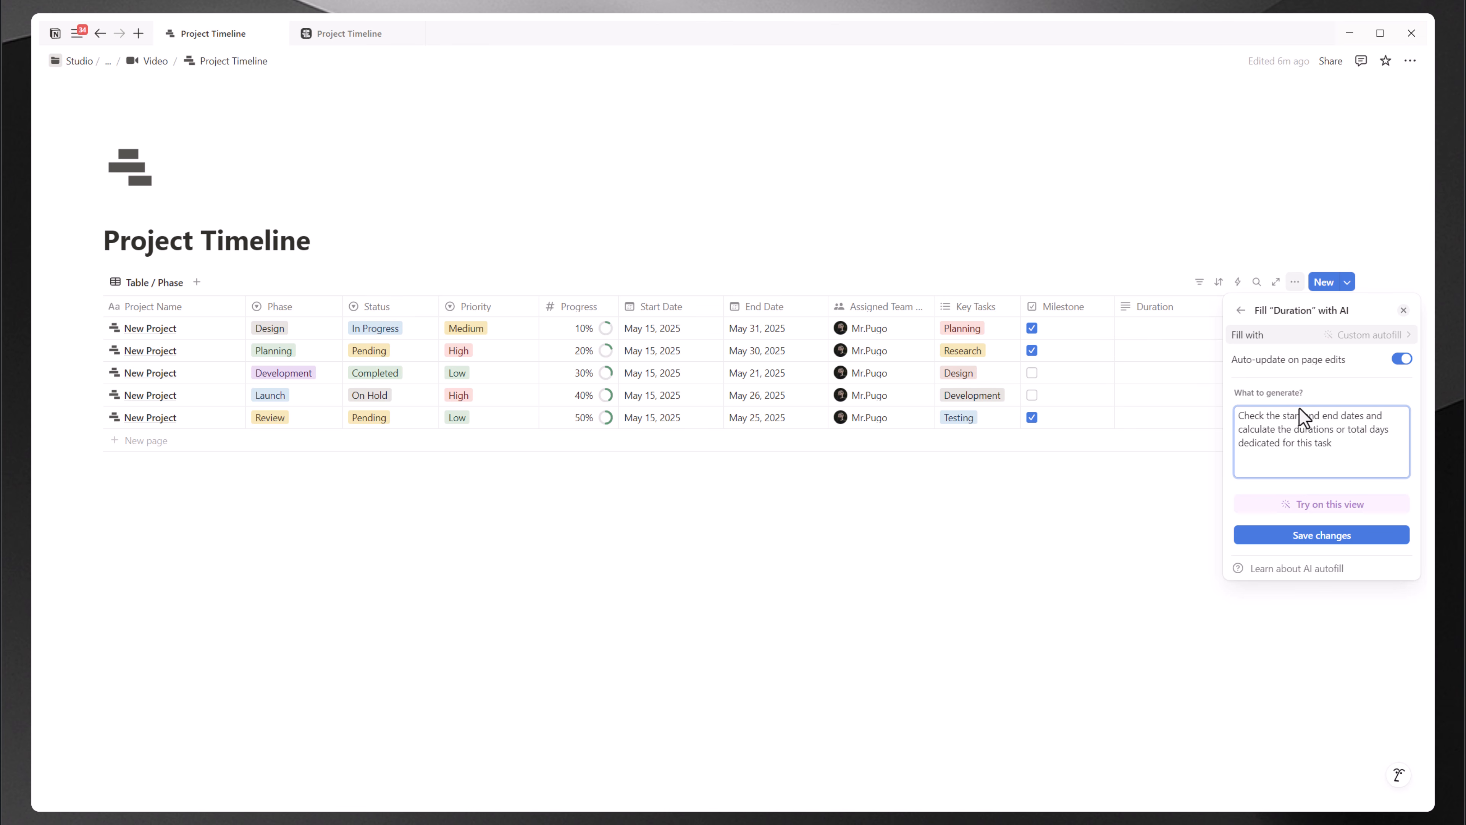
left_click(1317, 537)
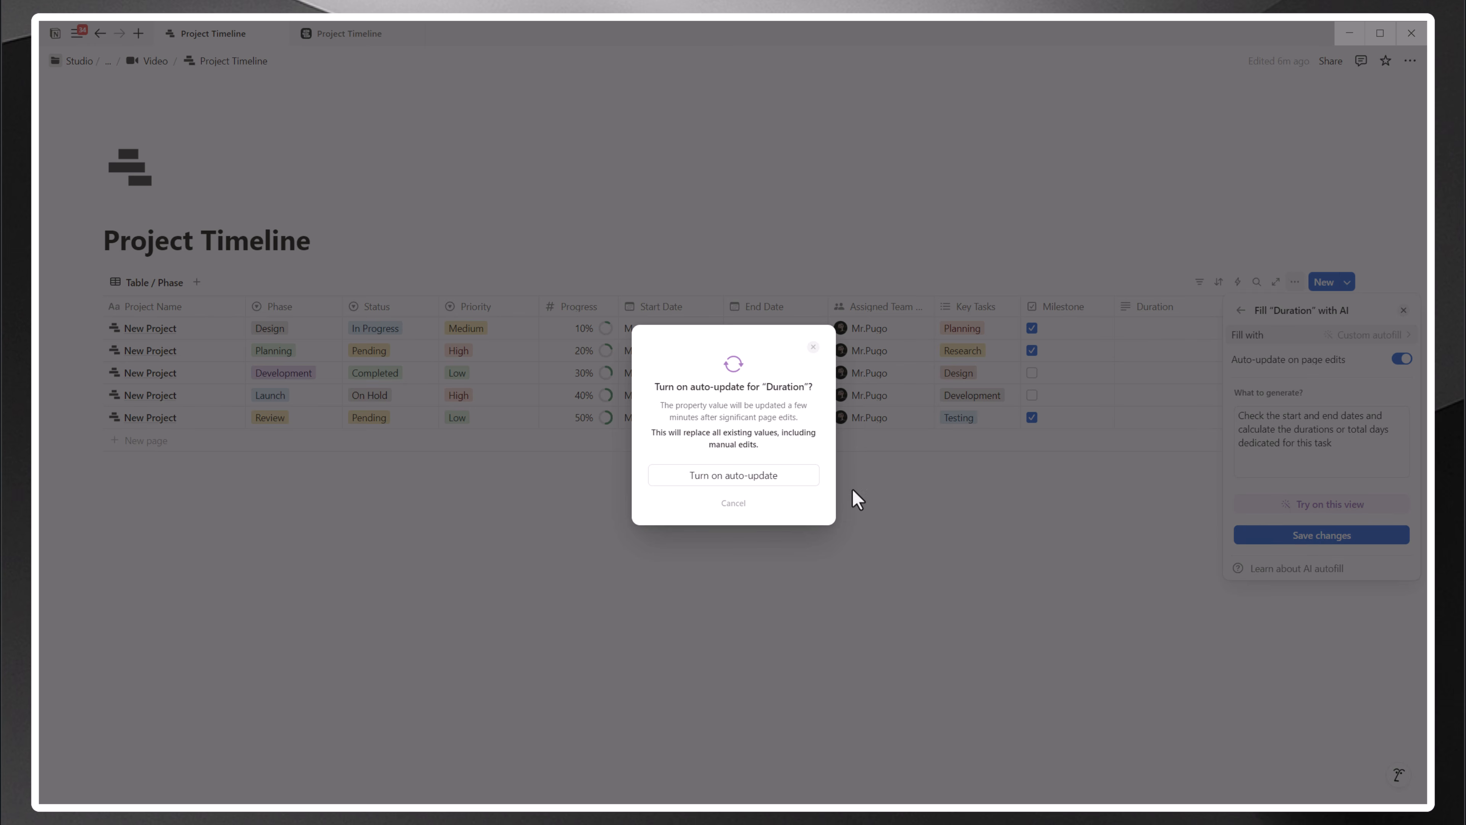
left_click(751, 492)
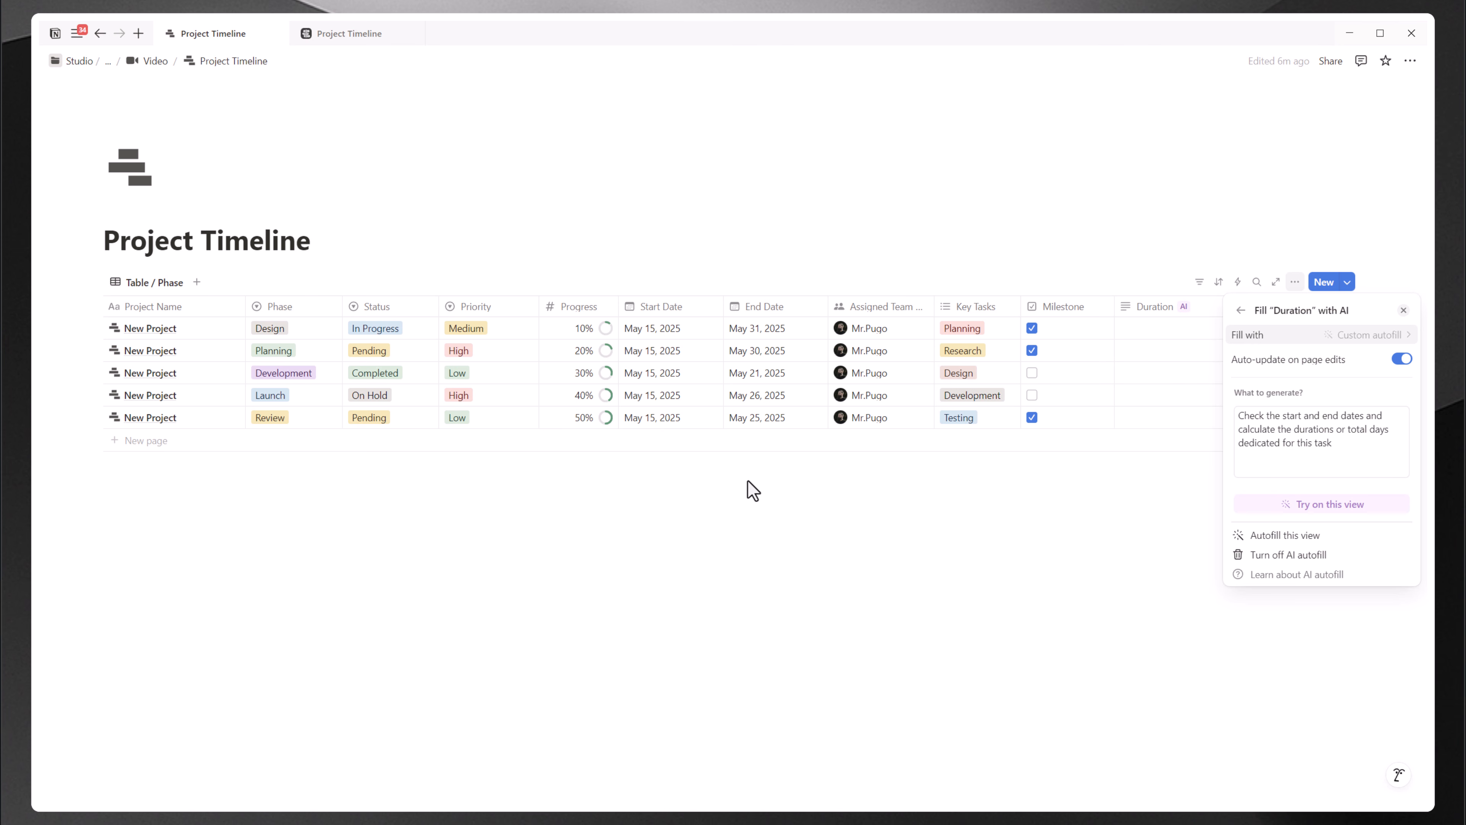
Step: Generate the AI autofill value for Duration on the first project only, the one in the Design phase
left_click(1066, 511)
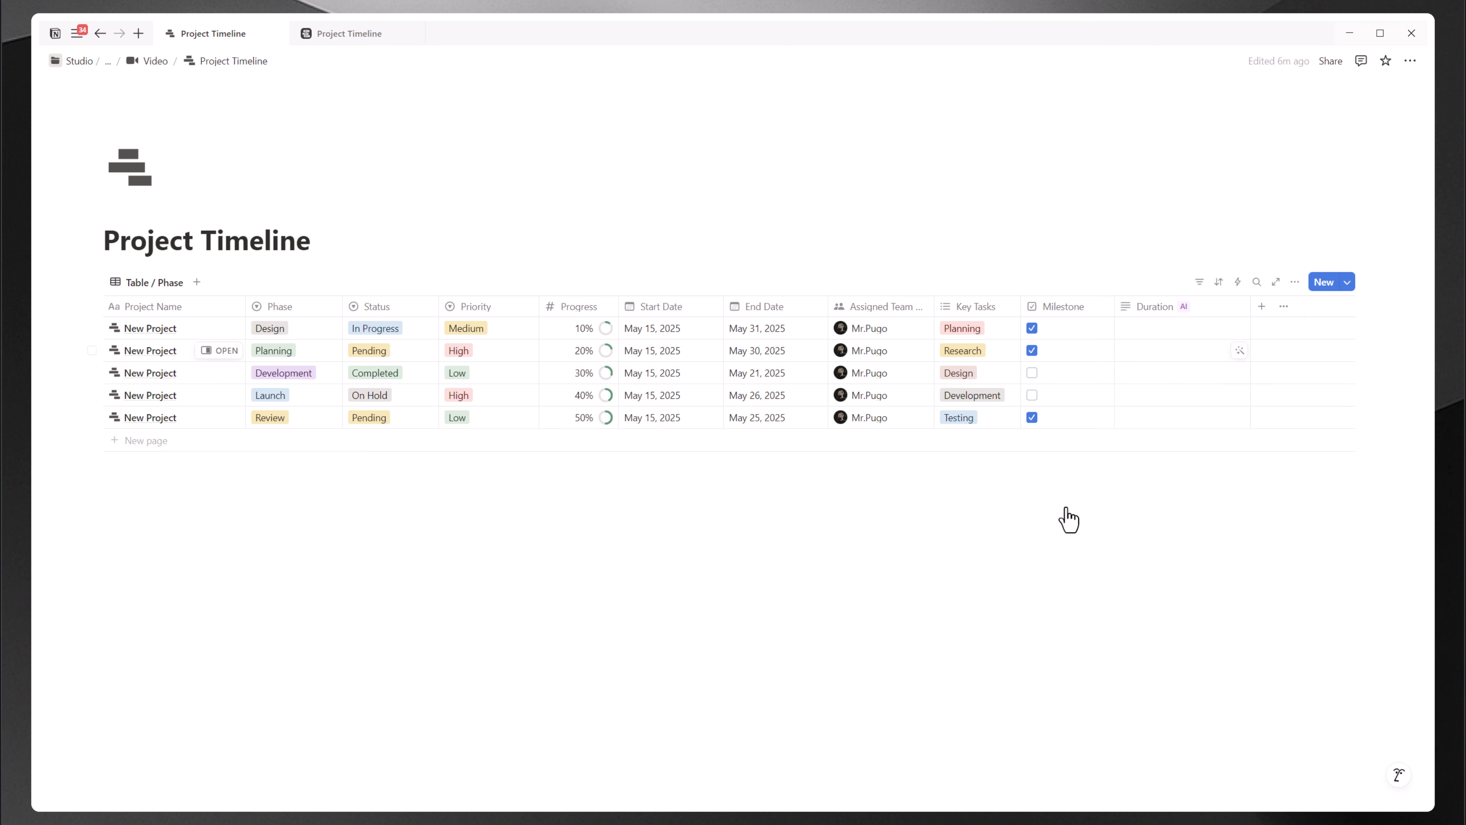
left_click(1240, 327)
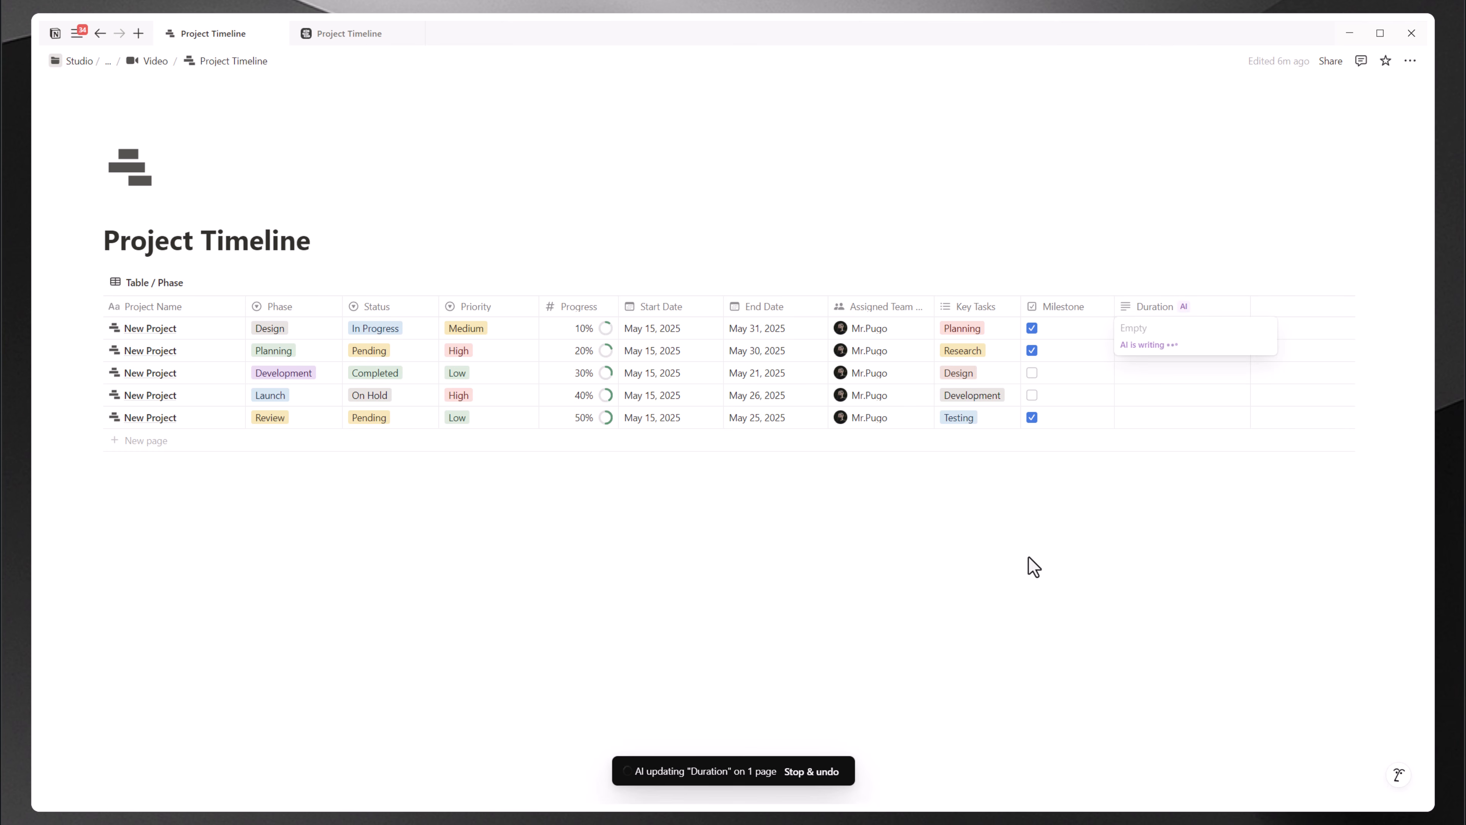
key("Escape")
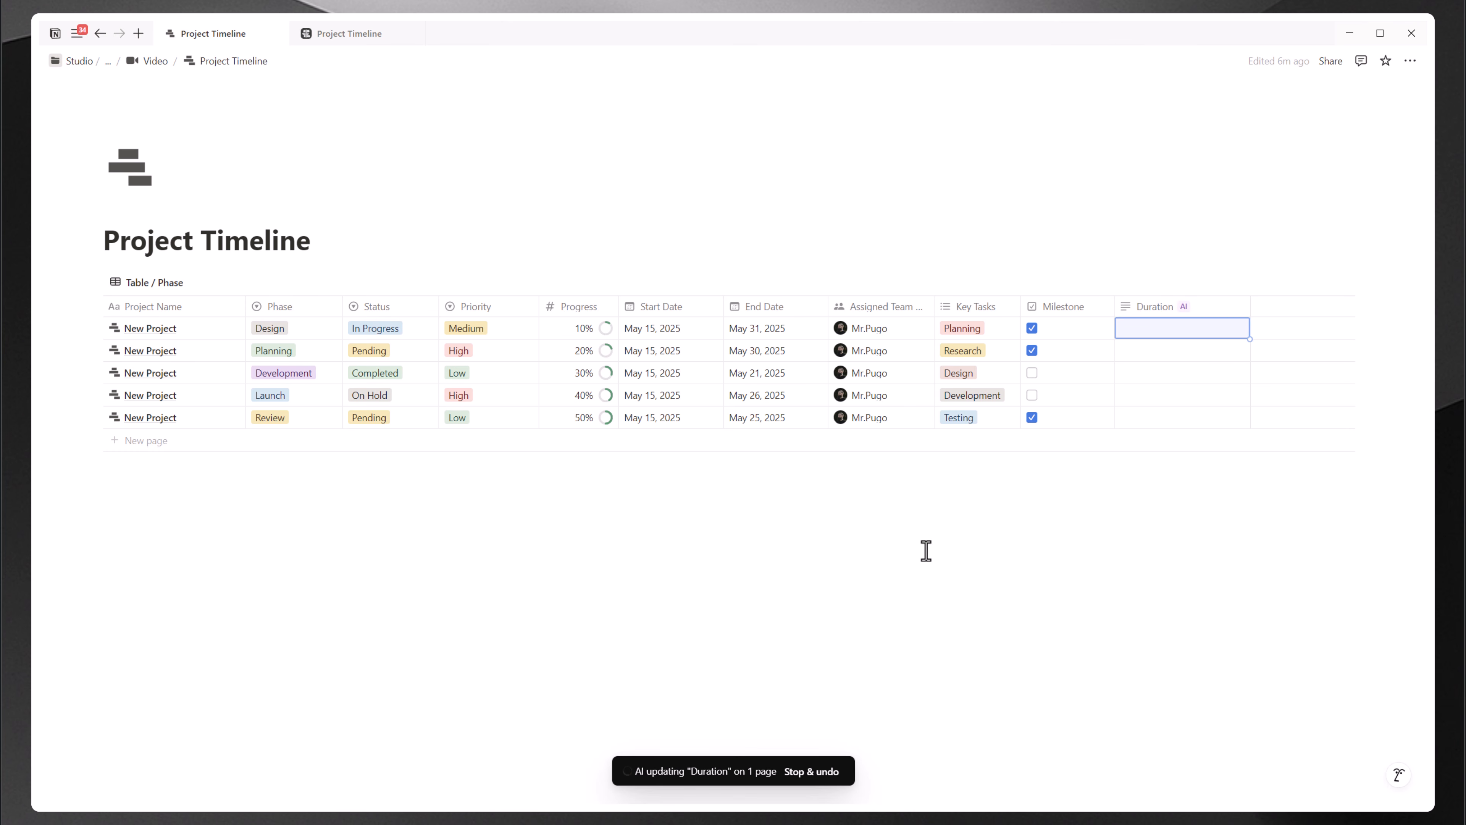
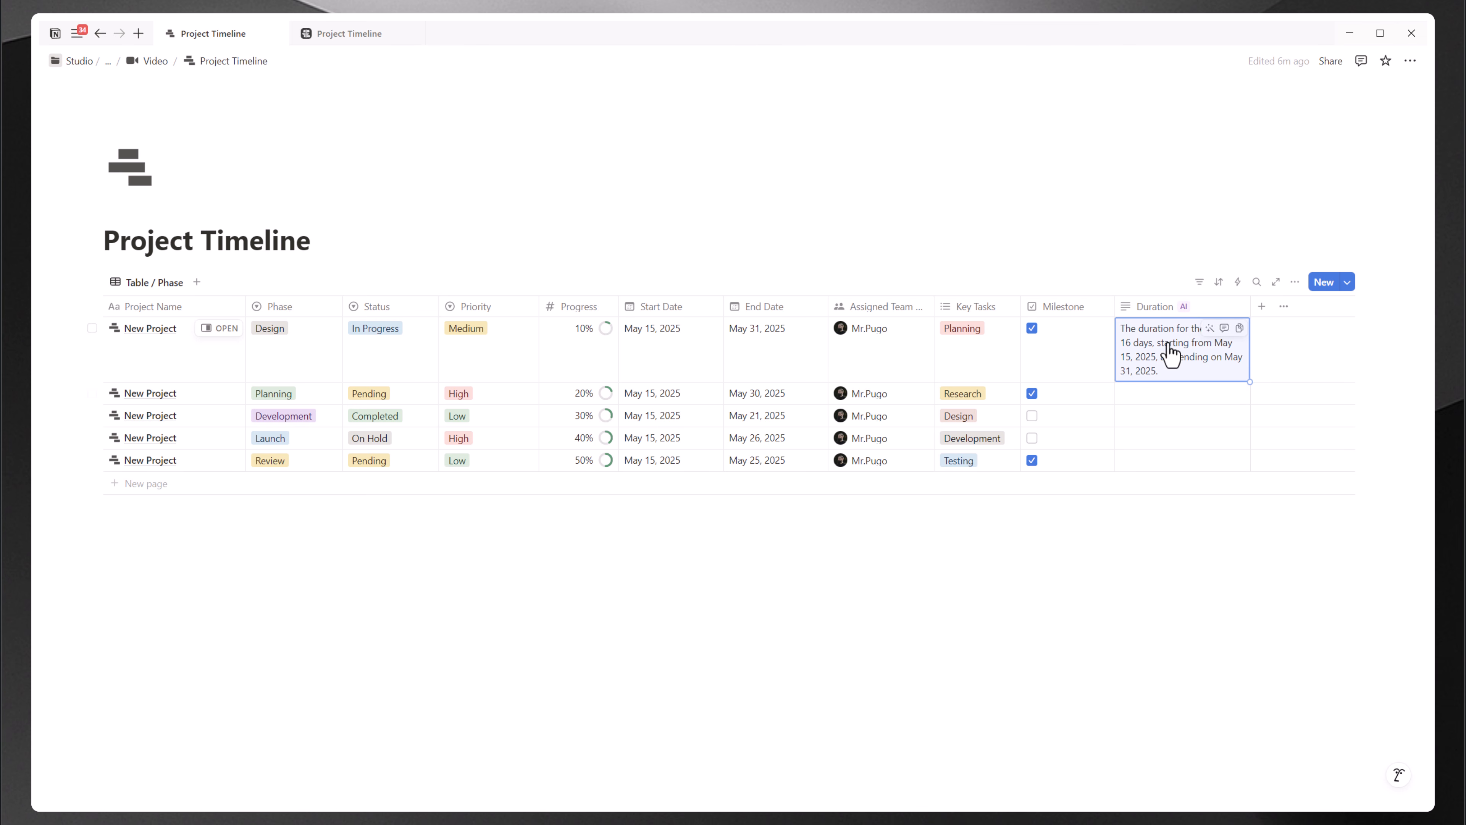
Step: Autofill the Duration property with AI for all pages in Project Timeline
left_click(1203, 312)
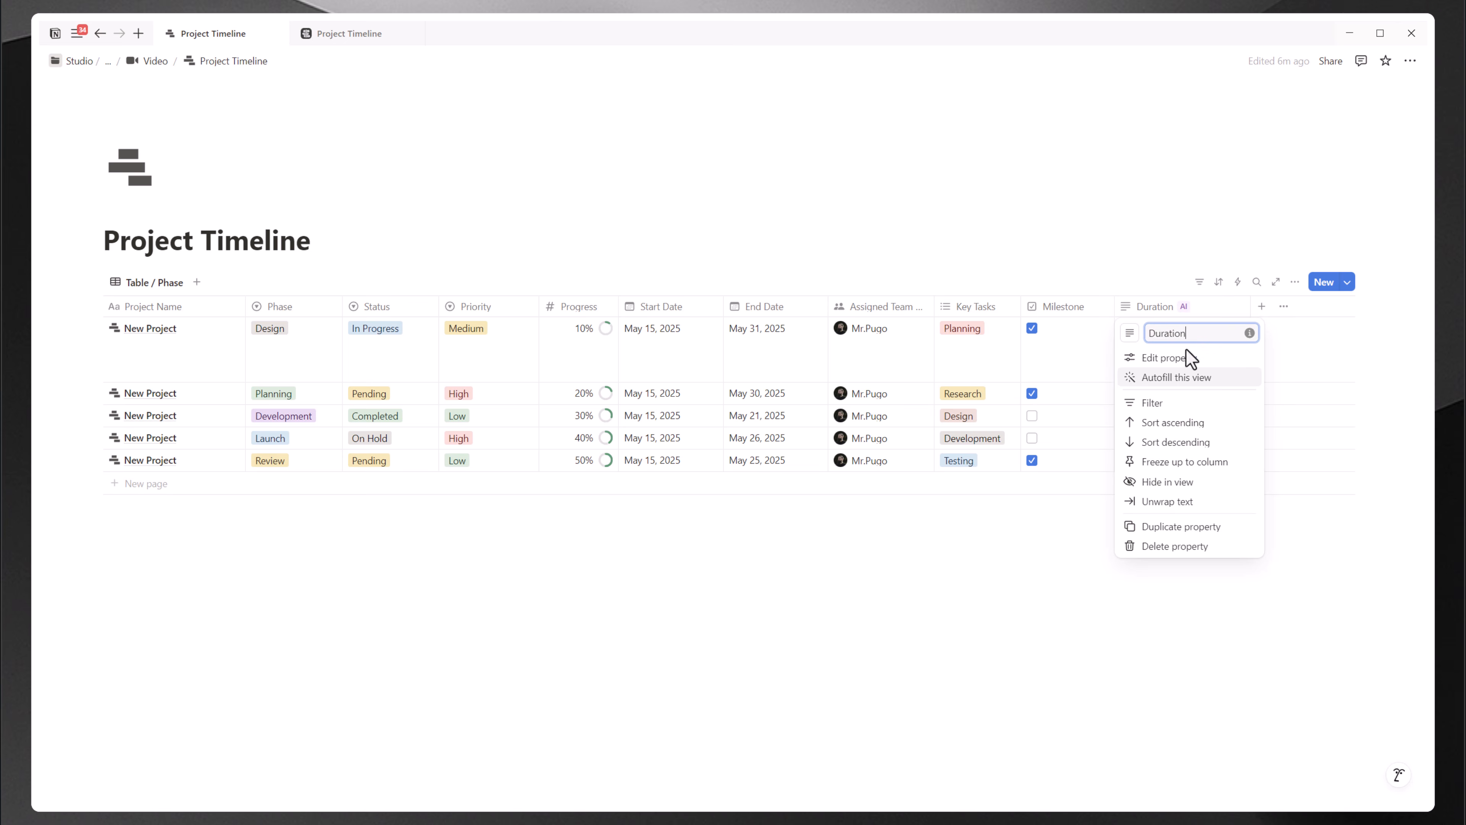
left_click(1175, 381)
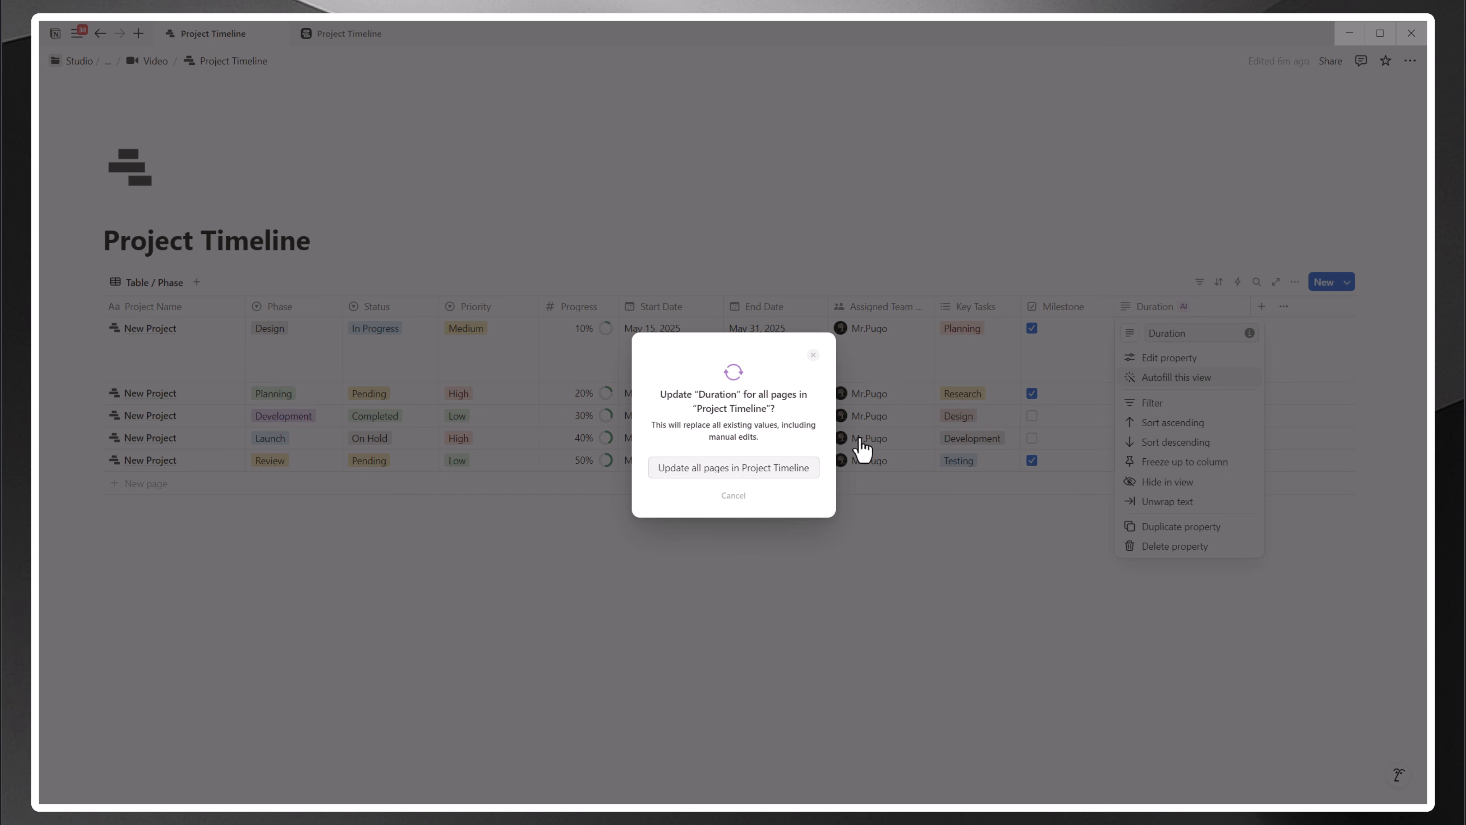
left_click(701, 469)
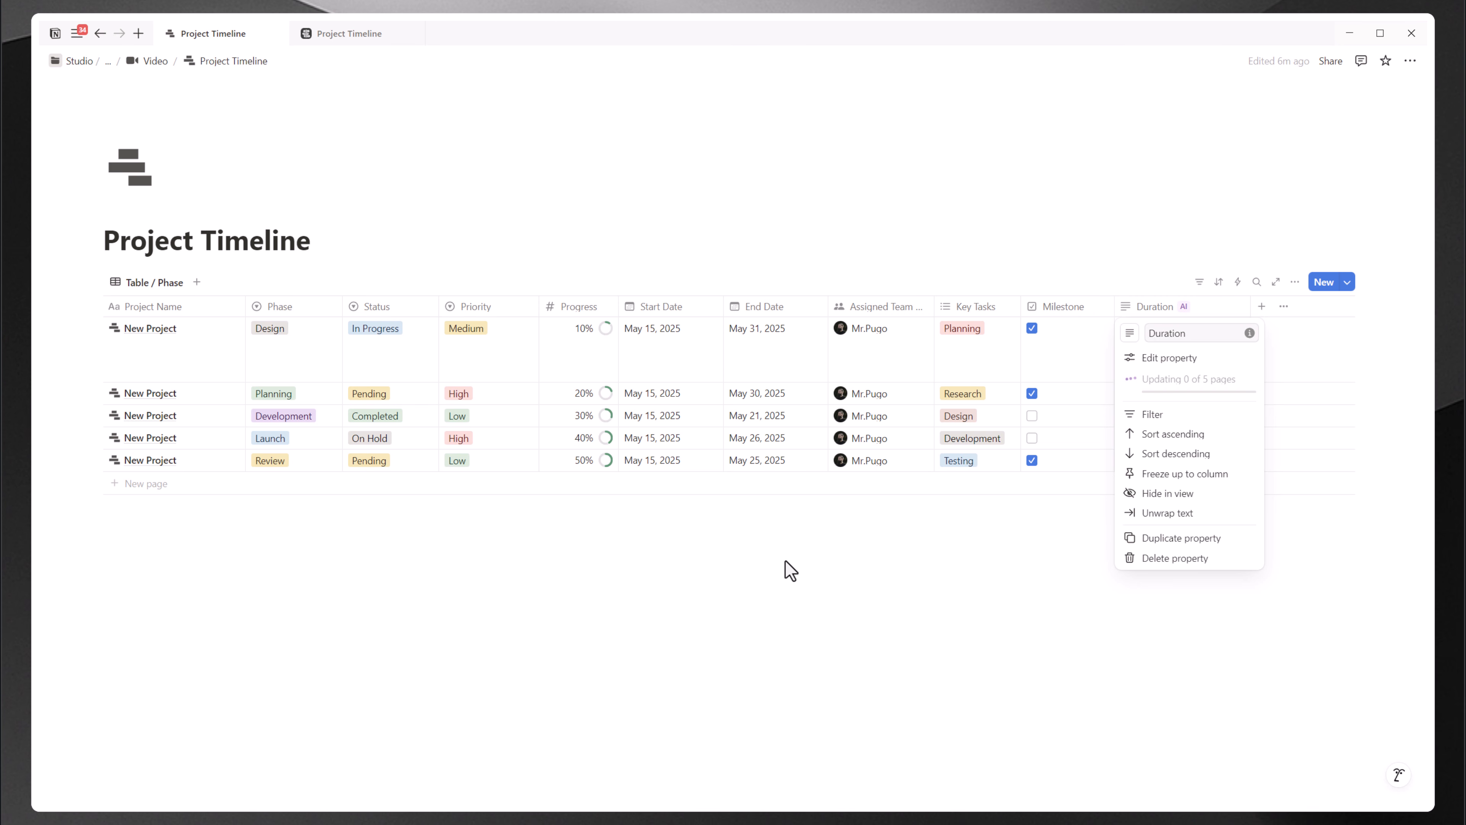
left_click(825, 577)
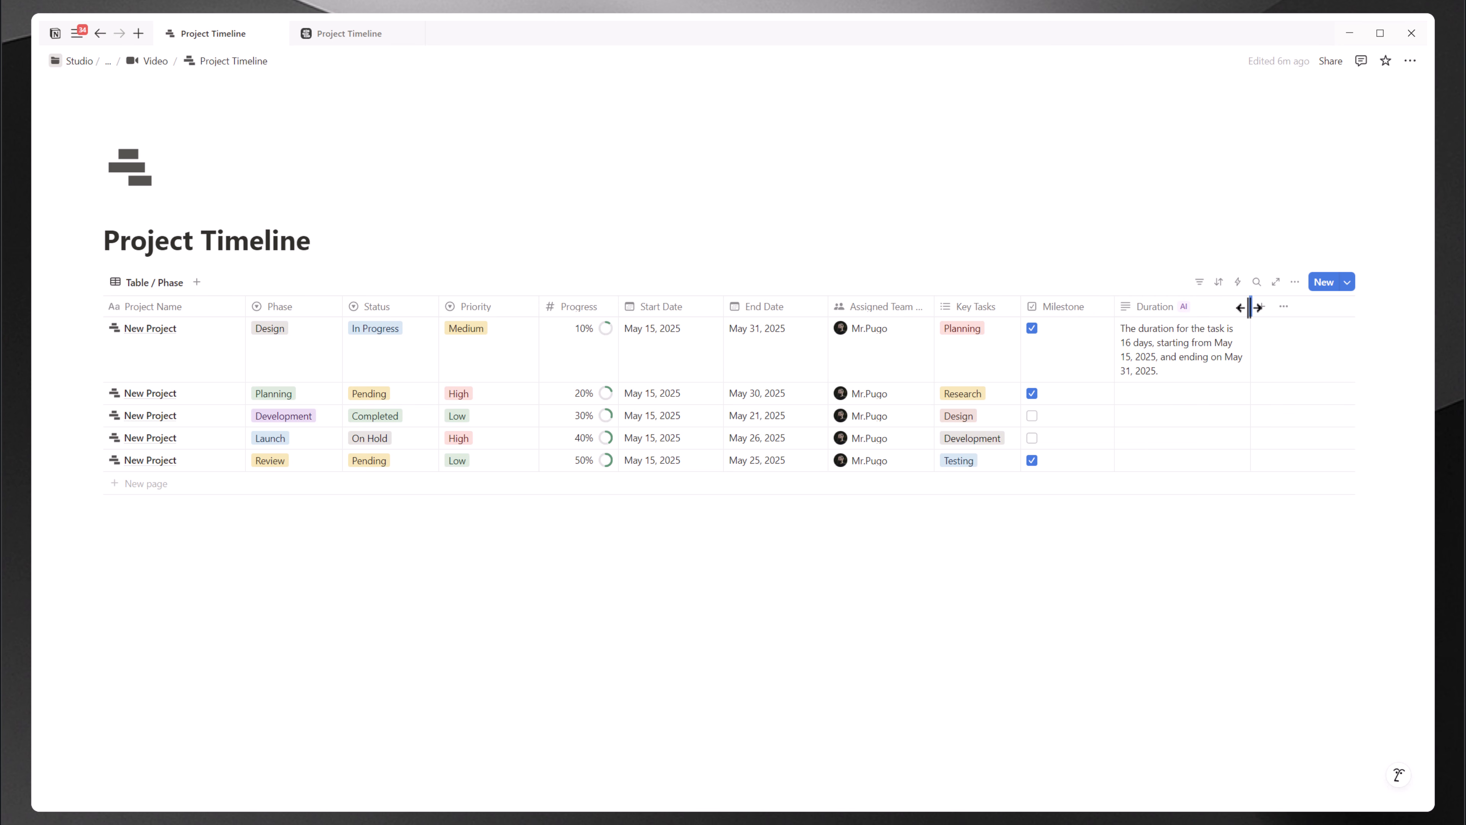
Step: Narrow the Duration and Milestone columns, keeping Duration wide enough for its wrapped text to be readable
left_click_drag(1251, 307, 1204, 310)
left_click_drag(998, 313, 1044, 316)
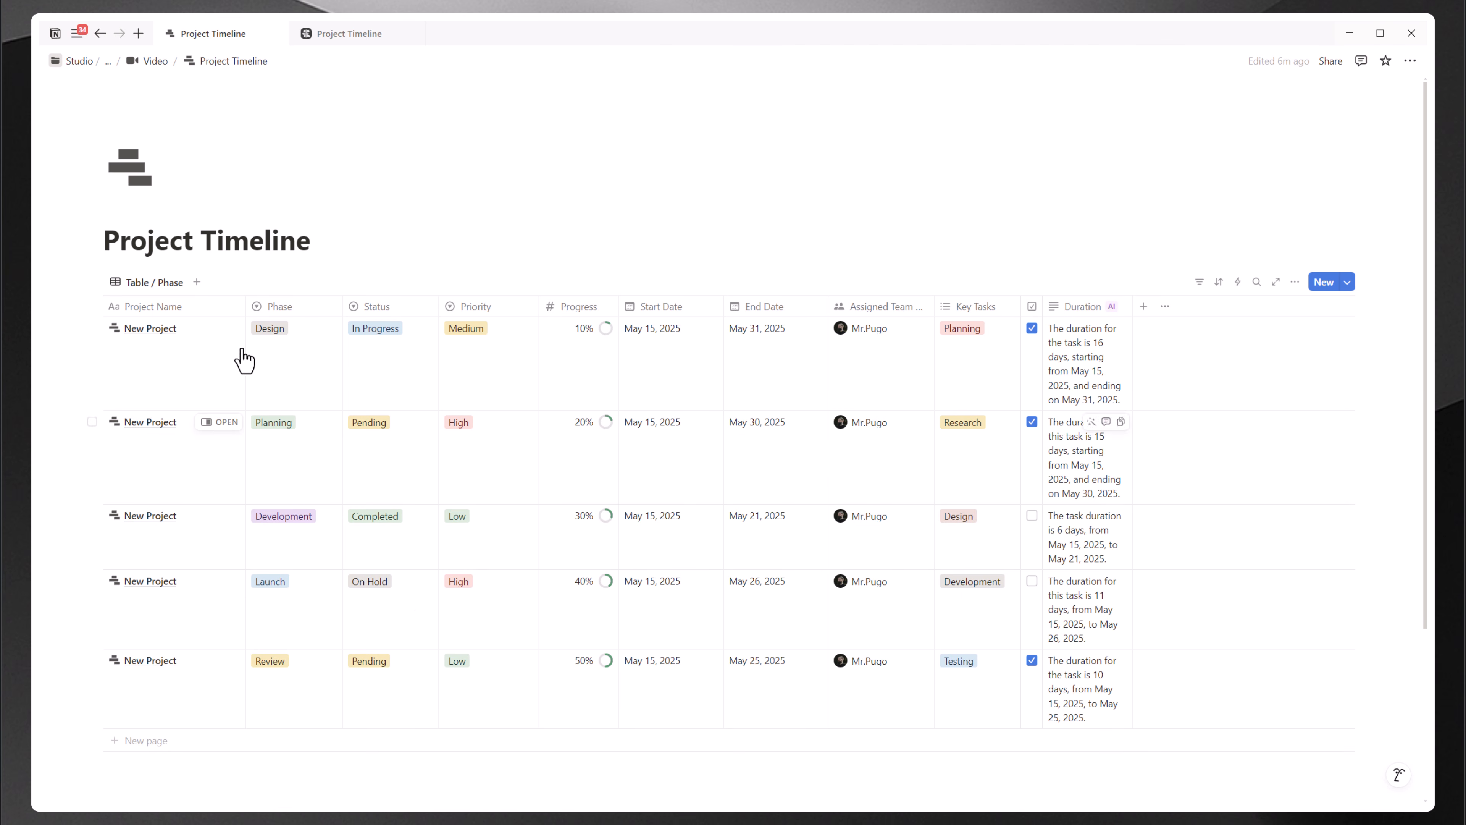
left_click_drag(1132, 306, 1151, 328)
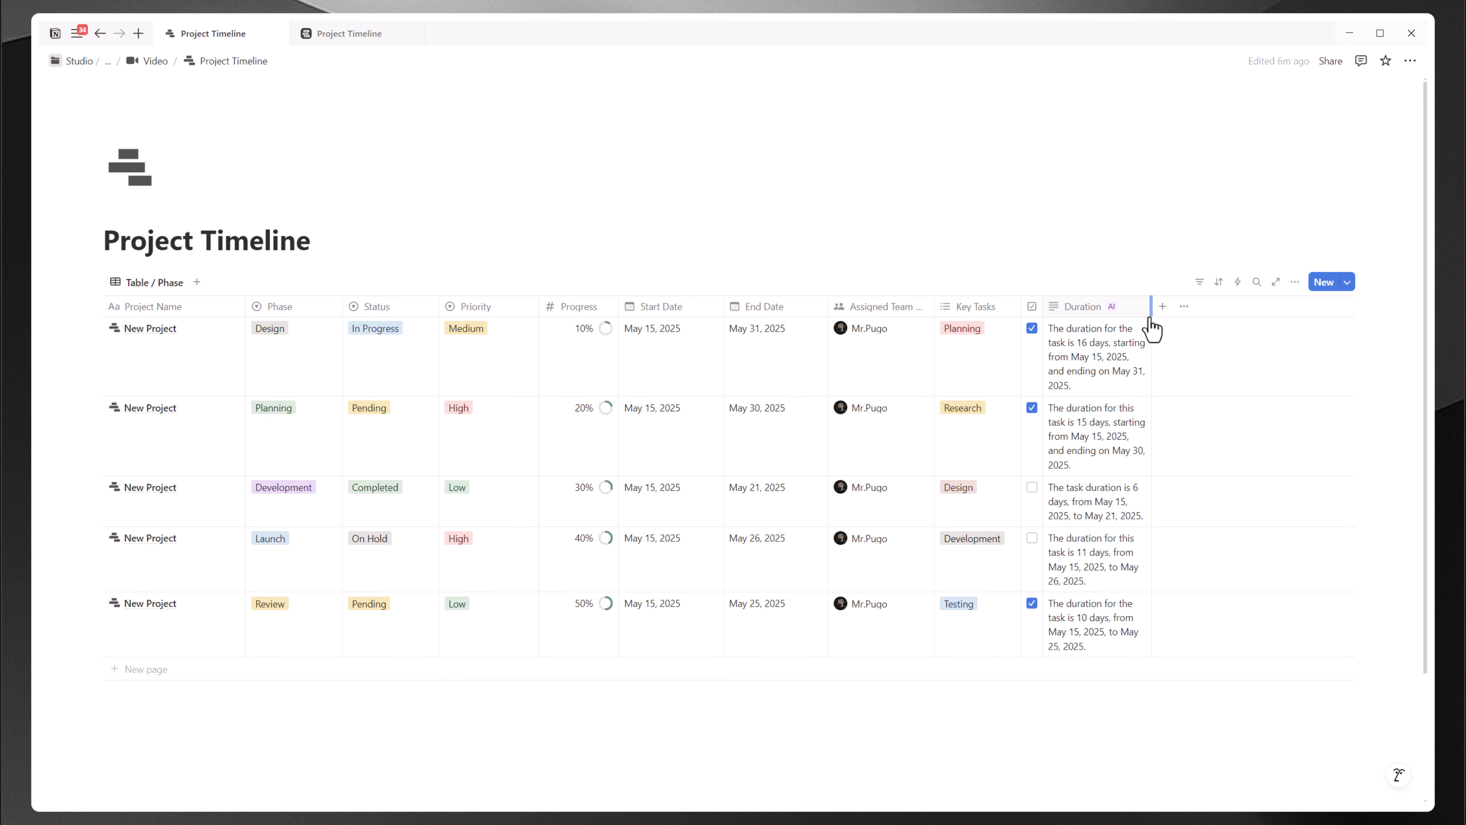
Step: Duplicate the Duration property and rename the copy to Notes
left_click(1107, 315)
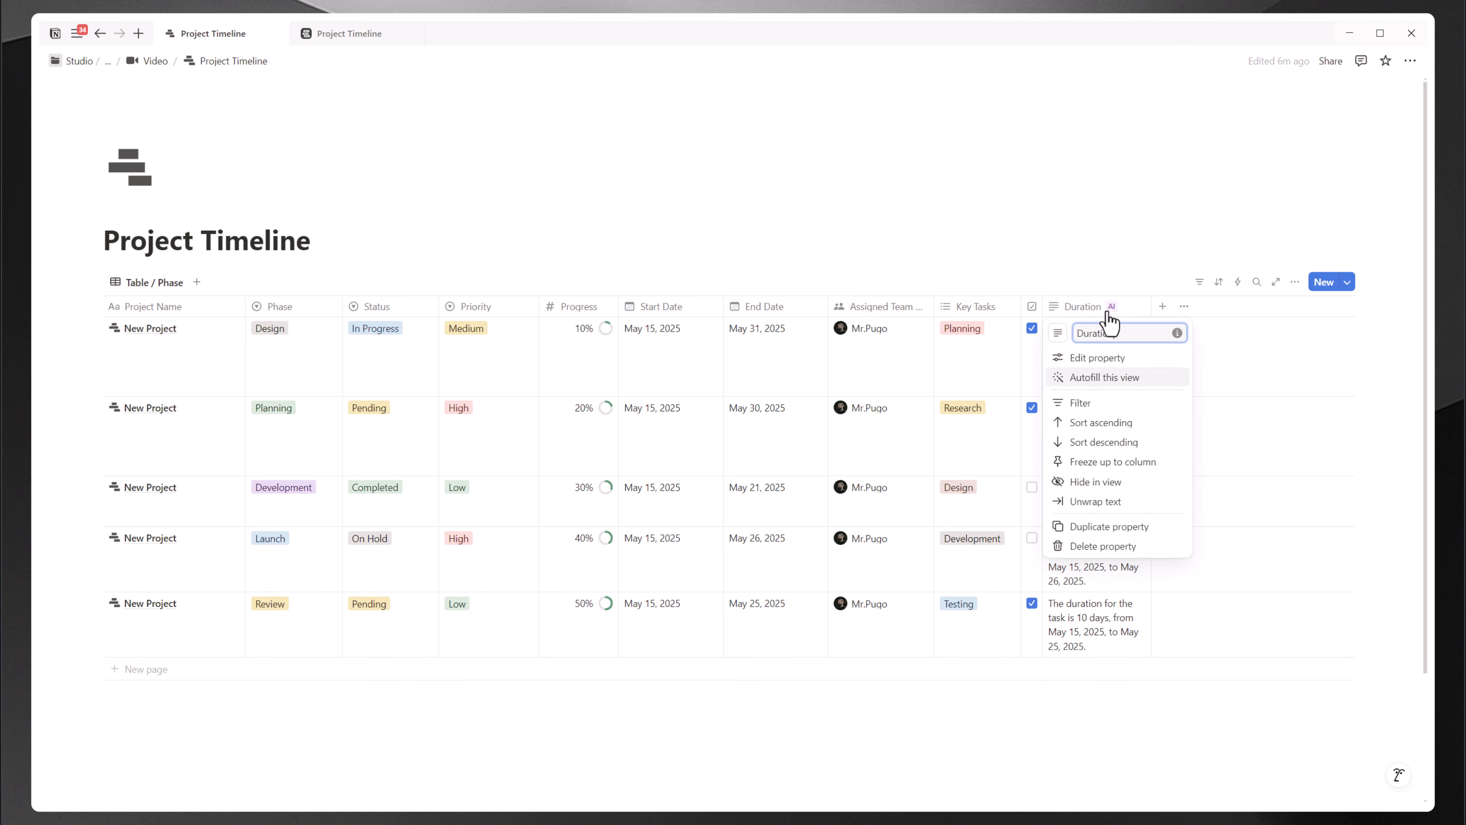
left_click(1106, 527)
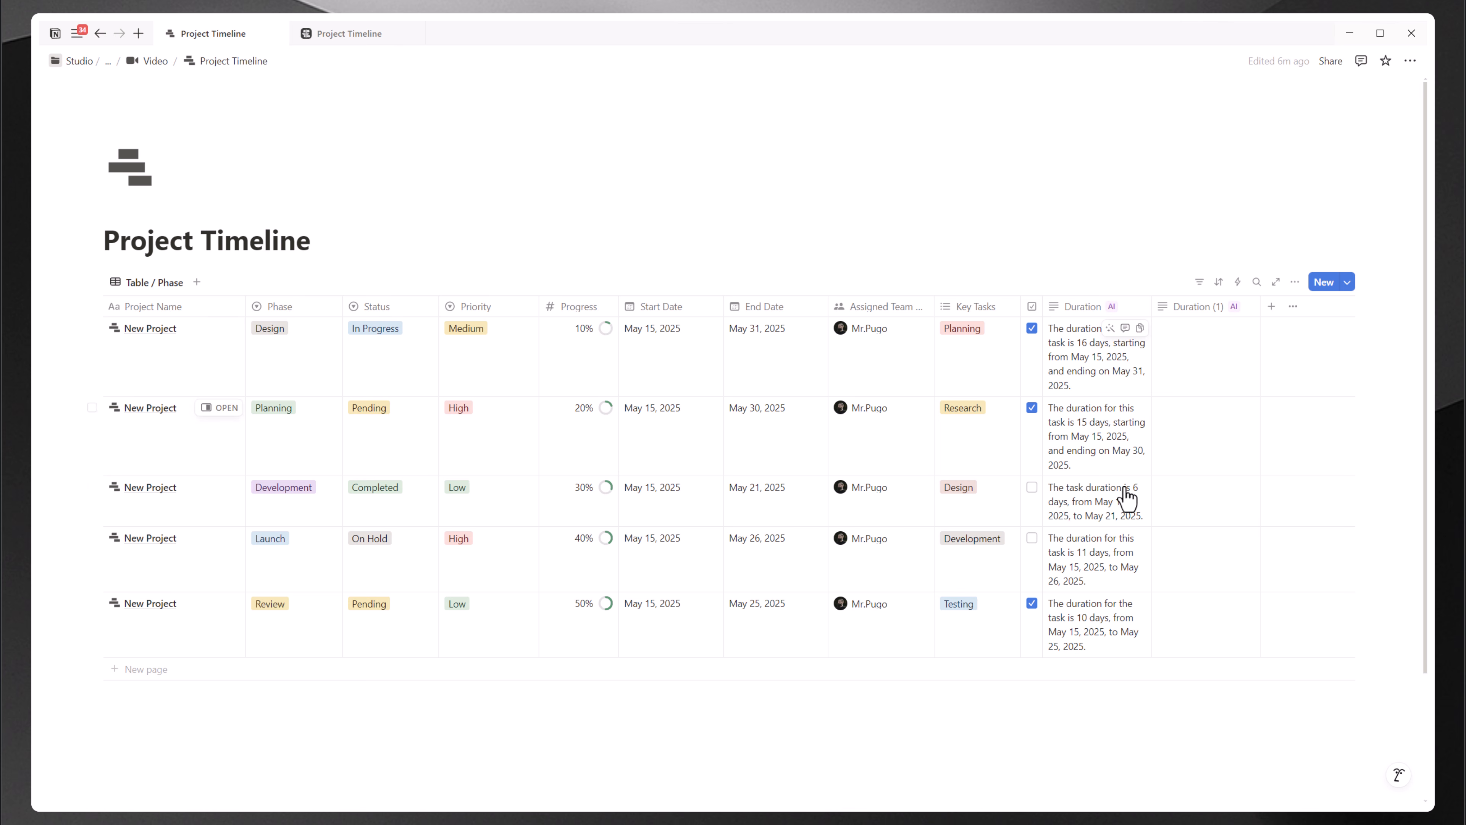
left_click(1236, 312)
key("ctrl+a")
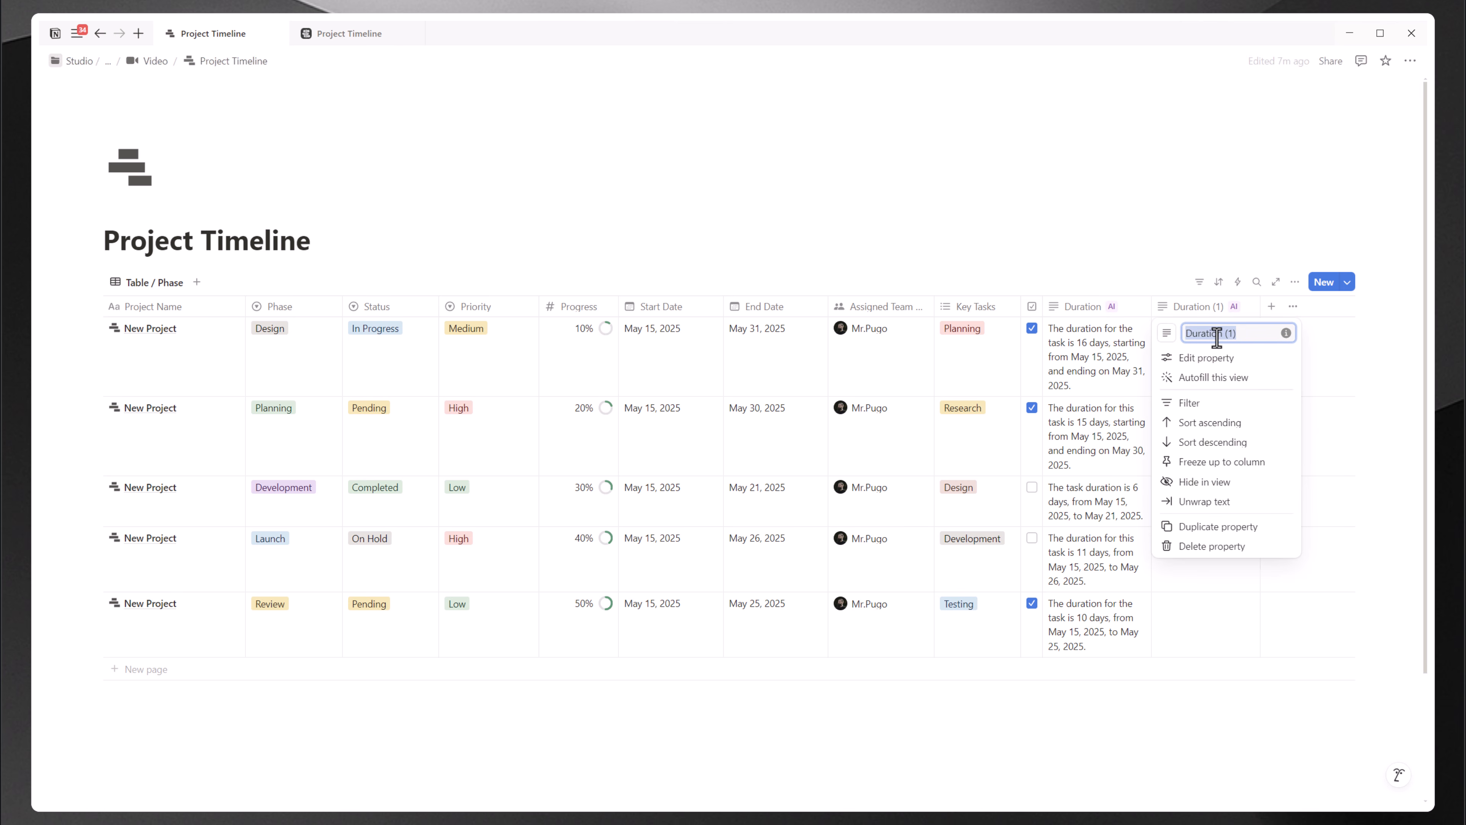
type("Notes")
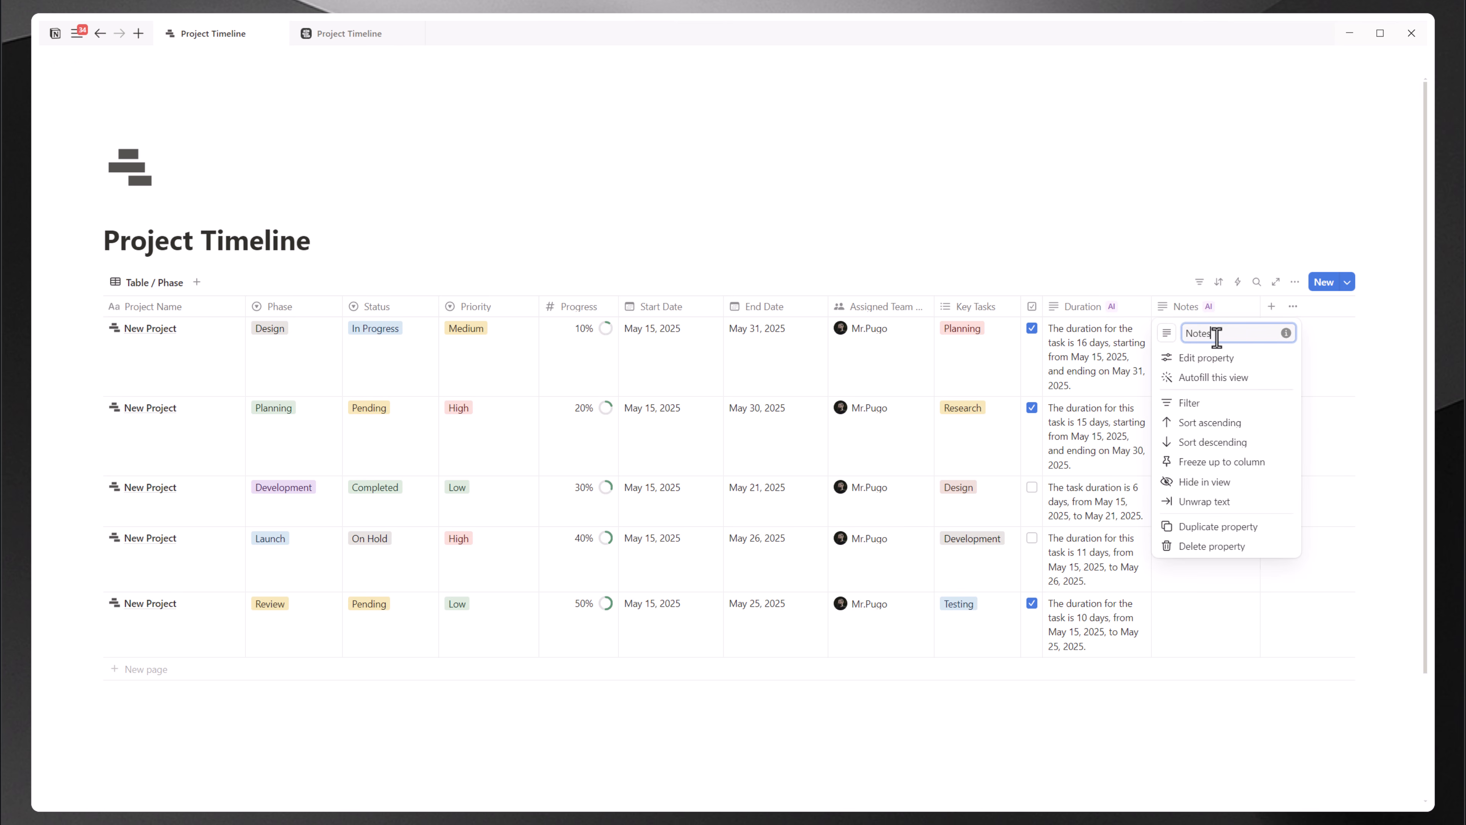
Step: Turn off AI autofill for the Notes property without updating any pages
left_click(1207, 378)
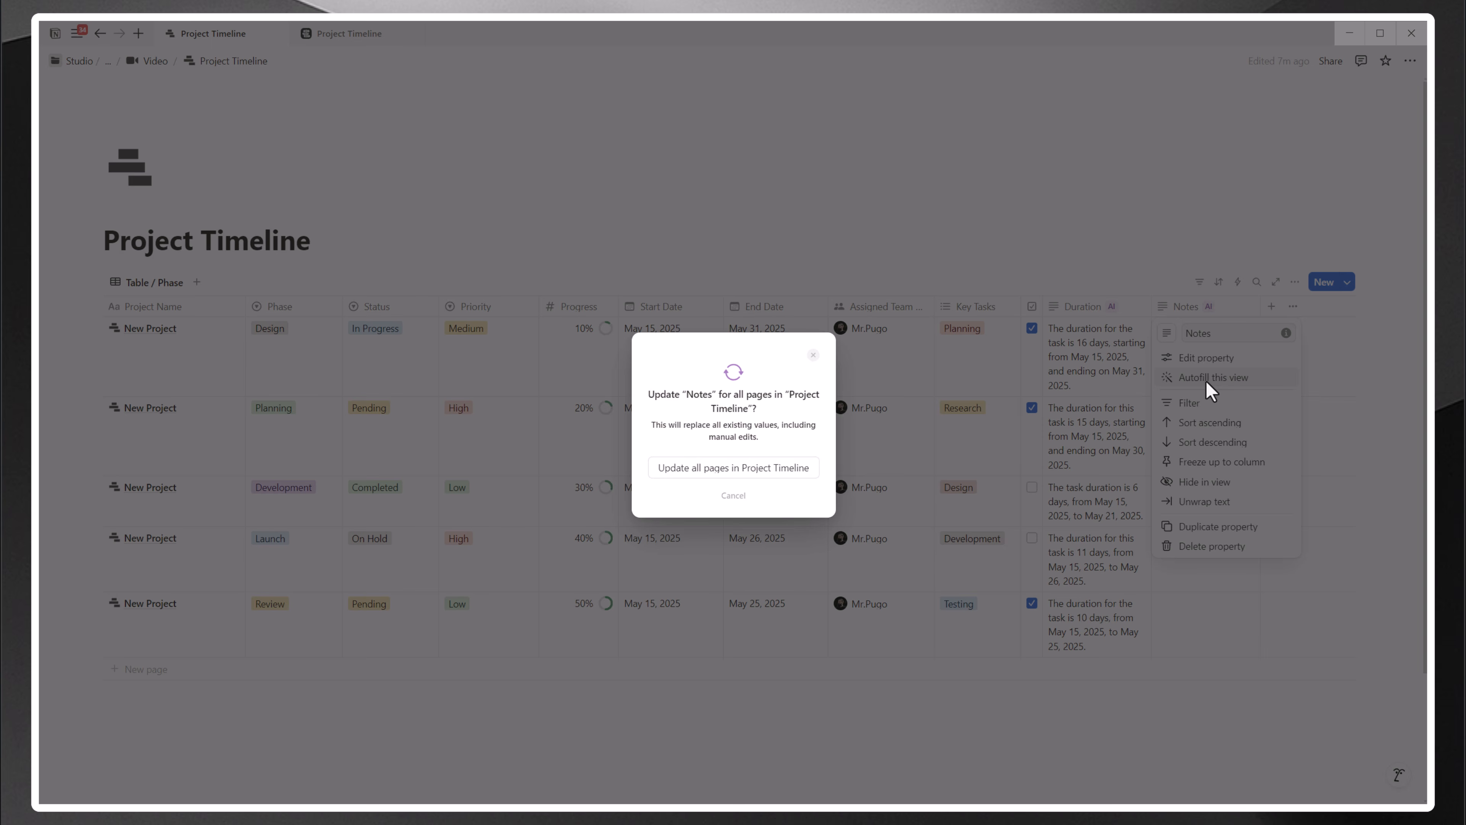
left_click(1083, 257)
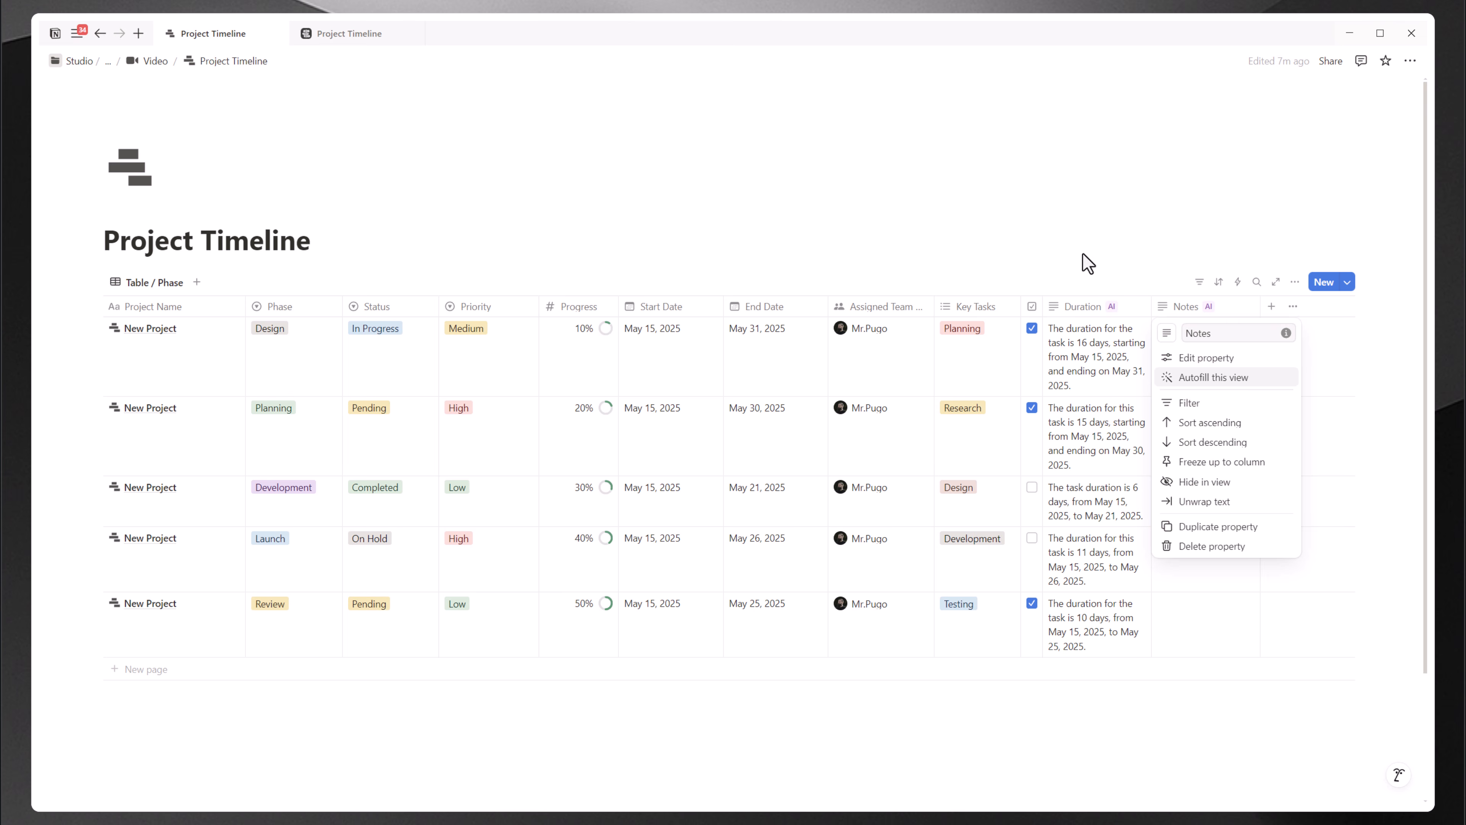
left_click(1204, 359)
left_click(1385, 387)
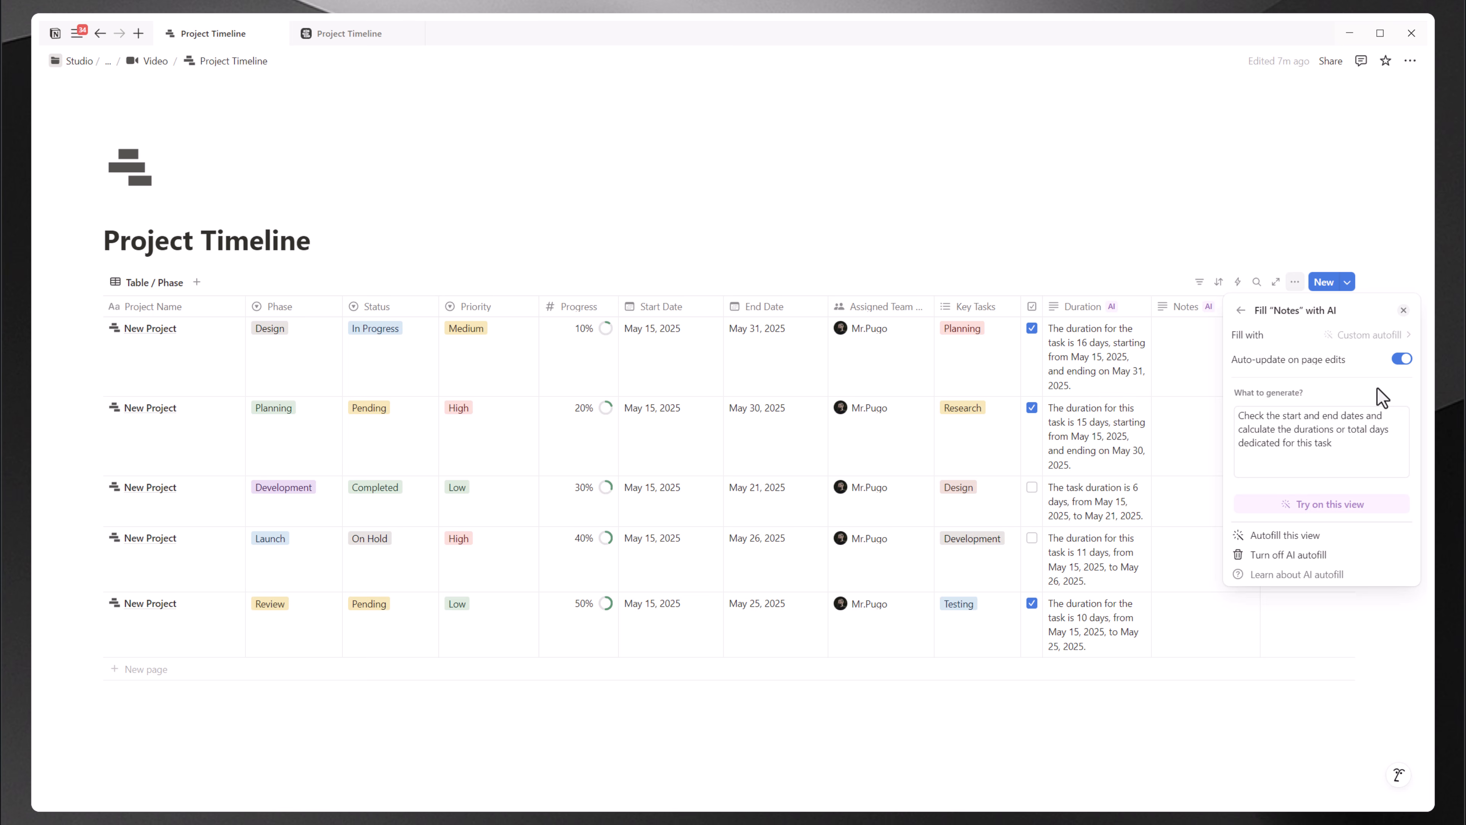
double_click(1283, 429)
triple_click(1281, 432)
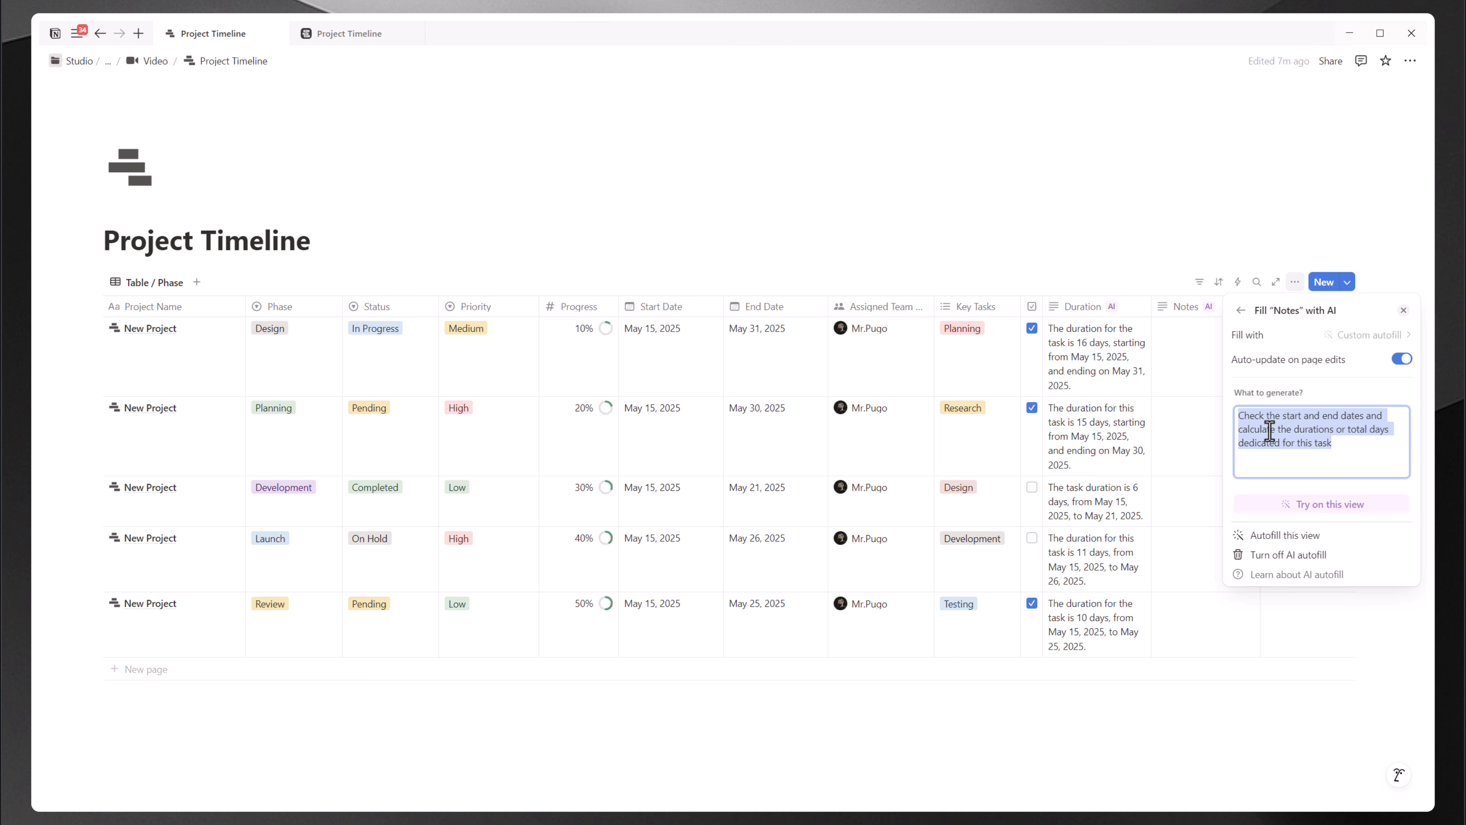
left_click(1271, 556)
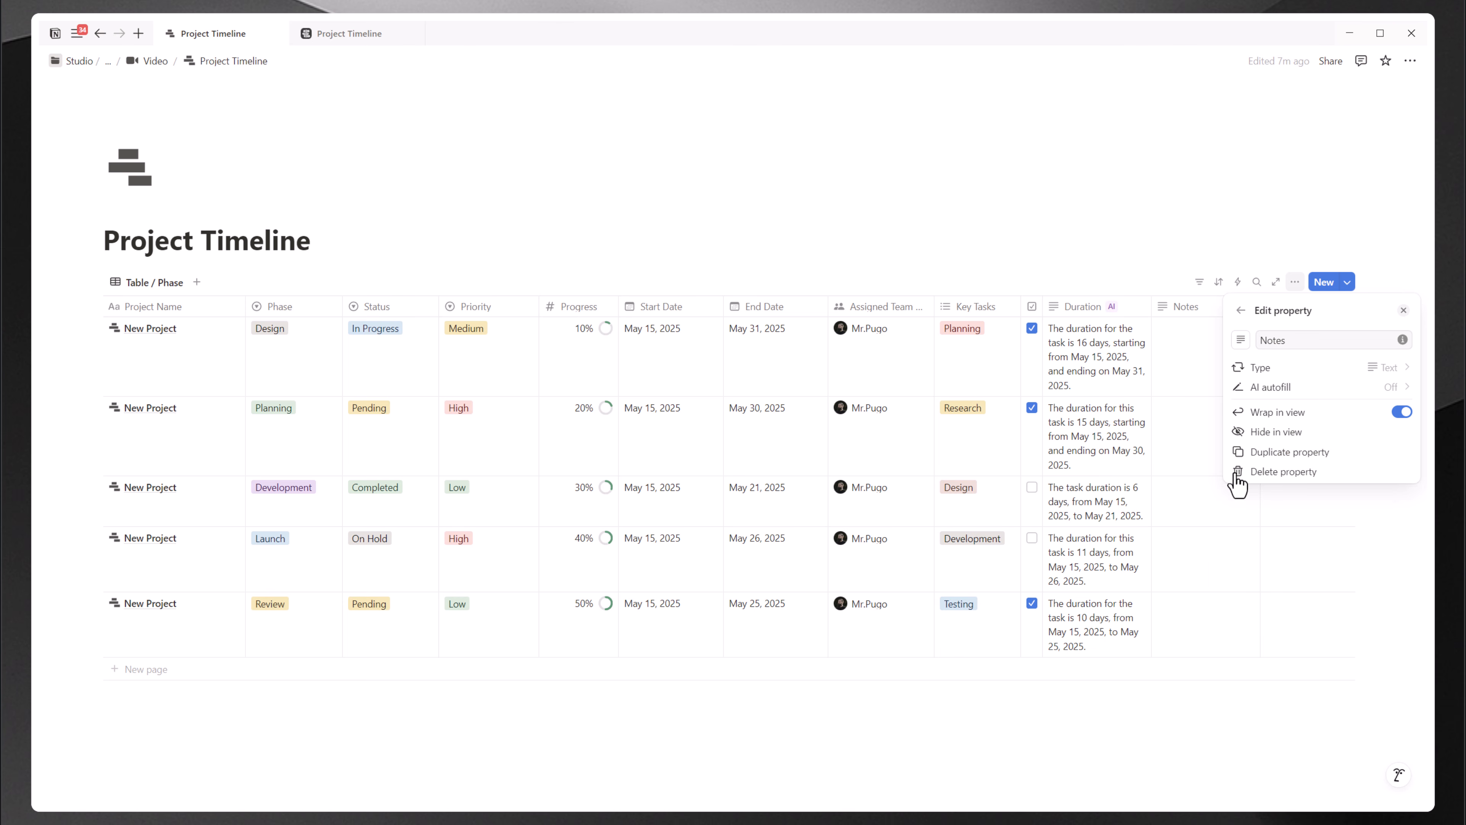
left_click(1190, 391)
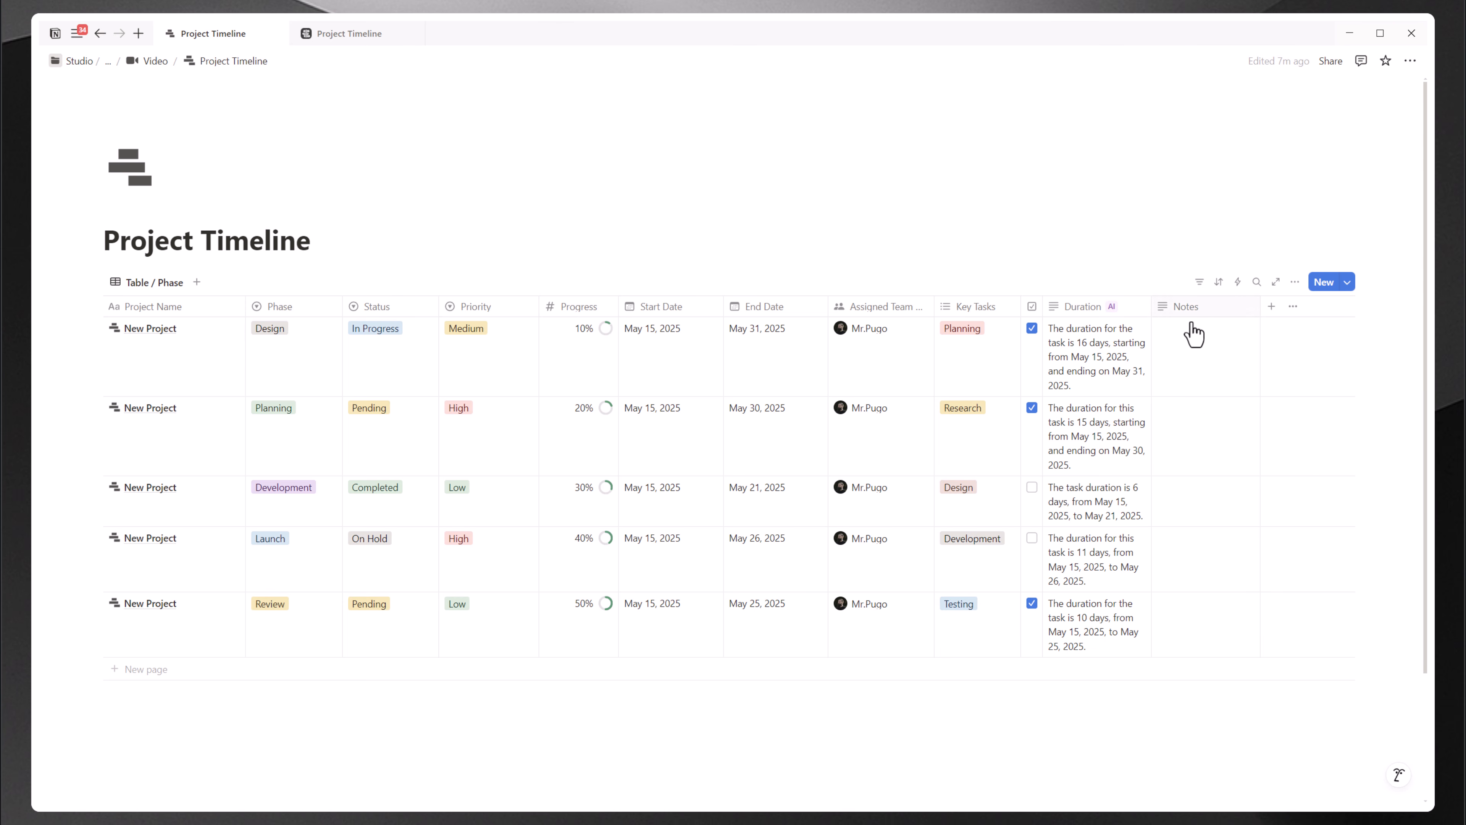
Step: Enter "Notes" in the first project's Notes cell and fill it down to the other four projects
left_click(1194, 353)
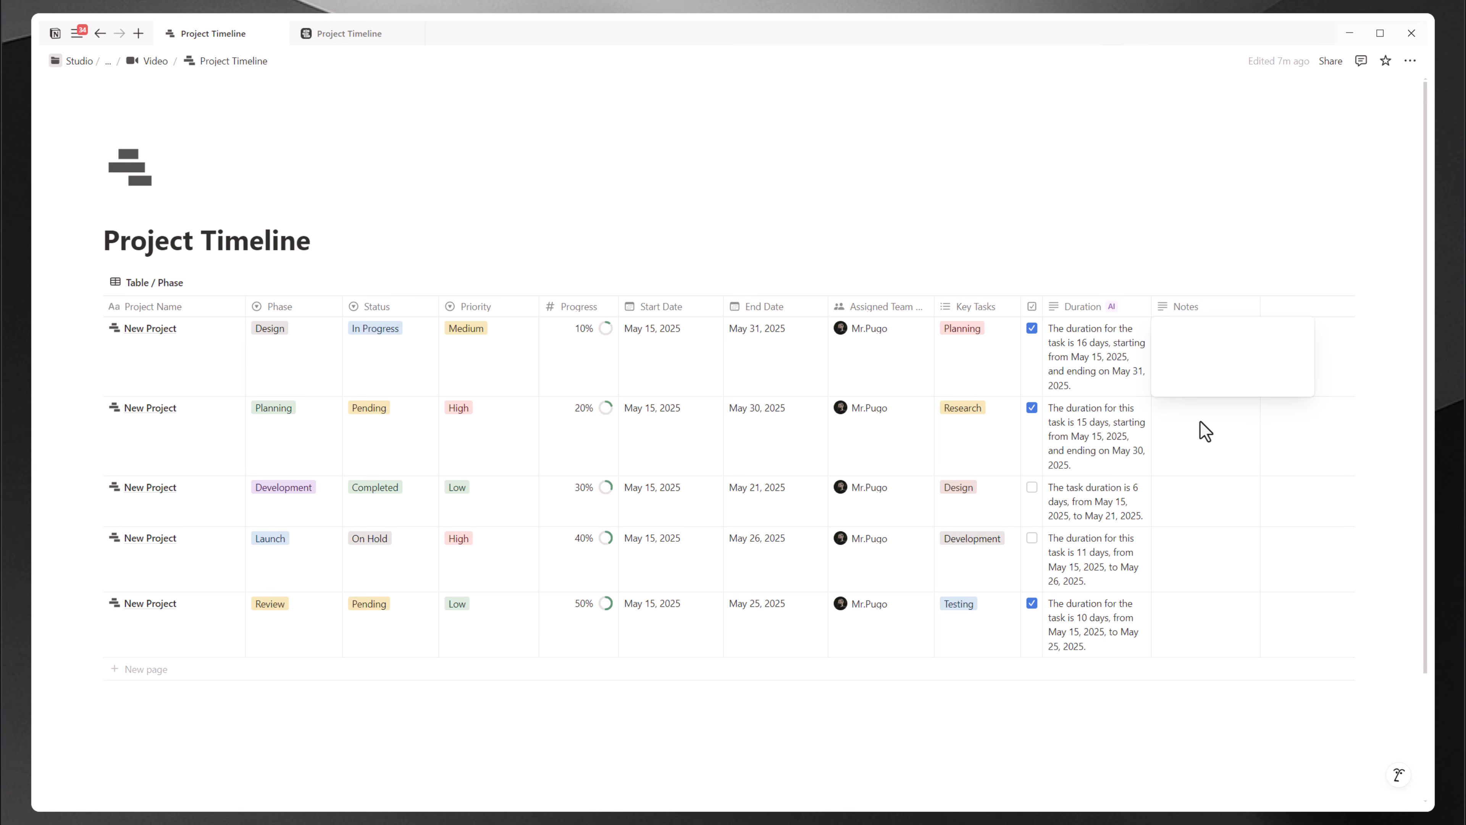
key("Escape")
left_click(1200, 353)
type("Notes")
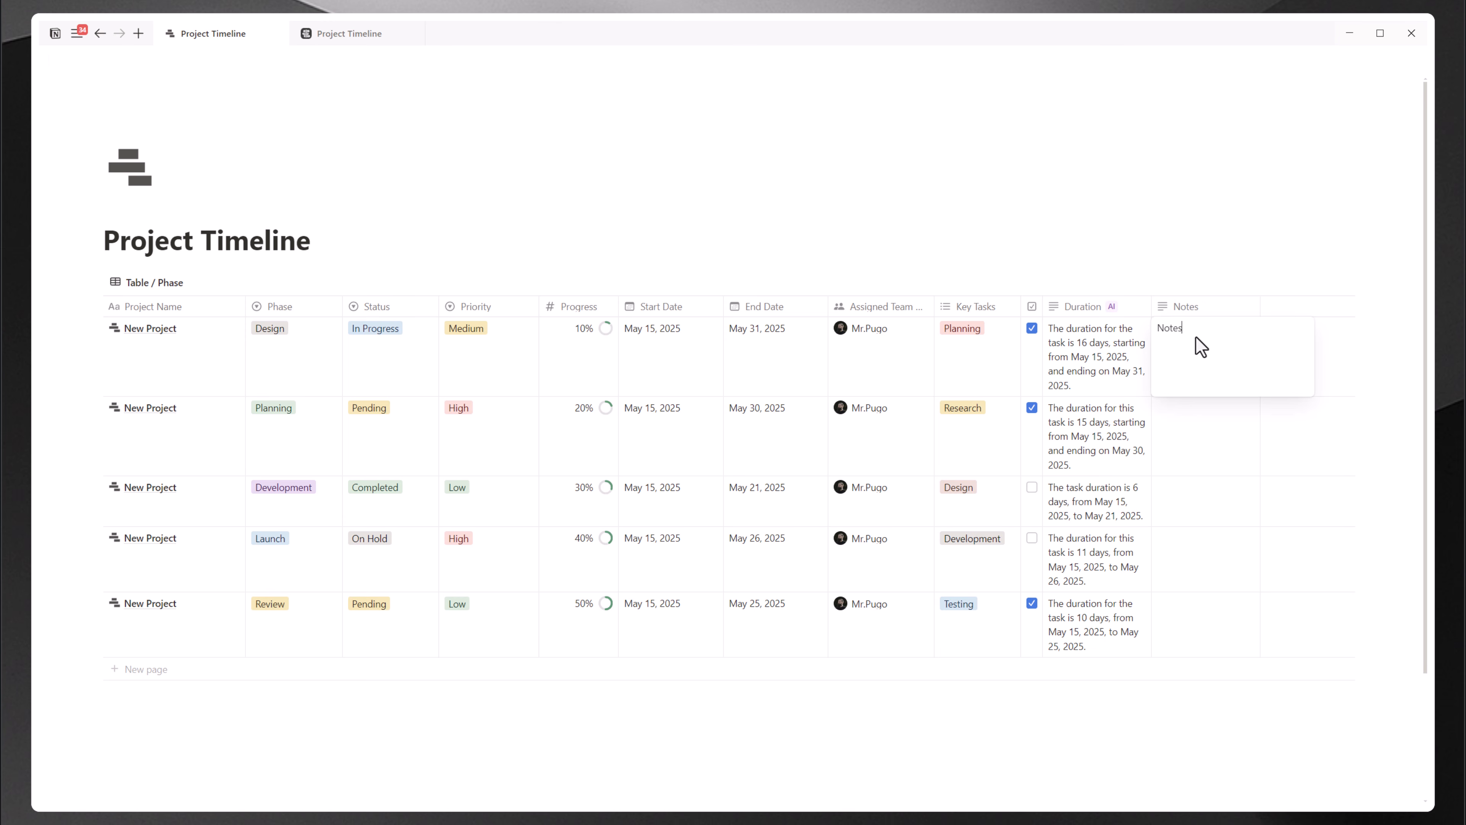
key("Escape")
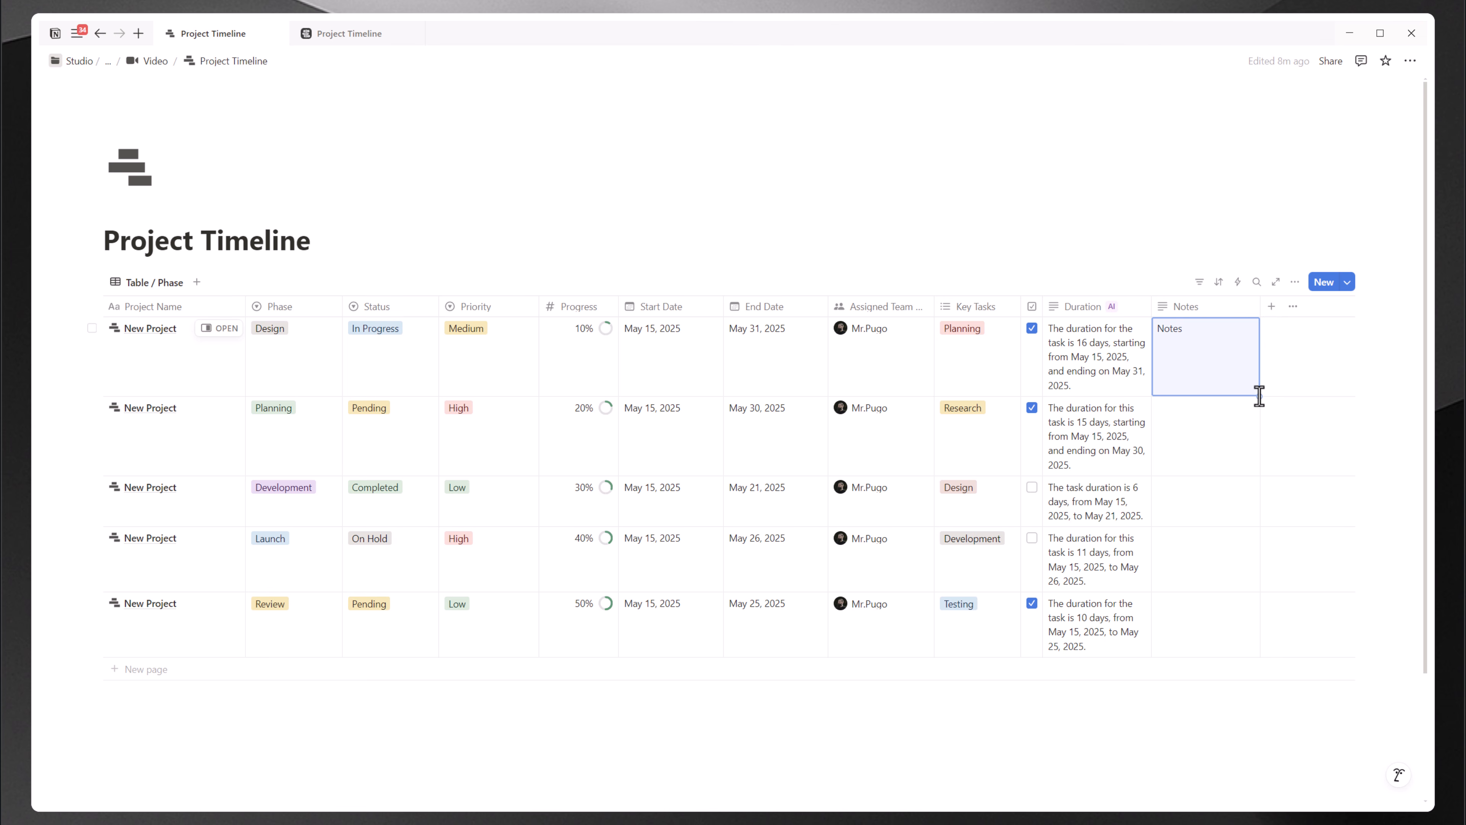
left_click_drag(1256, 406, 1238, 650)
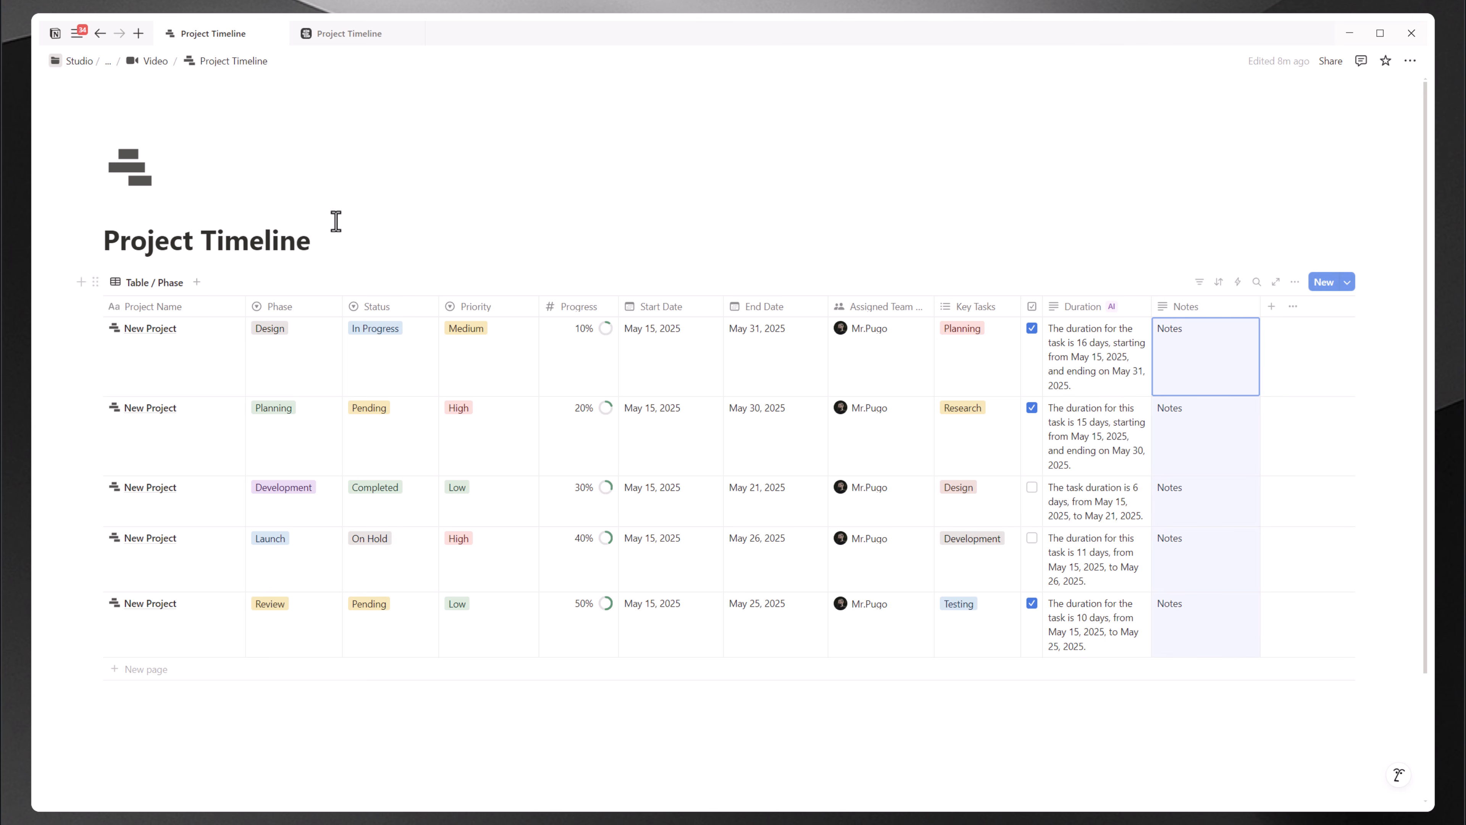
left_click(340, 237)
left_click(339, 237)
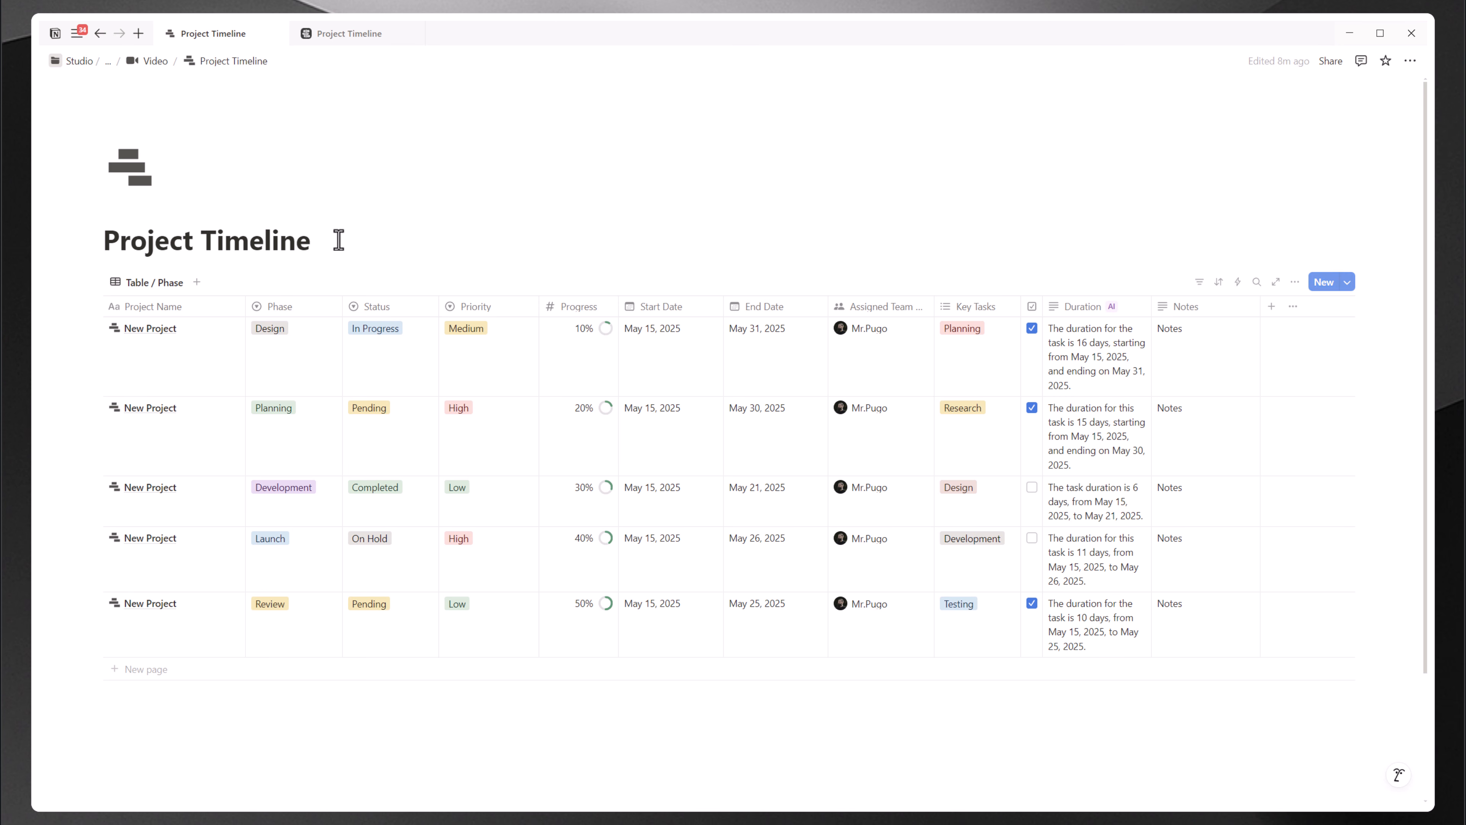
Step: Group the table view by the Phase property
left_click(1296, 283)
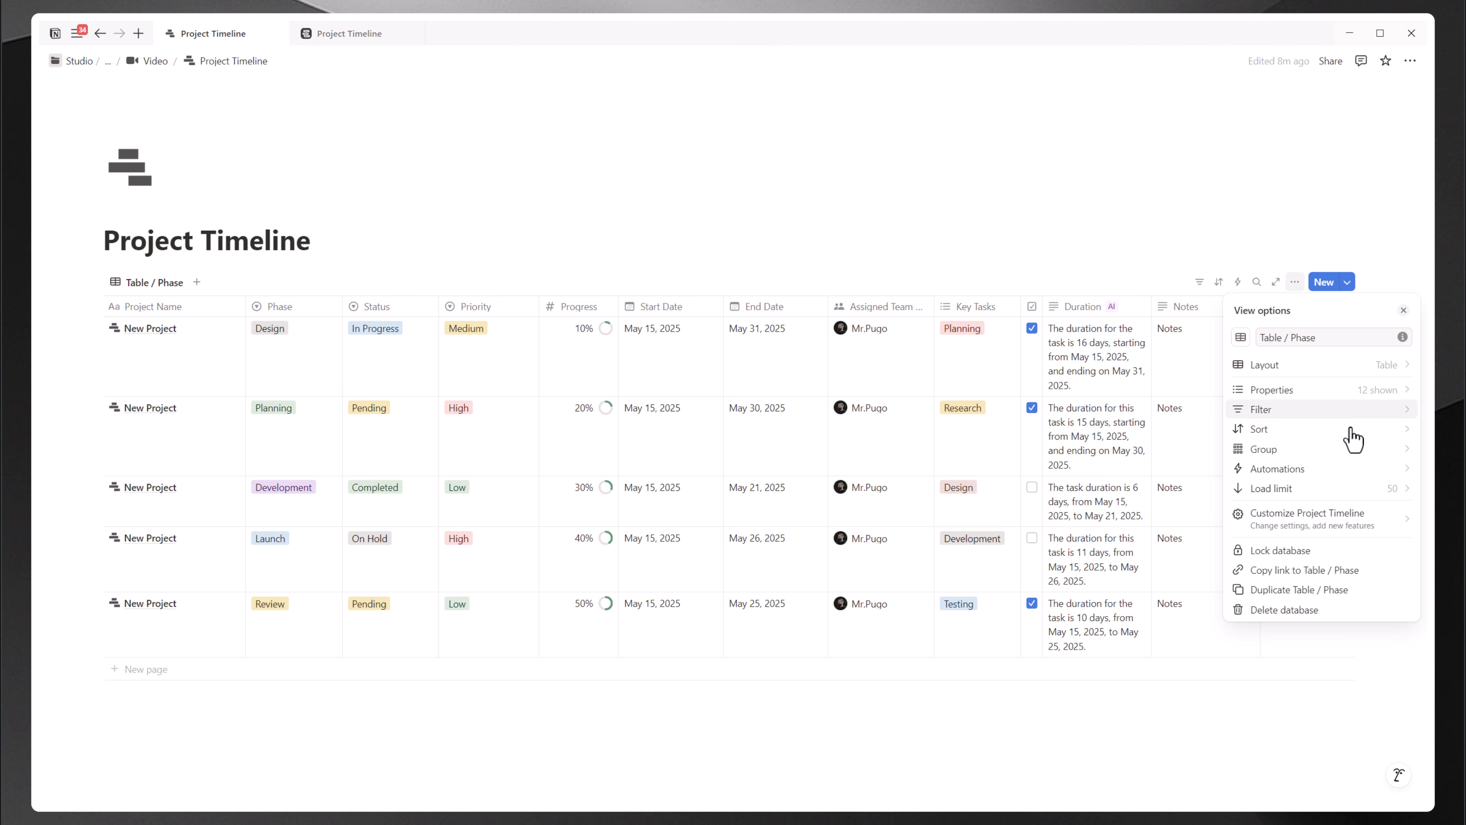
left_click(1353, 454)
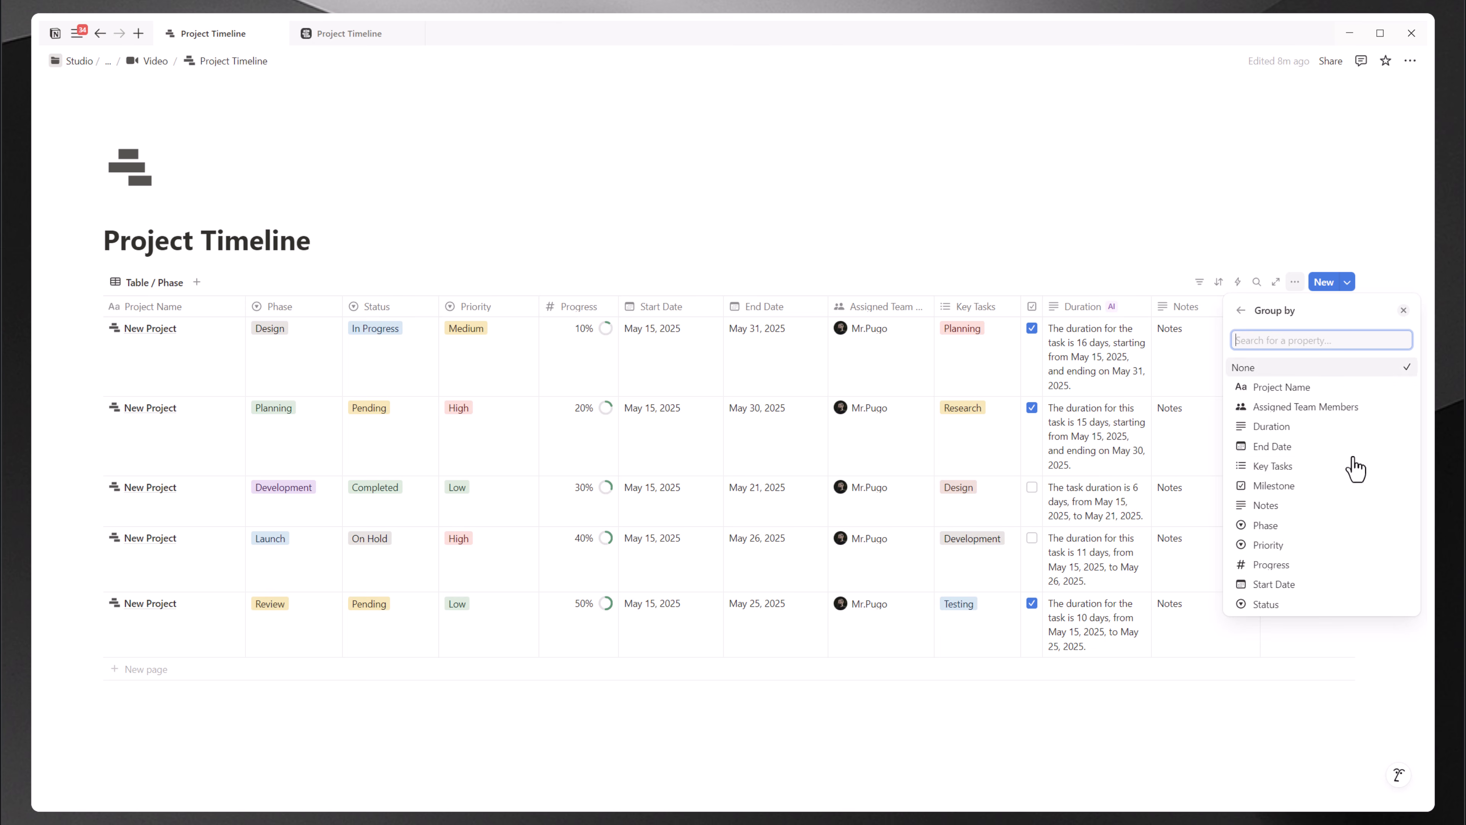
left_click(1273, 526)
left_click(883, 182)
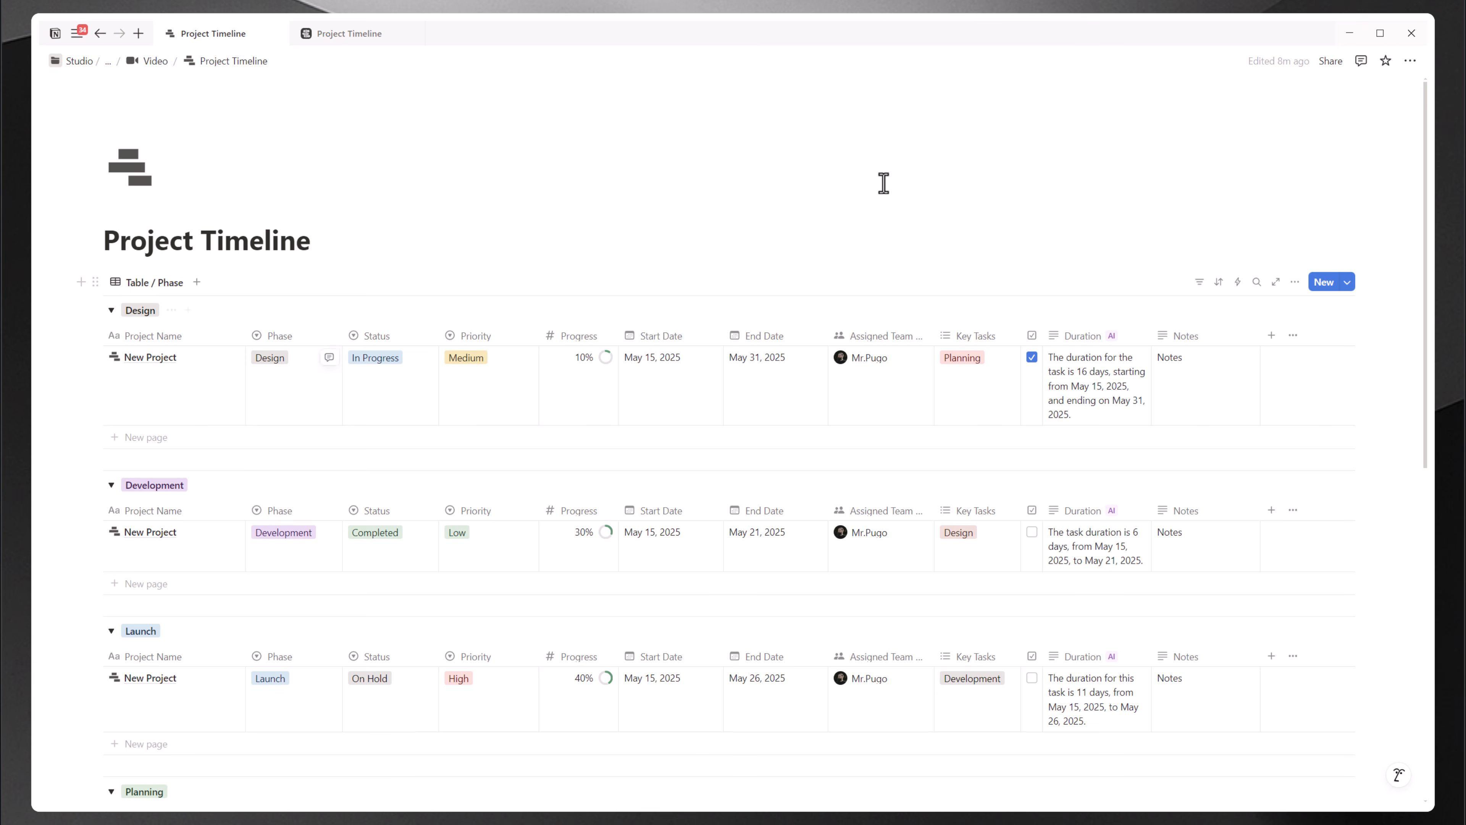
Step: Collapse the Design, Development, Launch, Planning and Review groups
scroll(882, 183, "down", 8)
scroll(883, 185, "up", 7)
scroll(887, 196, "up", 1)
left_click(111, 310)
left_click(111, 340)
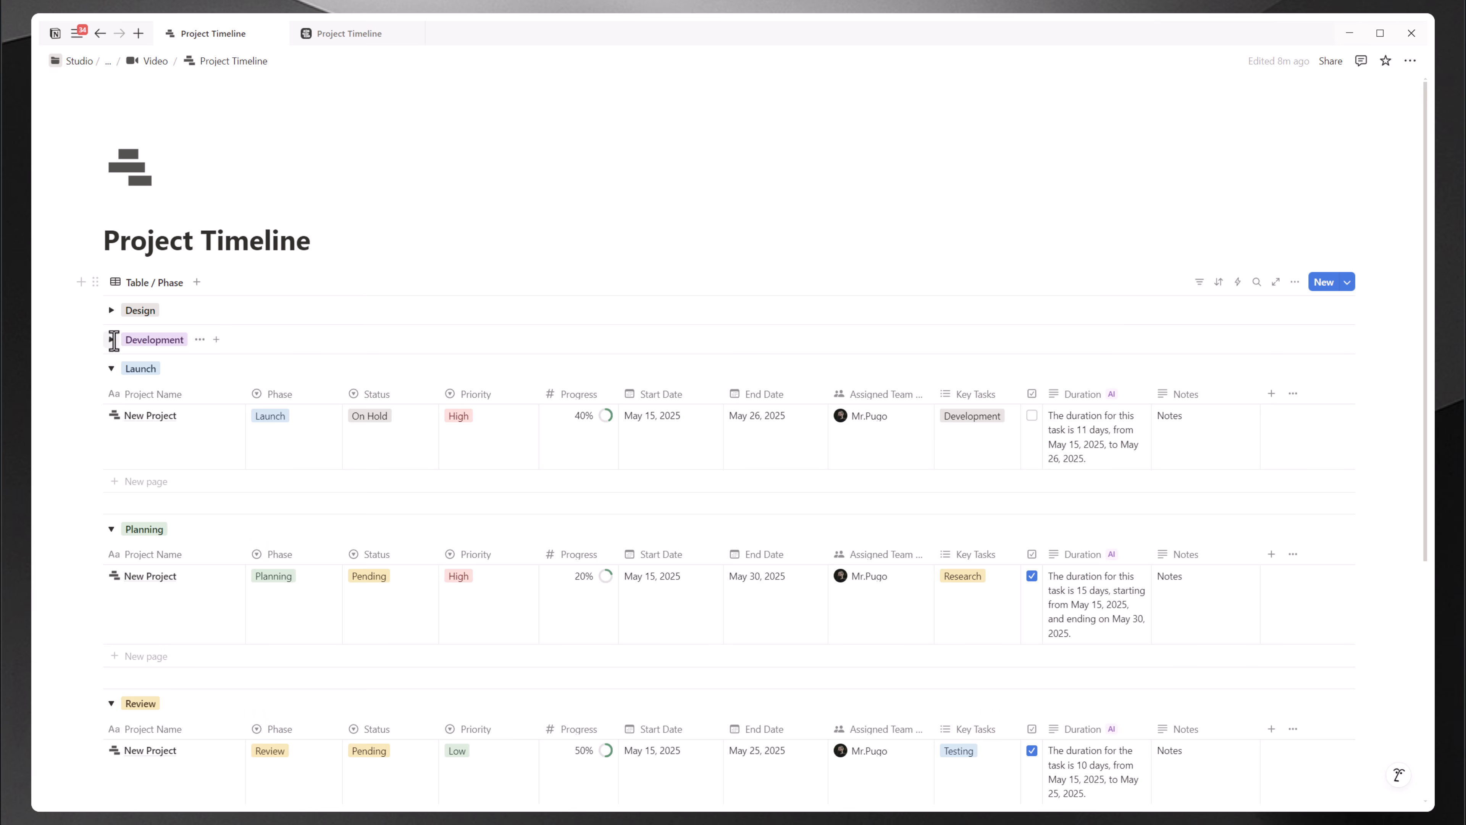
left_click(110, 368)
left_click(111, 397)
left_click(111, 427)
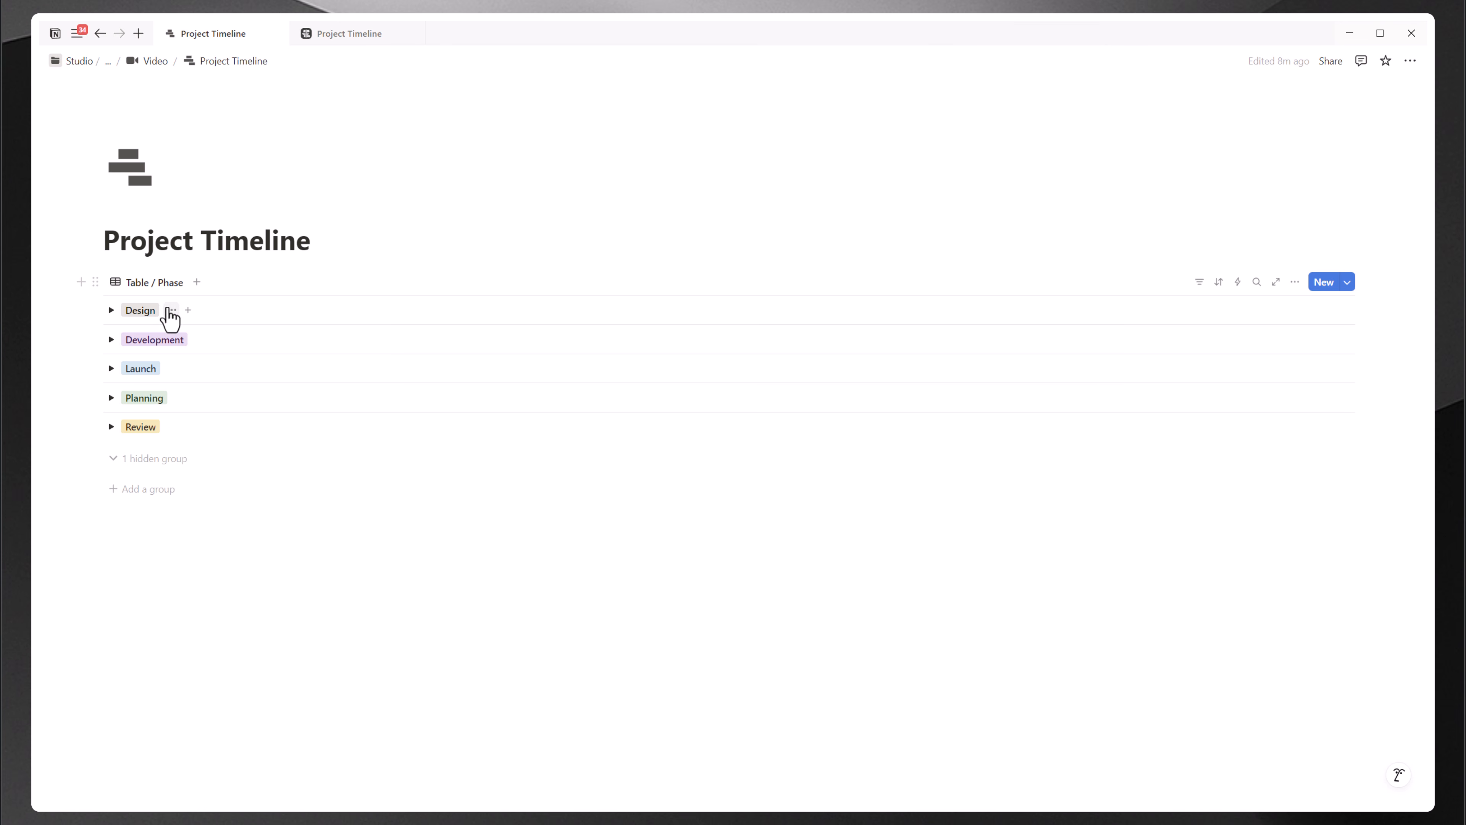
Step: Expand the Design group again, leaving its group options unchanged
left_click(172, 310)
key("Escape")
left_click(111, 310)
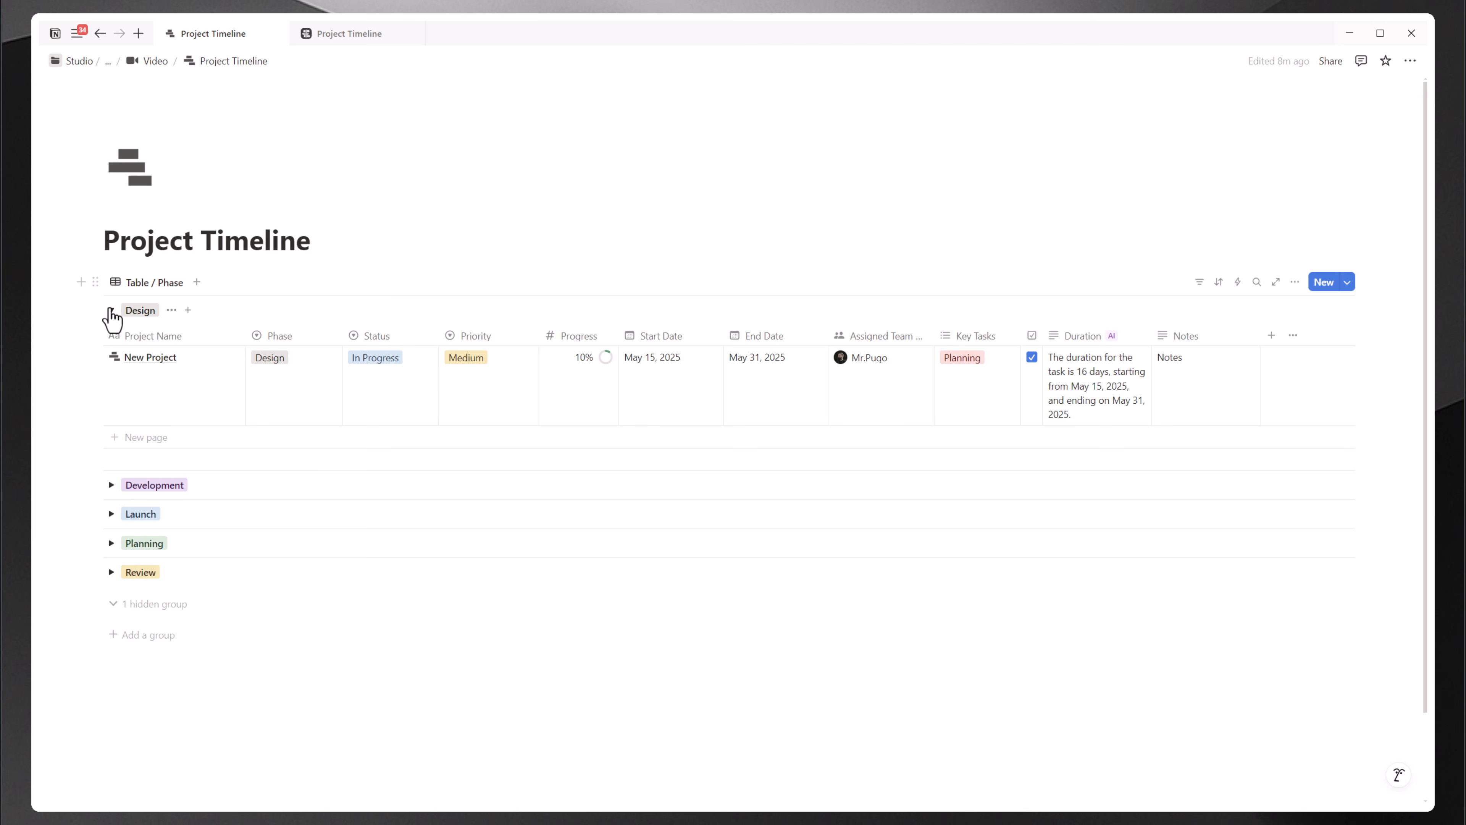
Step: Switch Hide empty groups off and back on in the view's grouping settings
left_click(1295, 282)
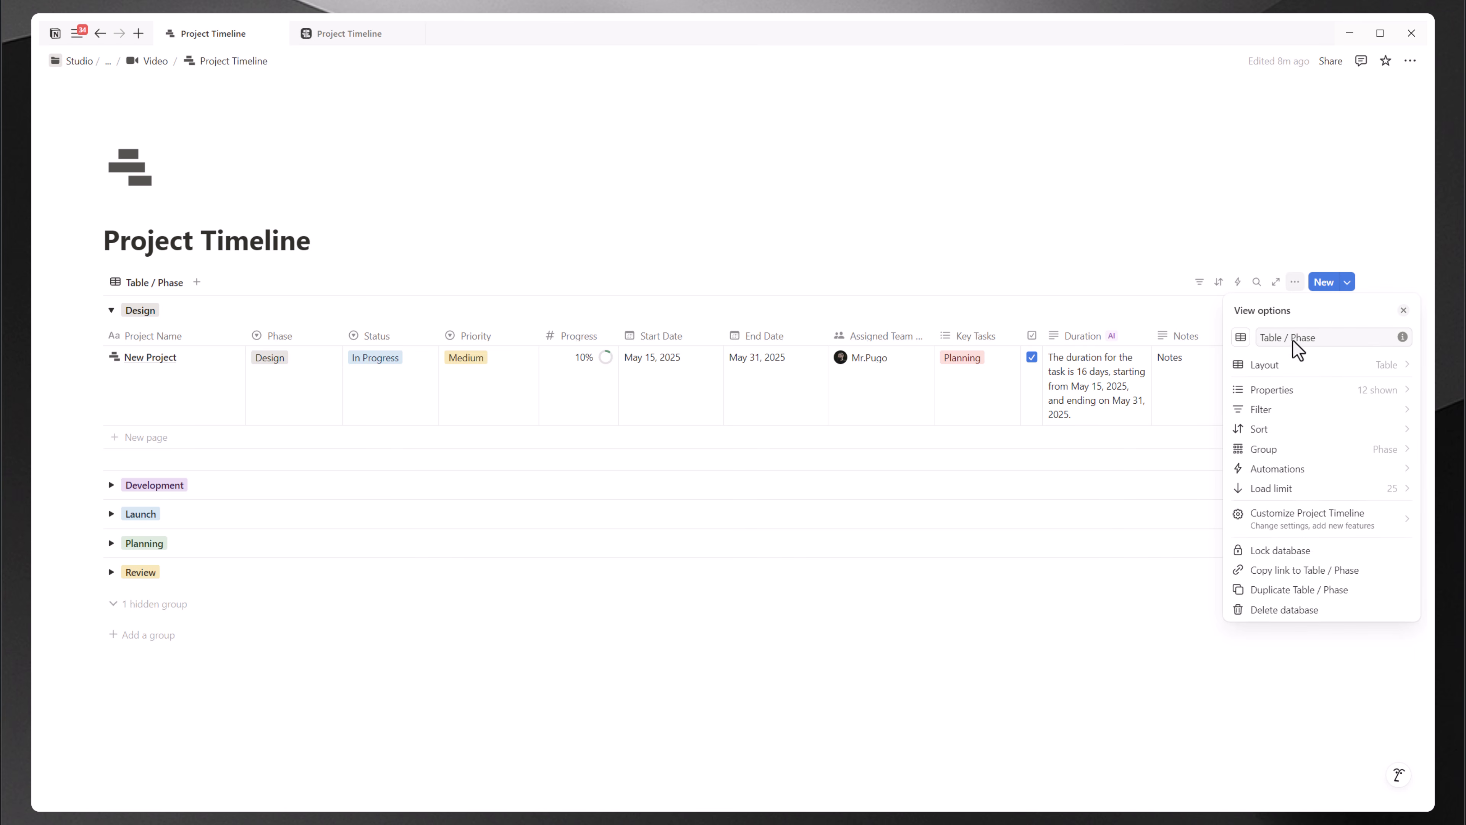
left_click(1305, 451)
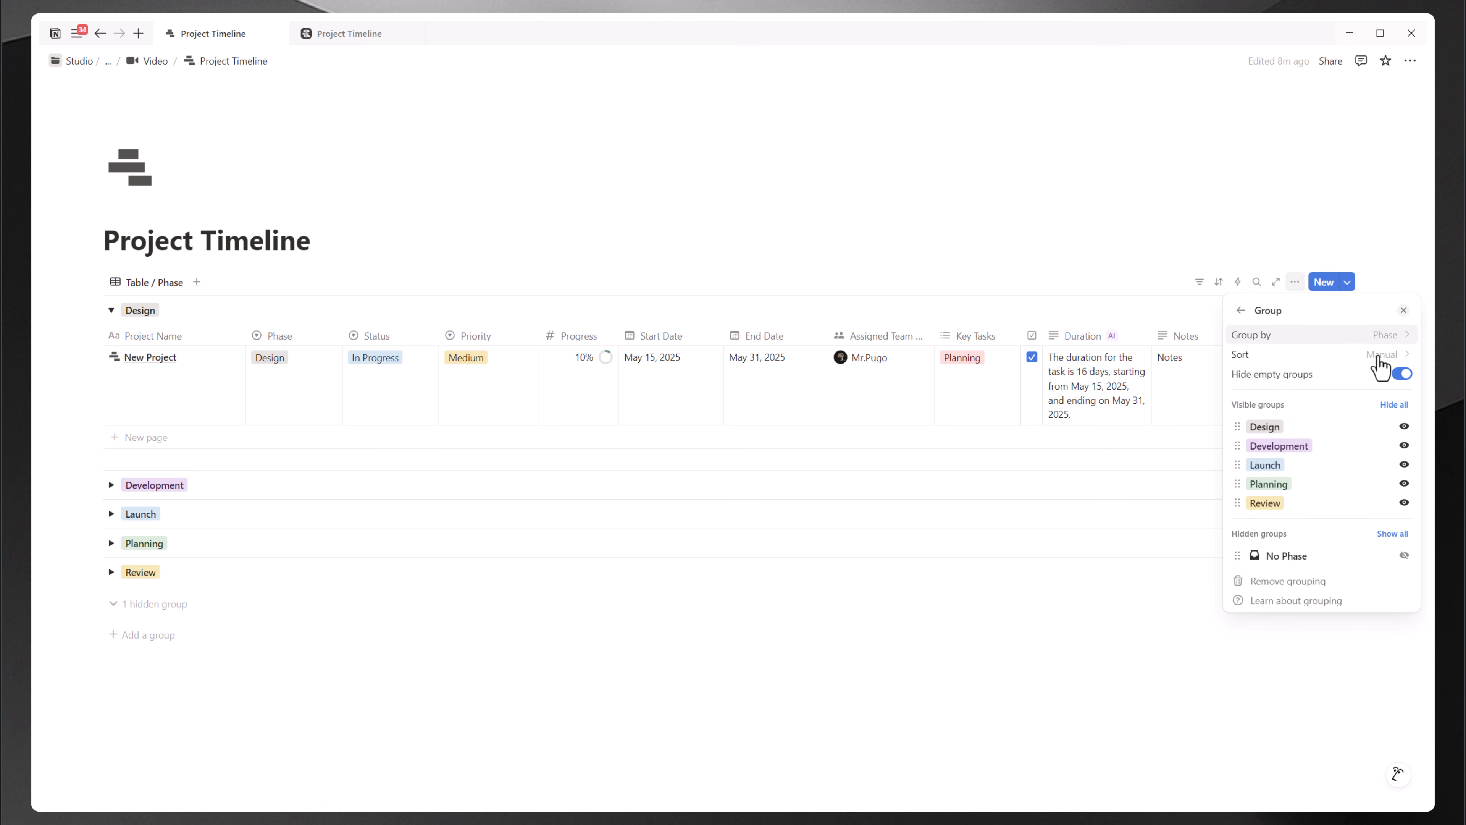
left_click(1344, 380)
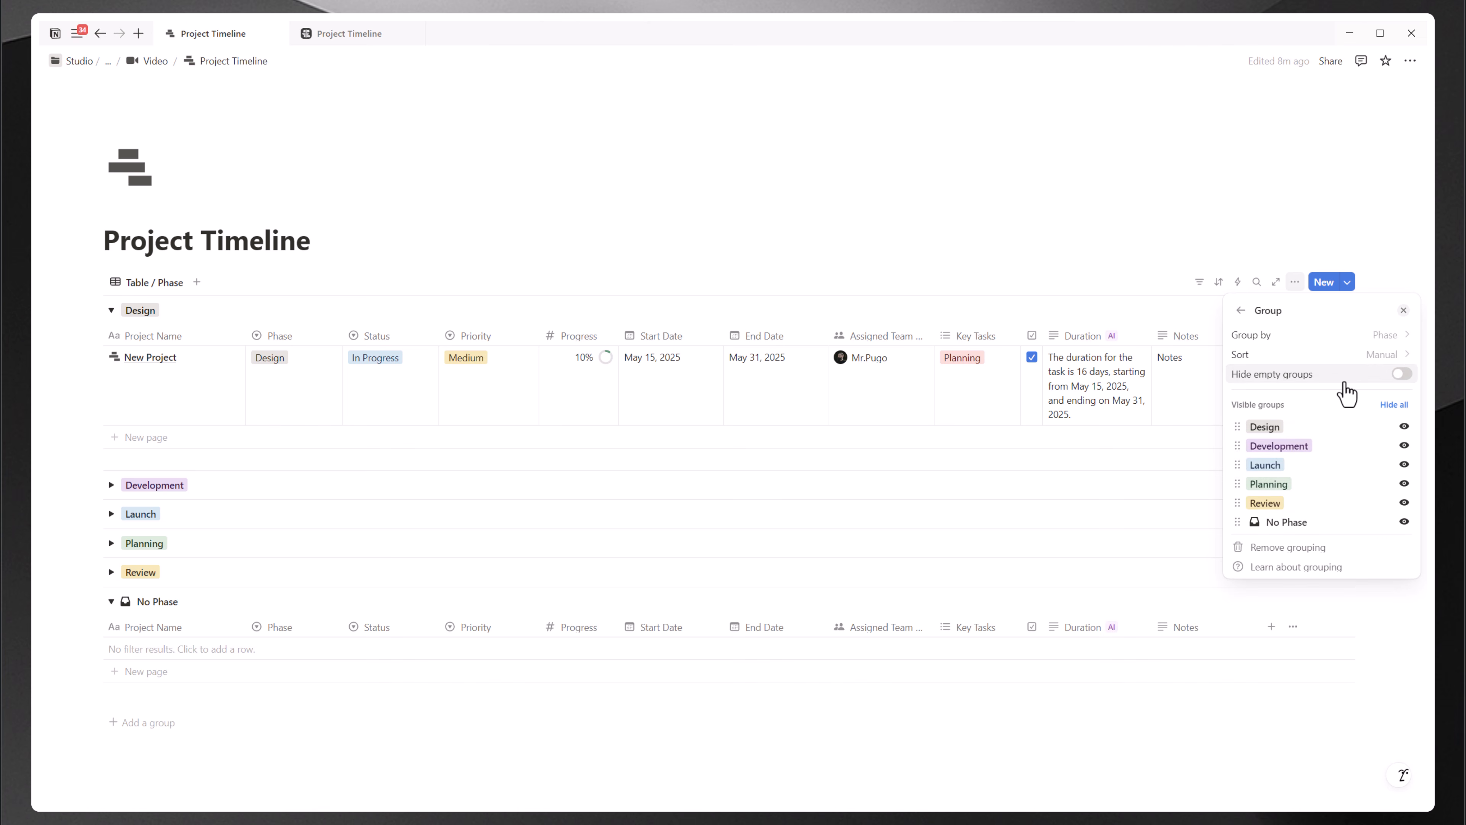
left_click(1344, 381)
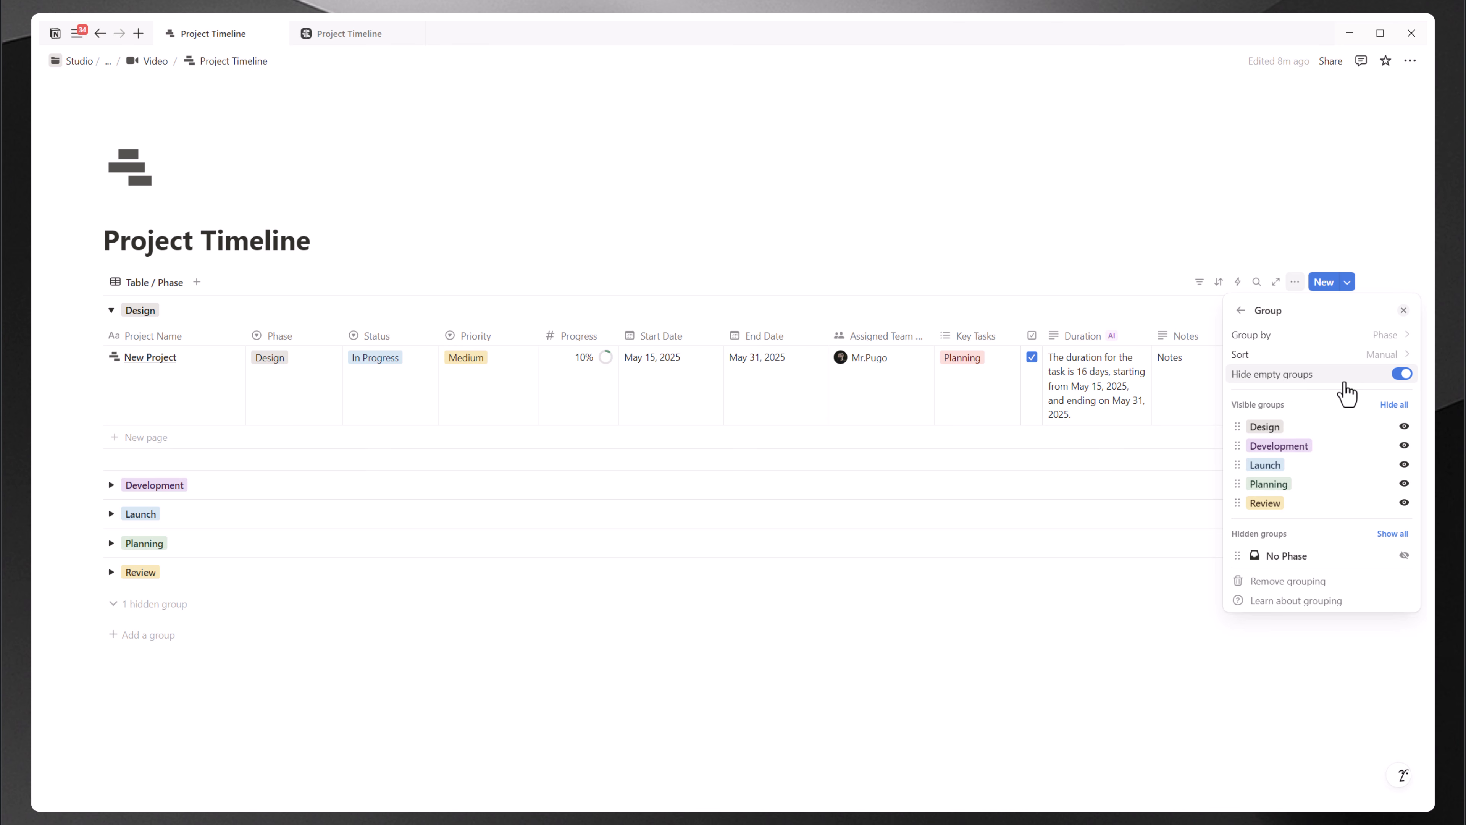
left_click(1239, 312)
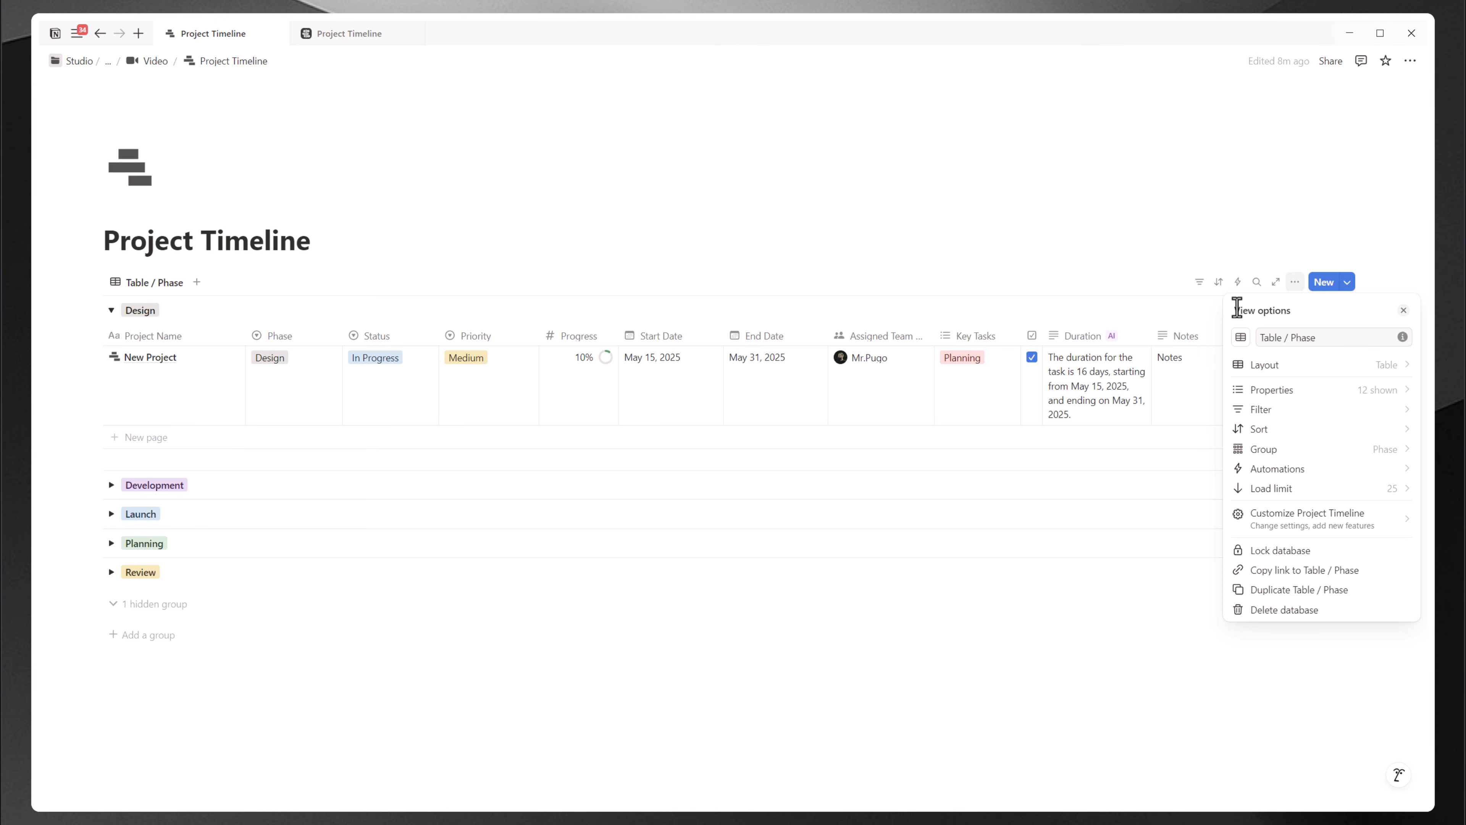
left_click(1324, 368)
left_click(1086, 281)
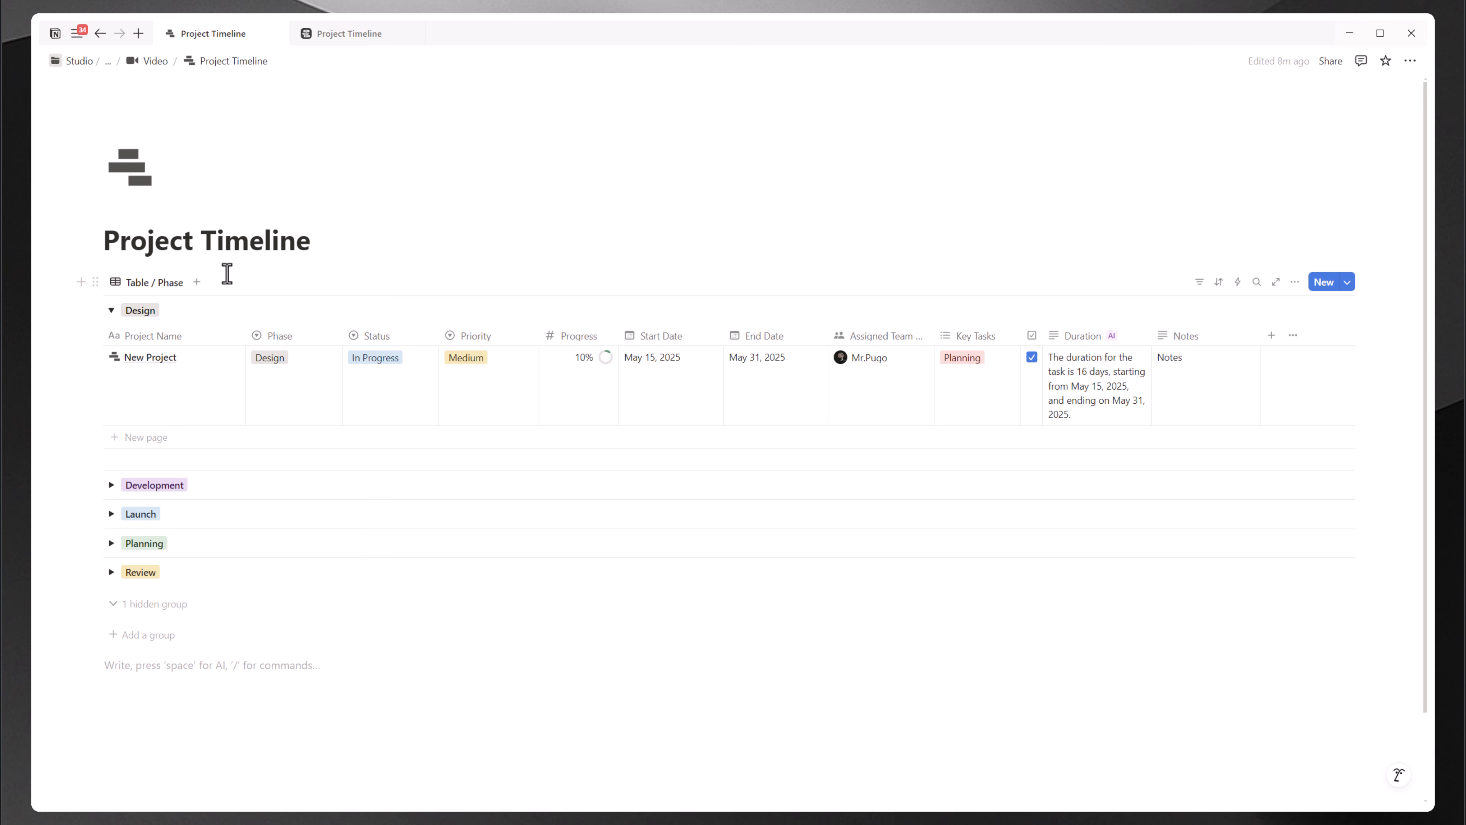
Step: Look at the Timeline view of the finished Project Timeline template and return to the new database page
left_click(345, 39)
left_click(141, 429)
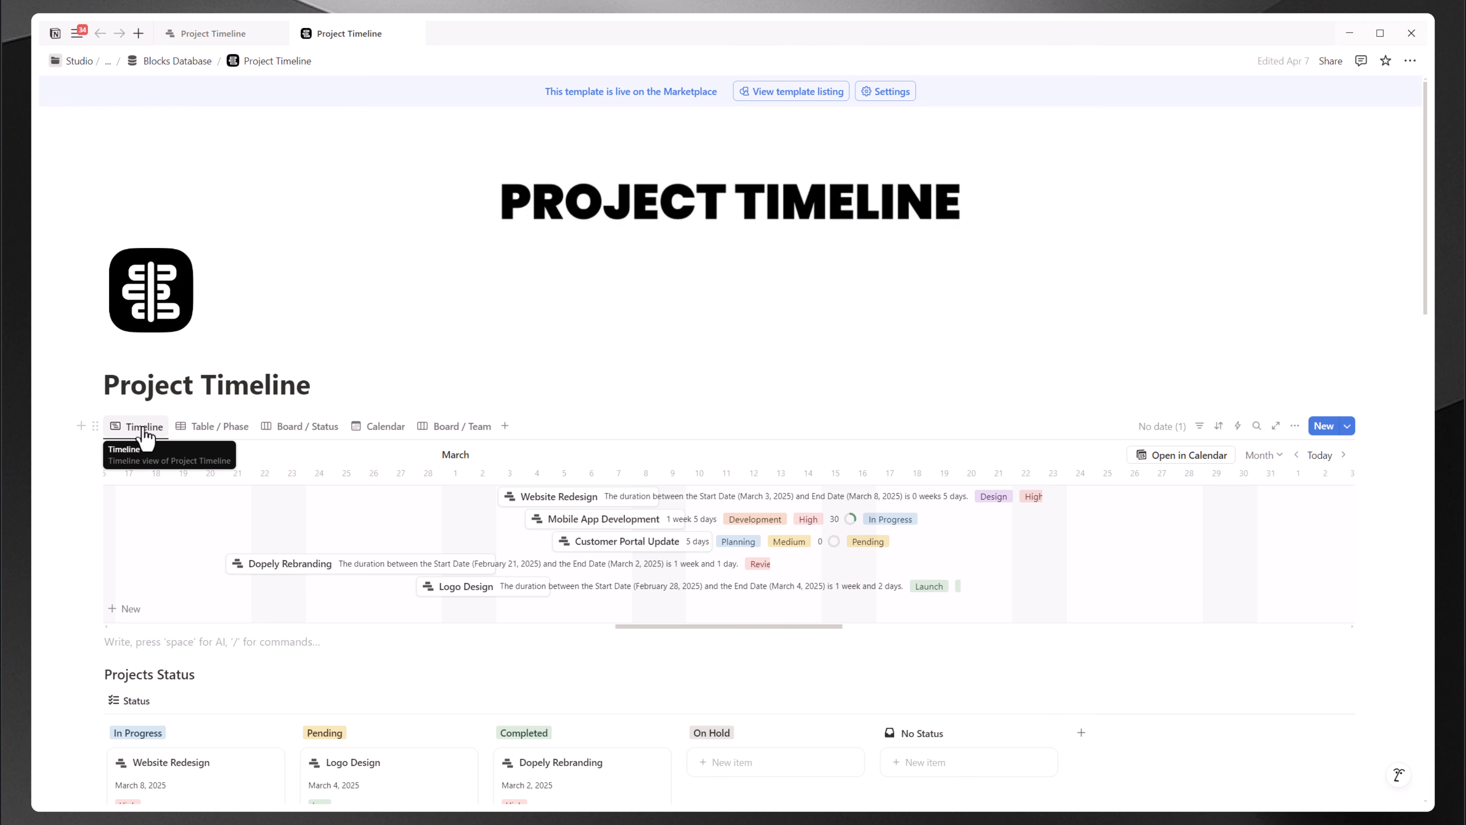
left_click(233, 34)
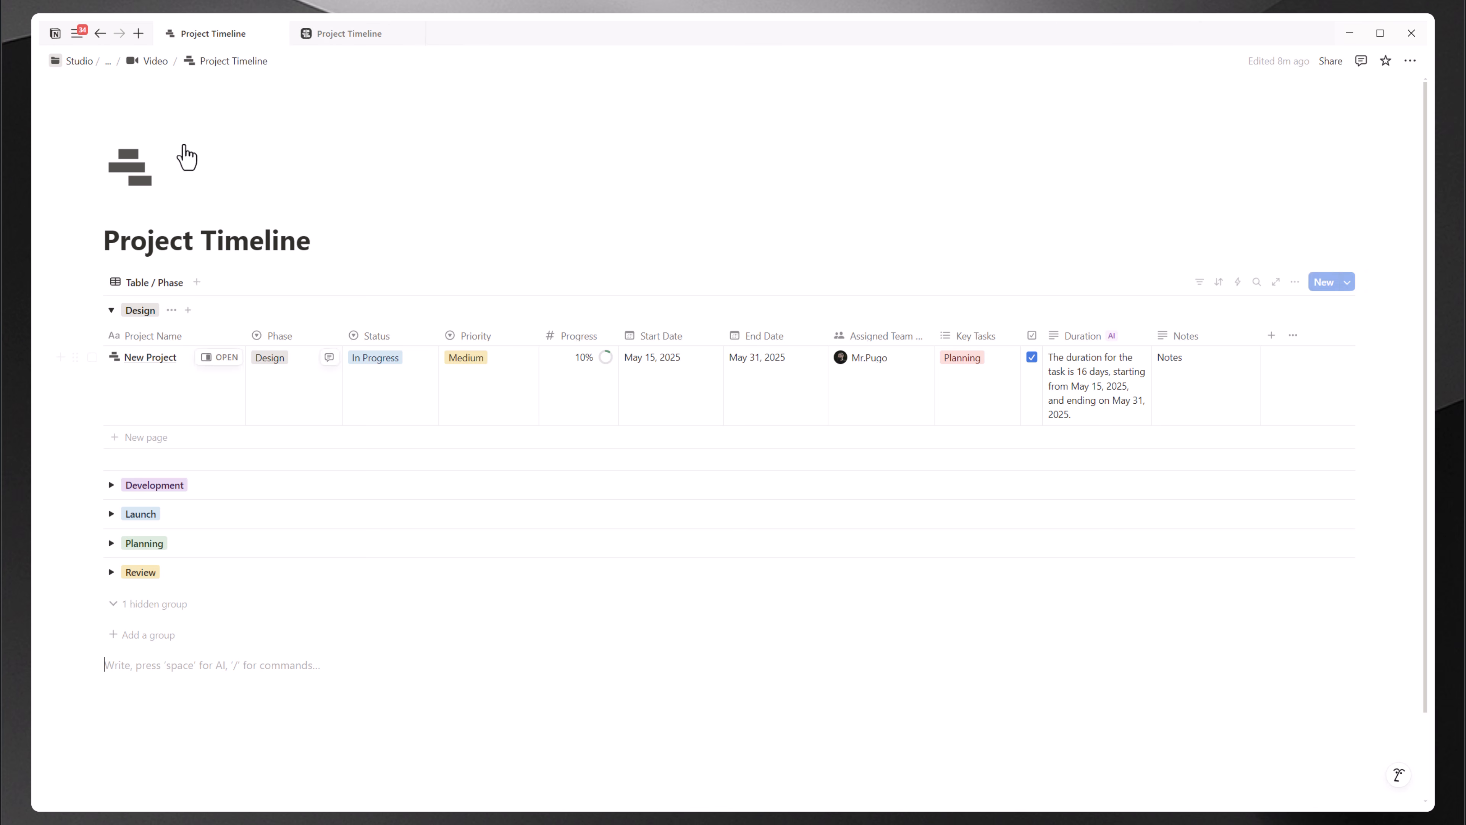
Step: Duplicate the Table / Phase view and name the copy Timeline
left_click(132, 288)
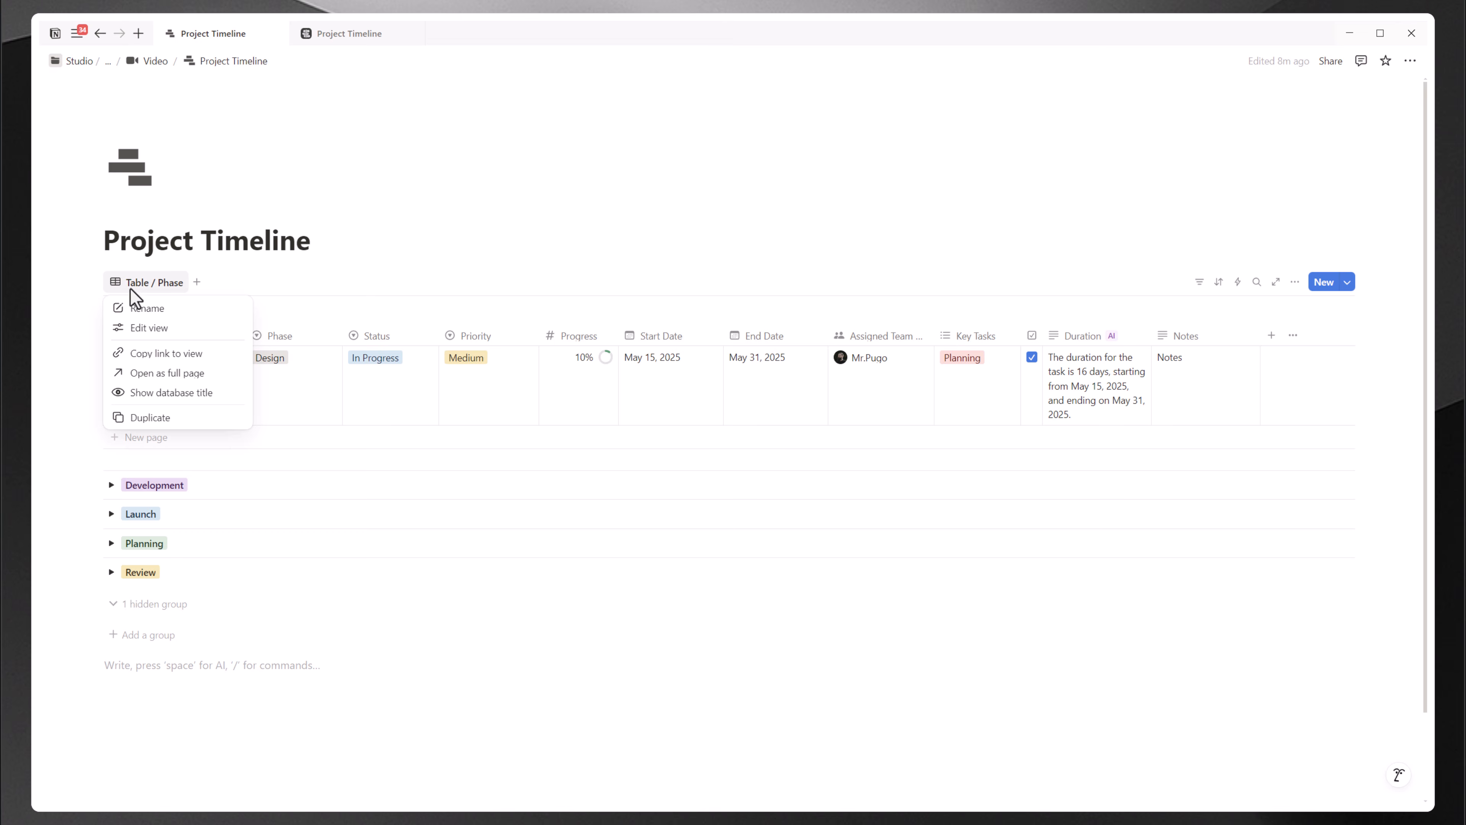
left_click(155, 425)
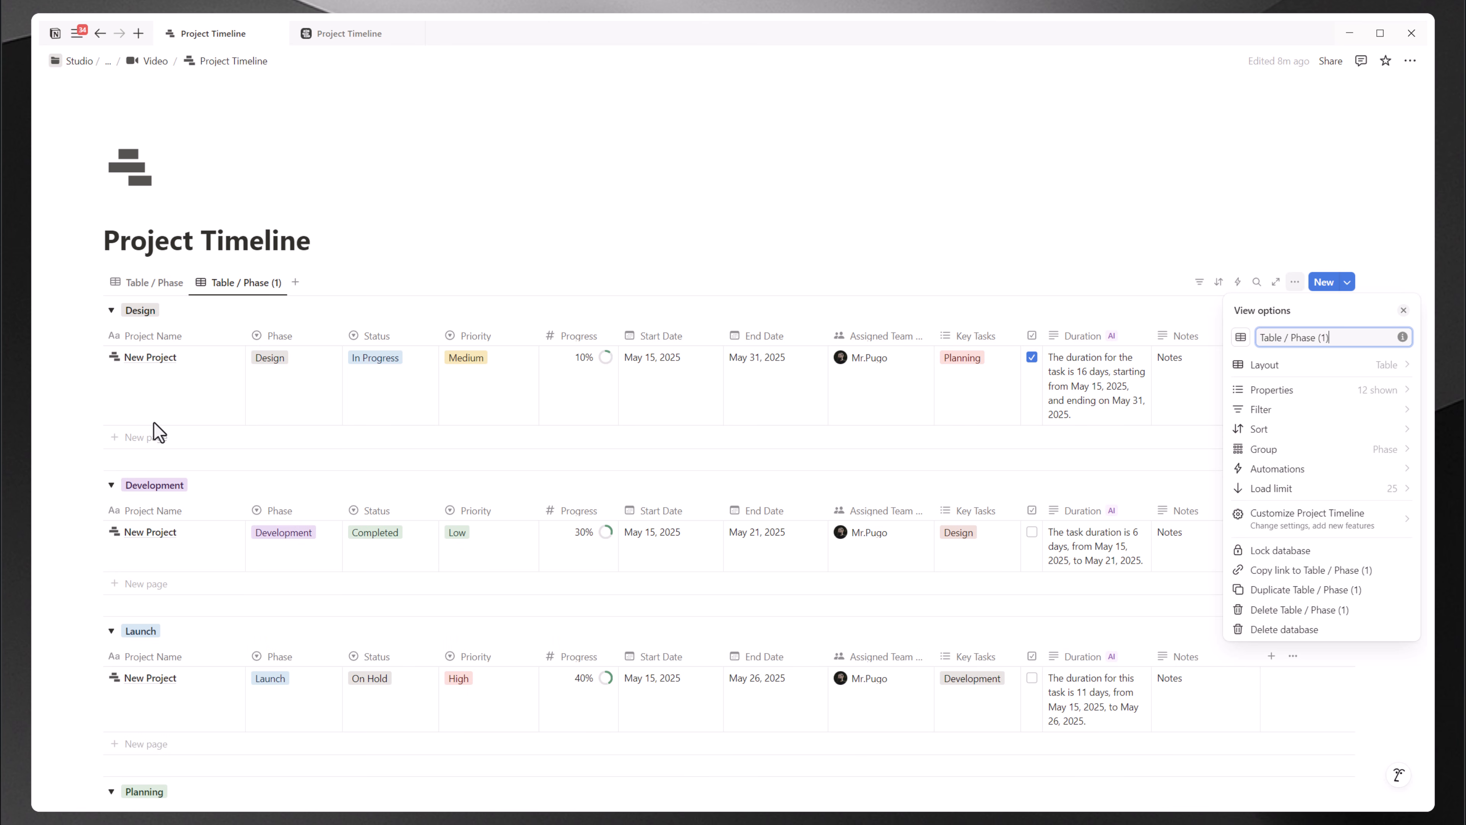
triple_click(1295, 337)
type("Timeline")
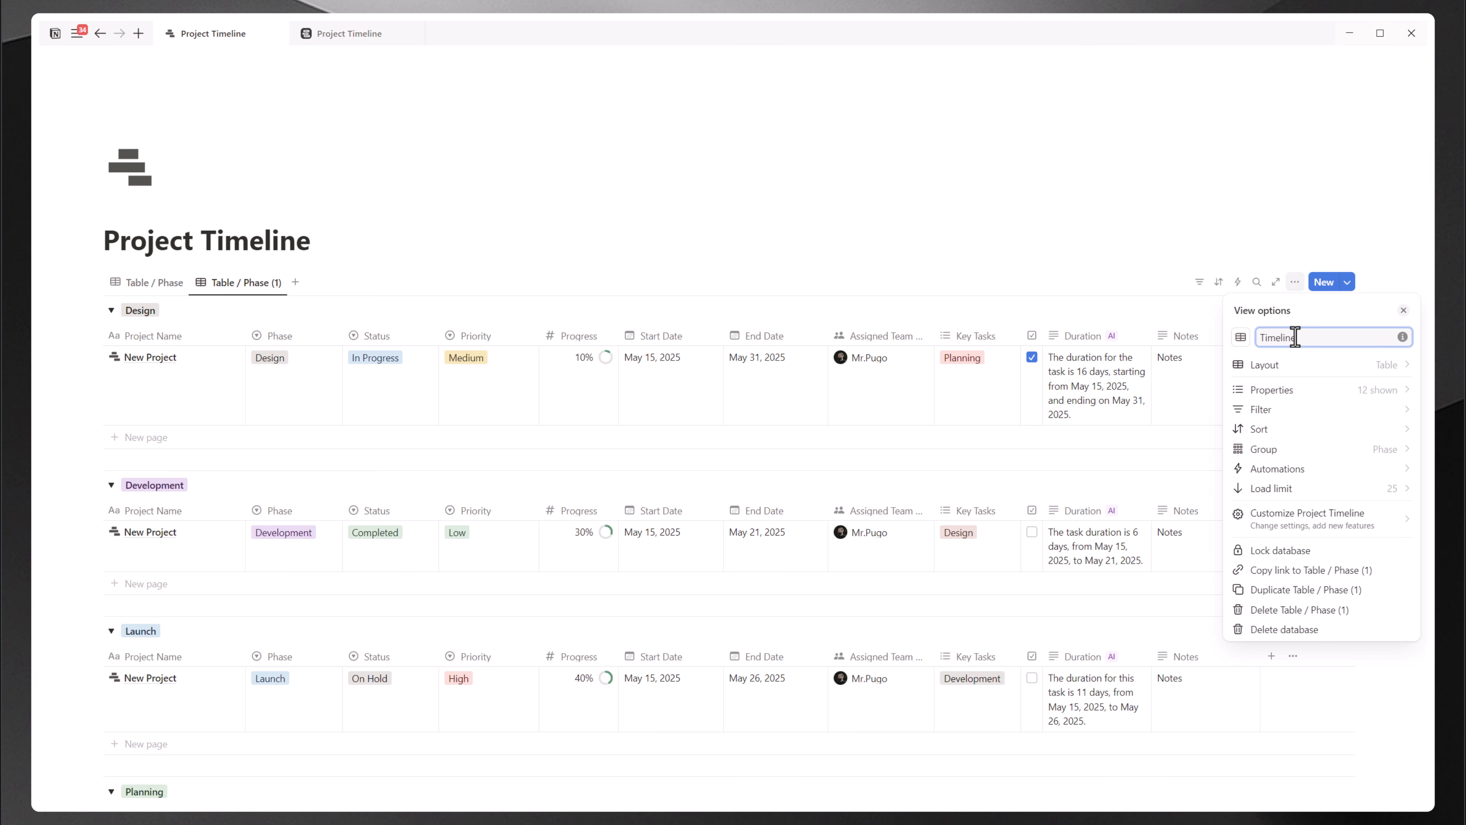
Step: Set the new Timeline view's layout to Timeline
left_click(1270, 364)
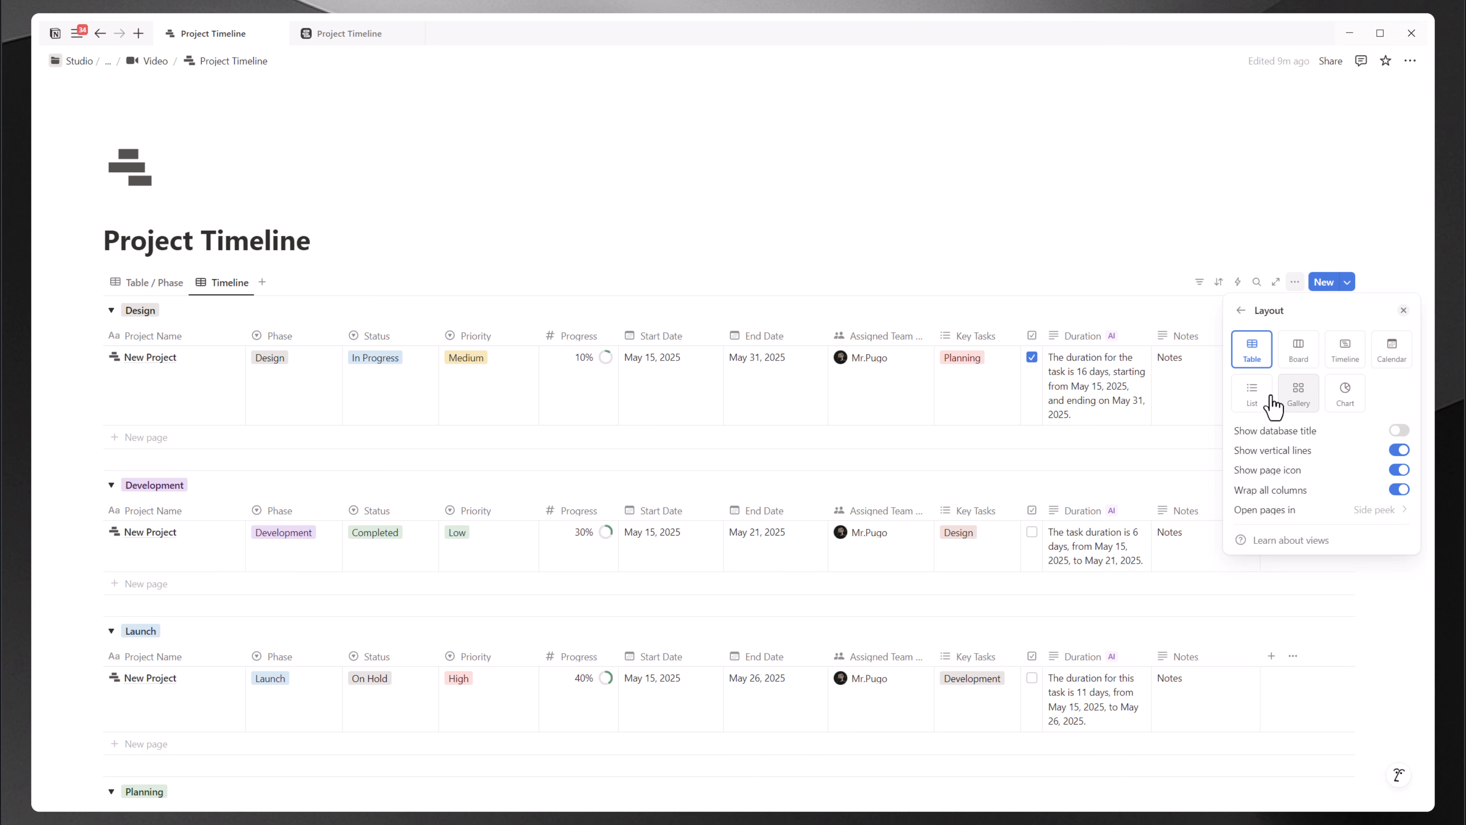
left_click(1357, 365)
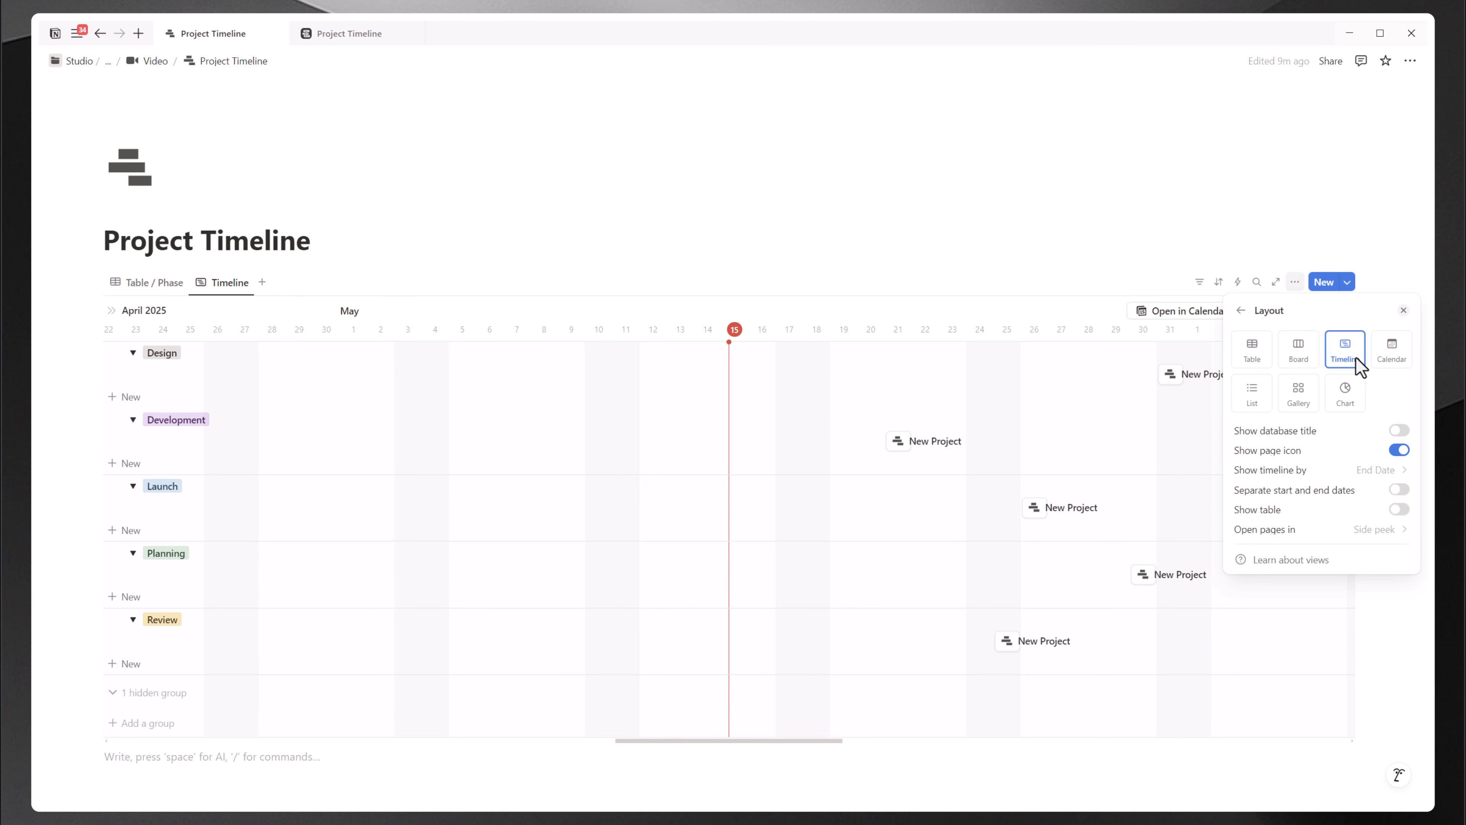
left_click(840, 231)
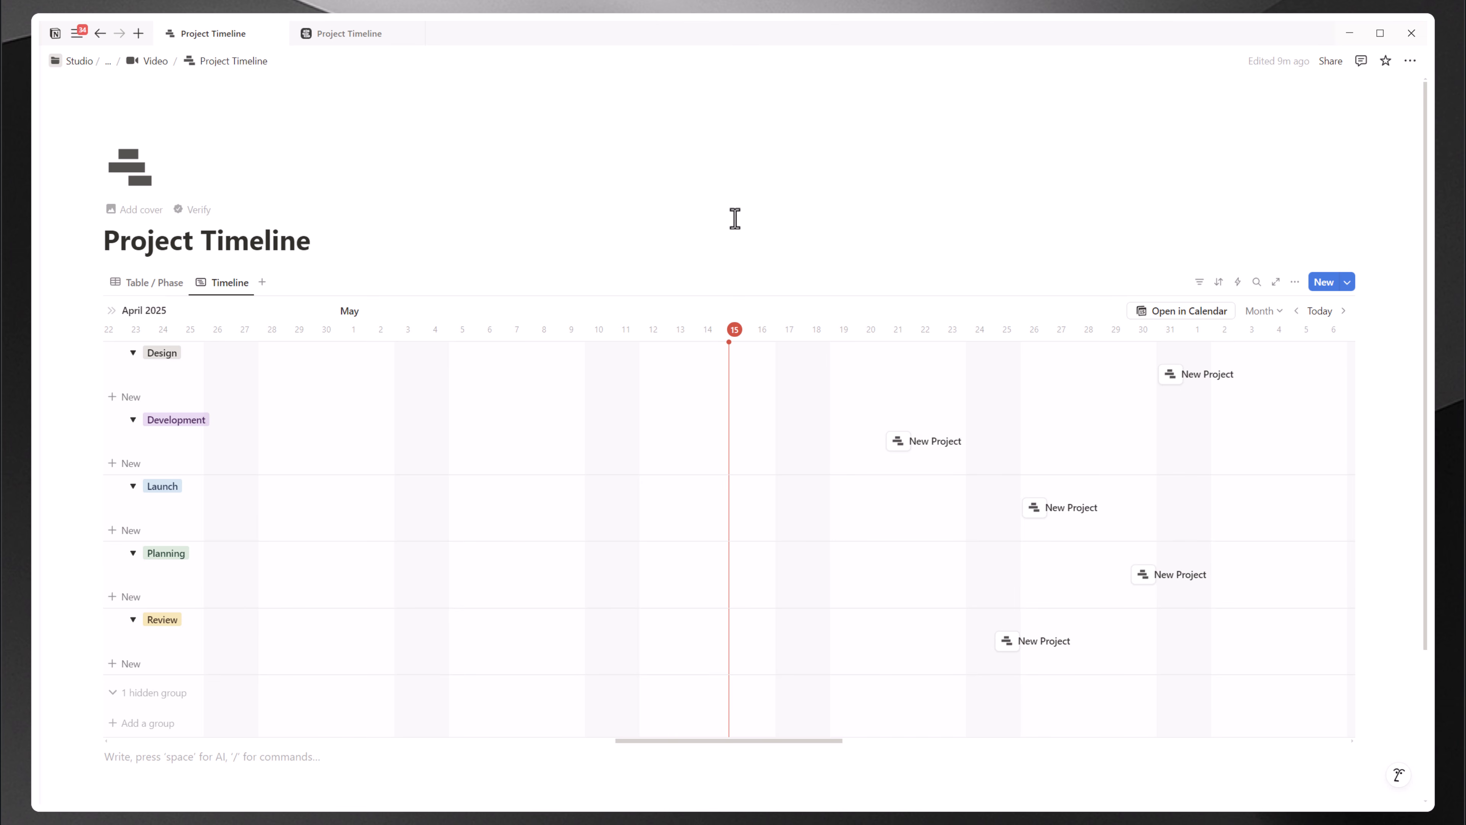
Step: Remove the Phase grouping from the Timeline view by setting Group by to None
left_click(1296, 283)
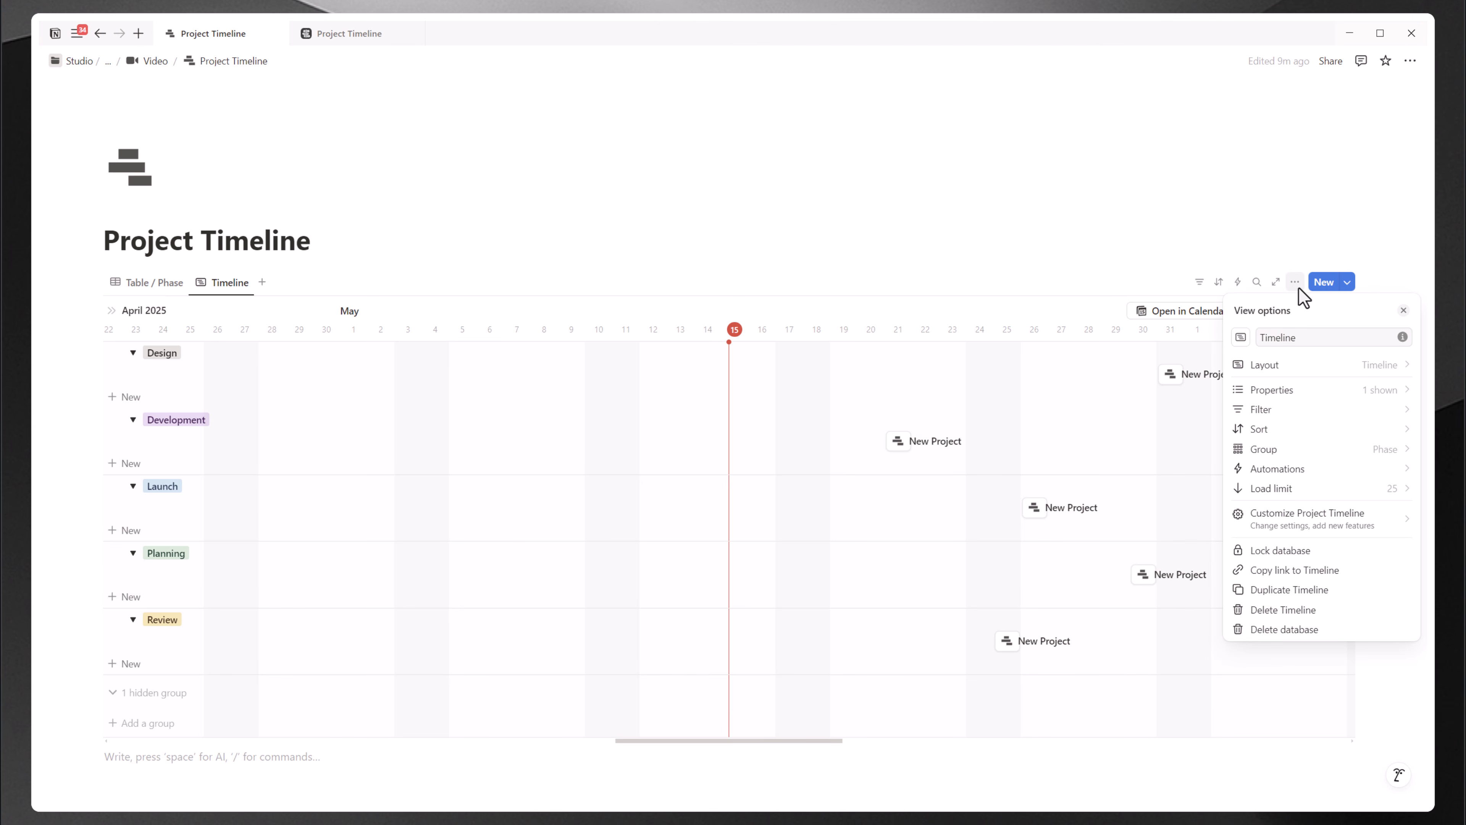
left_click(1320, 450)
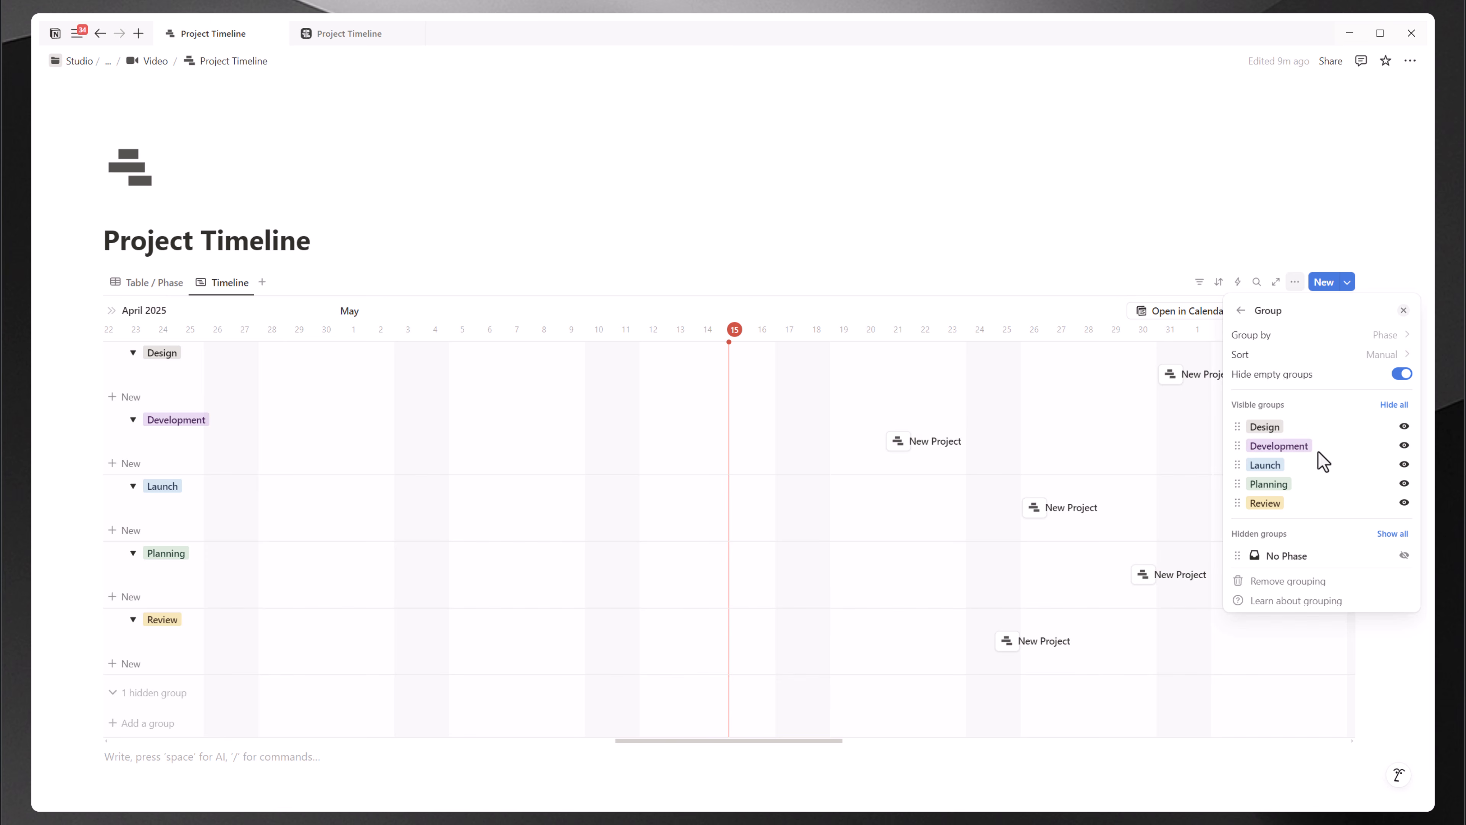
left_click(1378, 347)
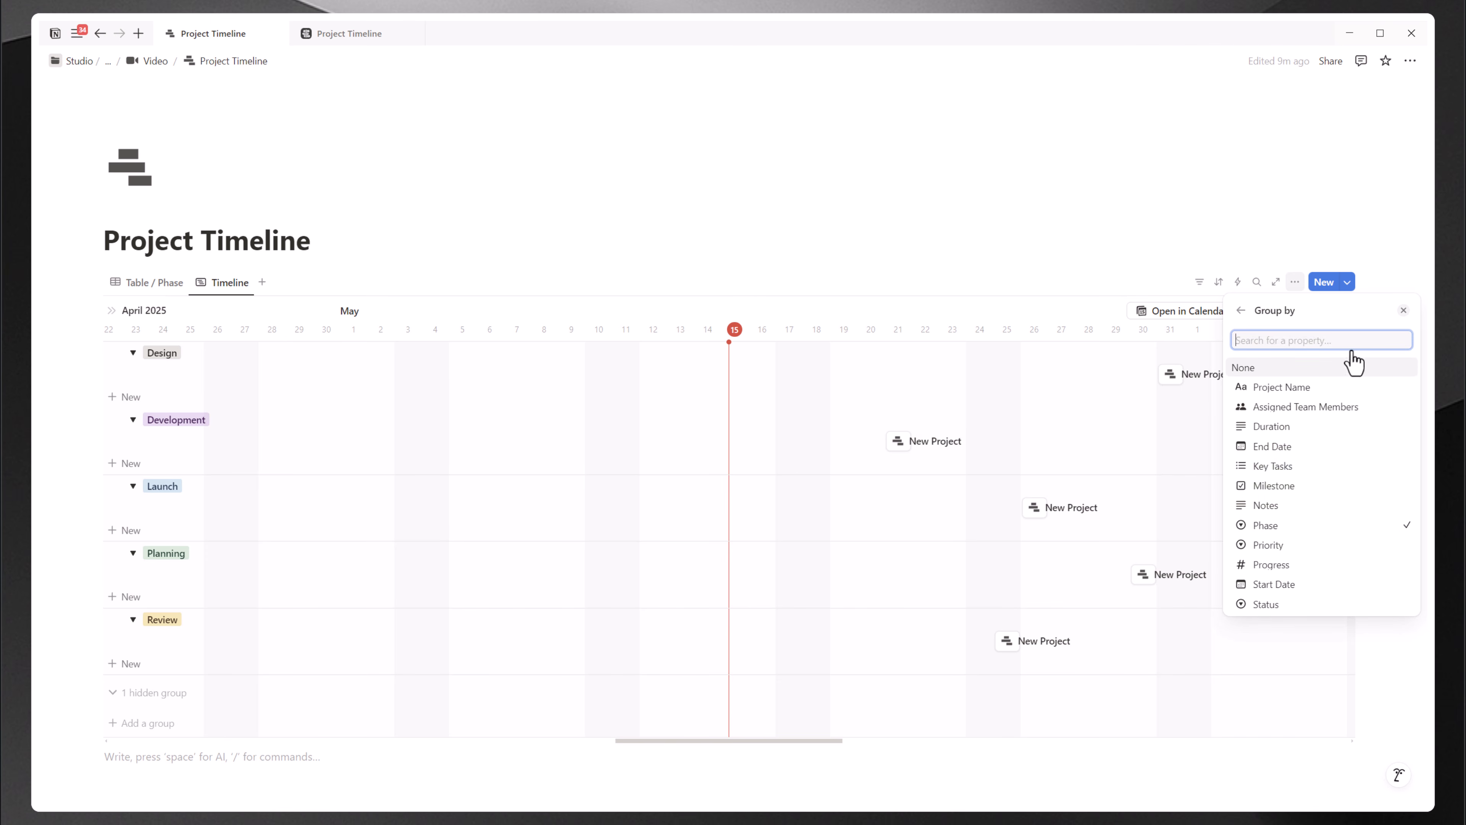
left_click(1317, 369)
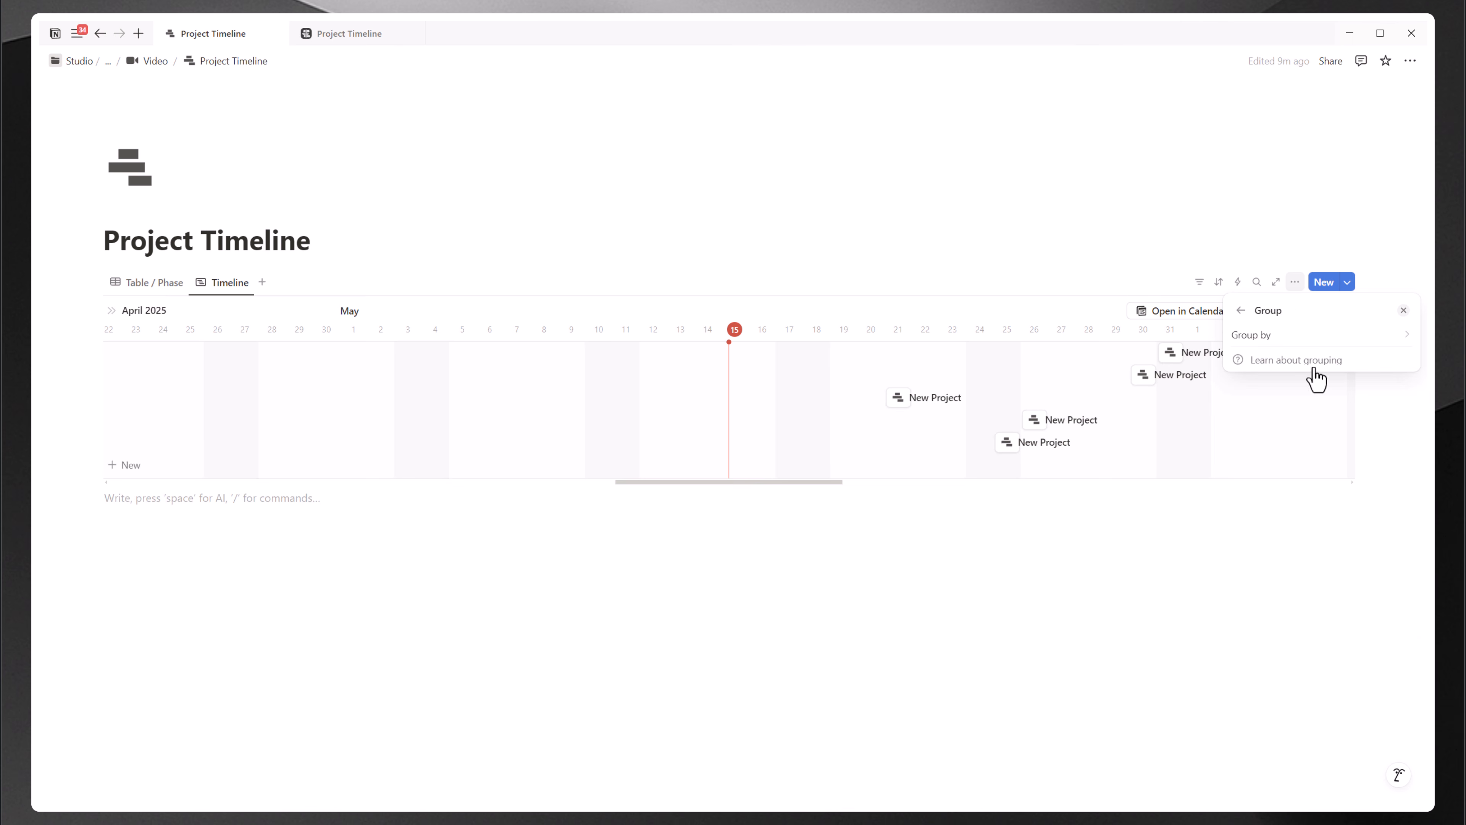
Step: Show the Assigned Team Members, Phase, Priority, Progress and Status properties in the timeline, in that order
left_click(1240, 312)
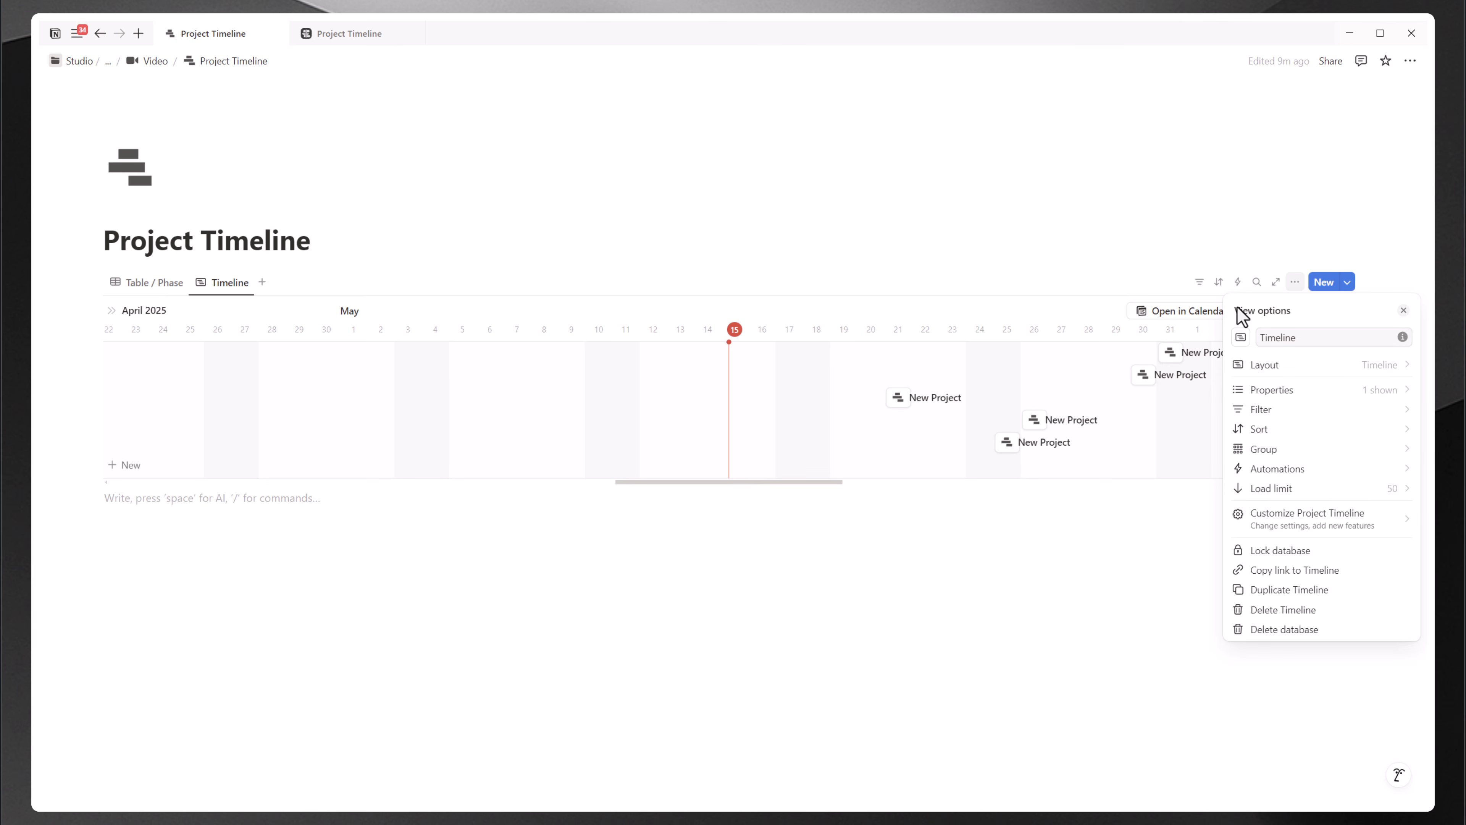
left_click(1317, 389)
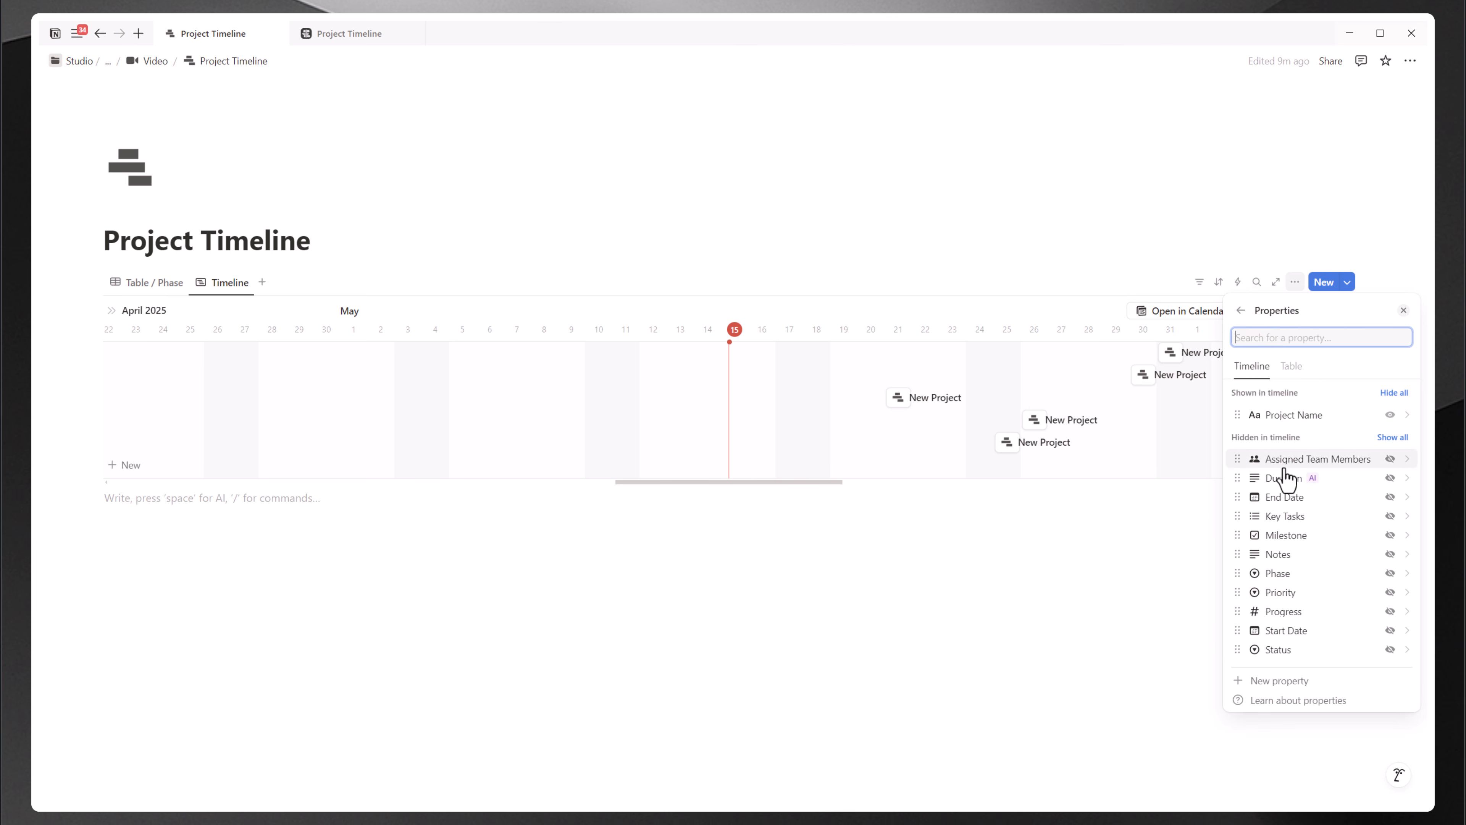
left_click_drag(1283, 468, 1285, 435)
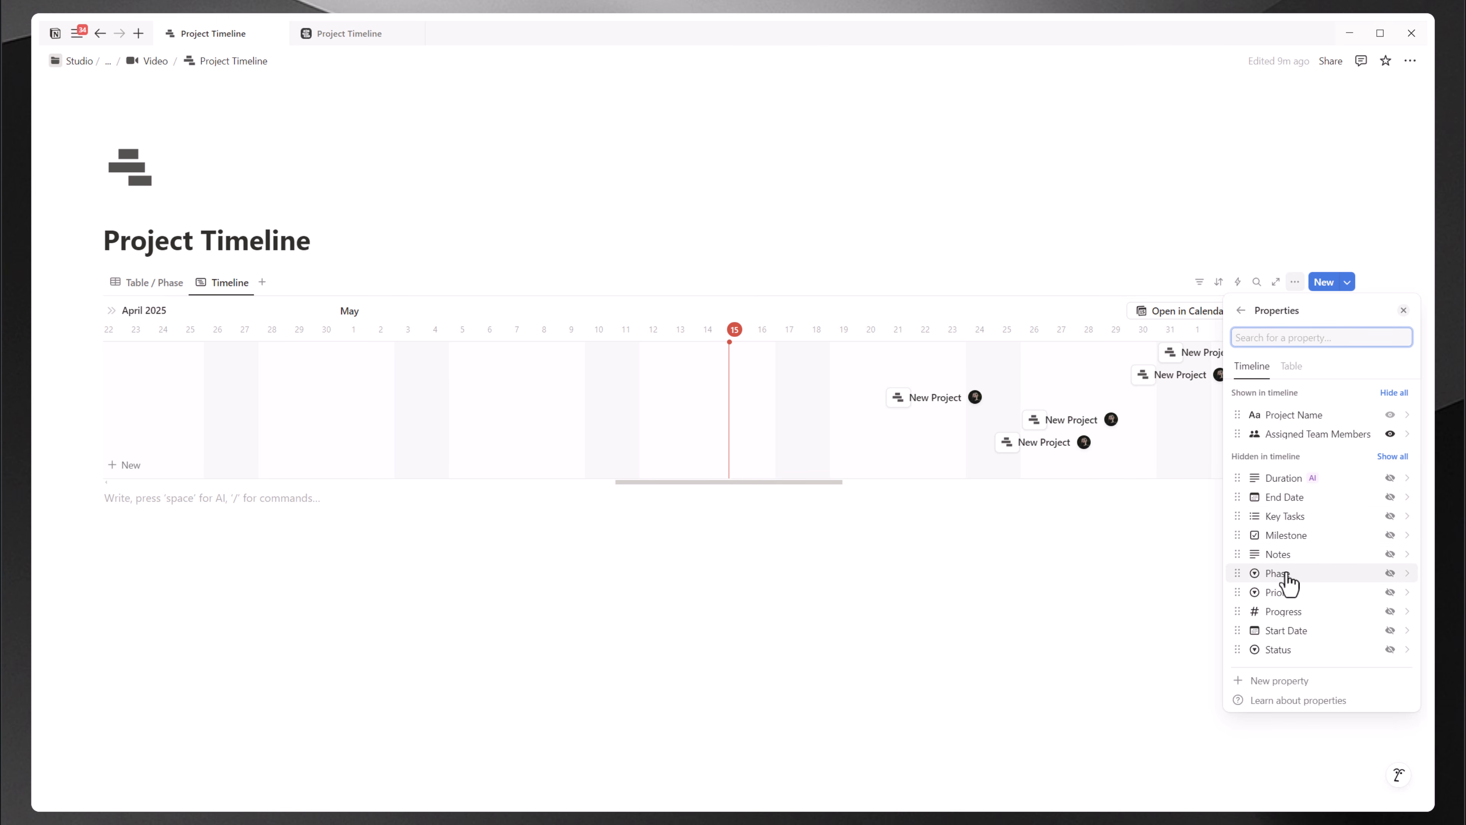
left_click_drag(1288, 575, 1297, 465)
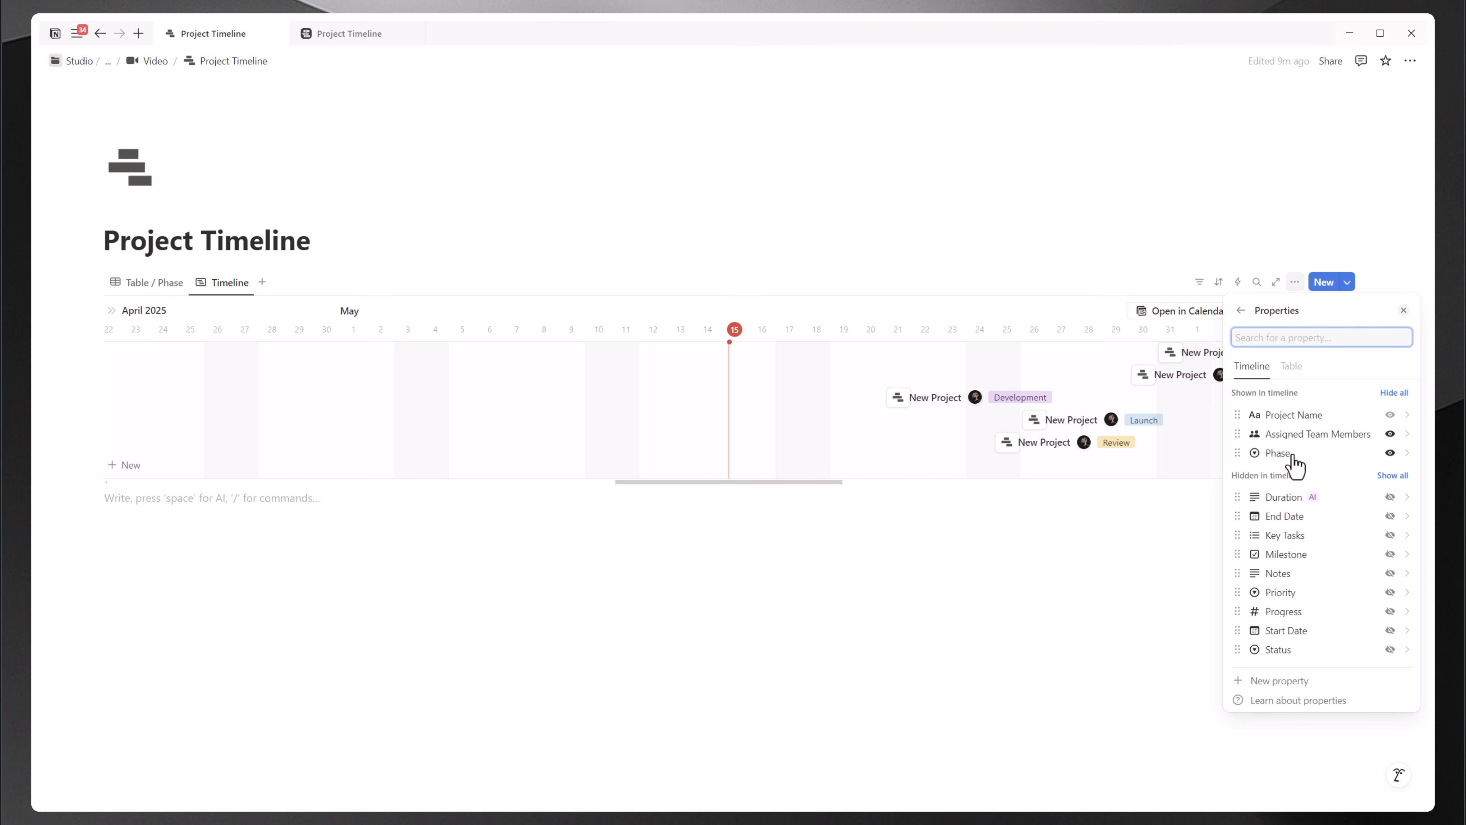
left_click_drag(1293, 594, 1294, 474)
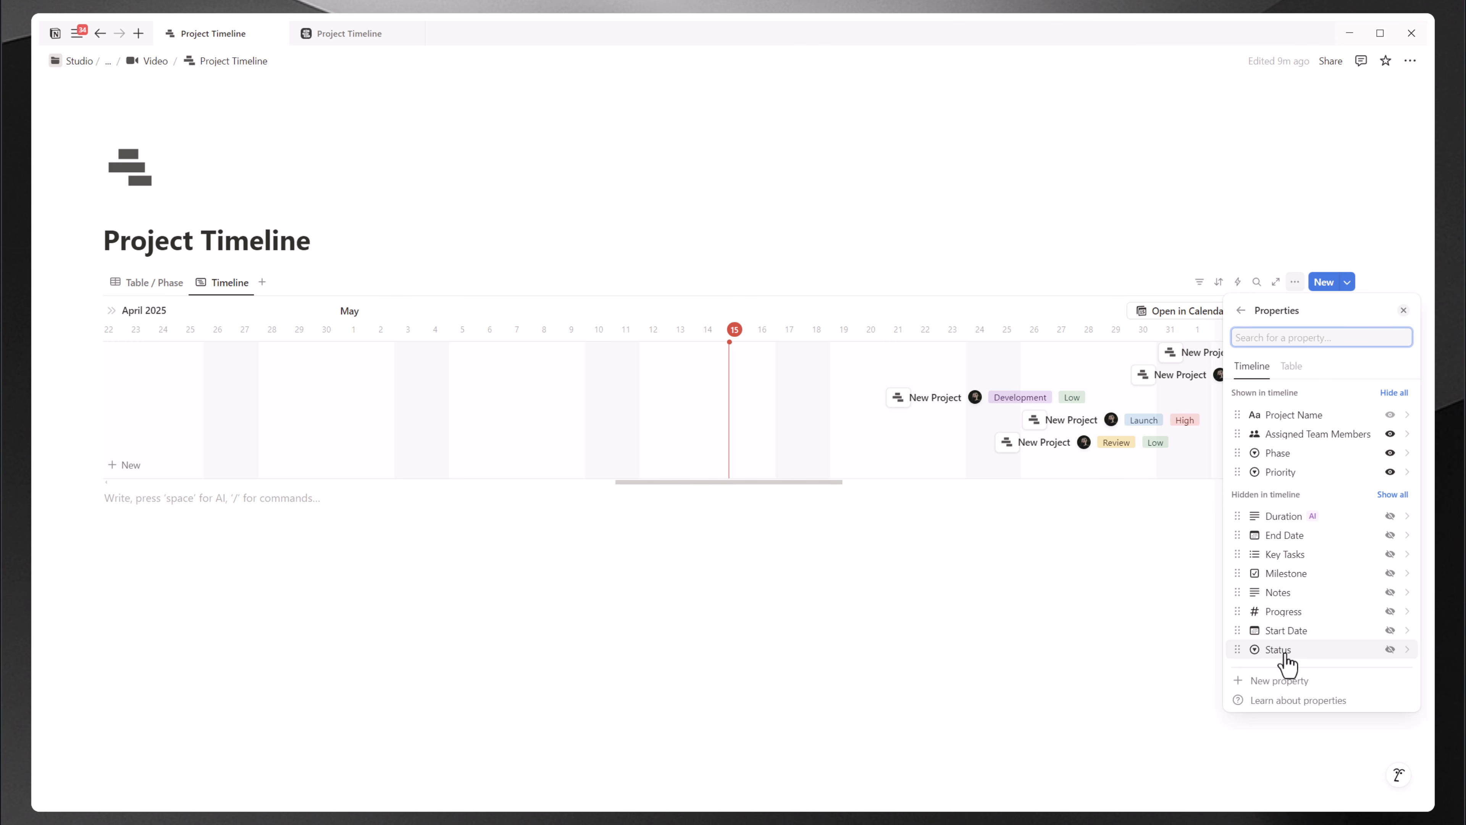
left_click_drag(1278, 649, 1292, 496)
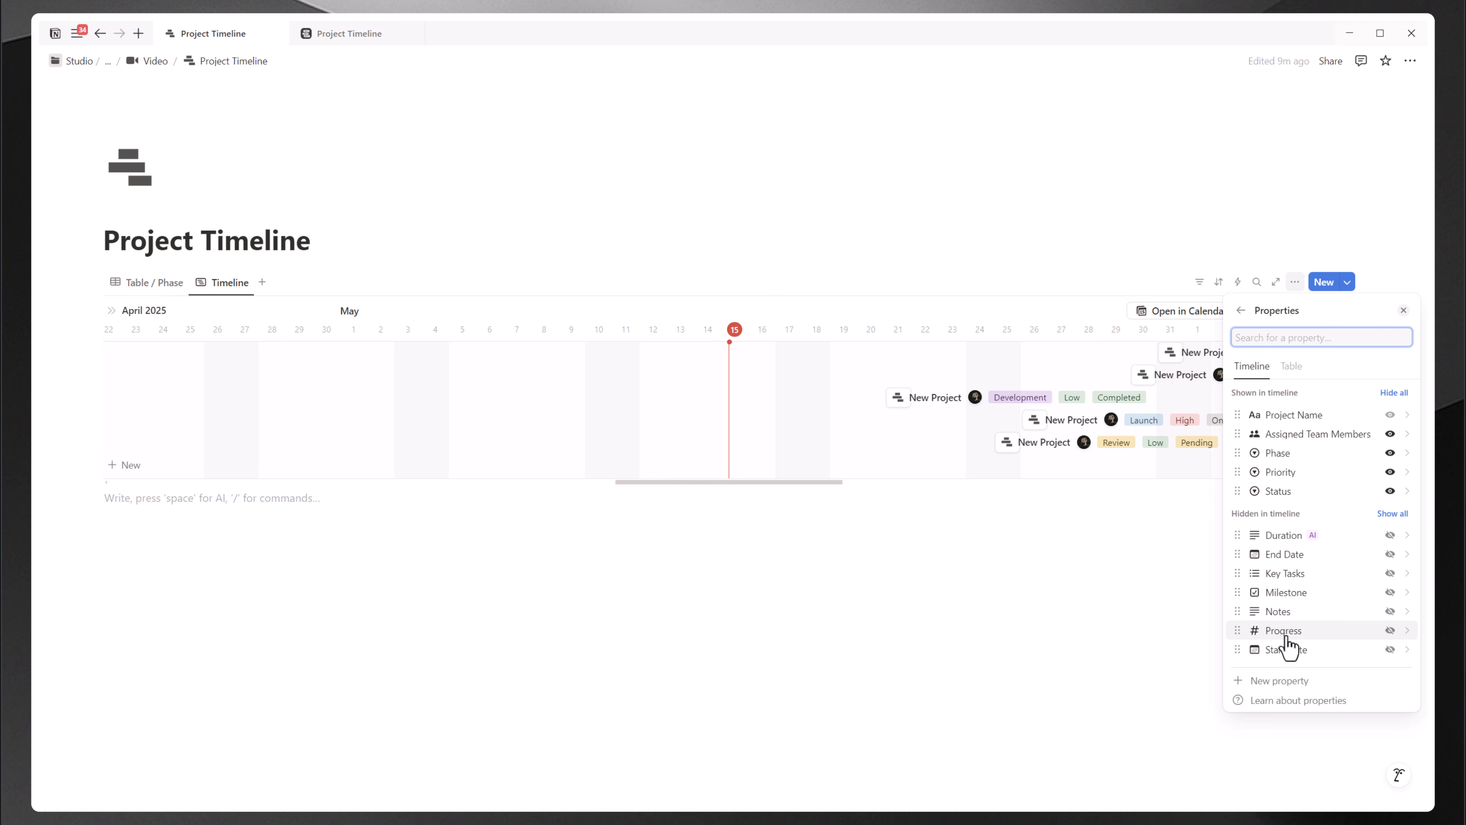
left_click_drag(1286, 632, 1282, 492)
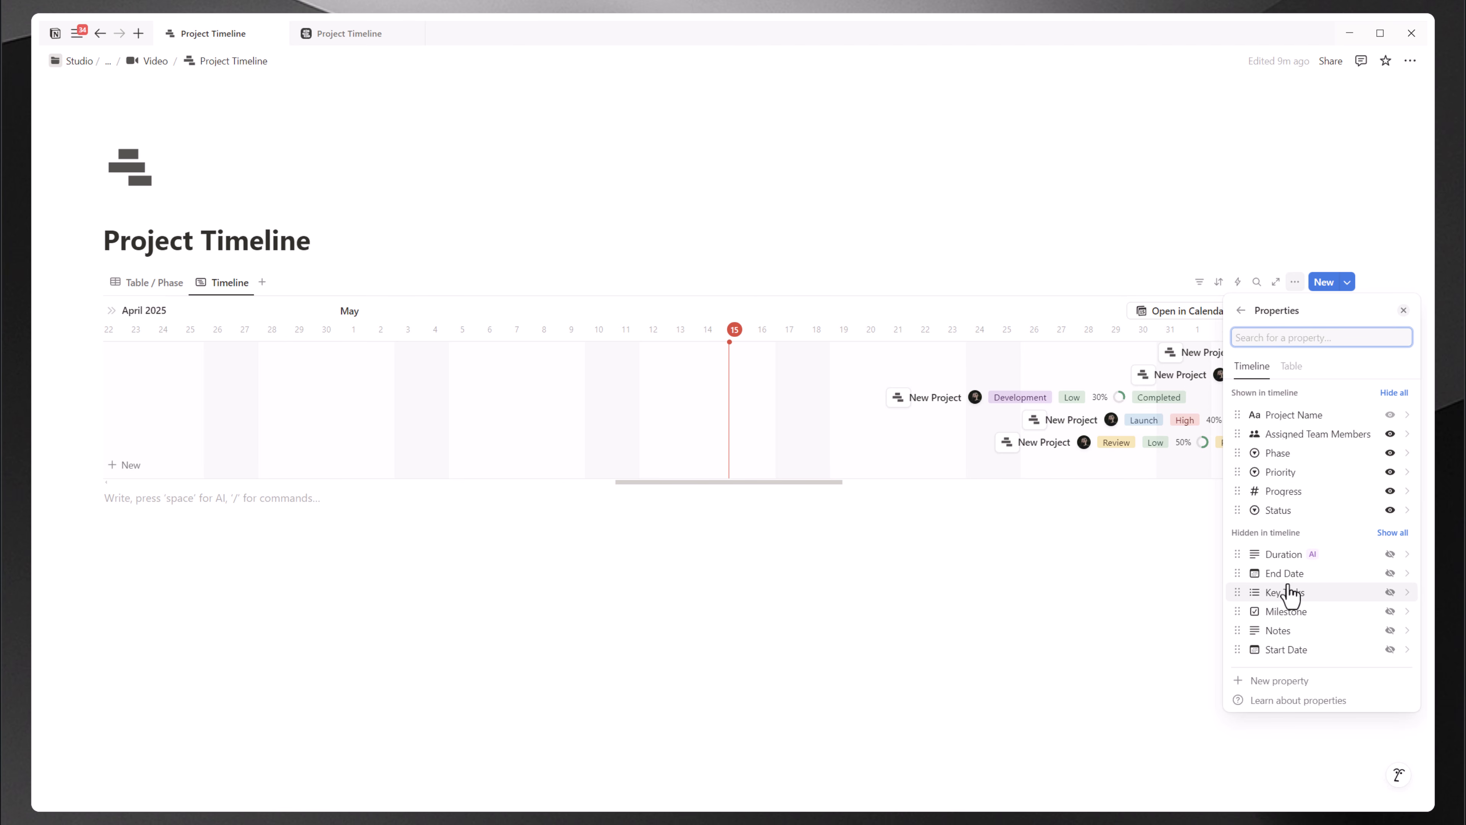
left_click(1050, 561)
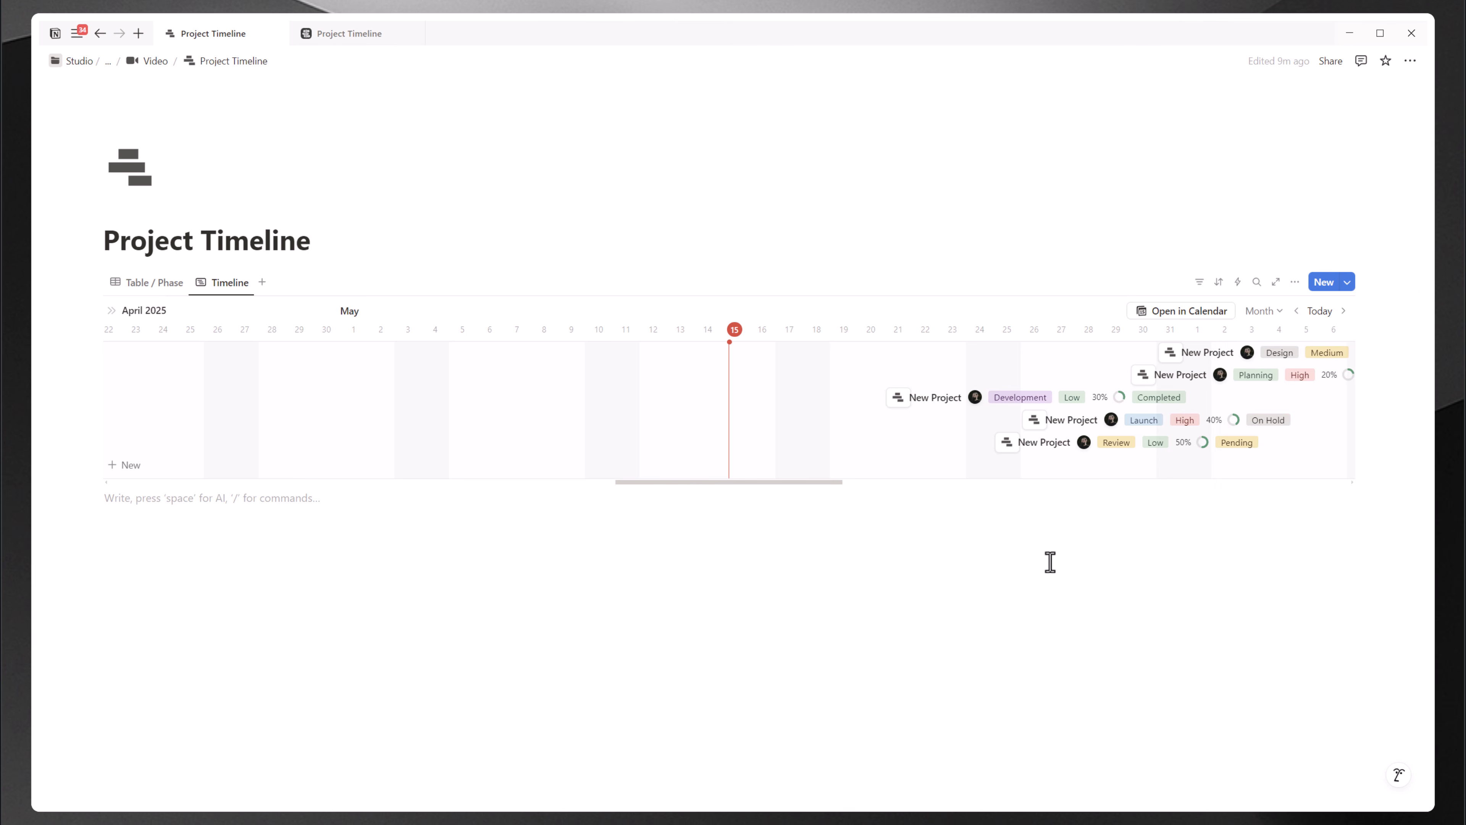
Step: Stretch the timeline bars: Development from May 8 to May 20, Launch from May 16 to May 26, and Review from May 25 to June 3
left_click_drag(830, 483, 893, 483)
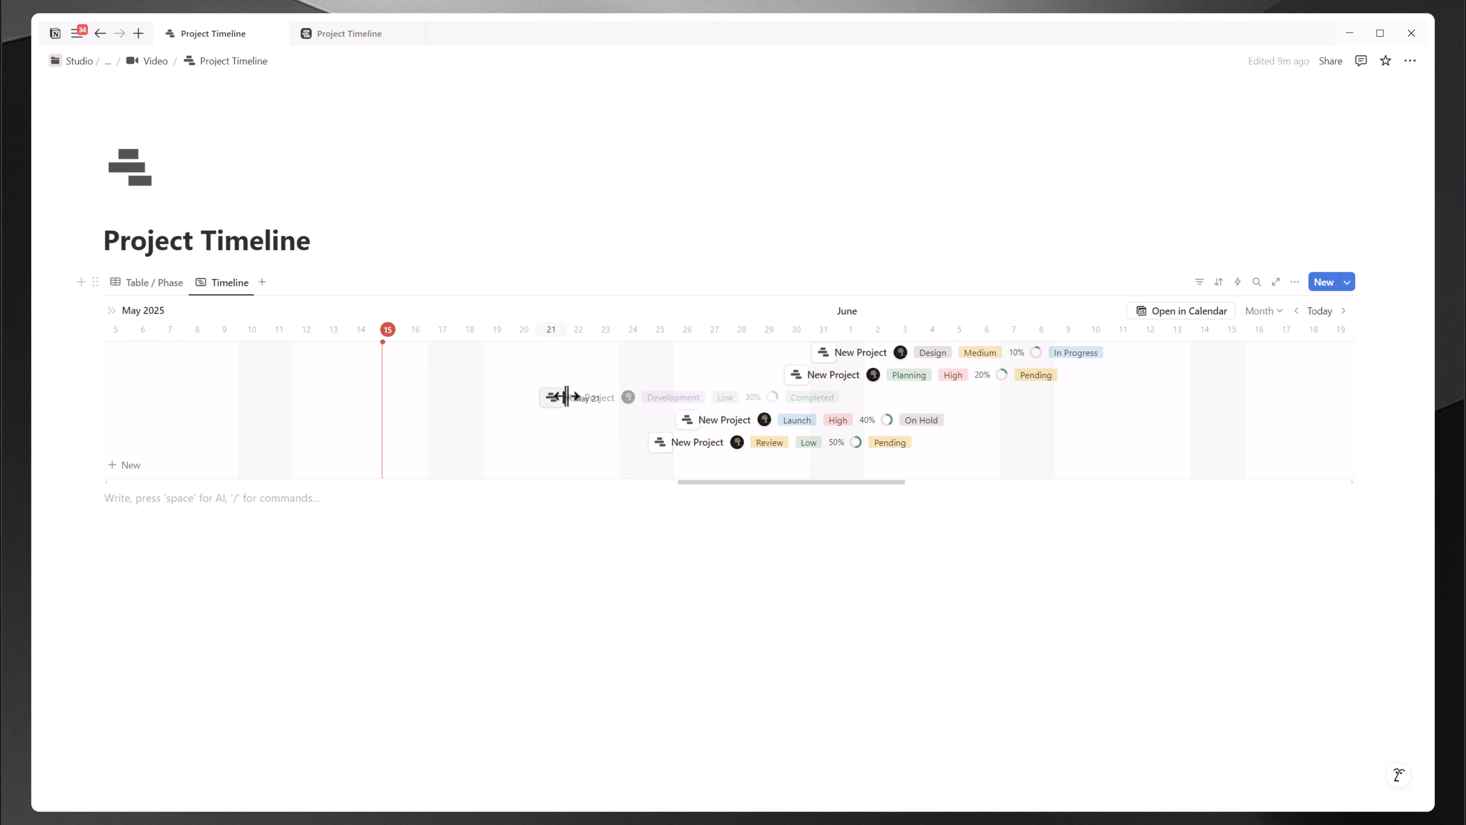
left_click_drag(589, 397, 880, 396)
left_click_drag(577, 398, 231, 399)
left_click_drag(677, 420, 406, 428)
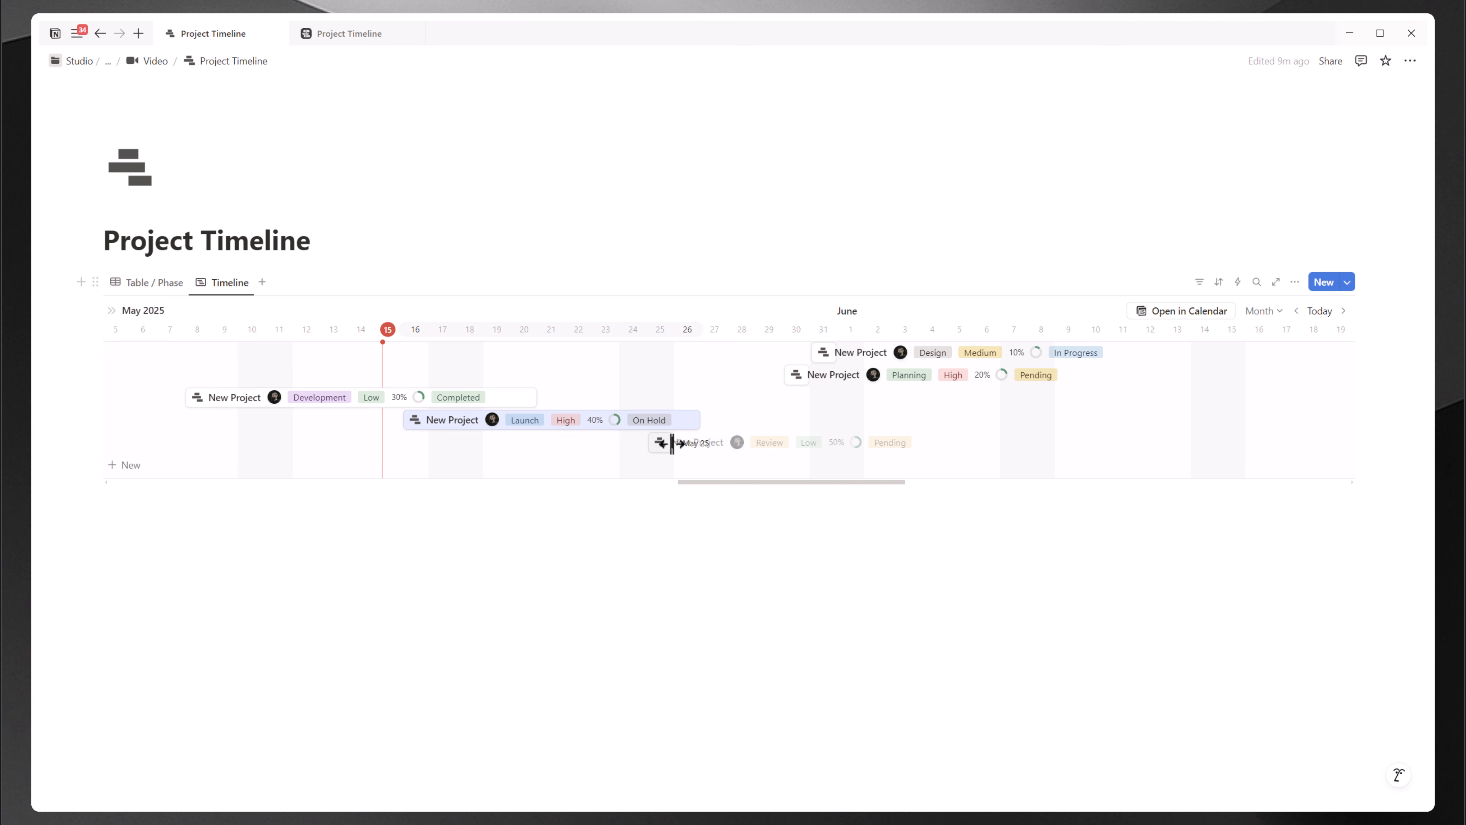
left_click(886, 448)
Step: Lengthen the Planning and Design bars, placing Planning from June 2 to June 11 and starting Design on June 10
left_click_drag(784, 375, 544, 382)
left_click_drag(658, 382, 983, 378)
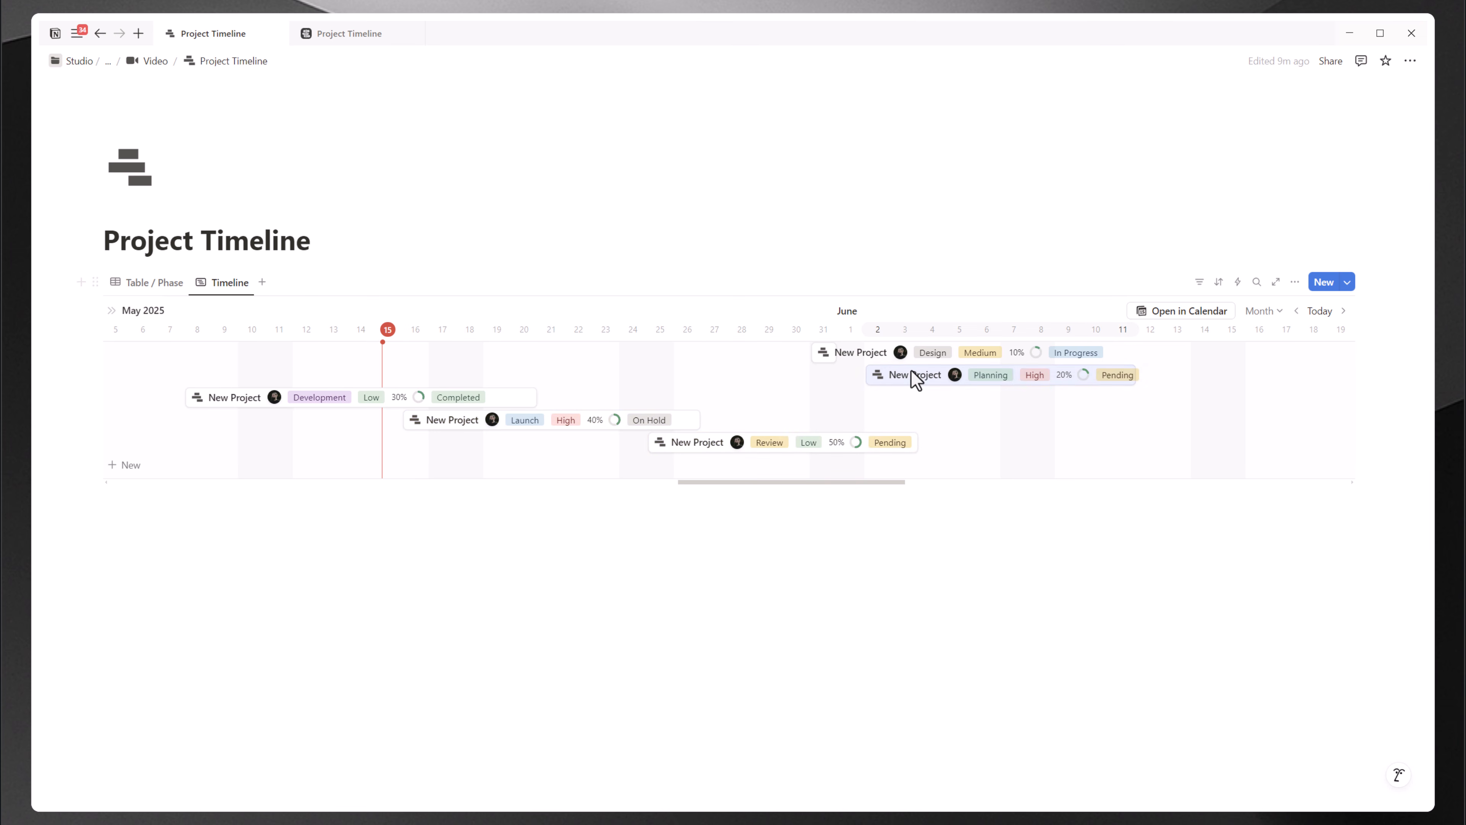
left_click(835, 352)
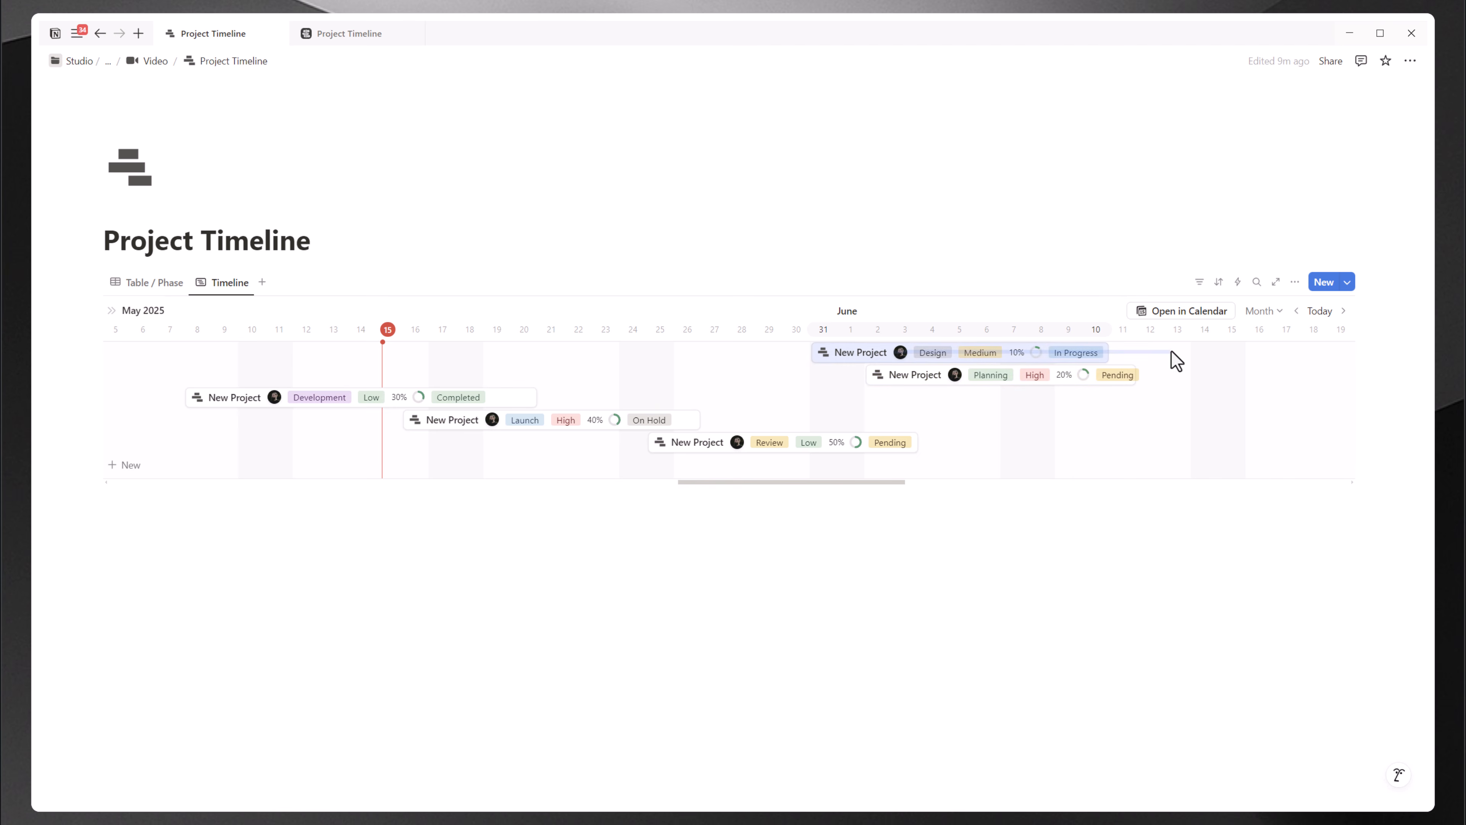
left_click_drag(973, 357, 1101, 350)
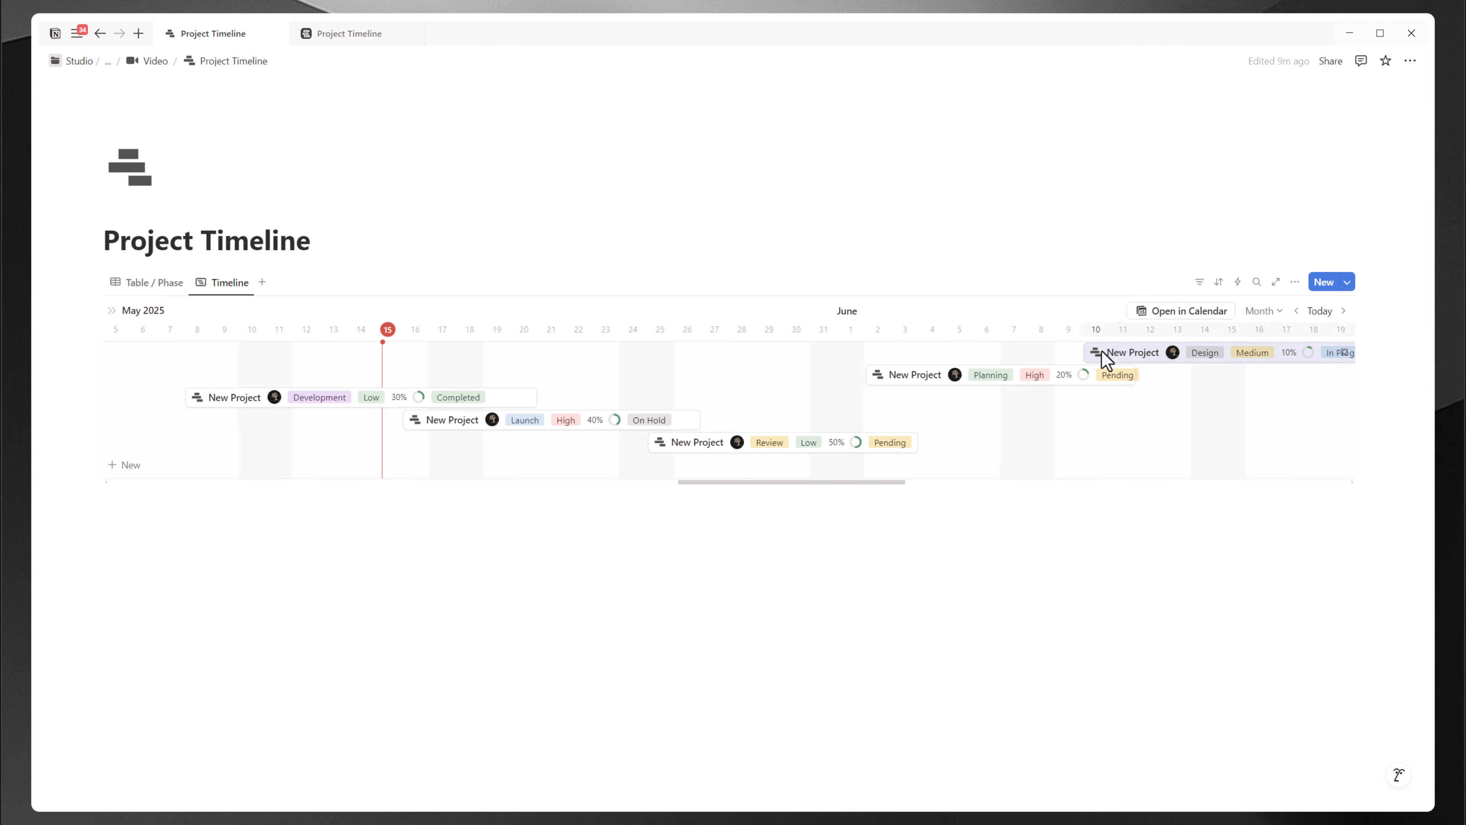
Step: Link the Development project to the Launch project and turn on dependencies with the Do not automatically shift option
left_click_drag(542, 397, 432, 428)
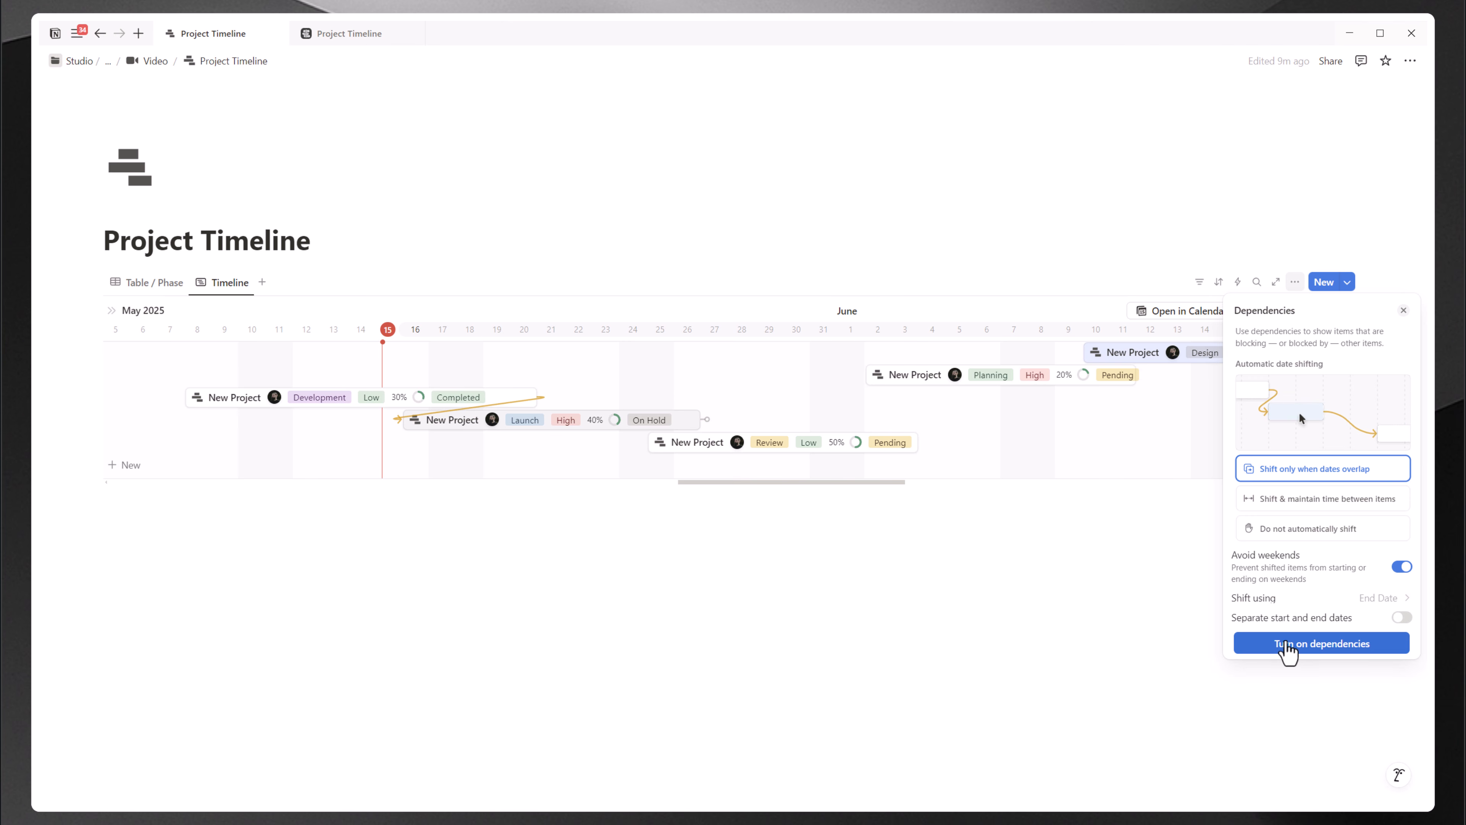
left_click(1321, 539)
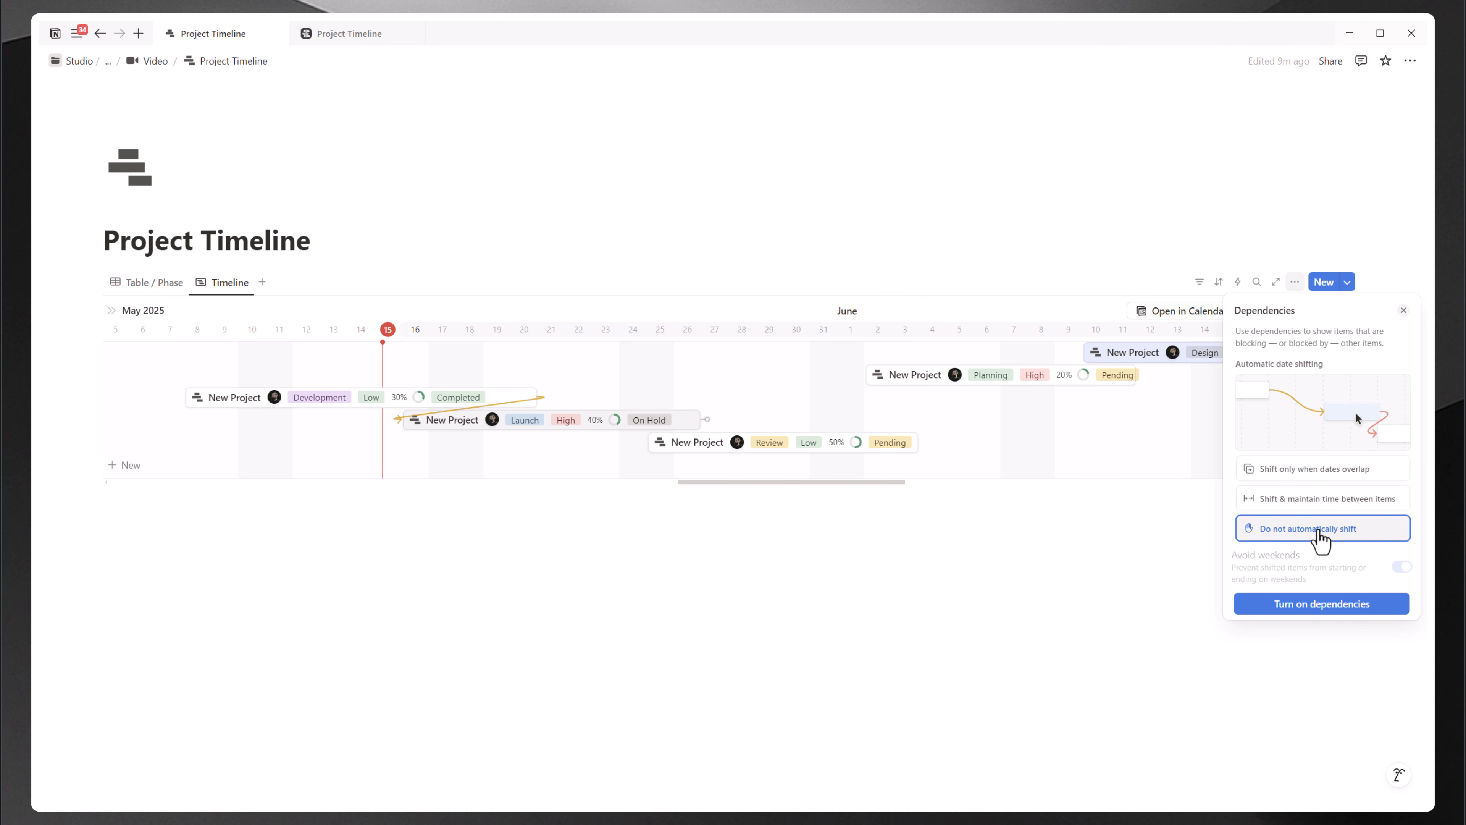
left_click(1319, 605)
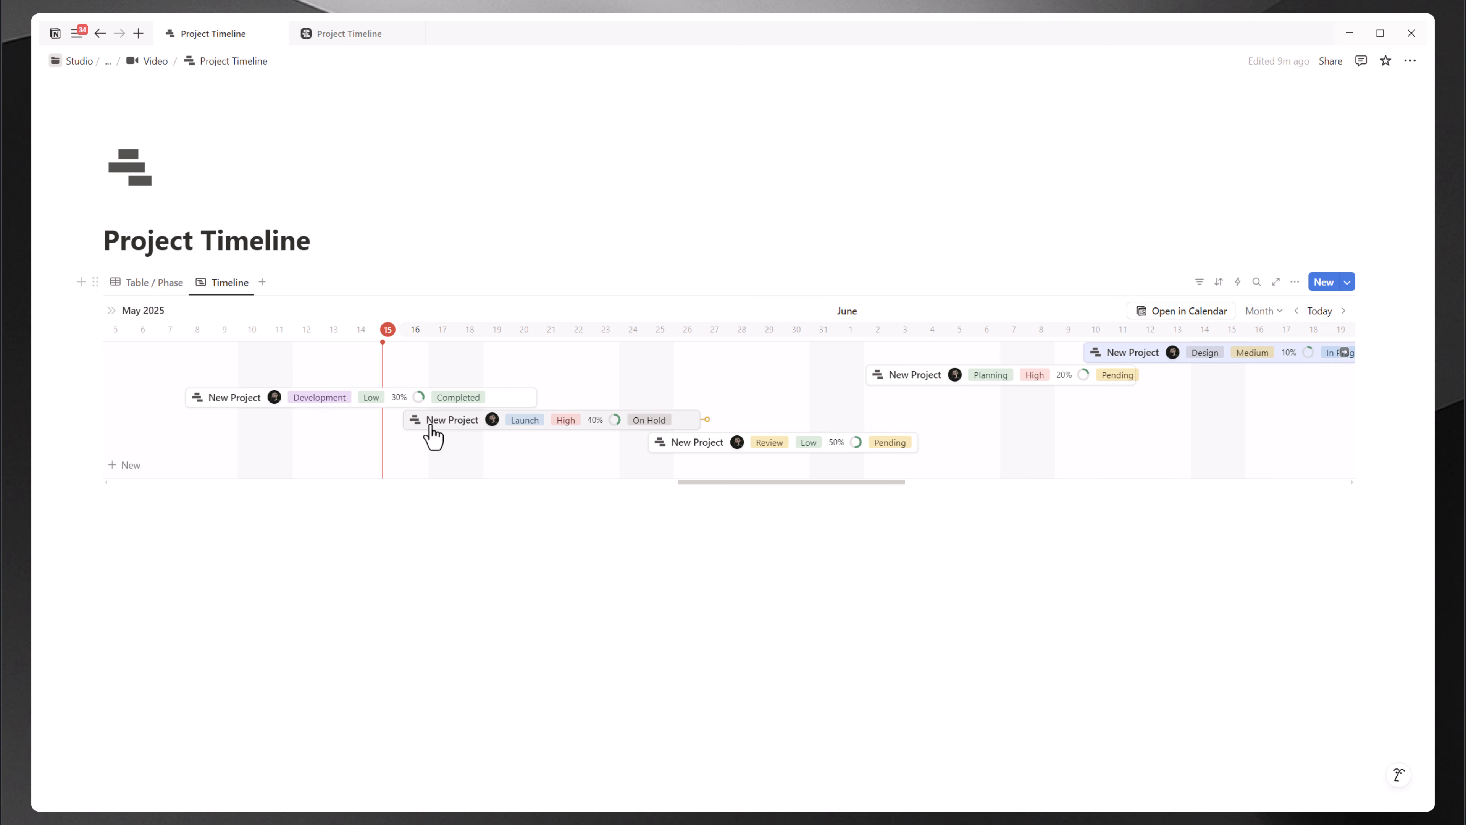
Step: Move the Launch bar to May 23 through June 2 and the Review bar to June 2 through June 11
left_click_drag(430, 427, 566, 429)
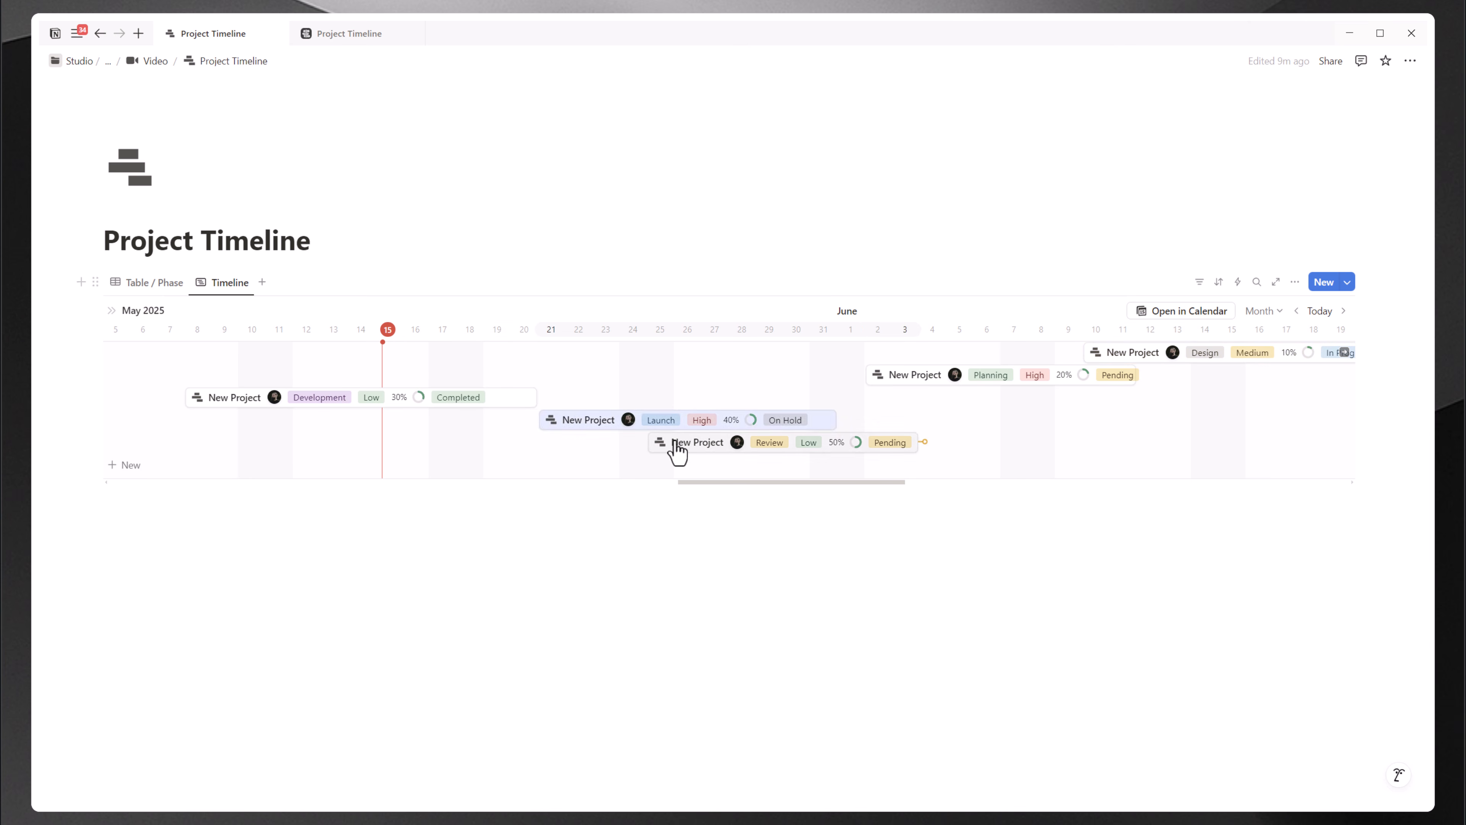
left_click_drag(676, 449, 985, 447)
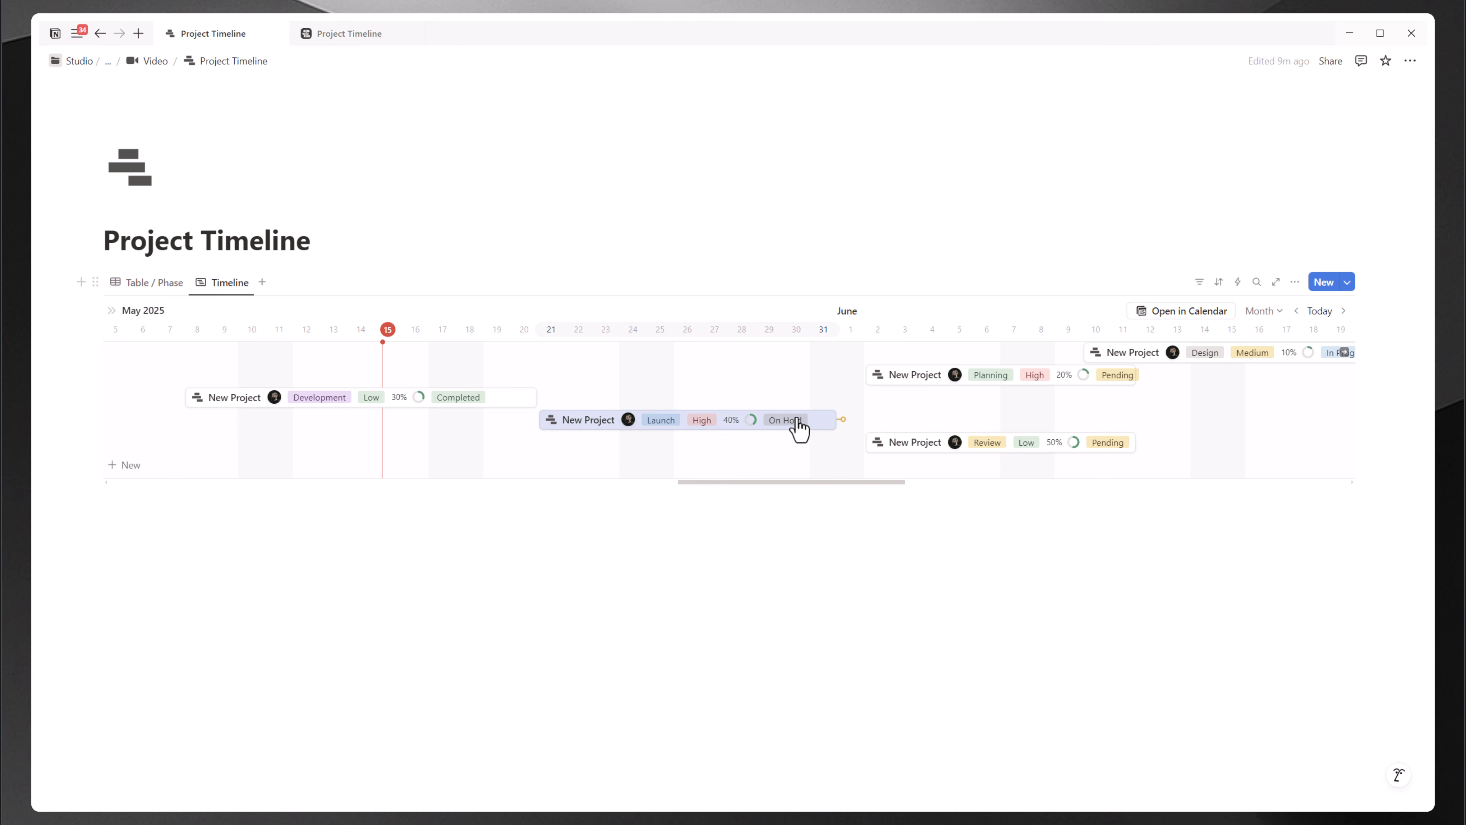
left_click_drag(800, 427, 864, 419)
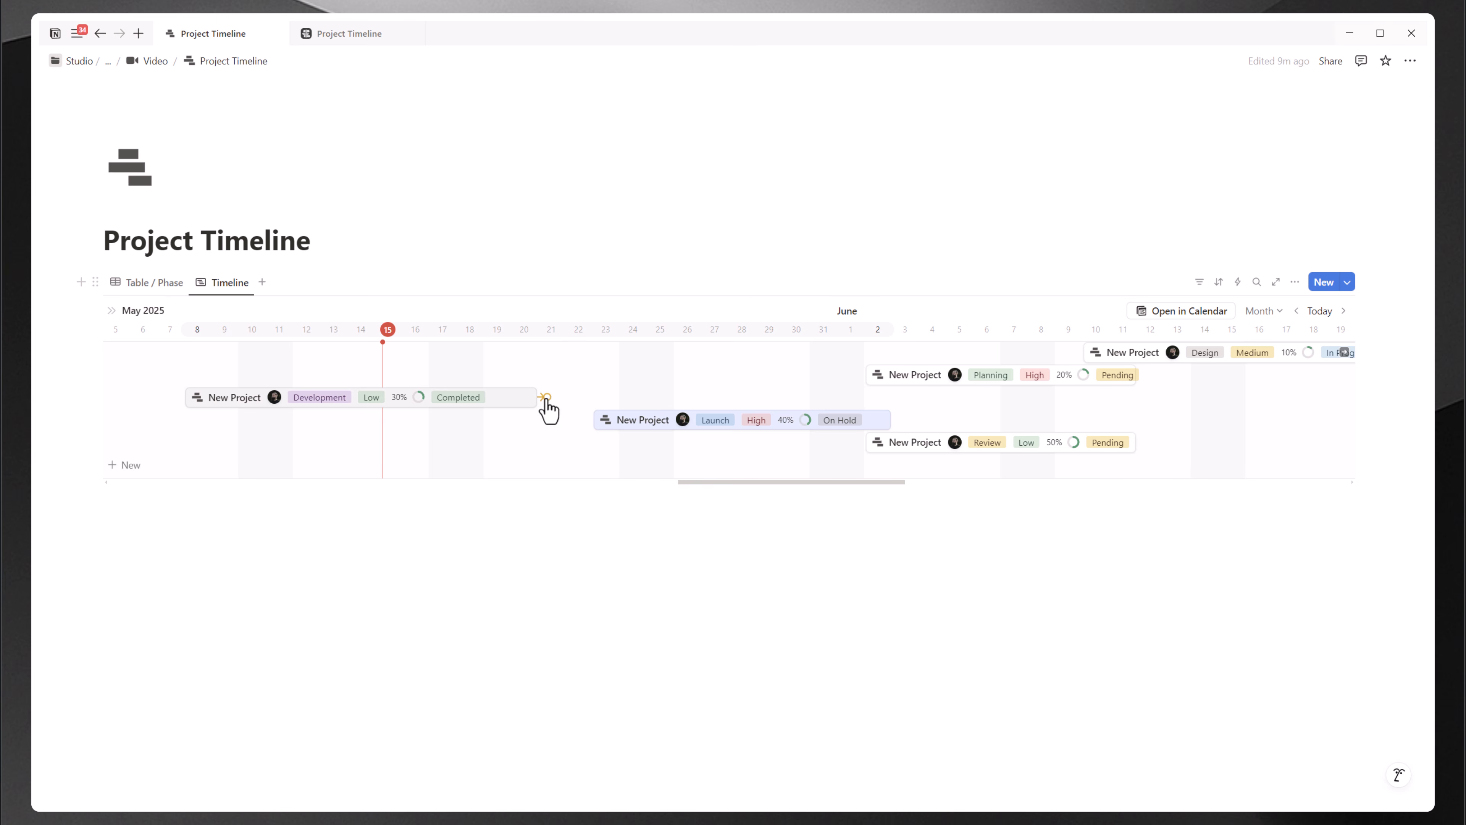
Step: Draw a dependency from the Development project to the Launch project and refresh the Timeline by switching to Table / Phase and back
left_click_drag(546, 397, 594, 424)
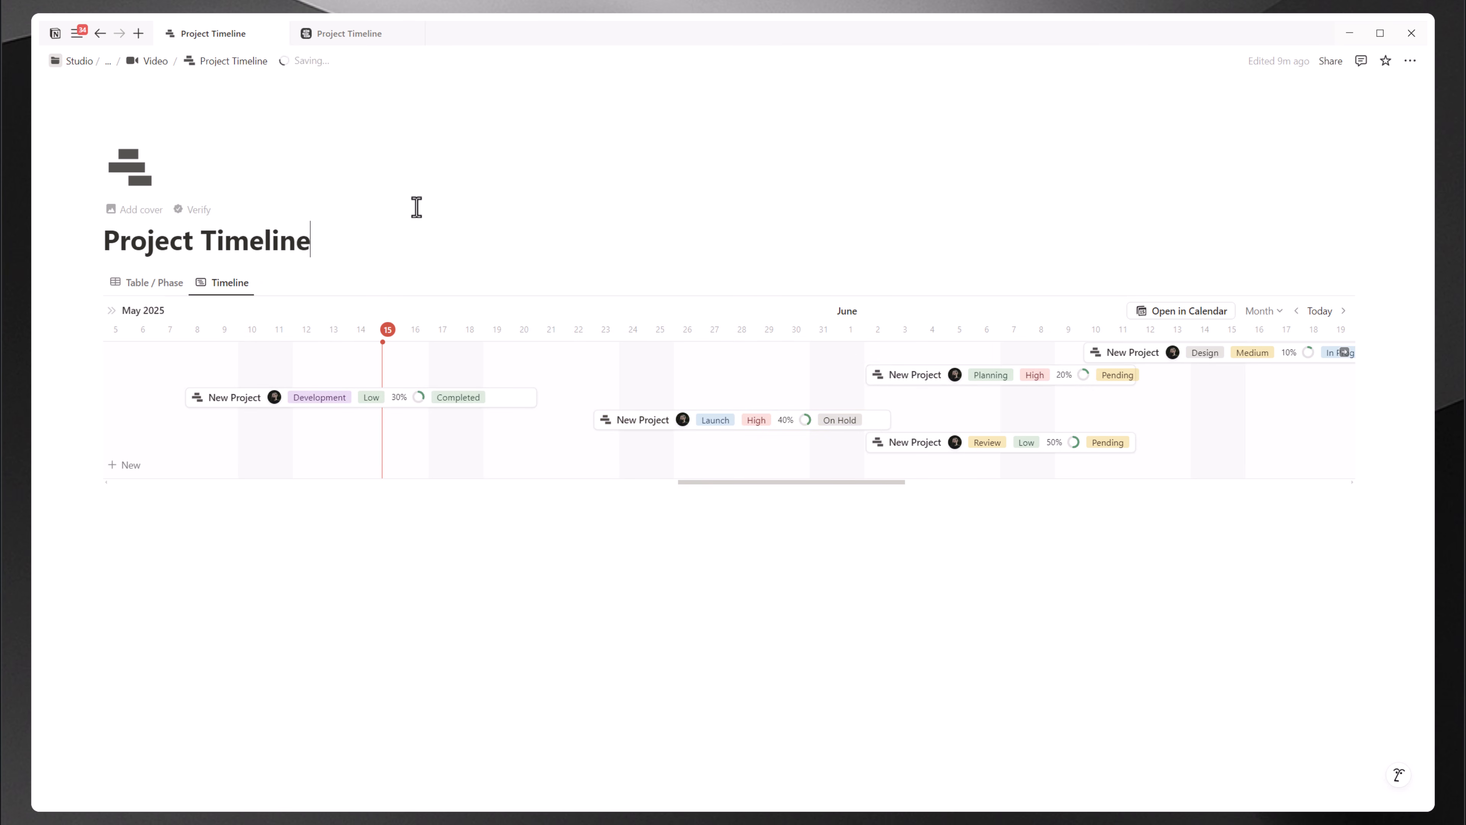
left_click(135, 283)
left_click(226, 281)
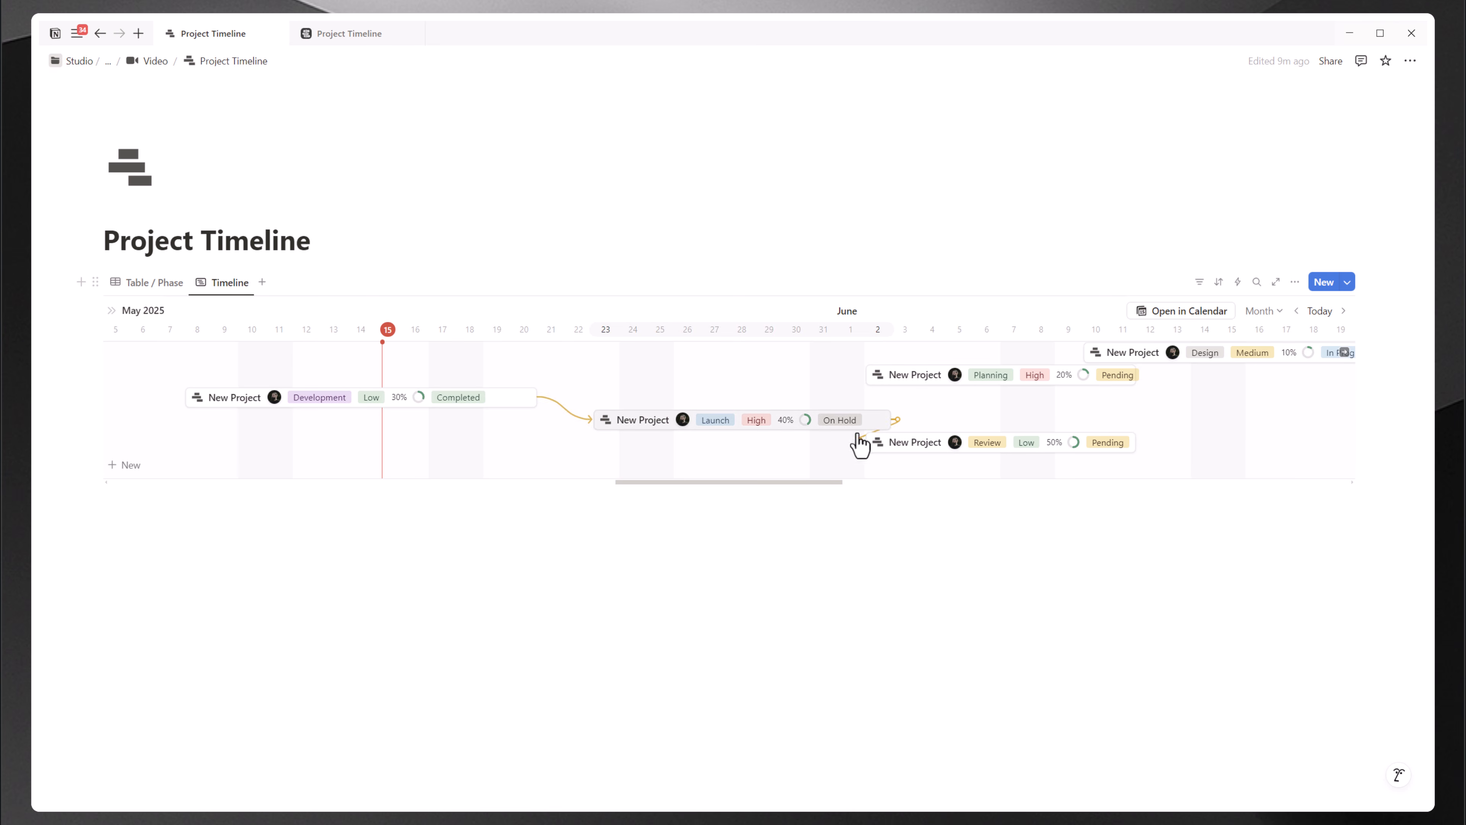
Step: Draw a dependency from Review to Planning, moving the Review bar to June 5 through June 14 and Planning to June 7 through June 16
left_click_drag(918, 449, 1002, 449)
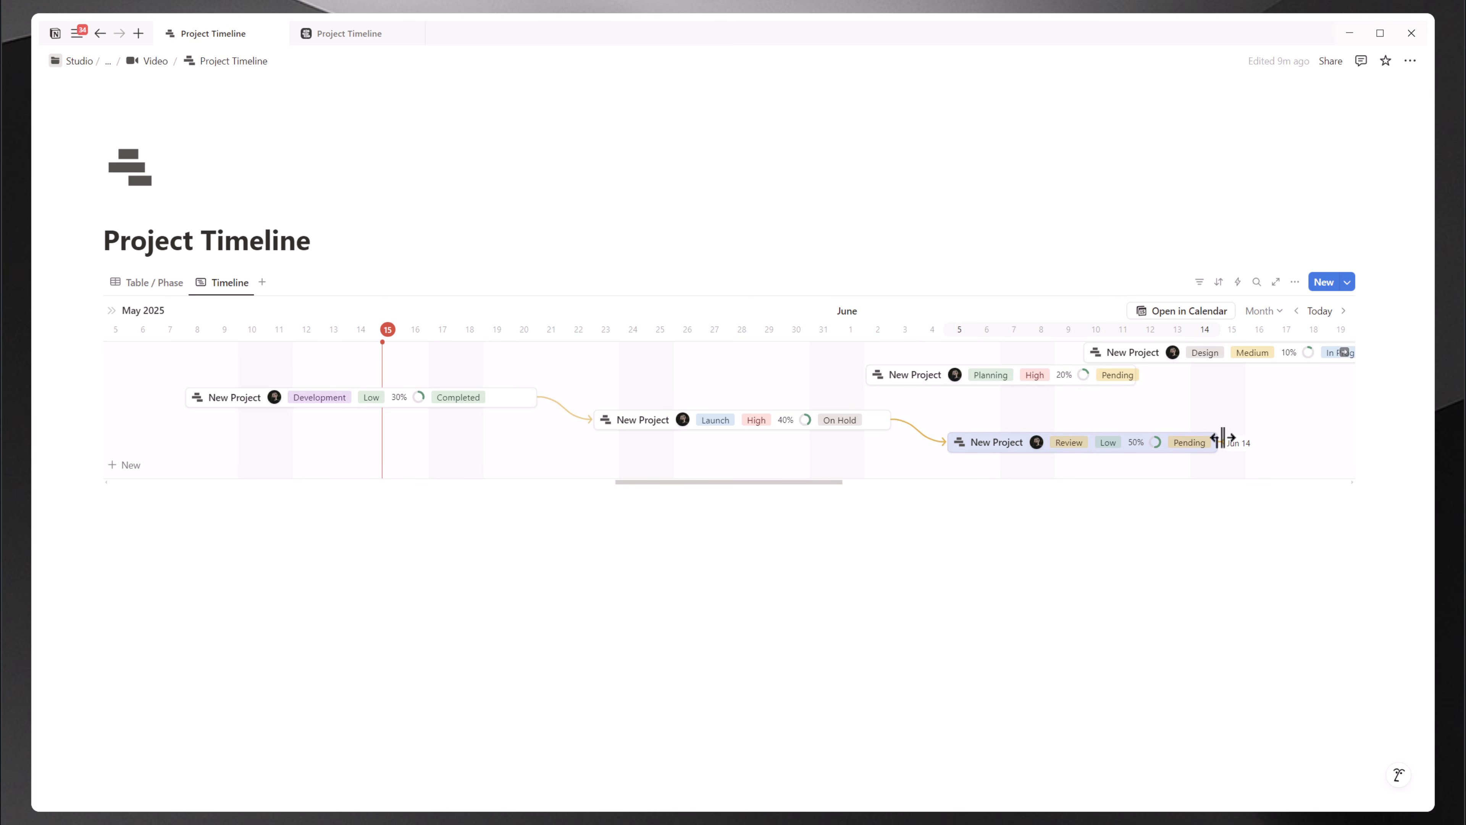
left_click_drag(1163, 395, 1140, 376)
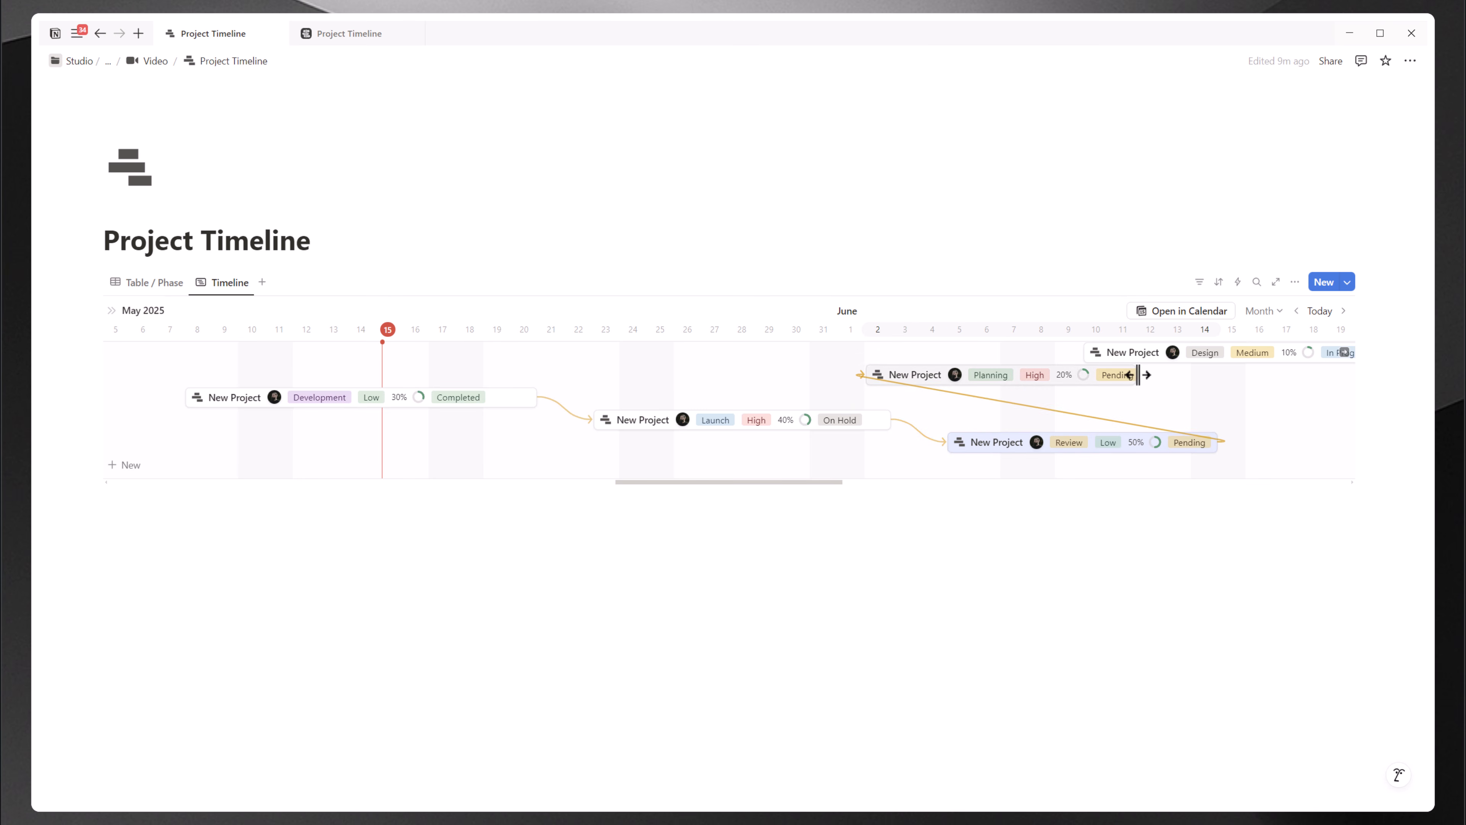
left_click_drag(963, 385, 1057, 399)
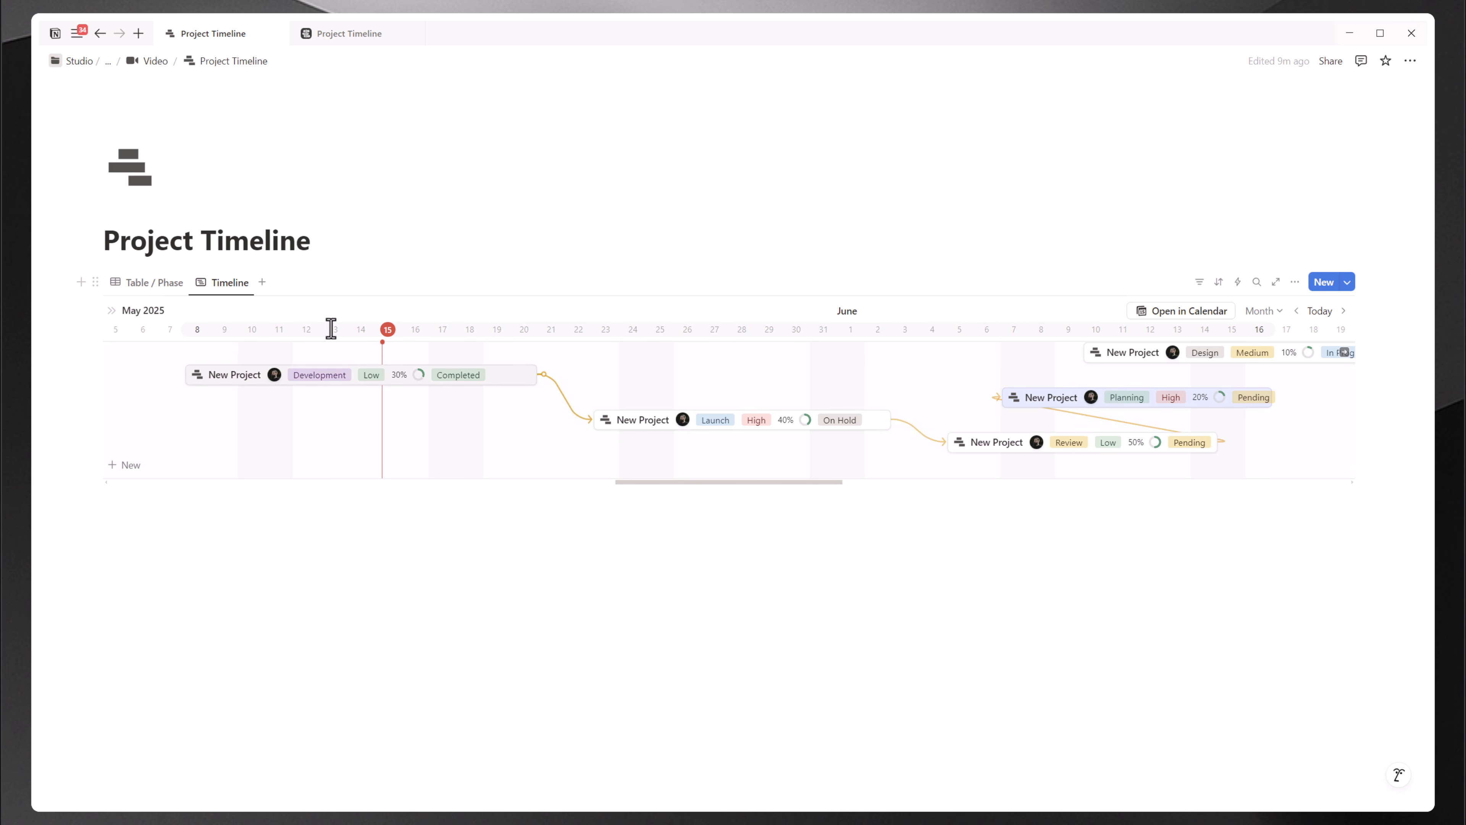
Step: Show the table of project names beside the Timeline and jump from the July dates back to the Review project's bar
left_click(111, 312)
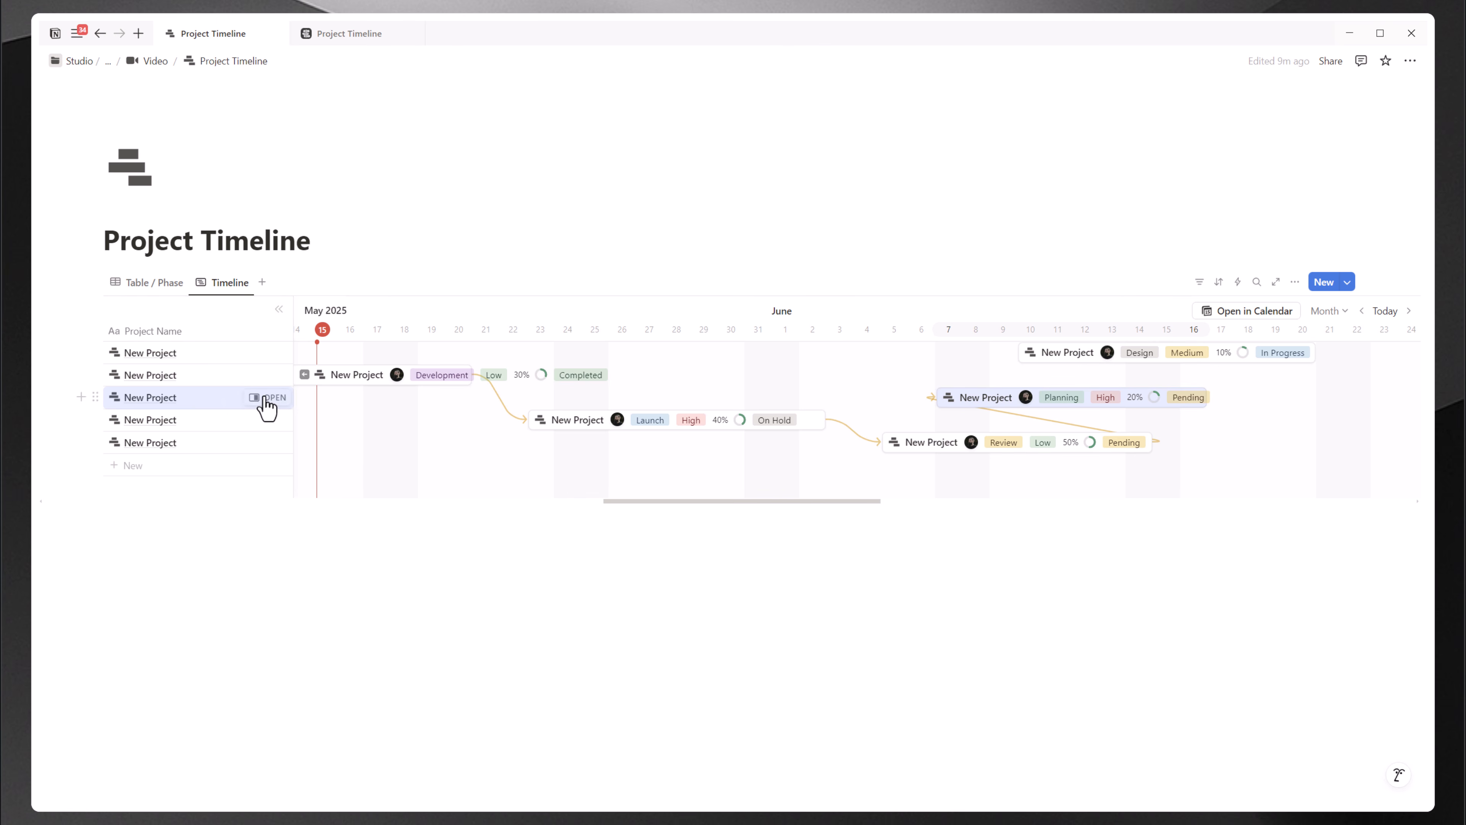
scroll(289, 422, "right", 4)
scroll(311, 431, "right", 15)
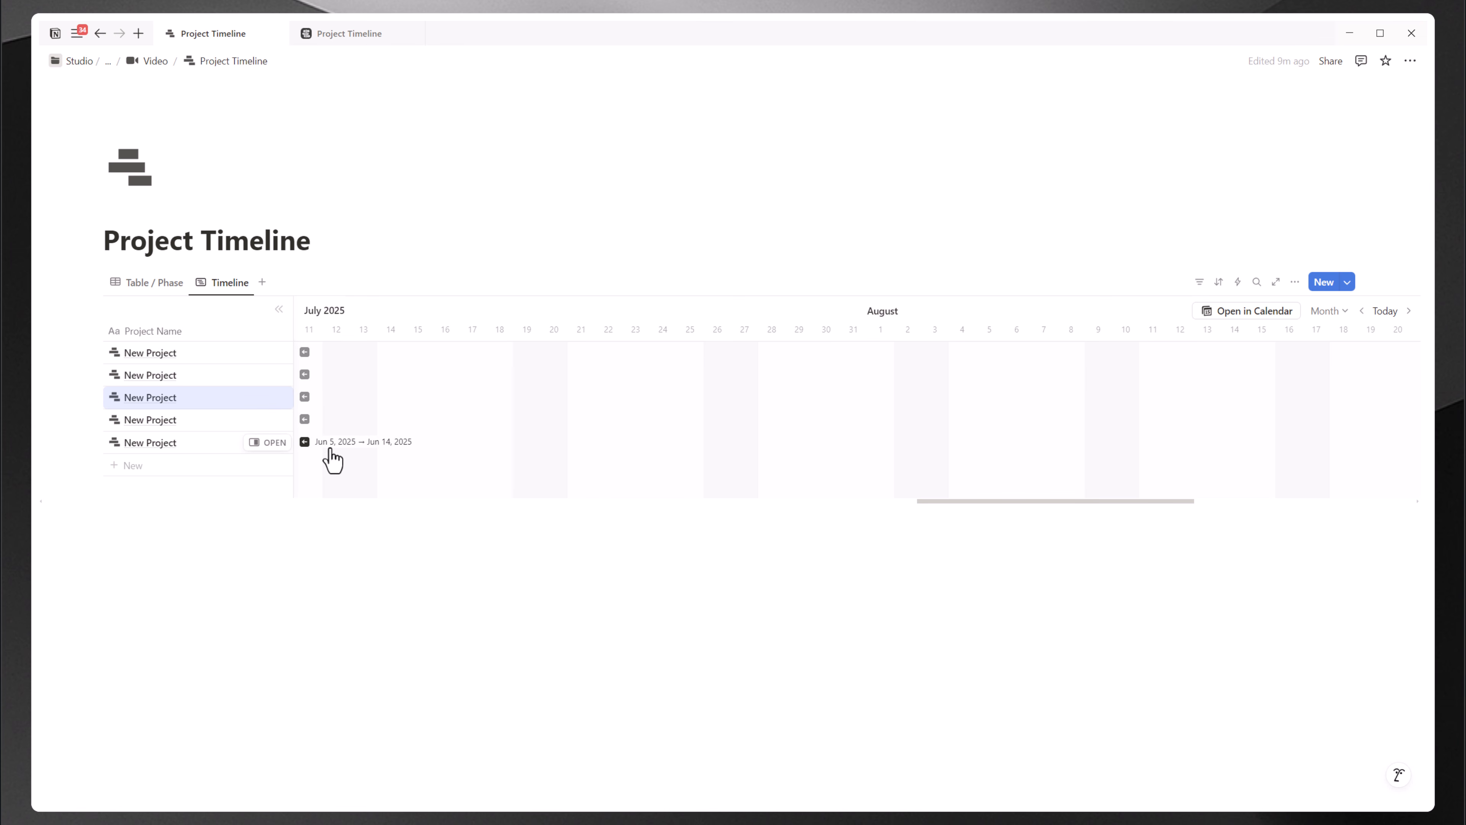
left_click(330, 445)
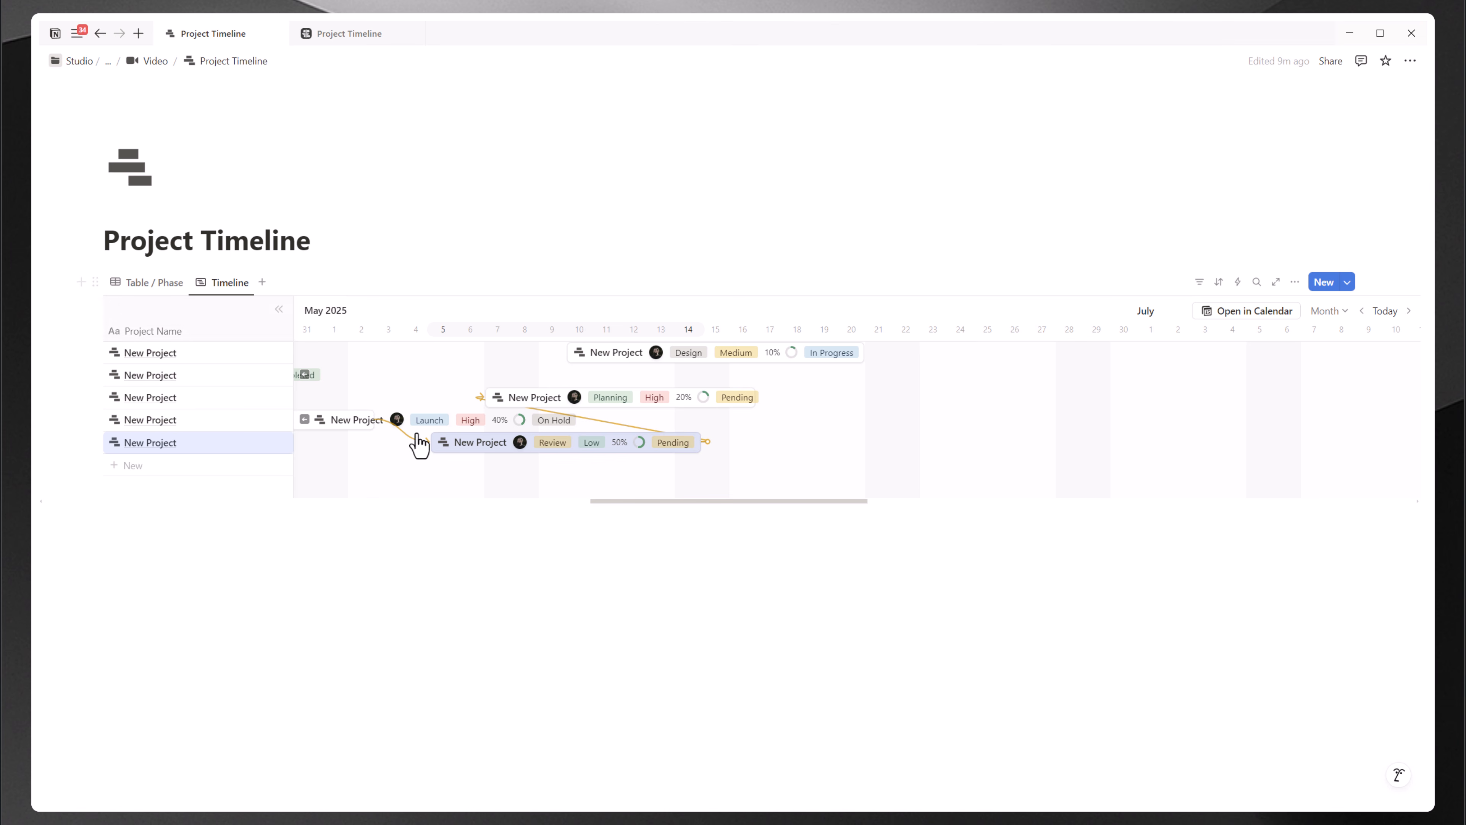
left_click(1295, 282)
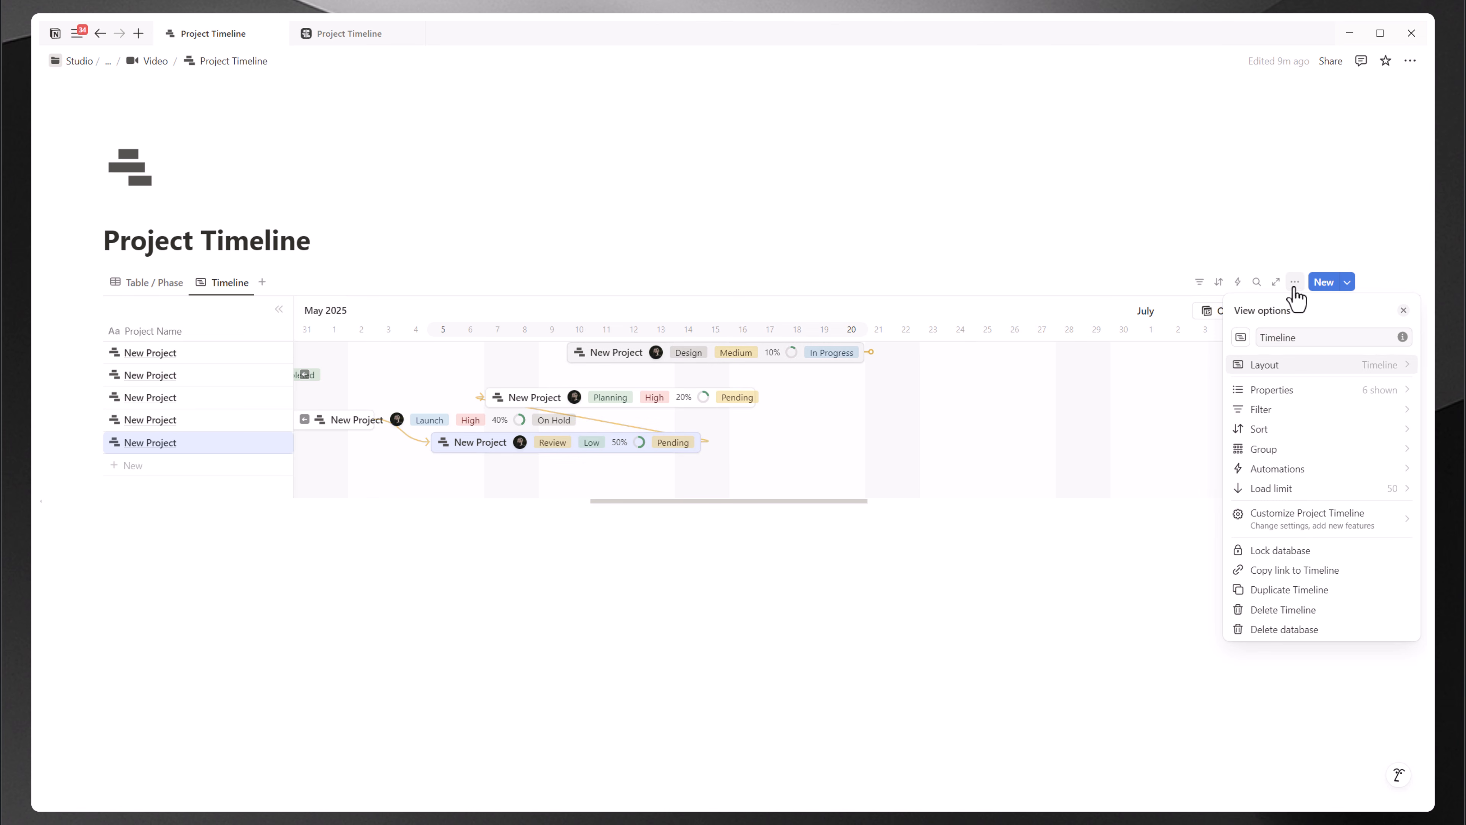
left_click(1291, 368)
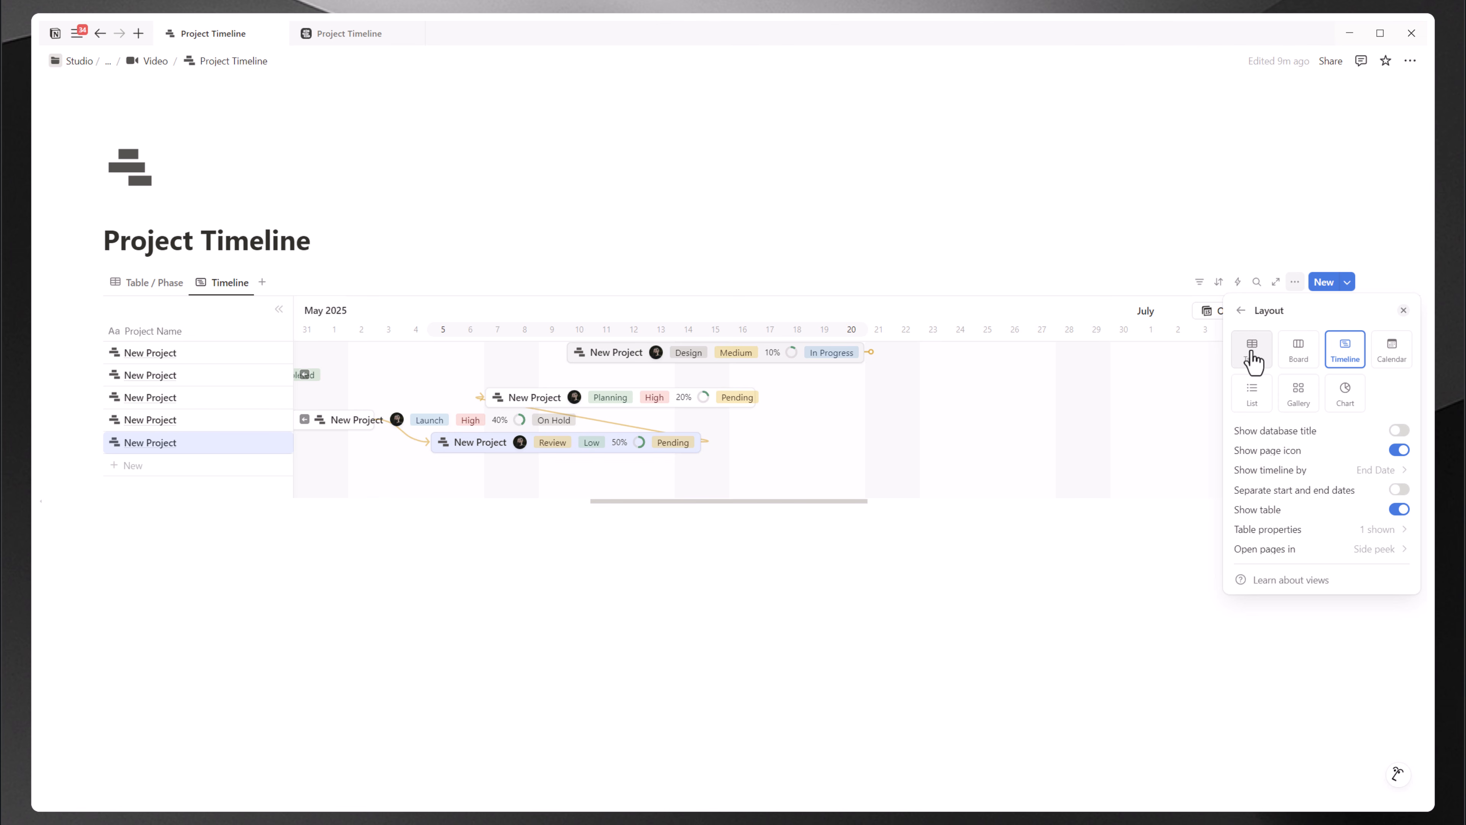
left_click(987, 248)
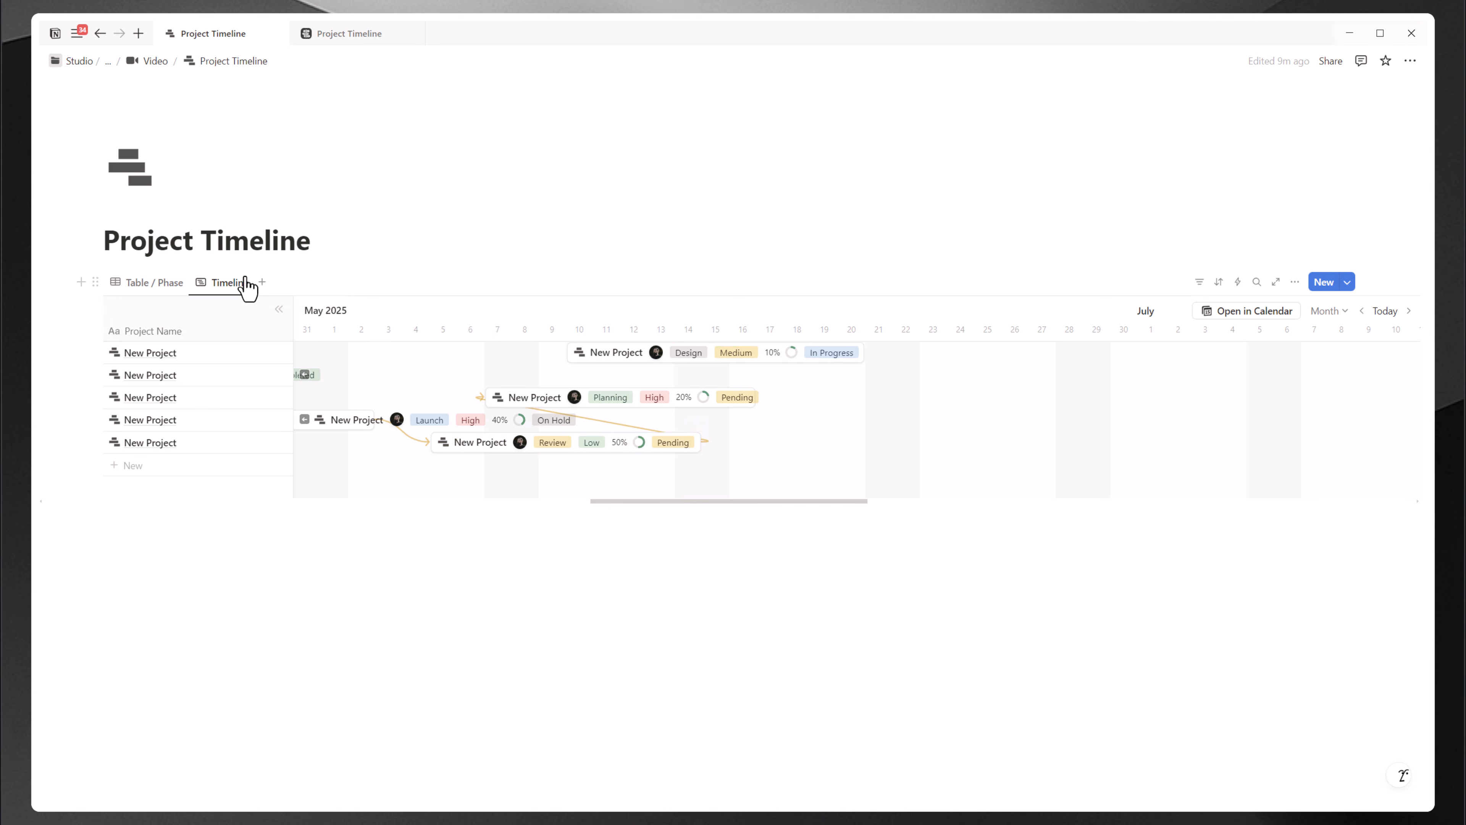
Step: Check the Board / Status view in the finished Project Timeline template and duplicate the Table / Phase view in the new database
left_click(349, 44)
left_click(296, 430)
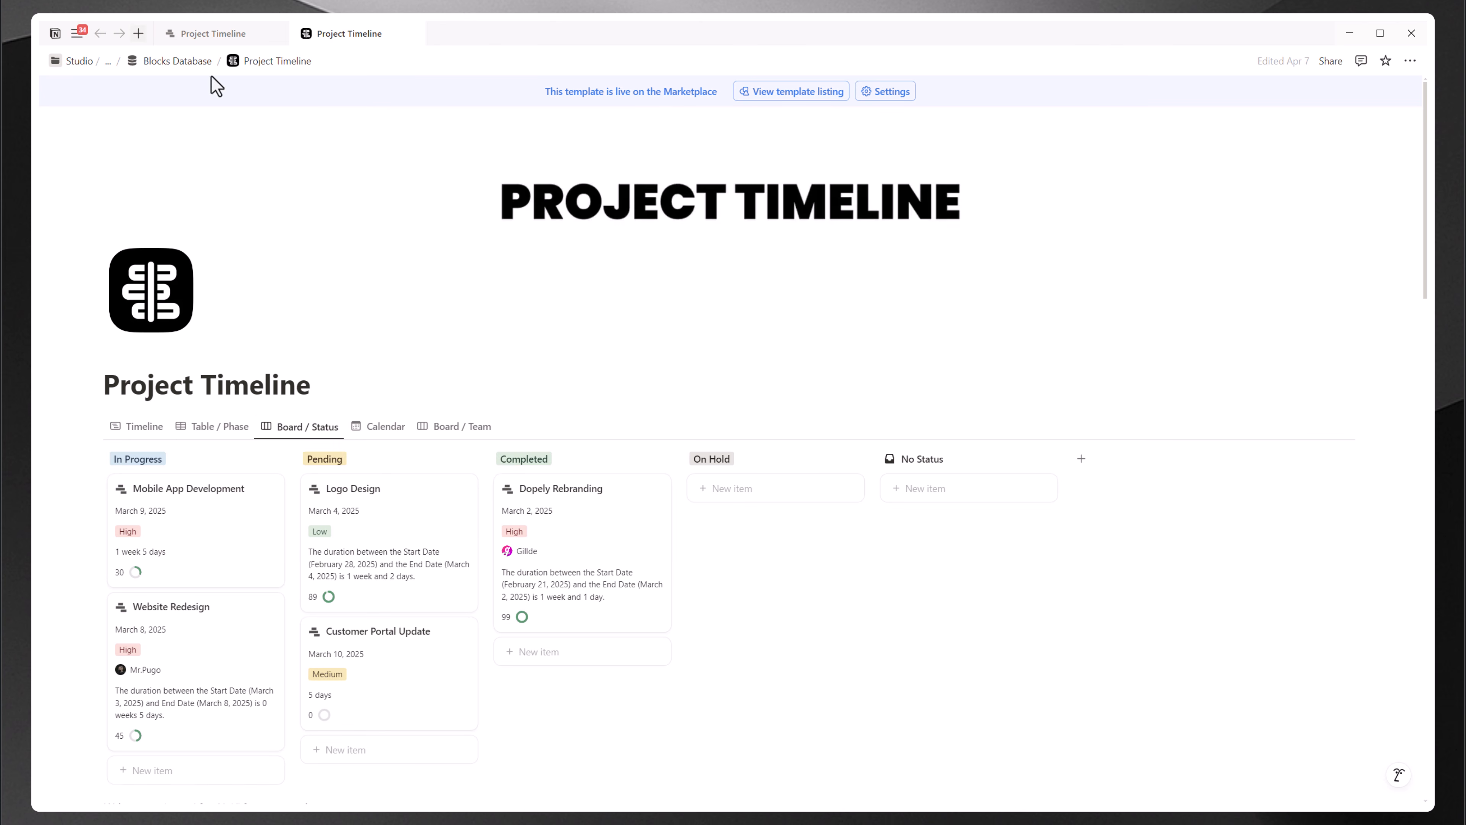
left_click(207, 35)
left_click(166, 283)
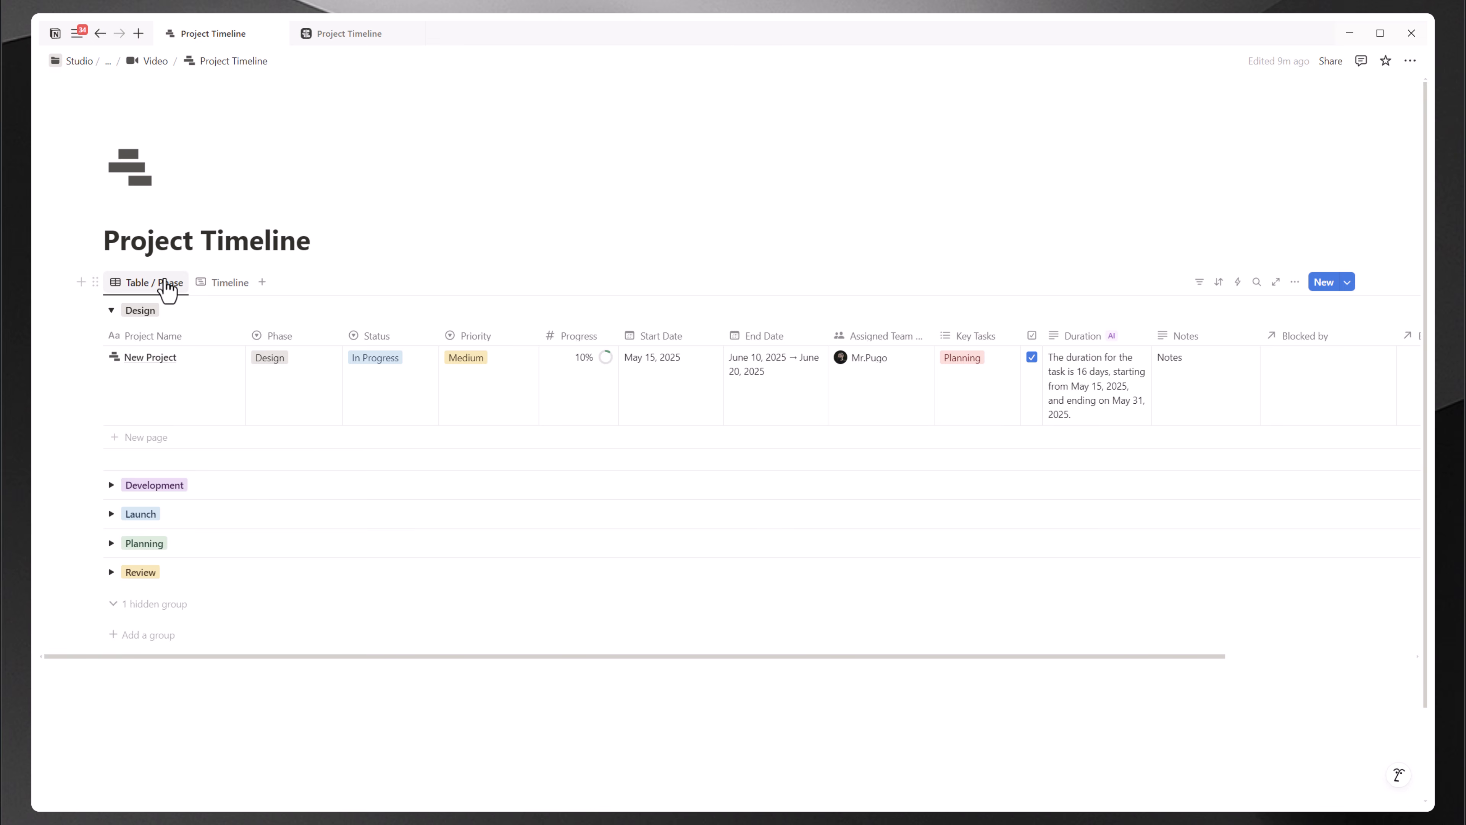
left_click(165, 285)
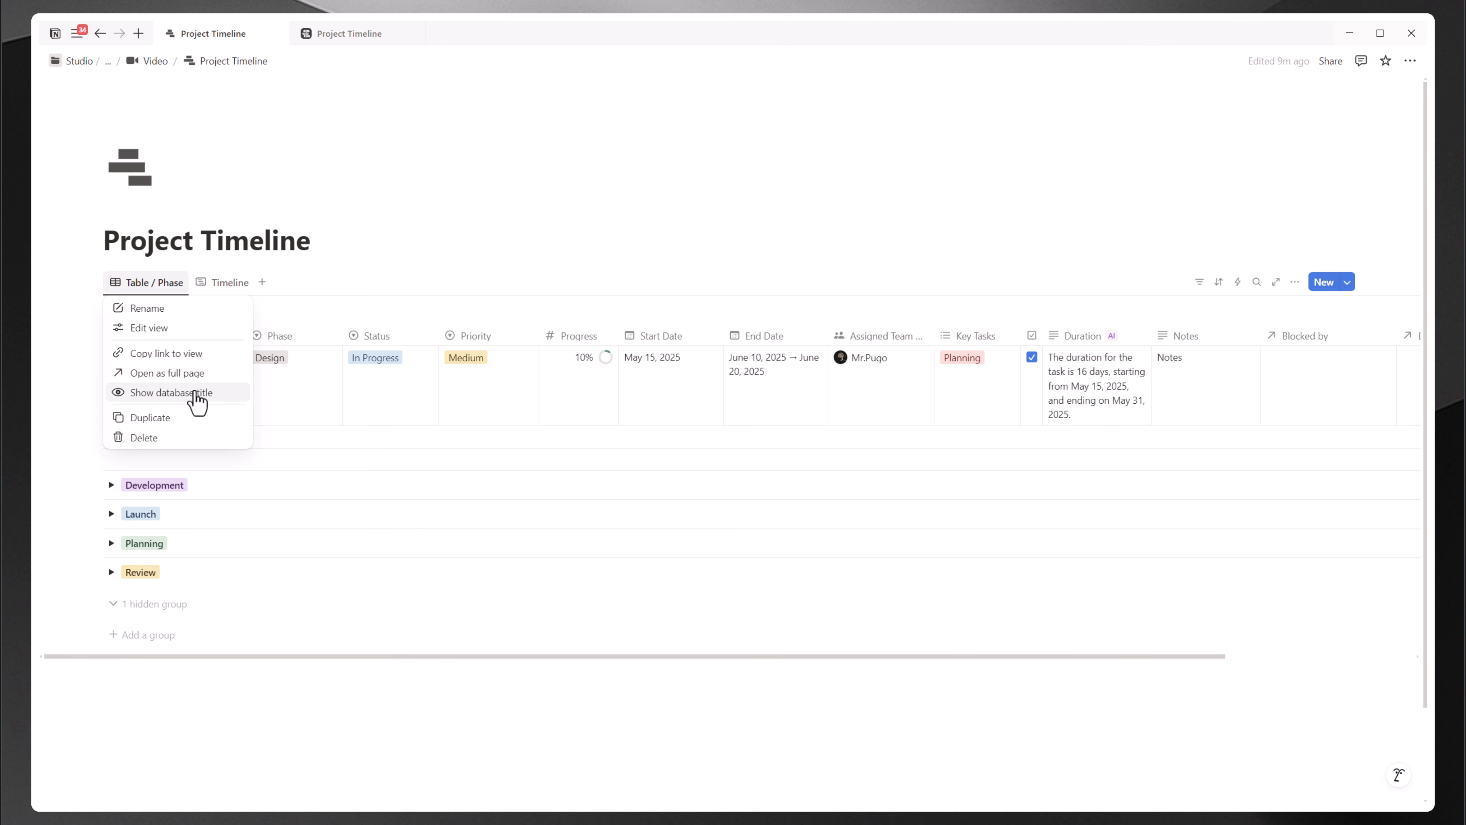
left_click(191, 424)
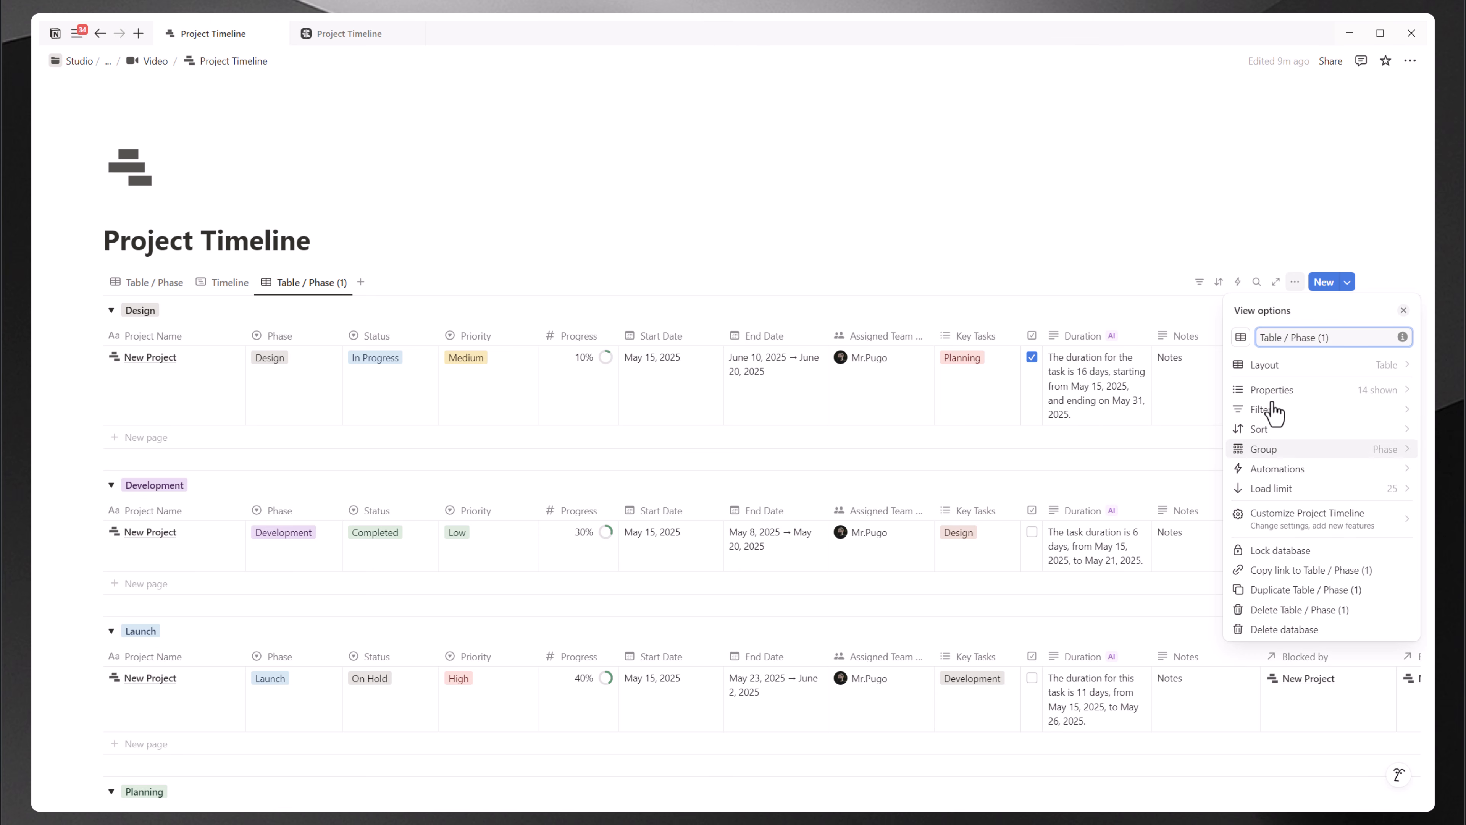
Step: Change the duplicated view's layout to Board, trying Color columns and leaving it off
left_click(1290, 367)
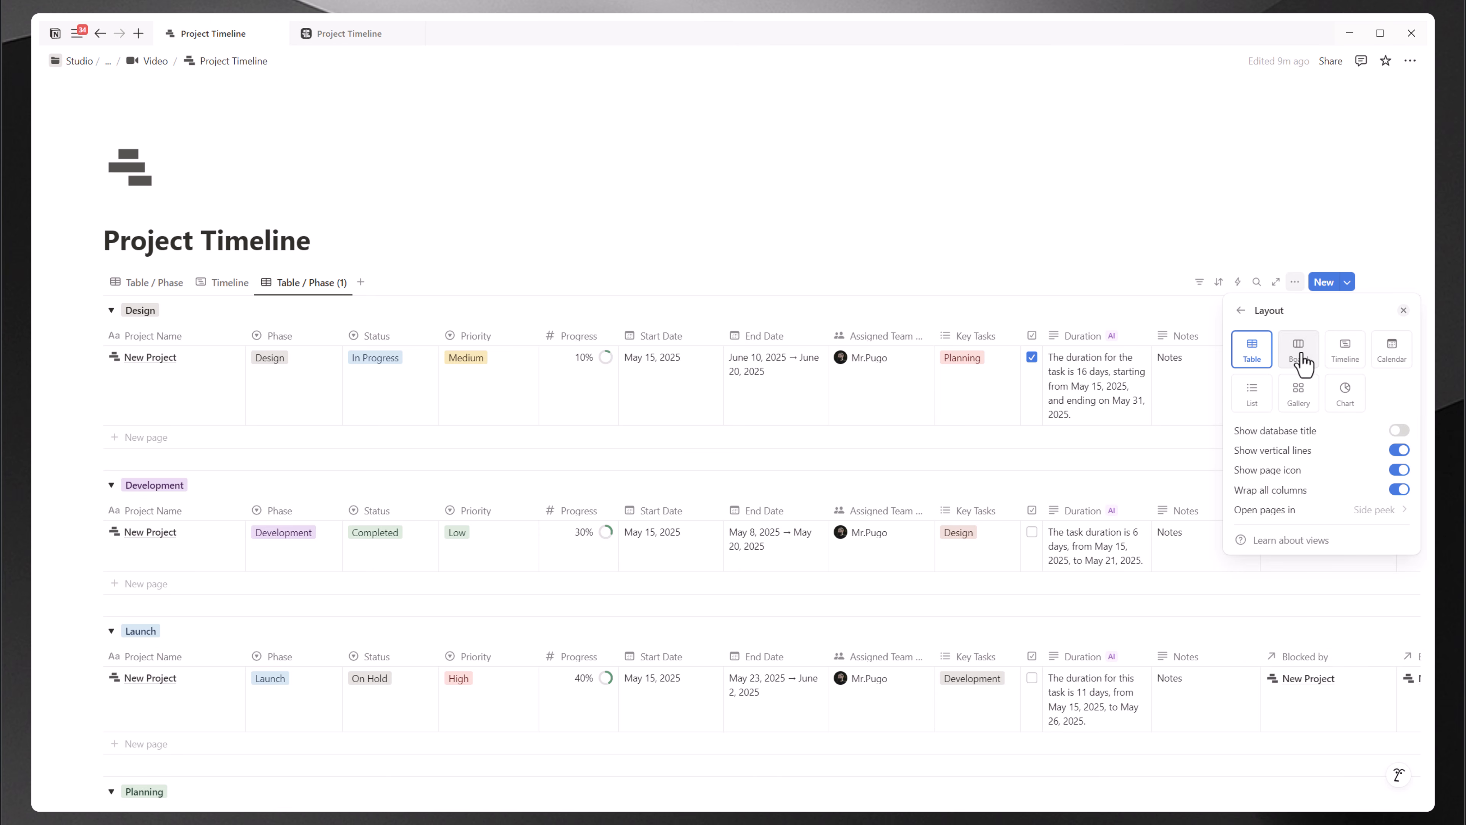
left_click(1300, 362)
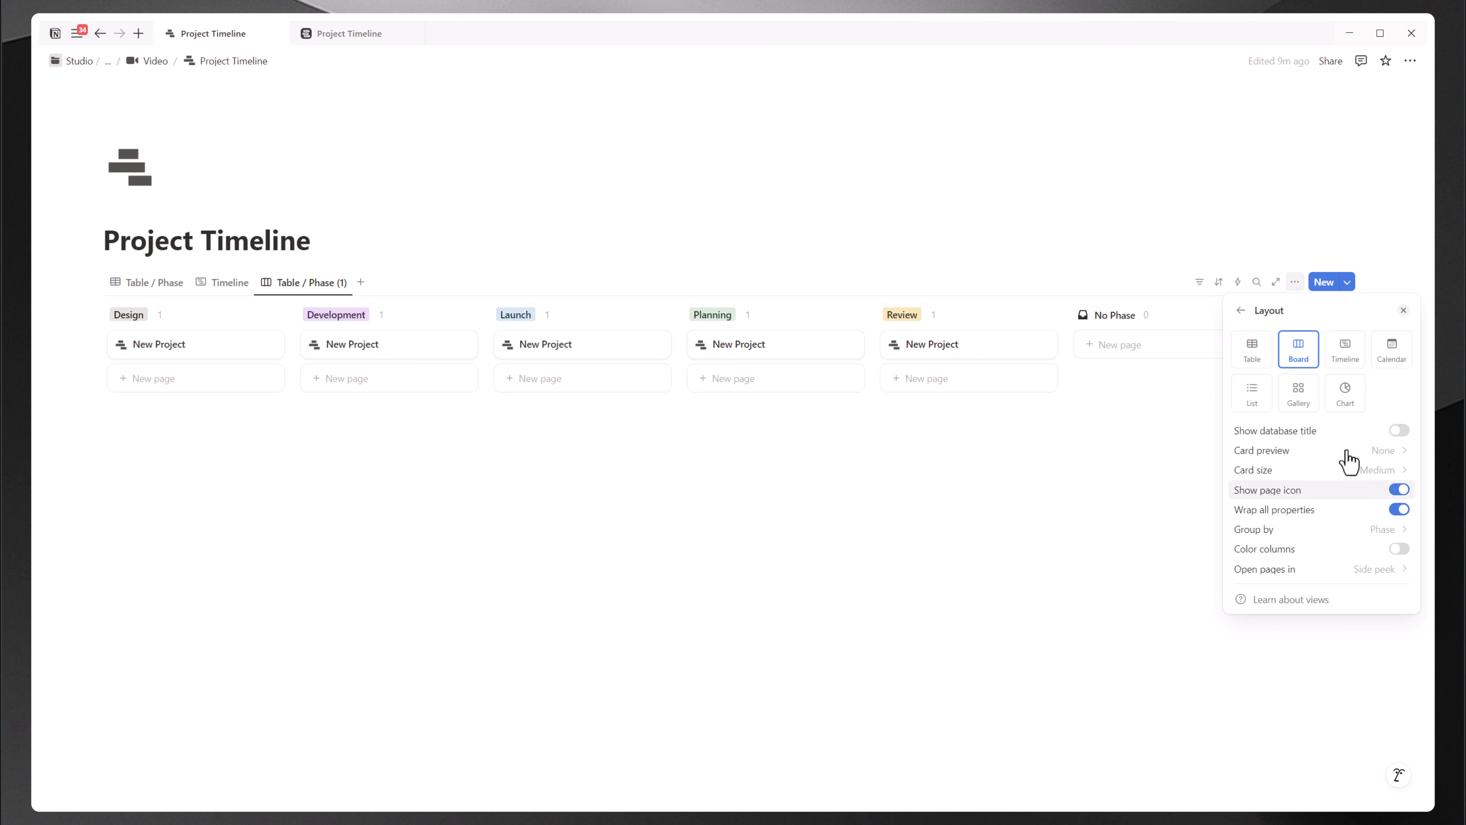
left_click(1287, 555)
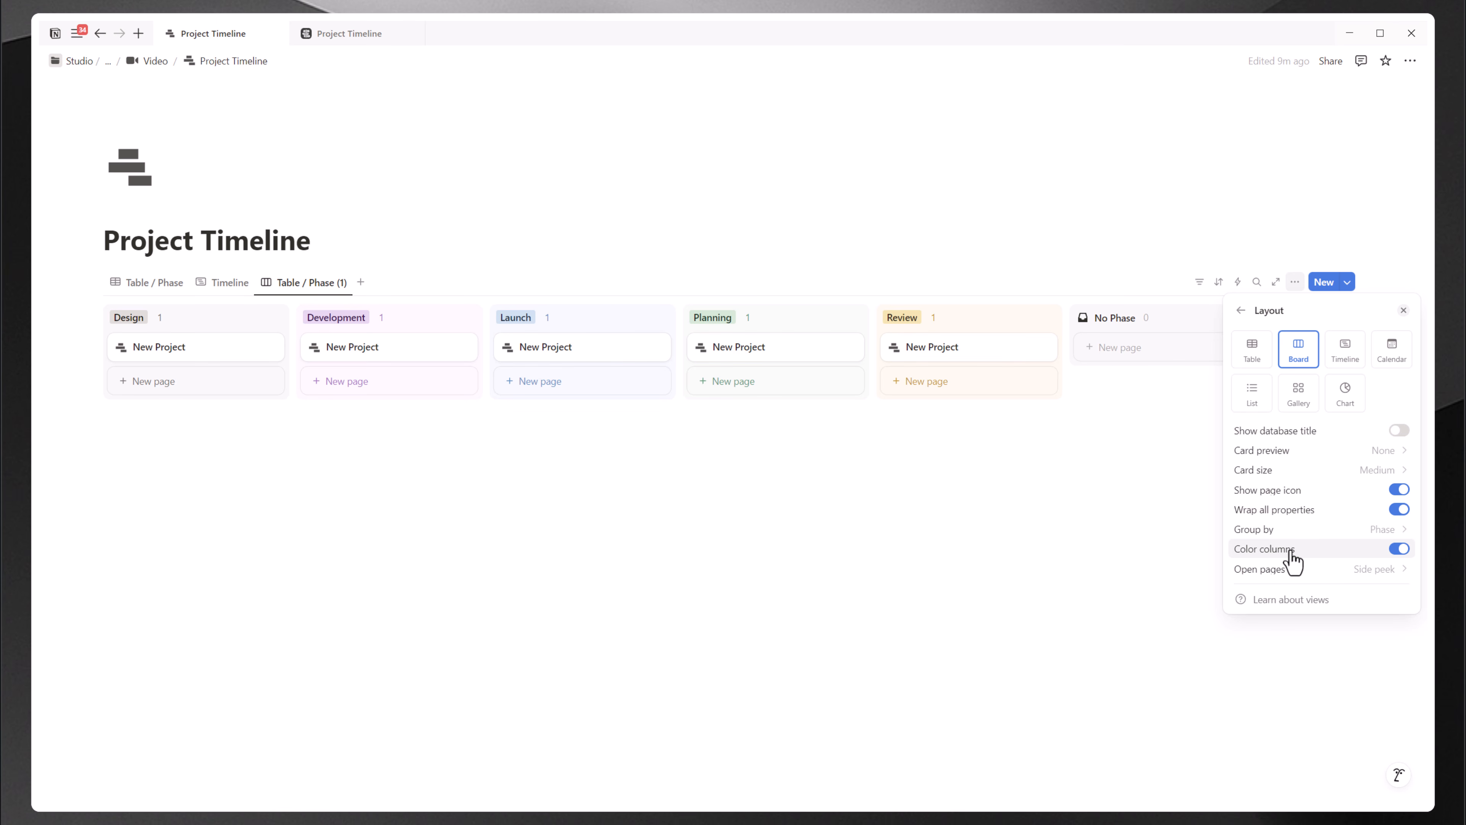
left_click(1293, 558)
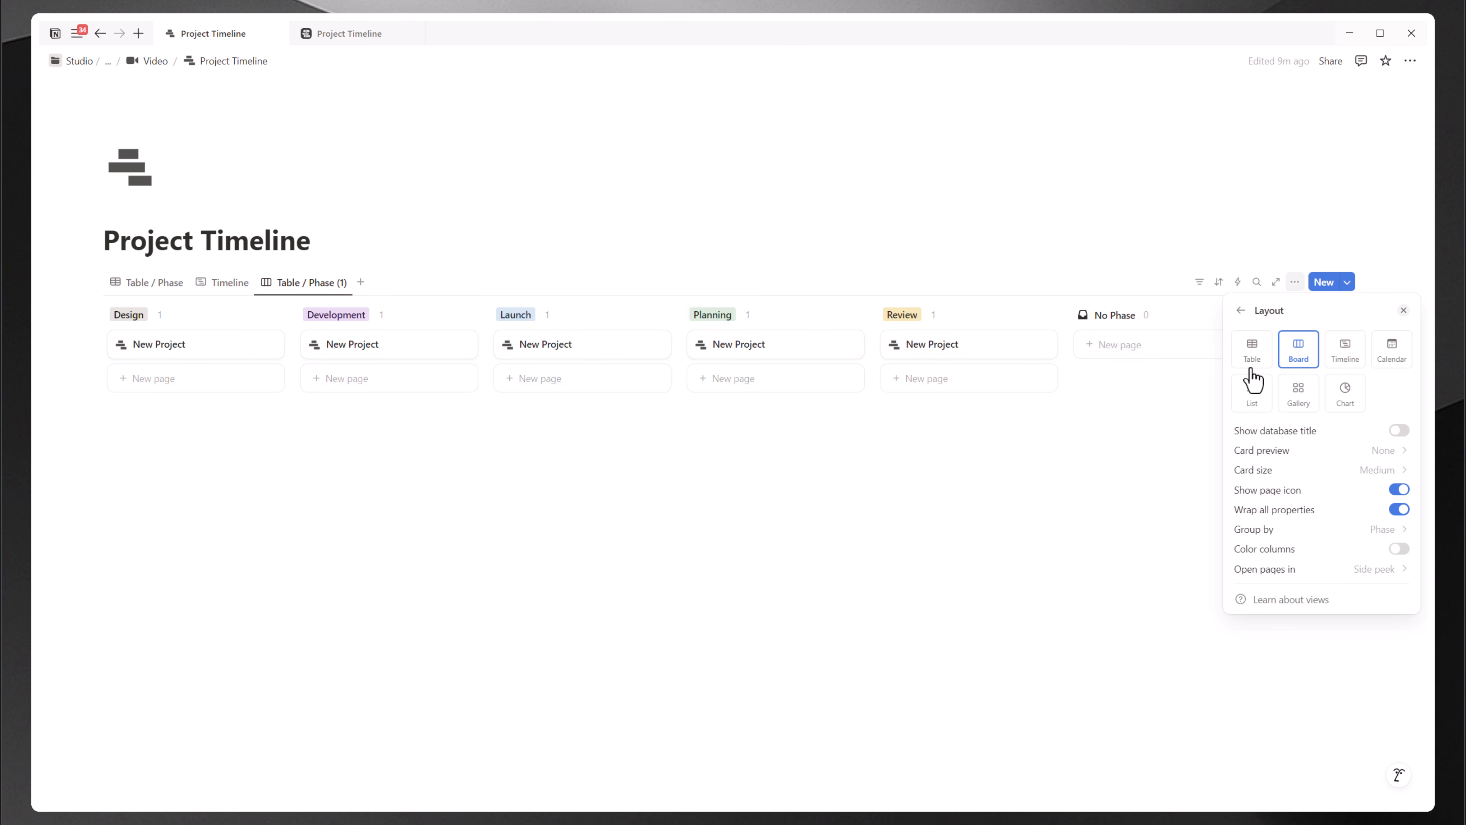
Step: Rename the duplicated board view as Board / Status
left_click(1241, 312)
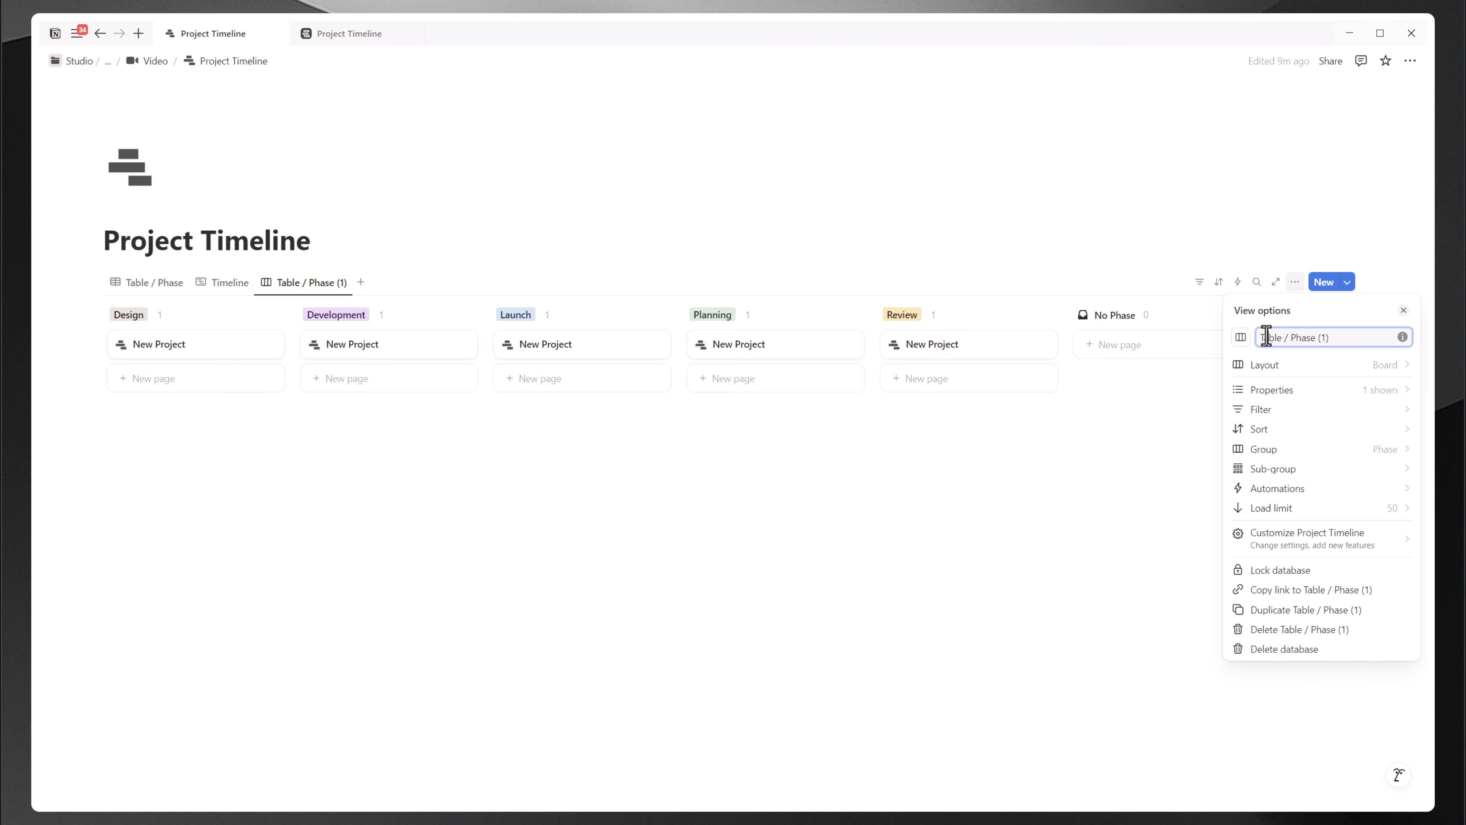
type("Boa")
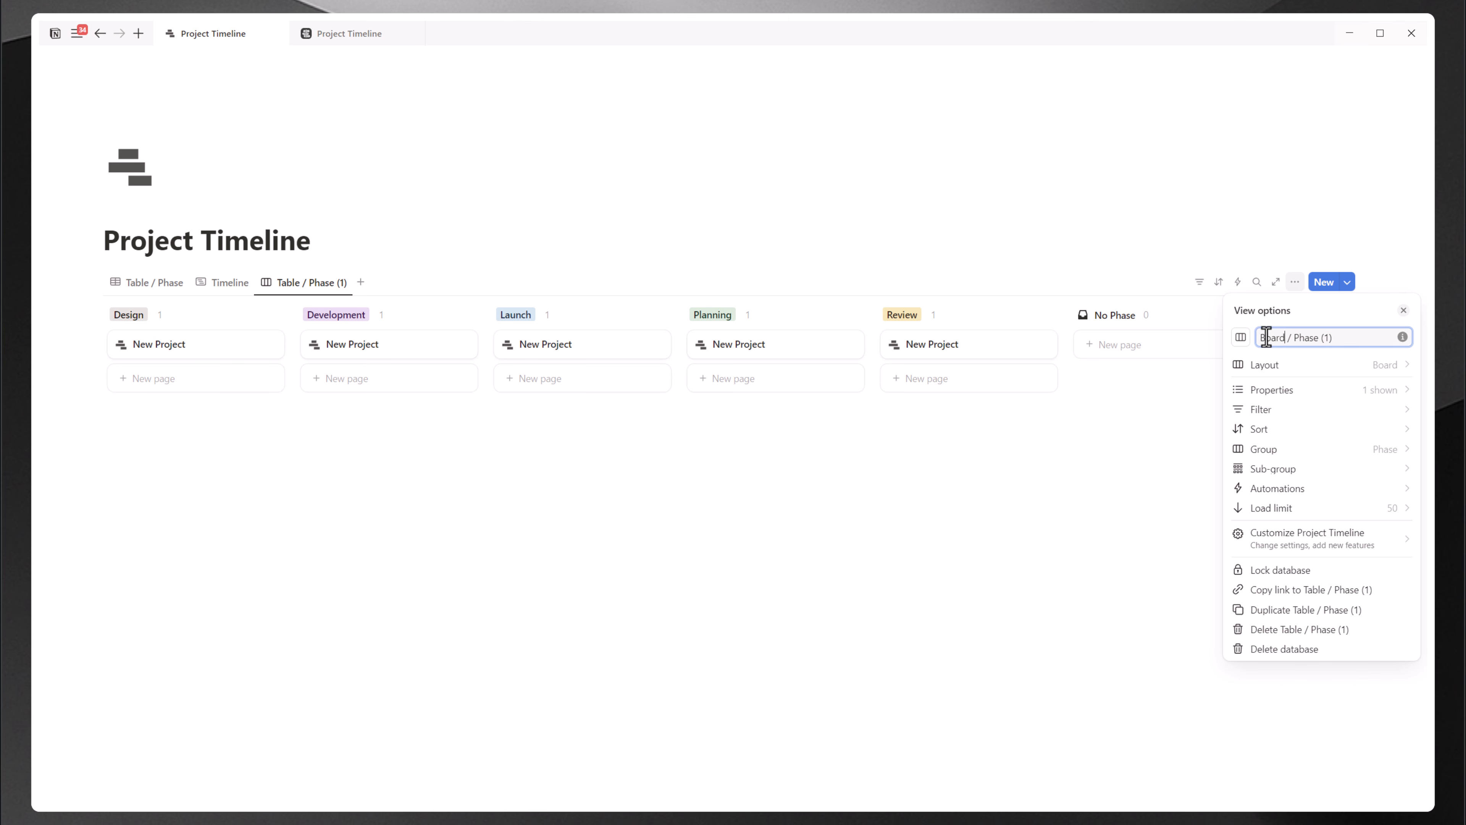
type("rd")
left_click_drag(1296, 338, 1358, 341)
key("BackSpace")
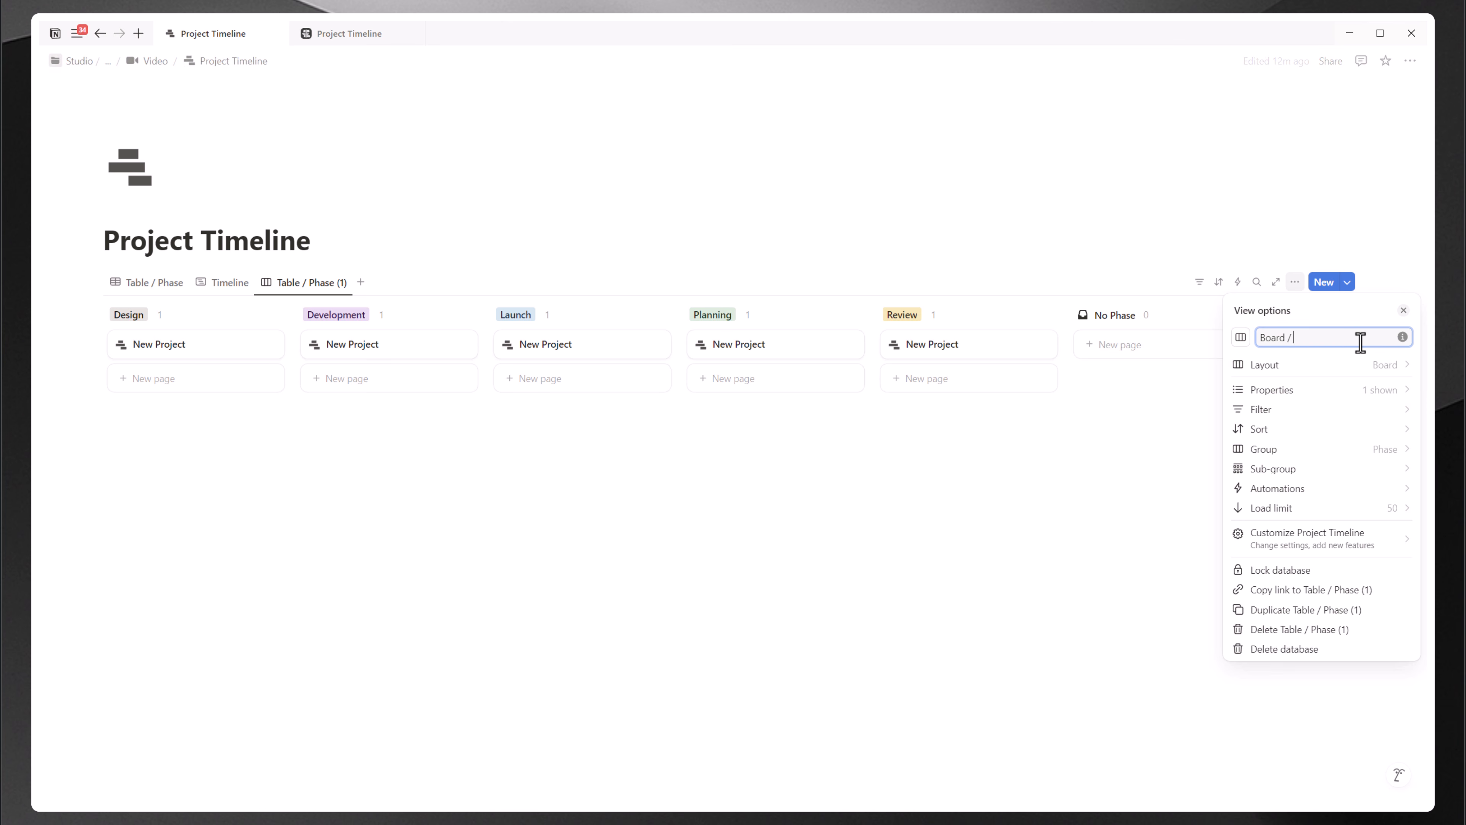
type("Status")
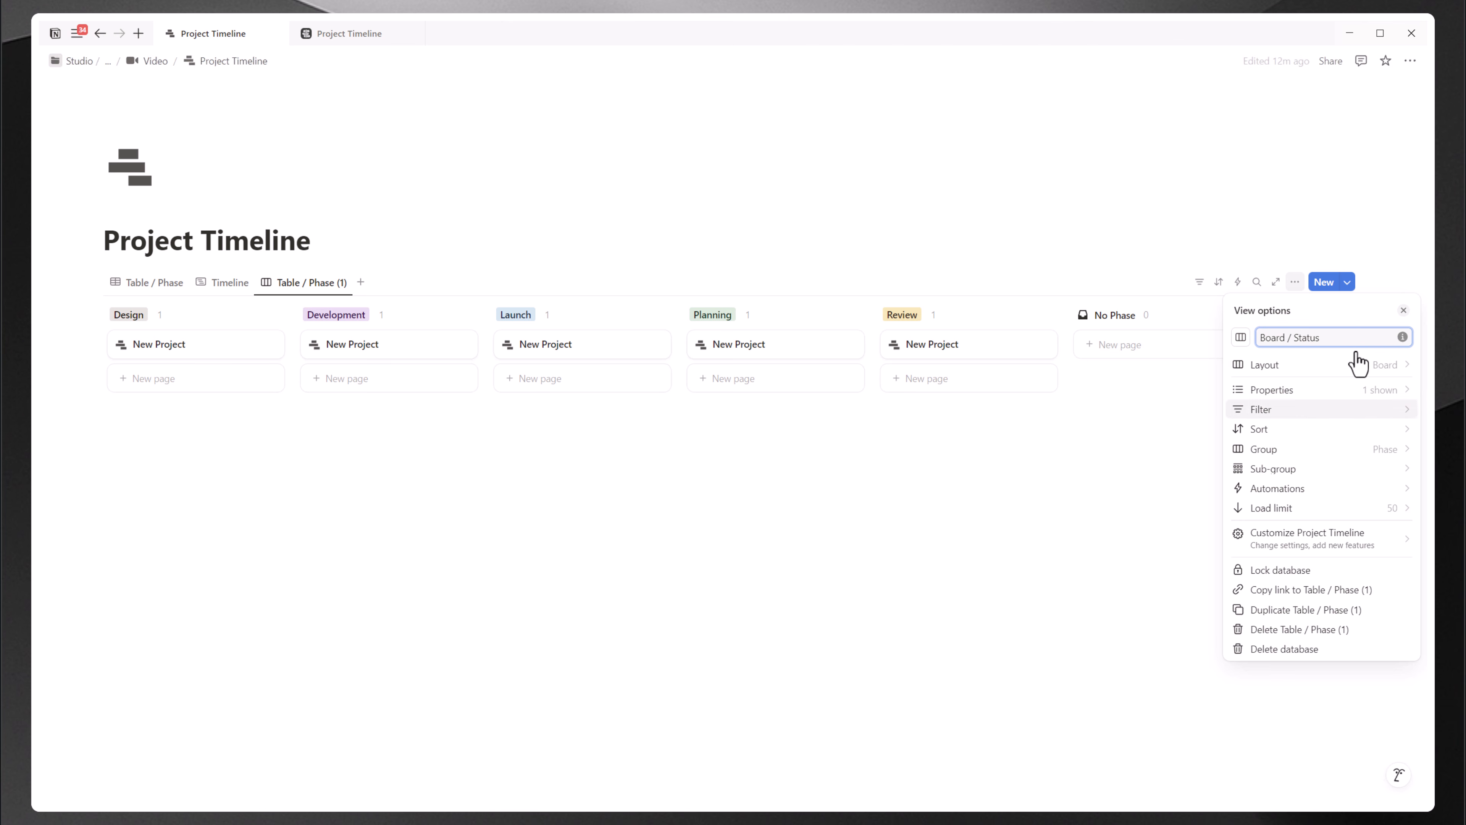
Step: Group the Board / Status view by the Status property
left_click(1300, 456)
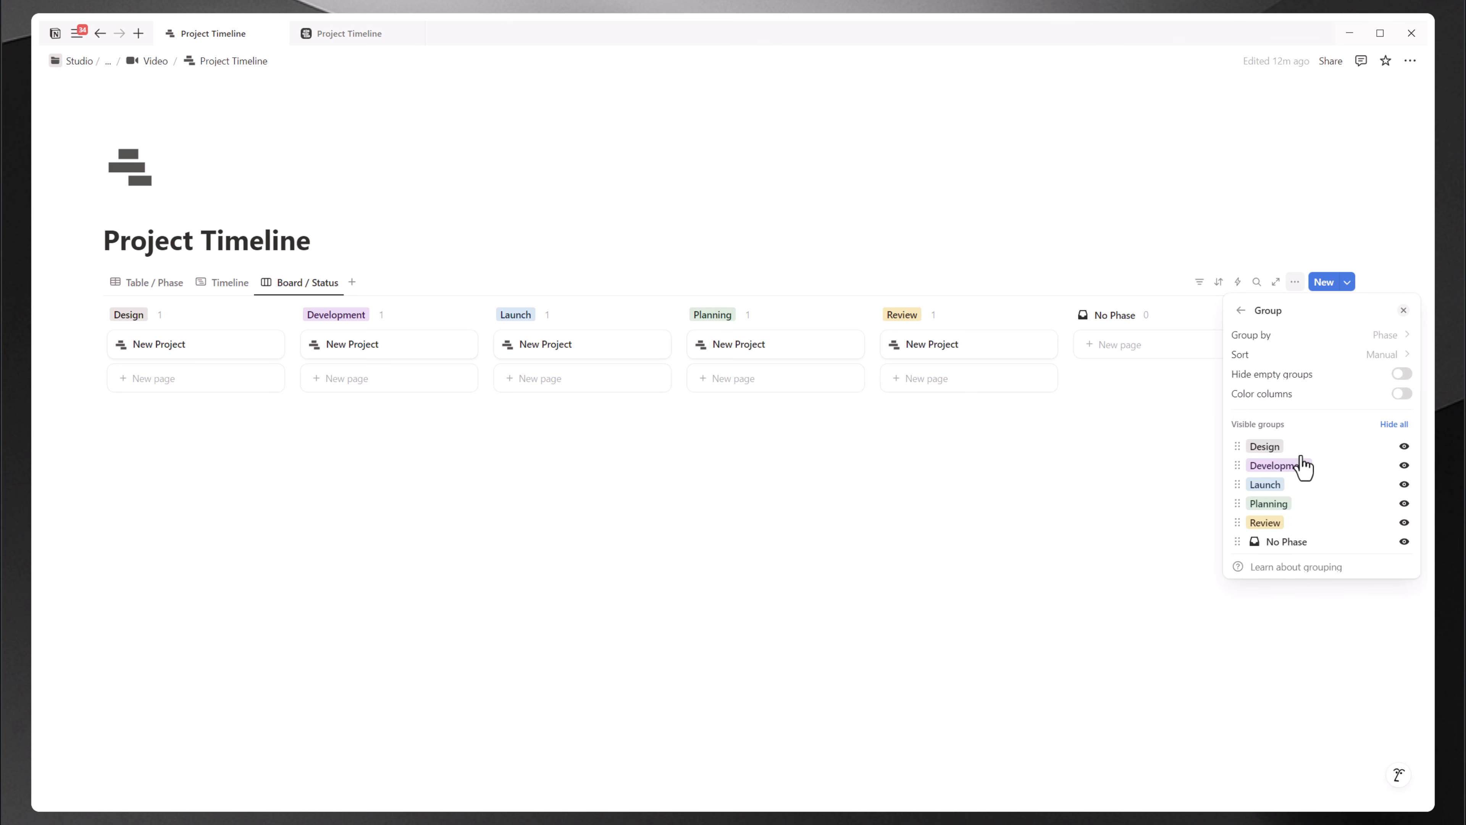
left_click(1369, 336)
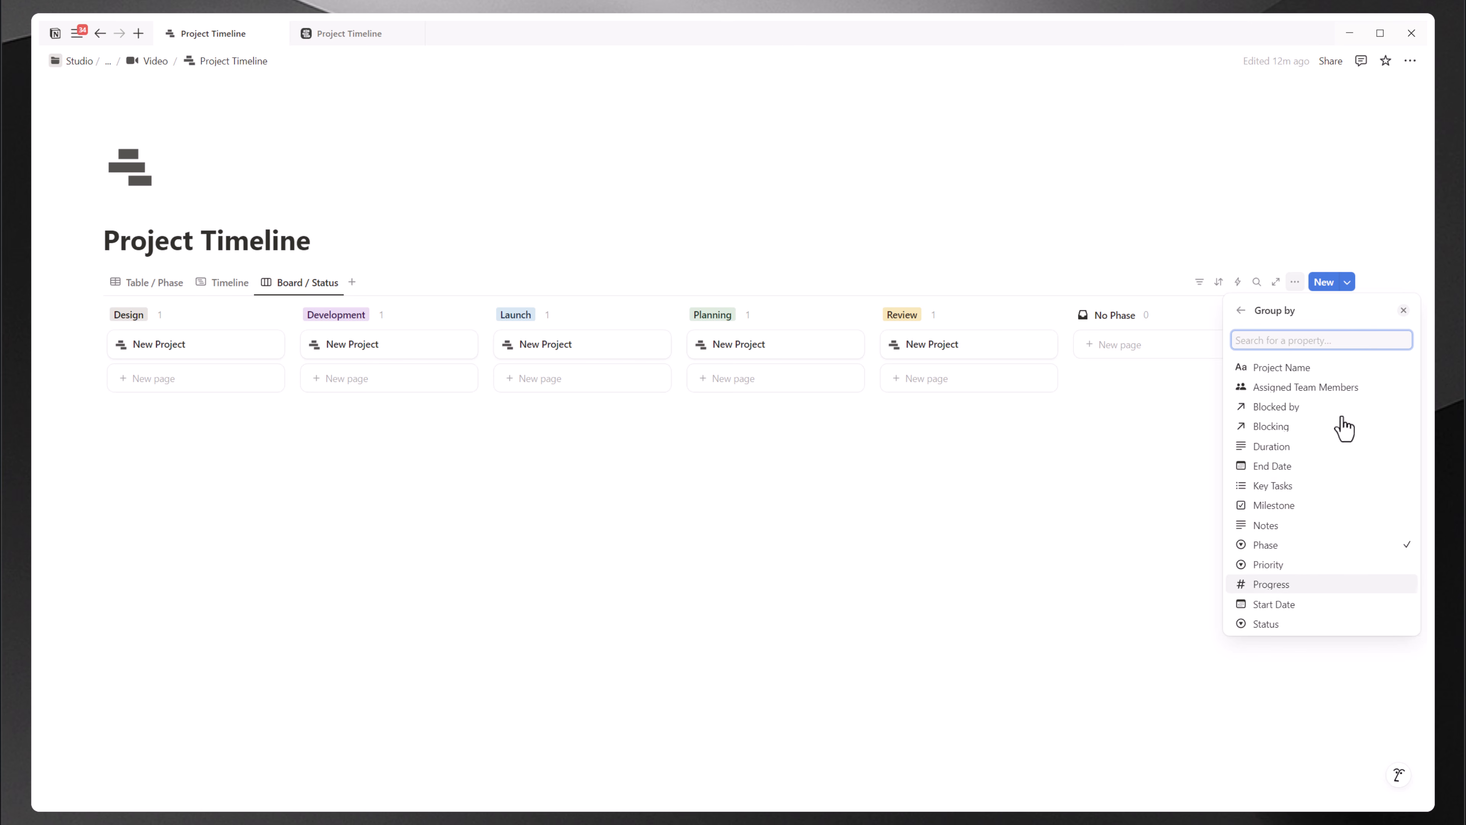
left_click(1270, 624)
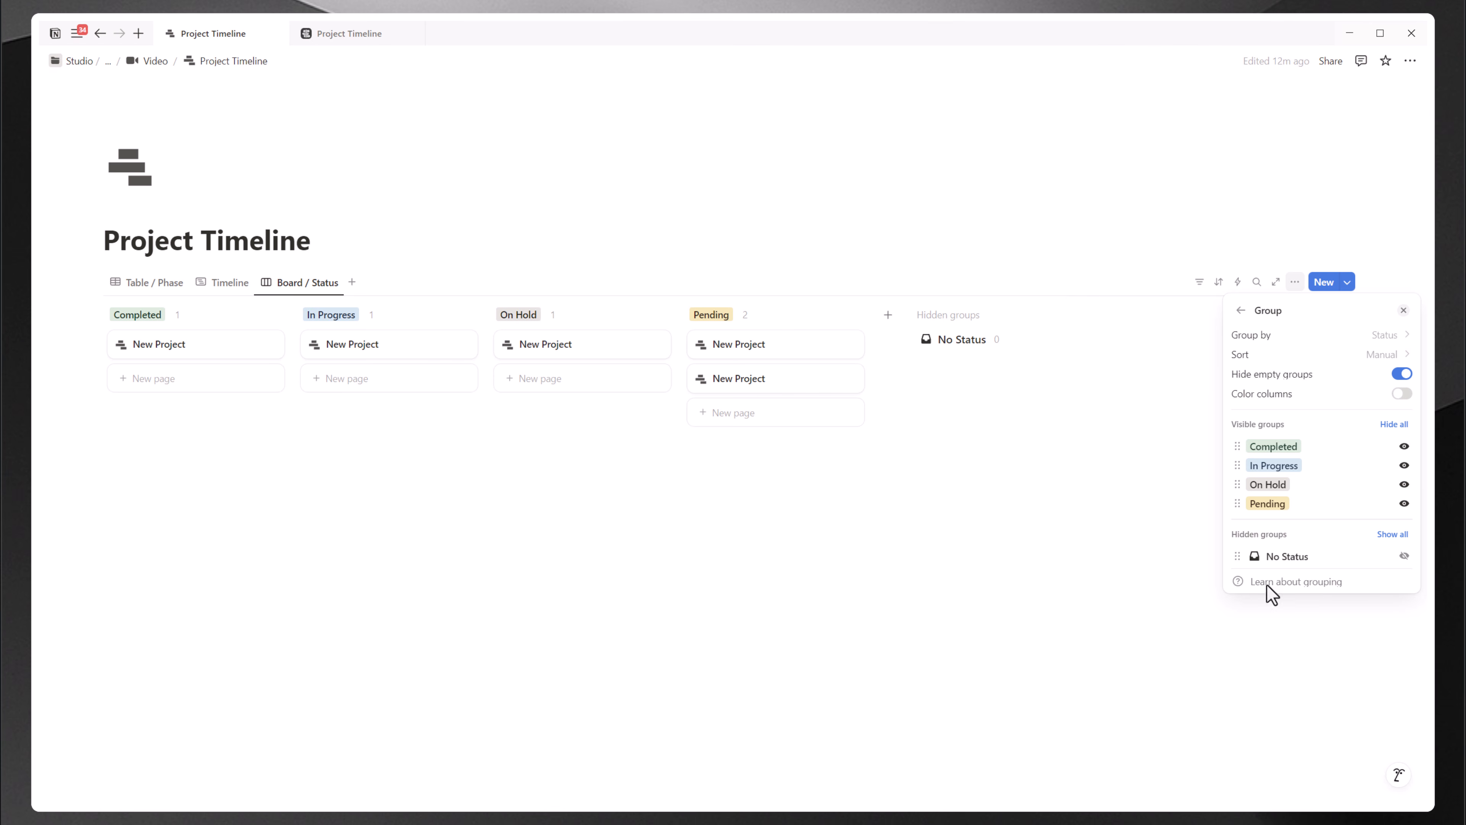
left_click(1241, 310)
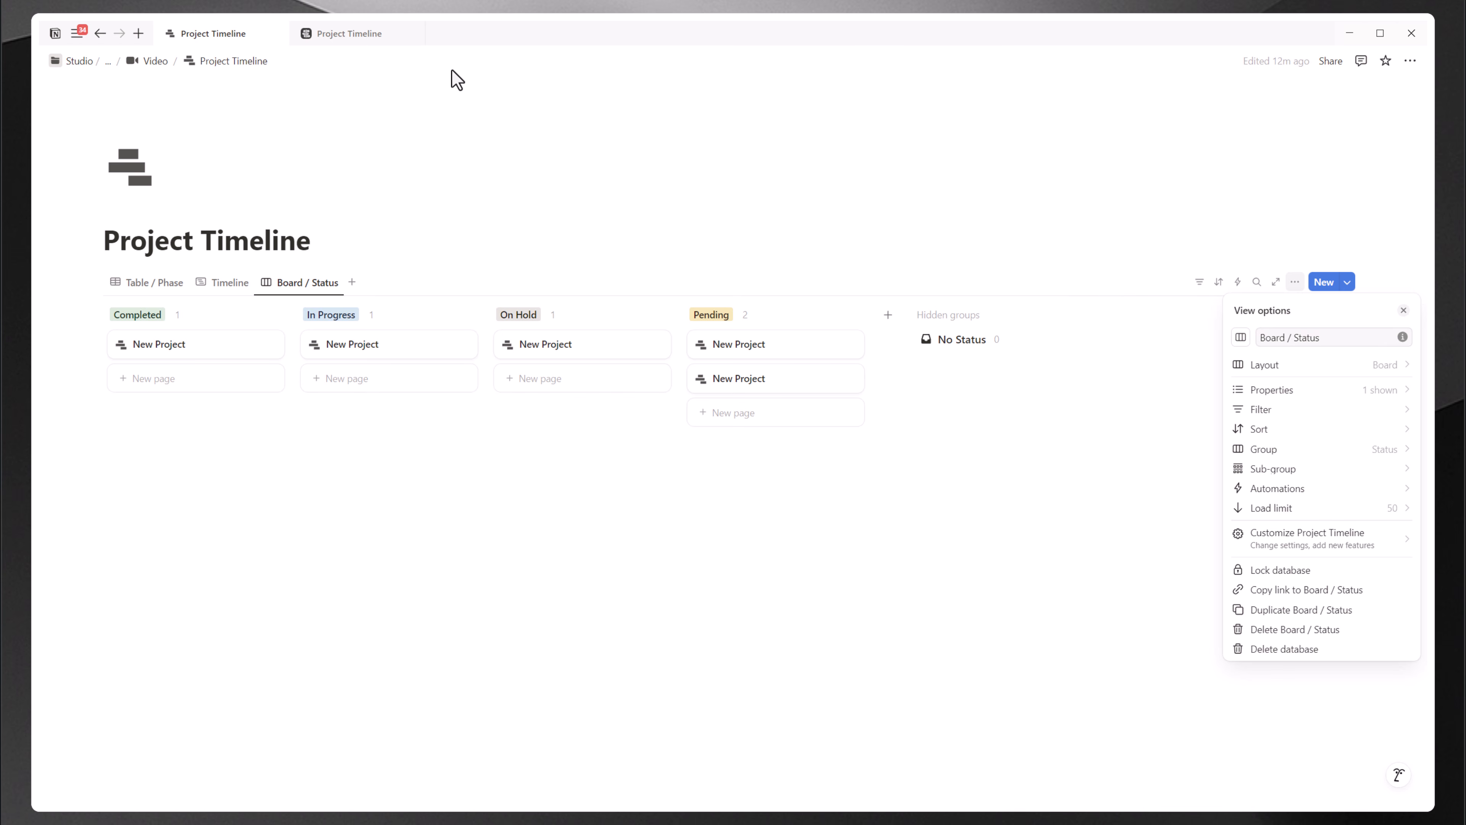
Step: Check the template's cards and show Duration, Priority and Progress, in that order, on the Board / Status cards
left_click(334, 35)
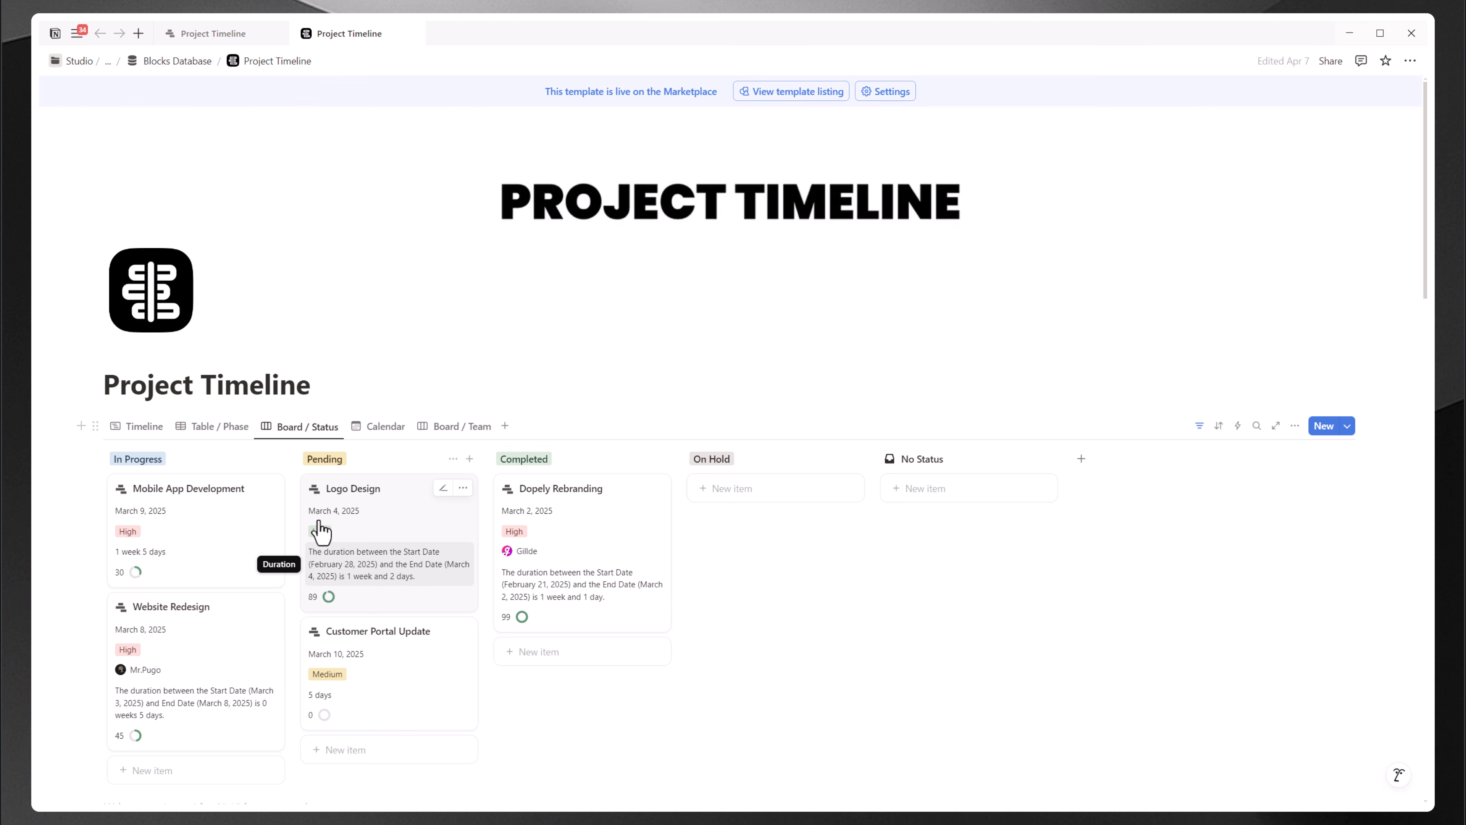
left_click(247, 35)
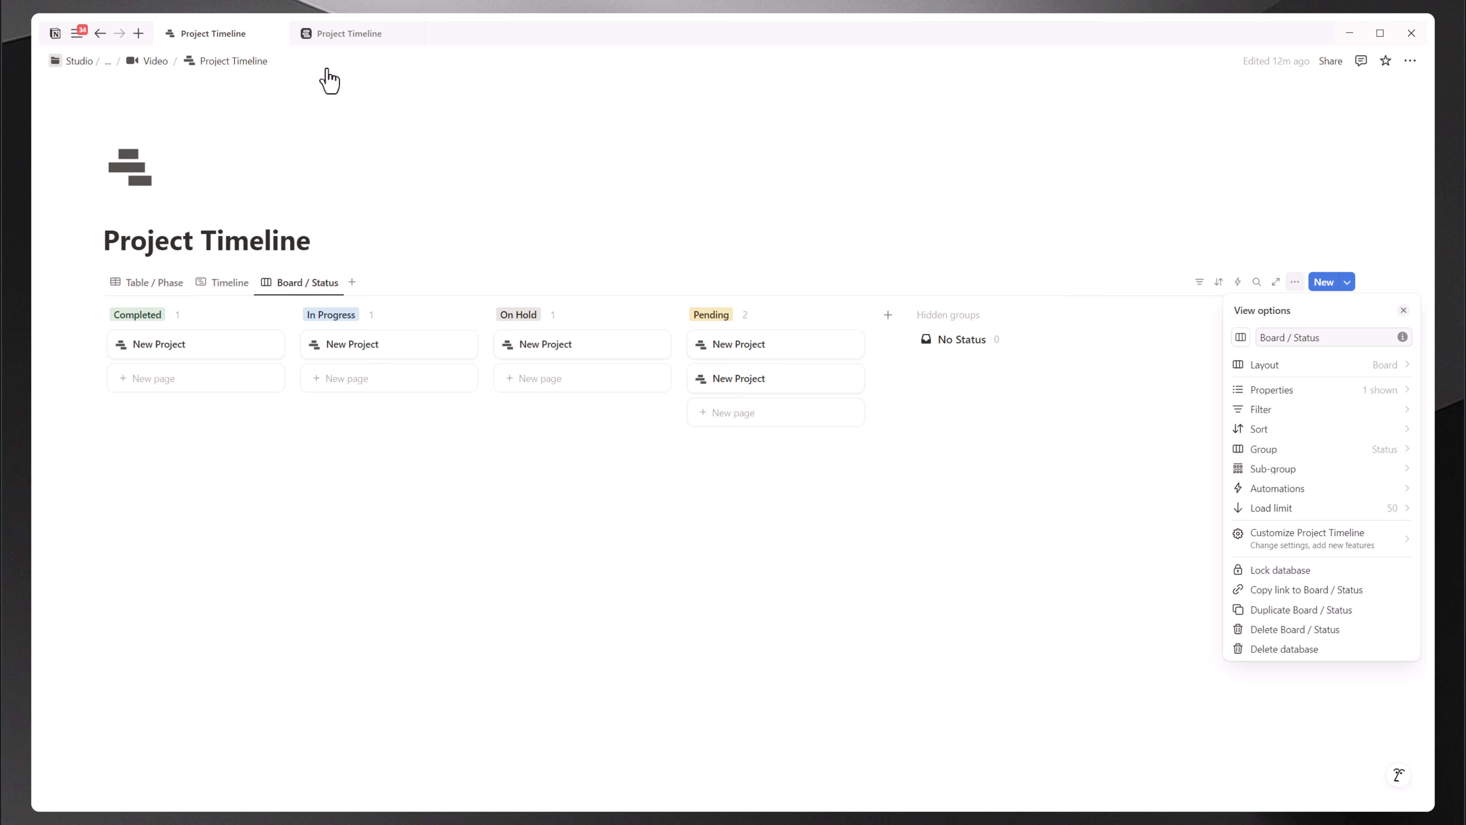
left_click(1319, 391)
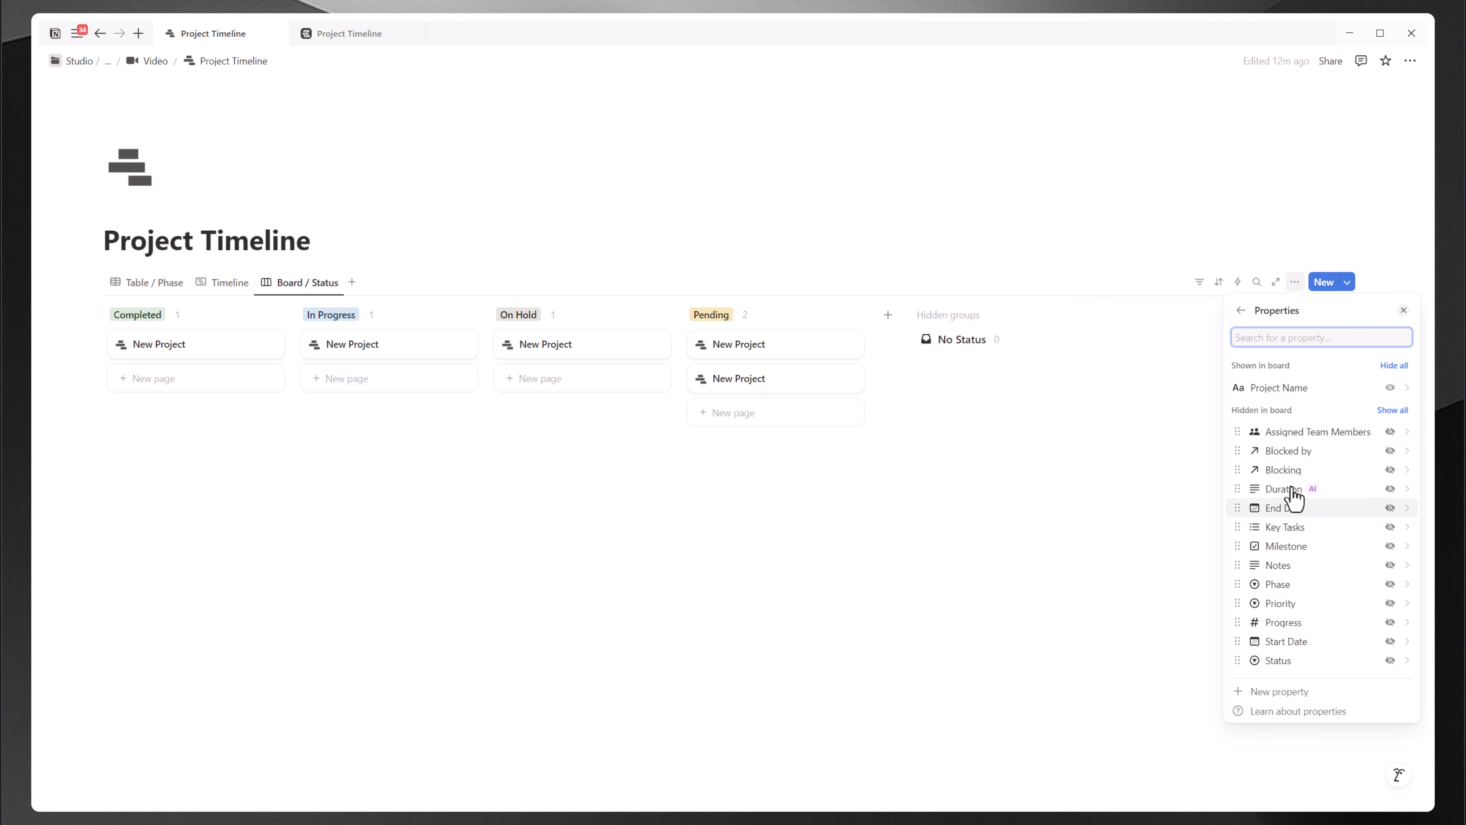
left_click_drag(1294, 489, 1282, 410)
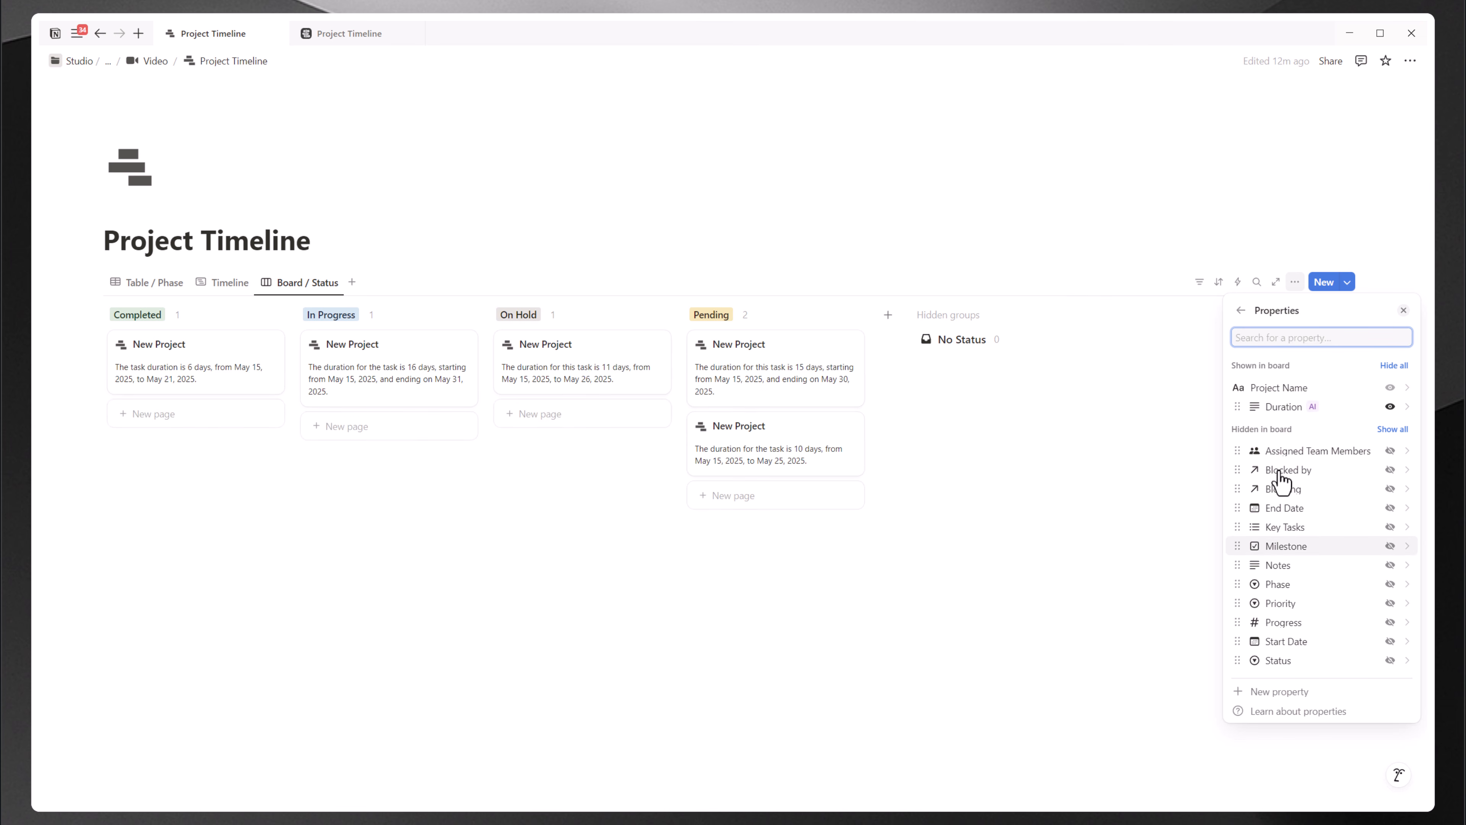
left_click_drag(1279, 604, 1275, 433)
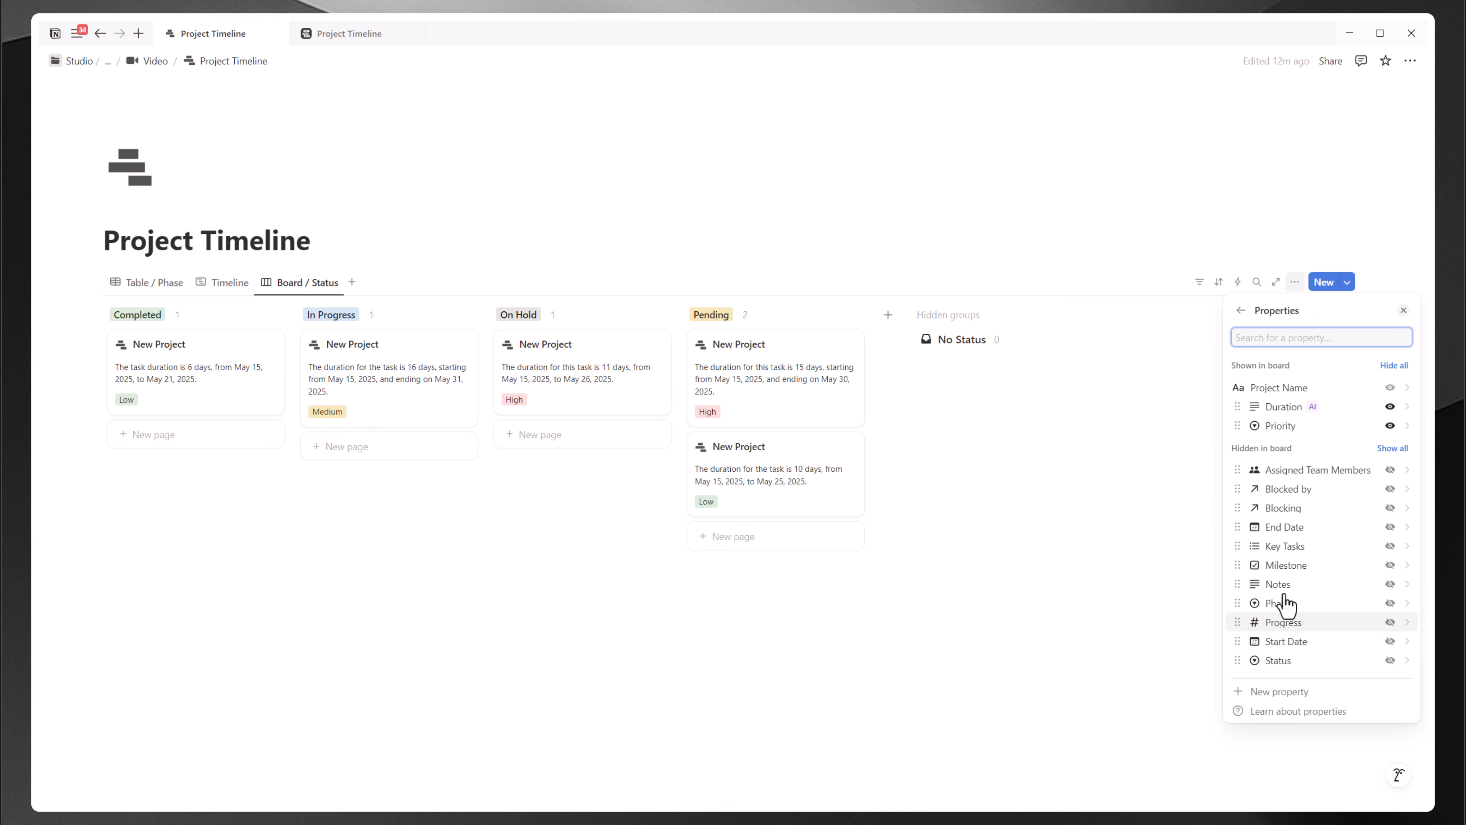
left_click_drag(1282, 615, 1291, 456)
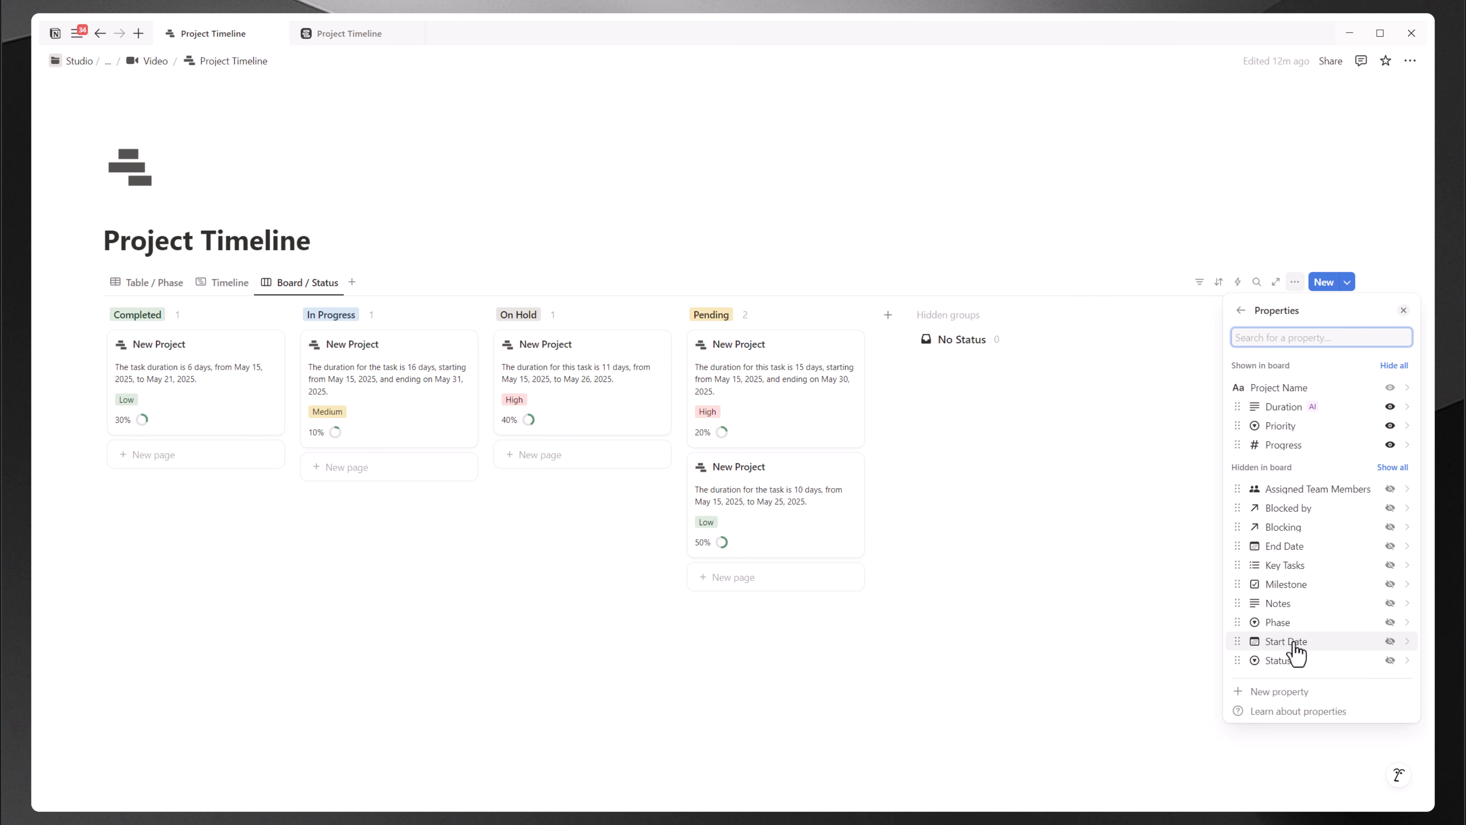
Step: Show End Date above Duration on the board cards, trying Start Date as well and hiding it again
left_click_drag(1296, 646, 1287, 410)
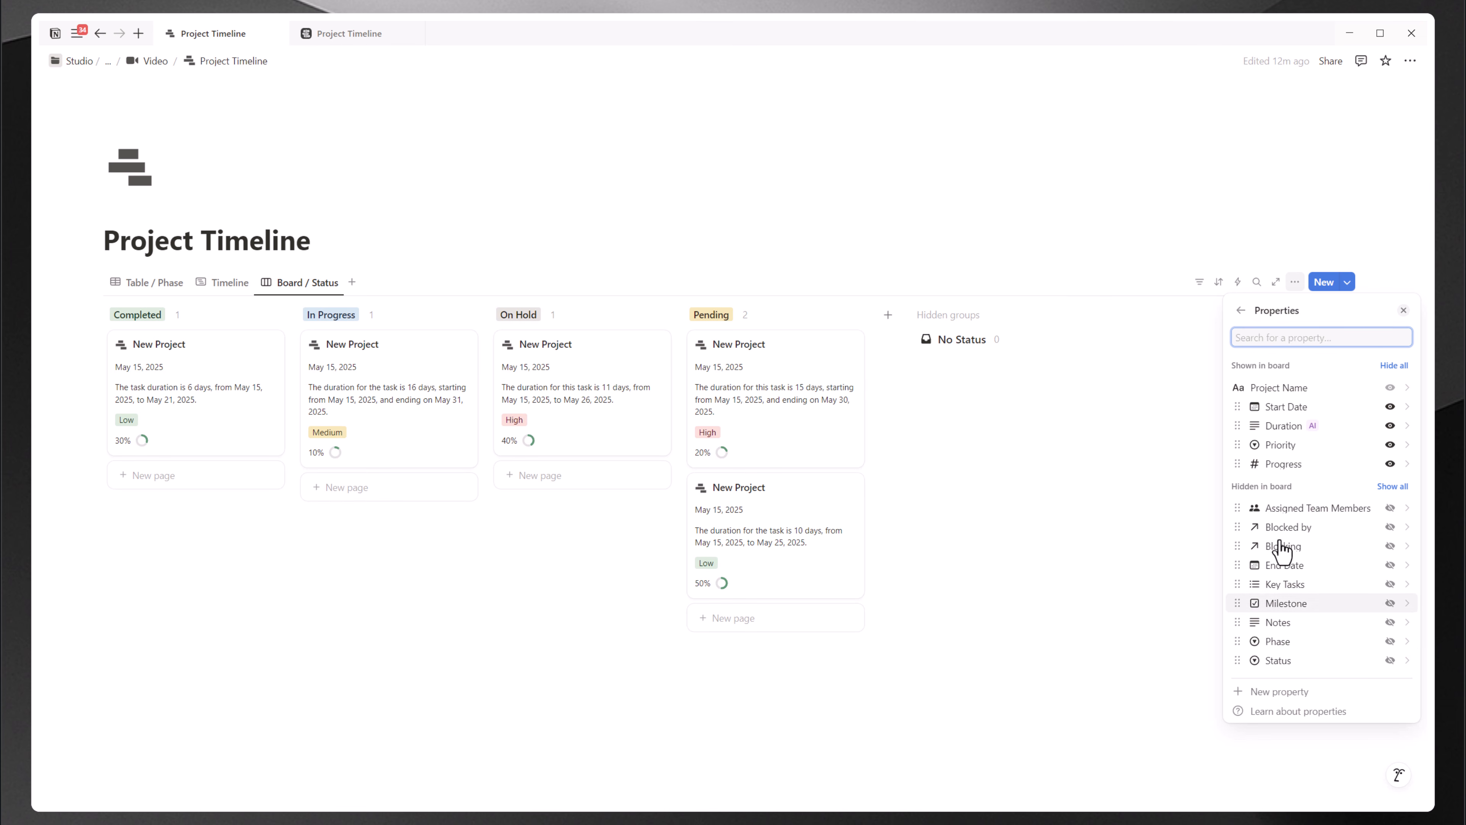
left_click_drag(1283, 565, 1285, 424)
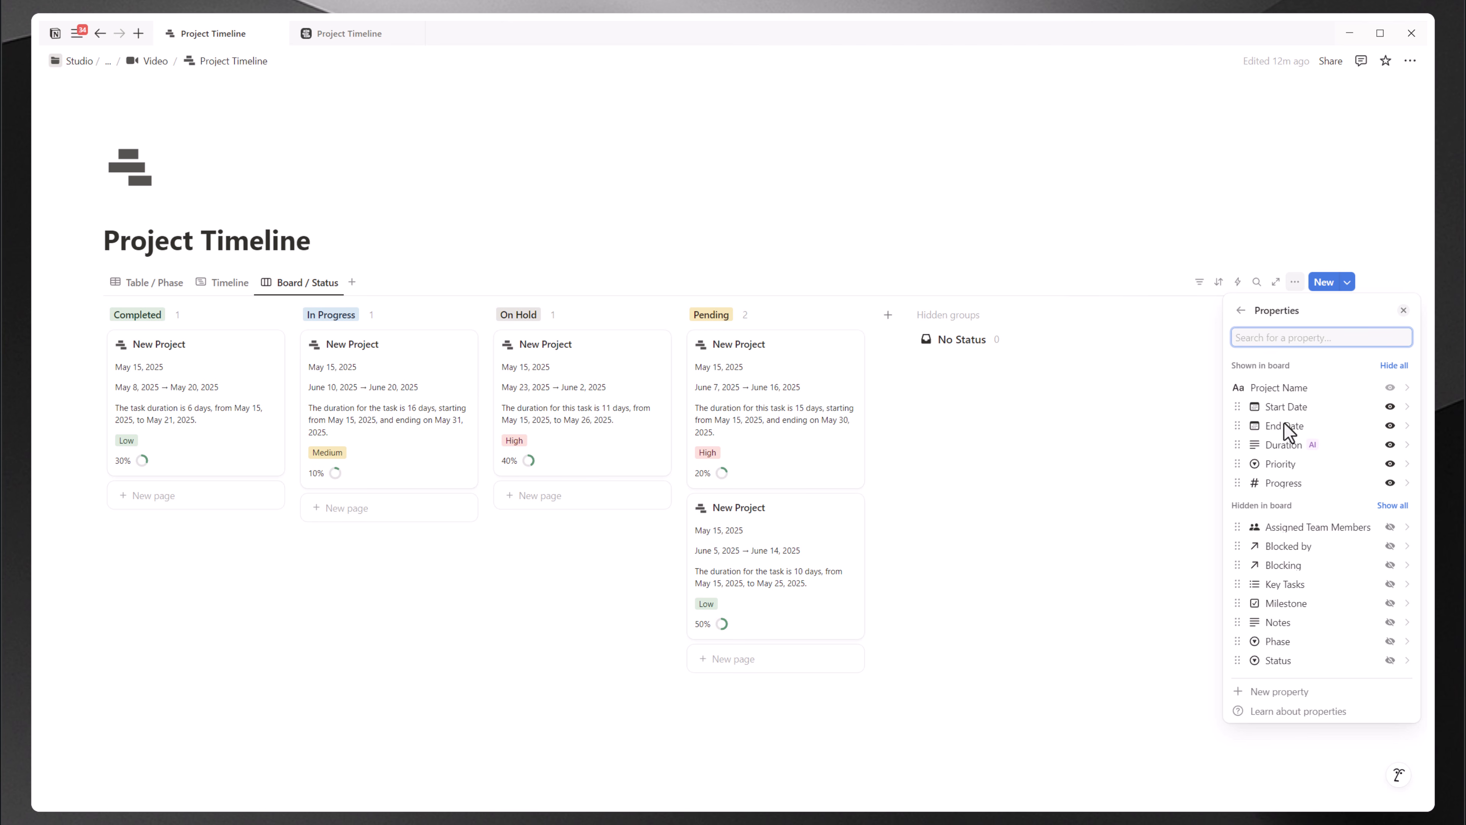
left_click(1390, 407)
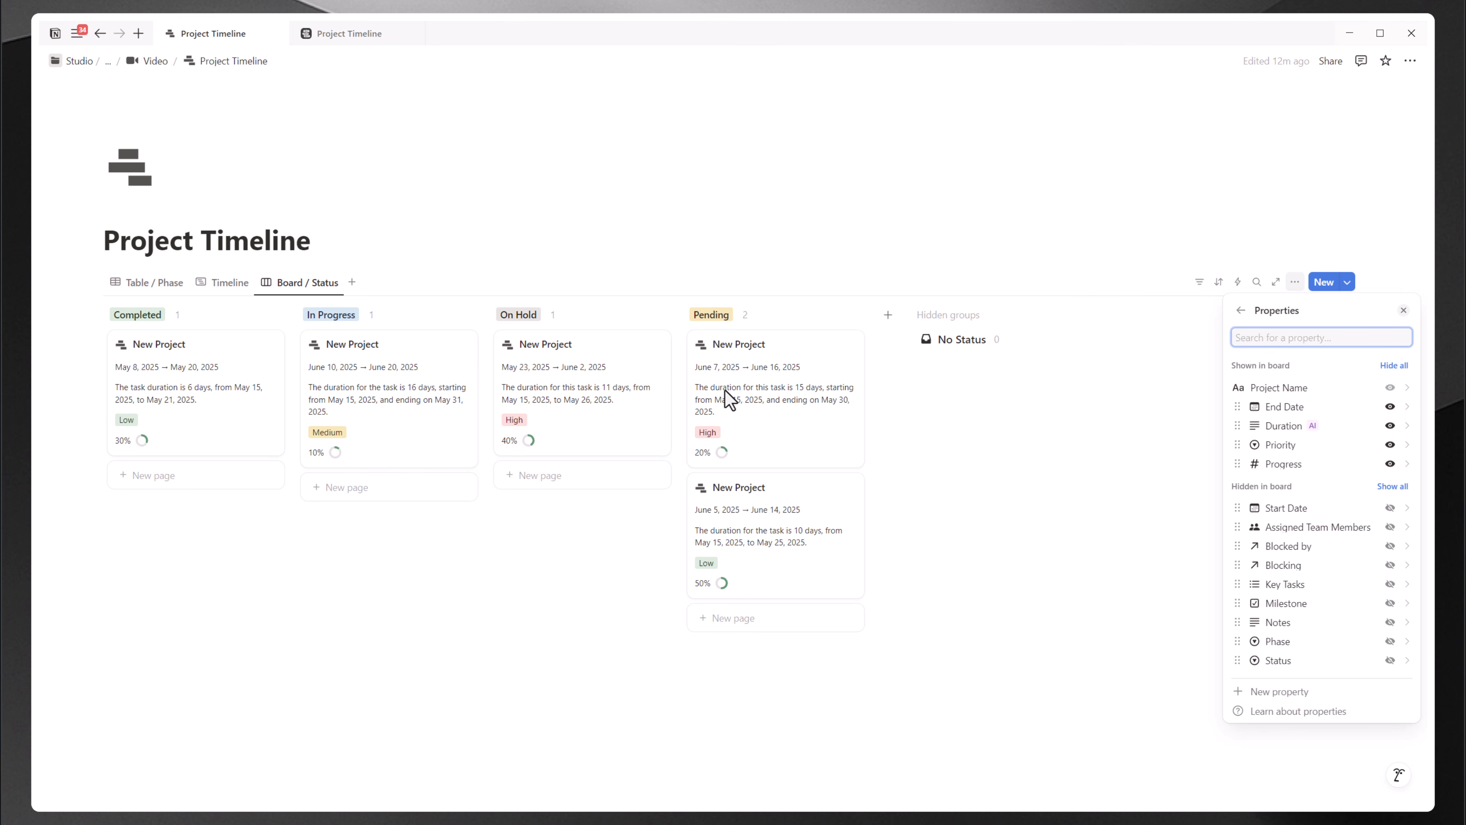
Step: Check the automatic date shifting options in the dependency settings of the Timeline view
left_click(226, 275)
left_click(225, 278)
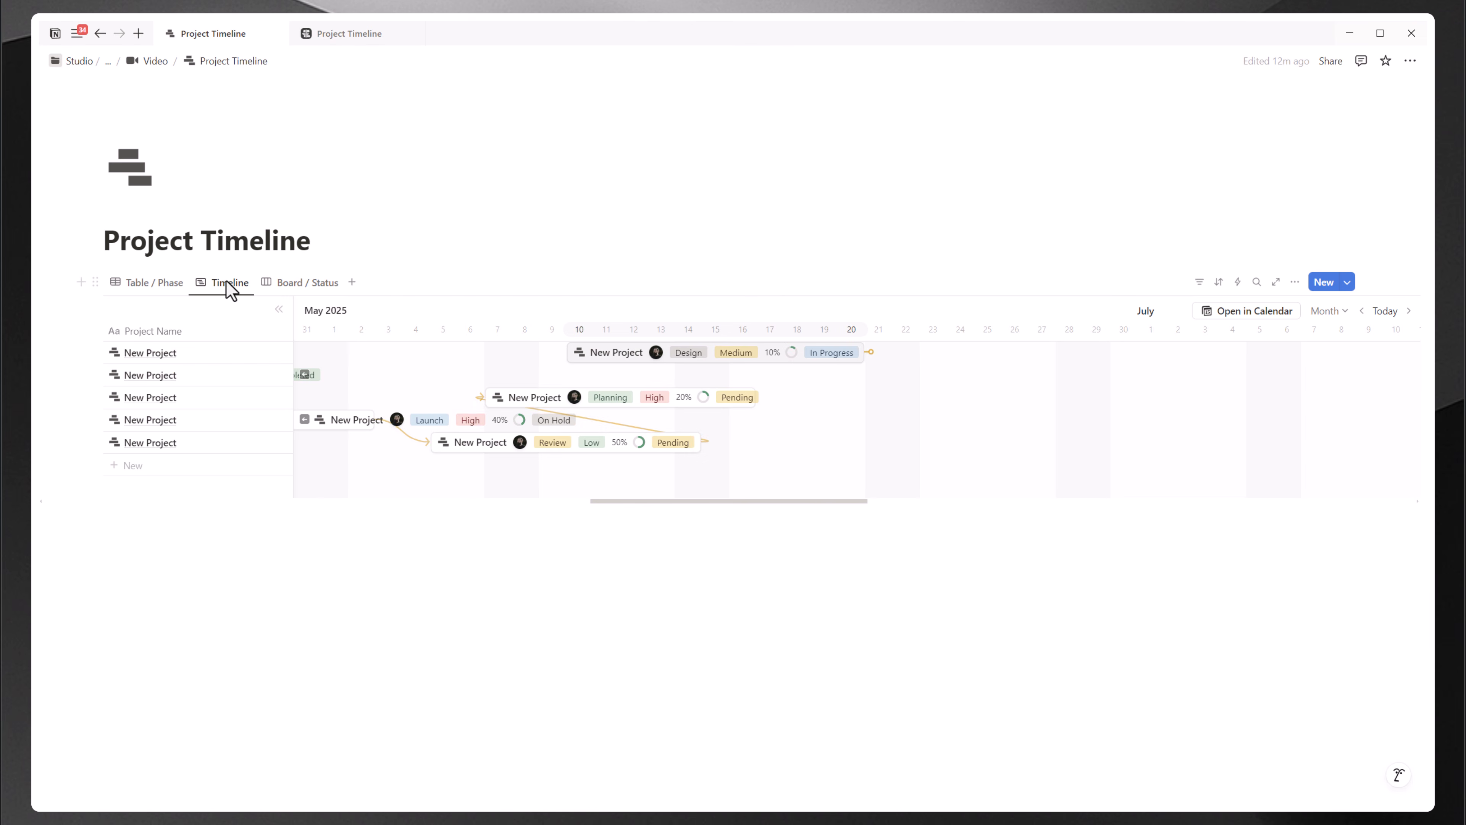
left_click(1295, 283)
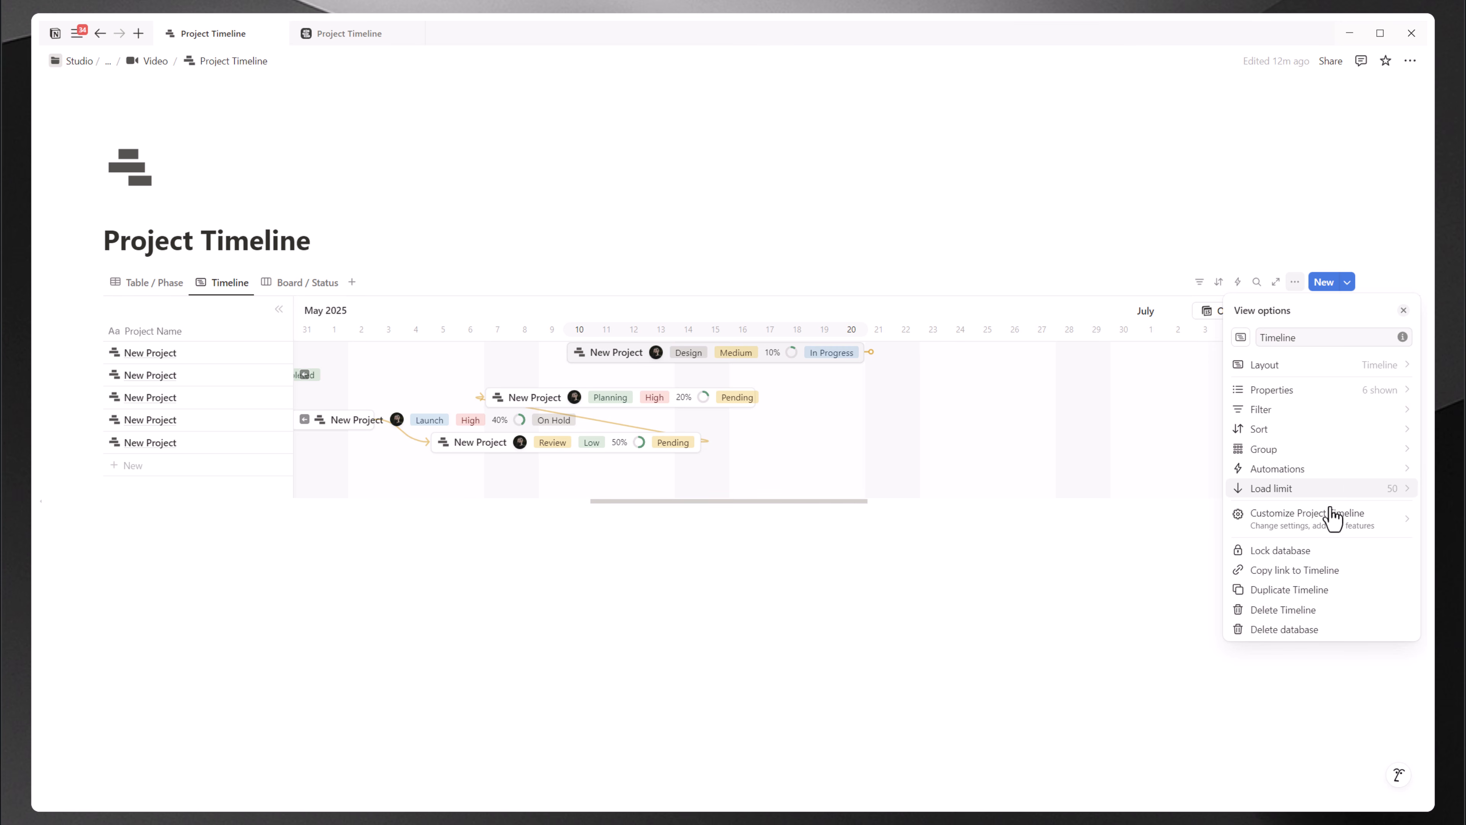
left_click(1328, 529)
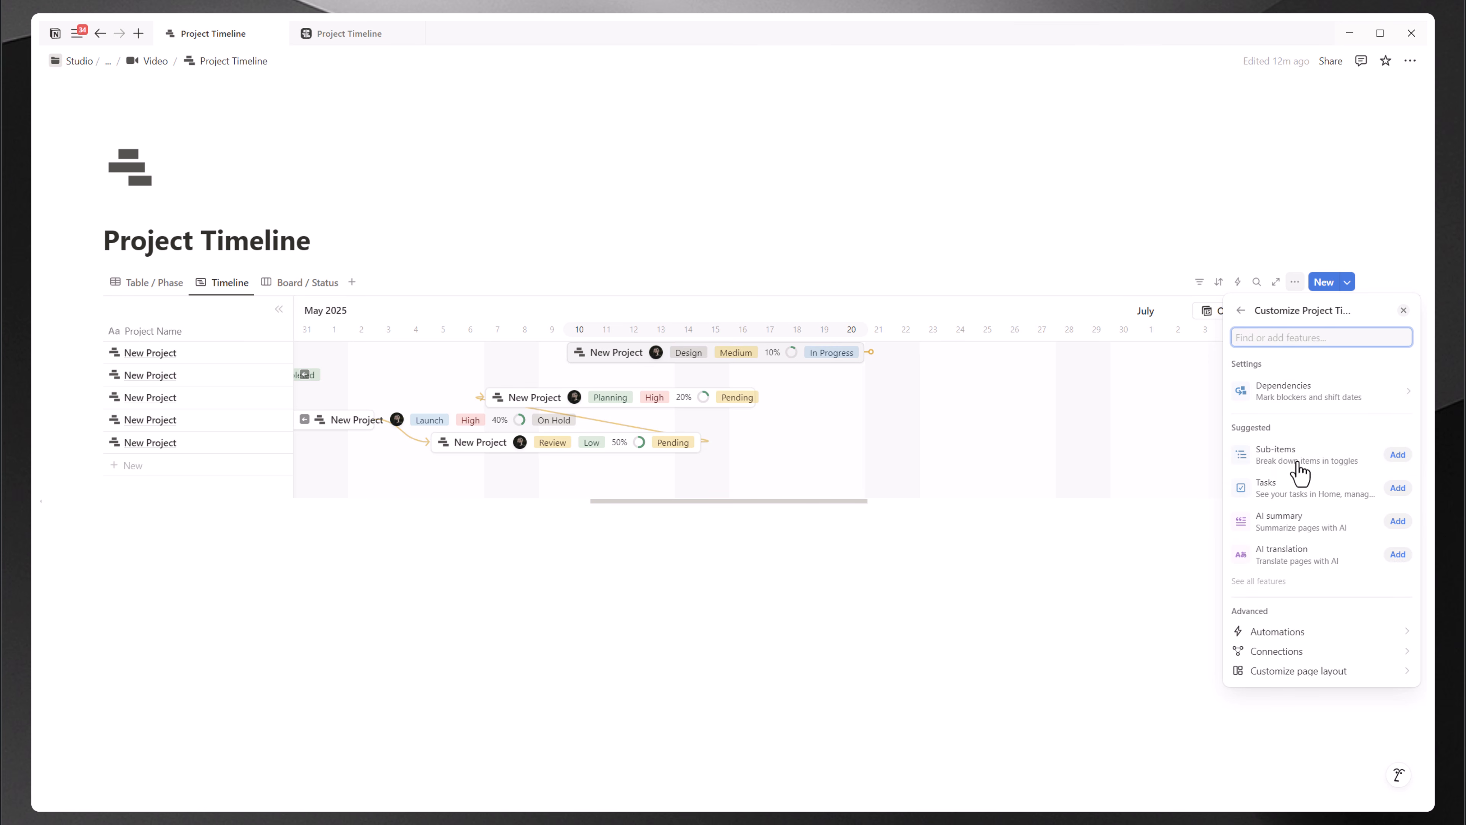
left_click(1265, 393)
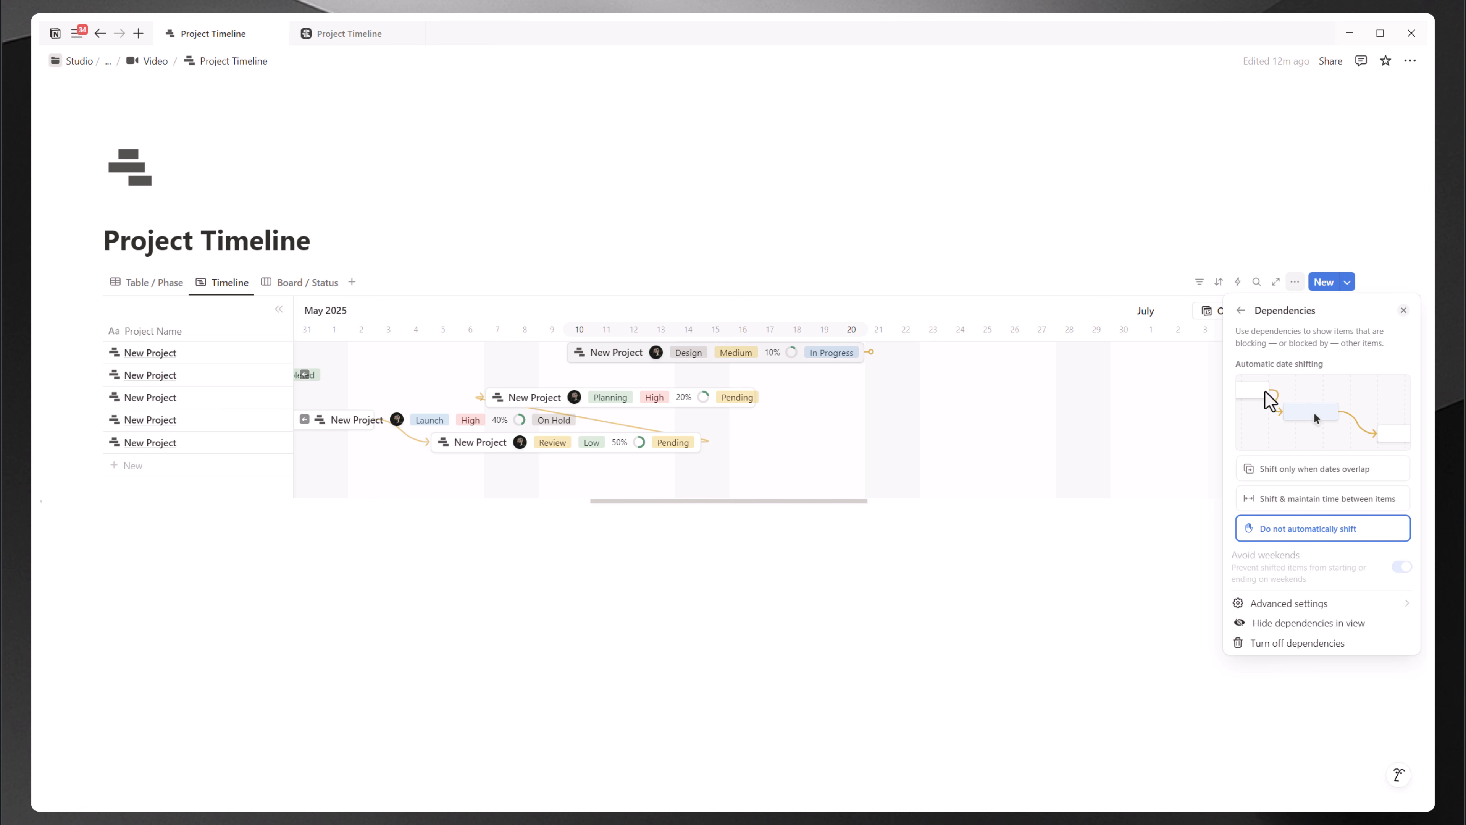
left_click(1133, 246)
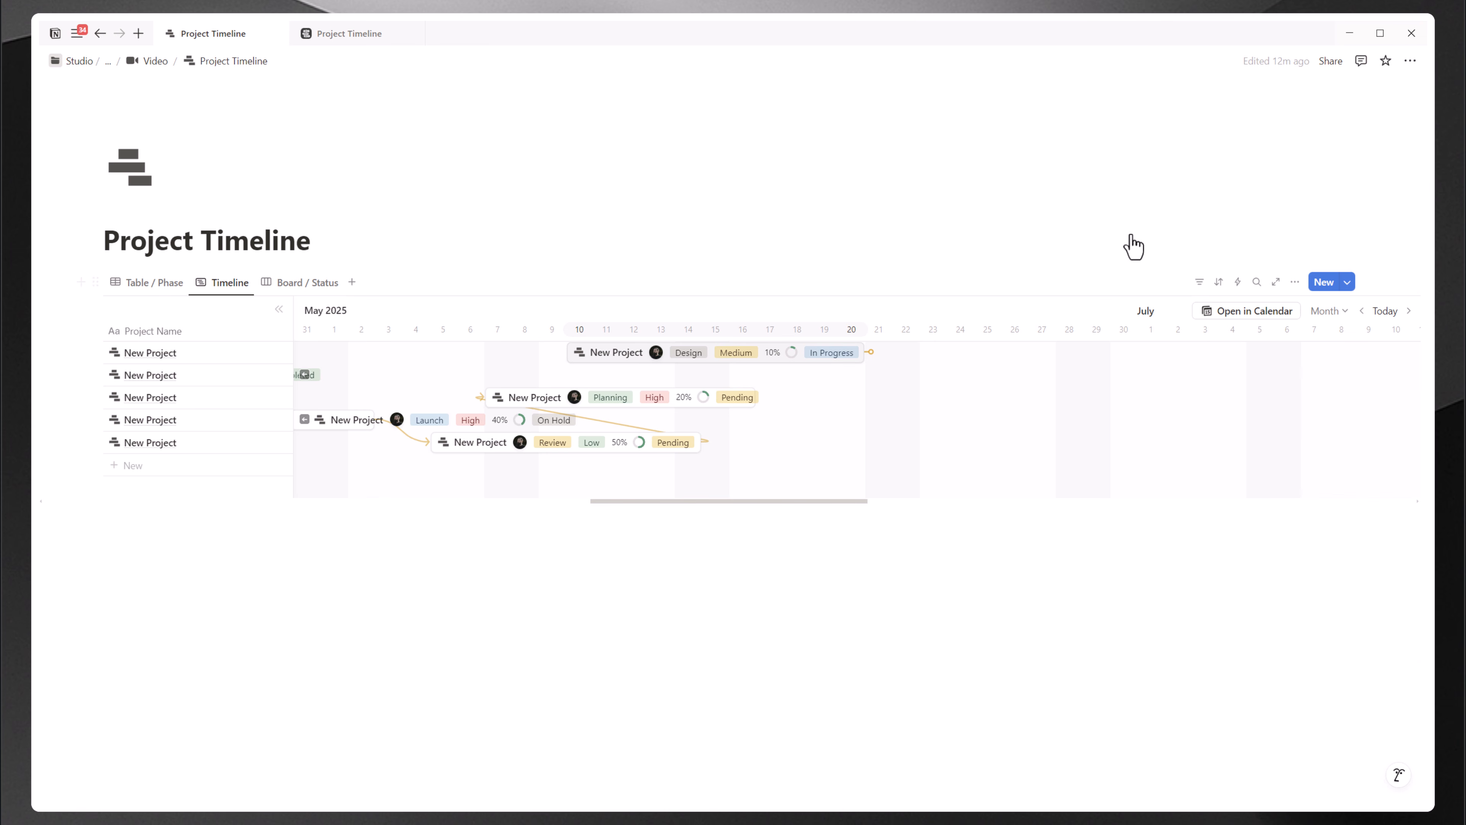
Step: Set the card preview of the Board / Status view to Page cover
left_click(269, 292)
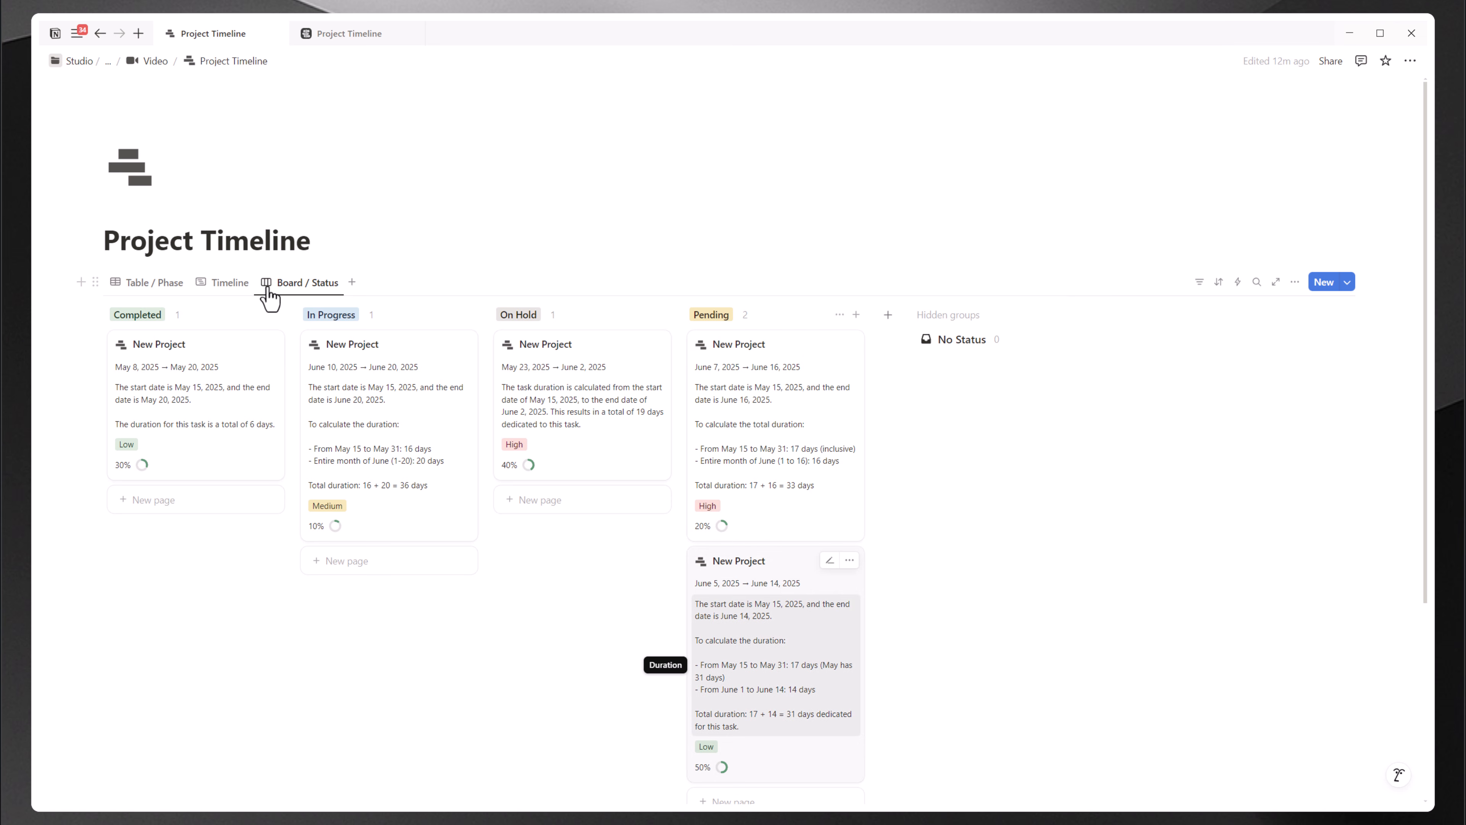
left_click(1292, 283)
left_click(1287, 365)
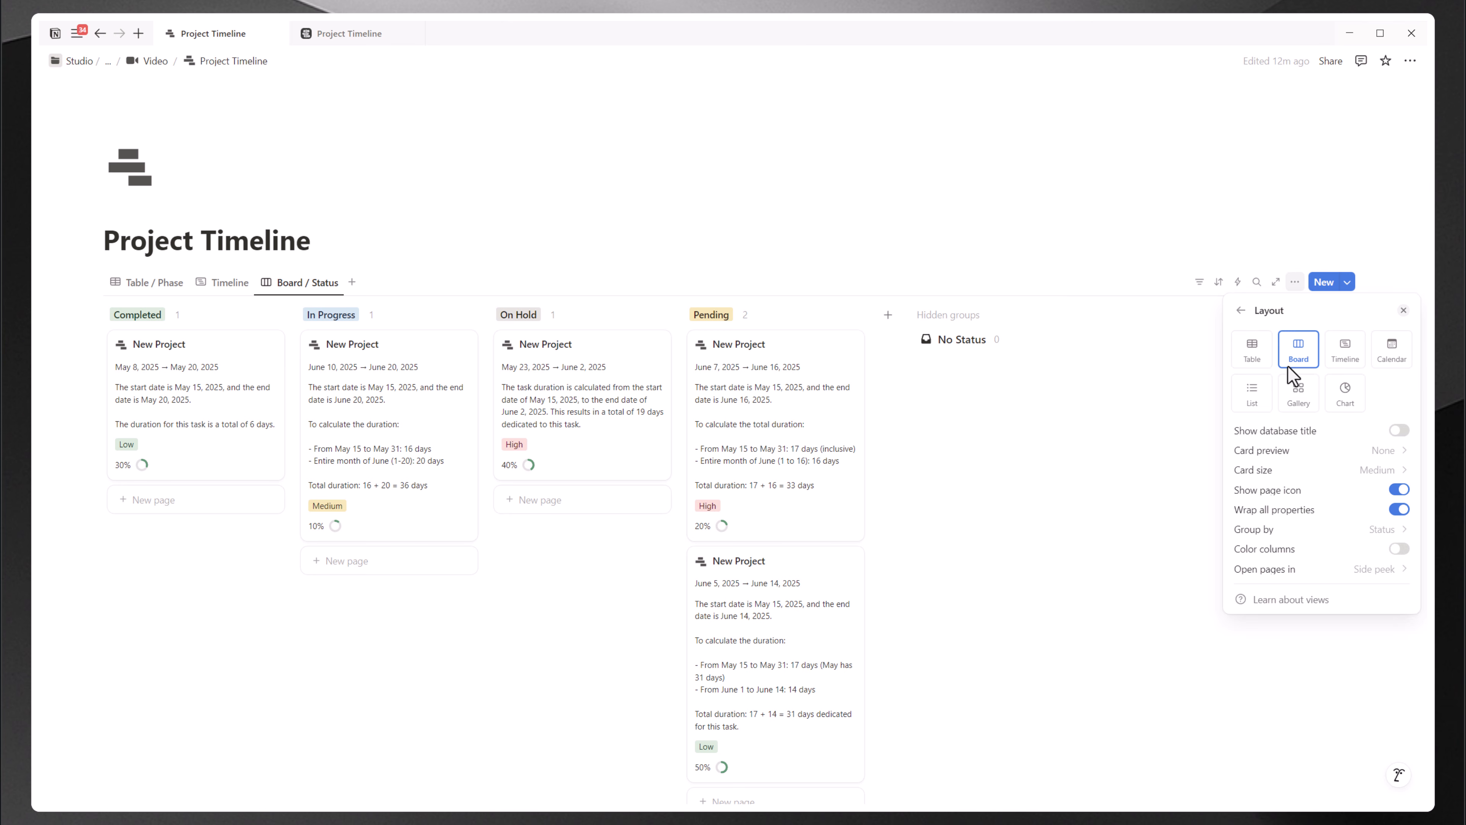
left_click(1371, 471)
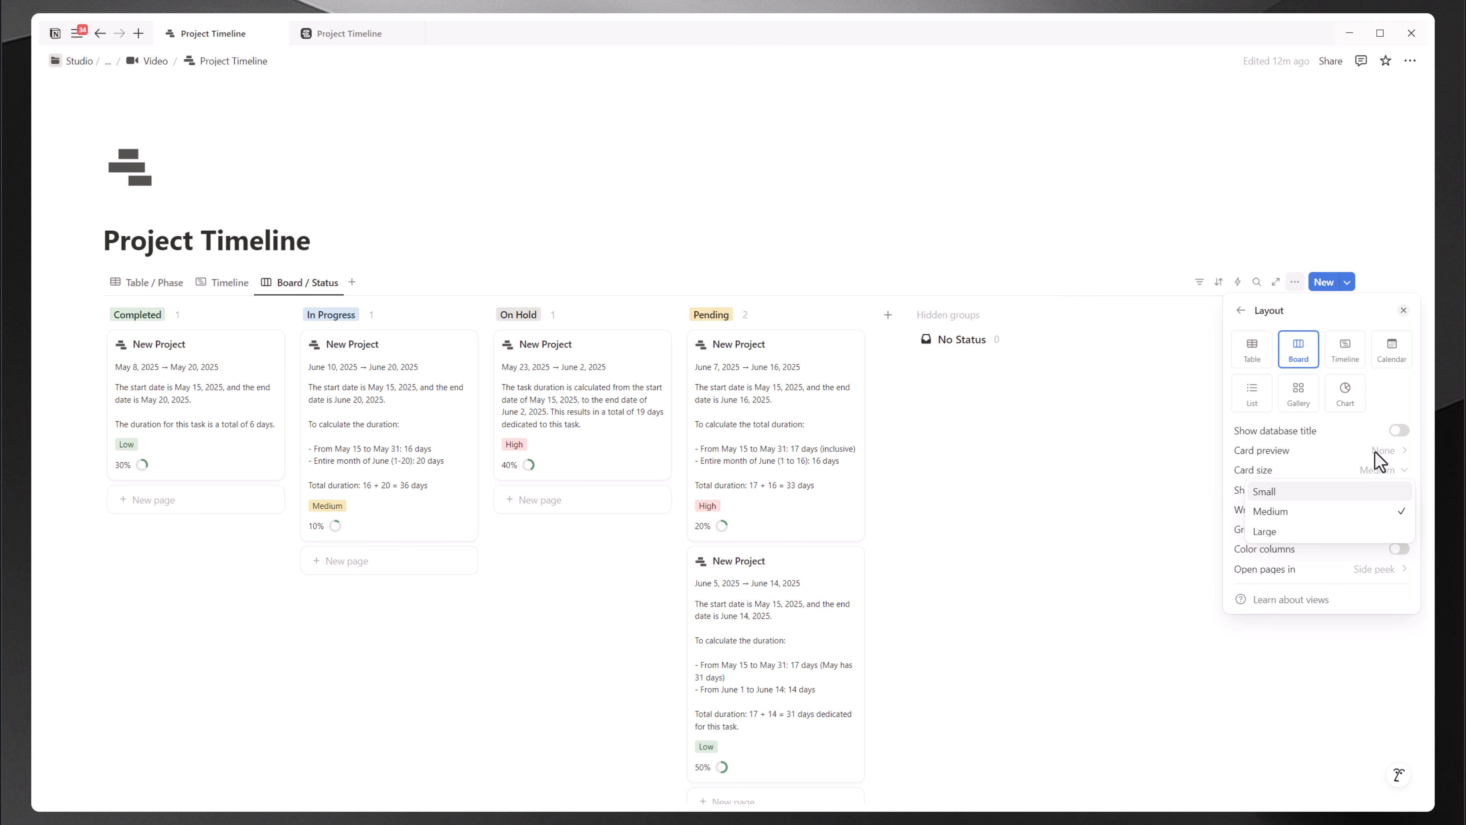
left_click(1375, 452)
left_click(1383, 457)
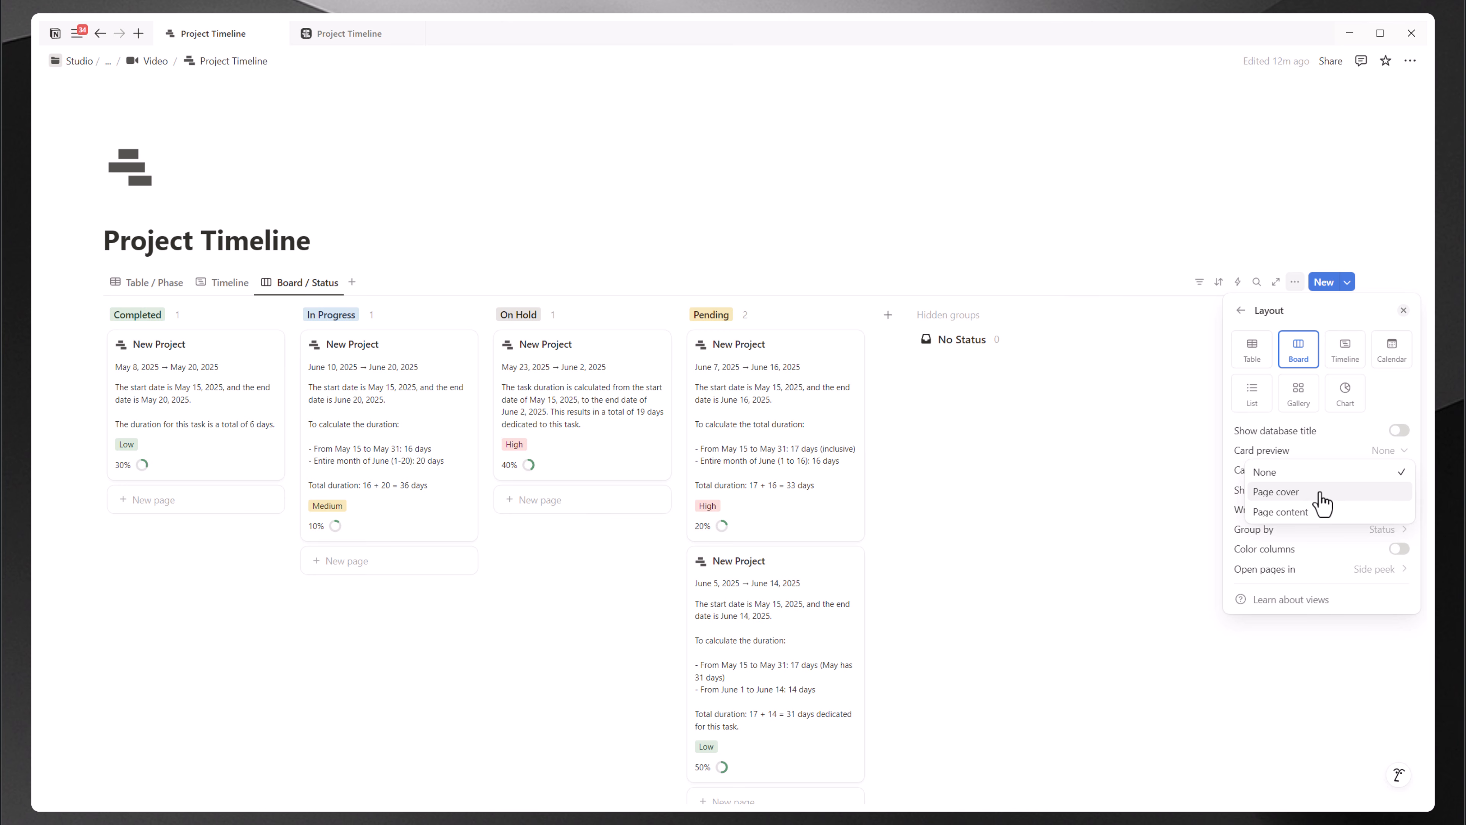
left_click(1293, 493)
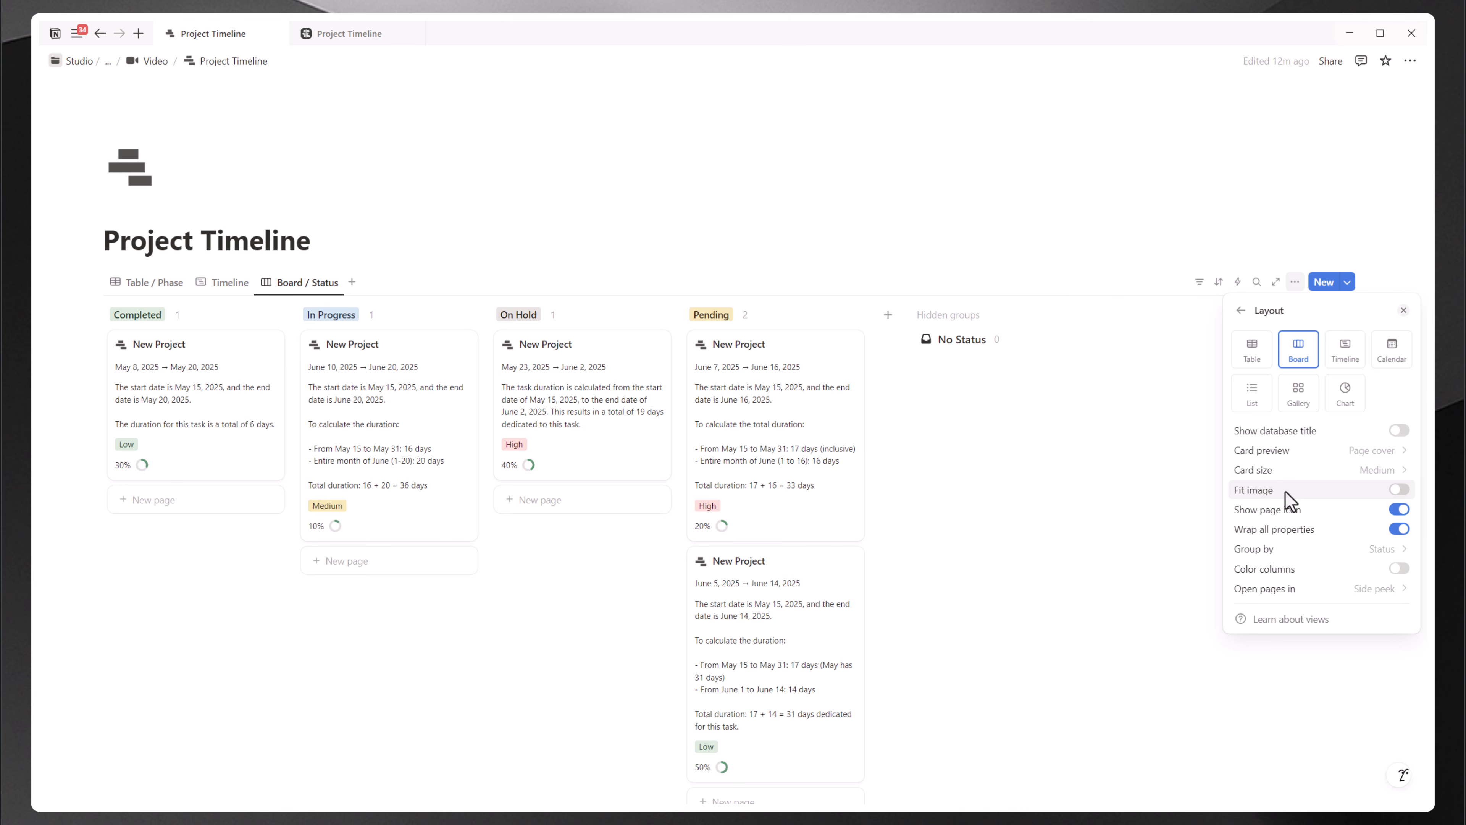
Step: Add a cover to the first project in the Pending group and open the image-link option for changing it
left_click(768, 358)
left_click(788, 359)
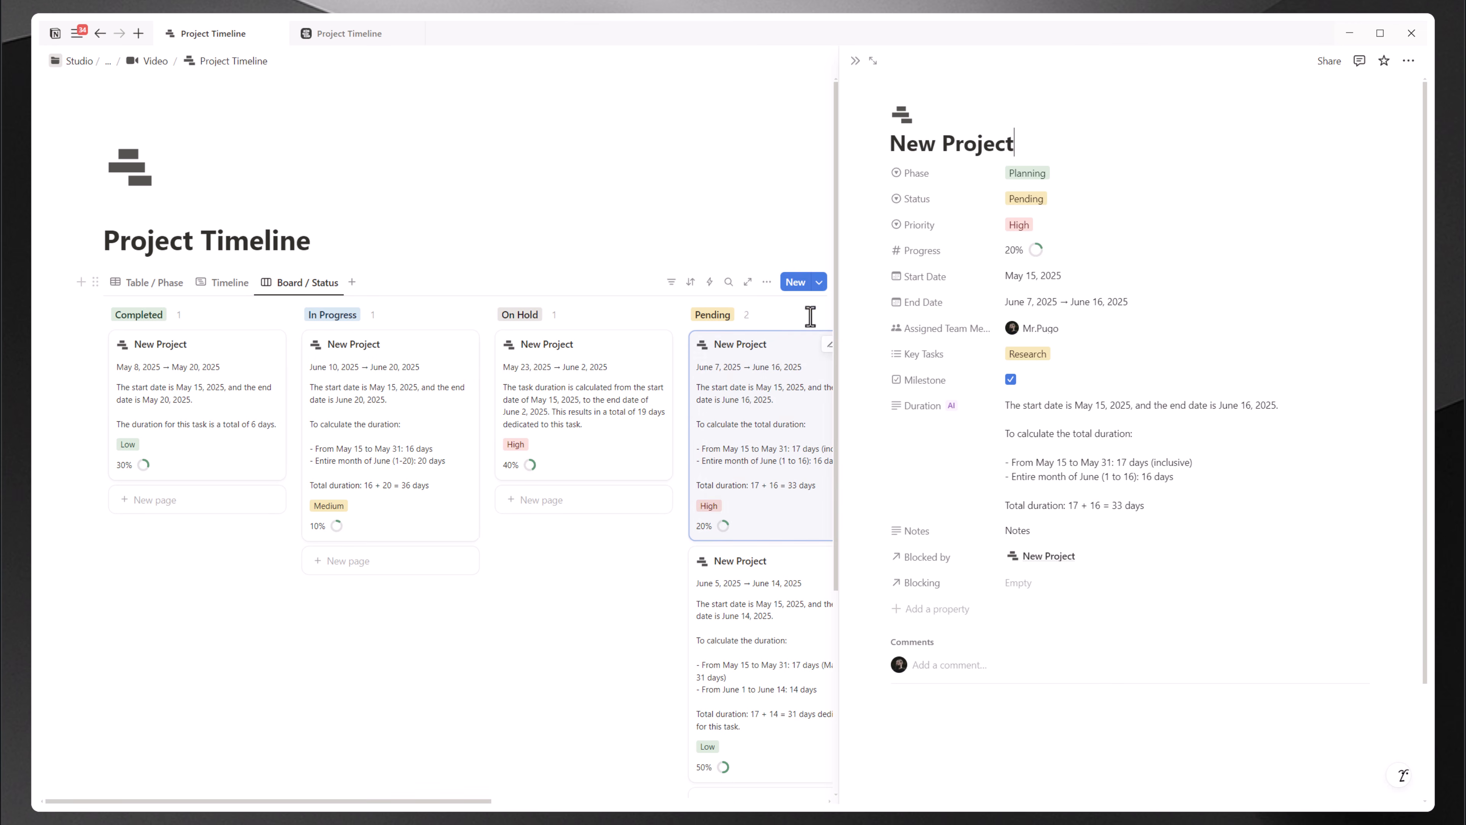
left_click(924, 87)
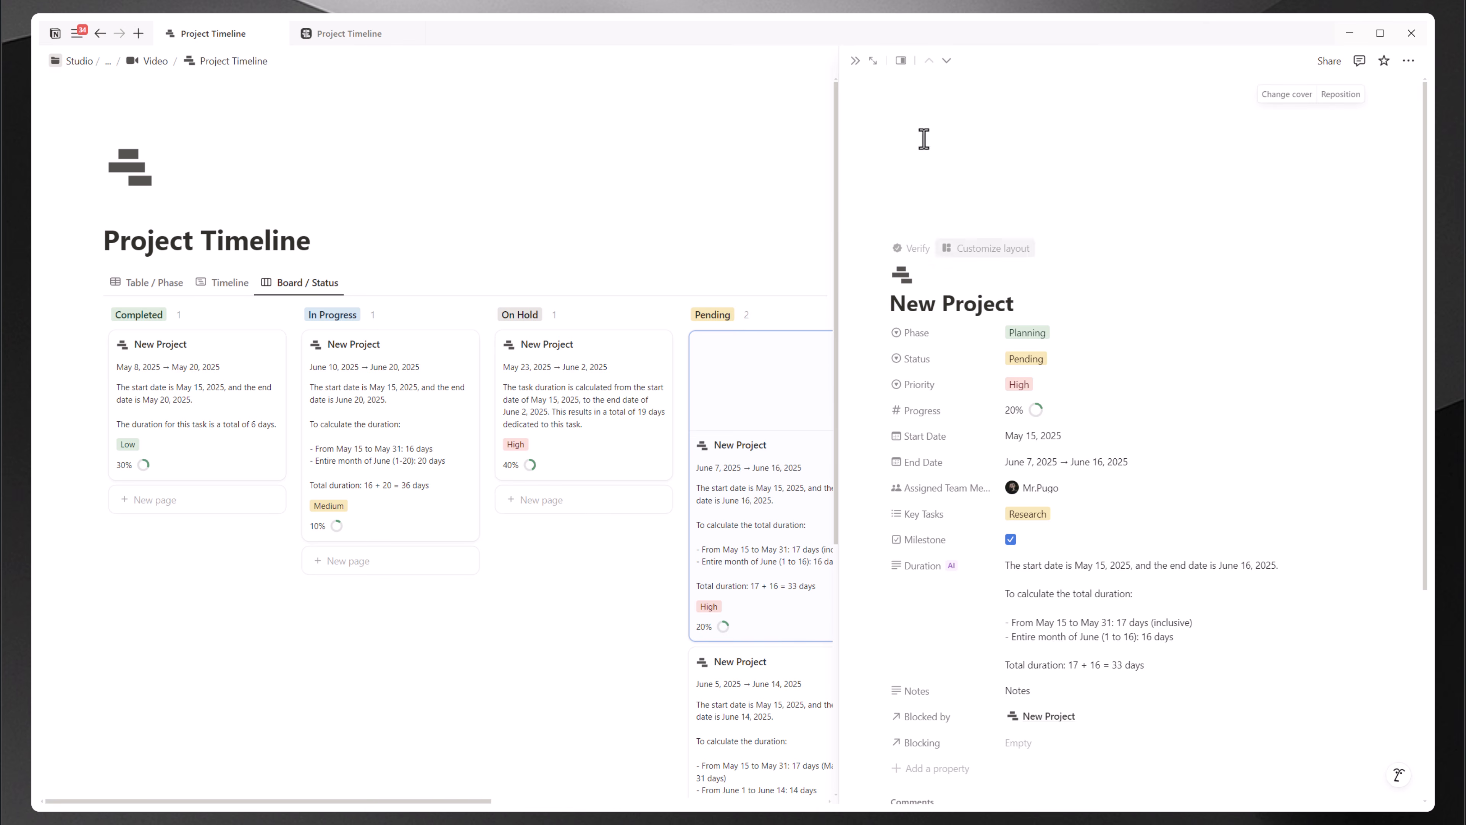
left_click(1273, 95)
left_click(1151, 119)
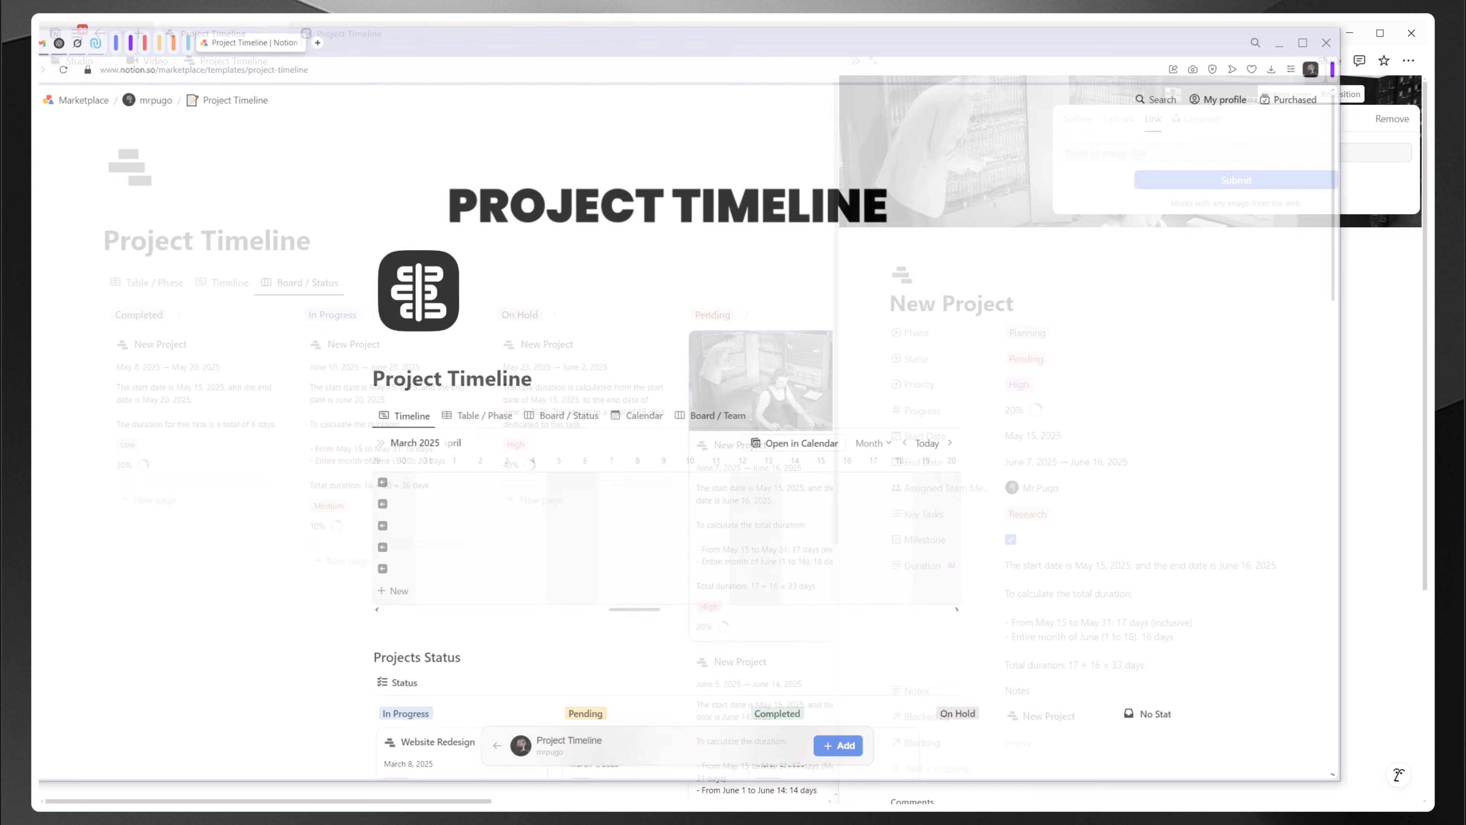
Step: Switch to the web browser, open the photographer's Pexels profile and copy the image address of the orange pyracantha berries photo
left_click(365, 36)
type("pexels.com")
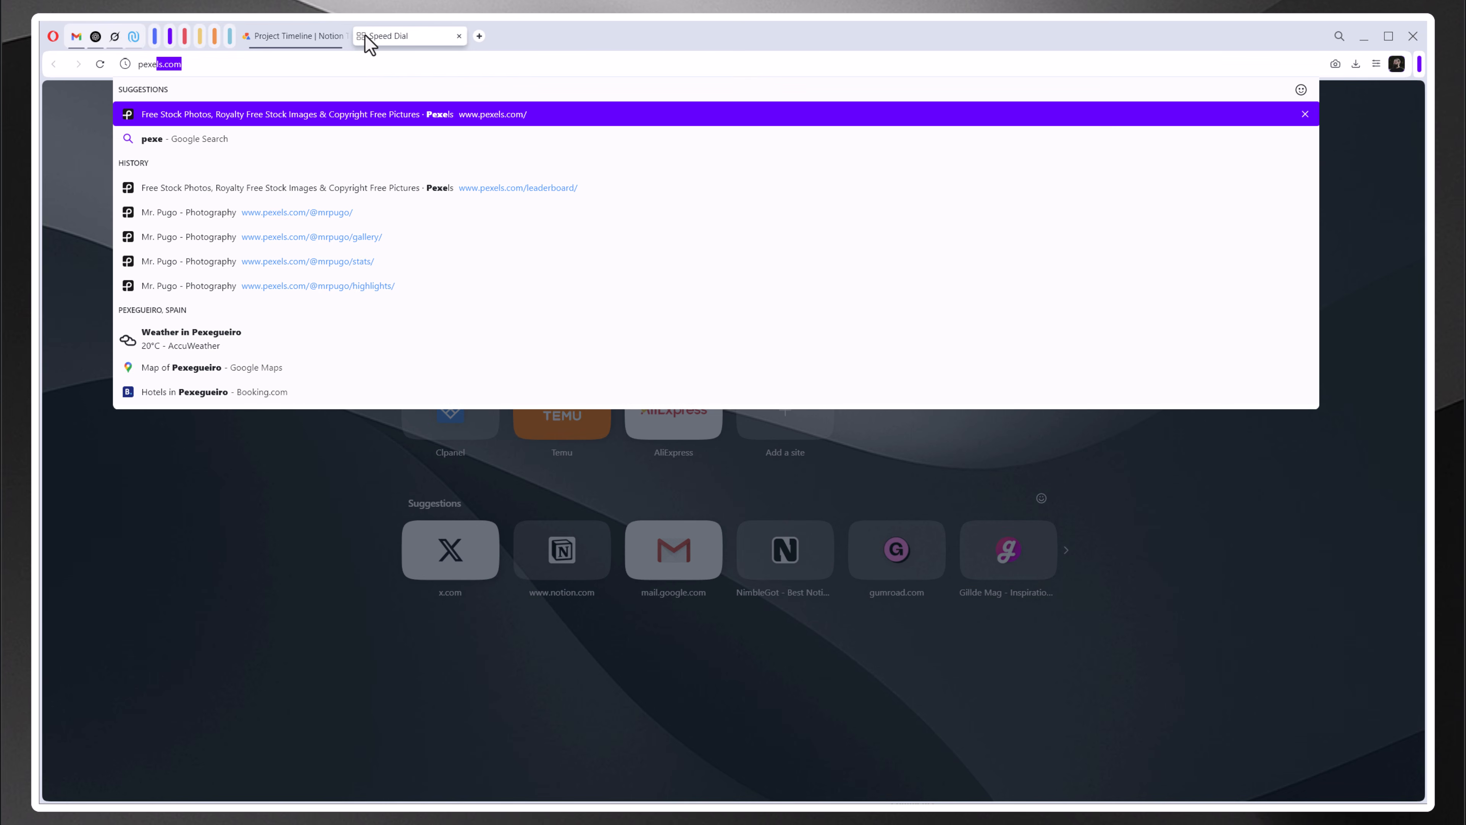
key("Down")
key("Down")
key("Down")
key("Return")
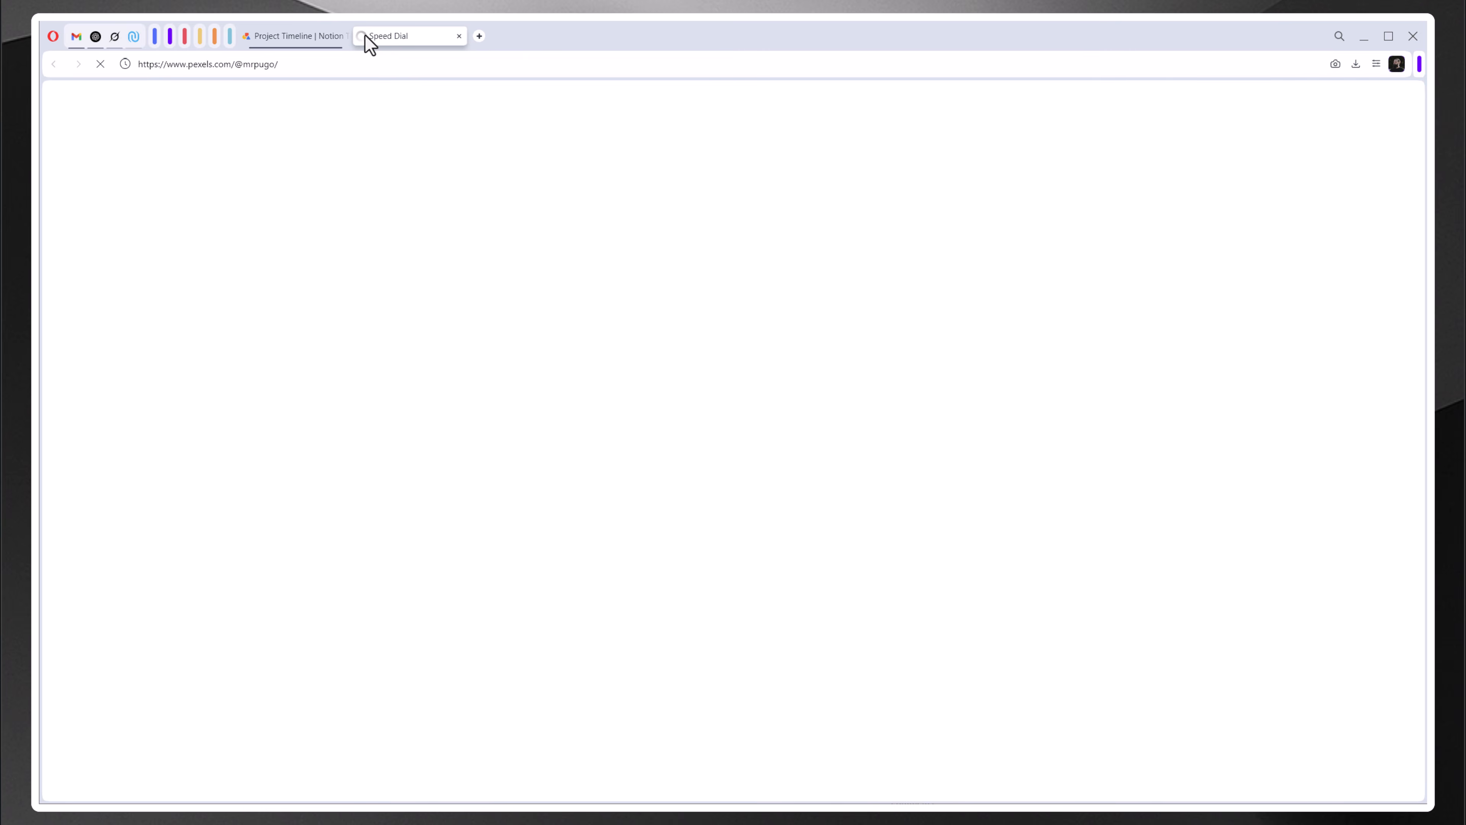
left_click(390, 693)
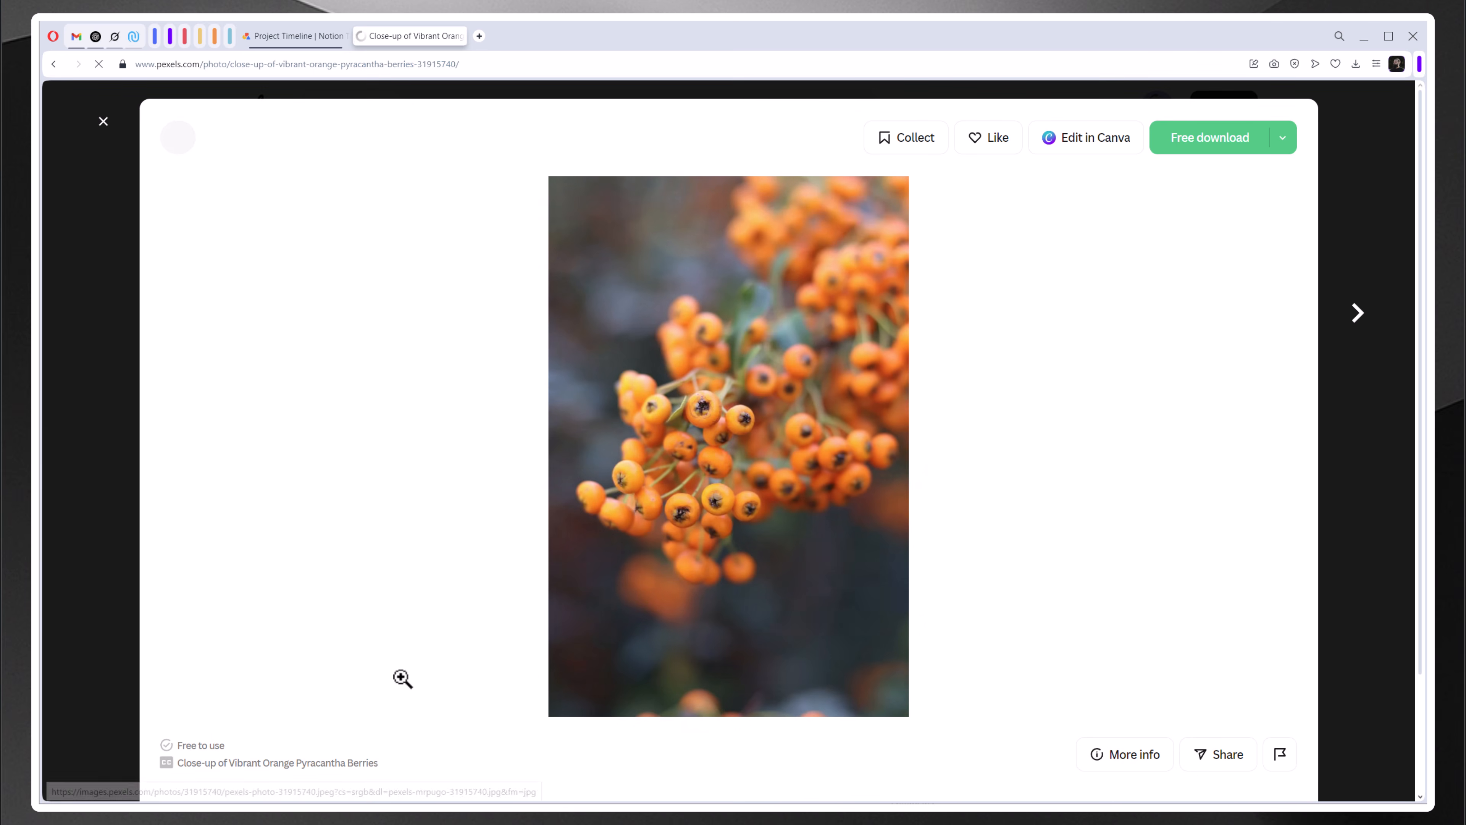
right_click(630, 319)
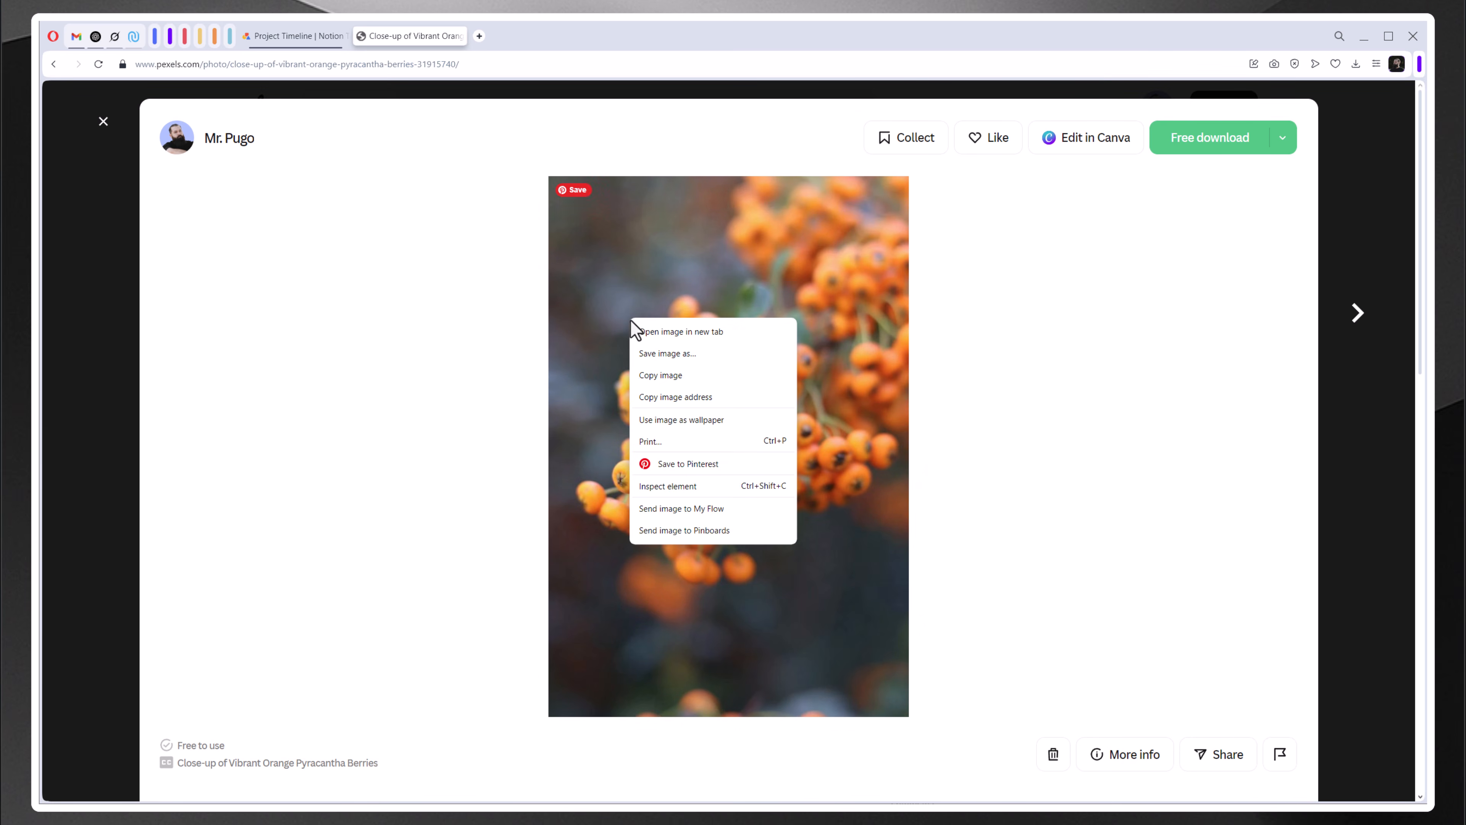
left_click(665, 395)
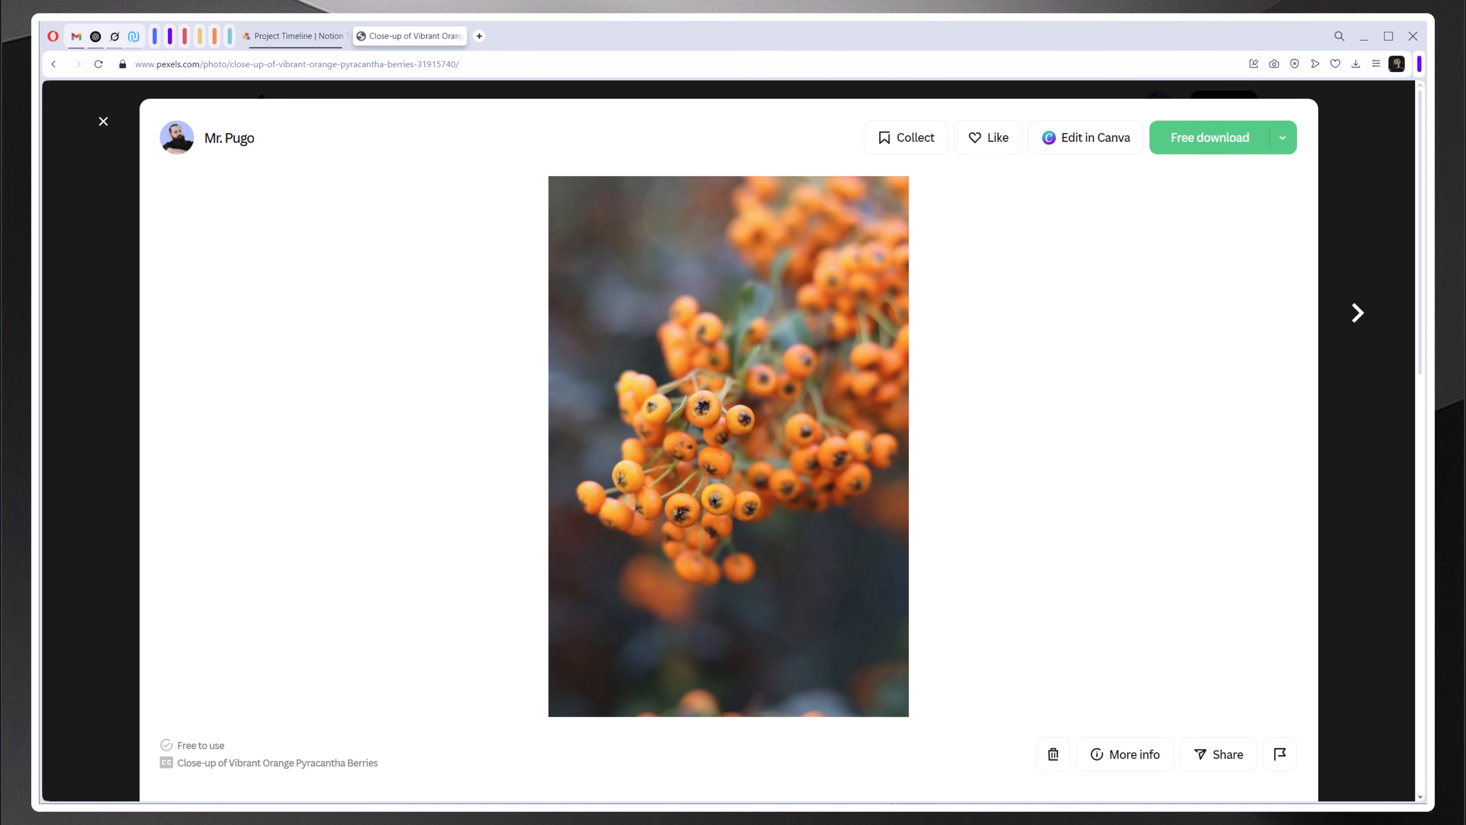
Step: Return to Notion, set the copied image link as the Pending project's cover and close the project page
key("alt+Tab")
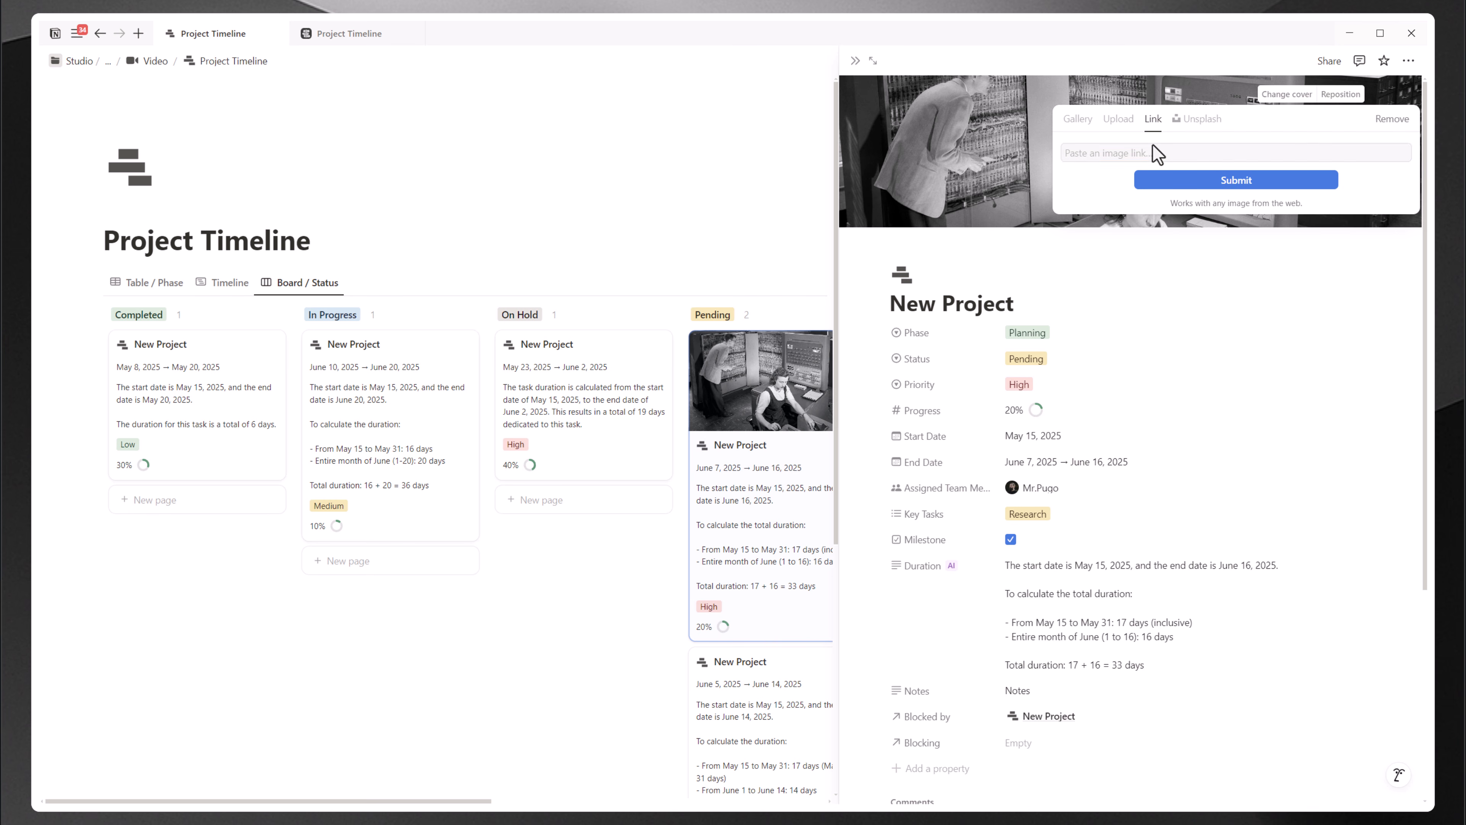
key("ctrl+v")
left_click(1213, 181)
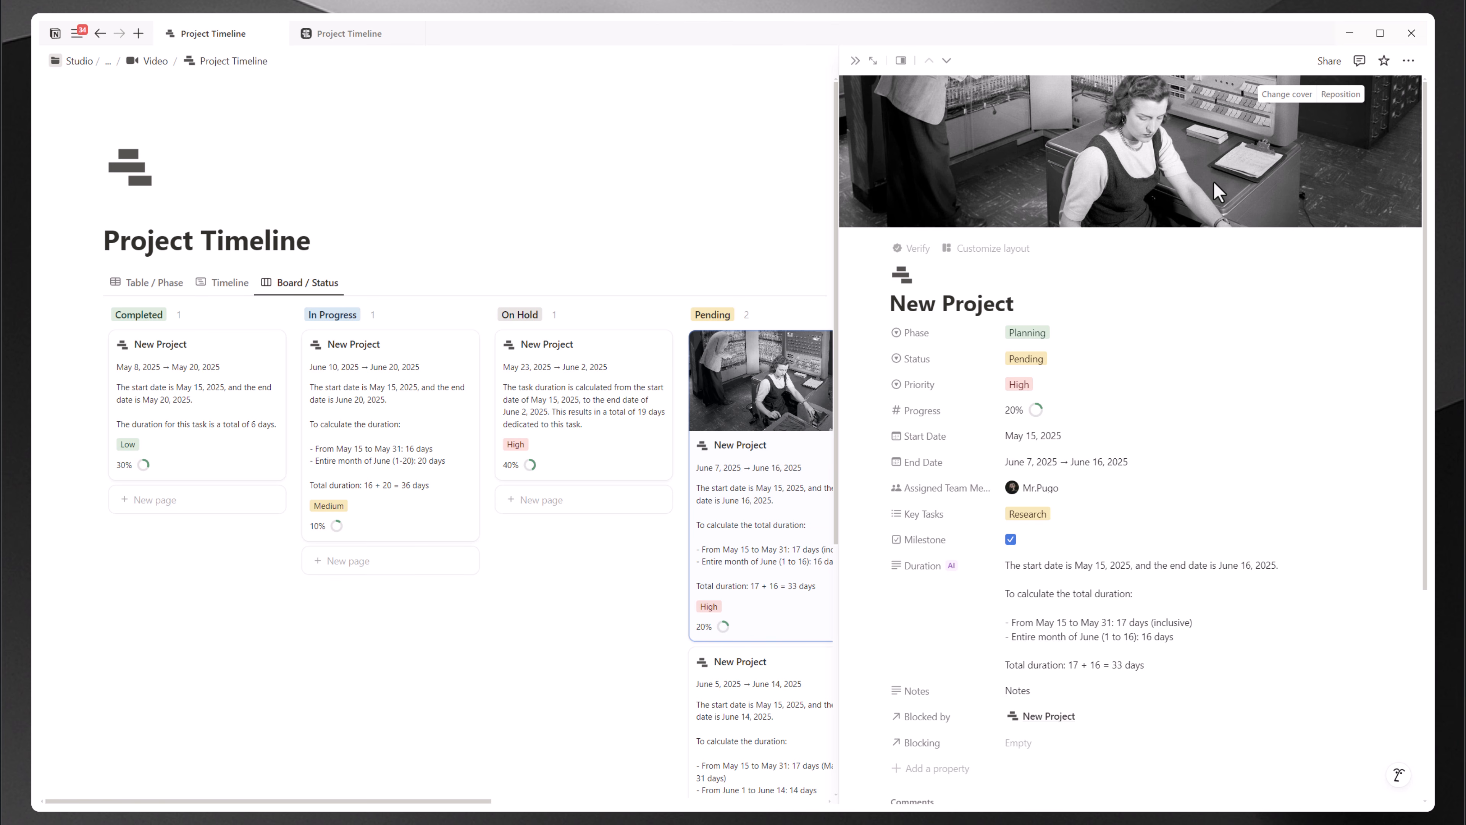
left_click(856, 61)
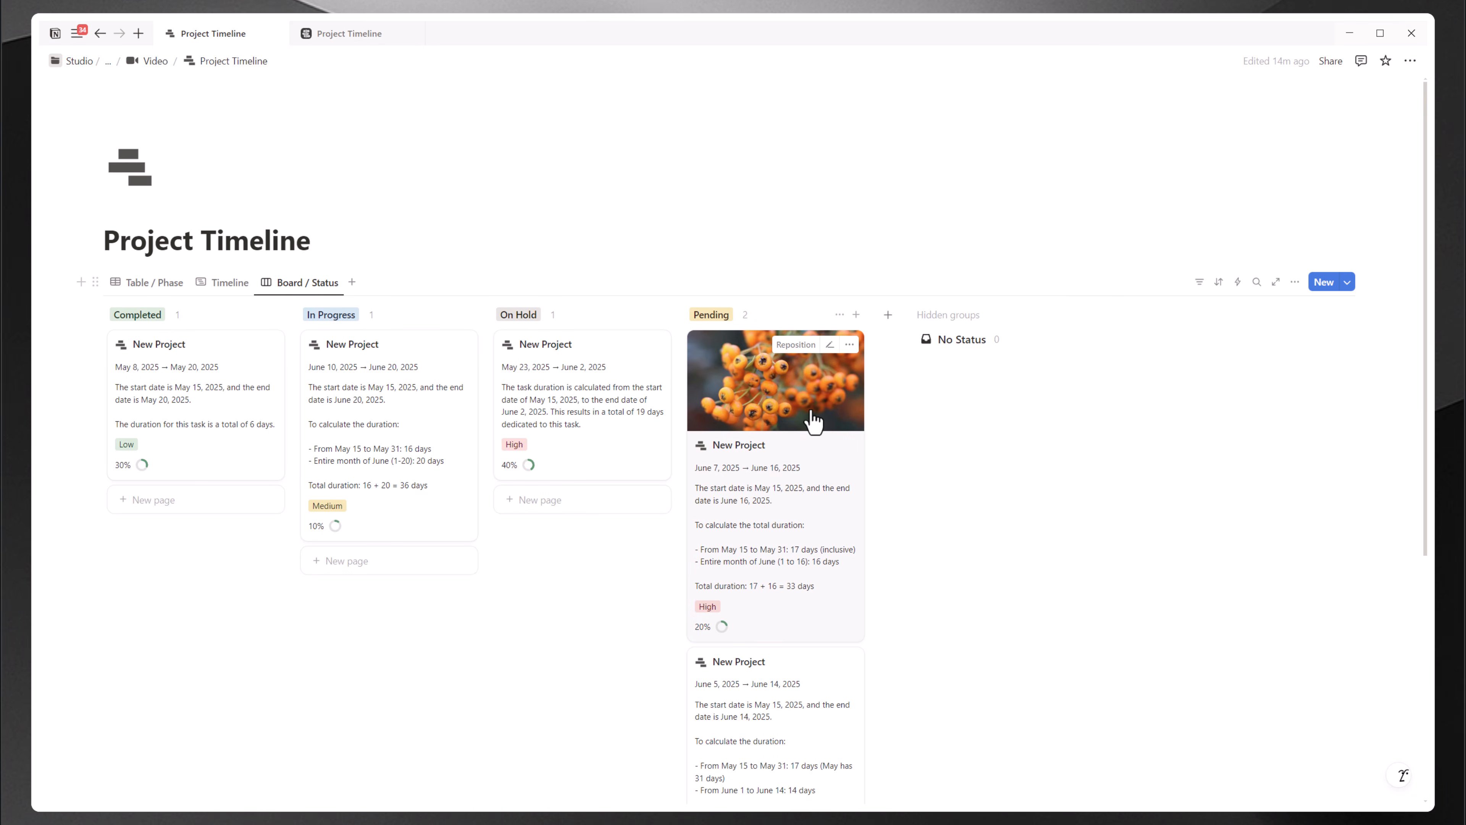
scroll(814, 421, "down", 3)
scroll(811, 410, "up", 3)
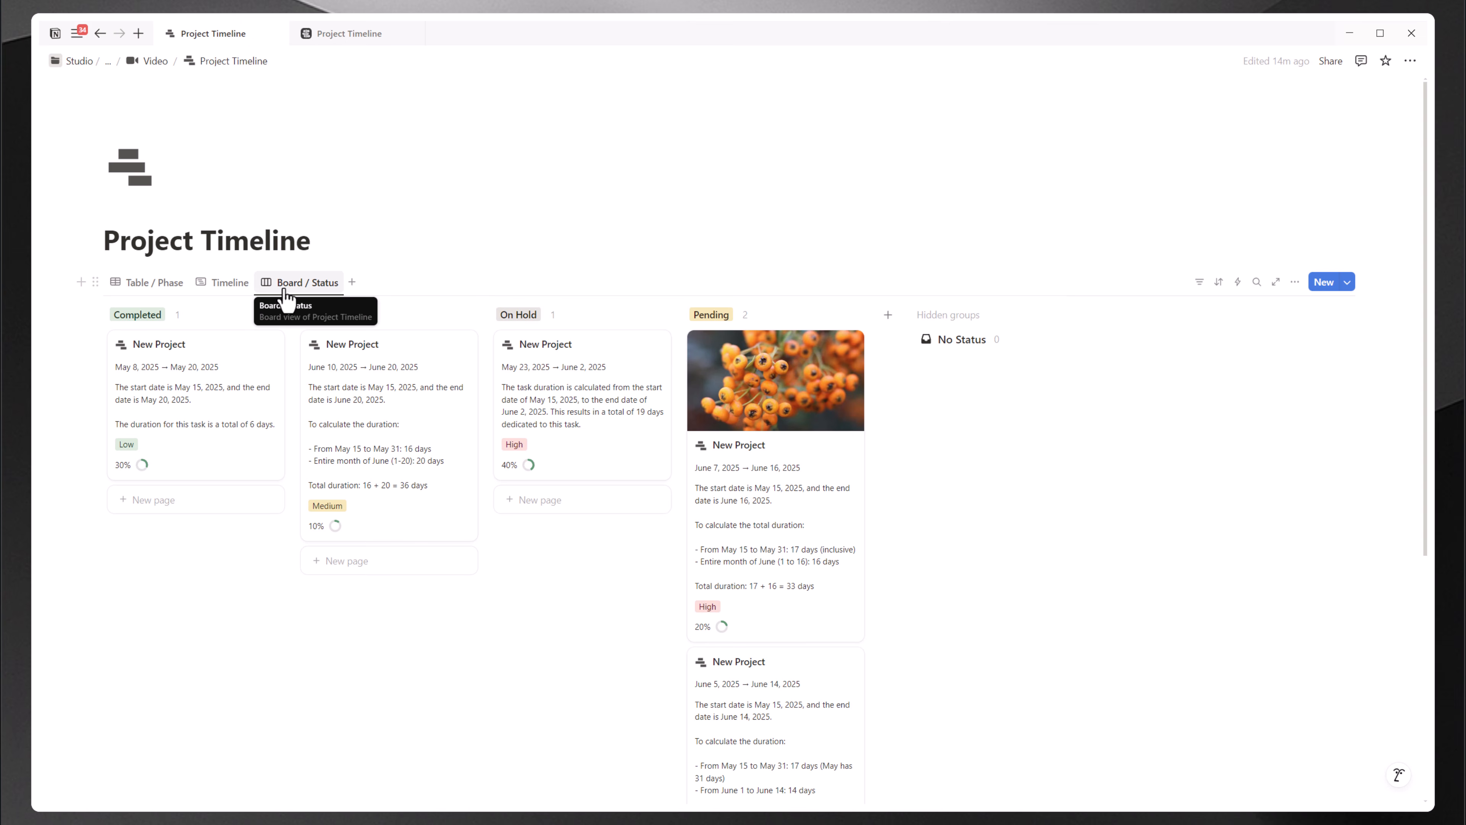
Step: Check in the finished template which property the Board / Team view is grouped by
left_click(337, 33)
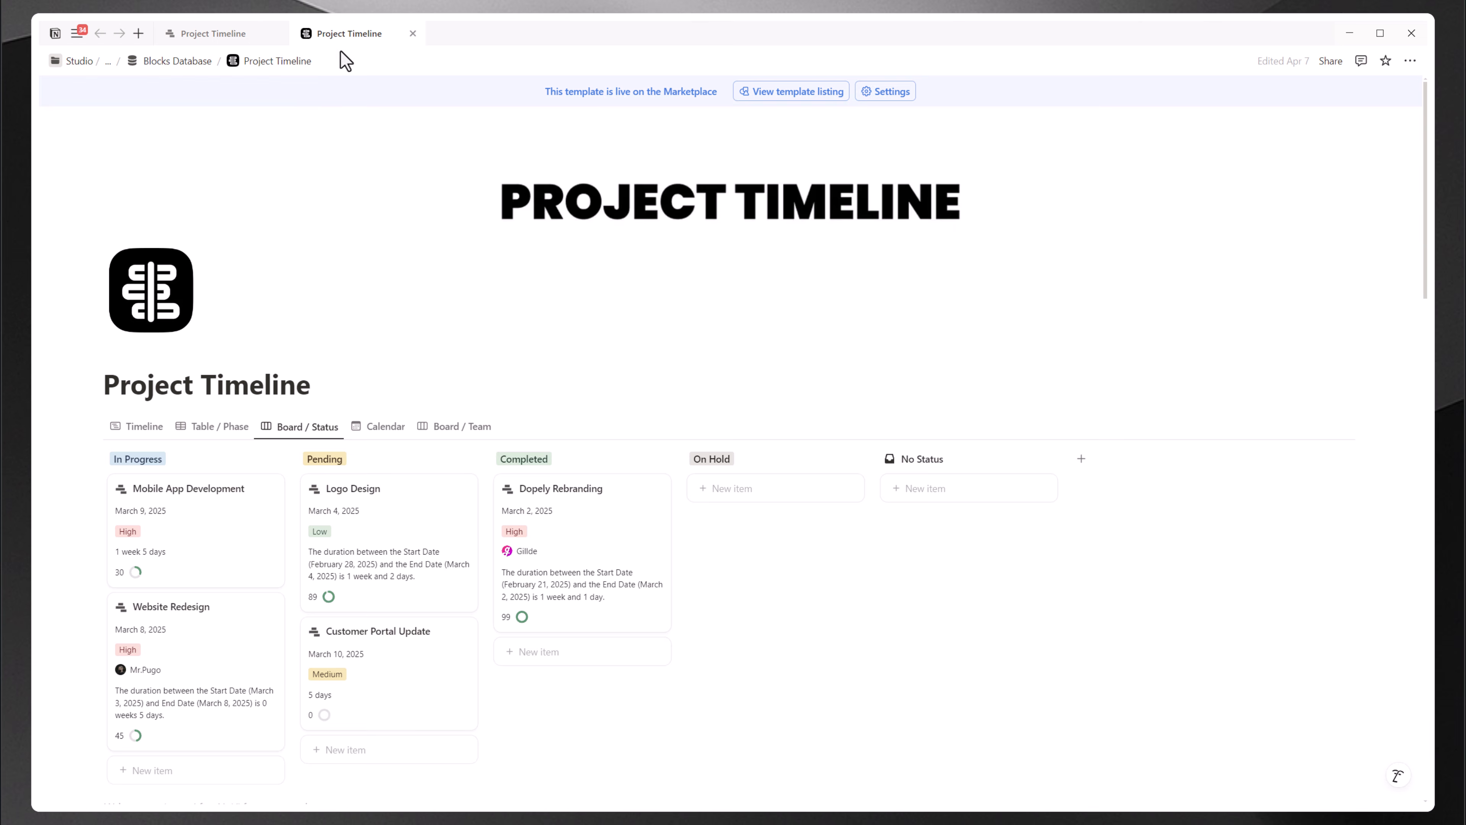
left_click(398, 432)
left_click(444, 442)
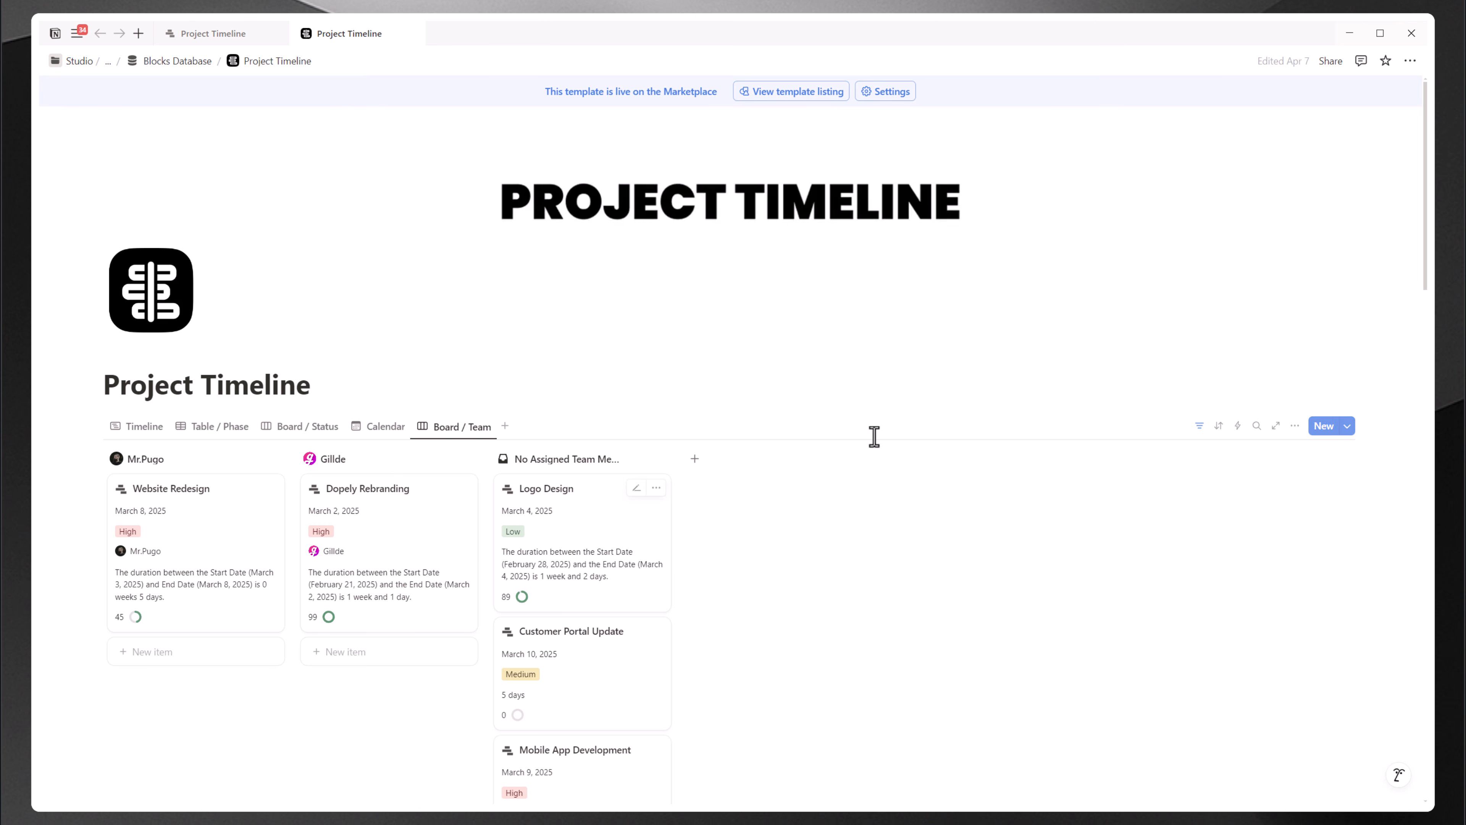
left_click(1295, 426)
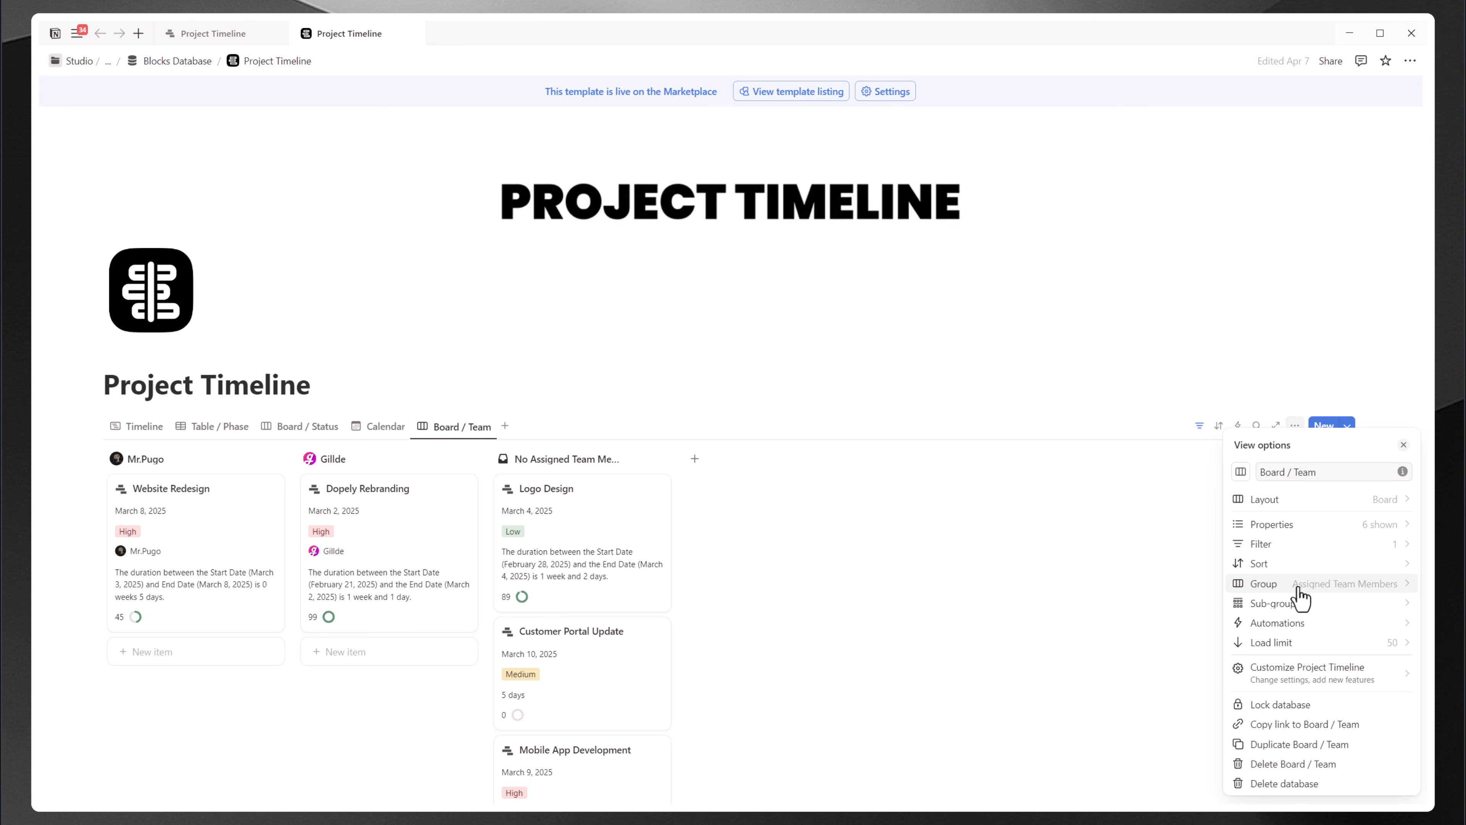
left_click(1299, 584)
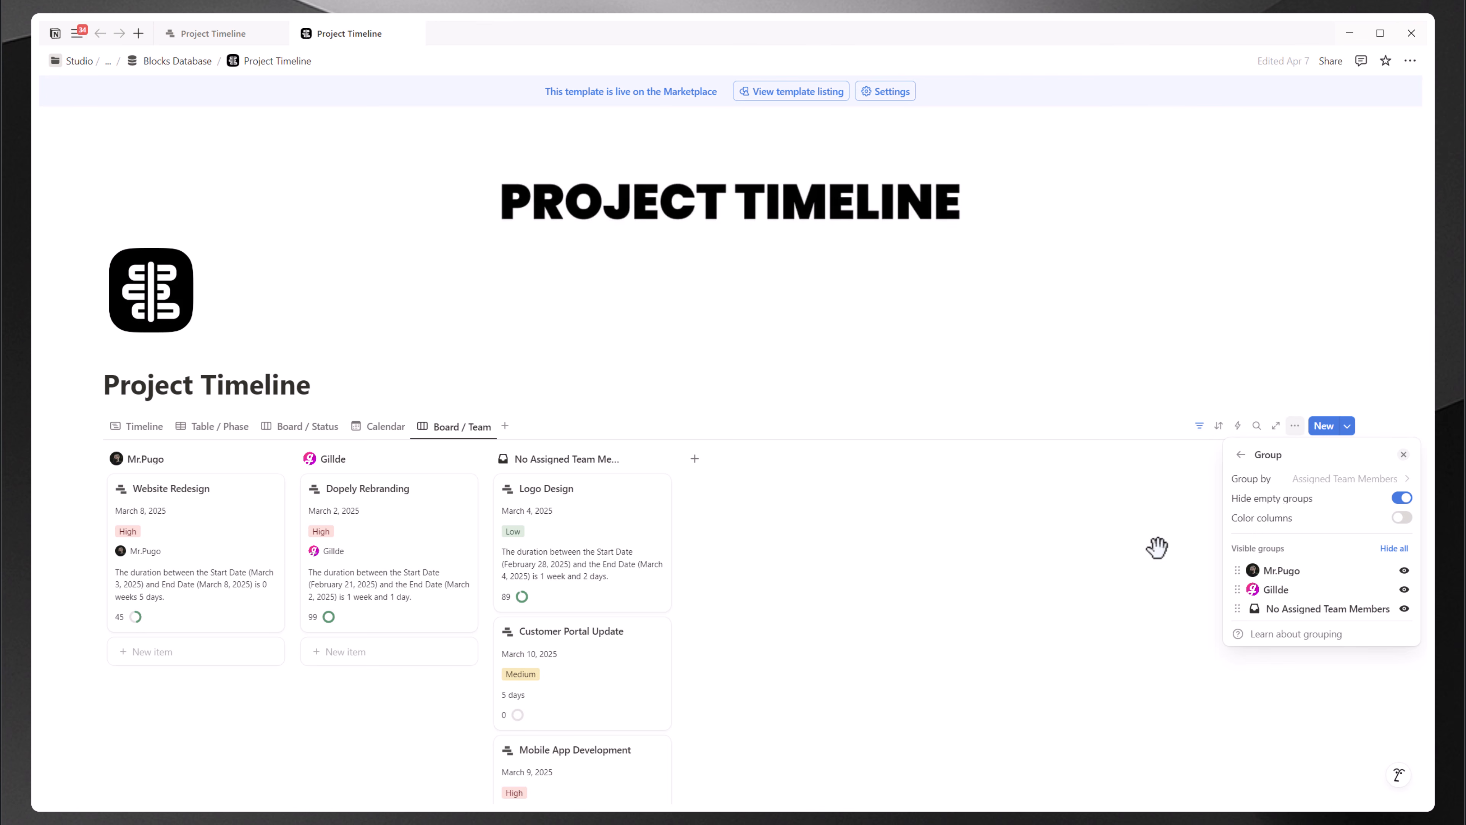
left_click(1015, 514)
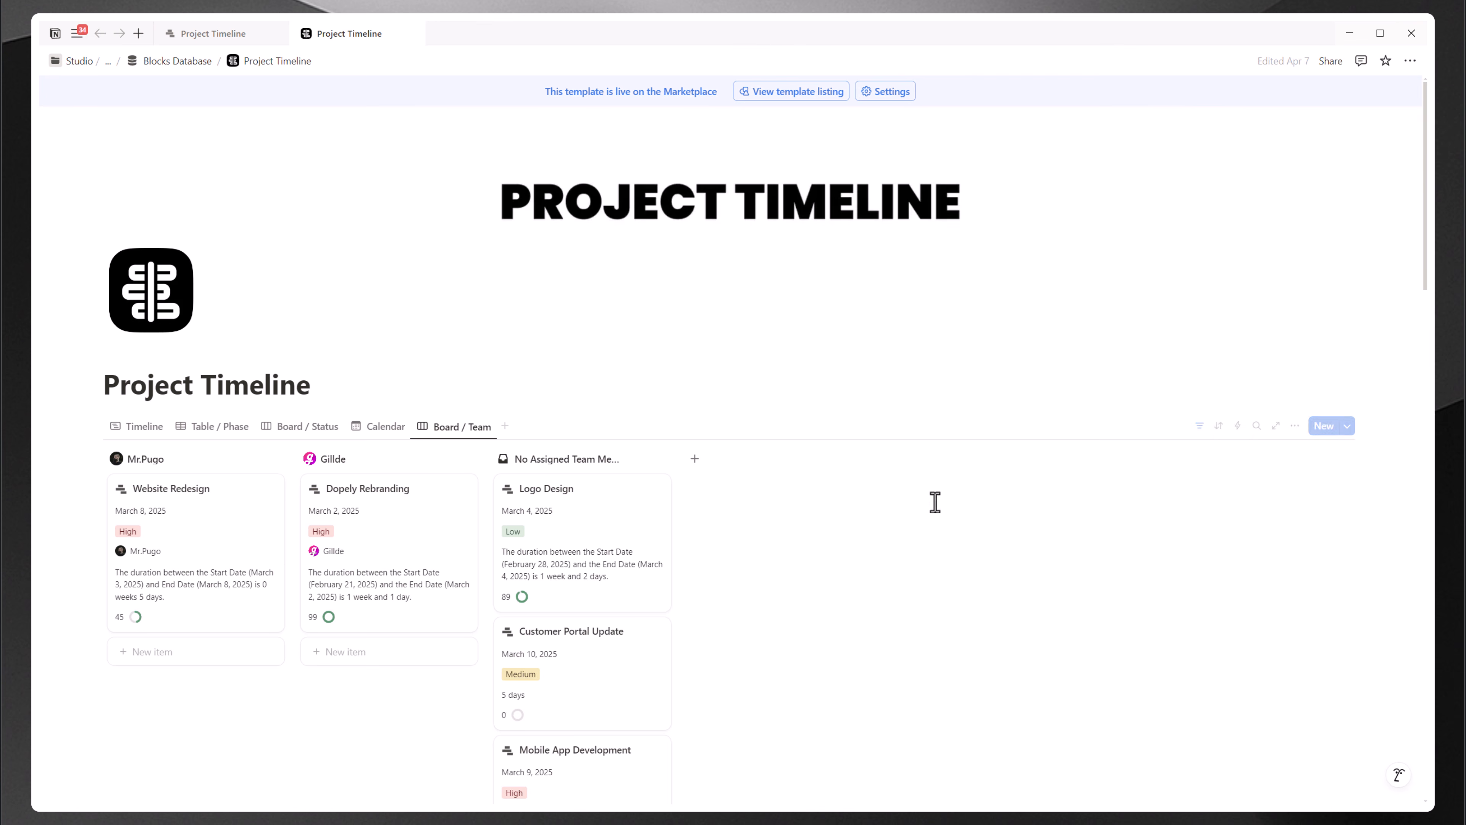
Step: Look over the template's Calendar view and the Projects Status section below it
left_click(374, 428)
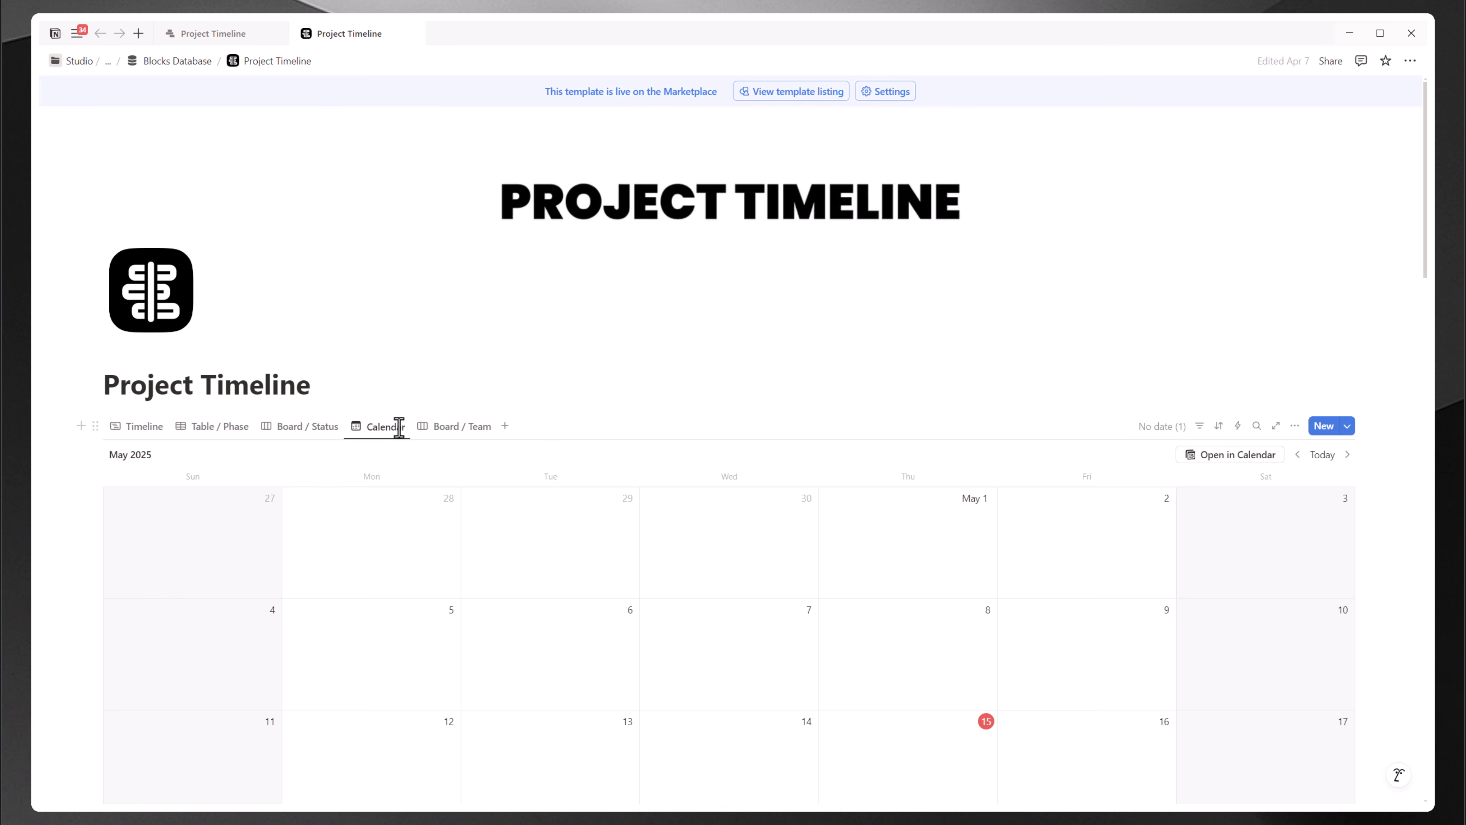
scroll(632, 485, "down", 4)
scroll(638, 494, "up", 1)
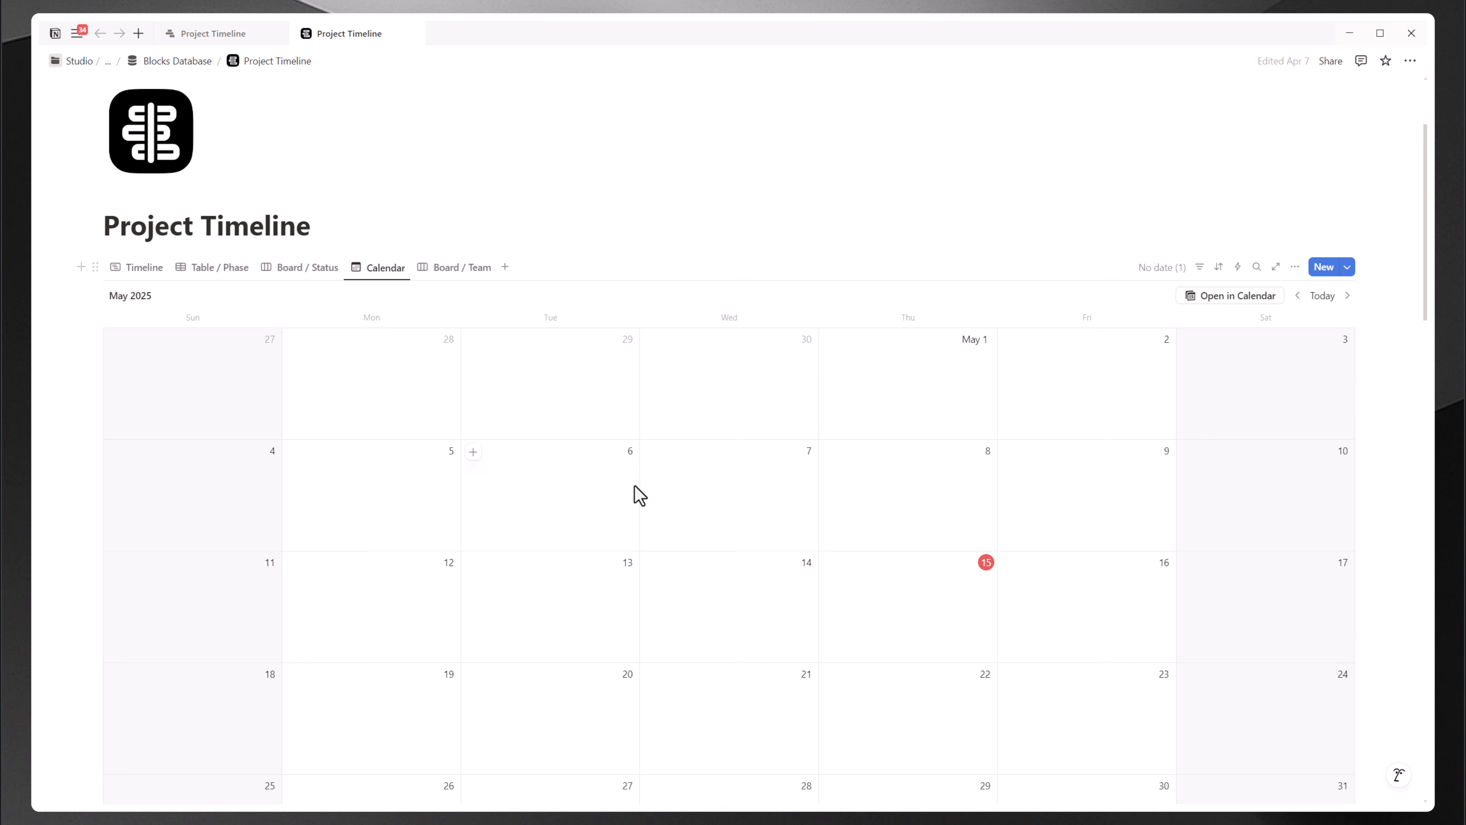
scroll(638, 494, "down", 4)
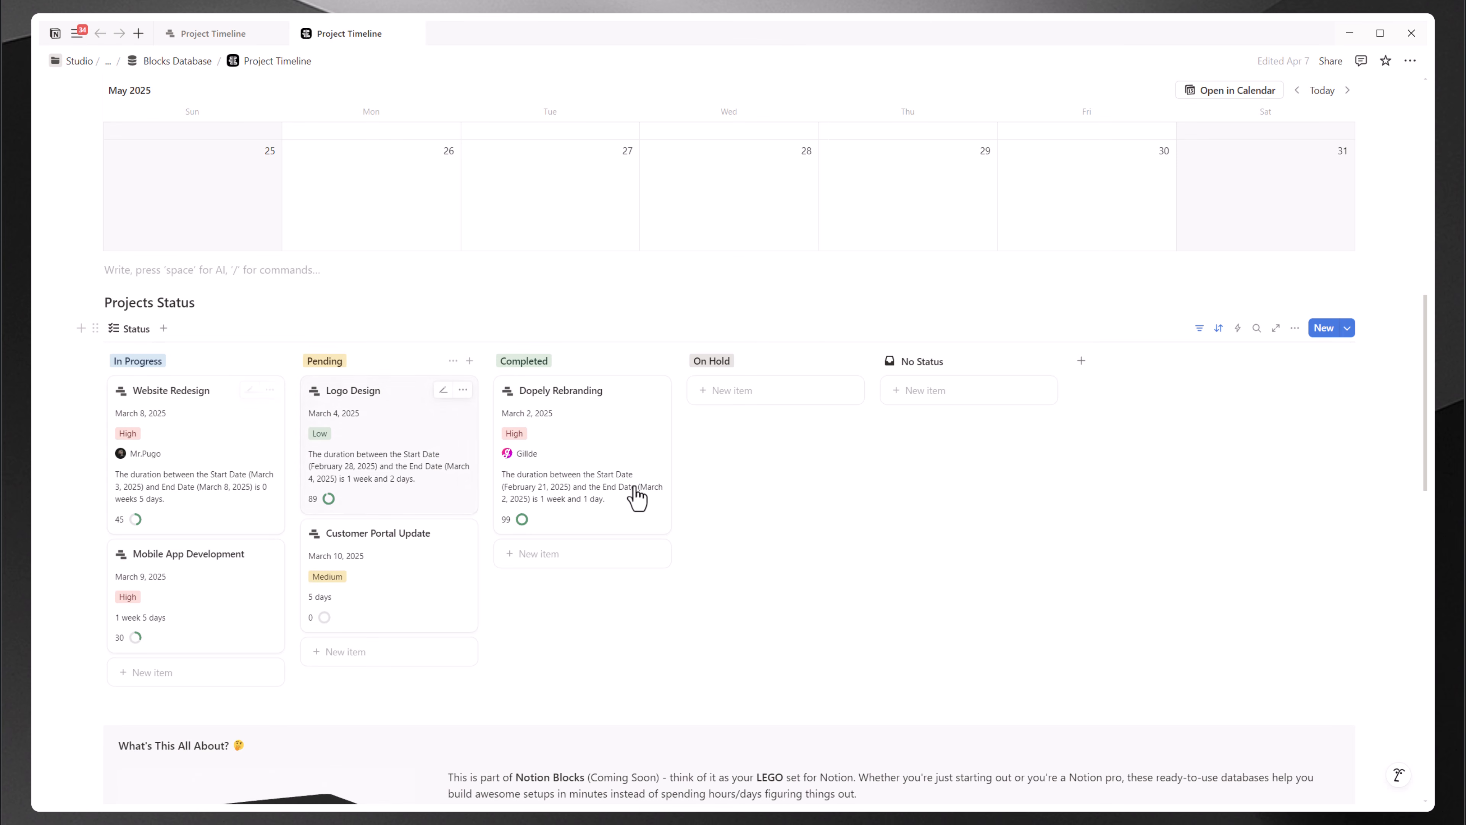
scroll(638, 494, "up", 15)
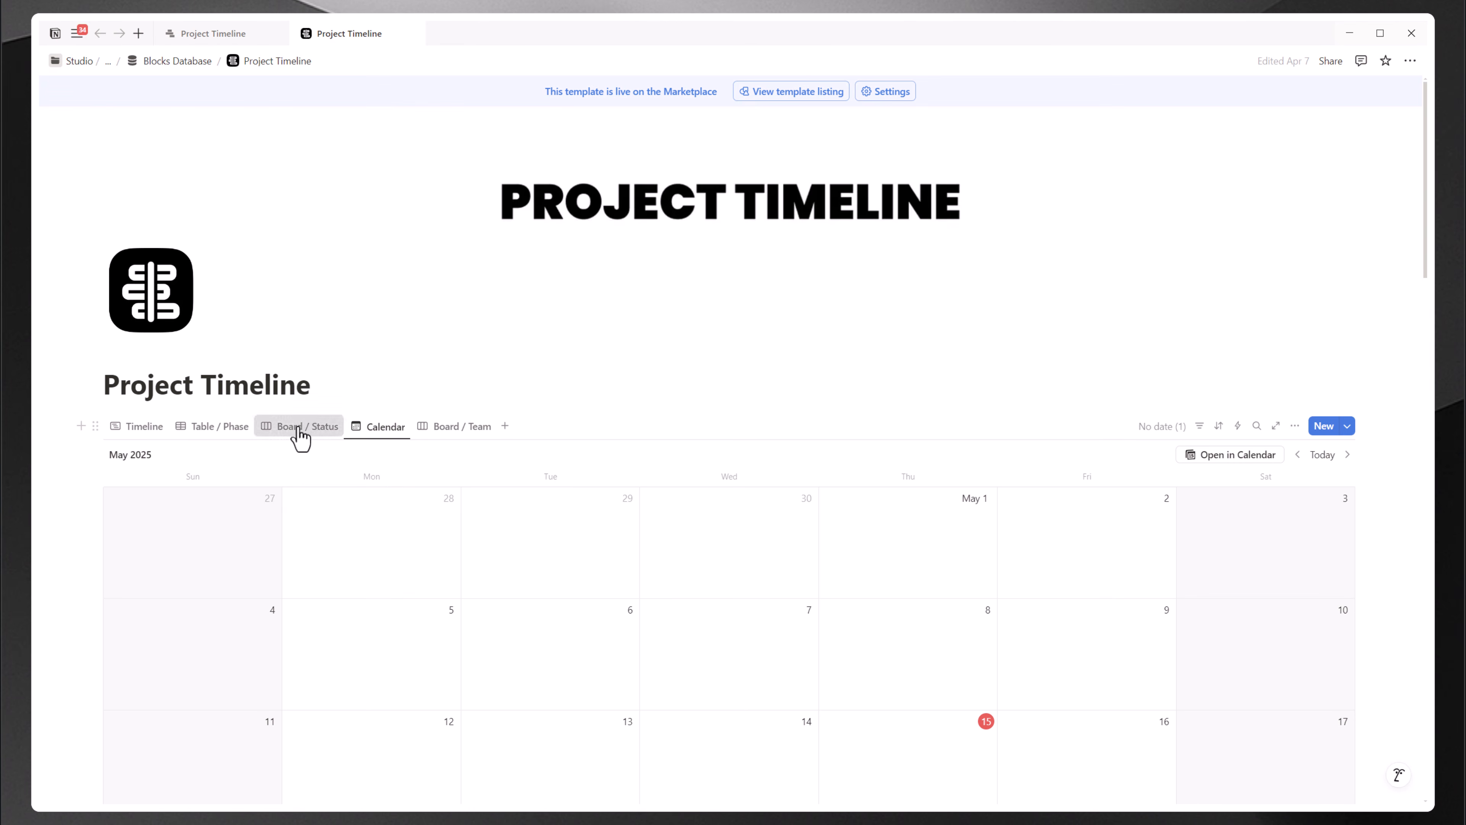
Step: Compare the template's Board / Status view with its Projects Status board and return to the Project Timeline page under construction
left_click(299, 430)
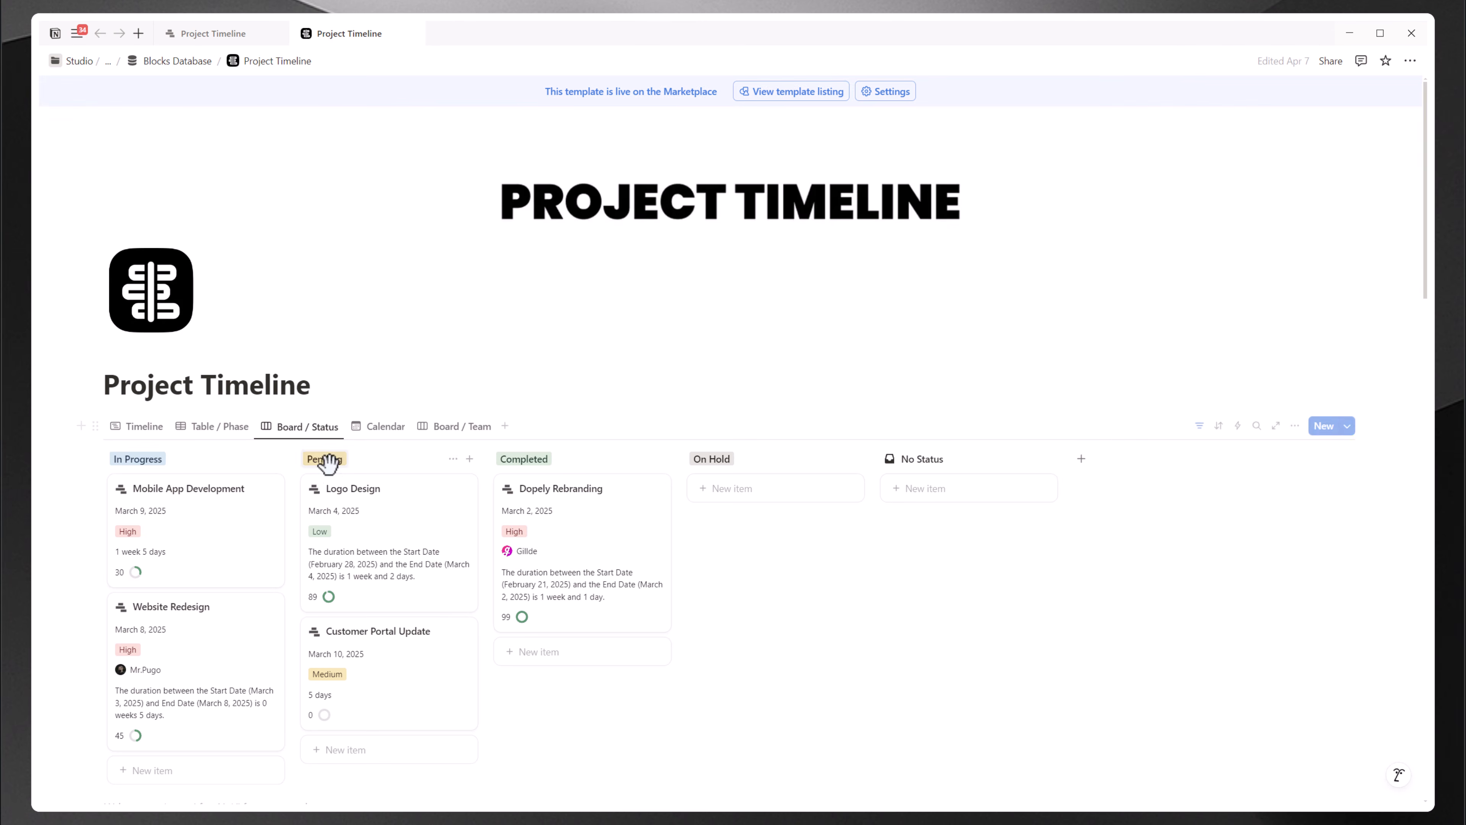
scroll(327, 465, "down", 10)
scroll(329, 469, "up", 3)
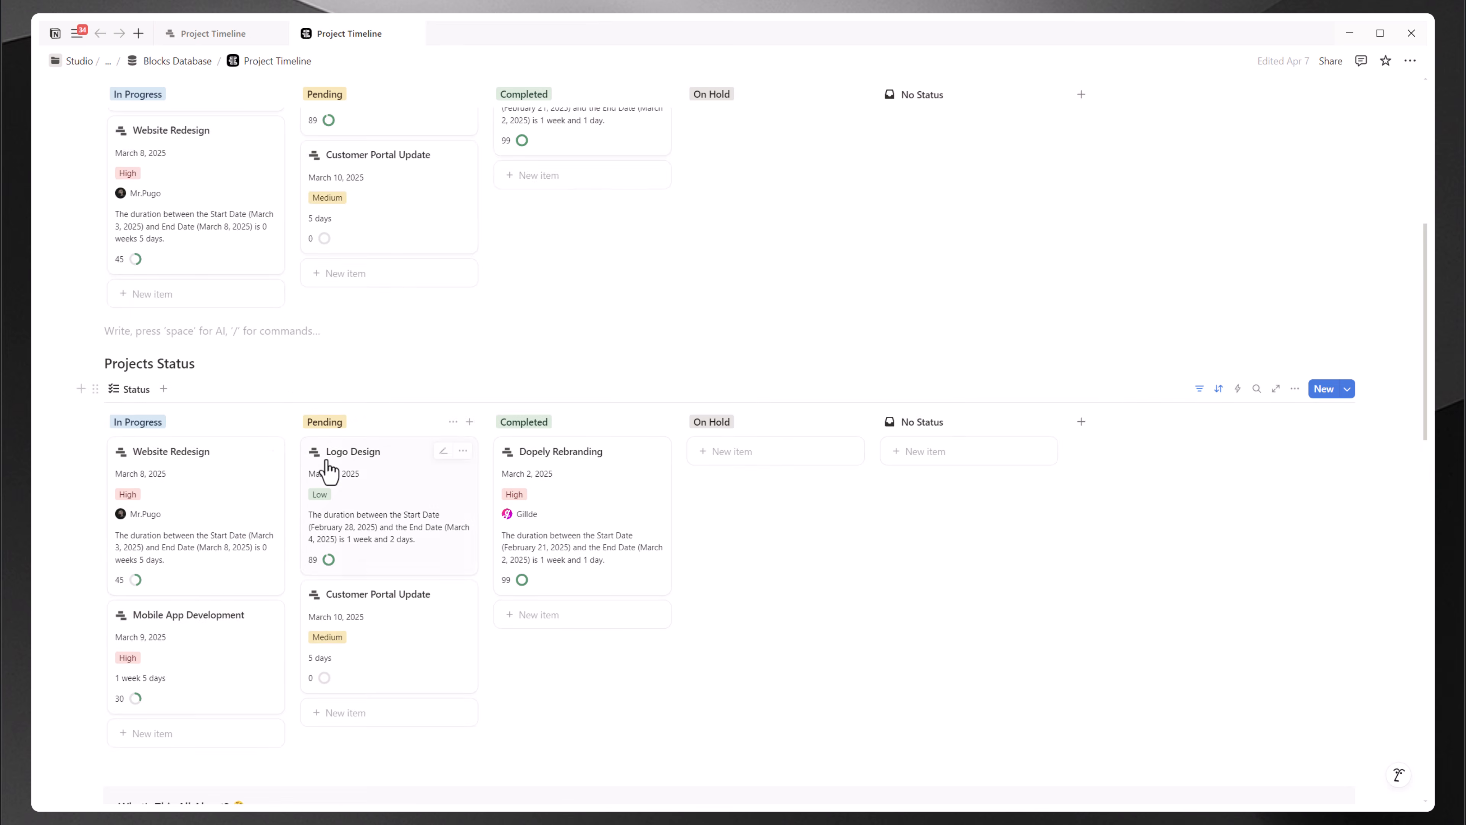
scroll(330, 468, "up", 5)
scroll(327, 462, "down", 3)
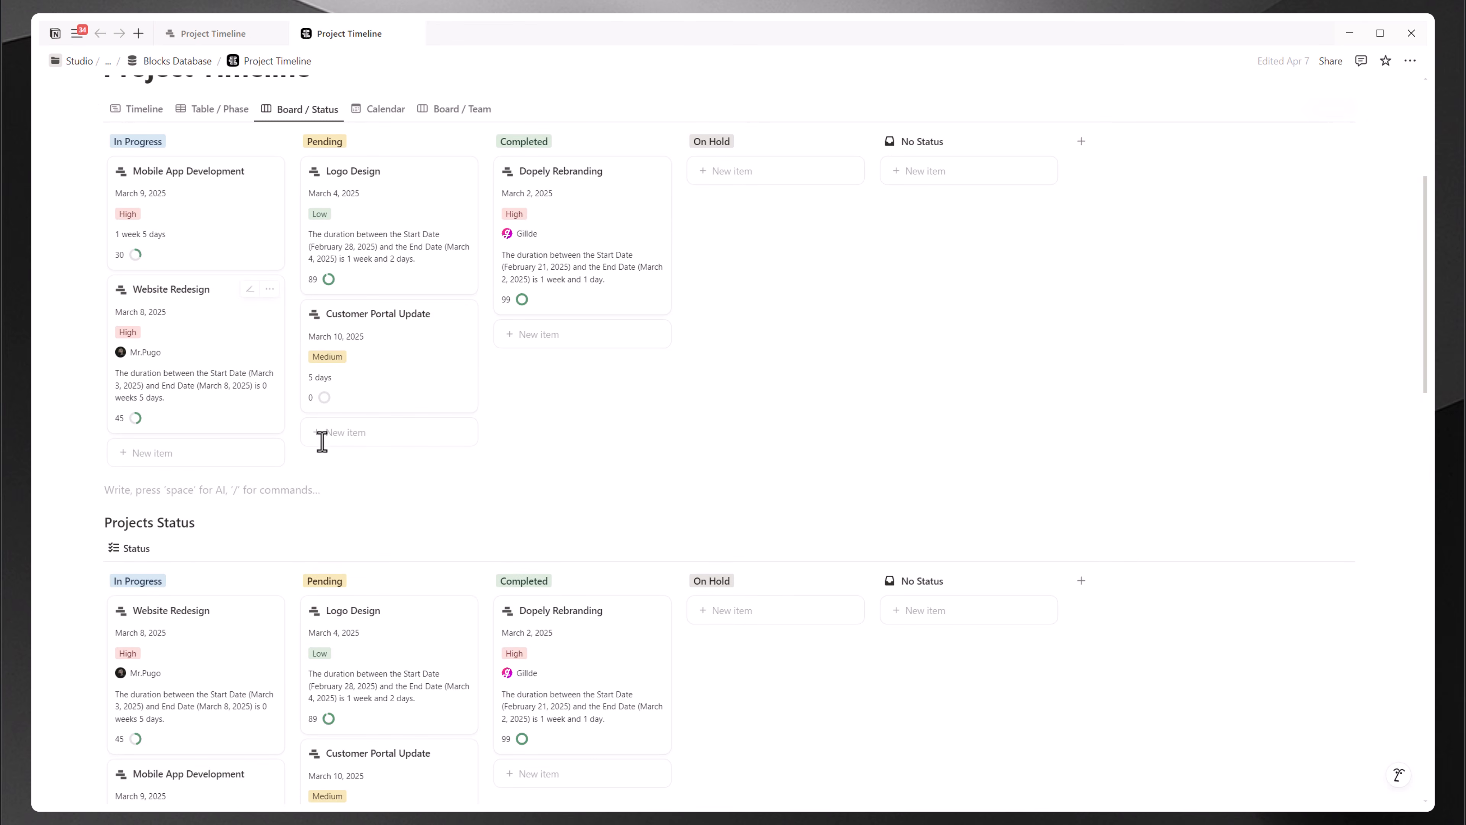
scroll(322, 442, "up", 5)
left_click(230, 33)
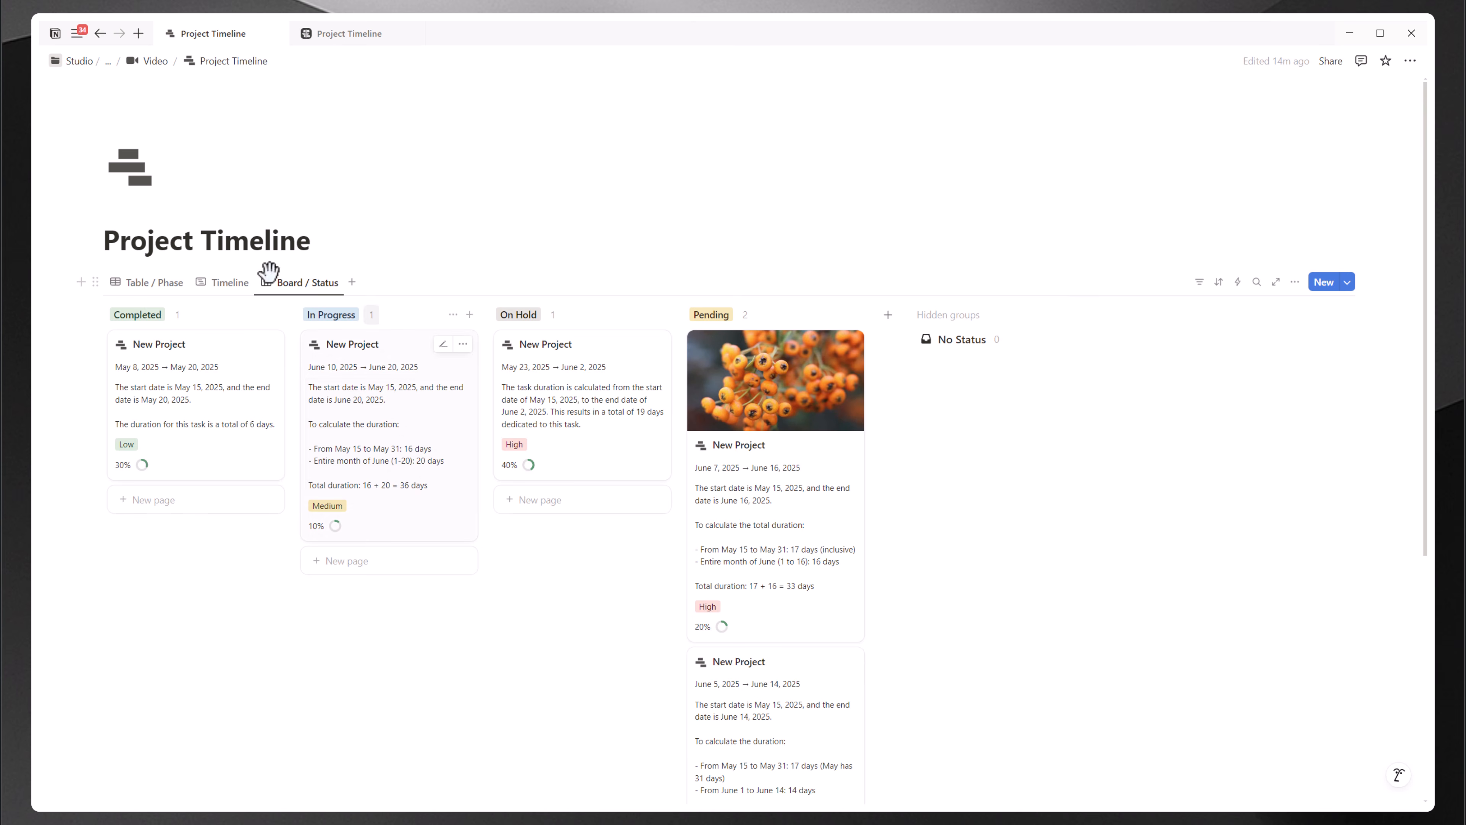
Step: Copy the link to the Board / Status view and paste it below the database as a linked database view showing Board / Status
left_click(278, 283)
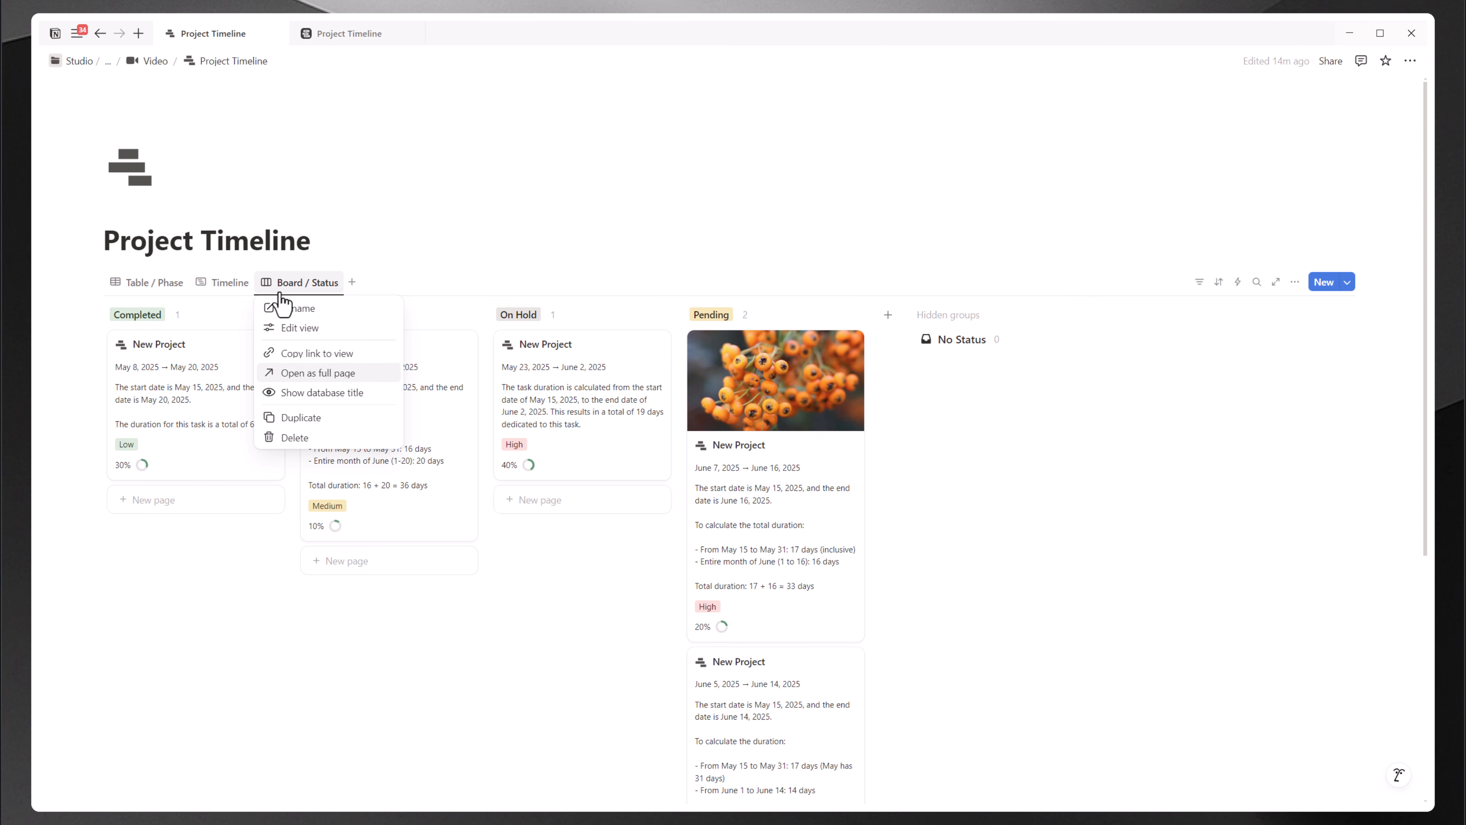
left_click(317, 355)
scroll(301, 415, "down", 5)
left_click(276, 595)
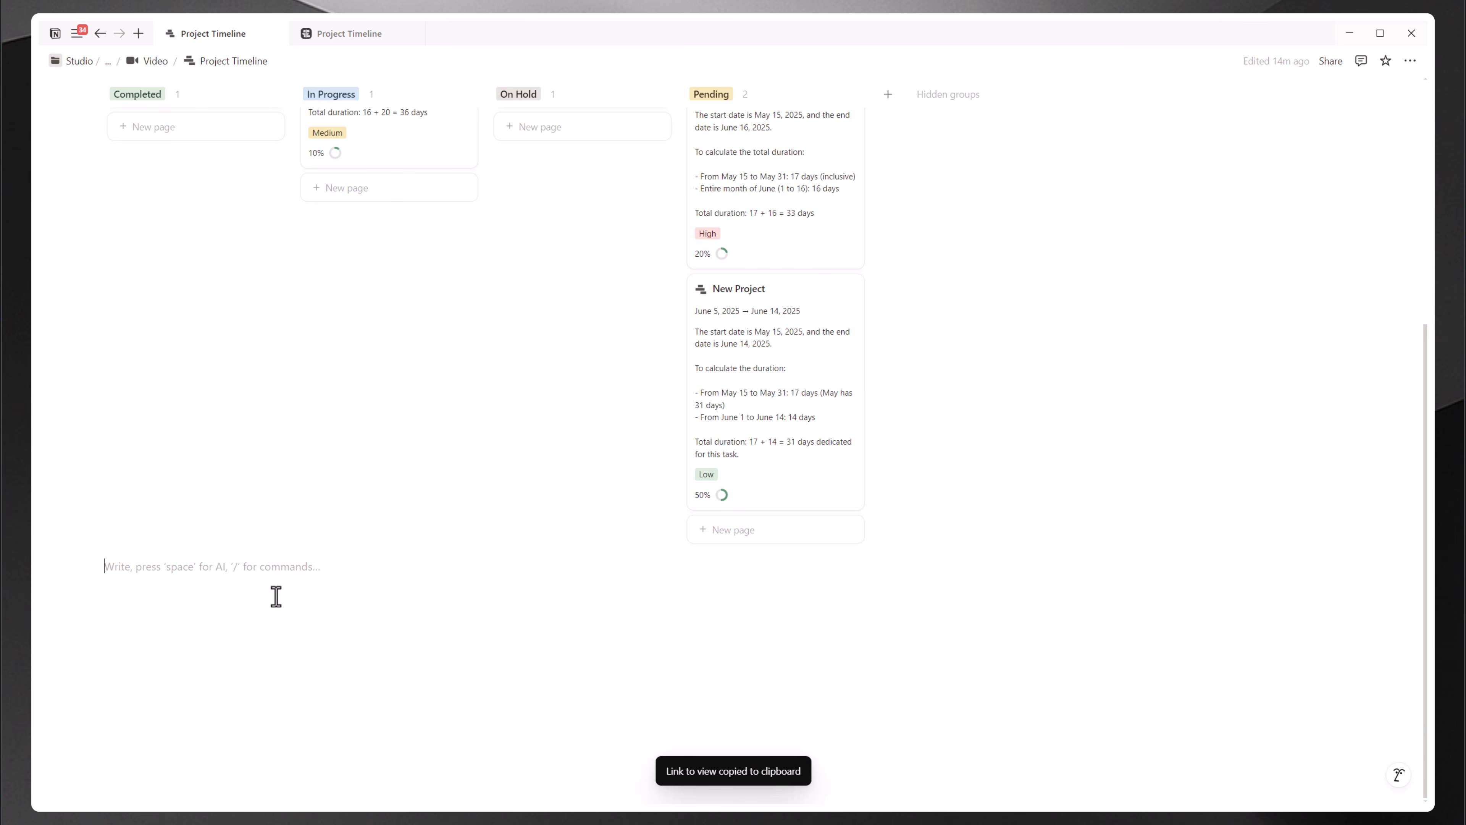
key("Return")
key("Return")
key("ctrl+v")
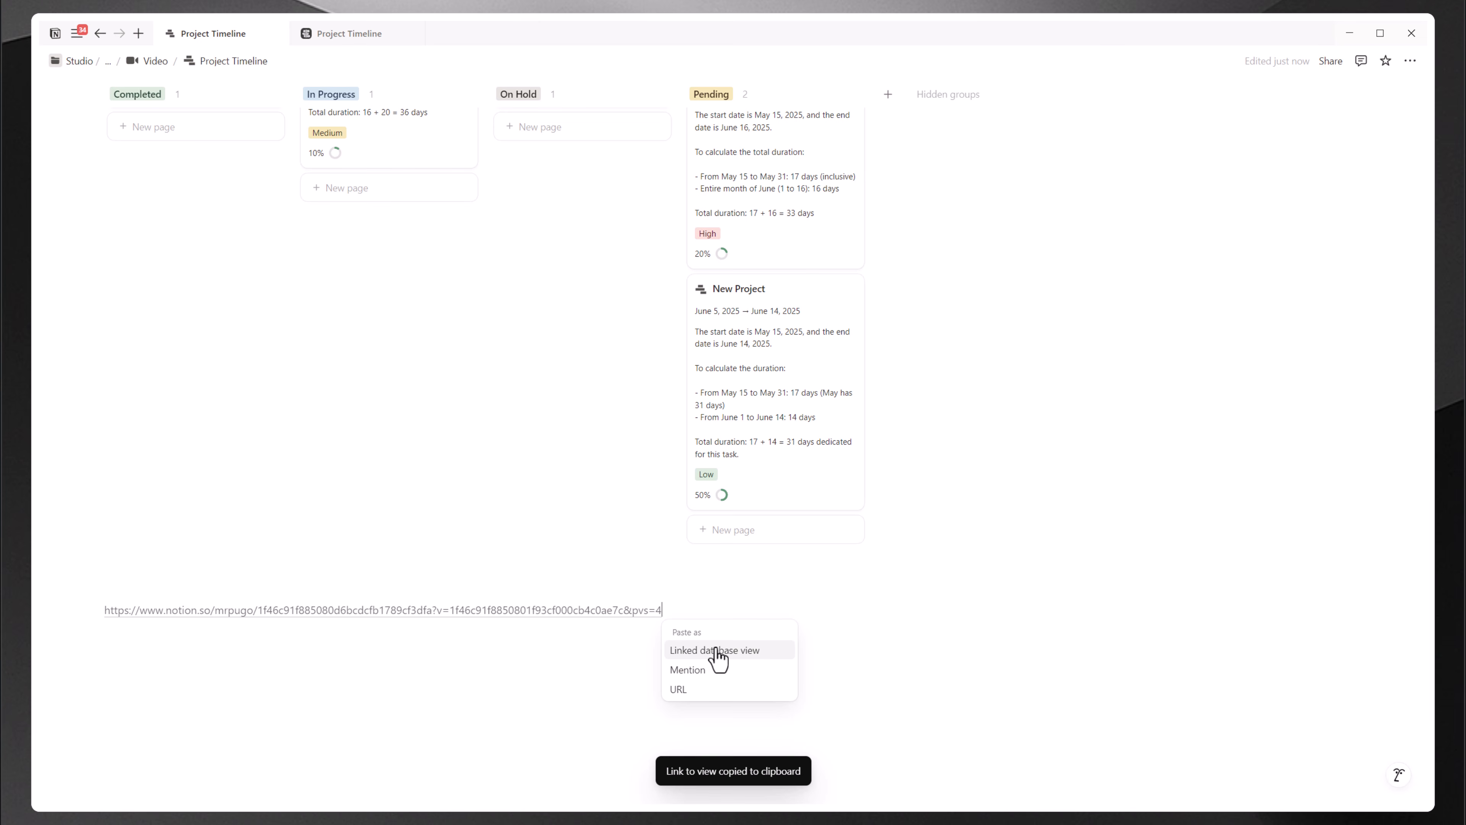
left_click(718, 651)
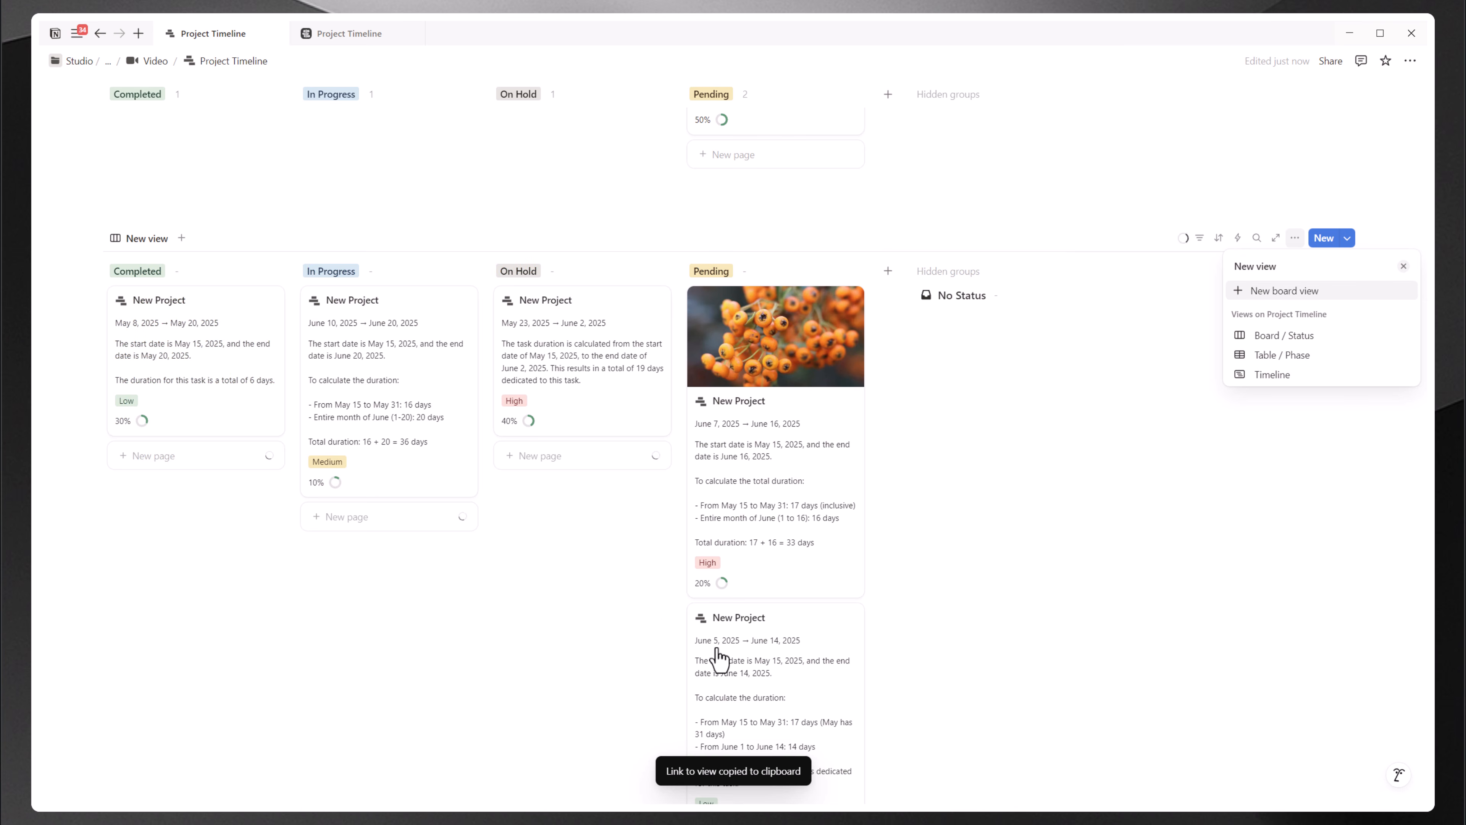
left_click(431, 618)
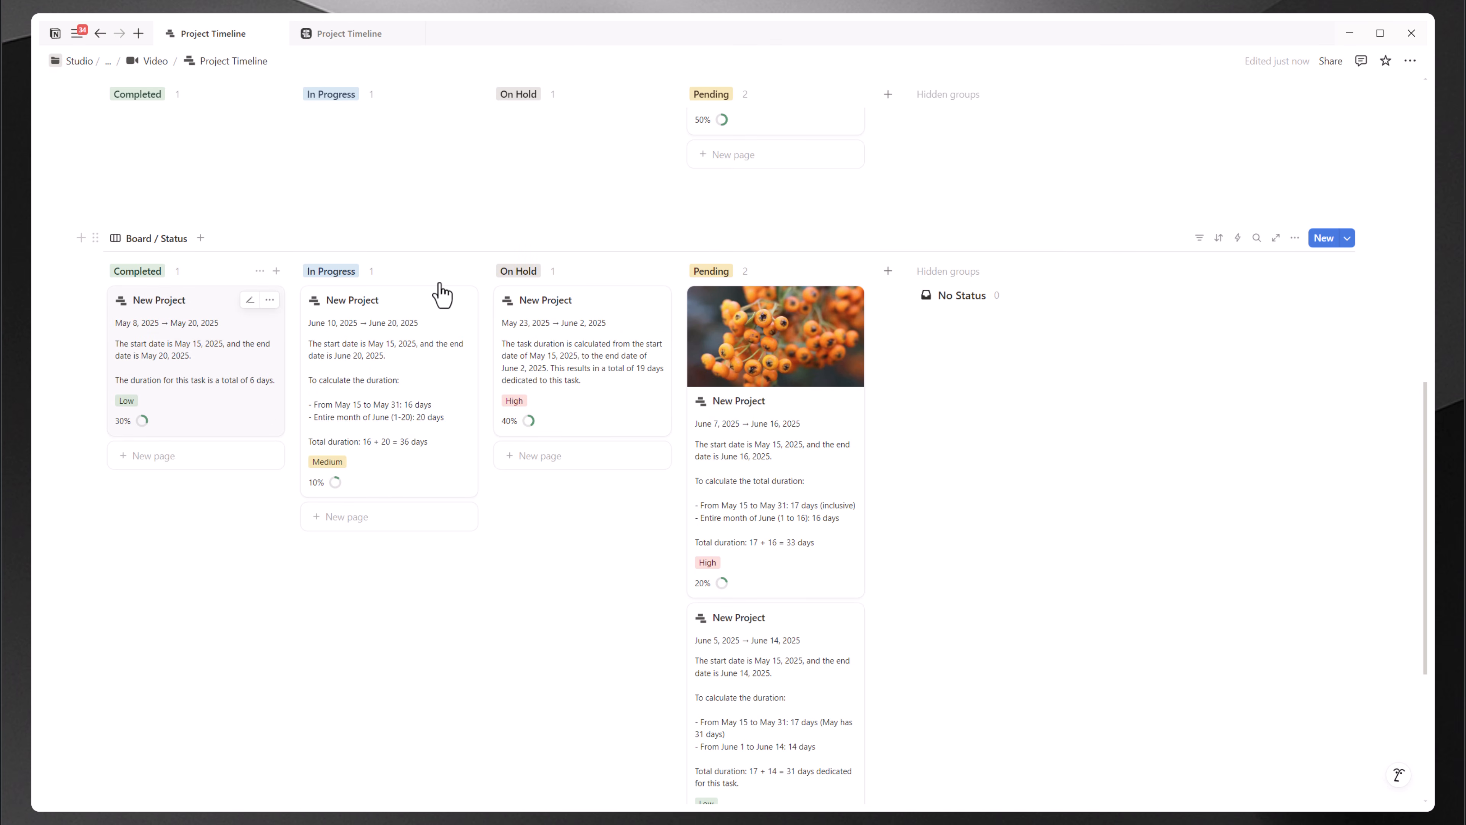
Step: Add a level 3 heading "Status" above the linked Board / Status view
scroll(440, 295, "up", 8)
scroll(412, 292, "down", 5)
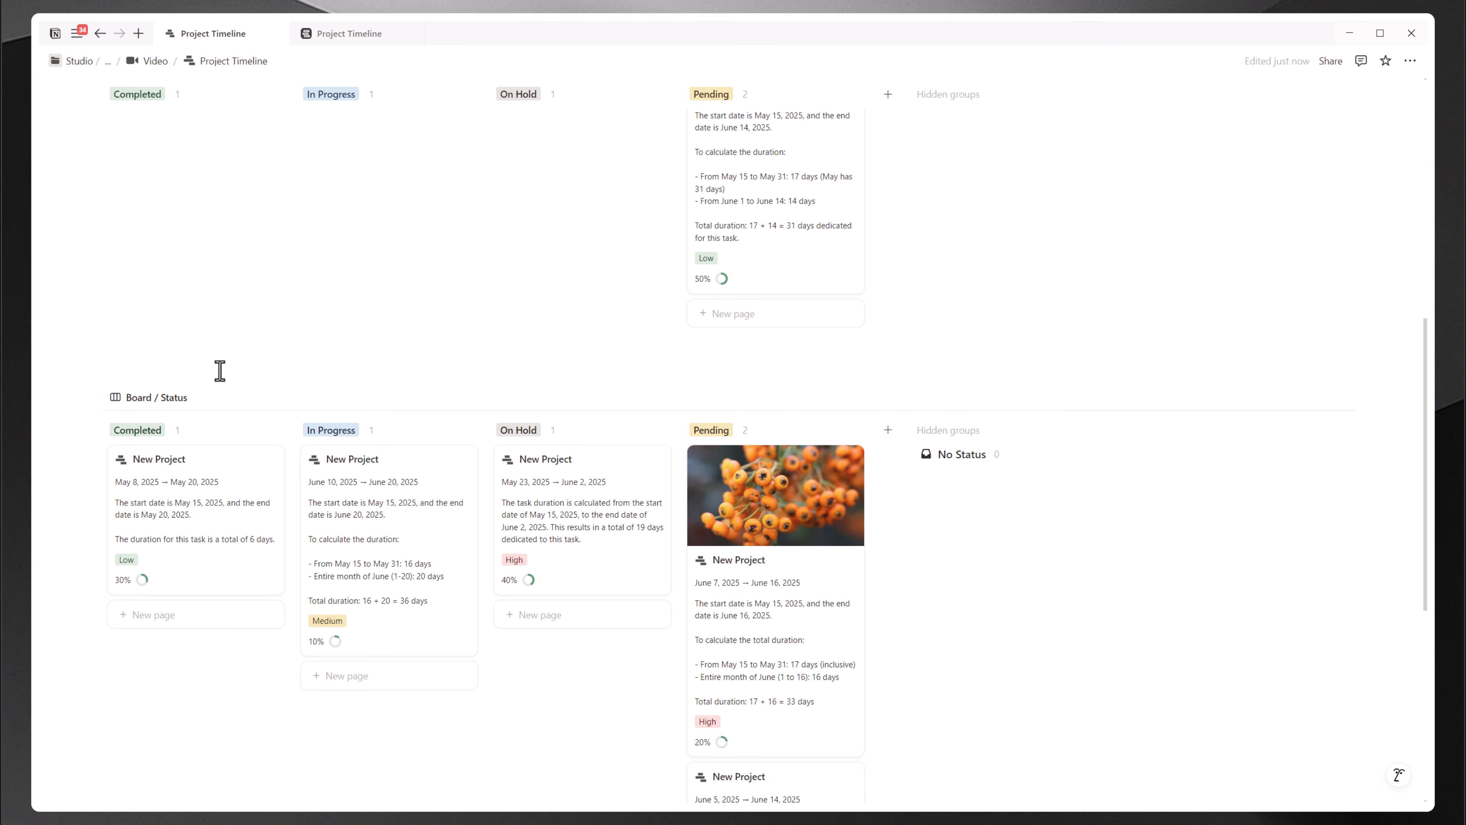
left_click(174, 373)
type("###")
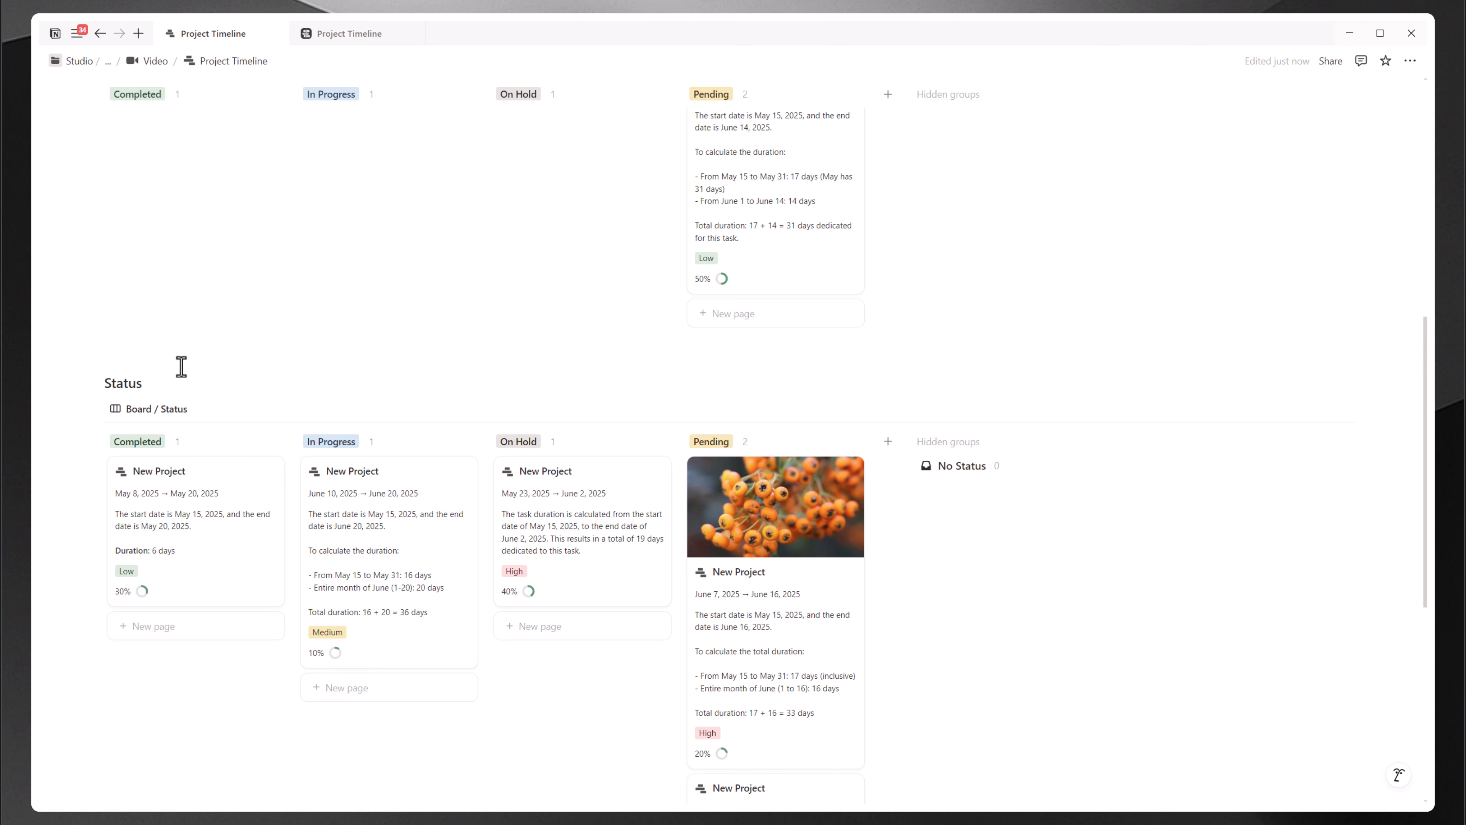
Step: Delete the Board / Status view from the original Project Timeline database and confirm the removal
scroll(160, 412, "up", 8)
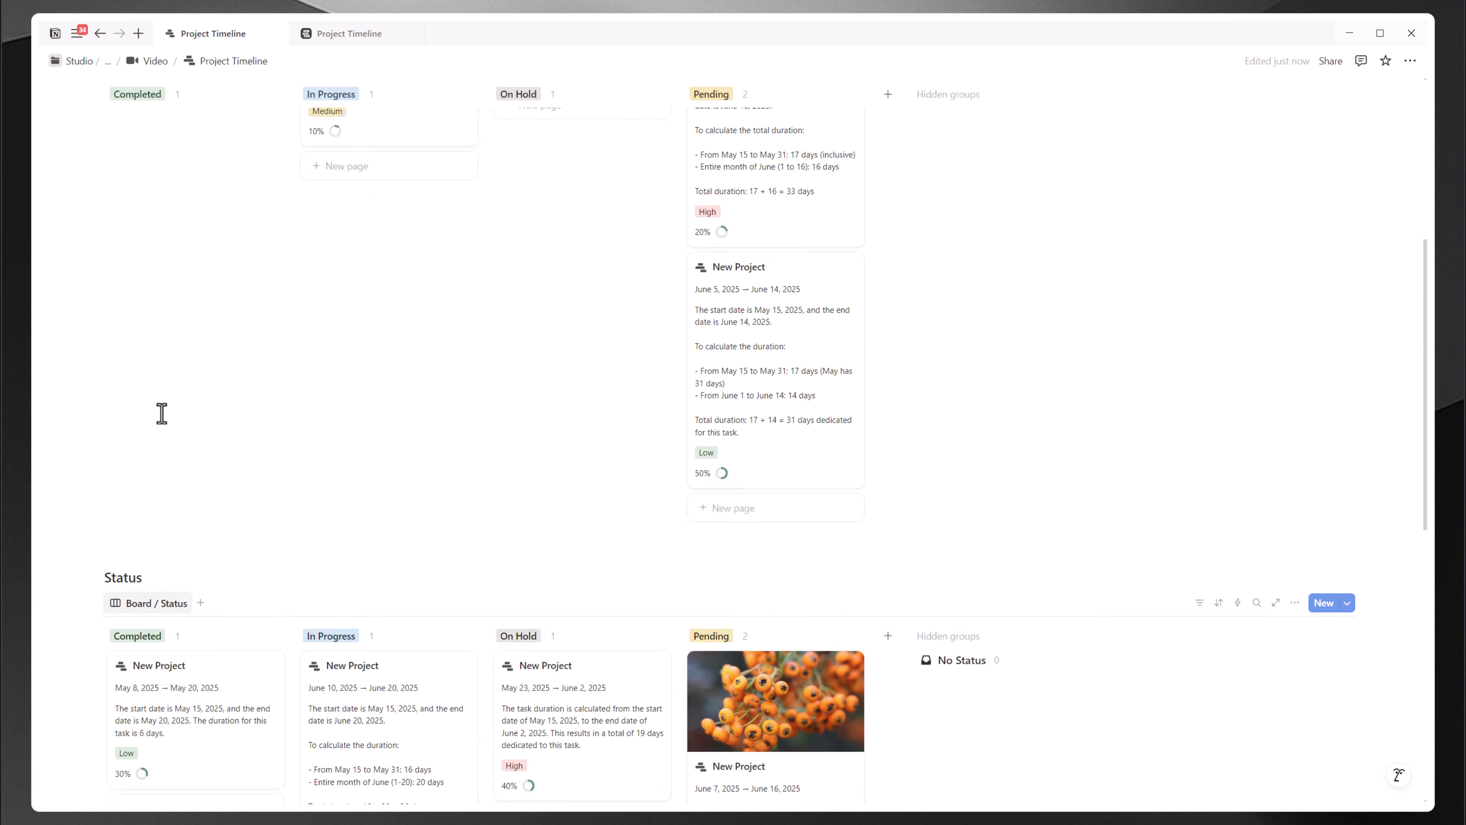
left_click(272, 173)
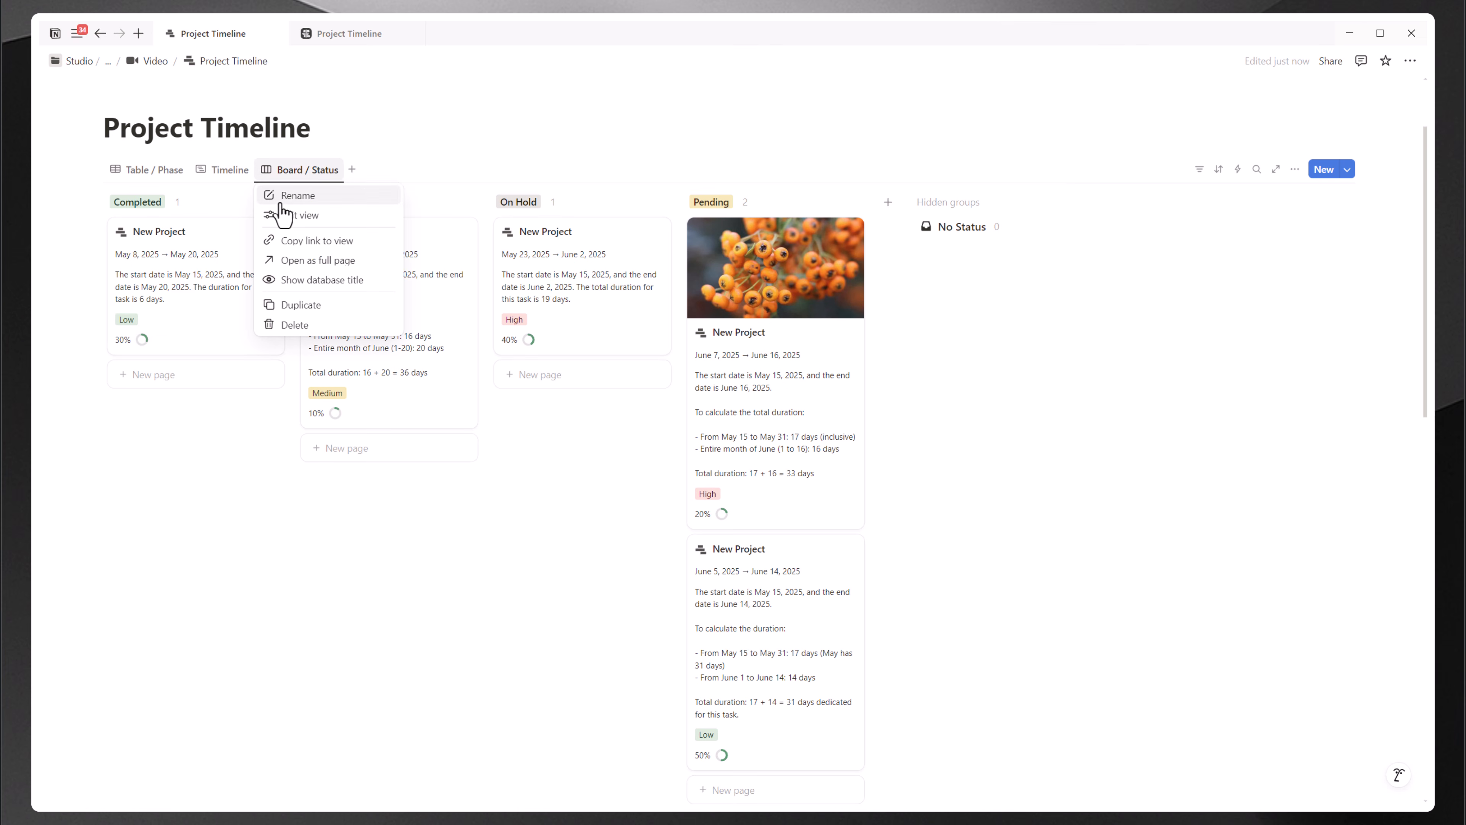
left_click(310, 326)
left_click(793, 437)
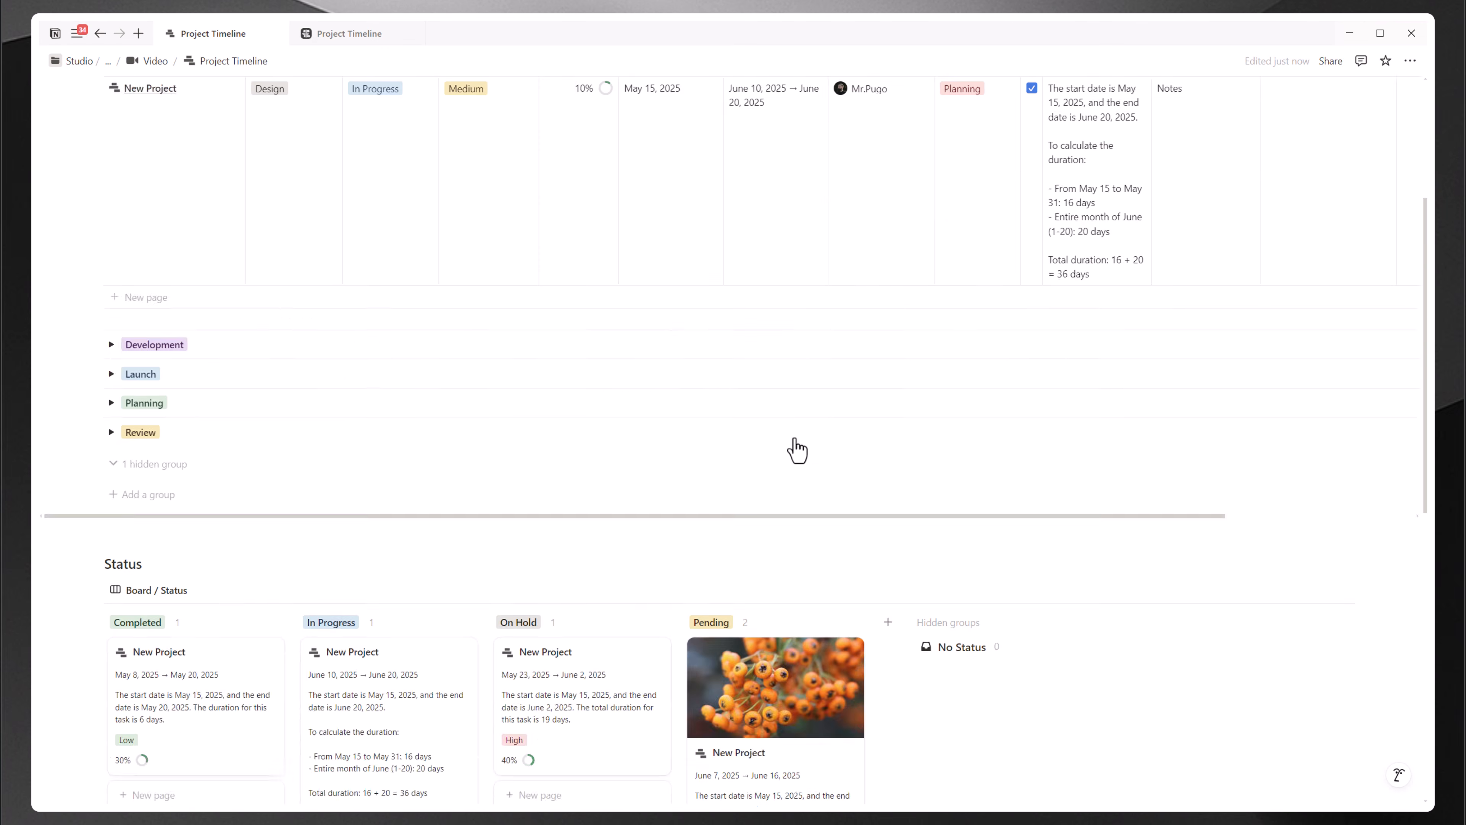
Step: Move the linked Board / Status database beside the Phase table so the two form side-by-side columns
scroll(794, 442, "down", 5)
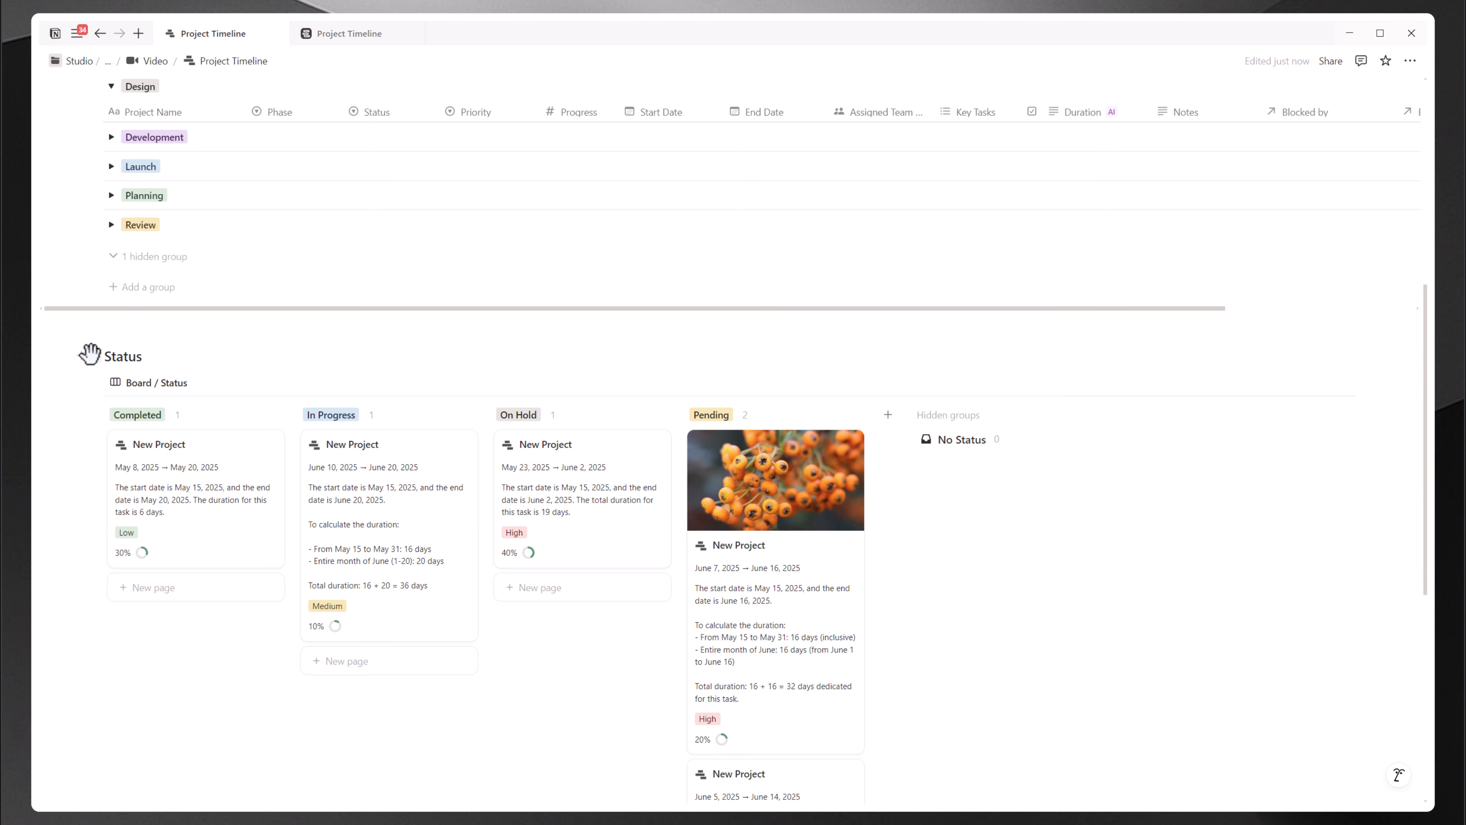
left_click(91, 354)
left_click(99, 378)
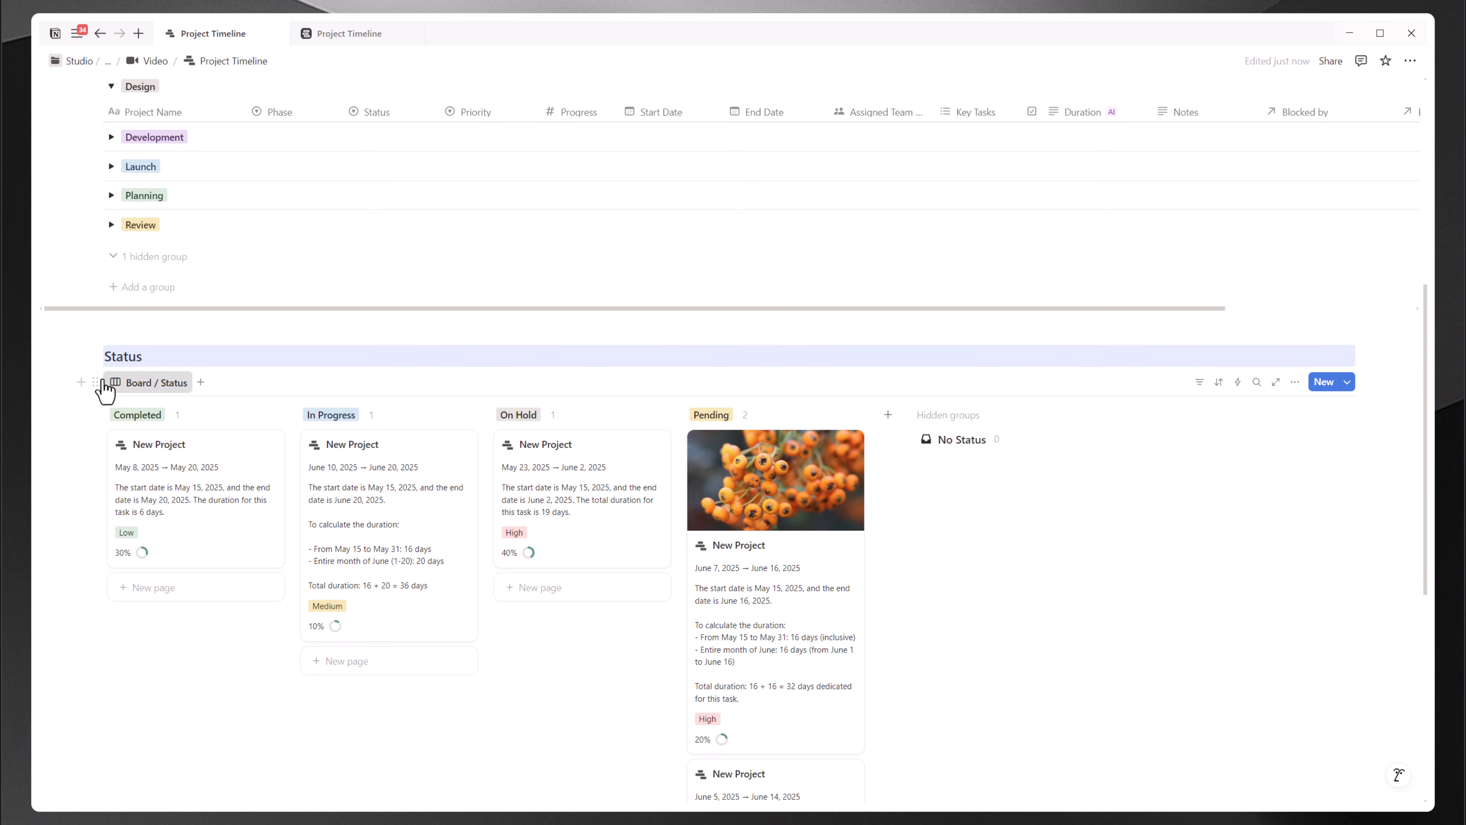
left_click(107, 386)
left_click(98, 381)
left_click_drag(94, 381, 1420, 334)
scroll(1016, 356, "up", 8)
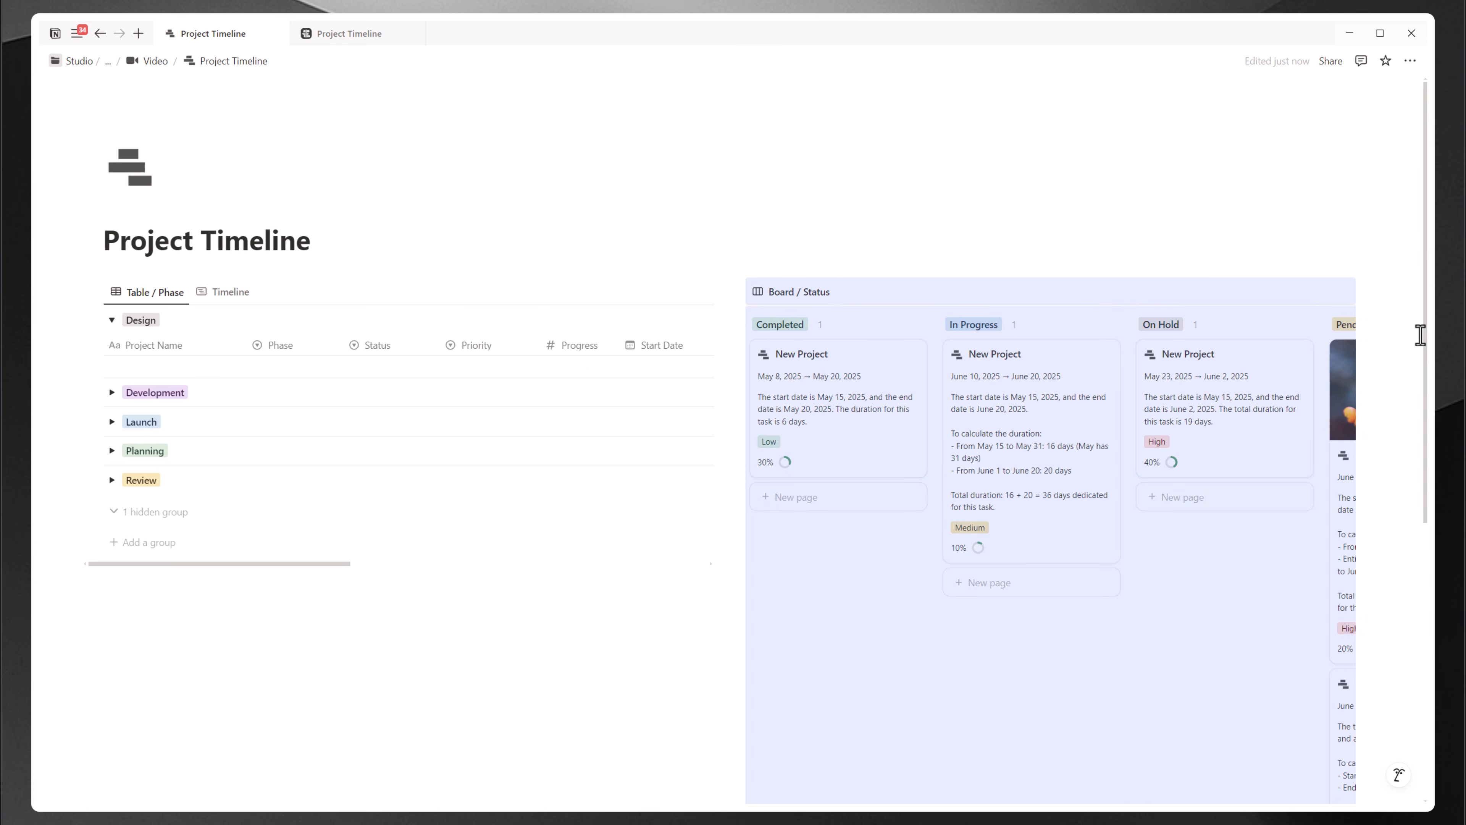
Step: Move the Status heading into the second column, directly above the linked board
scroll(1403, 336, "down", 10)
left_click_drag(92, 562, 801, 280)
scroll(795, 452, "up", 9)
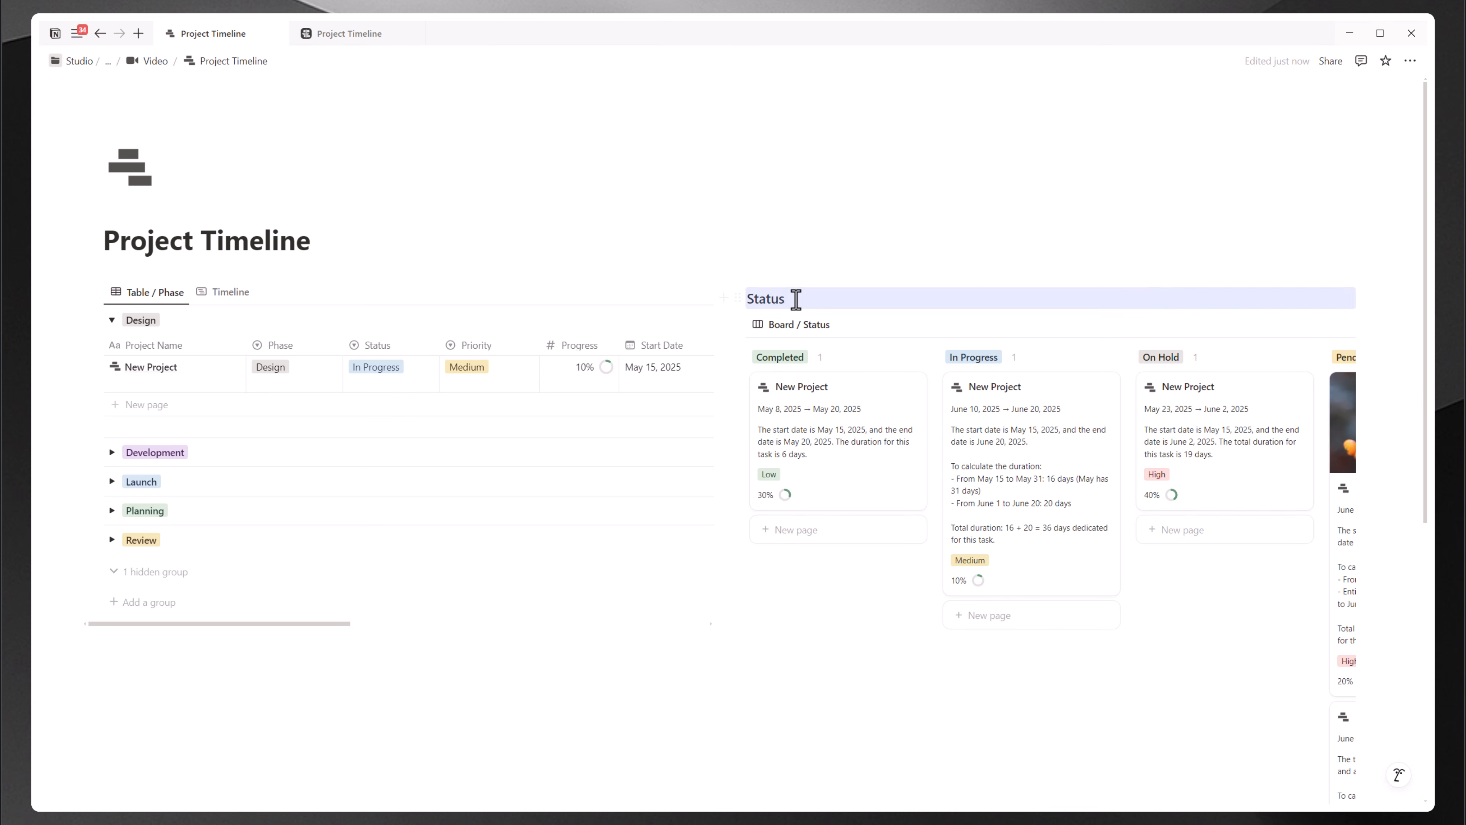
Step: Duplicate the Status heading and place the copy above the Table / Phase database in the first column
left_click(796, 299)
key("ctrl+d")
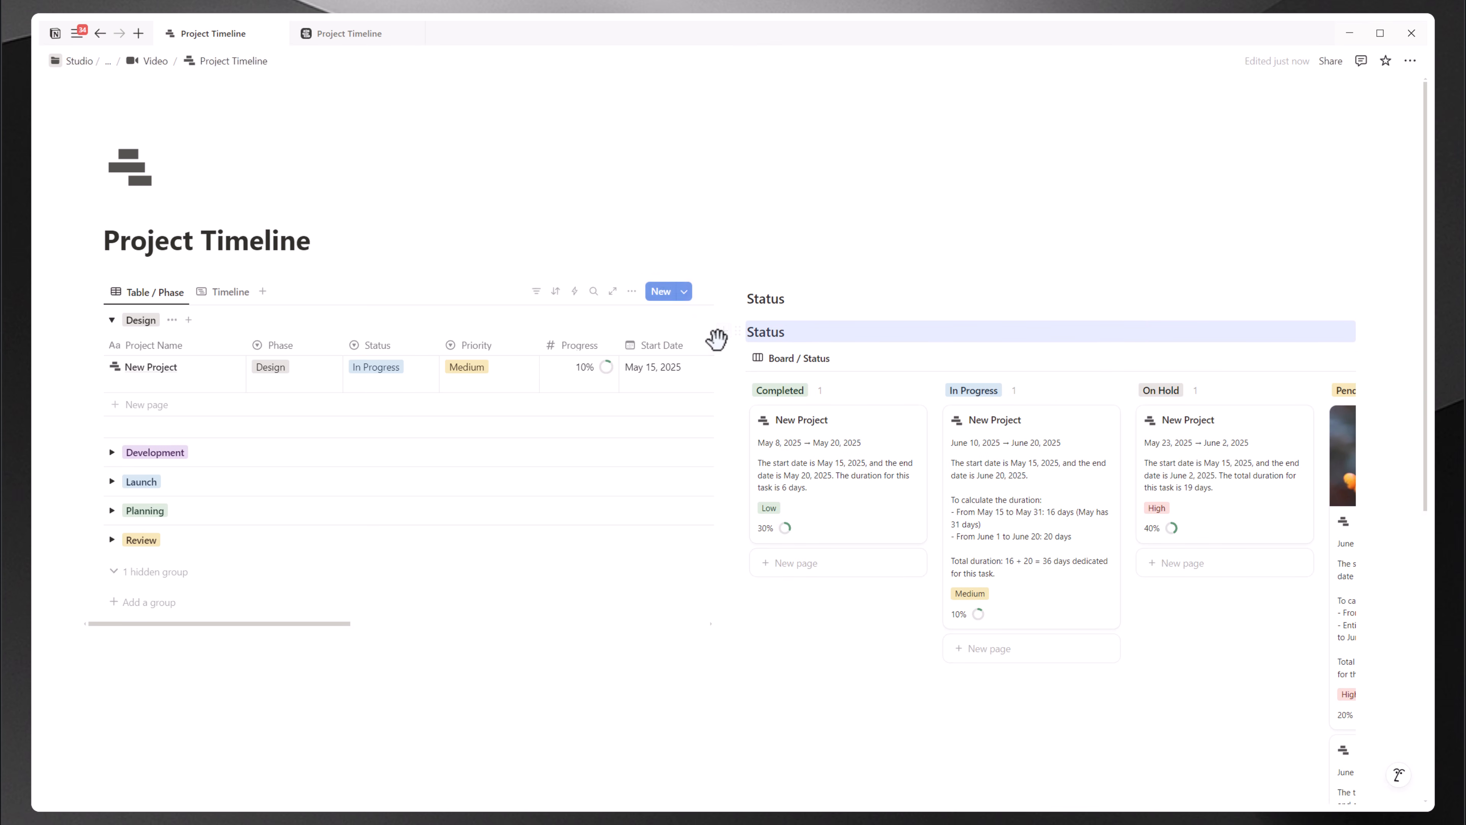
left_click_drag(730, 331, 390, 278)
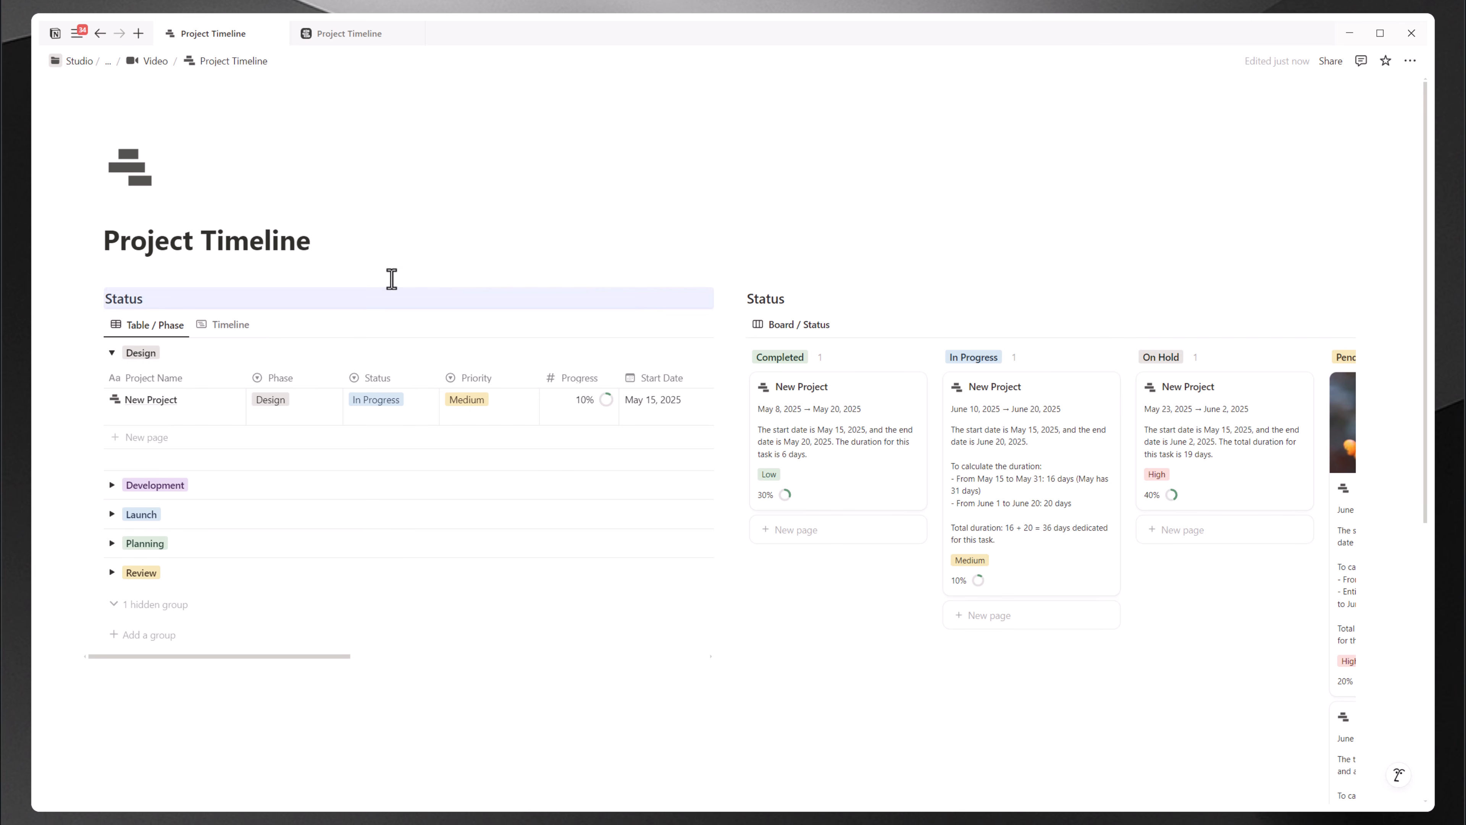
Step: Copy the link to the Timeline view and paste it as a full-width linked database view directly under the page title
left_click(228, 326)
left_click(228, 327)
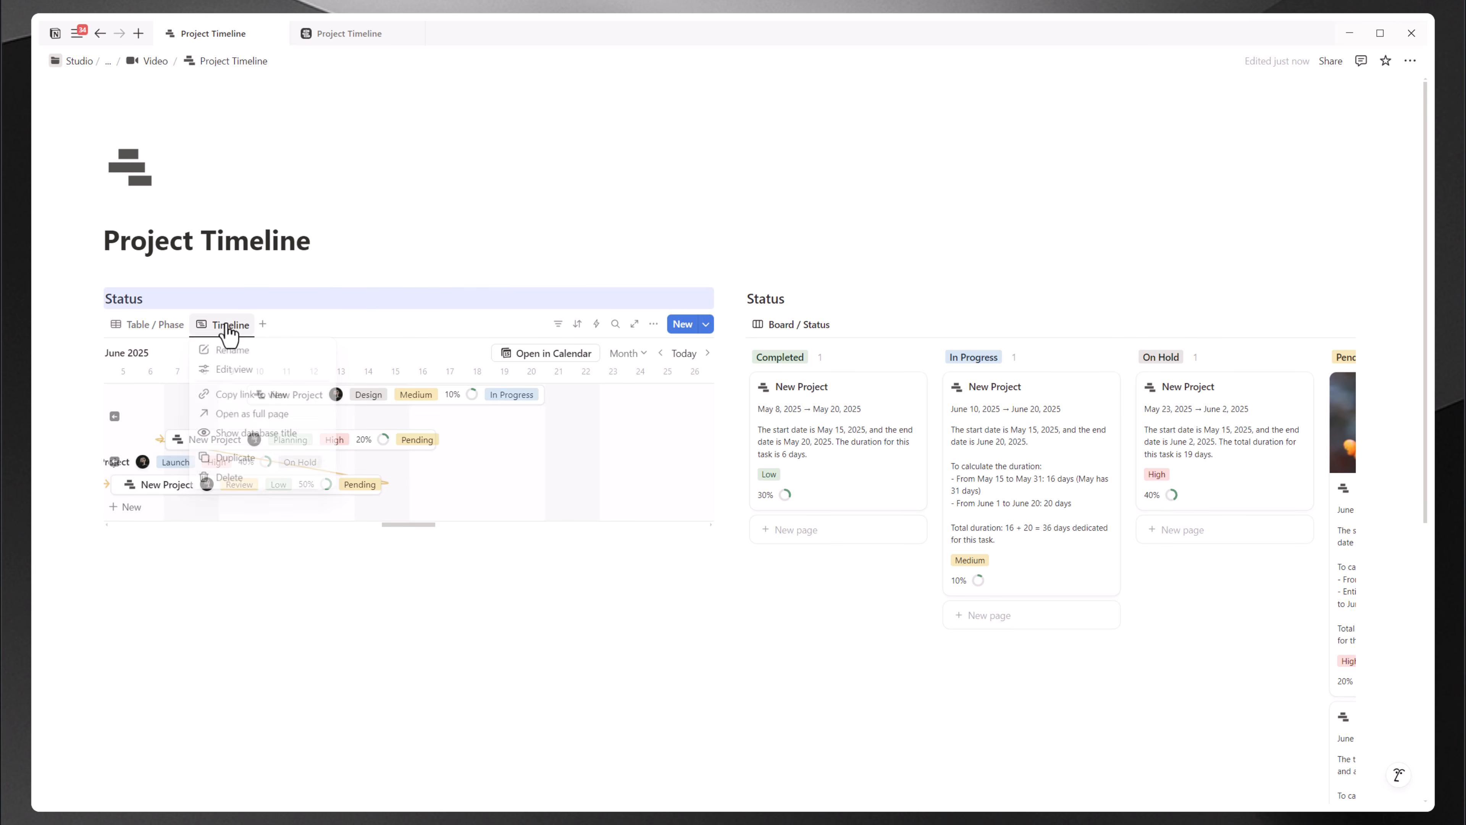
left_click(254, 397)
left_click(366, 230)
key("Return")
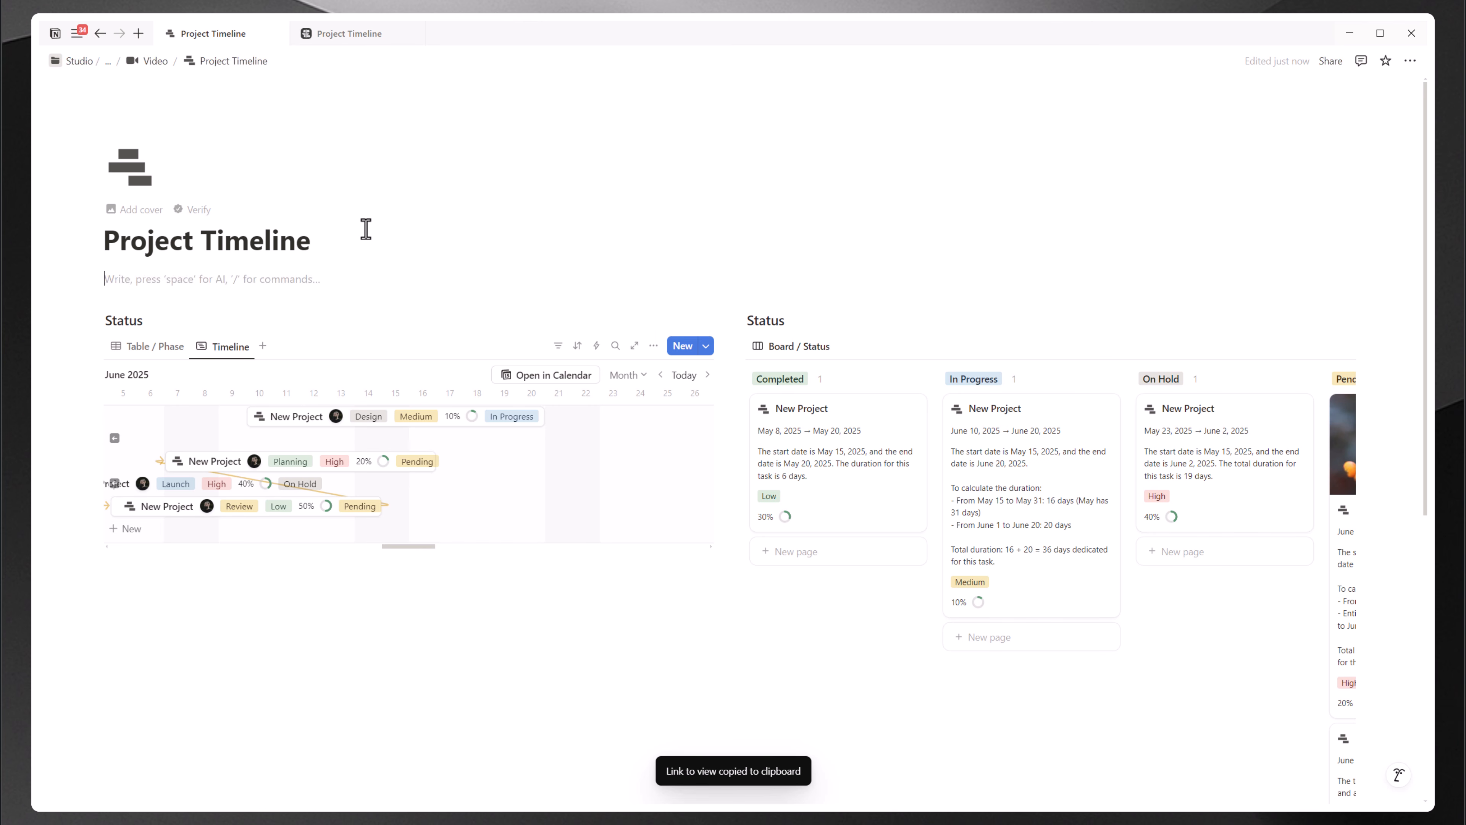
key("ctrl+v")
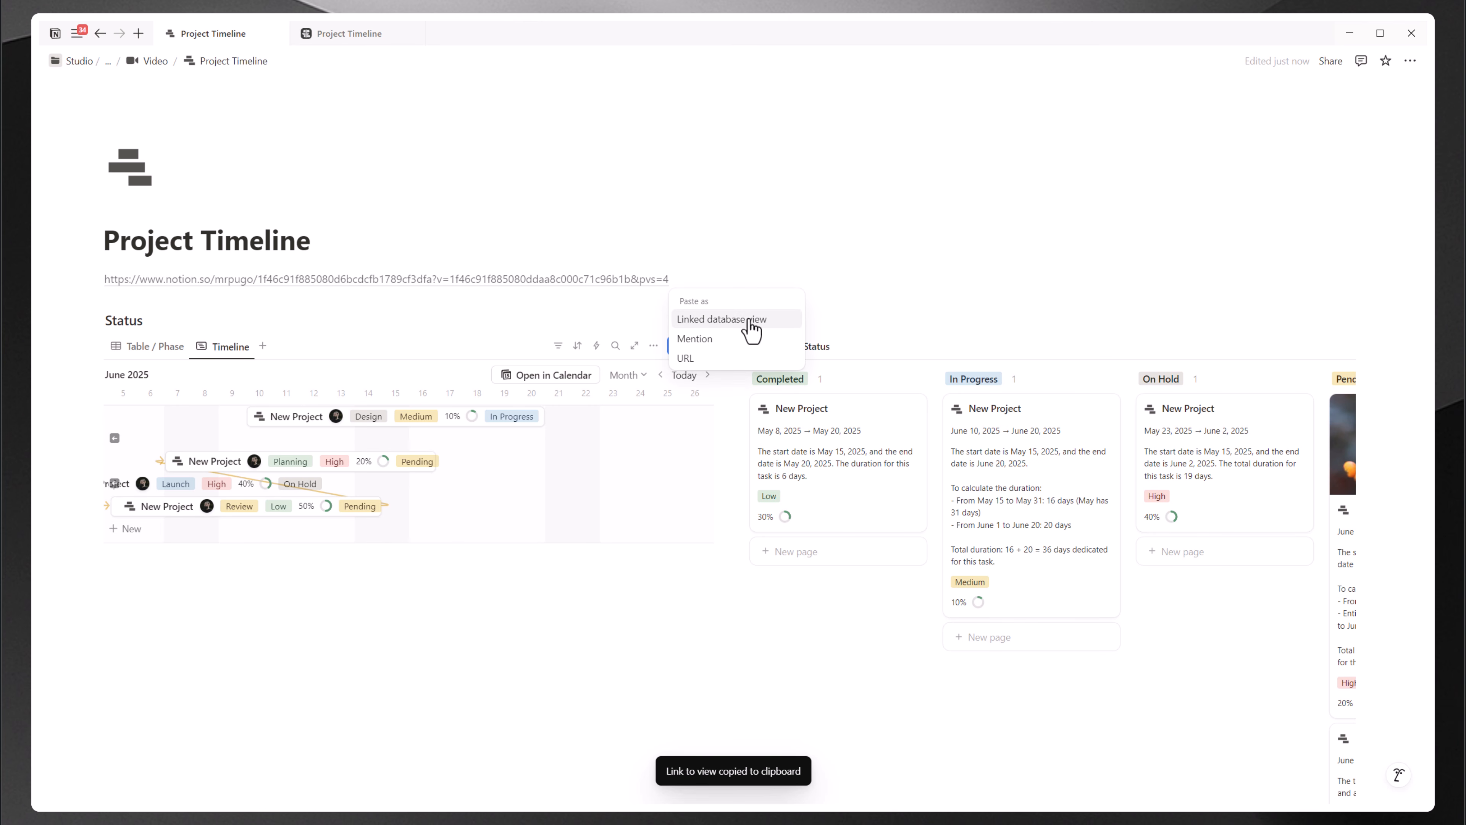
left_click(750, 321)
left_click(832, 231)
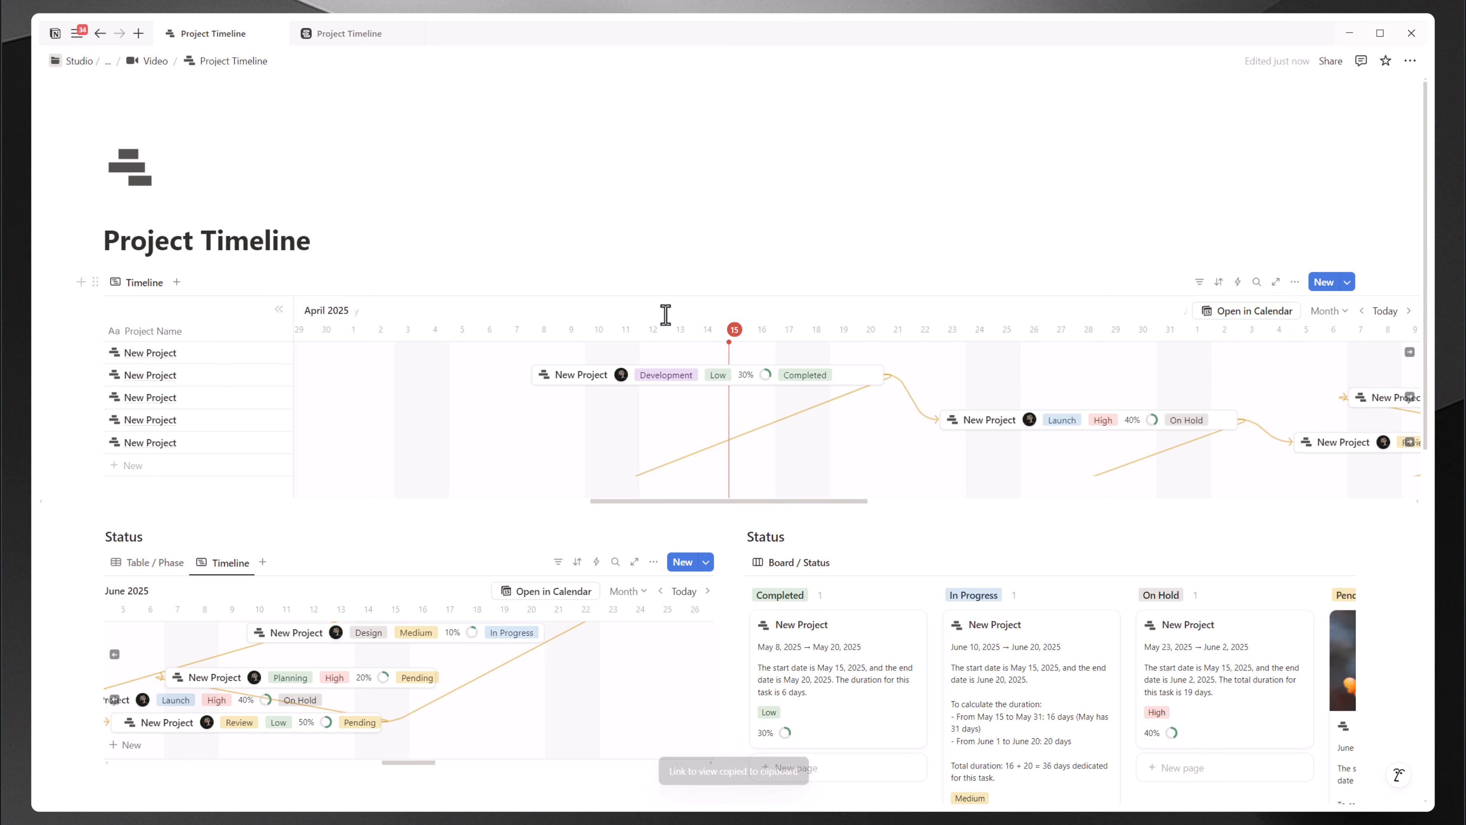
Step: Delete the Timeline view from the original database in the first column and confirm the removal
left_click(224, 562)
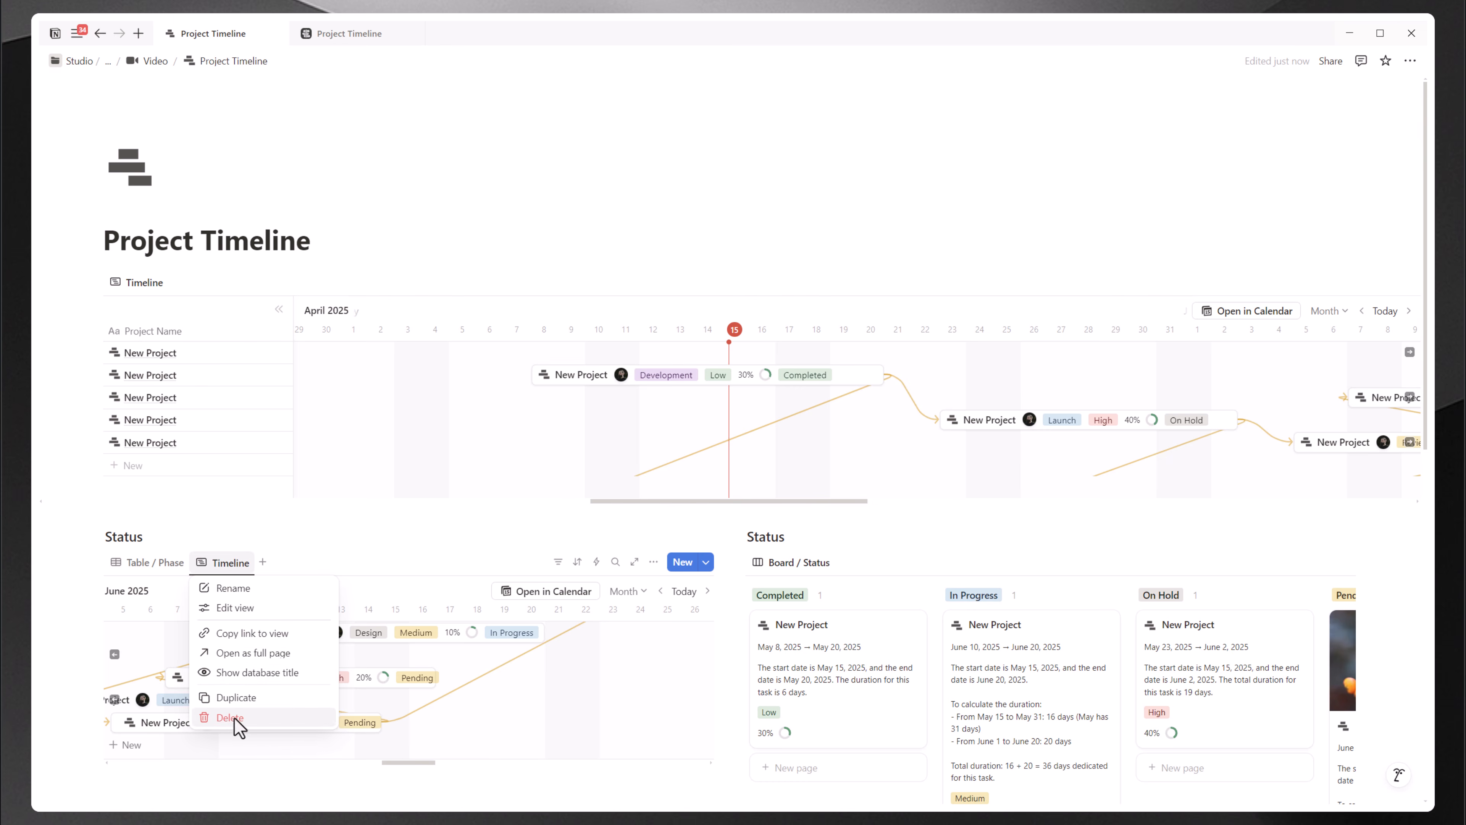
left_click(233, 717)
left_click(722, 429)
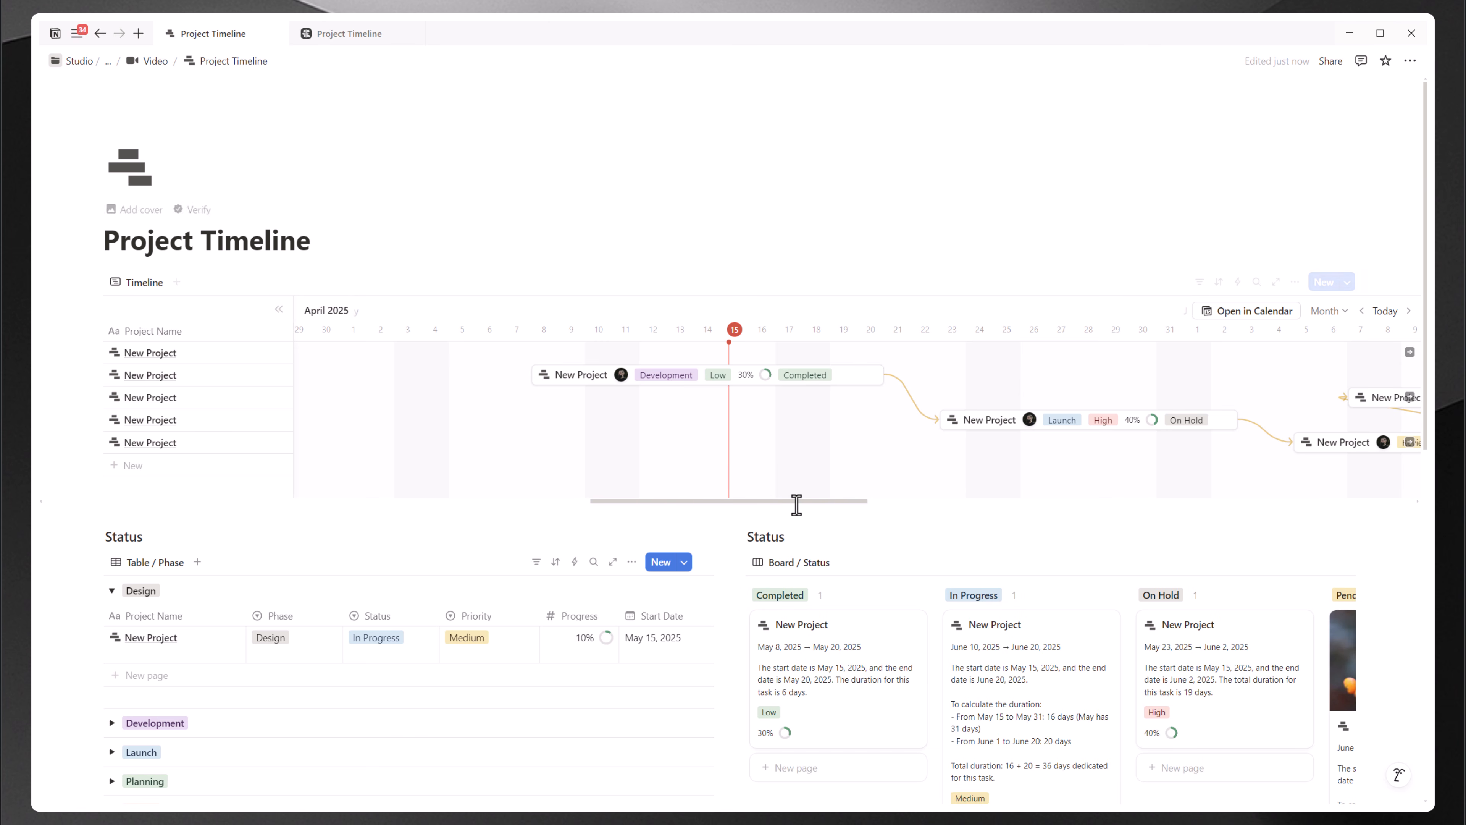
scroll(733, 465, "right", 1)
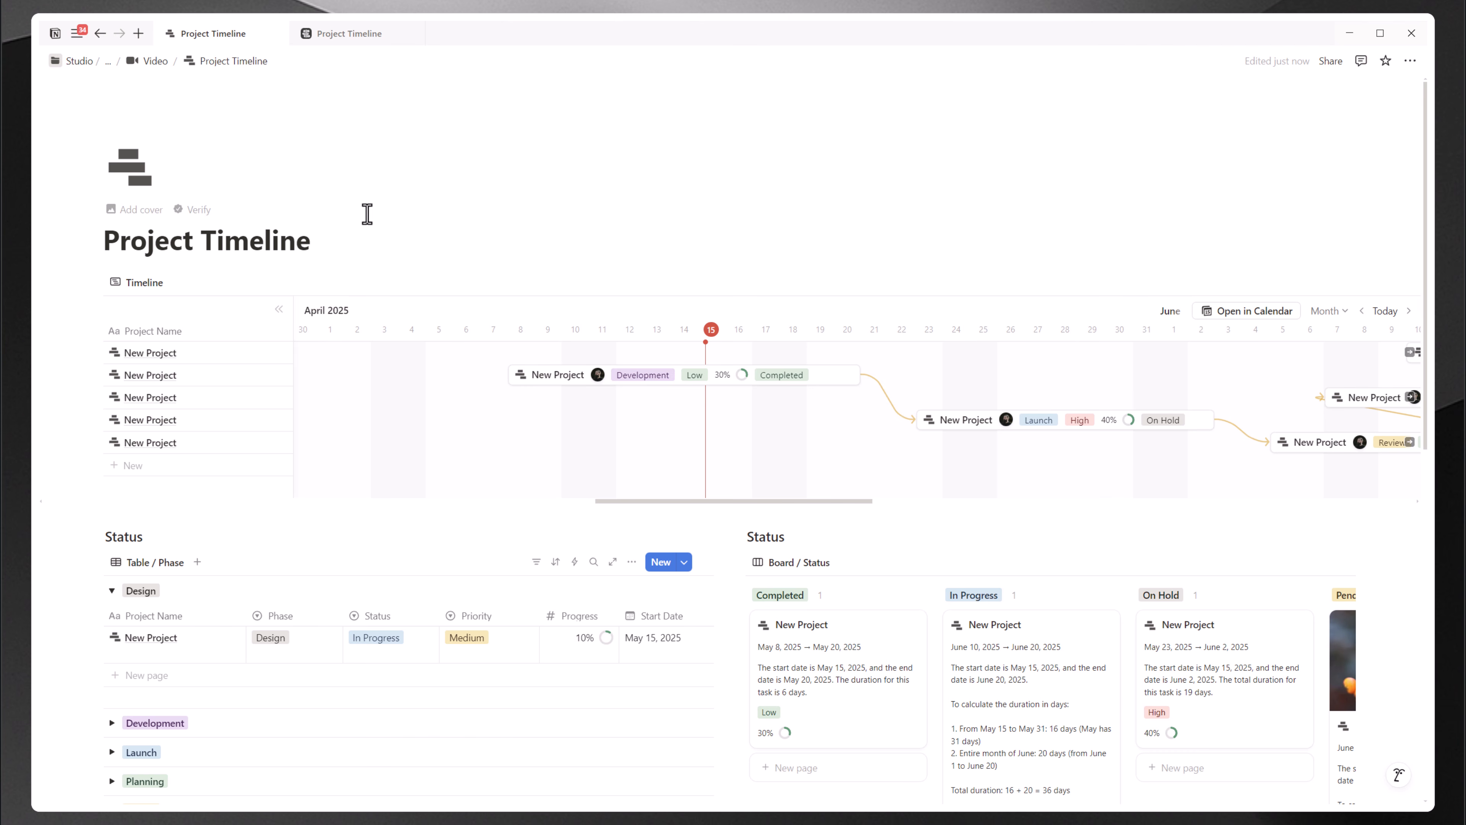
Step: Add a level 3 heading "Timeline" between the page title and the linked Timeline view
key("Return")
type("### ")
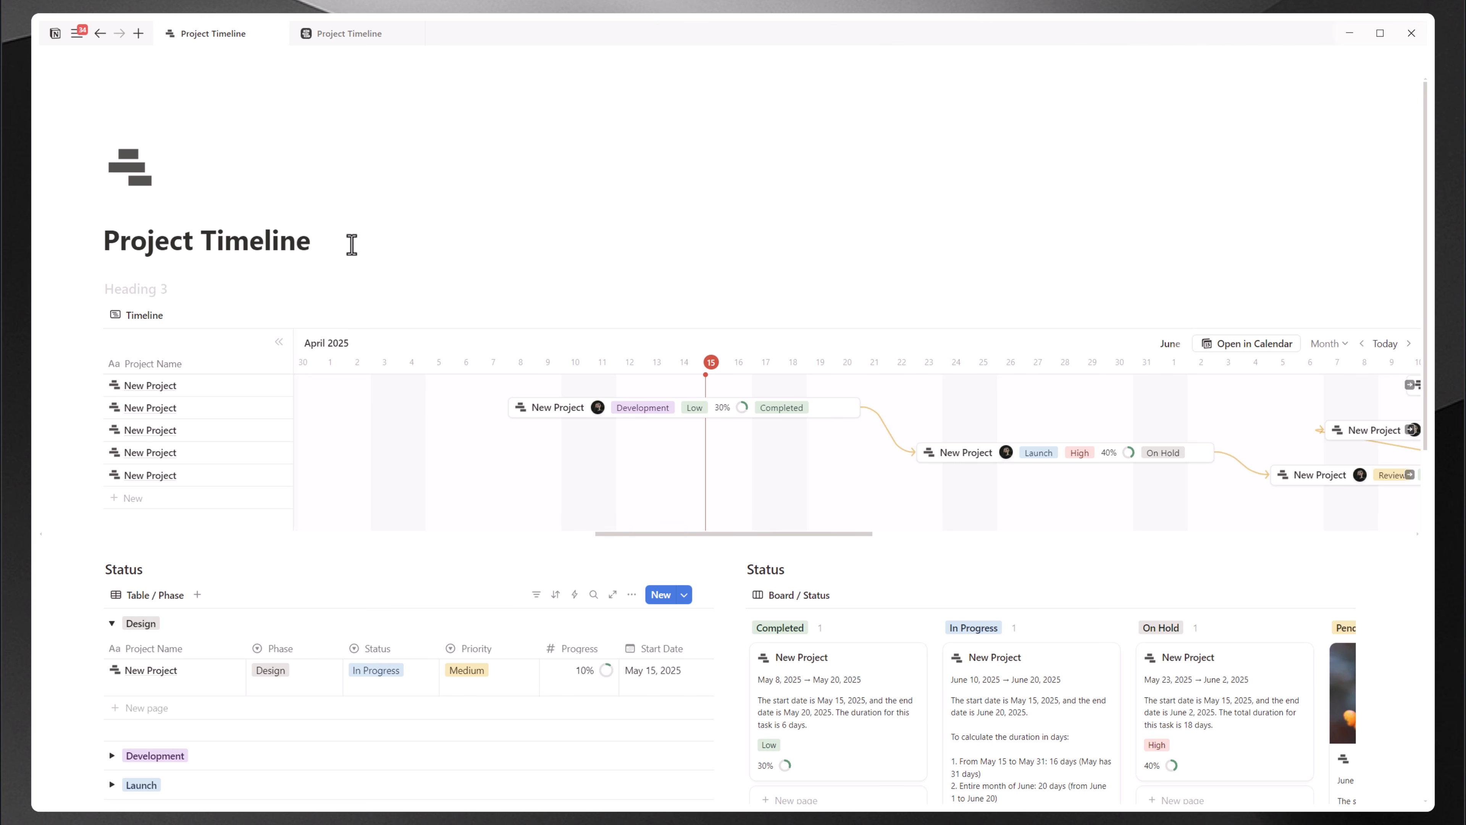
type("Timeline")
Step: Insert an empty line below the linked Timeline and change the heading above the table to "Phase"
scroll(352, 244, "down", 5)
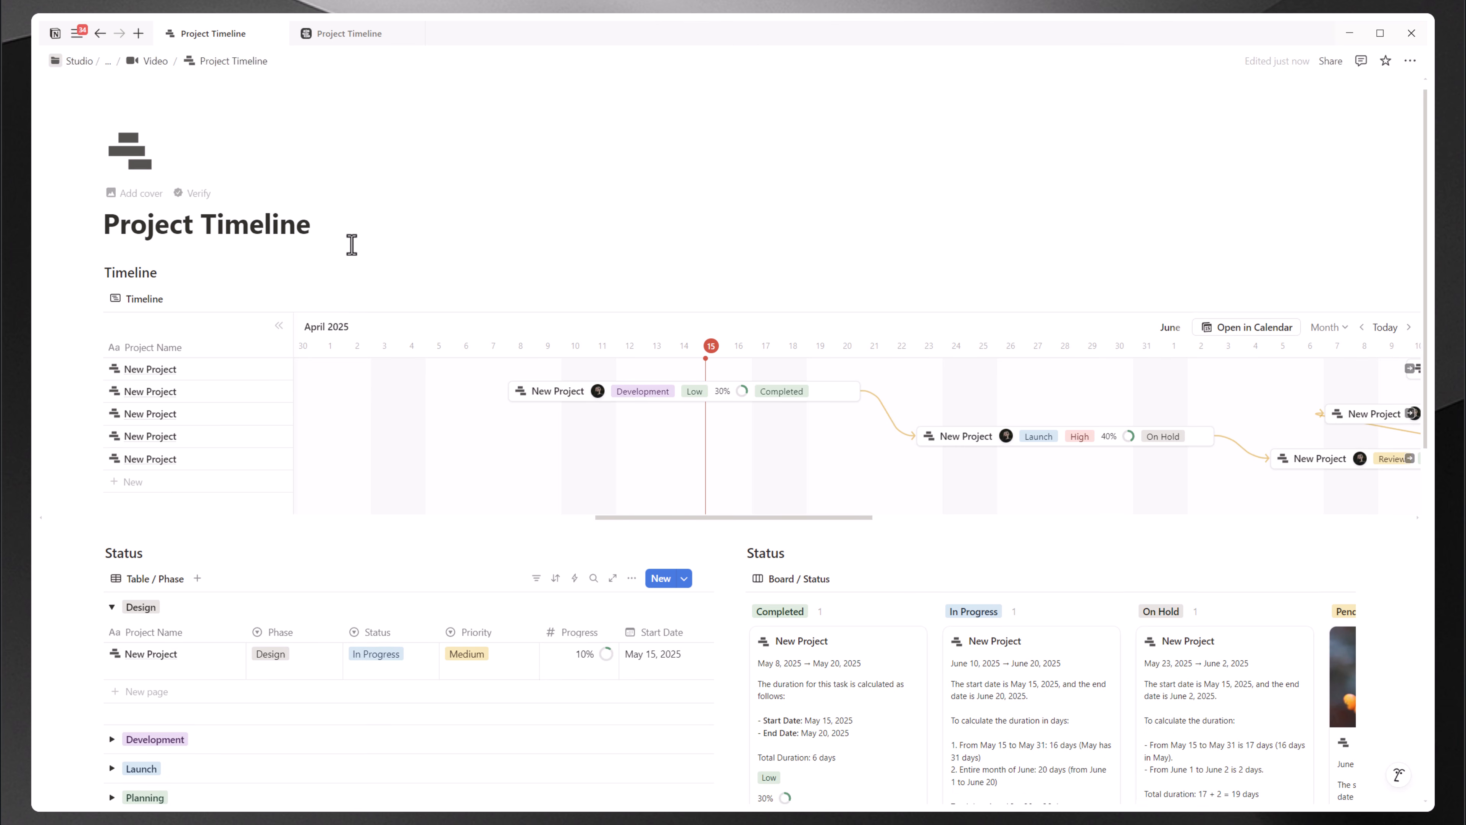
left_click(84, 153)
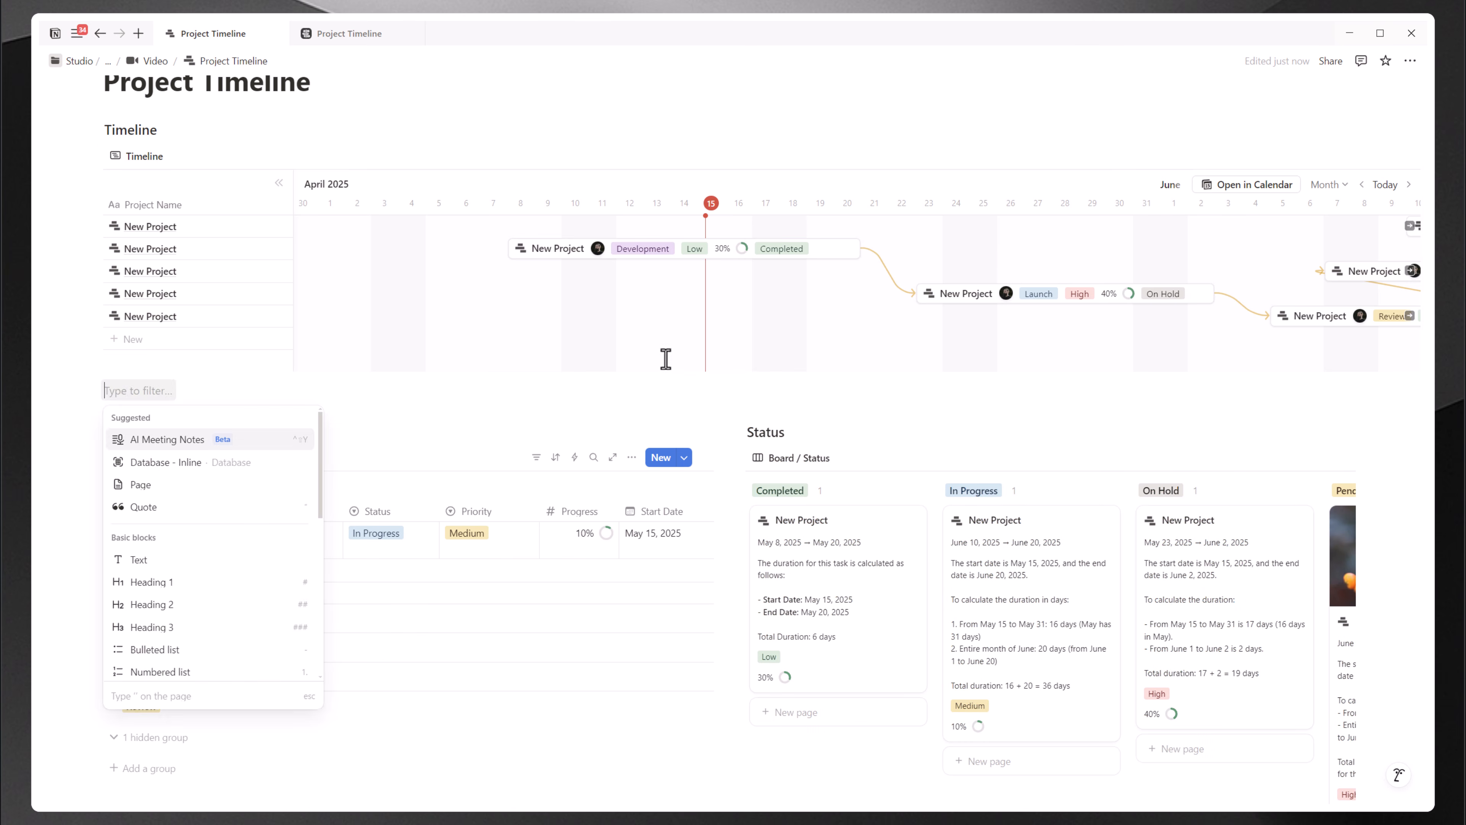
left_click(765, 394)
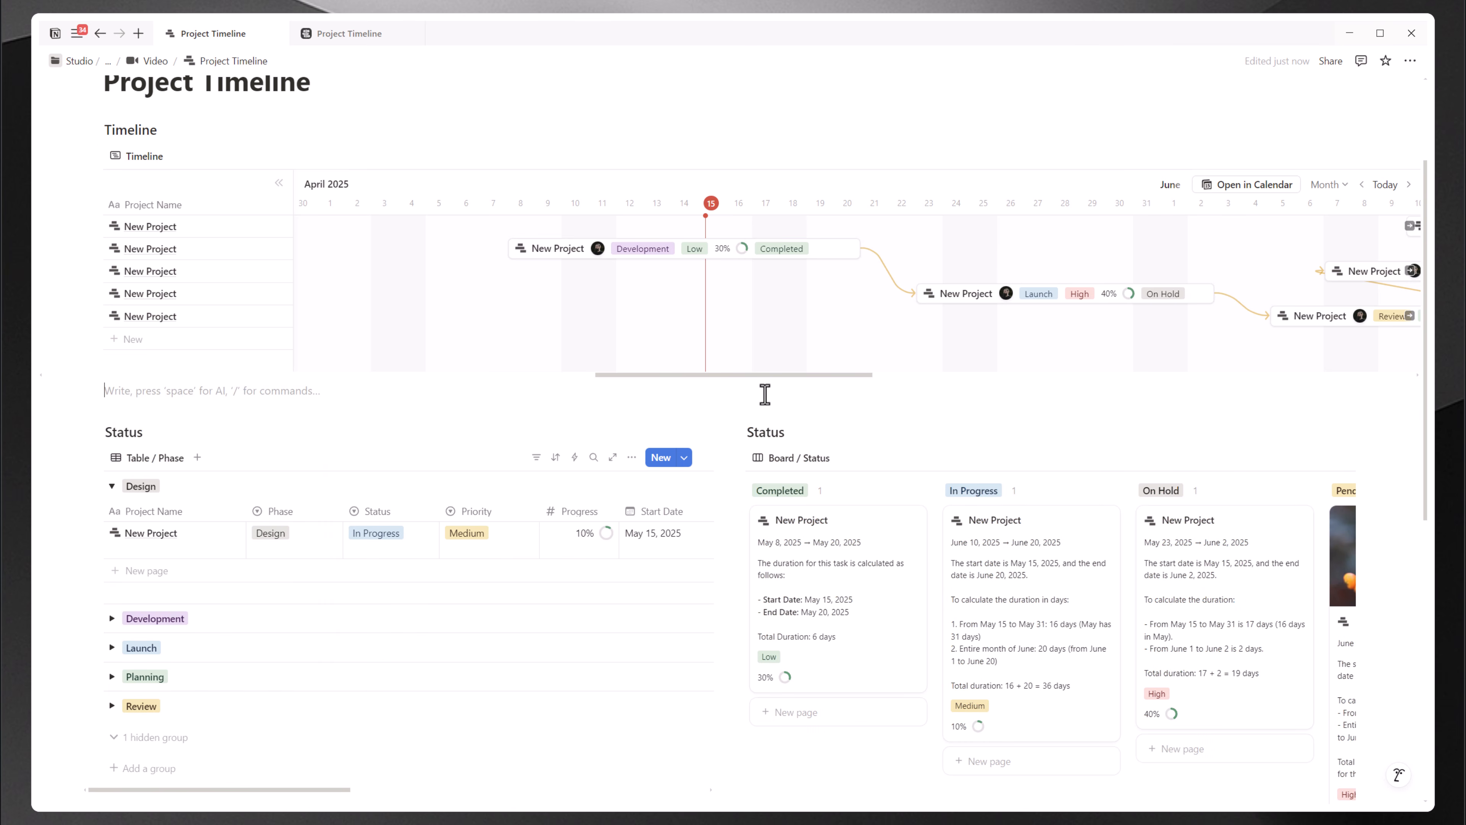
double_click(129, 438)
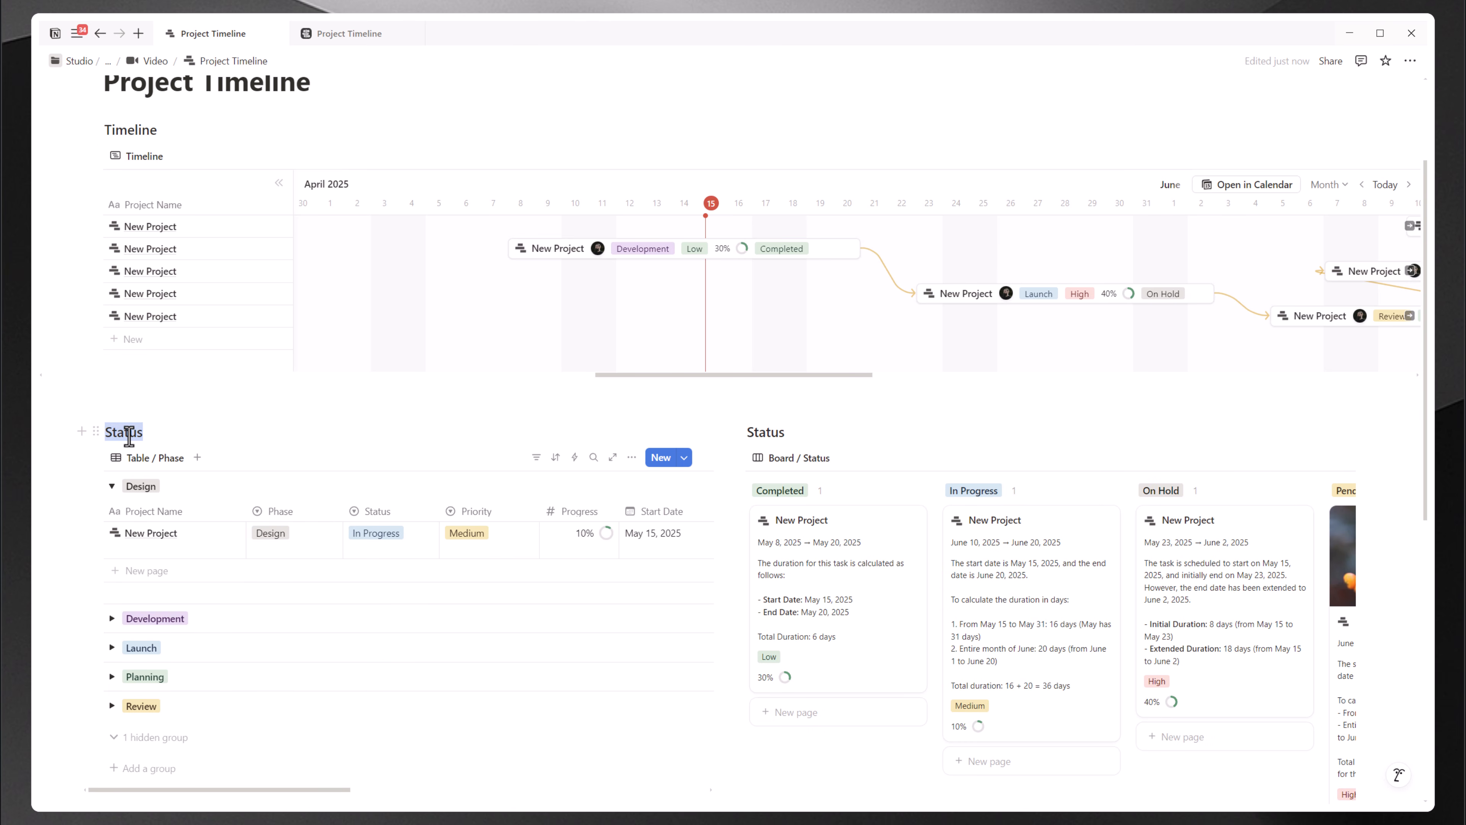
type("Phase")
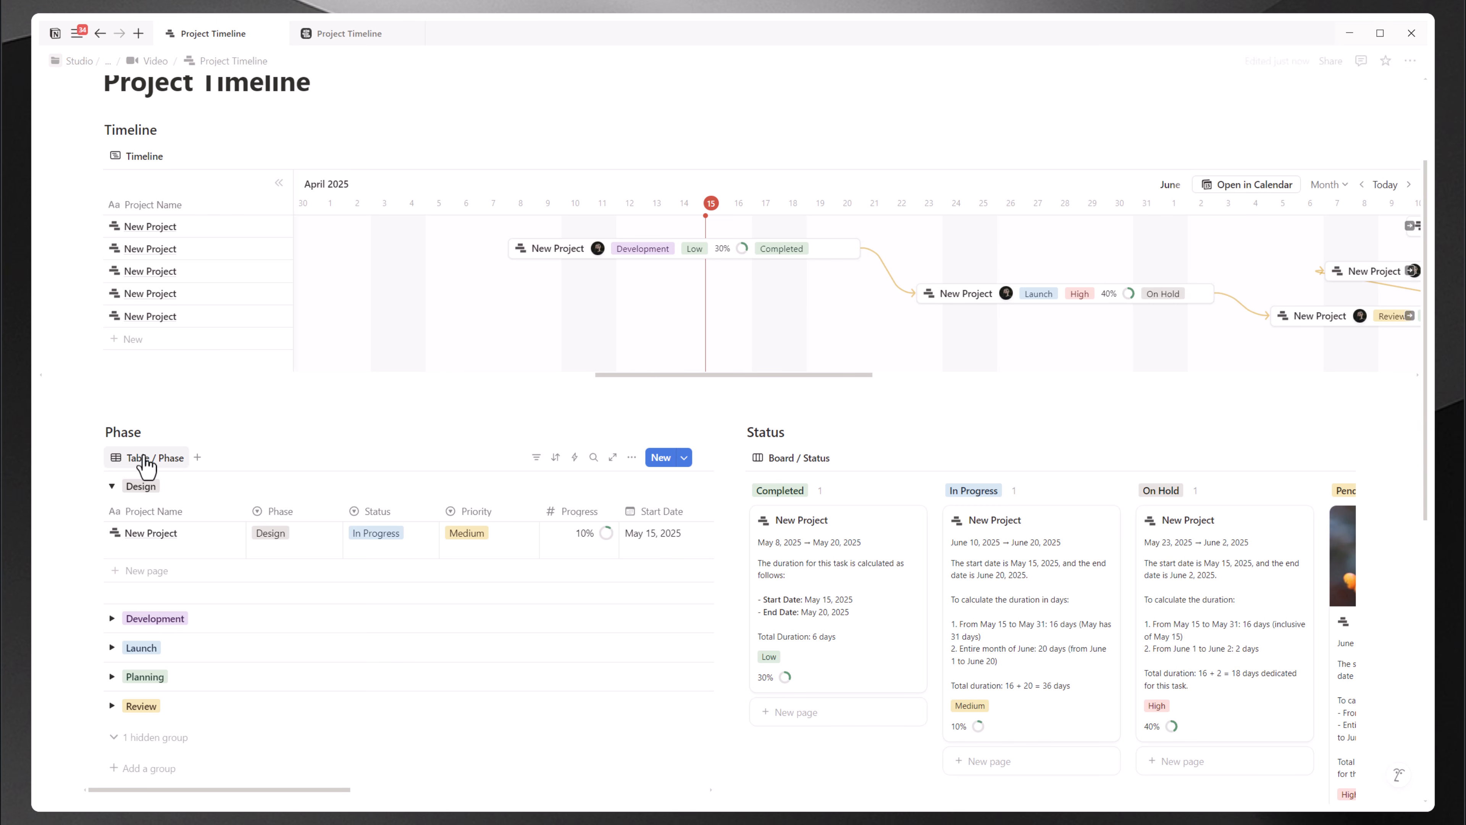
Step: Rename the Table / Phase view to "Table"
left_click(141, 460)
left_click(168, 483)
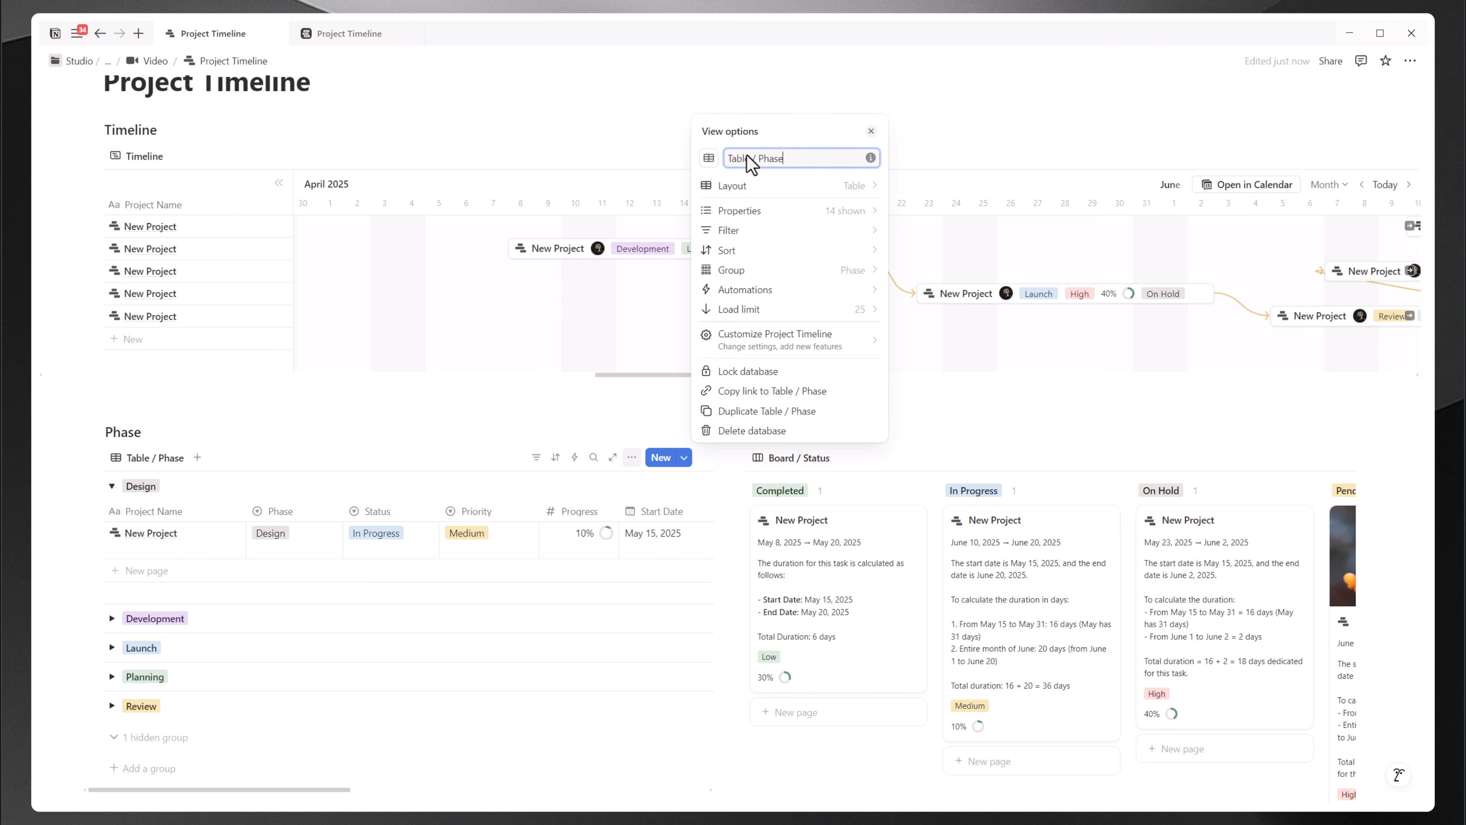
key("BackSpace")
left_click(995, 393)
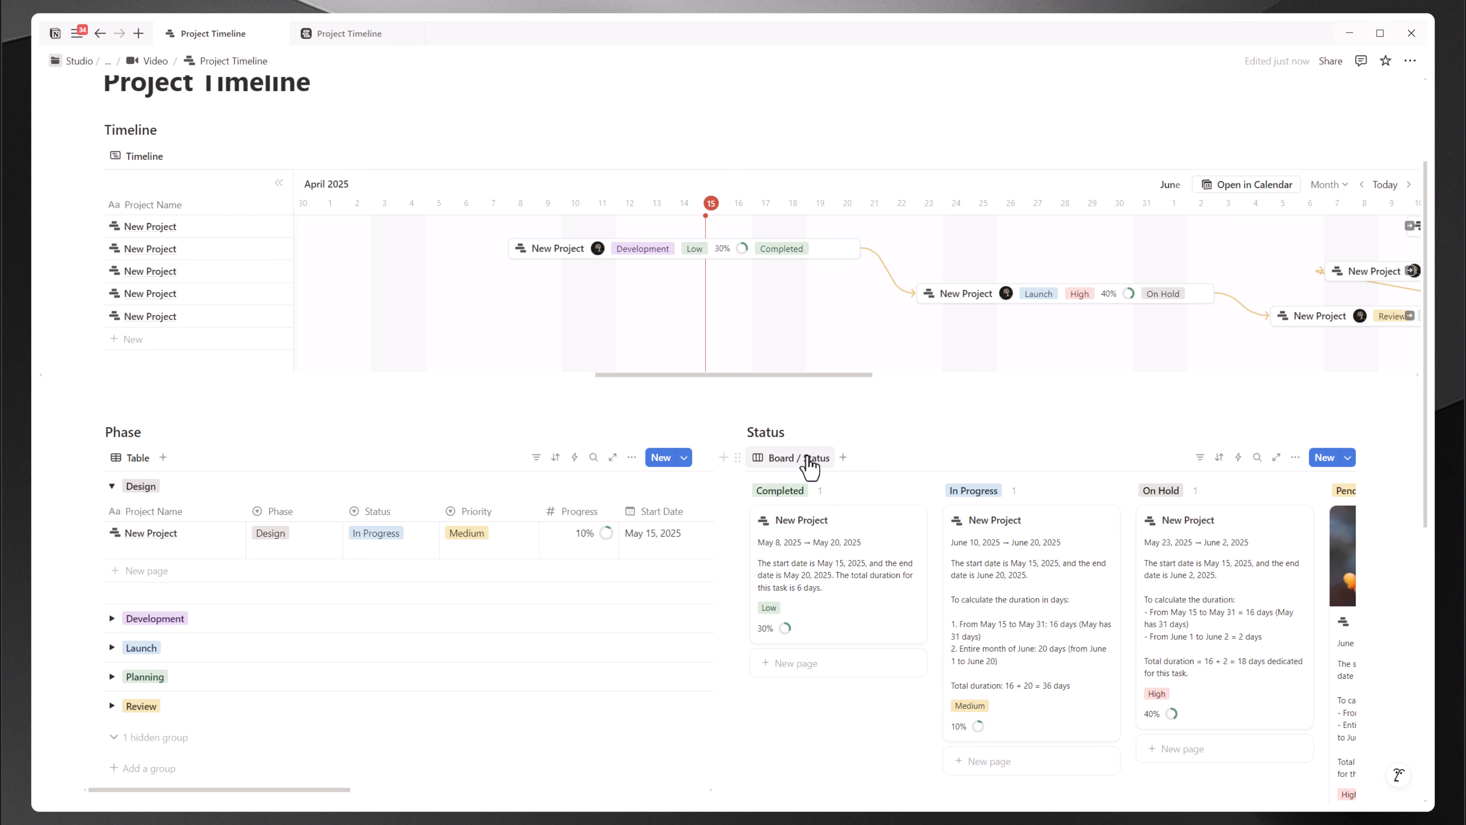
Step: Rename the Board / Status view to "Board"
left_click(799, 458)
left_click(802, 488)
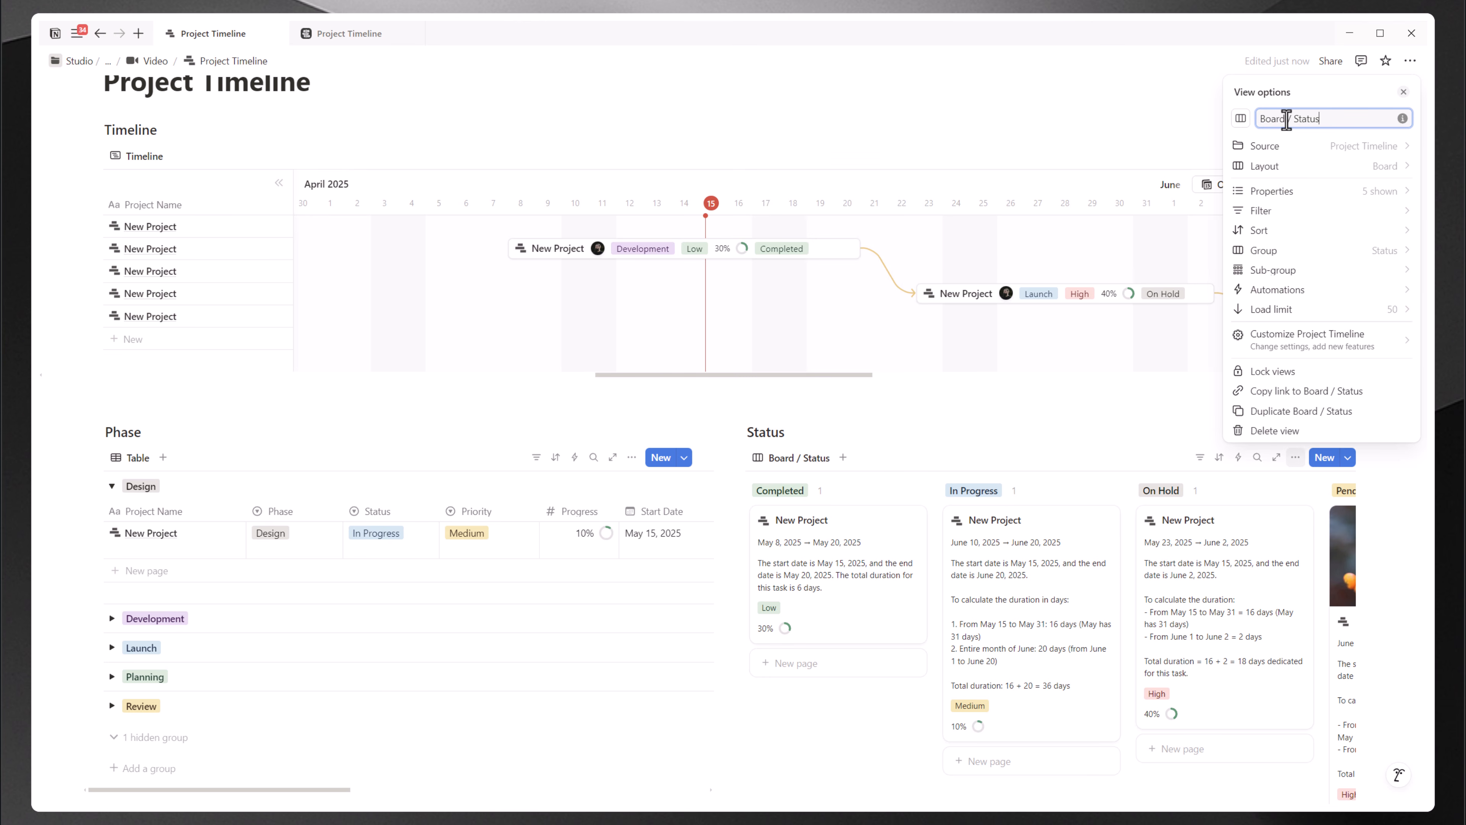
left_click(846, 129)
Step: Check the name of the linked Timeline view in its options and close them
scroll(756, 141, "up", 3)
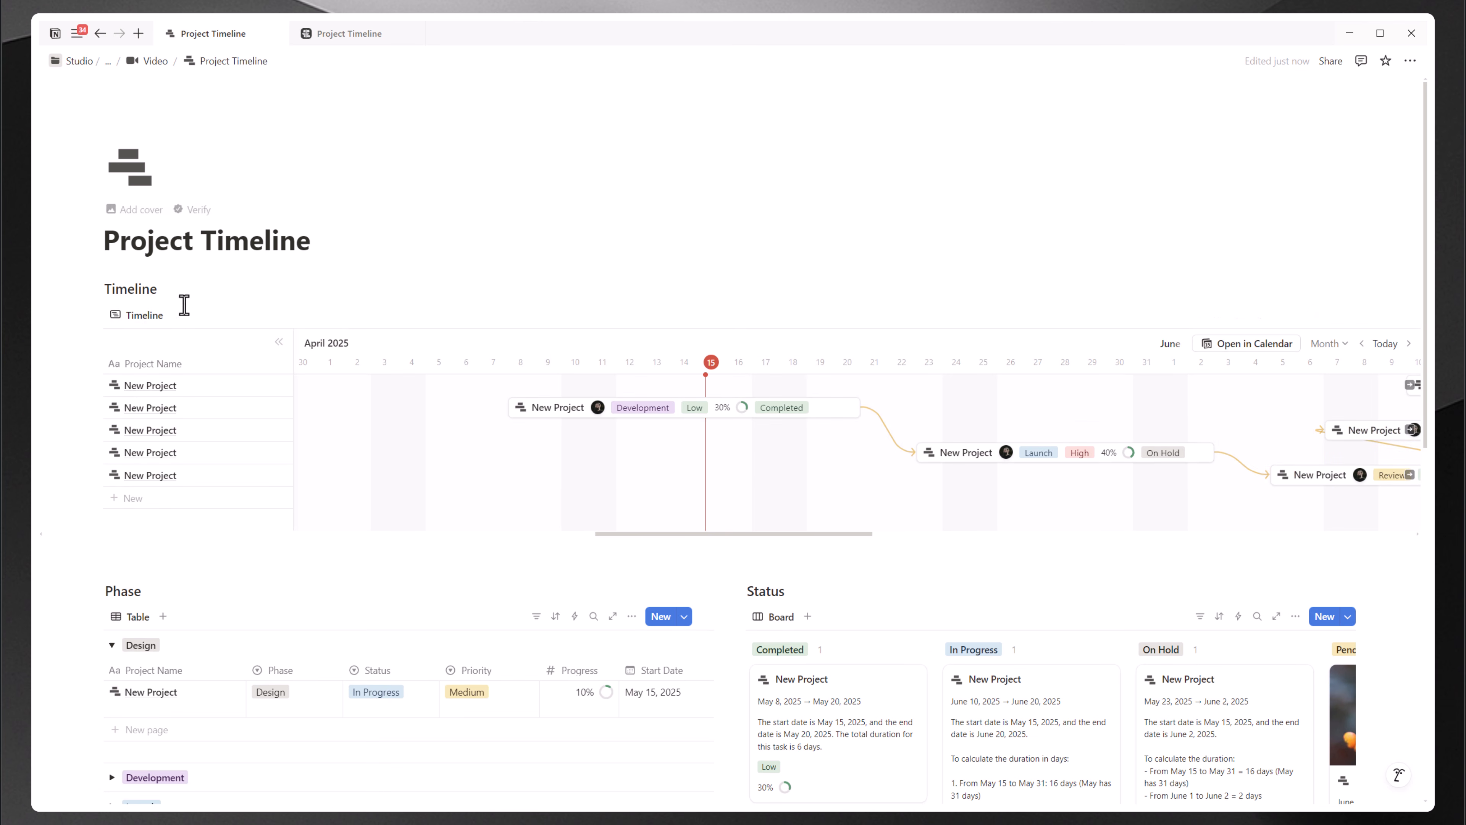
left_click(145, 317)
left_click(149, 360)
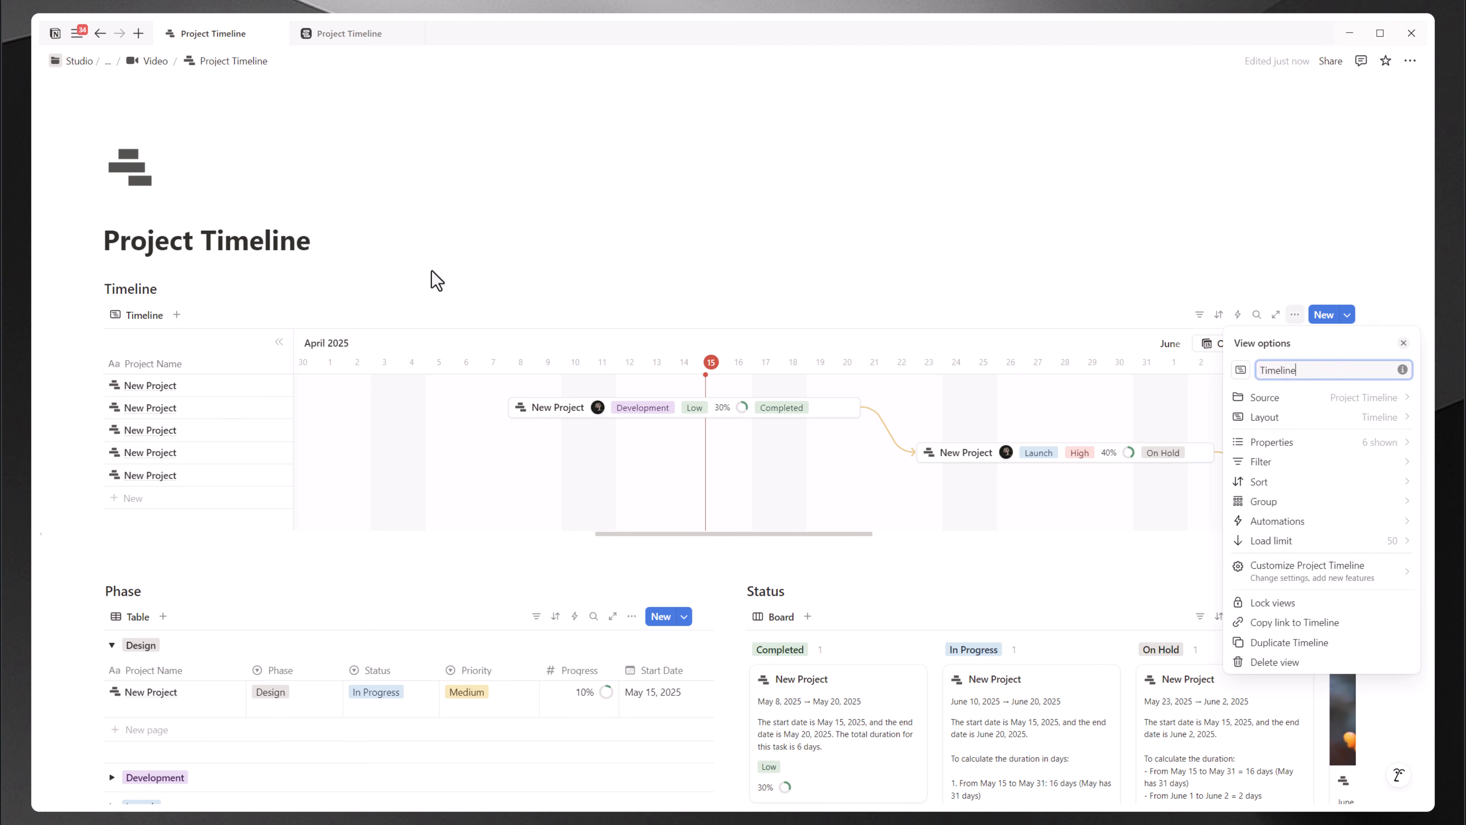
left_click(500, 253)
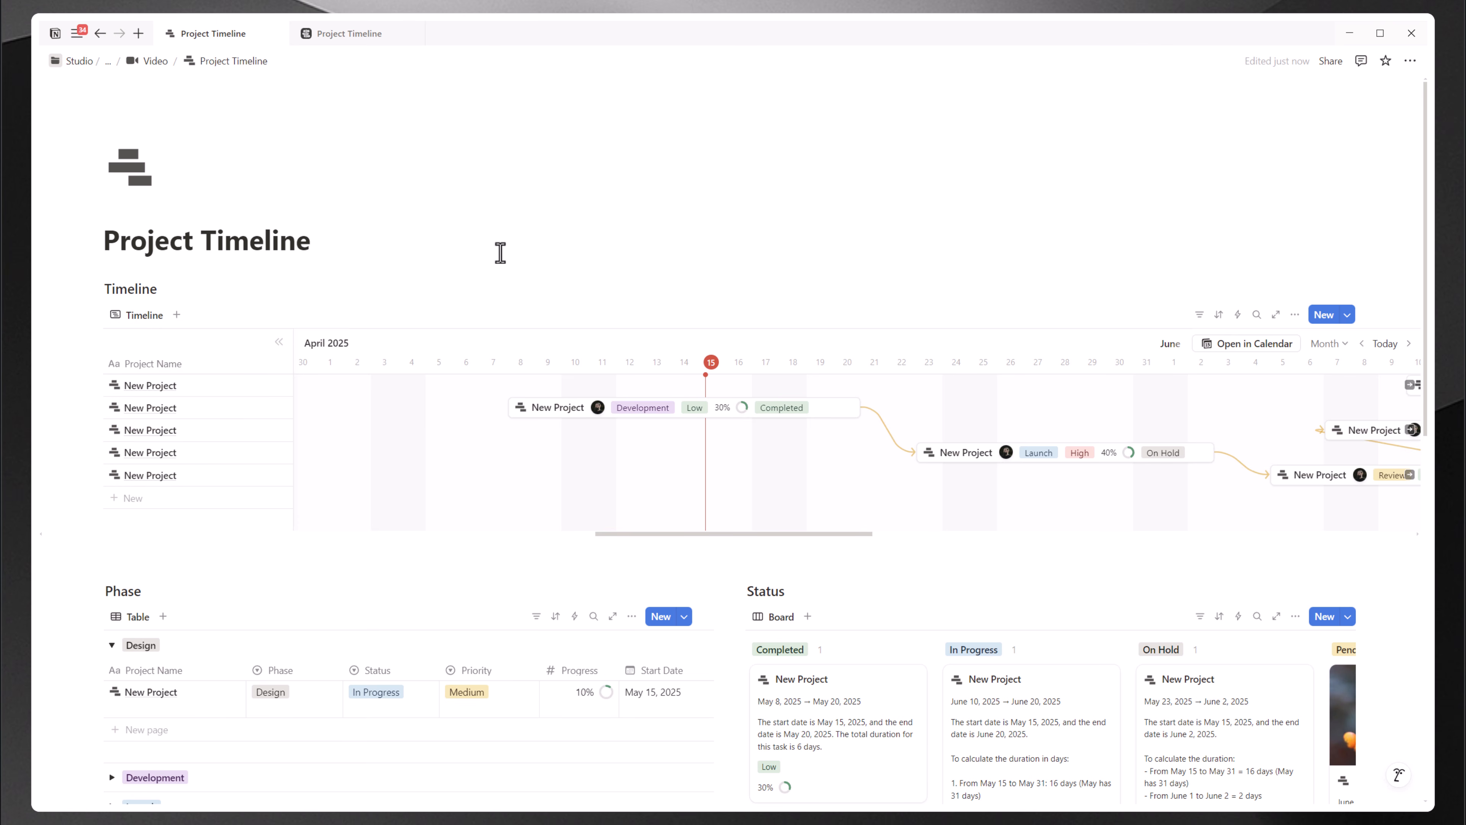
Step: Review the page's layout from the linked Timeline down to the Phase table and Status board
scroll(494, 628, "down", 3)
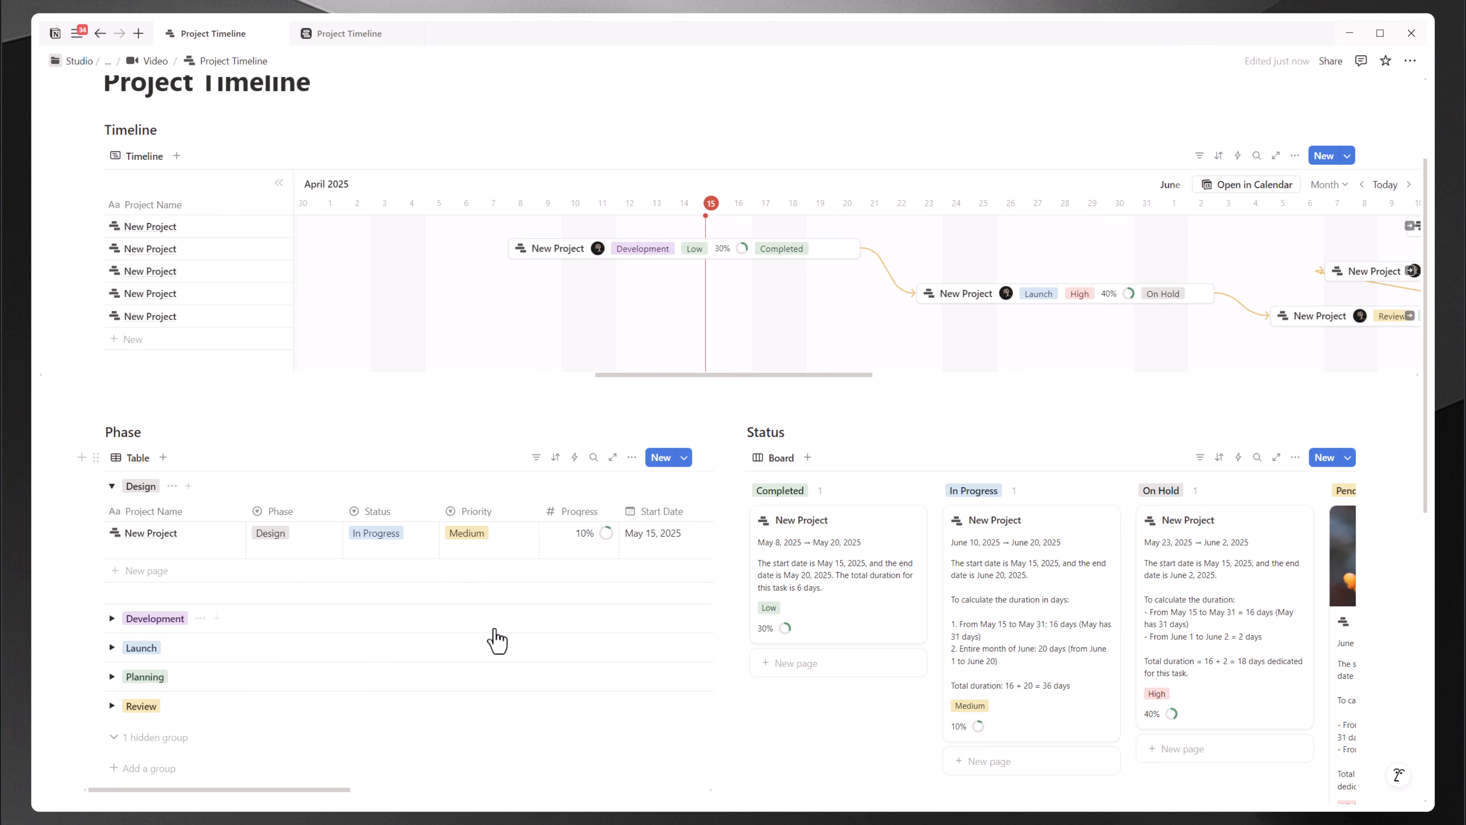
scroll(494, 635, "up", 3)
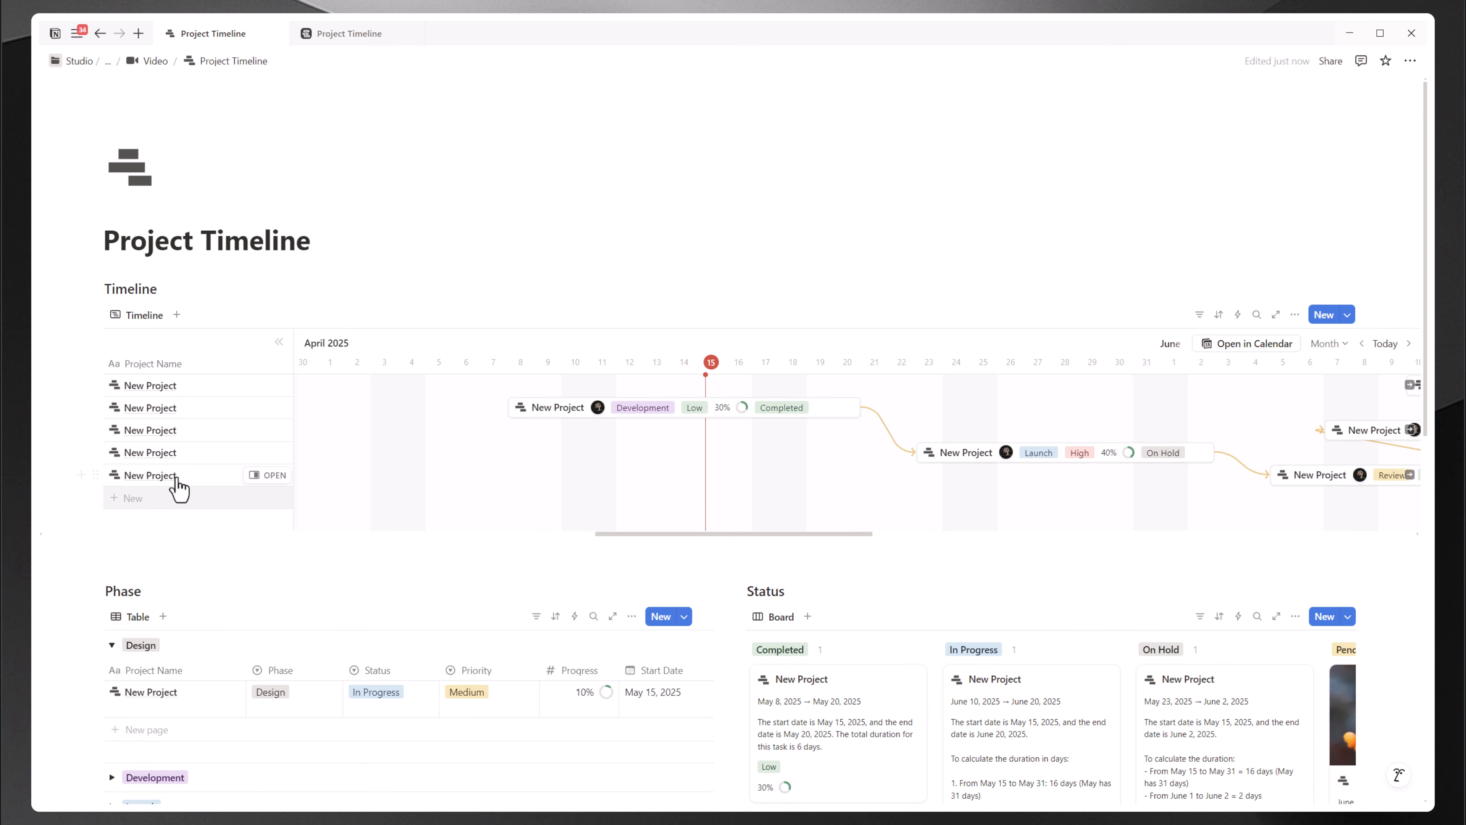
scroll(178, 488, "down", 9)
scroll(177, 477, "down", 5)
scroll(178, 482, "up", 14)
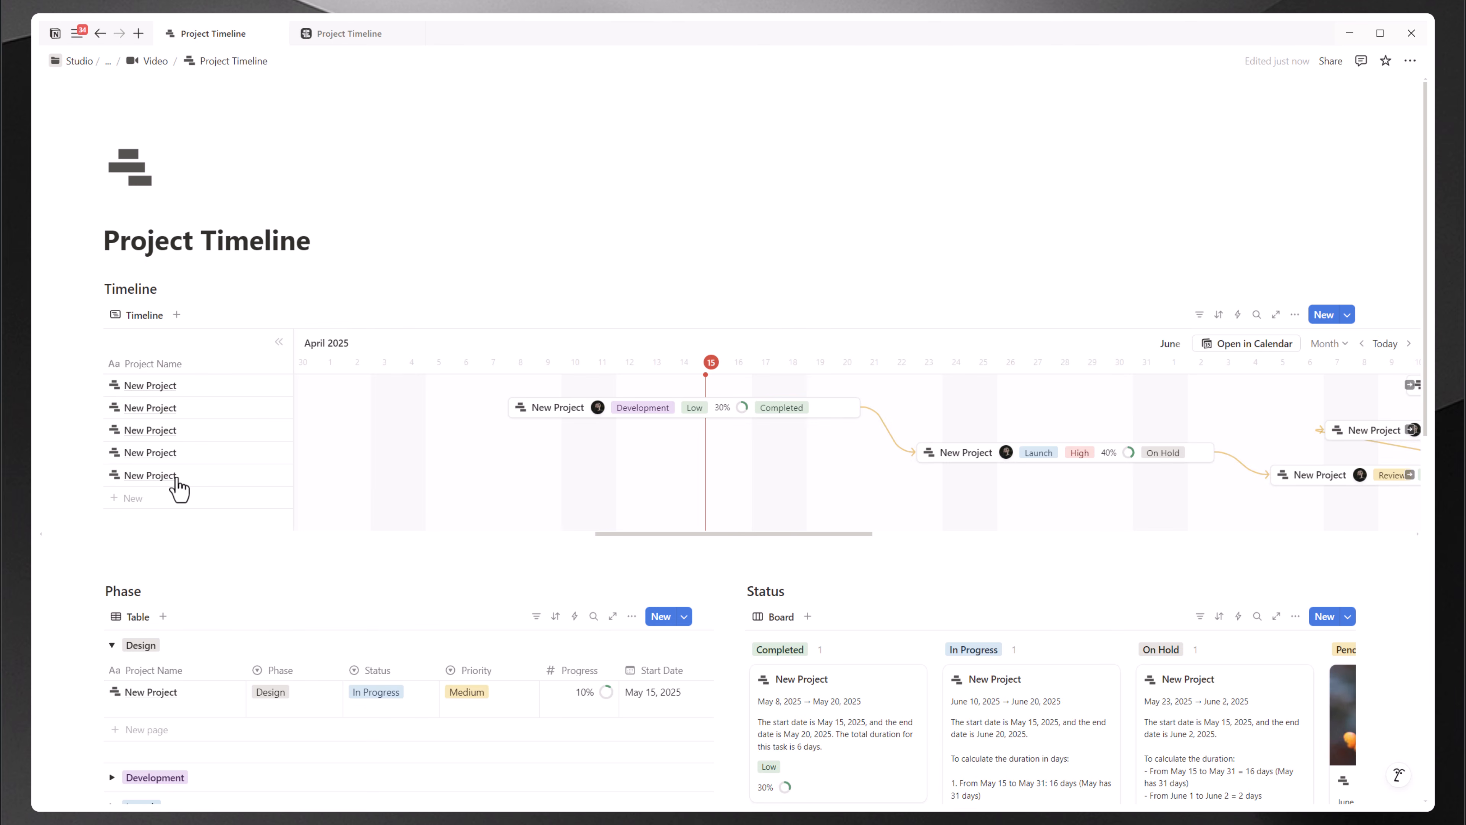
scroll(178, 488, "down", 13)
scroll(177, 478, "up", 13)
scroll(233, 466, "down", 3)
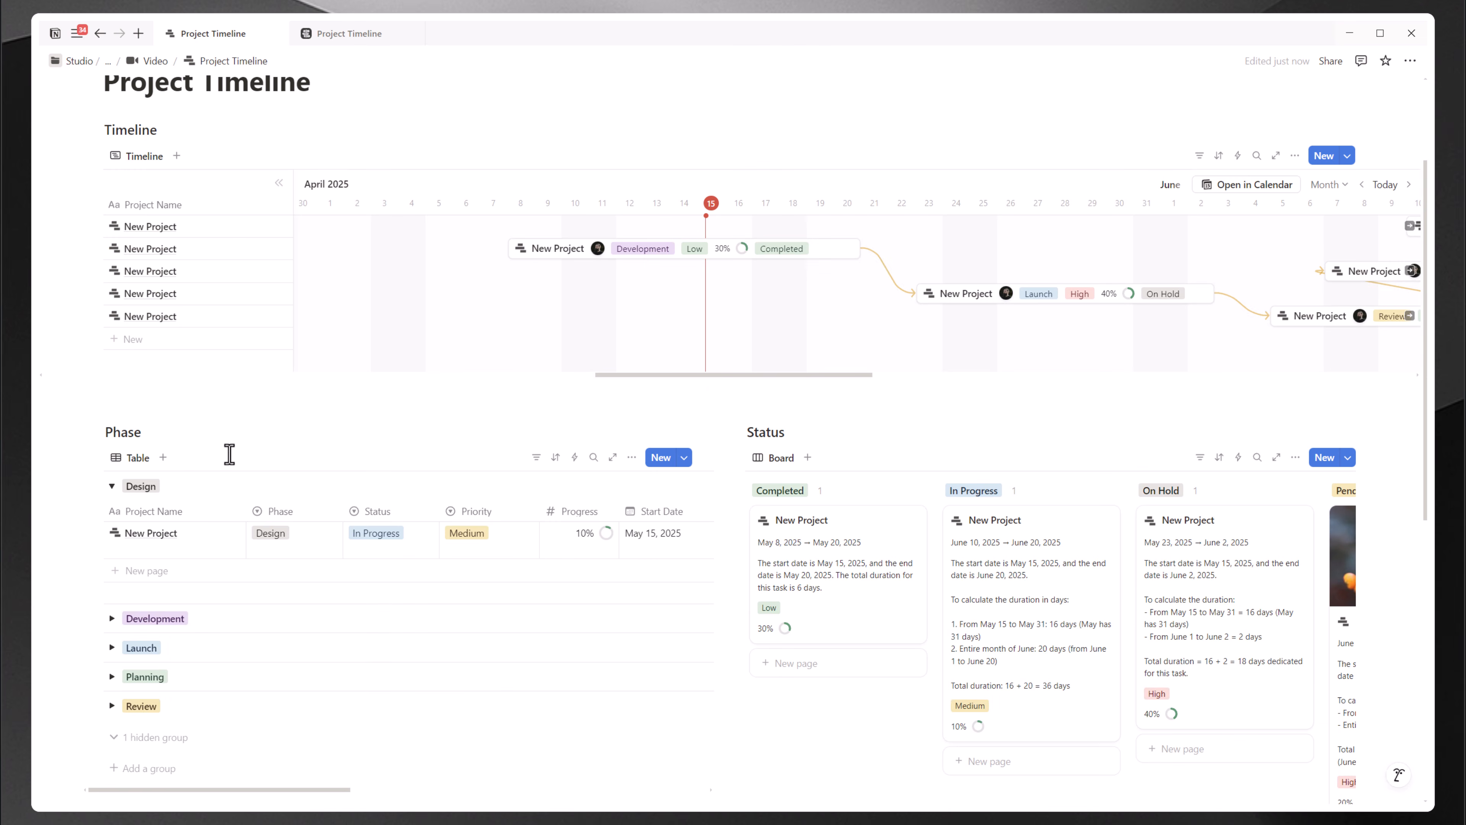
Step: Switch to the finished template and examine its Board / Team, Calendar, Board / Status, Table / Phase and Timeline views and the Projects Status section
left_click(347, 35)
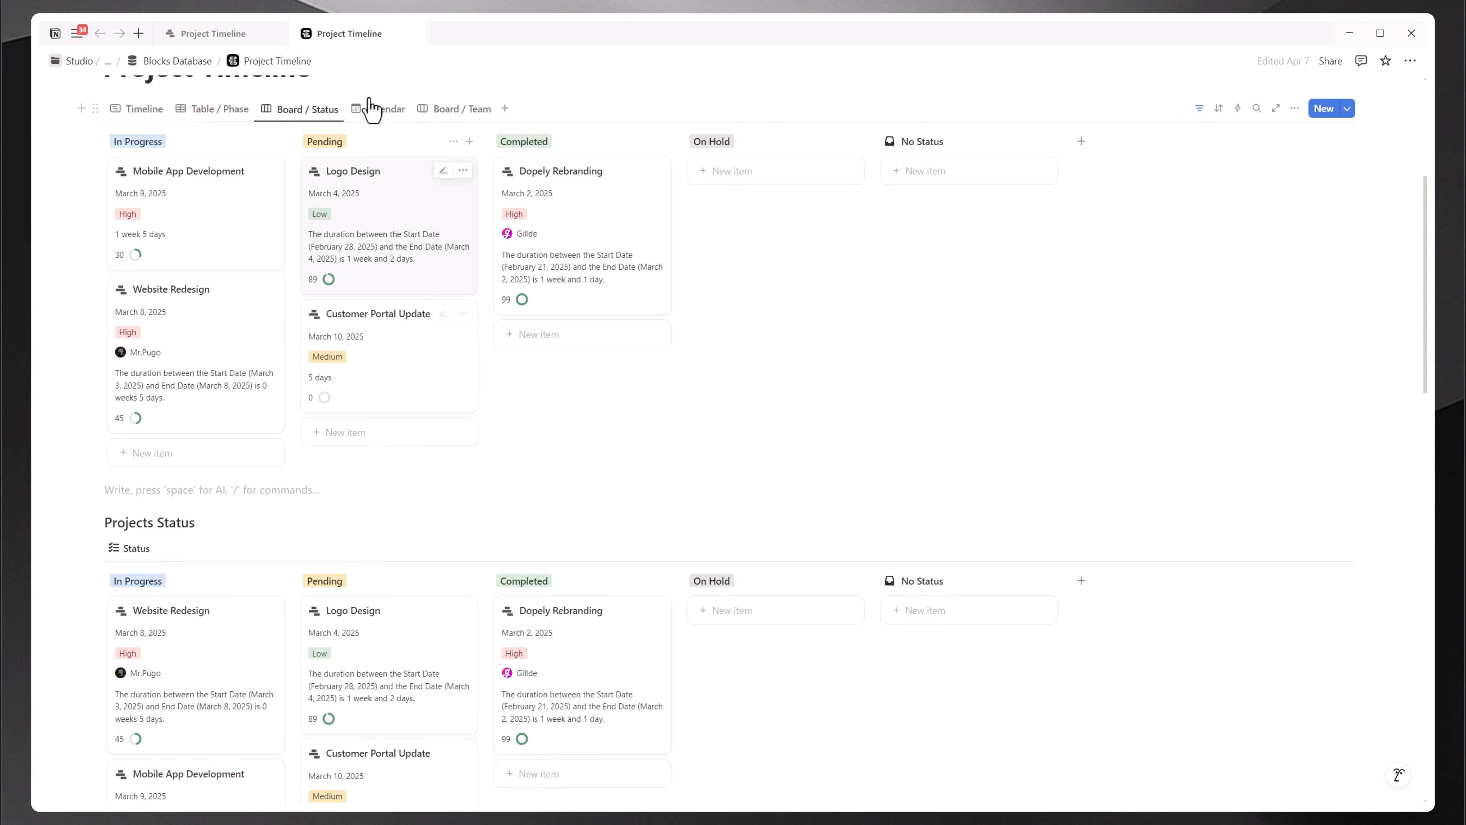
left_click(433, 273)
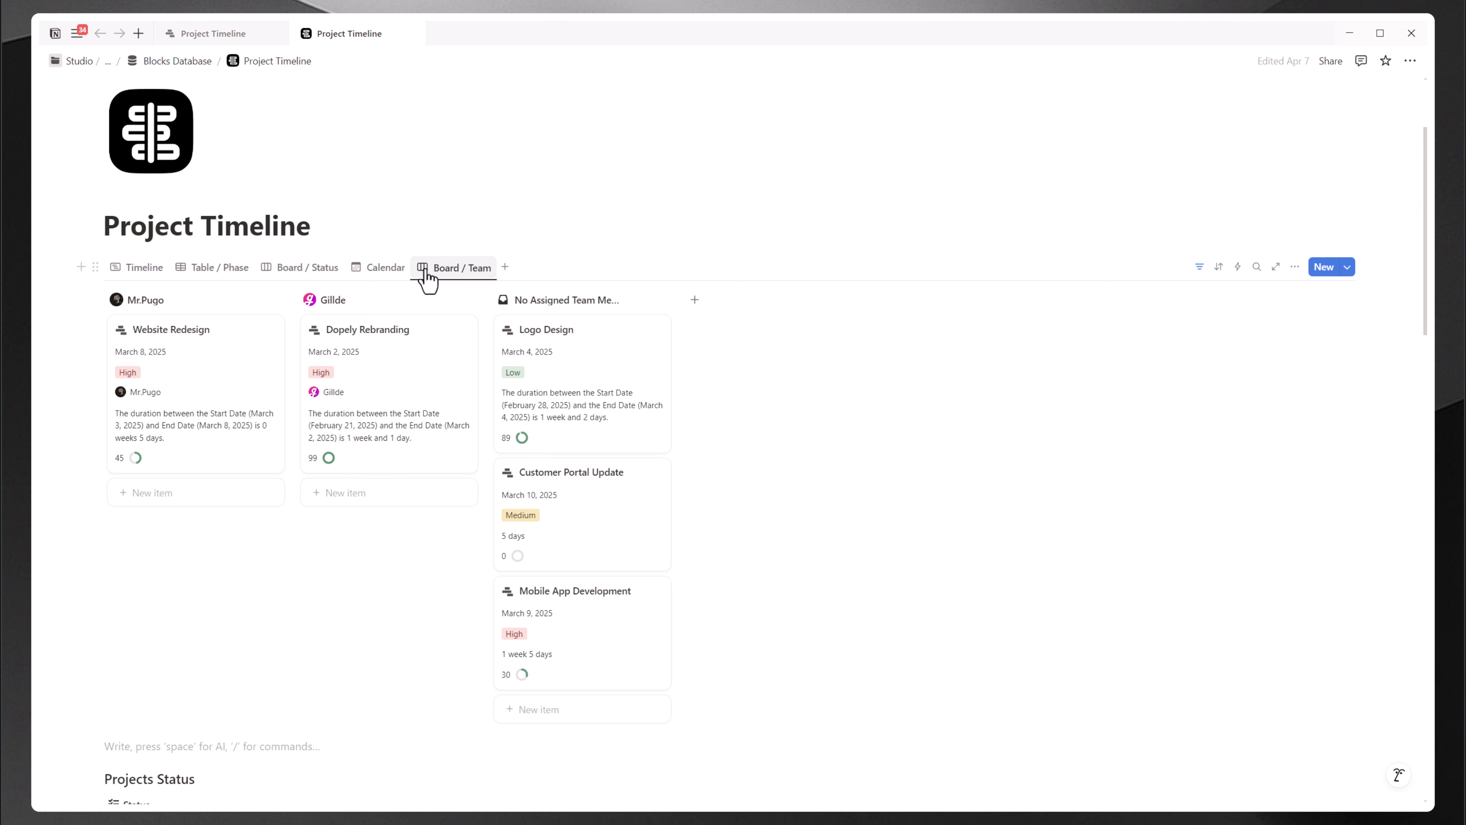
left_click(386, 270)
left_click(303, 269)
left_click(196, 270)
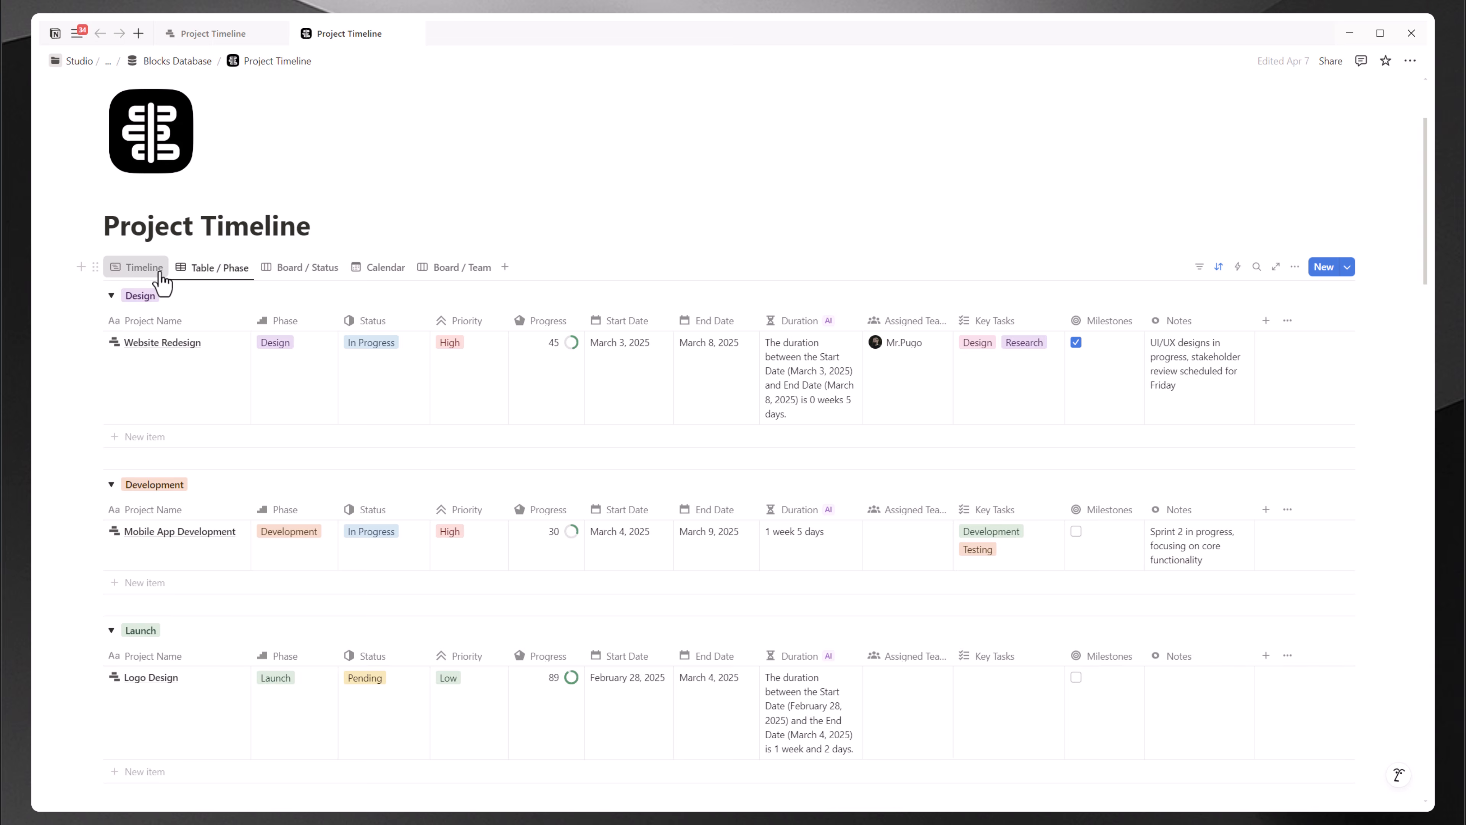
left_click(146, 271)
left_click(445, 272)
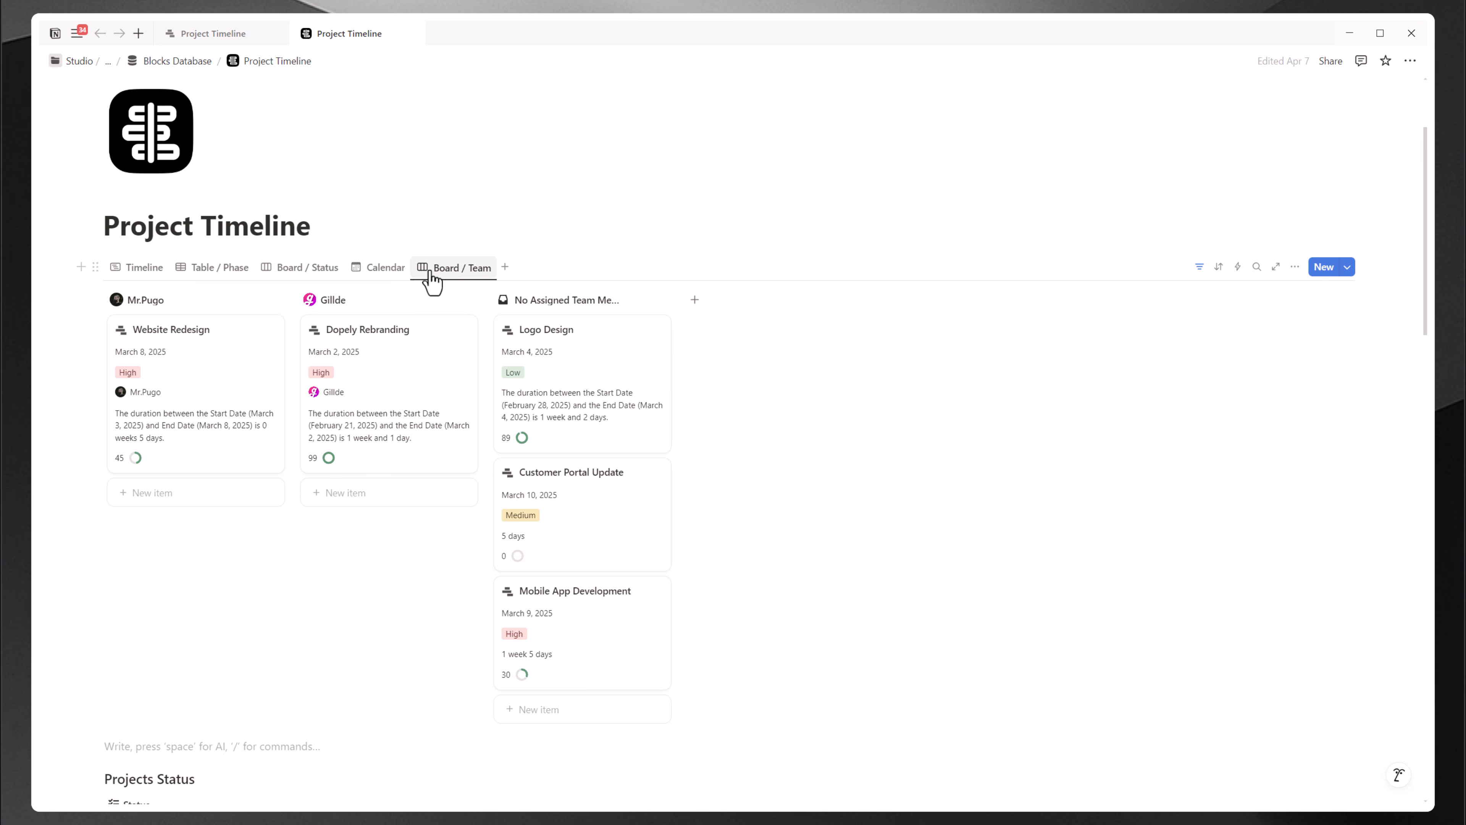
left_click(430, 270)
key("Escape")
scroll(434, 278, "down", 12)
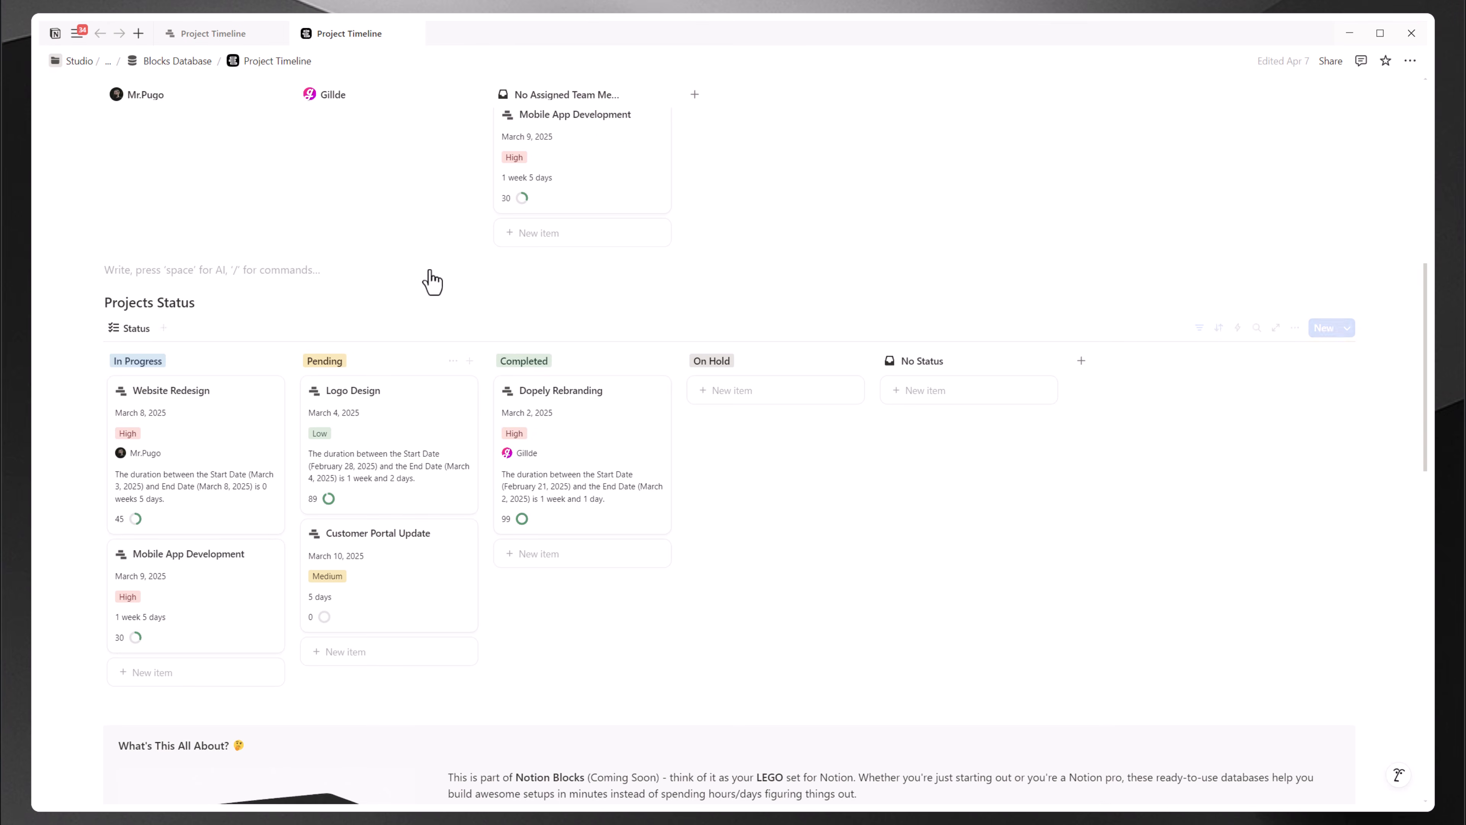
scroll(430, 280, "up", 8)
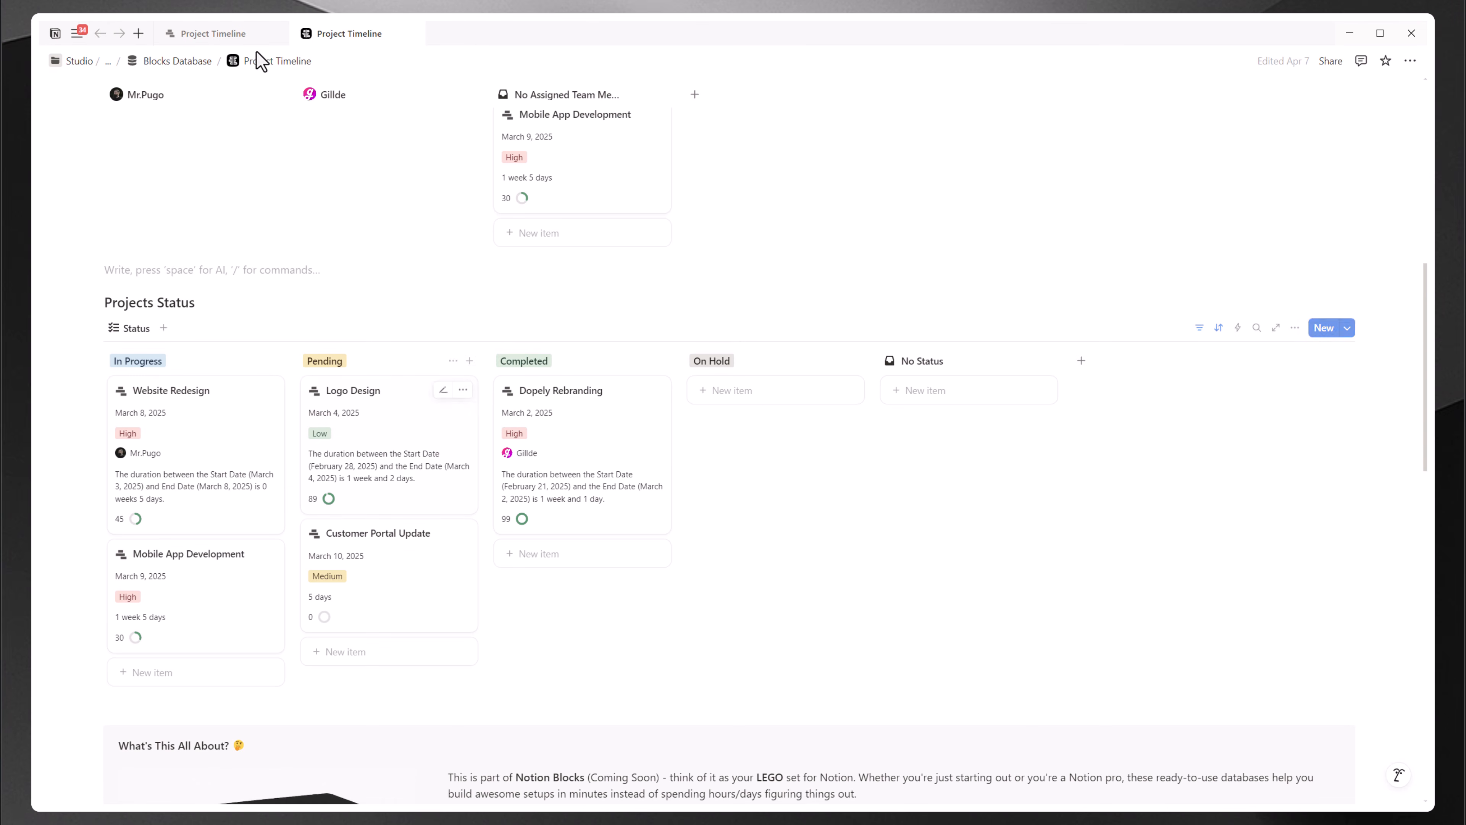
Step: Return to the page being built and copy the link to the Table view in the Phase section
left_click(236, 31)
scroll(403, 368, "down", 8)
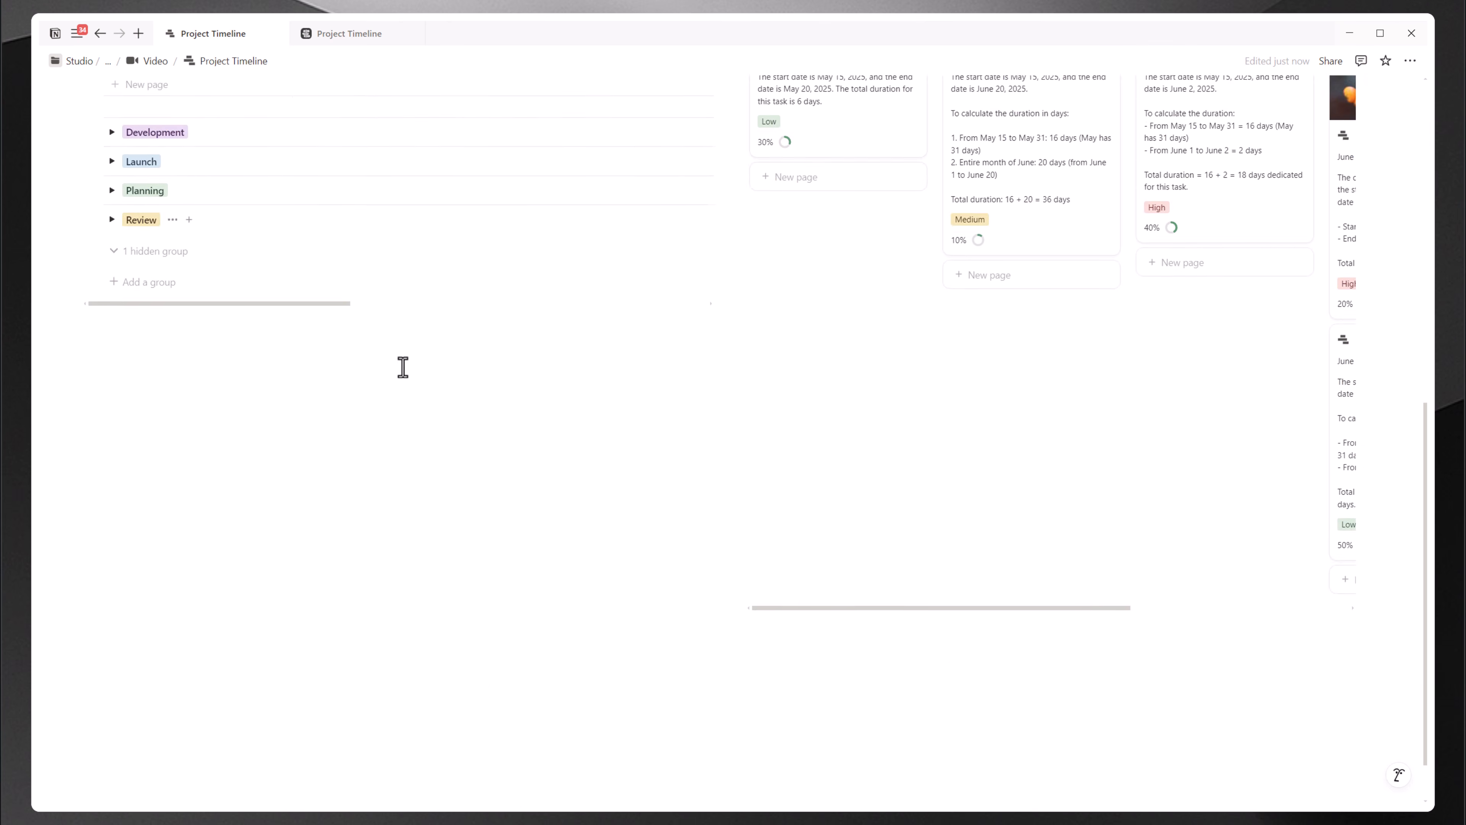
scroll(403, 368, "up", 10)
scroll(403, 368, "down", 2)
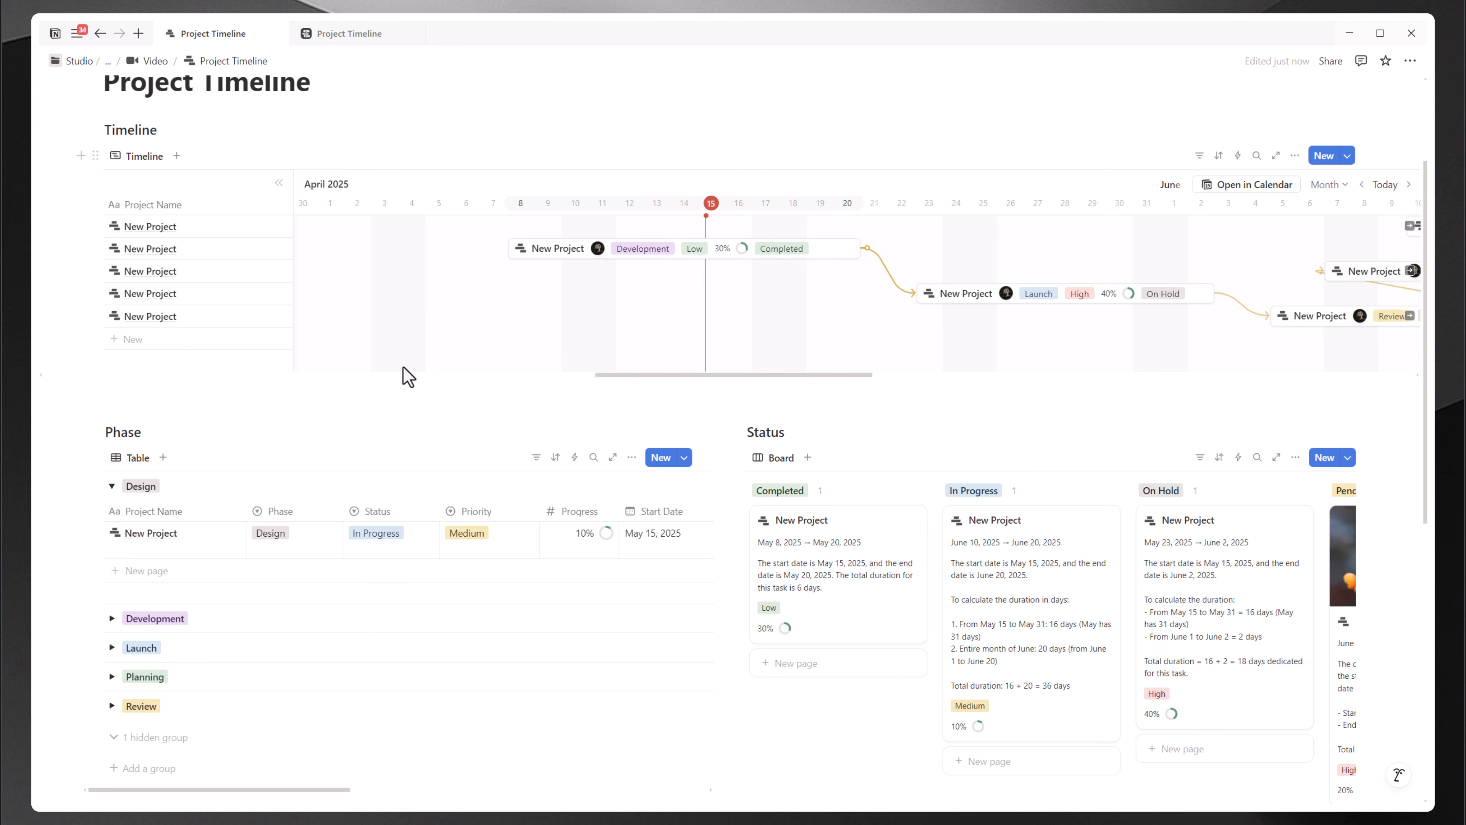
left_click(130, 463)
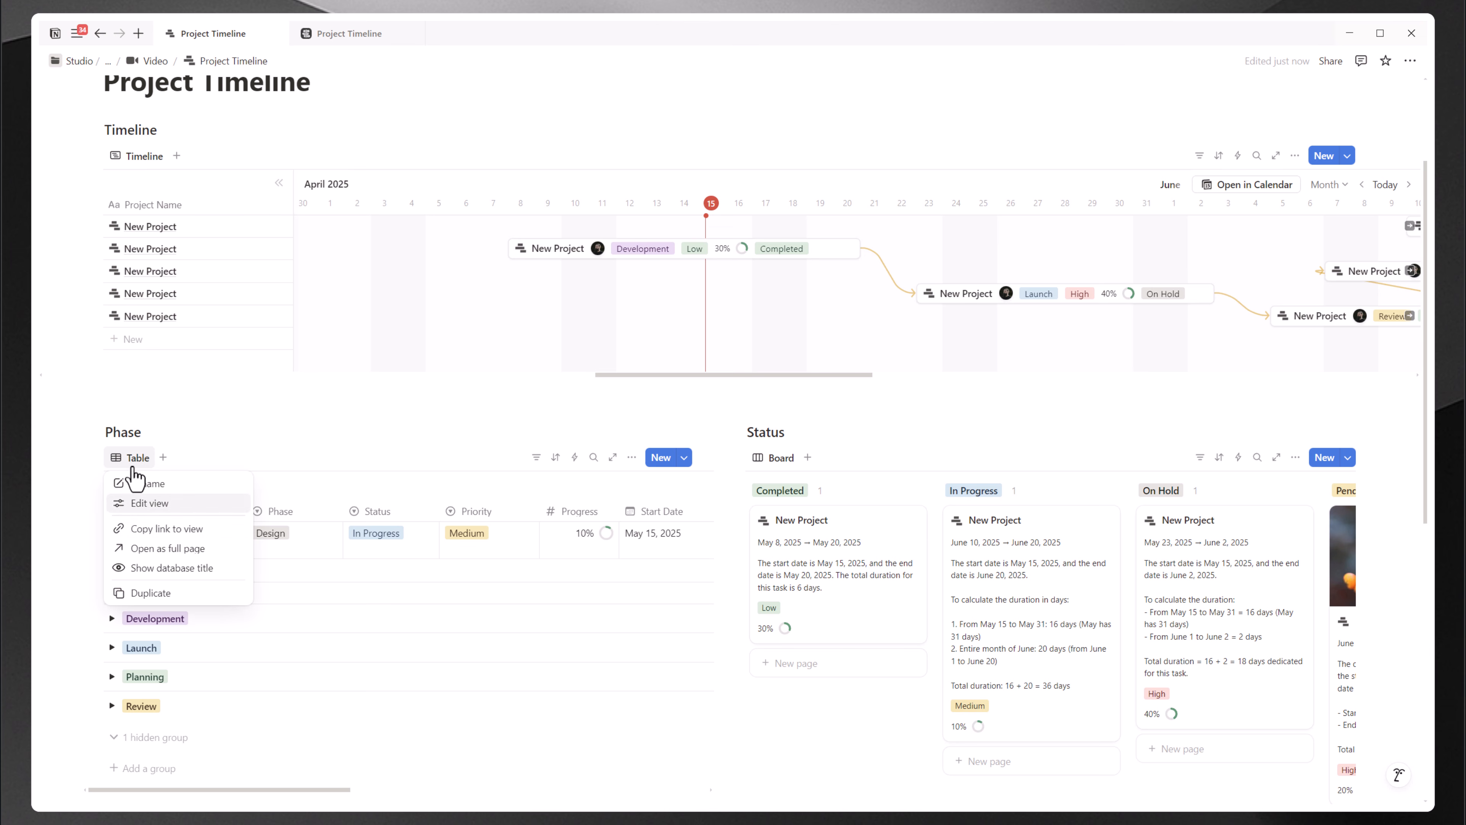
left_click(182, 527)
Step: Paste the copied link below the Phase table as a linked database view, using the existing Table view
scroll(184, 531, "down", 1)
scroll(185, 531, "down", 7)
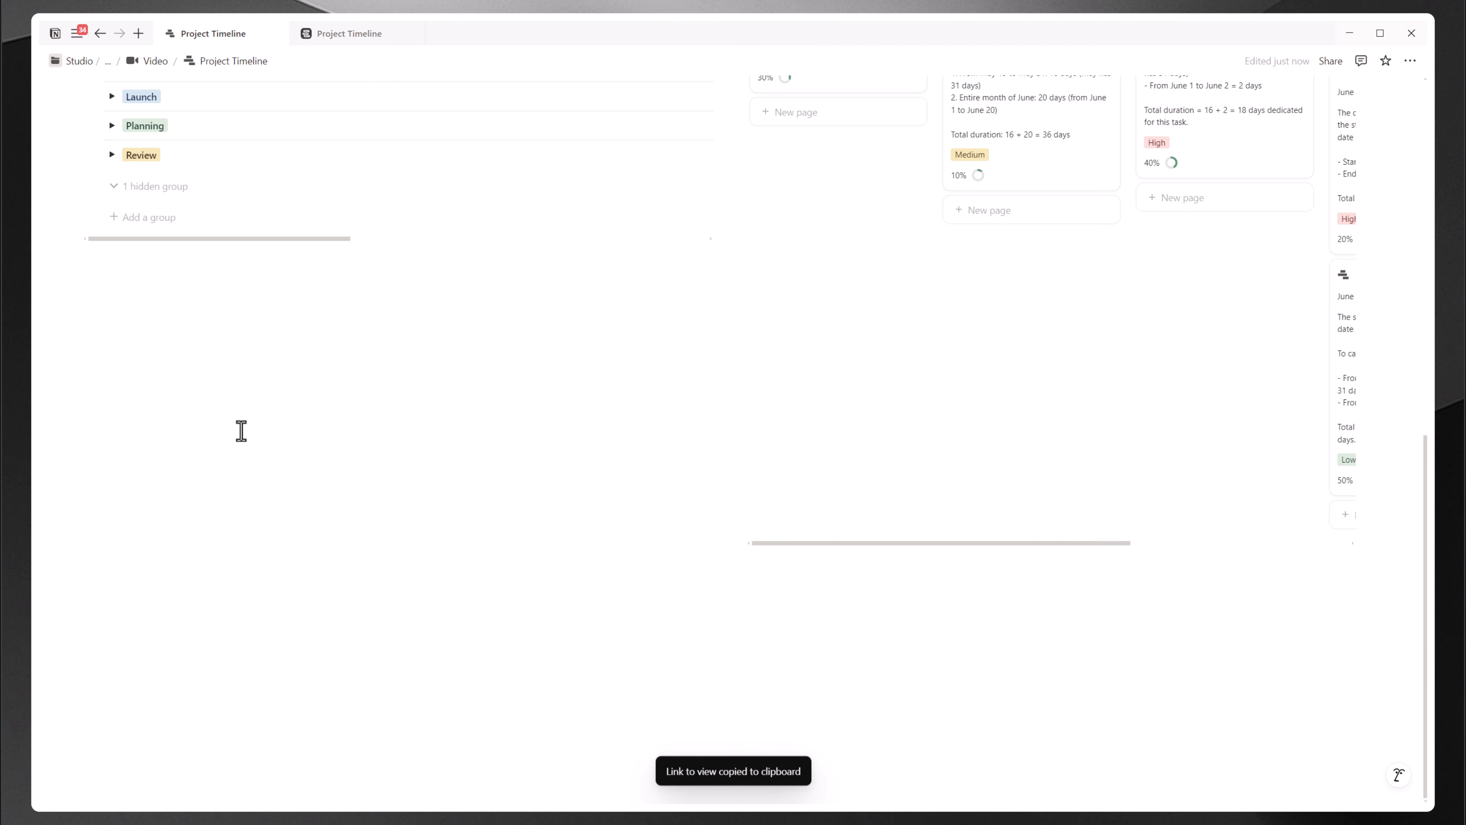
left_click(240, 430)
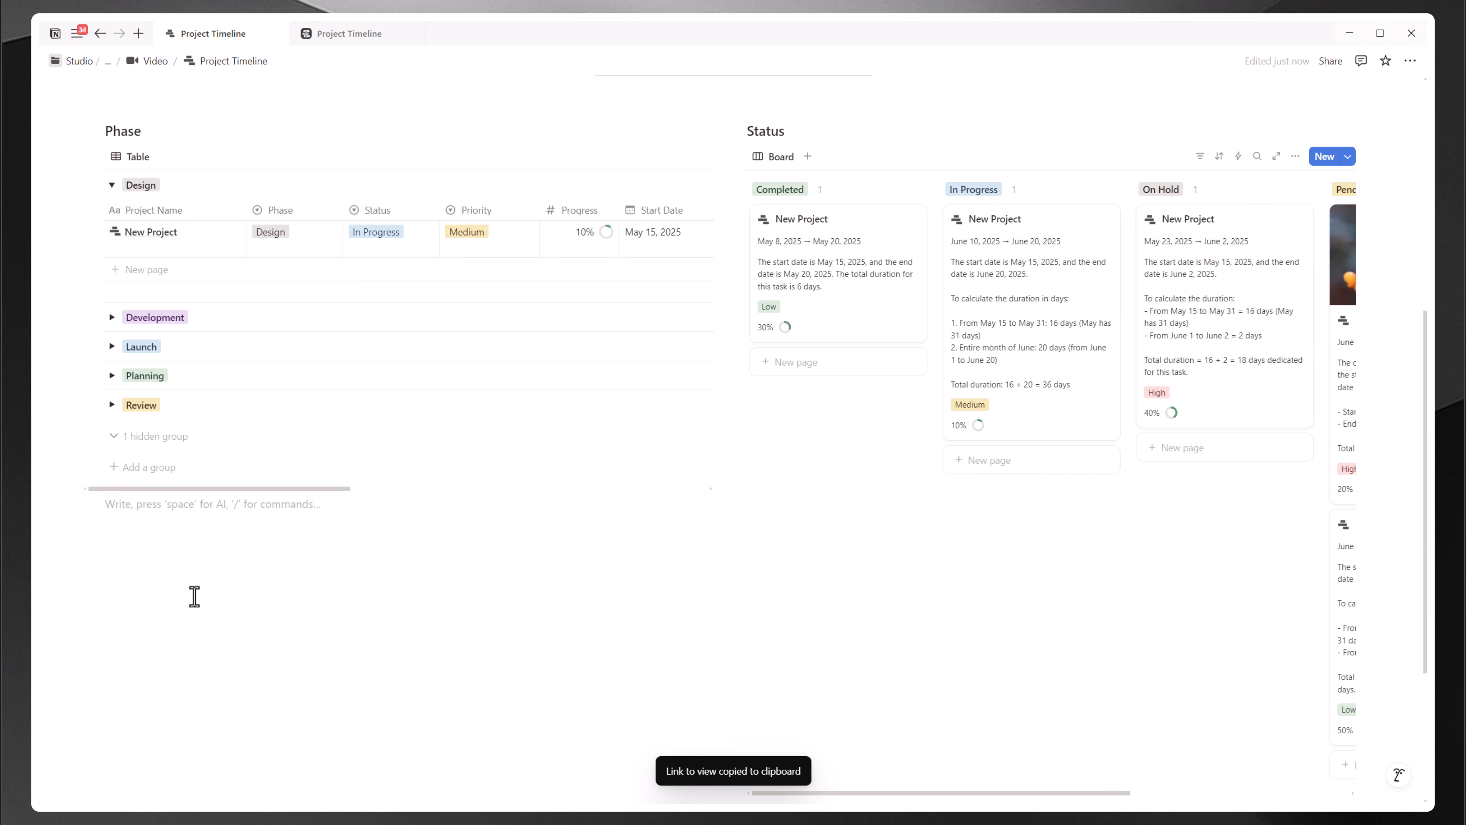
key("Return")
key("ctrl+v")
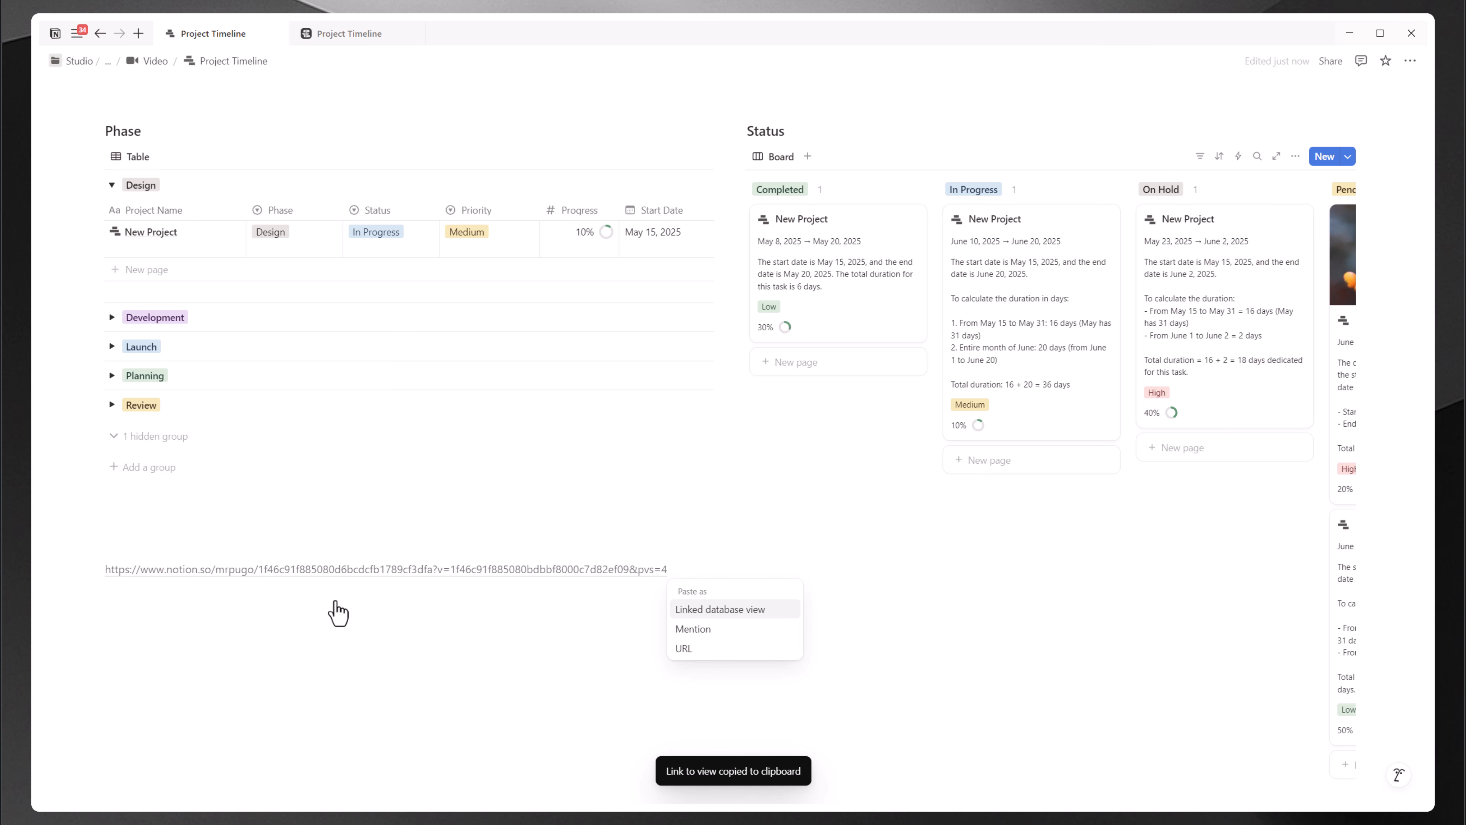
left_click(751, 615)
left_click(745, 420)
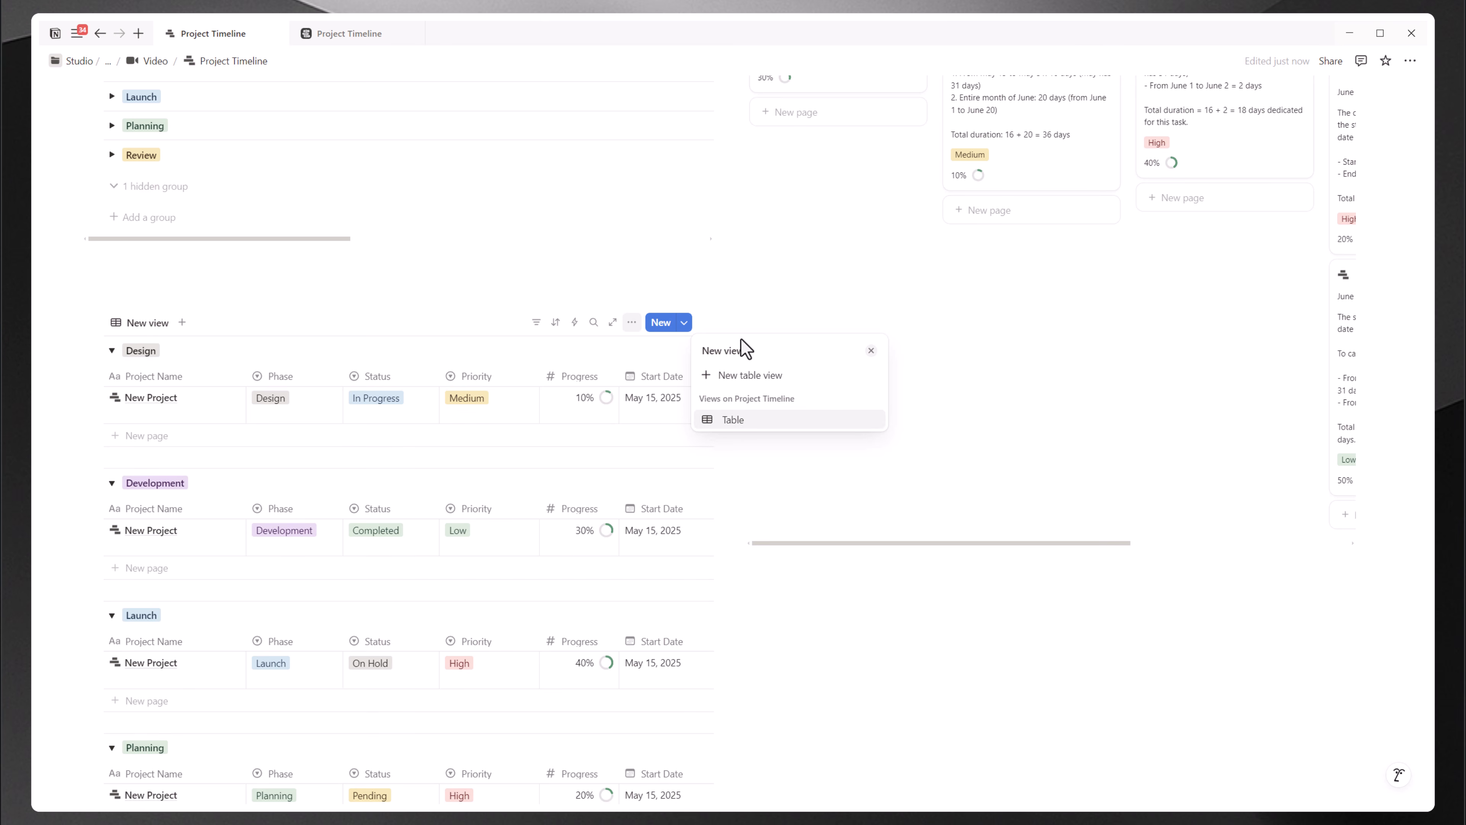
Step: Rename the newly linked Table view to "Chart"
scroll(739, 309, "down", 4)
scroll(738, 303, "up", 3)
scroll(739, 298, "up", 4)
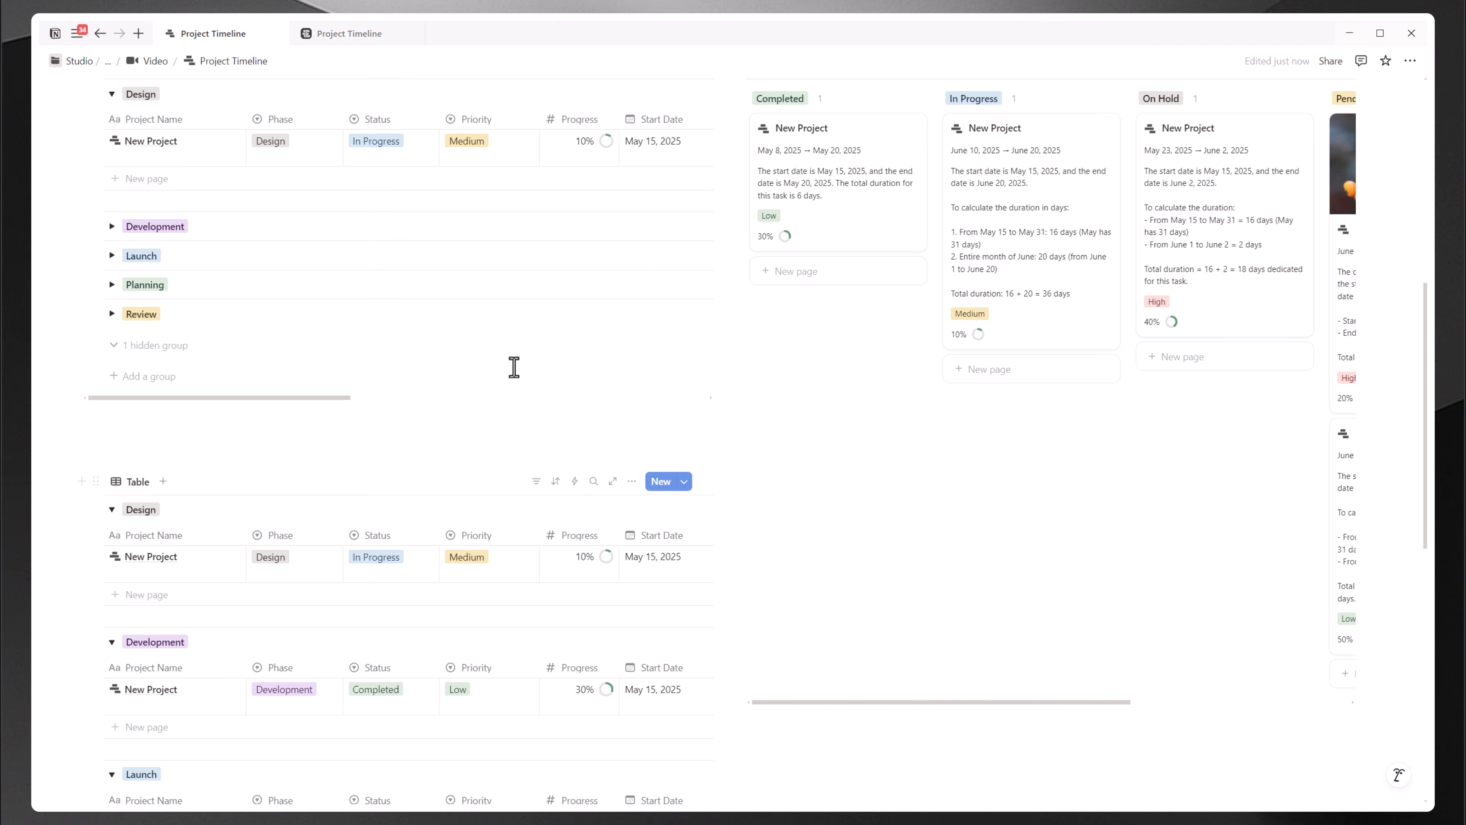
left_click(137, 481)
left_click(152, 525)
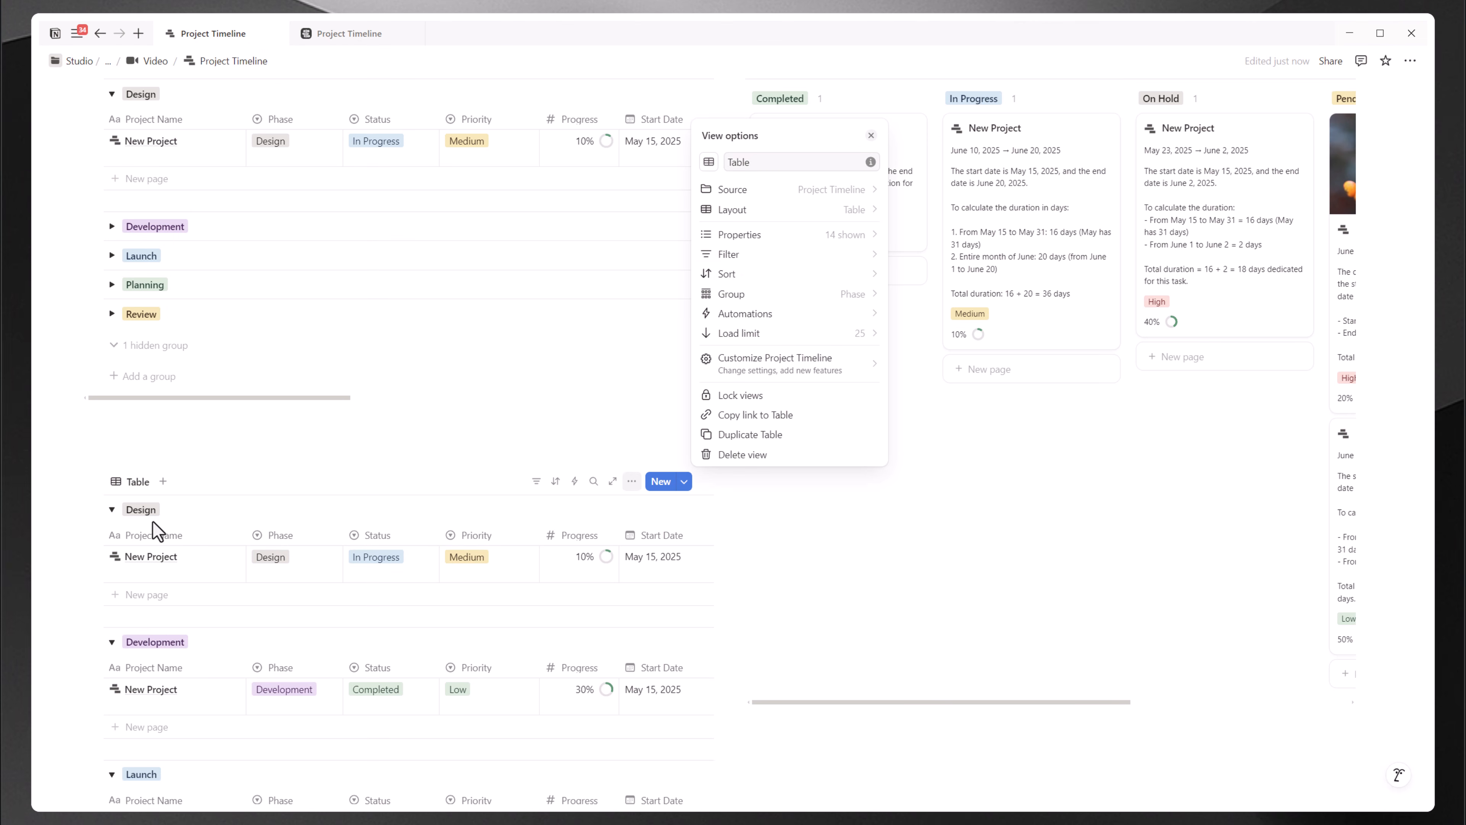
left_click(742, 163)
key("ctrl+a")
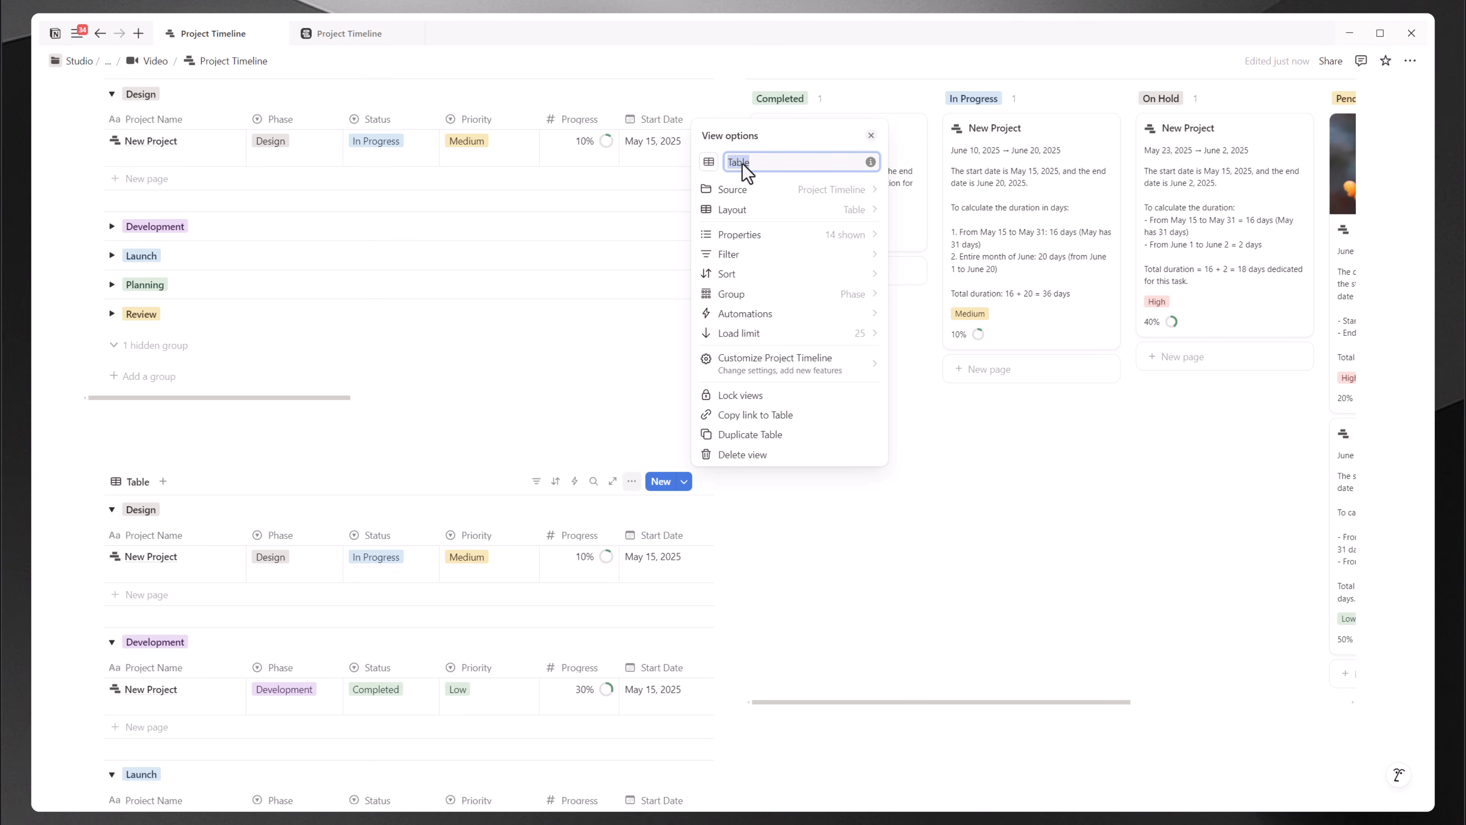
type("Cgha")
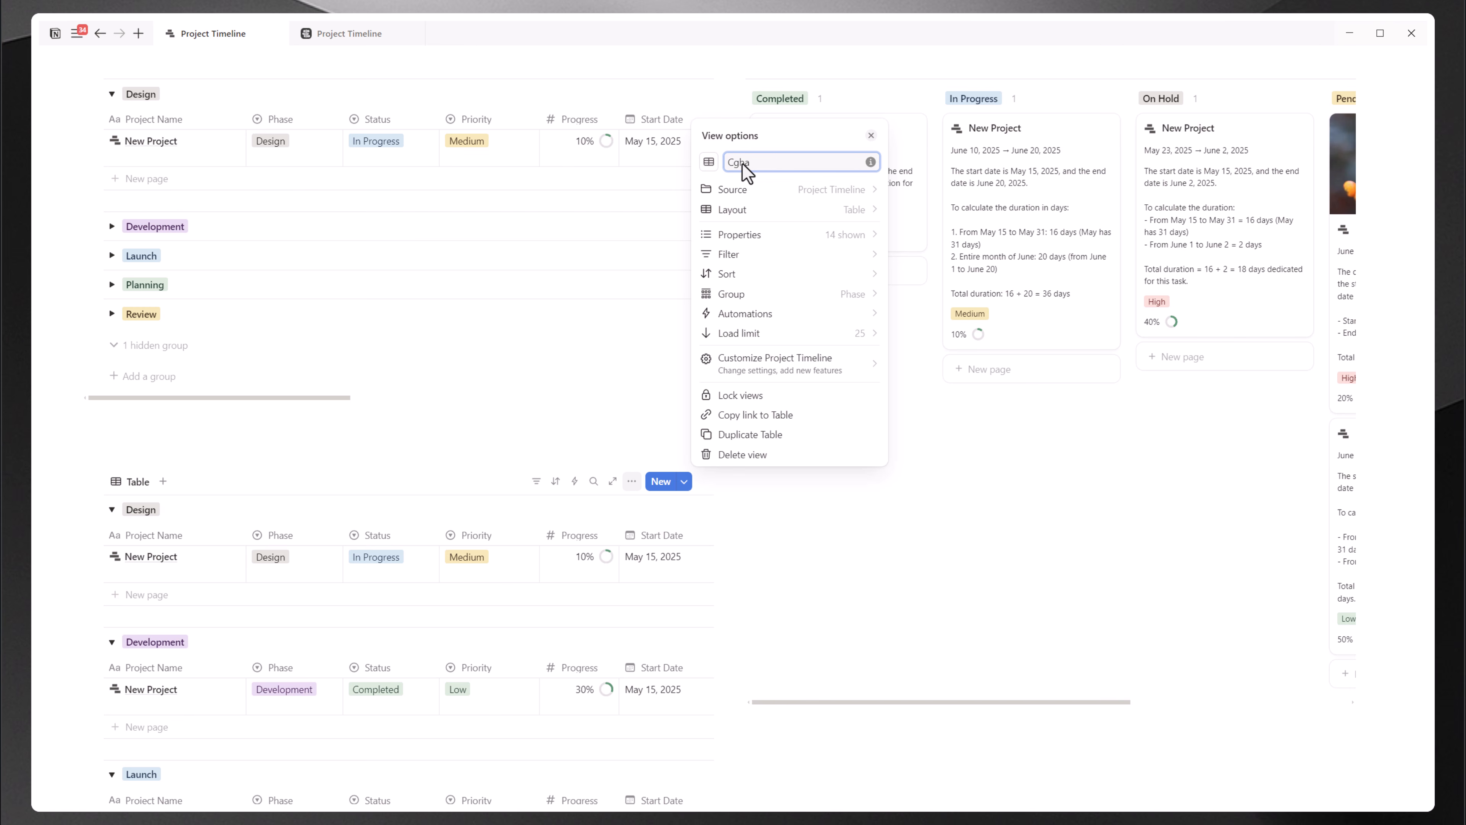
type("rthart")
Step: Change the linked view's layout to Chart and open the chart's editing options
left_click(785, 213)
left_click(807, 306)
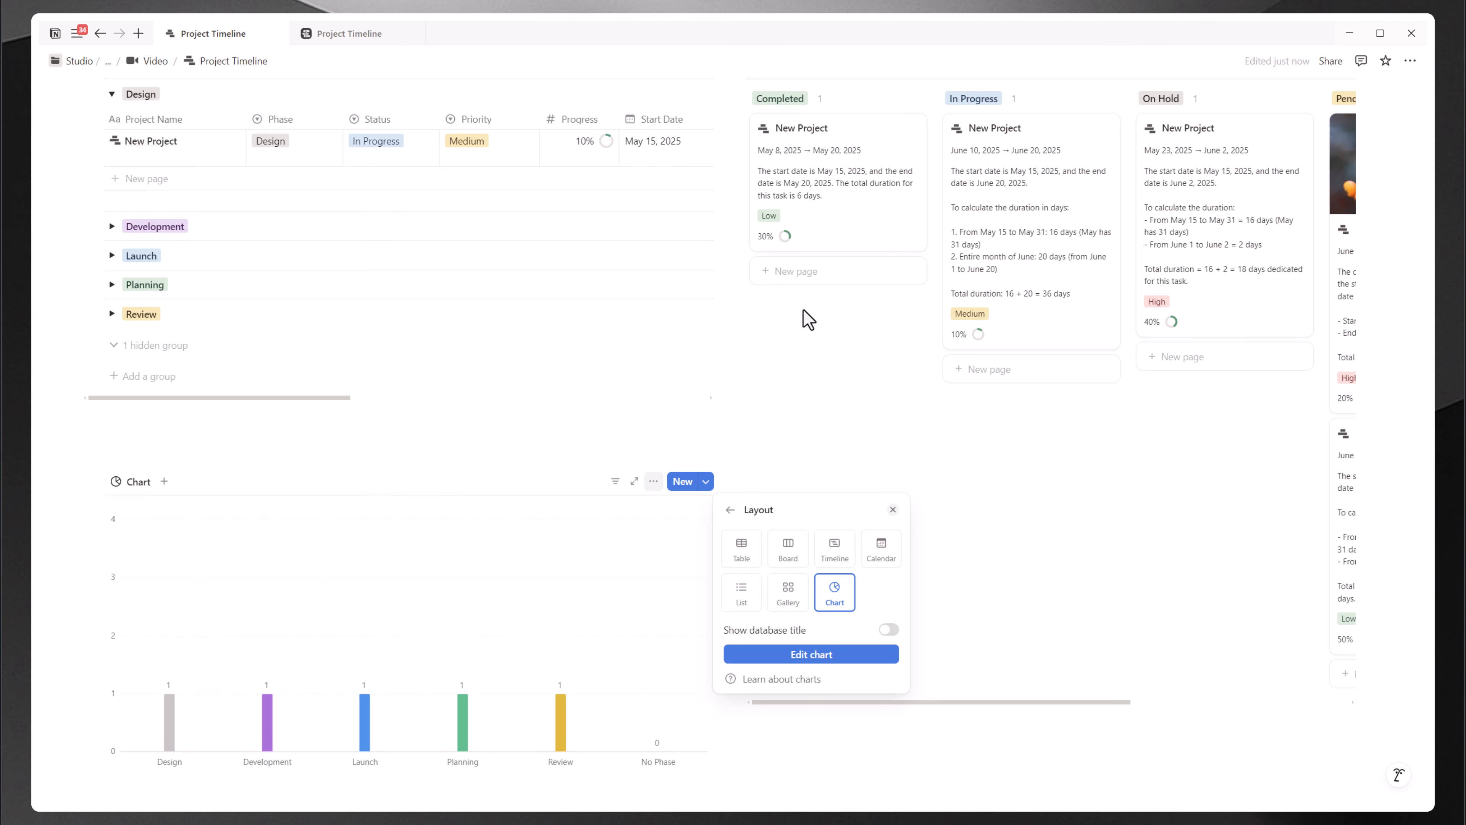
left_click(812, 658)
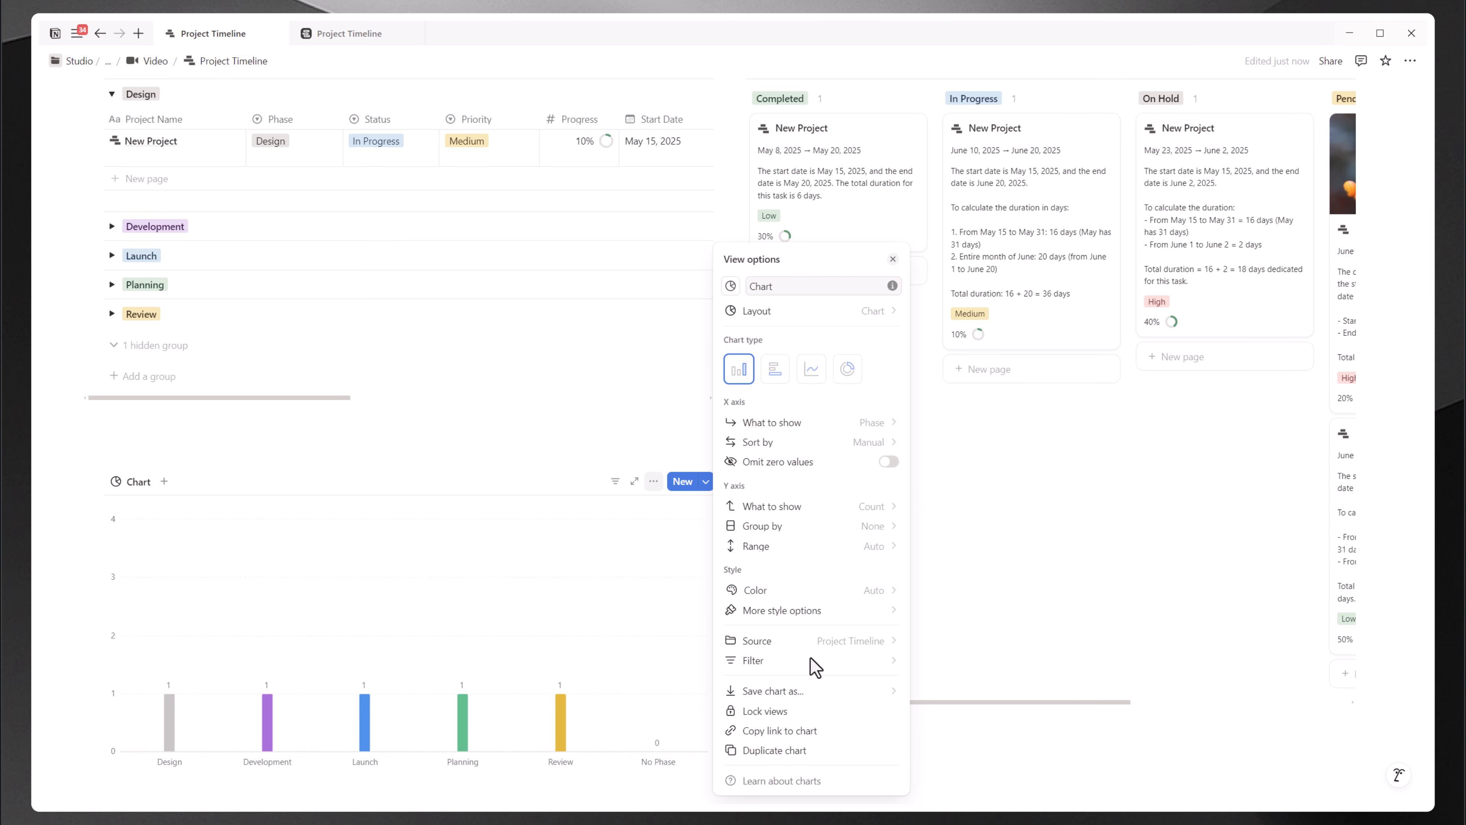
Step: Set the chart's X axis to show the Milestone property
left_click(857, 434)
key("Down")
key("Down")
key("Down")
key("Down")
key("Down")
key("Down")
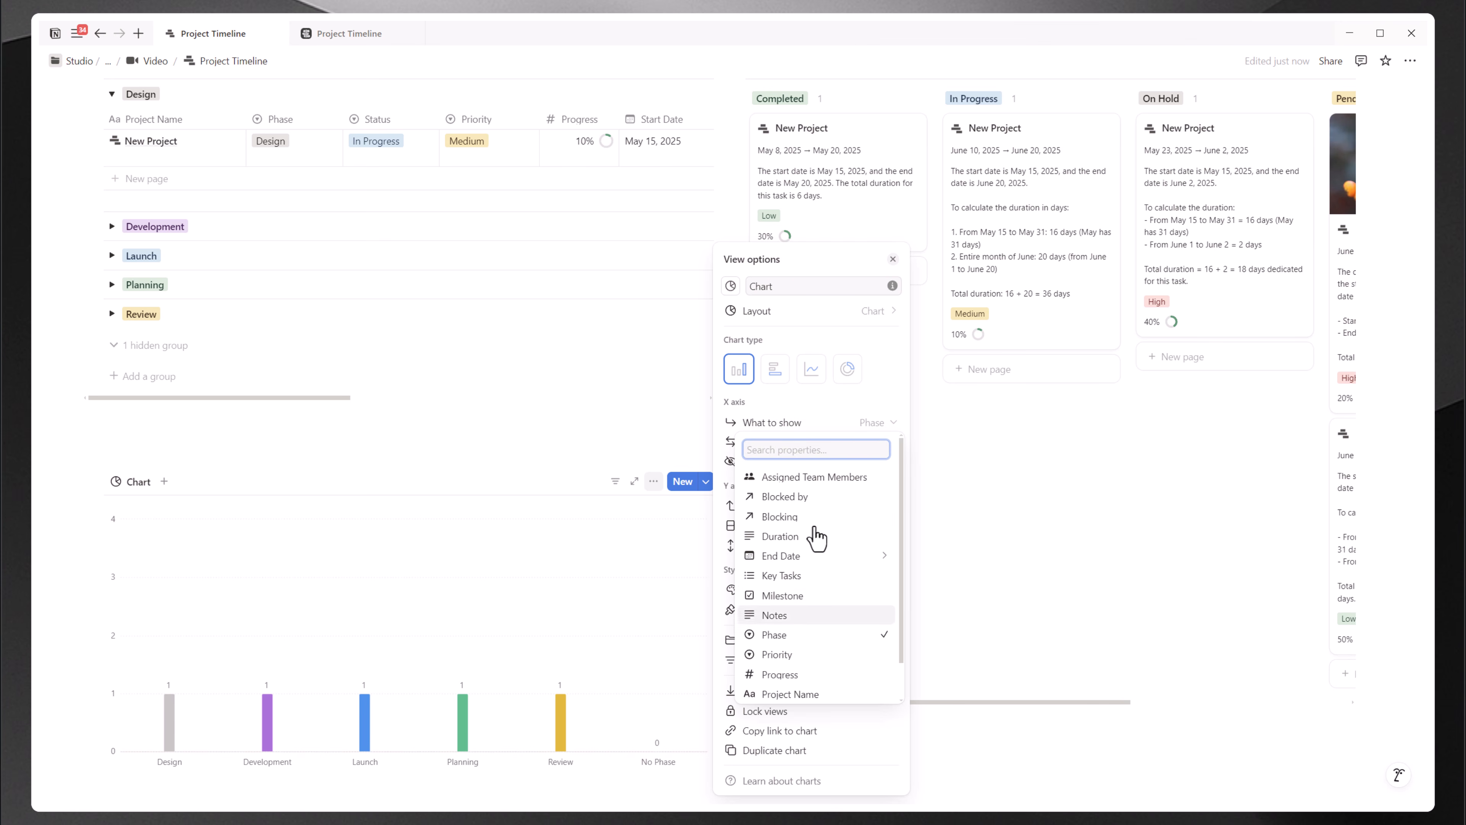
left_click(789, 599)
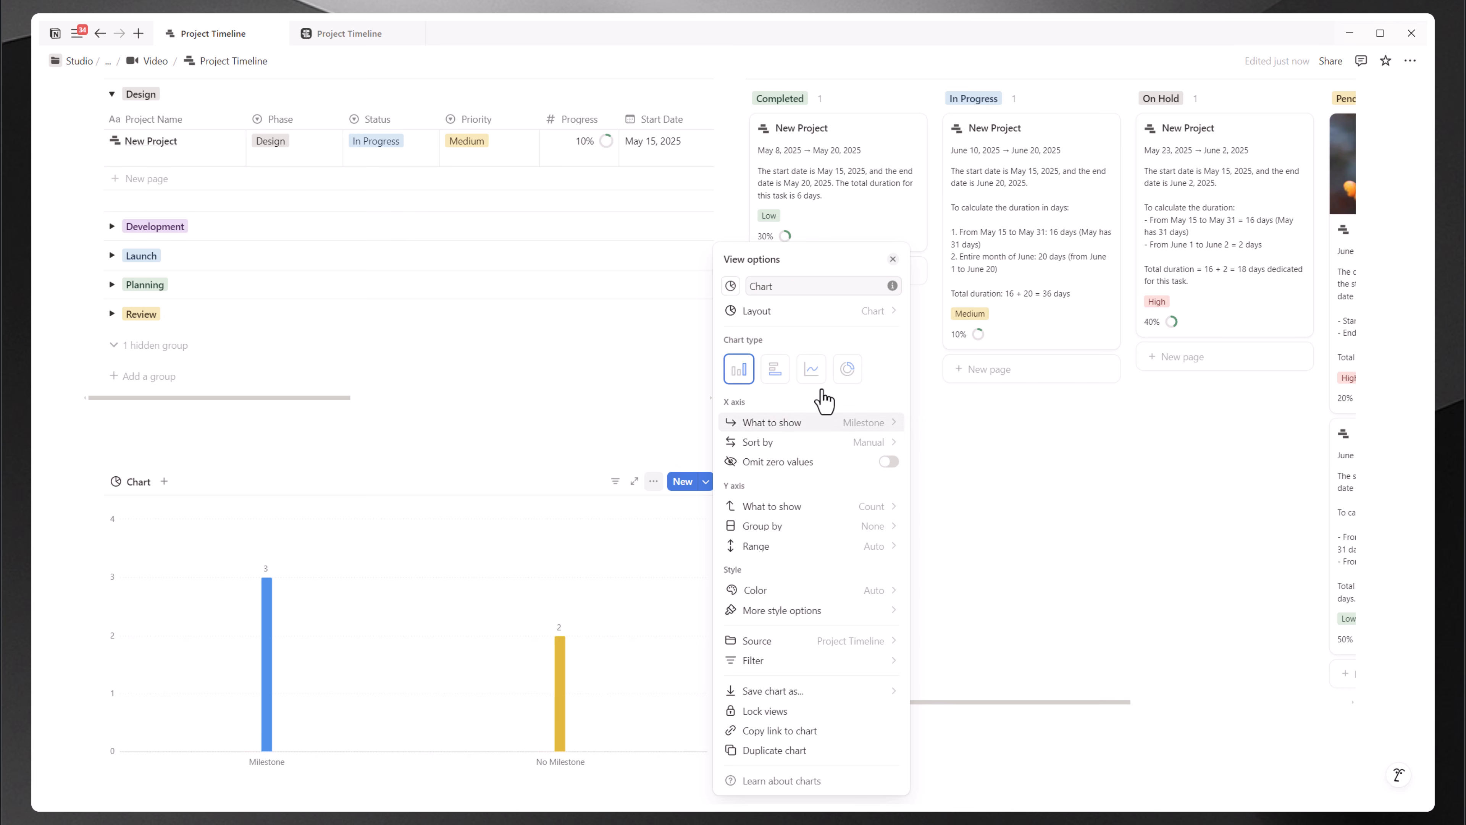
Step: Make the chart a line chart with Status on the X axis and close the view options
left_click(815, 374)
left_click(844, 373)
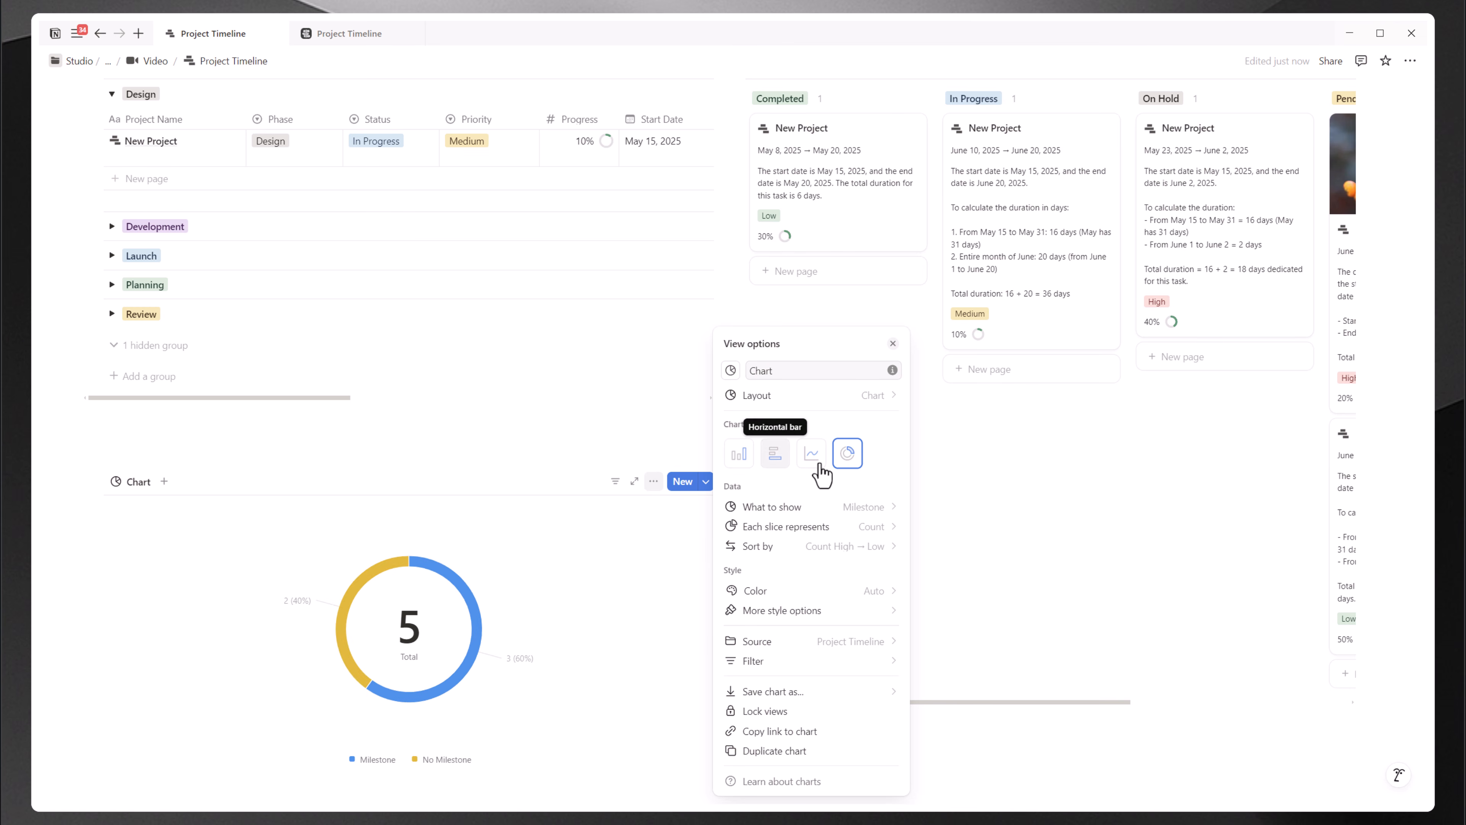
left_click(812, 454)
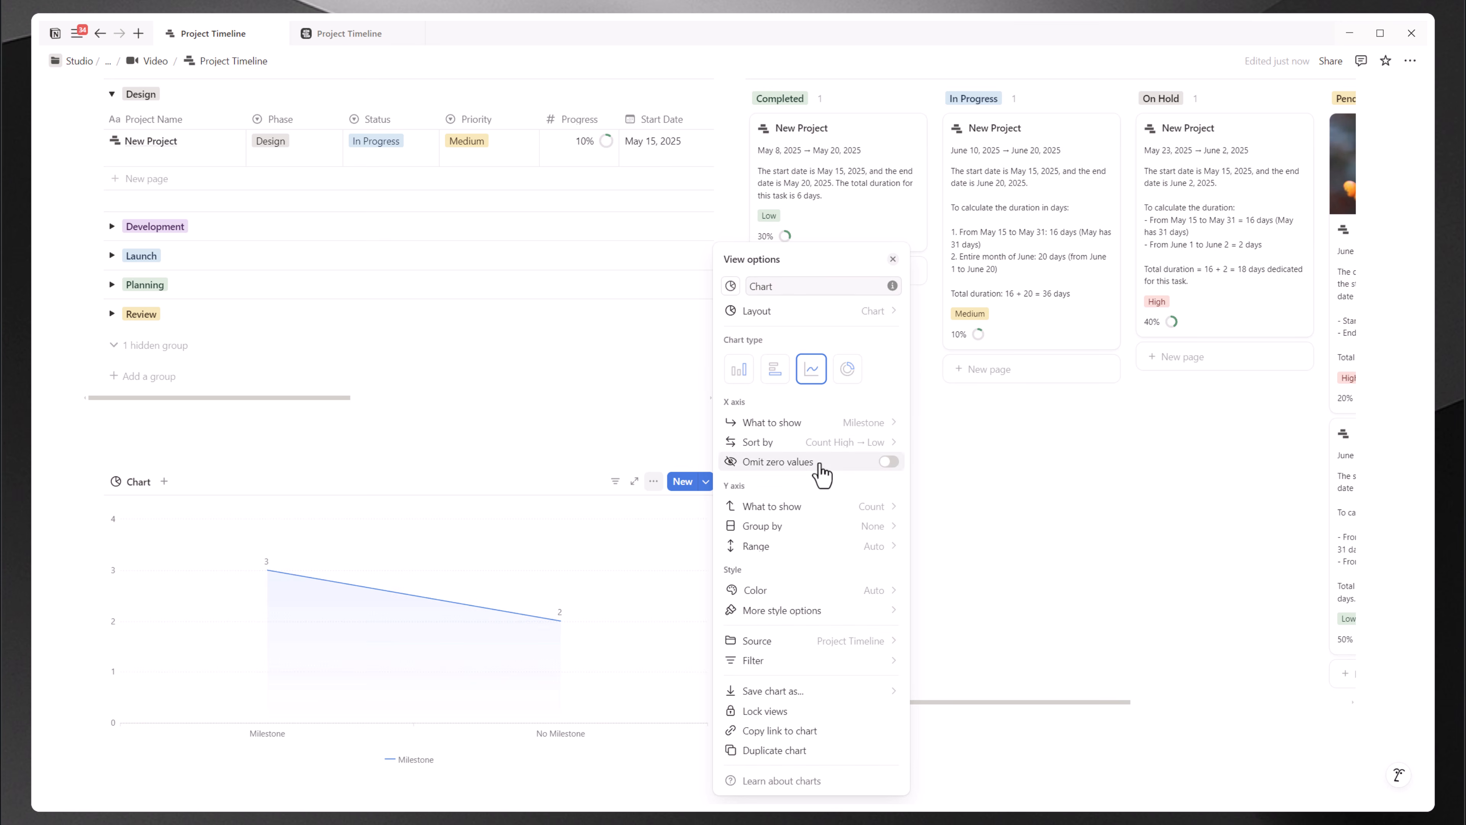
left_click(866, 428)
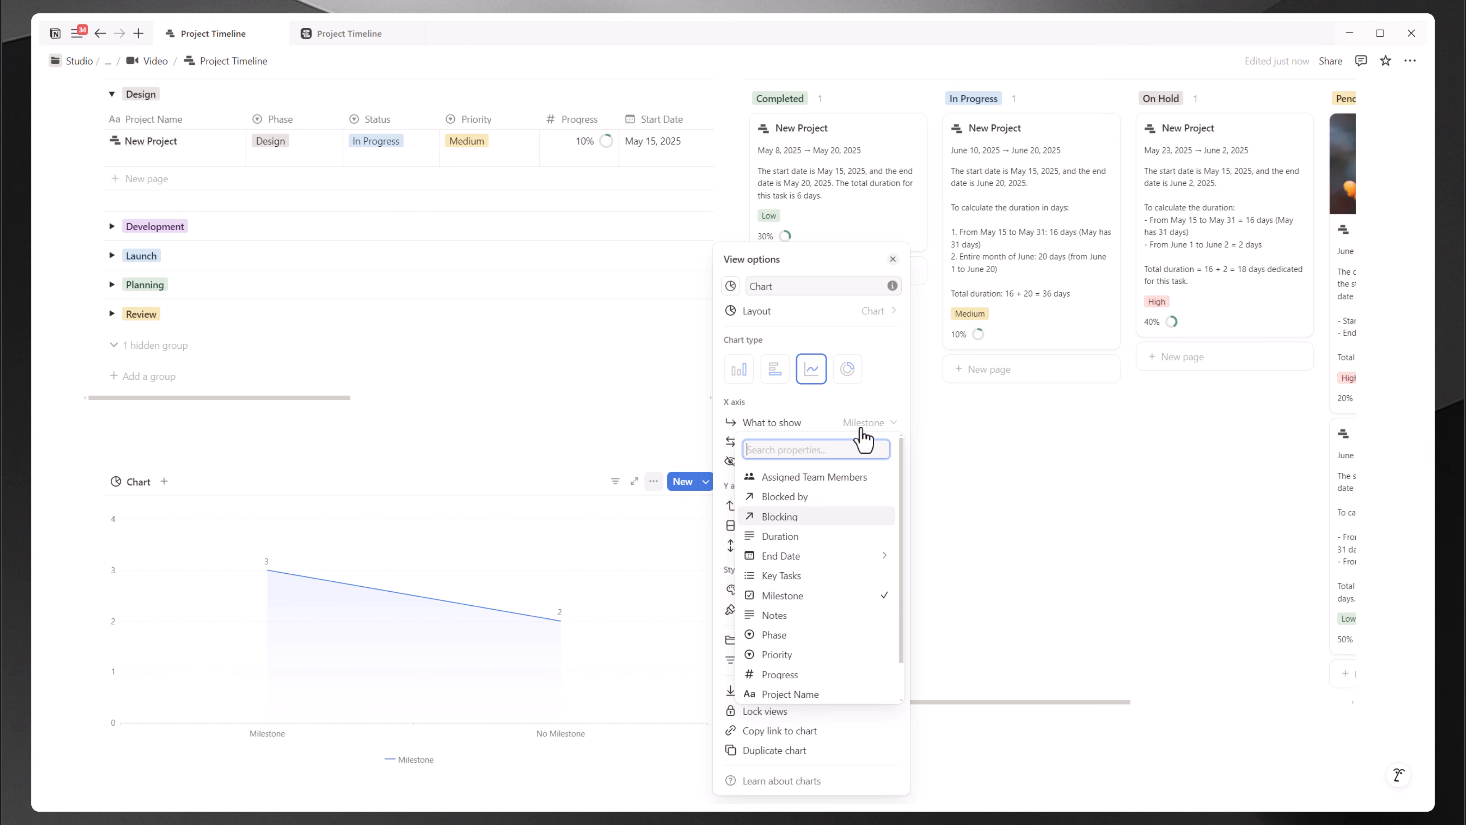
scroll(825, 537, "down", 1)
left_click(776, 694)
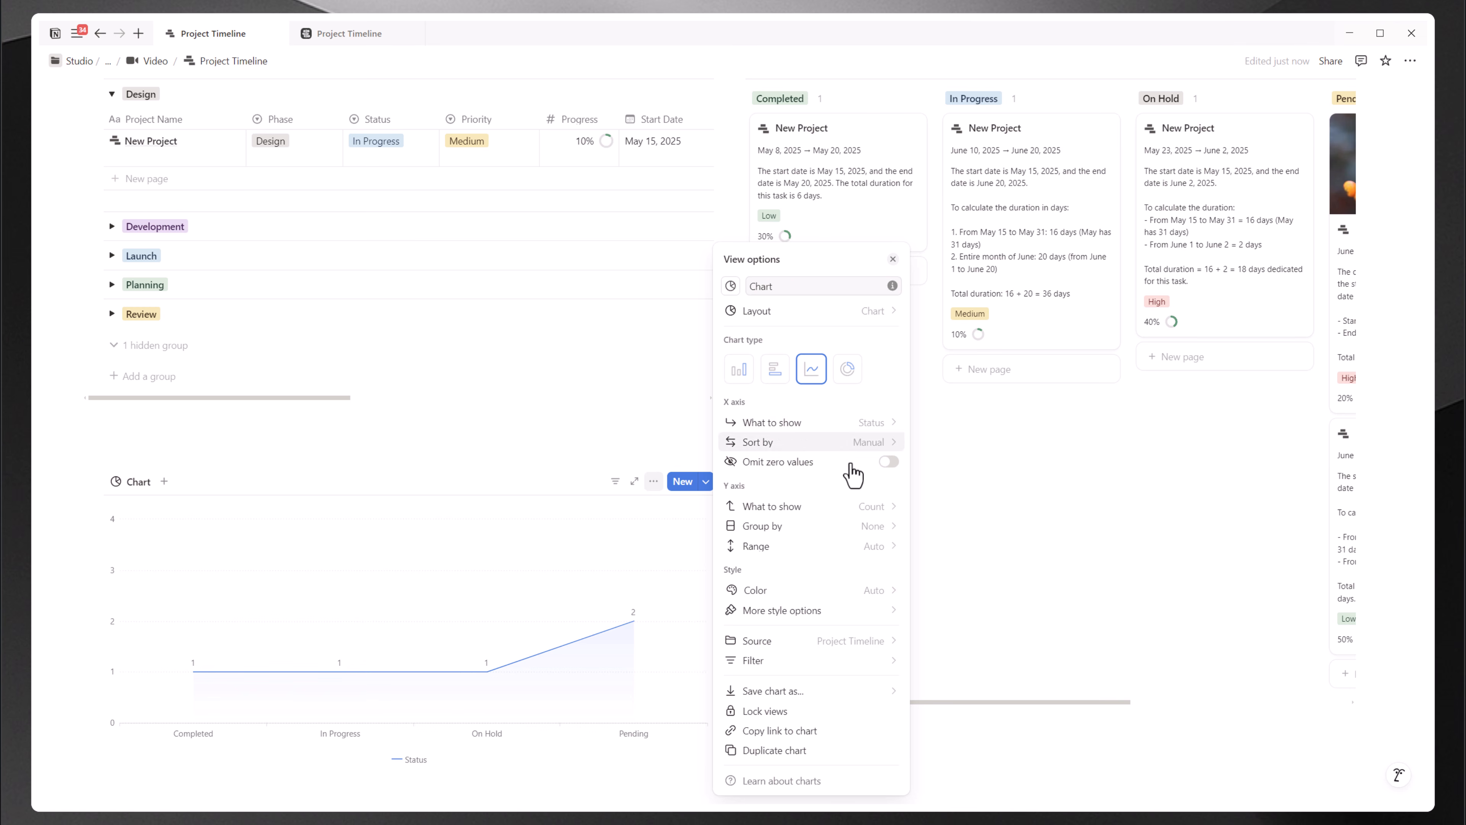
left_click(613, 443)
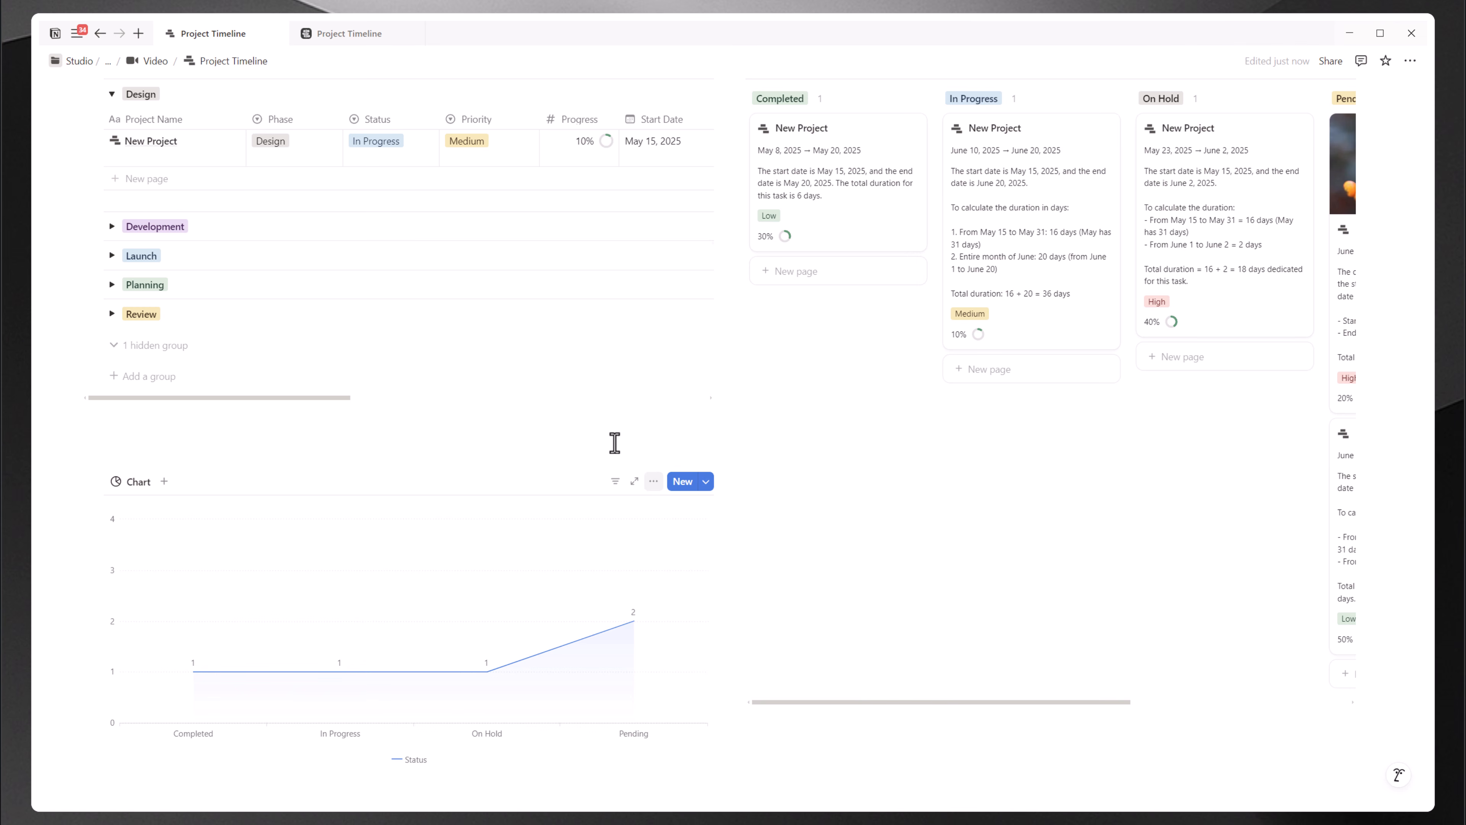
Step: Insert an empty Heading 3 line directly above the chart
left_click(118, 452)
type("###")
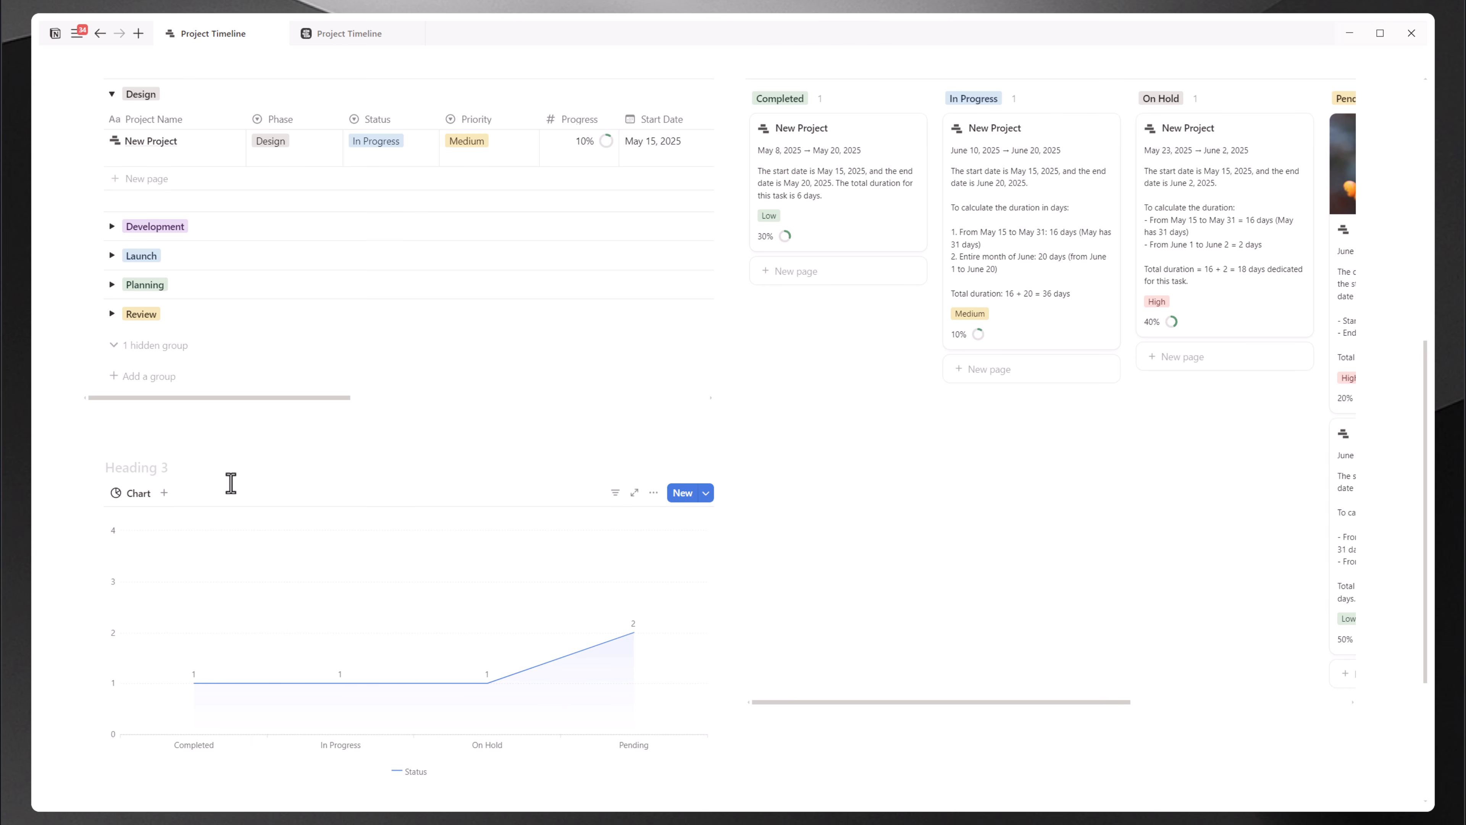
Step: Check the lower part of the finished template and return to the built page to look over its sections
left_click(353, 36)
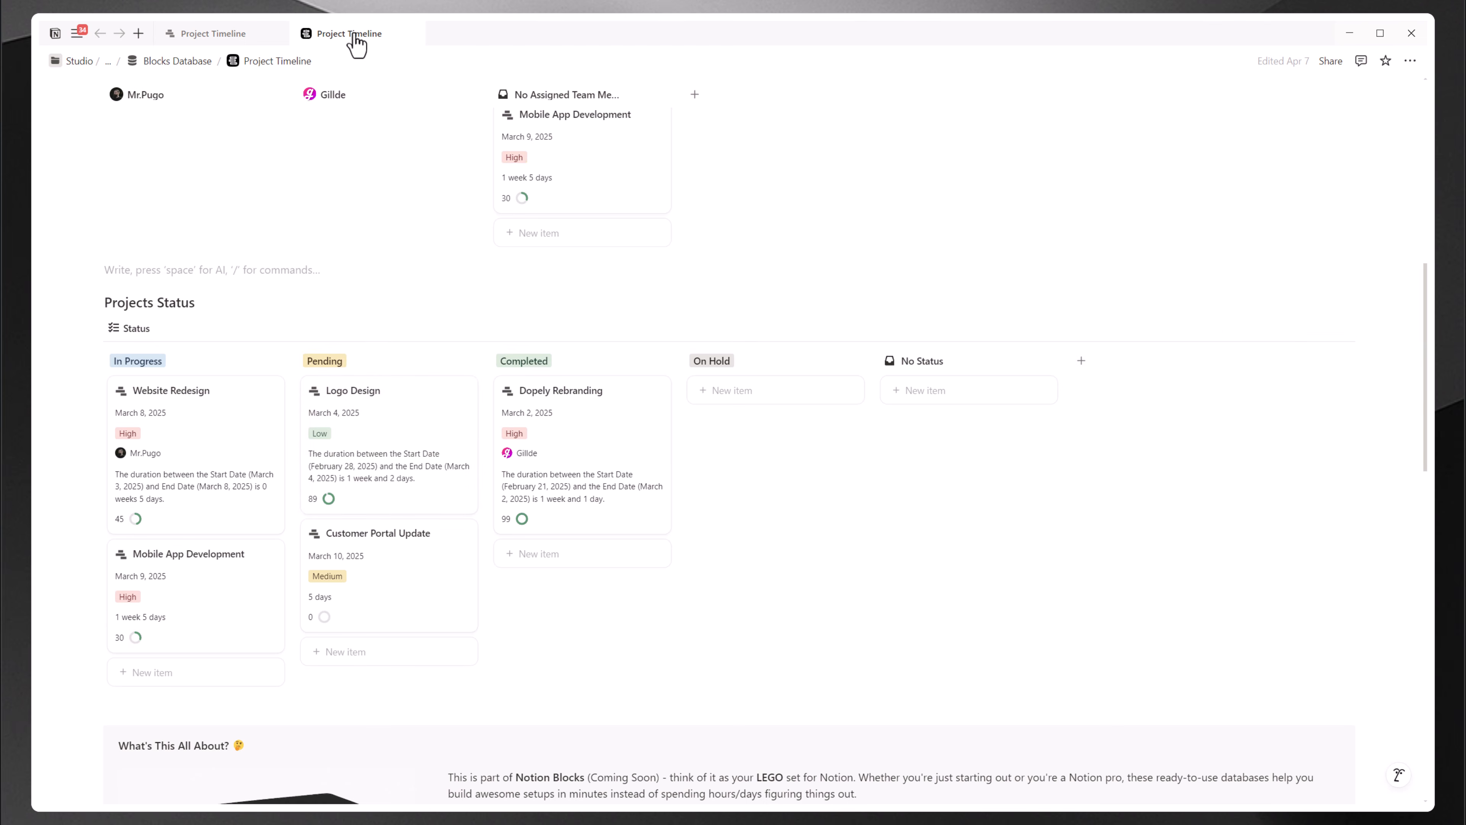
left_click(506, 362)
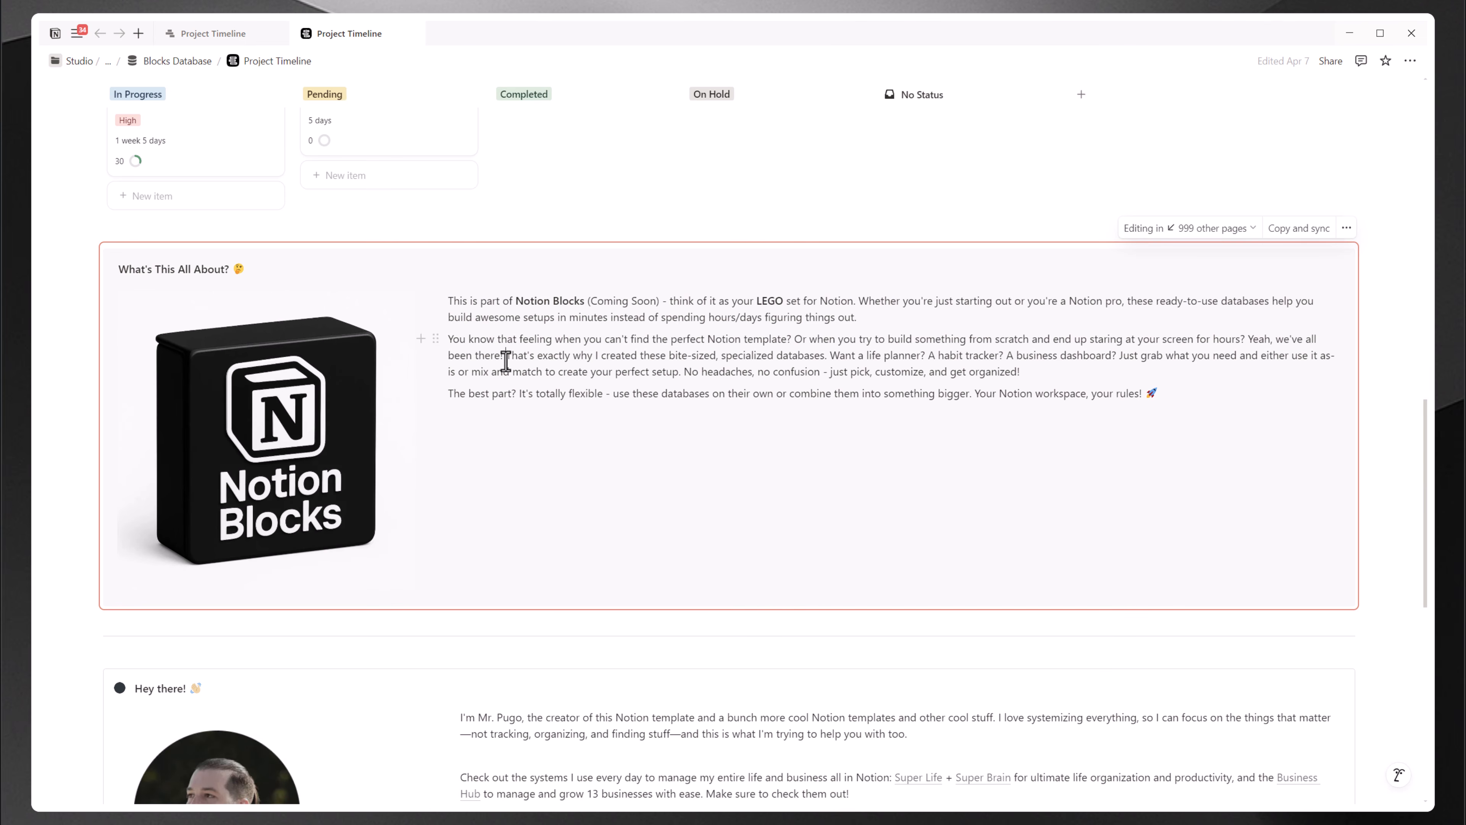
left_click(212, 34)
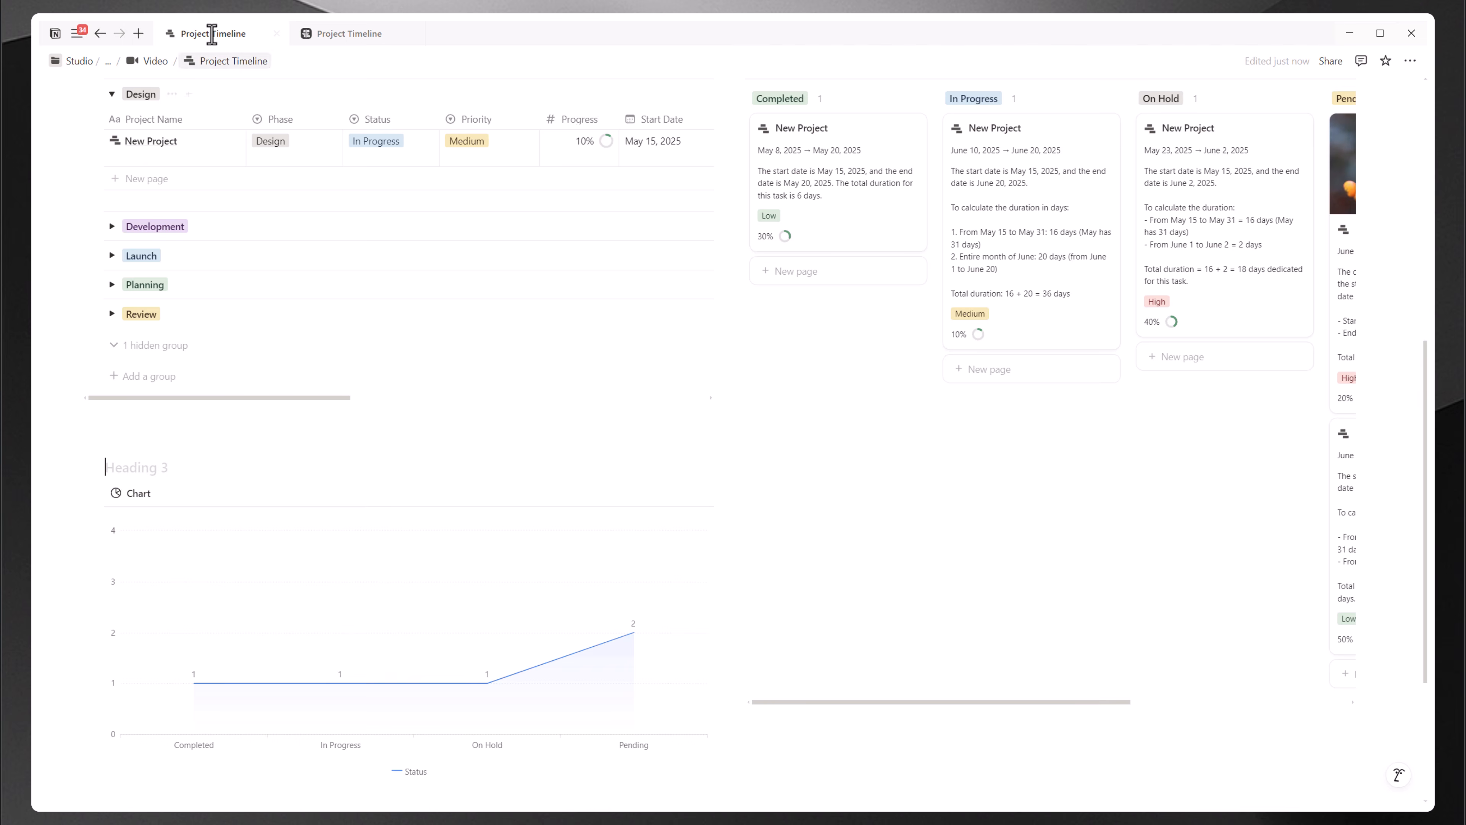
scroll(598, 452, "down", 4)
scroll(619, 471, "up", 5)
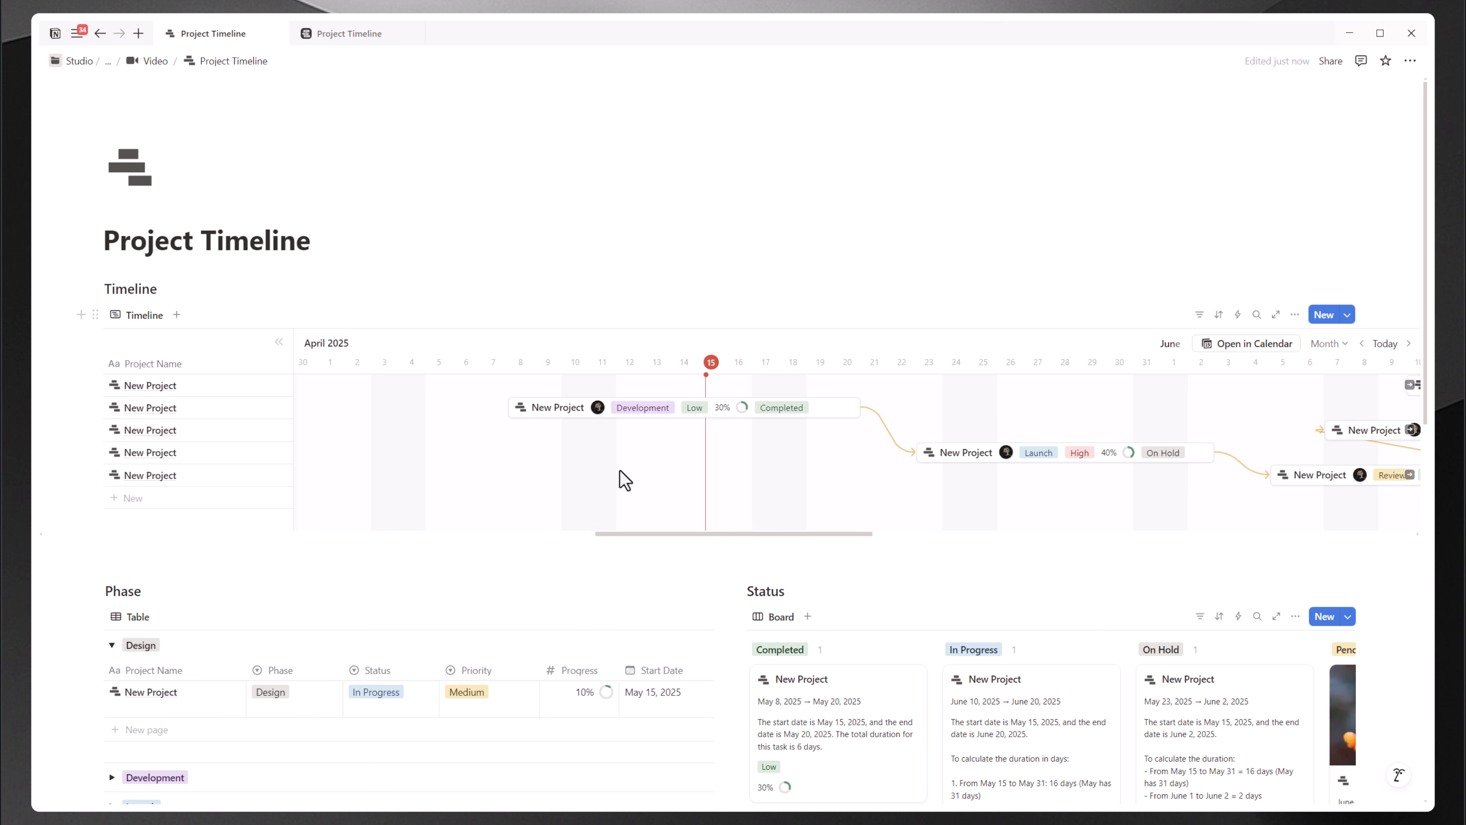
scroll(621, 470, "down", 4)
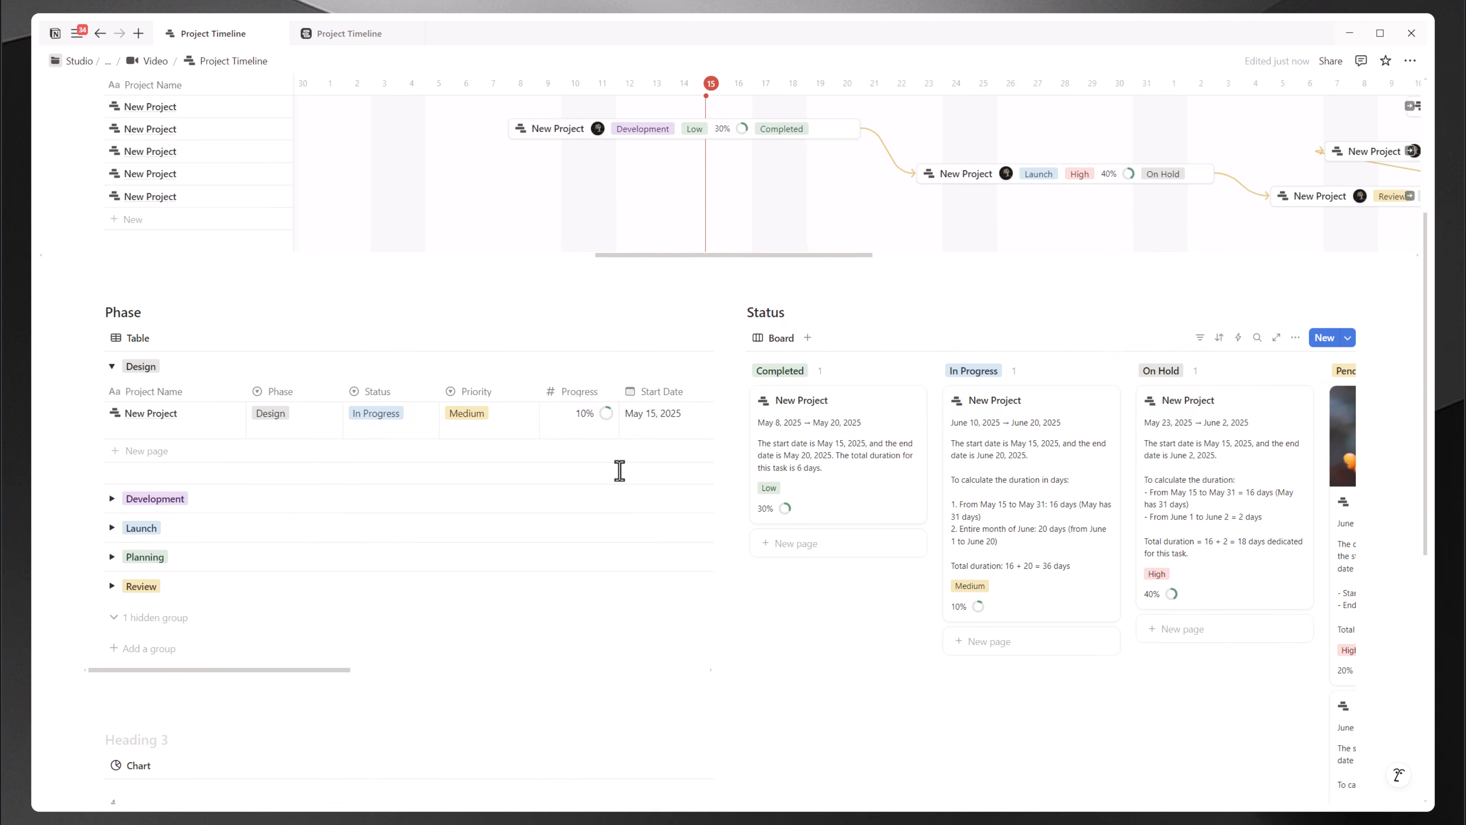
scroll(620, 470, "up", 4)
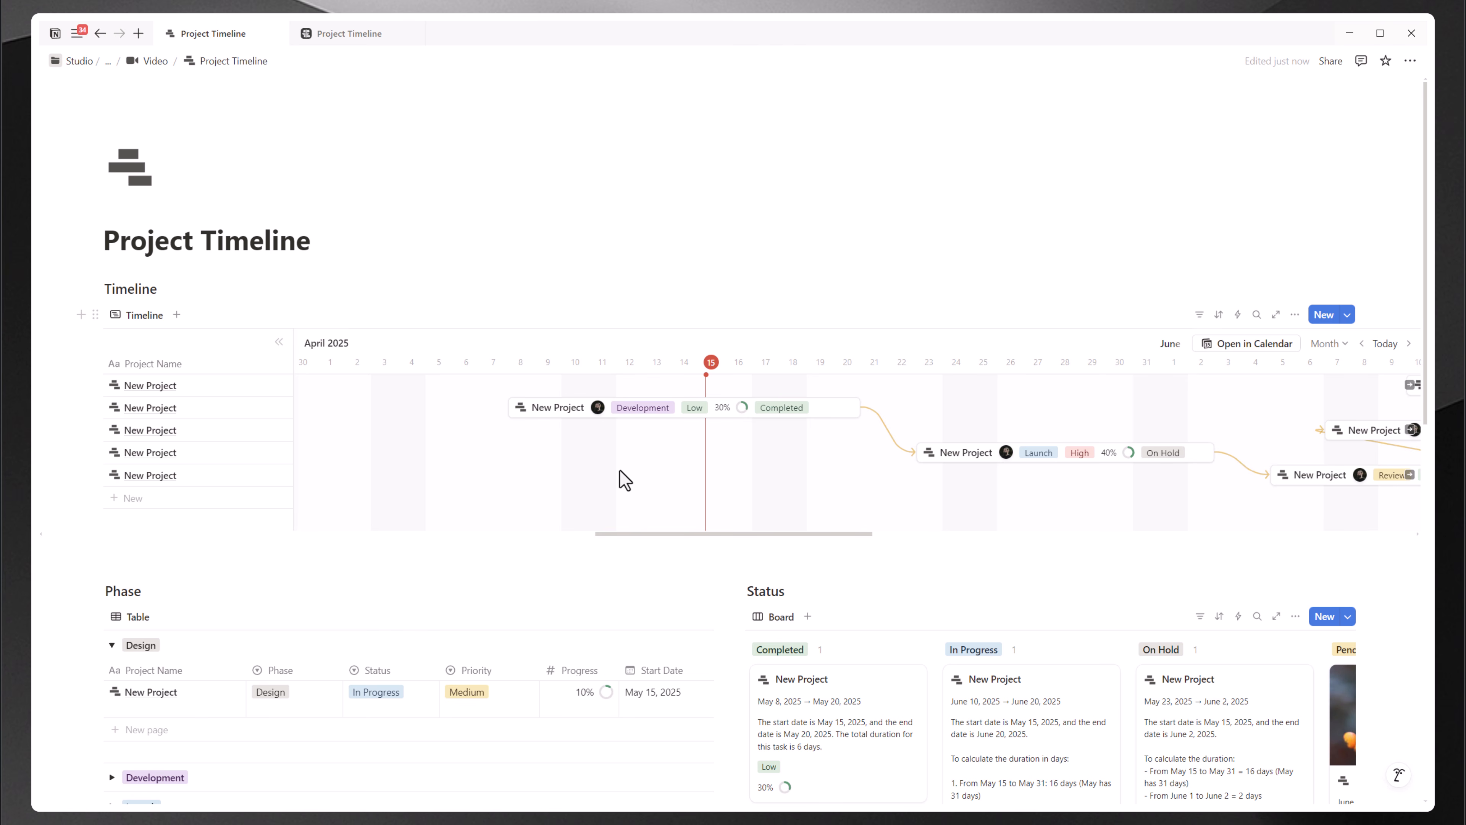
scroll(534, 524, "down", 3)
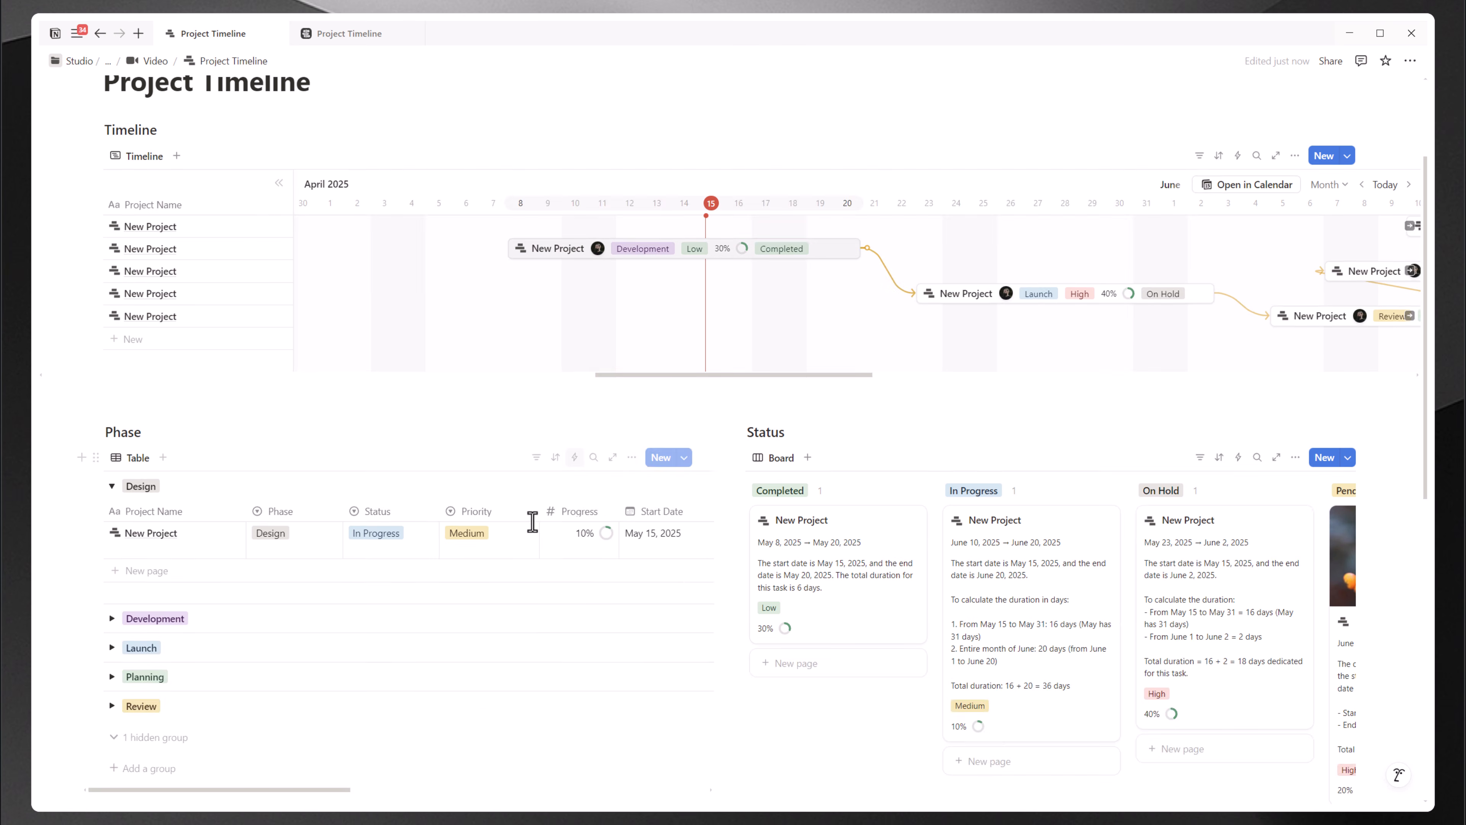
scroll(415, 590, "up", 3)
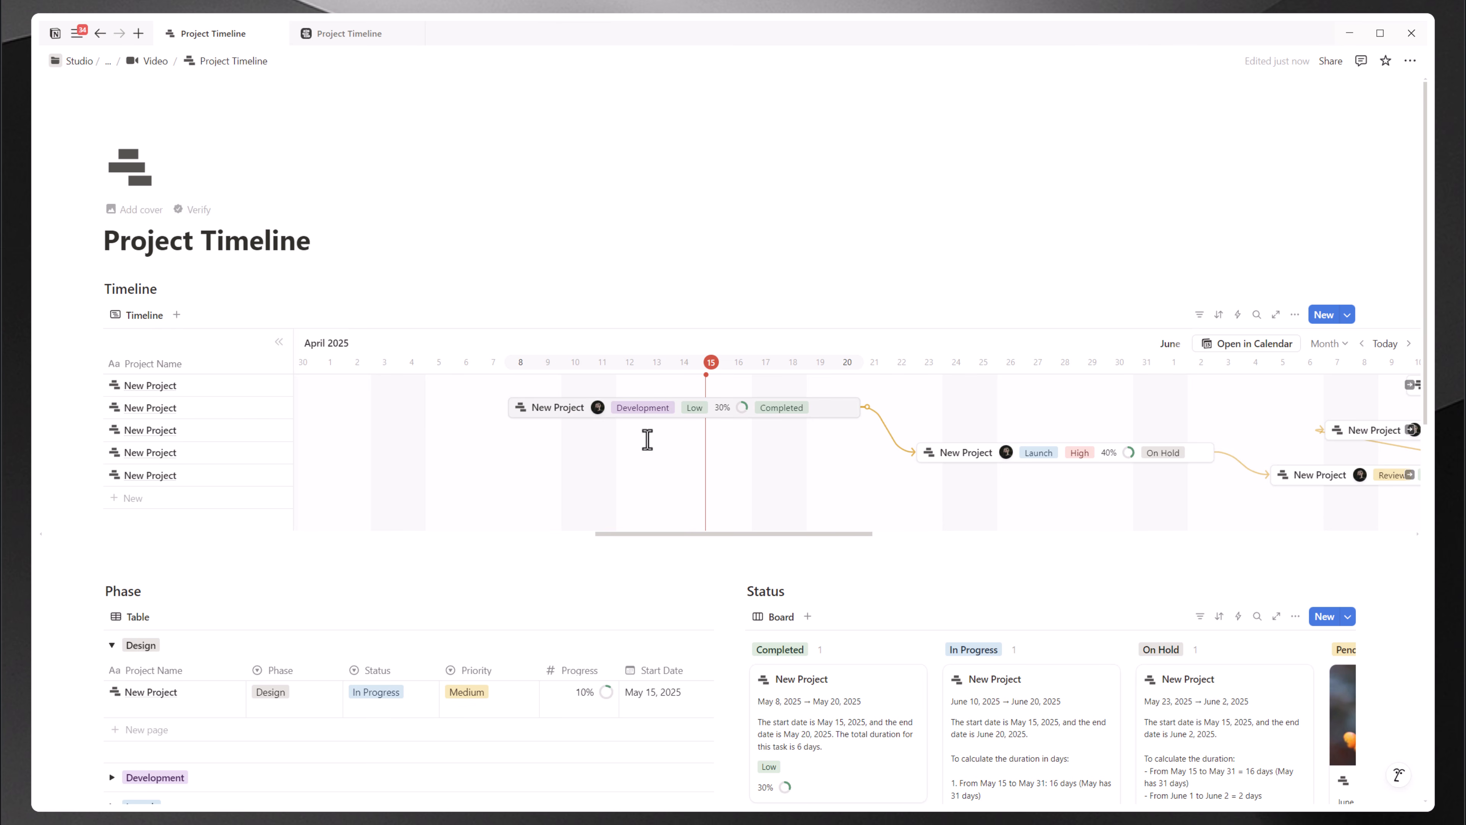
Step: Examine the finished template's Notion Blocks description, Board / Team view and Projects Status board, and return to the built page
left_click(357, 34)
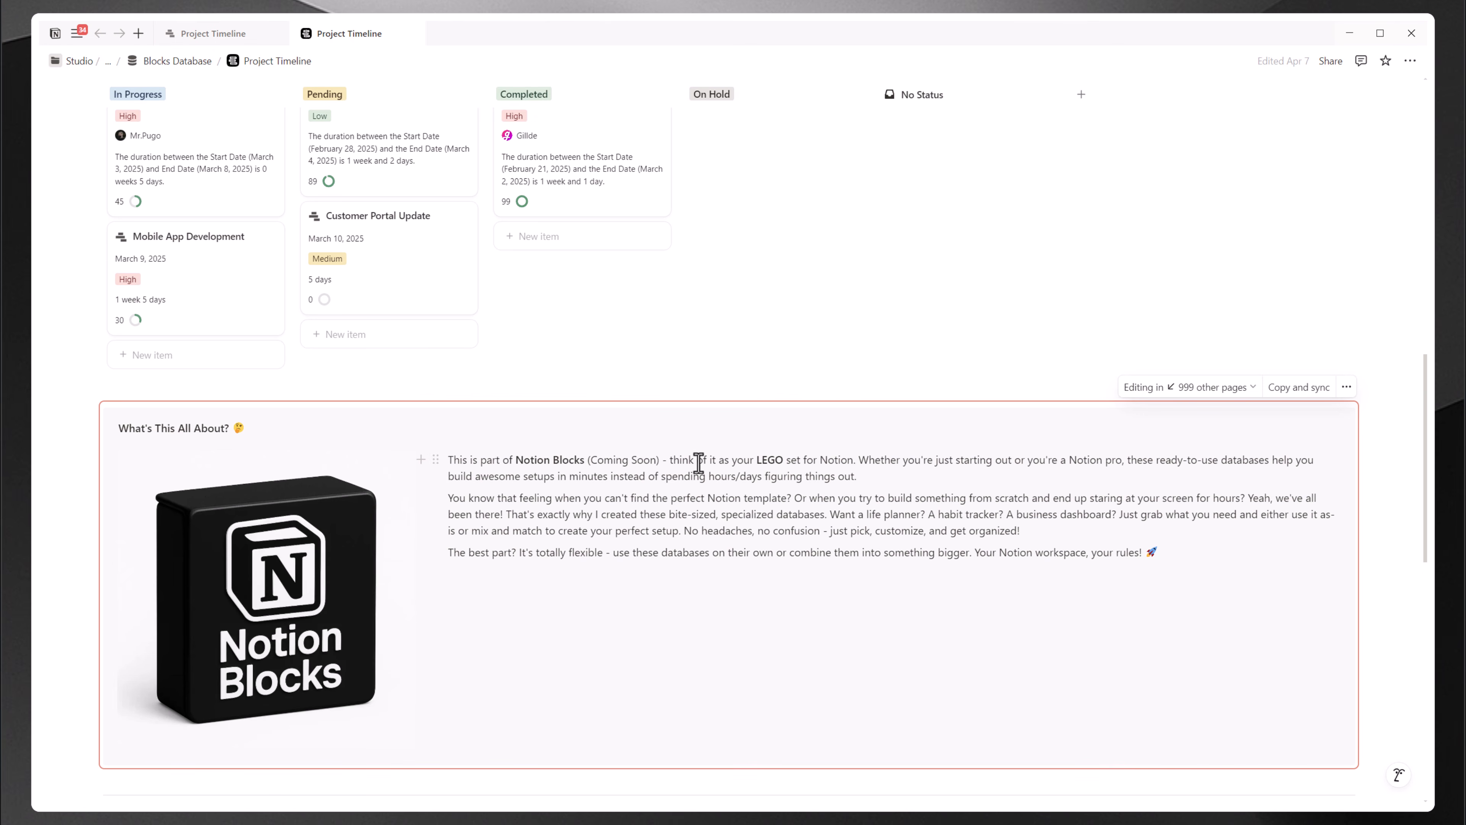
double_click(768, 460)
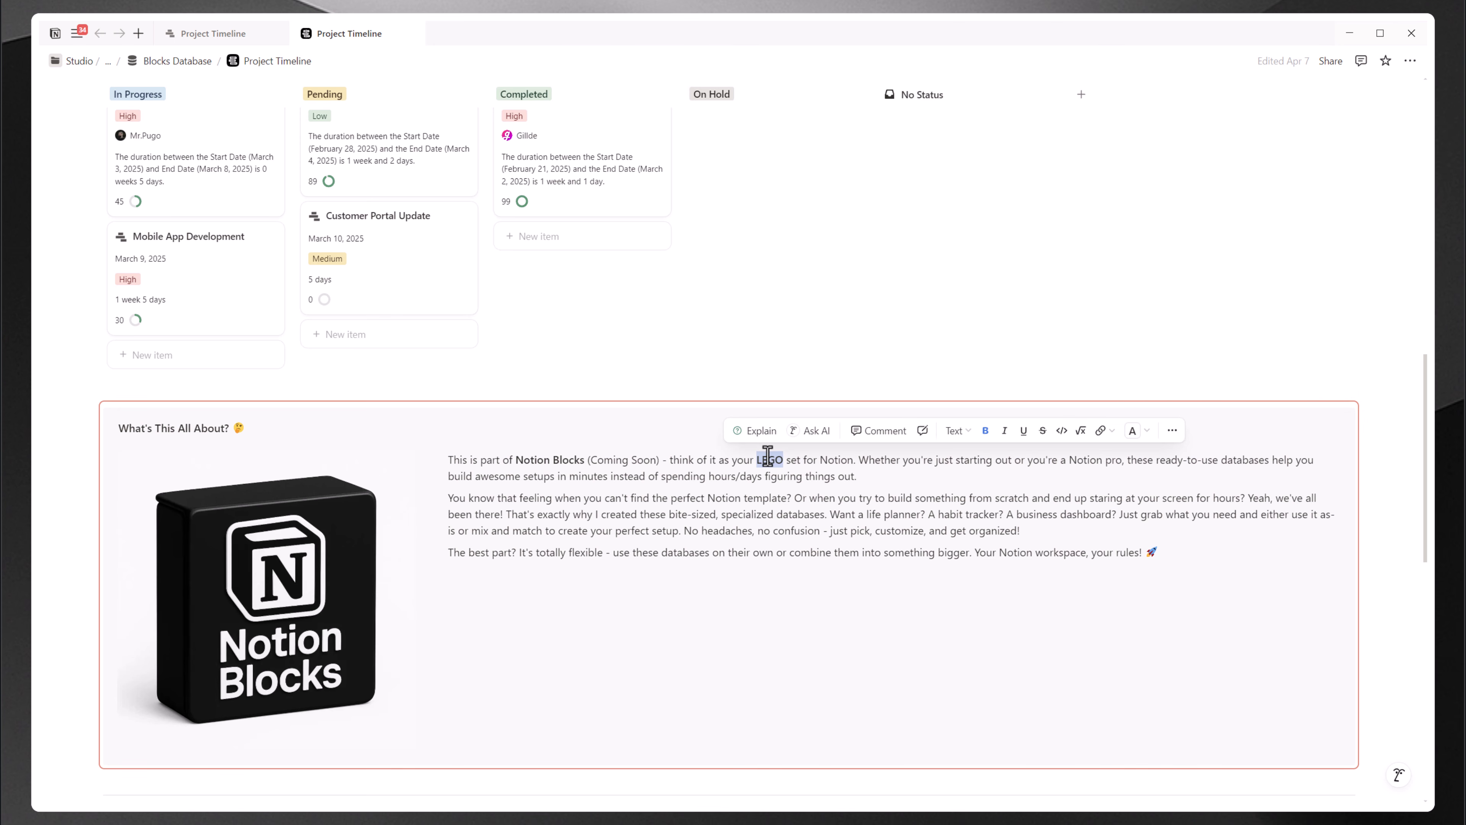
left_click(775, 475)
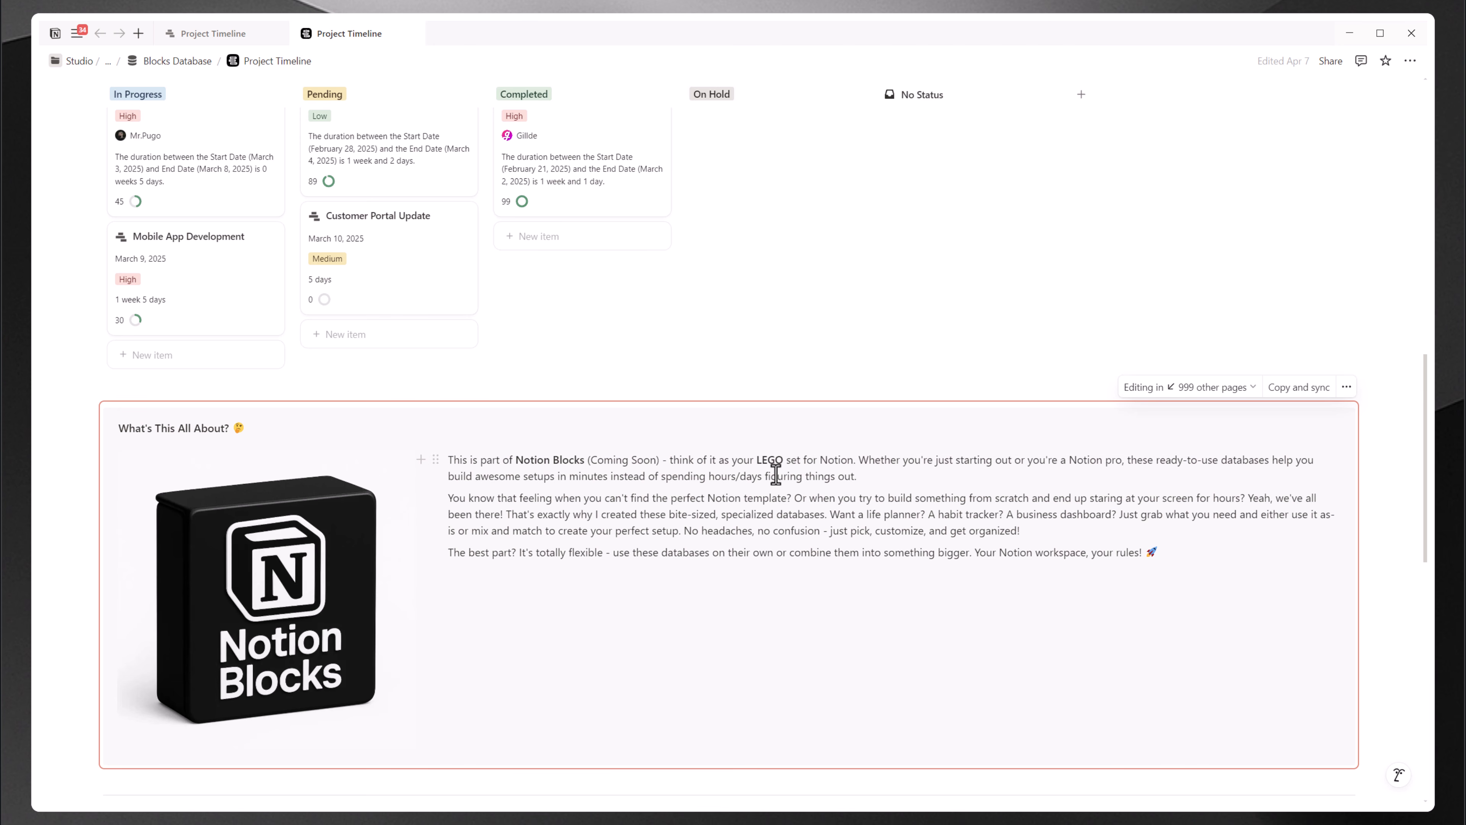
scroll(582, 383, "up", 5)
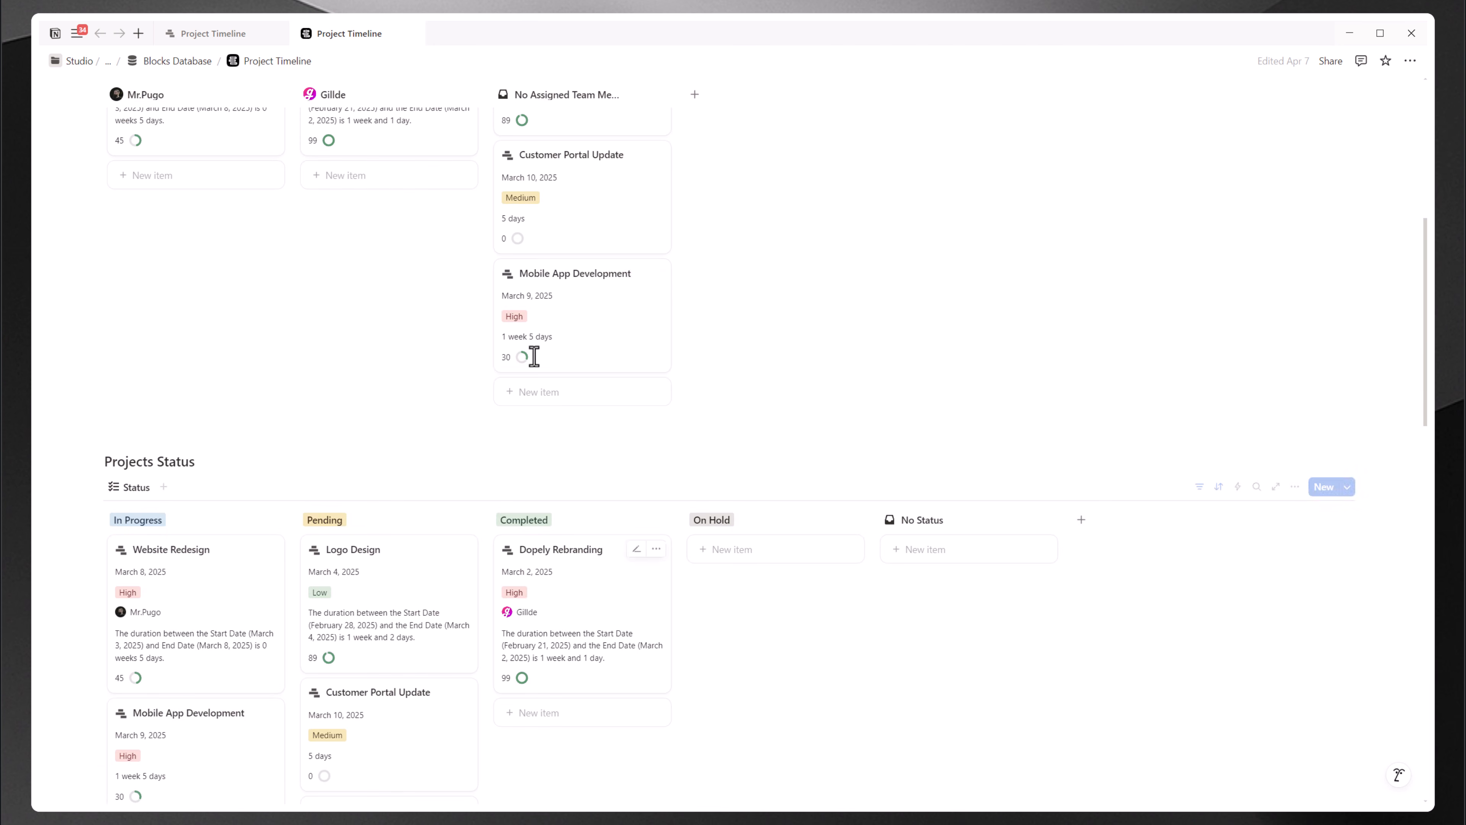
scroll(533, 367, "down", 4)
scroll(536, 367, "up", 10)
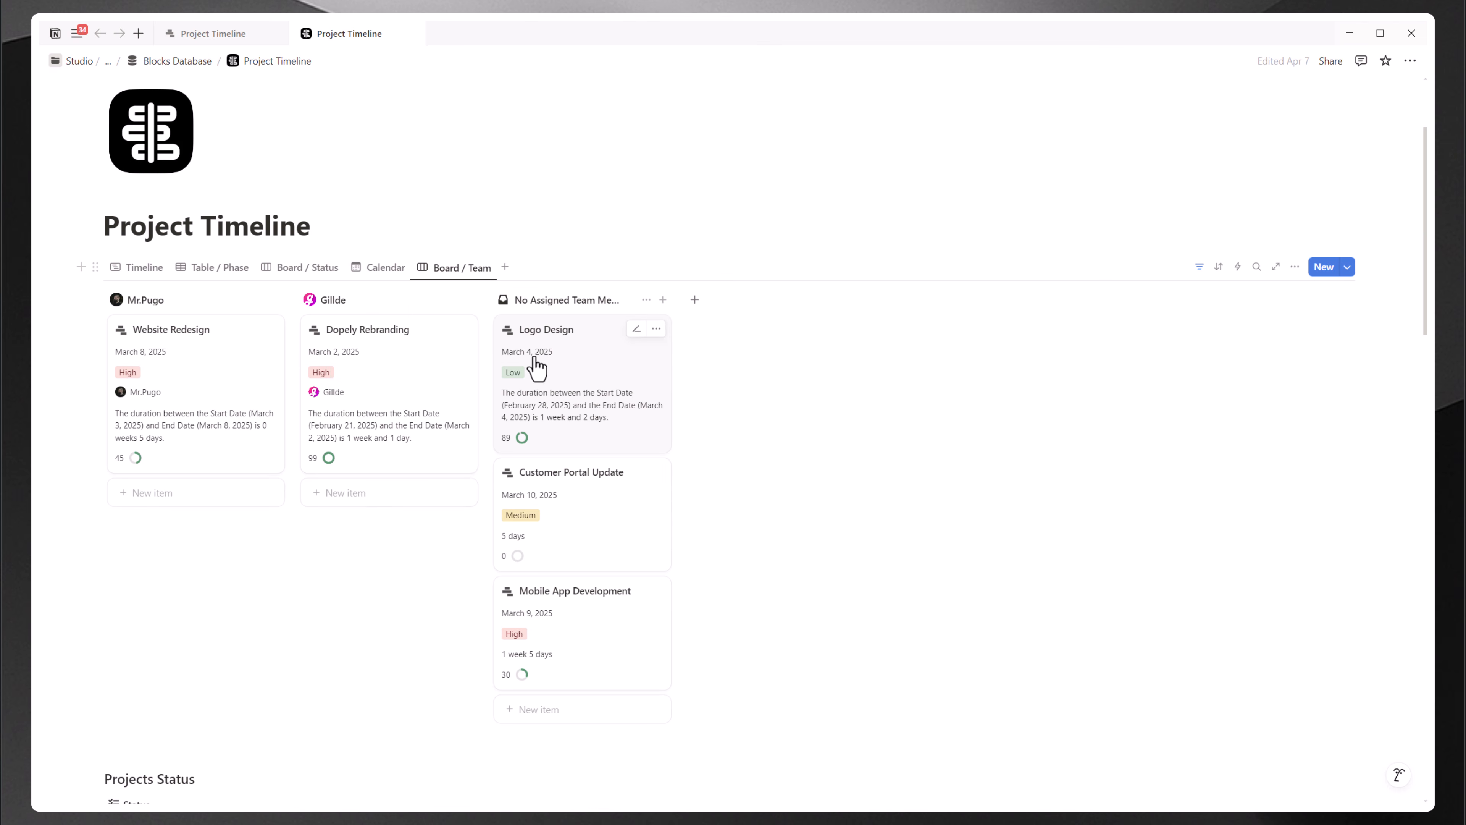
scroll(538, 364, "down", 8)
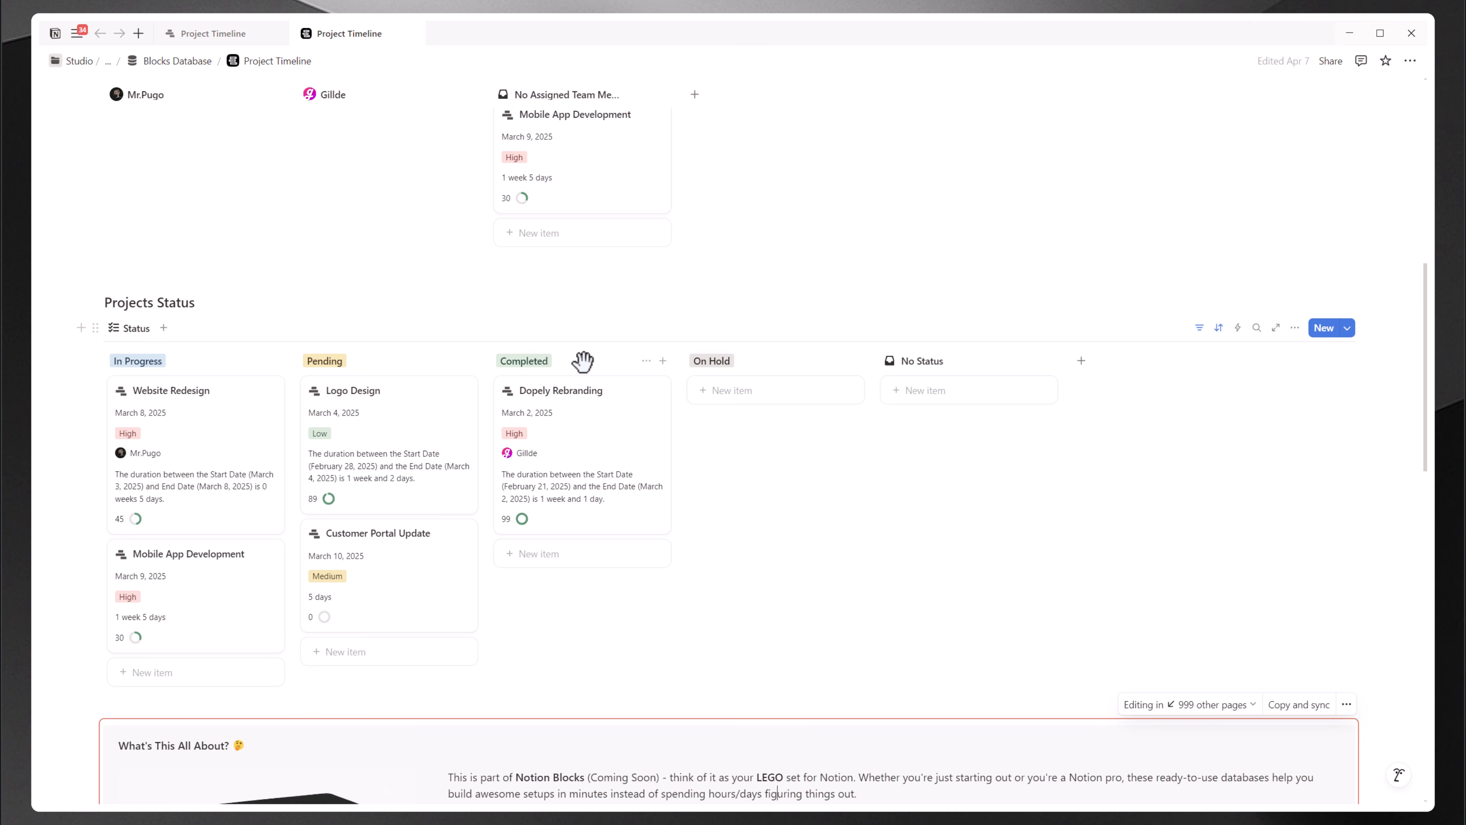
scroll(583, 361, "up", 6)
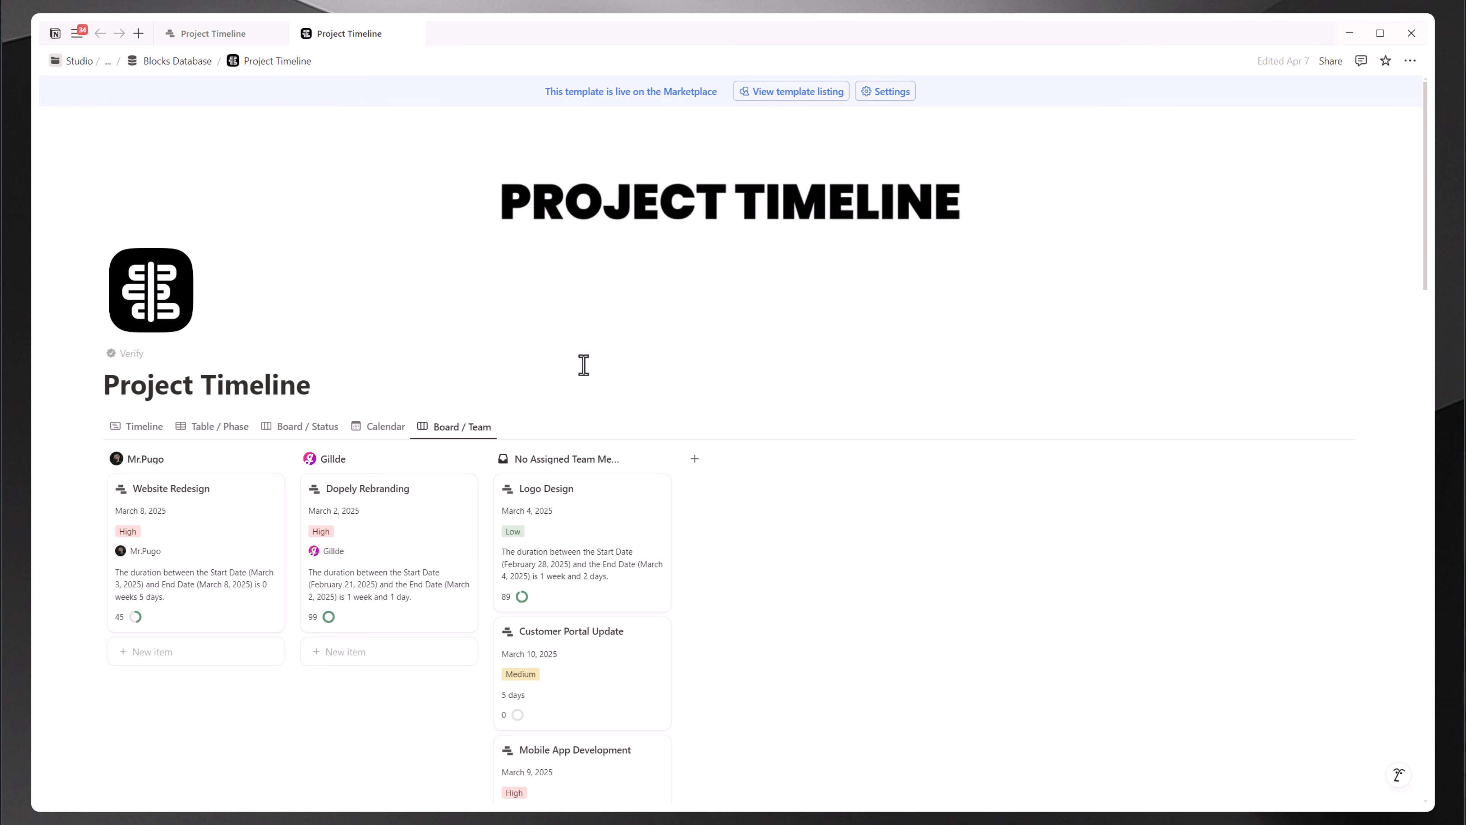
scroll(583, 364, "down", 10)
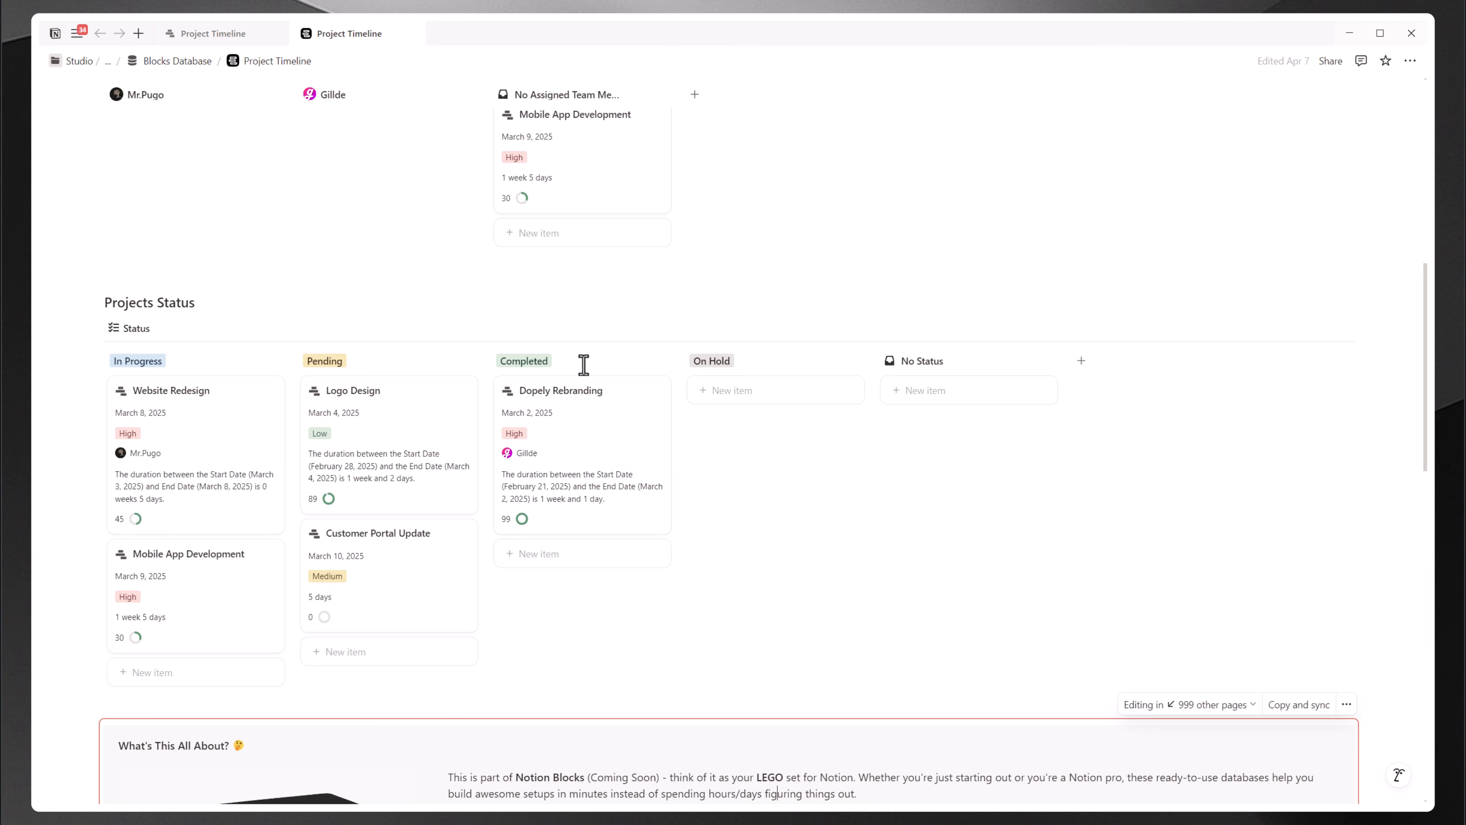
scroll(95, 151, "up", 5)
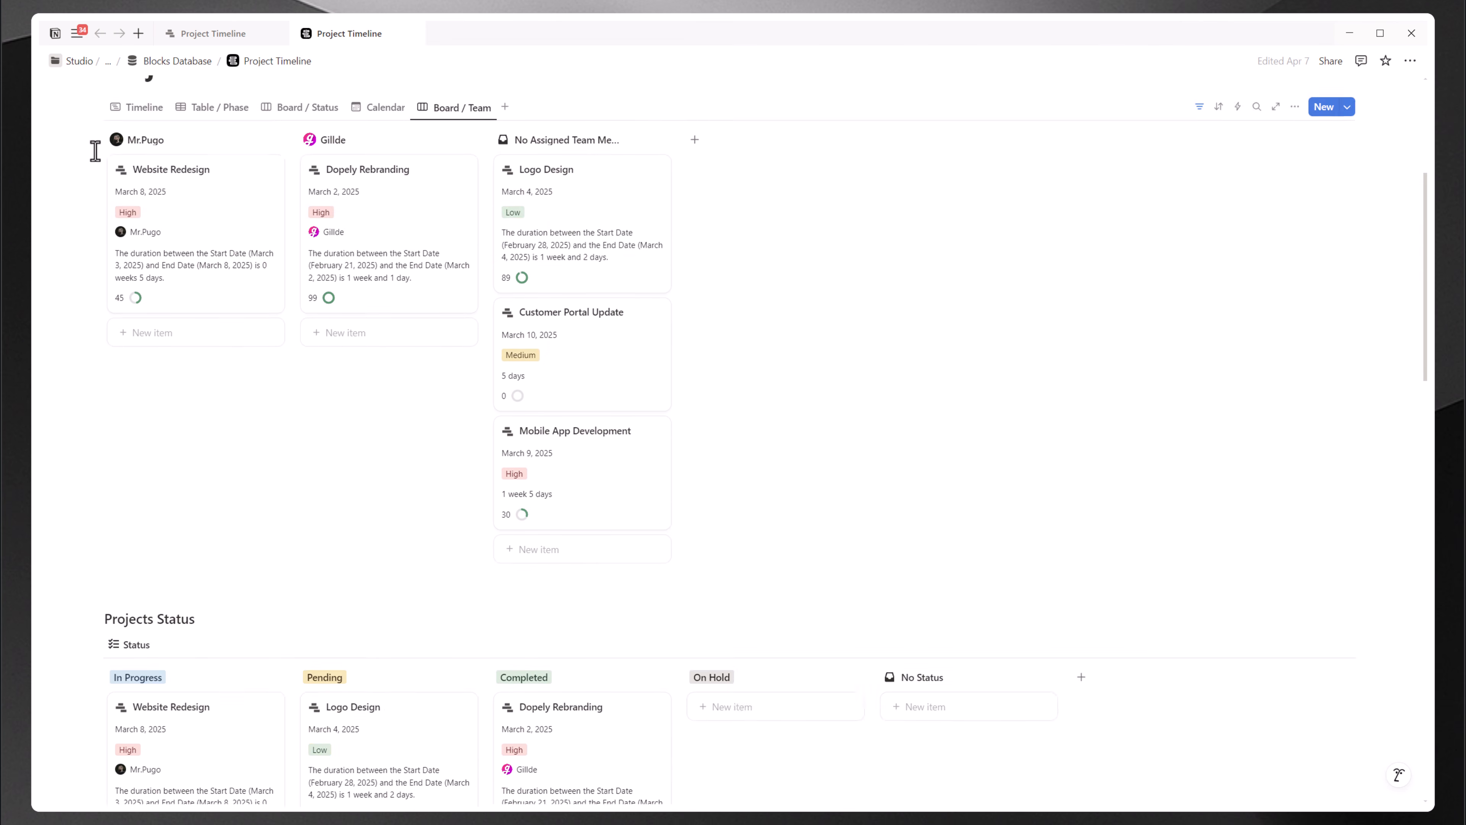
scroll(108, 139, "up", 4)
left_click(213, 35)
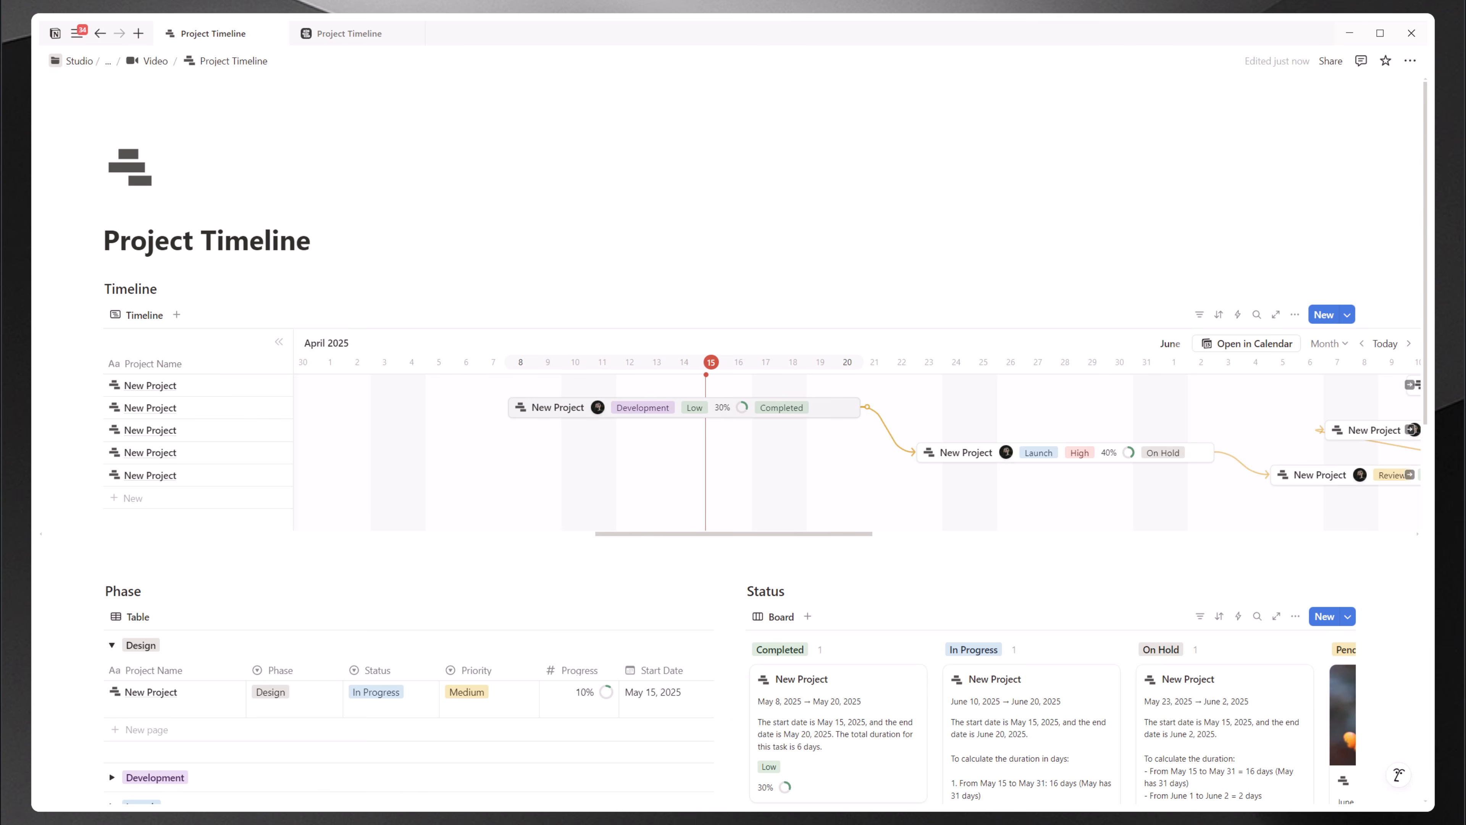